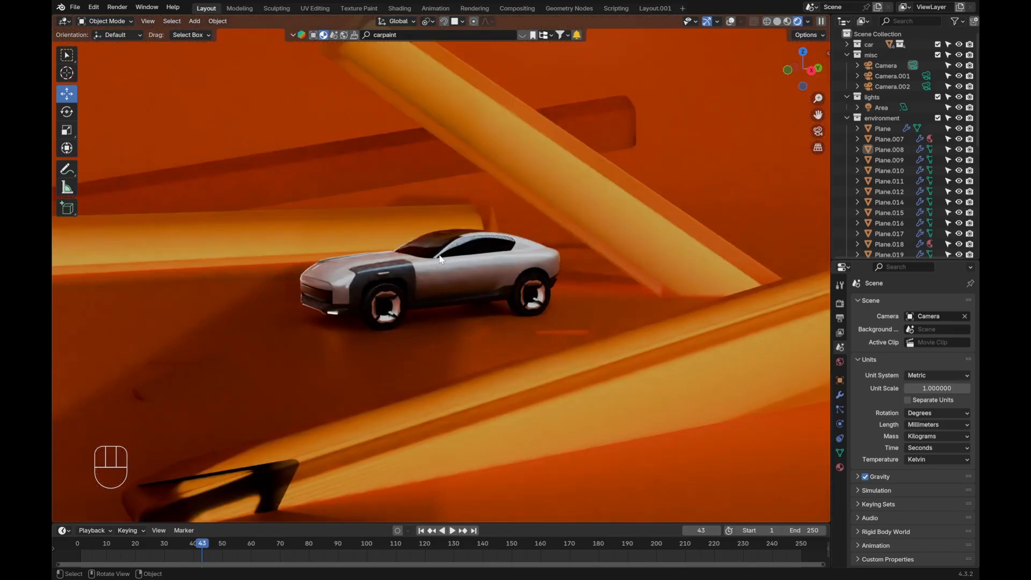
mouse_move(450, 258)
middle_mouse_down()
mouse_move(473, 247)
mouse_move(463, 270)
middle_mouse_up()
scroll(486, 259, "down", 1)
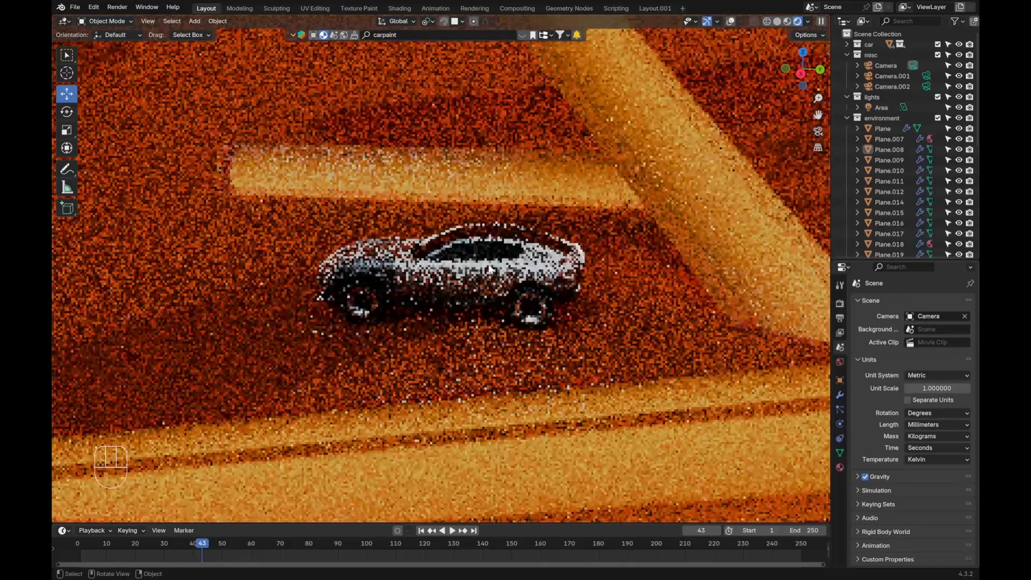
scroll(490, 257, "down", 2)
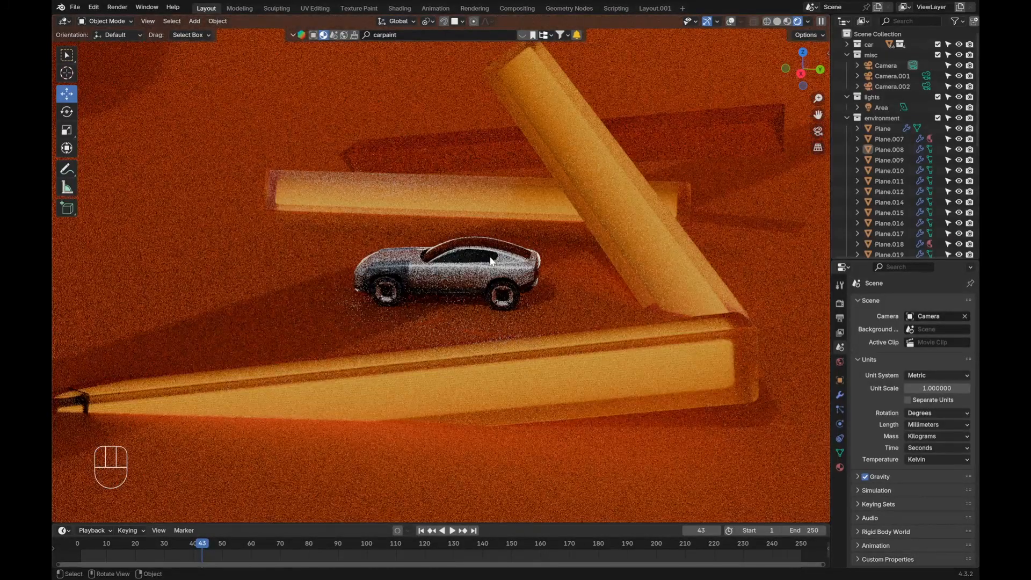
scroll(491, 262, "up", 5)
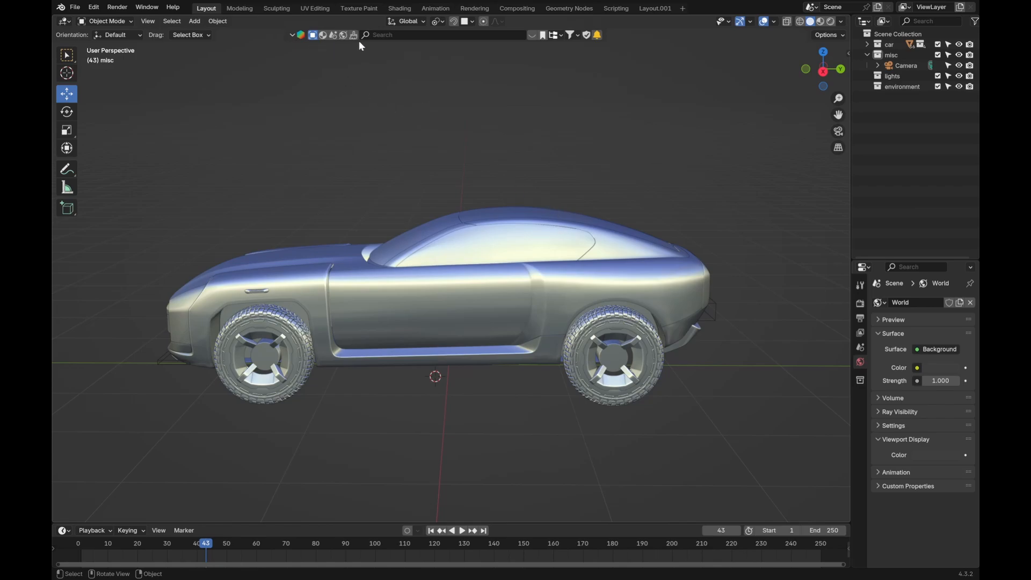
middle_click_drag(426, 225, 449, 214)
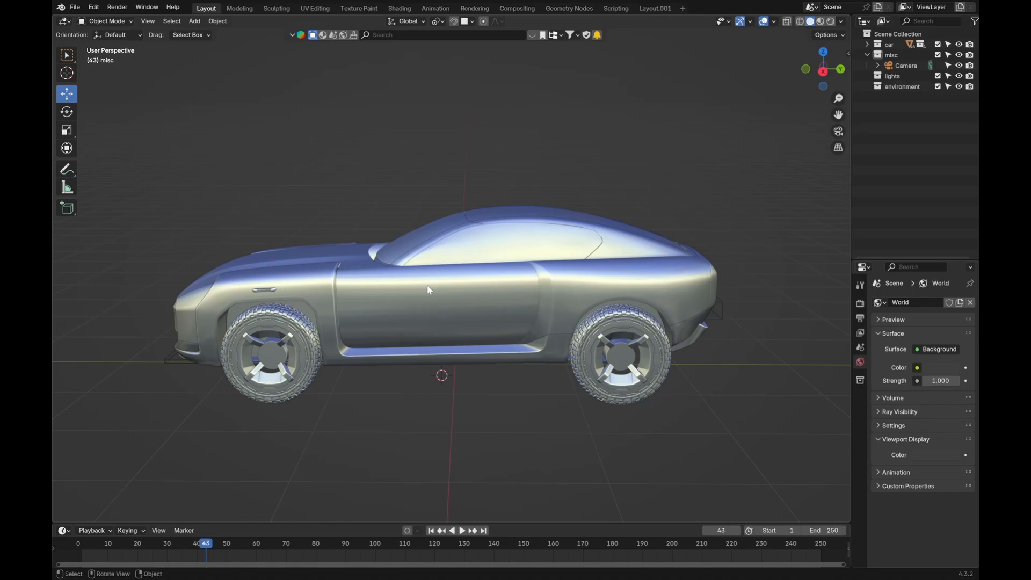
Step: Set the Screencast Keys font size to 28 and the mouse size to 89
key("n")
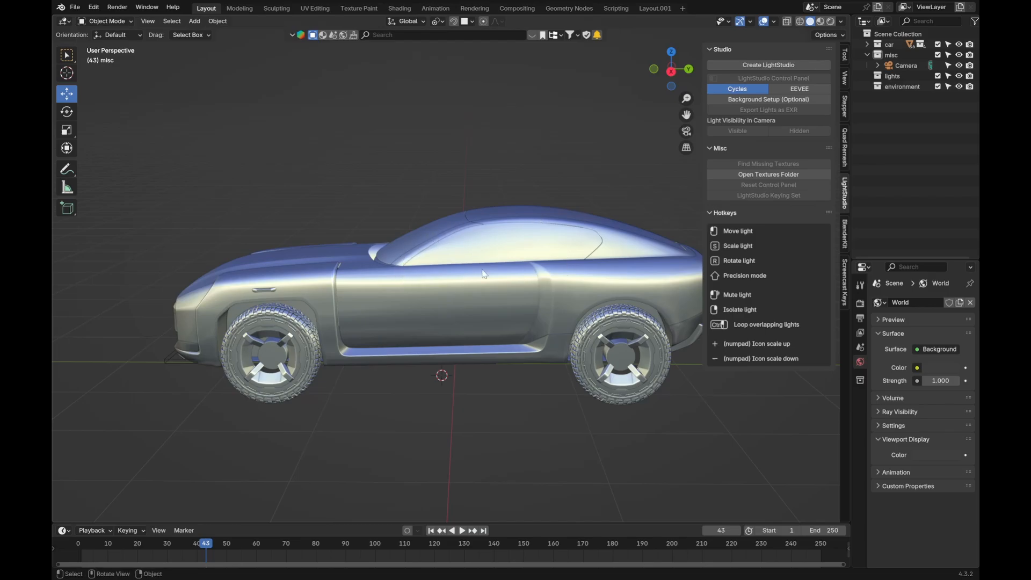
middle_click_drag(485, 259, 488, 241, "shift")
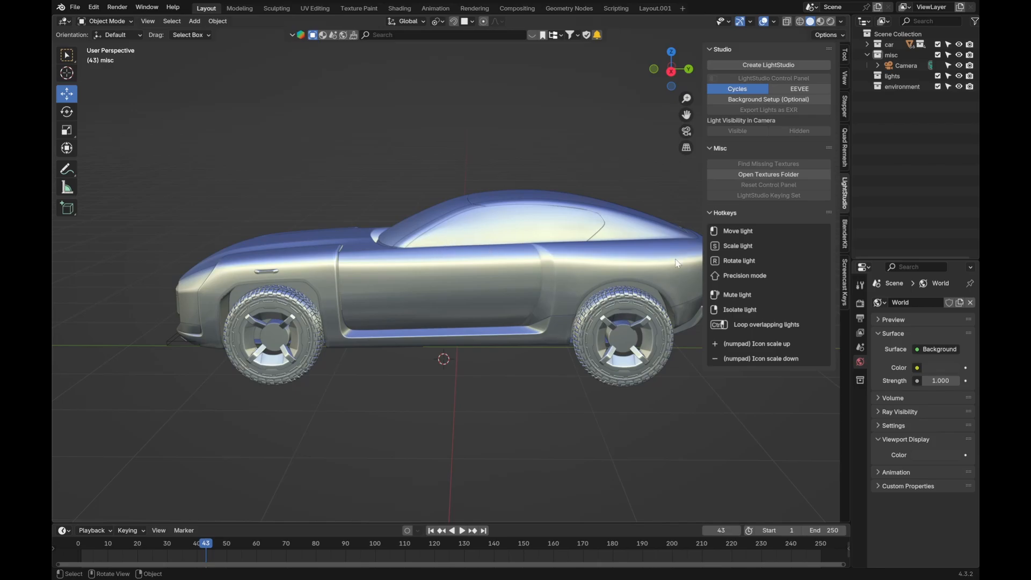
left_click(846, 291)
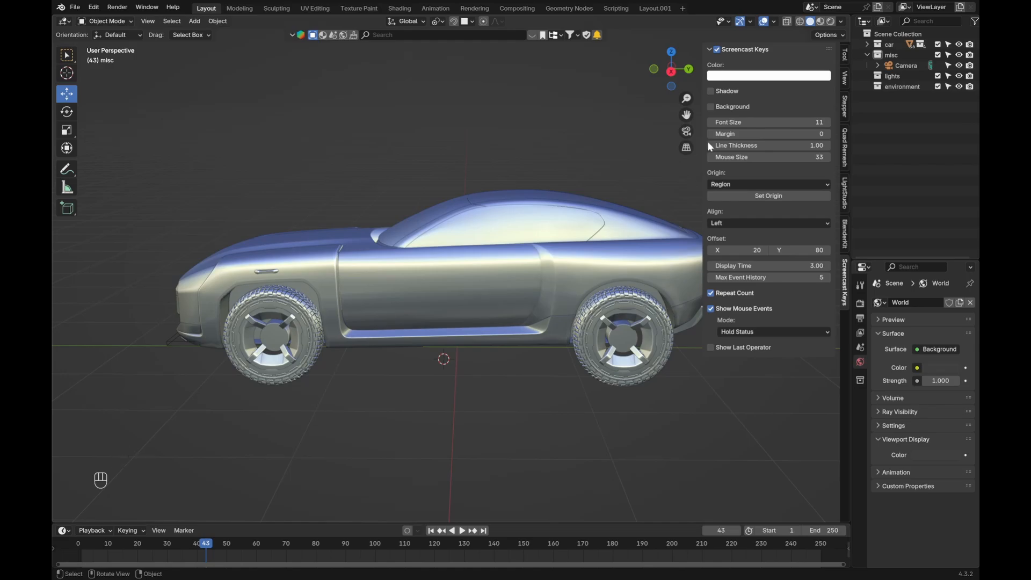
left_click_drag(763, 122, 784, 122)
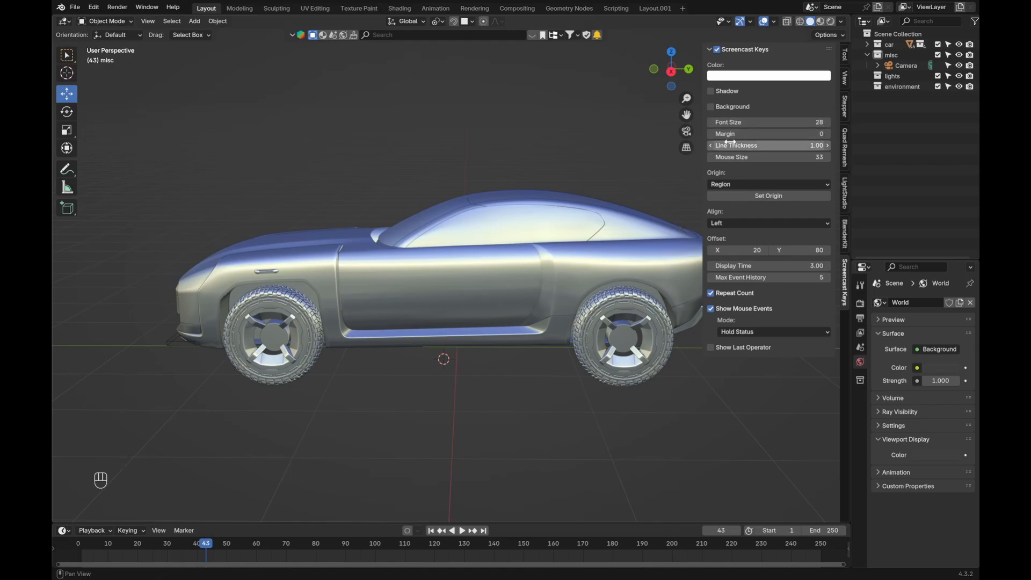
left_click_drag(745, 157, 827, 157)
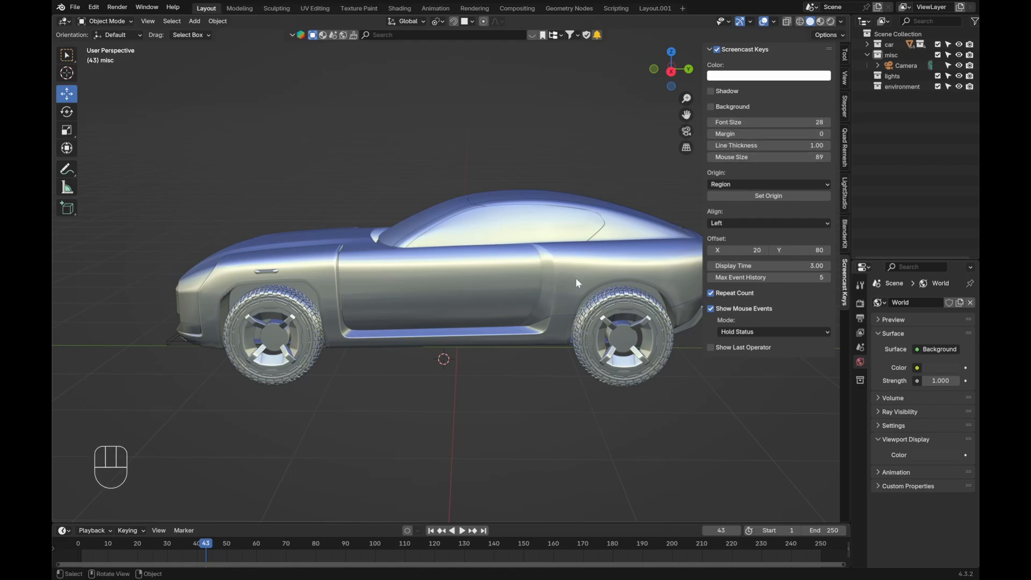
middle_click_drag(398, 386, 425, 360)
scroll(406, 380, "down", 1)
scroll(419, 392, "up", 3)
scroll(447, 339, "down", 2)
scroll(450, 336, "up", 1)
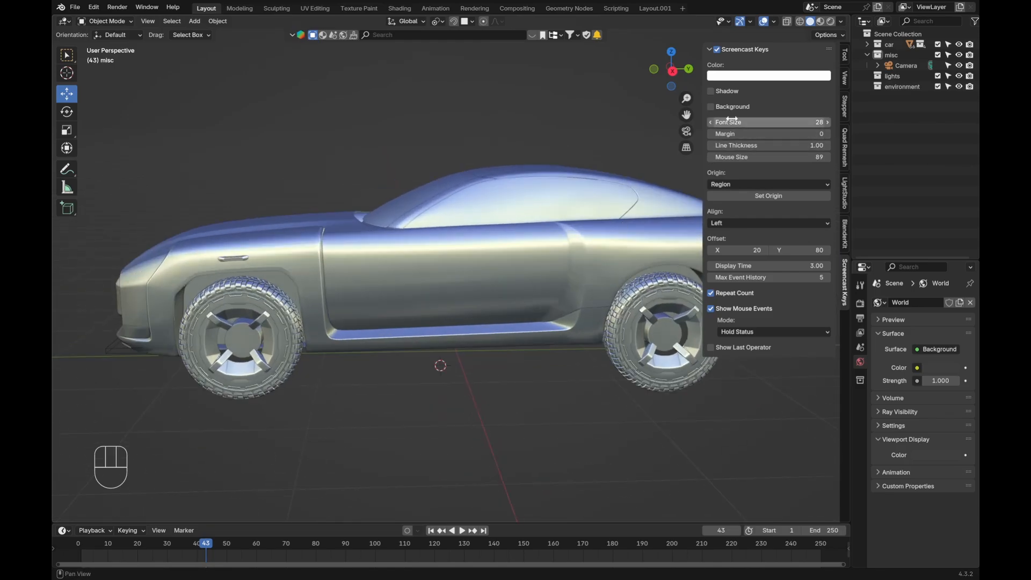
Step: Increase the Screencast Keys font size further and hide the viewport sidebar
left_click_drag(725, 122, 763, 122)
mouse_move(430, 343)
middle_mouse_down("shift")
mouse_move(385, 339)
mouse_move(472, 346)
mouse_move(444, 346)
middle_mouse_up("shift")
left_click(844, 59)
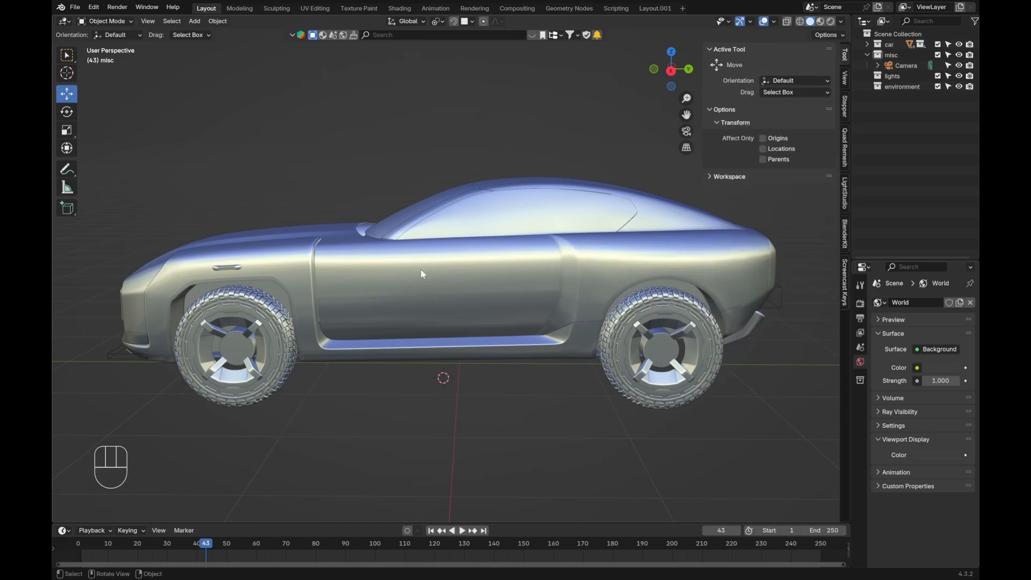
key("n")
Step: Make the misc collection active and widen the outliner area
mouse_move(413, 276)
middle_mouse_down()
mouse_move(410, 294)
mouse_move(417, 288)
middle_mouse_up()
scroll(416, 288, "up", 1)
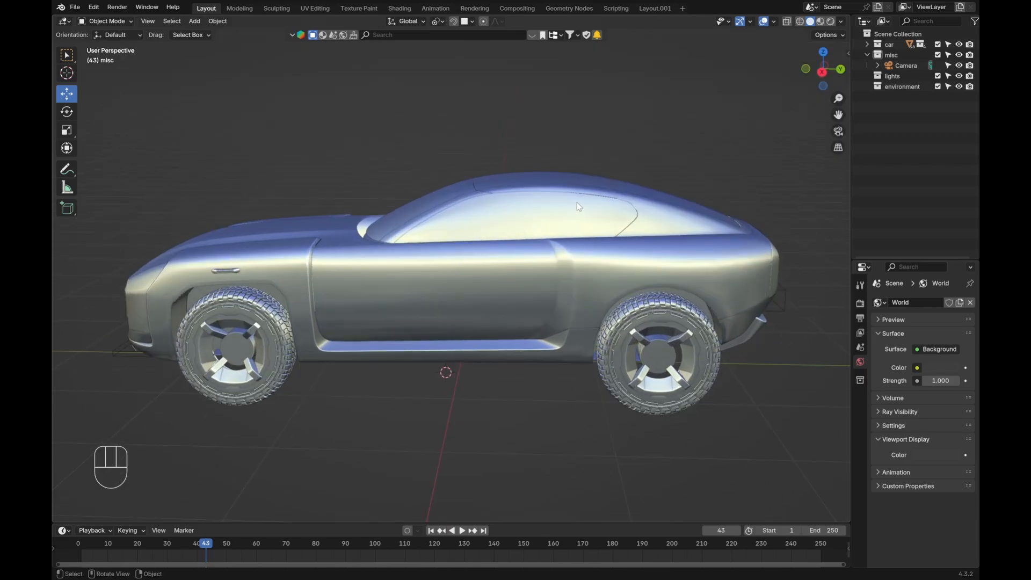
middle_click_drag(558, 209, 586, 239)
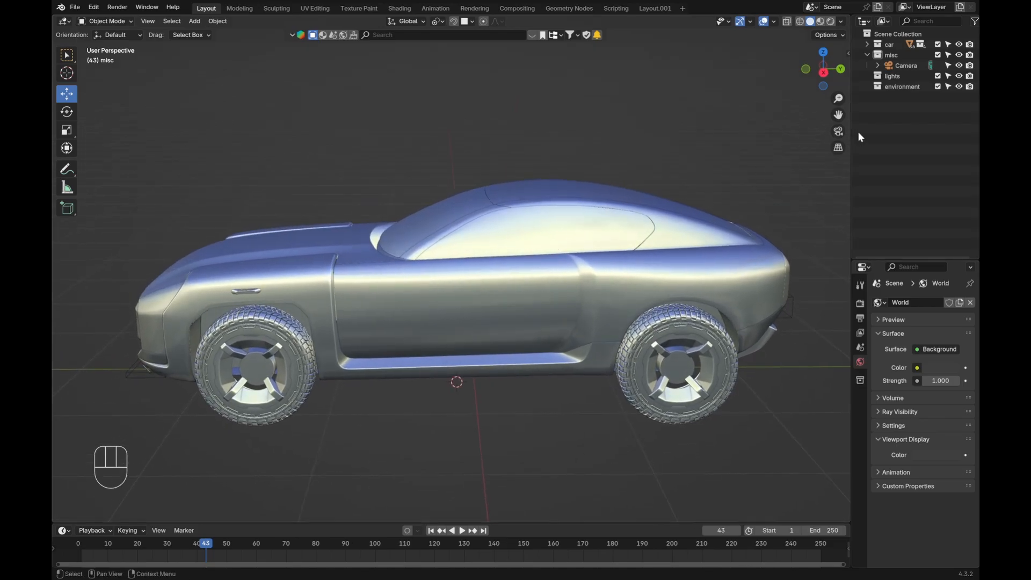
left_click(890, 45)
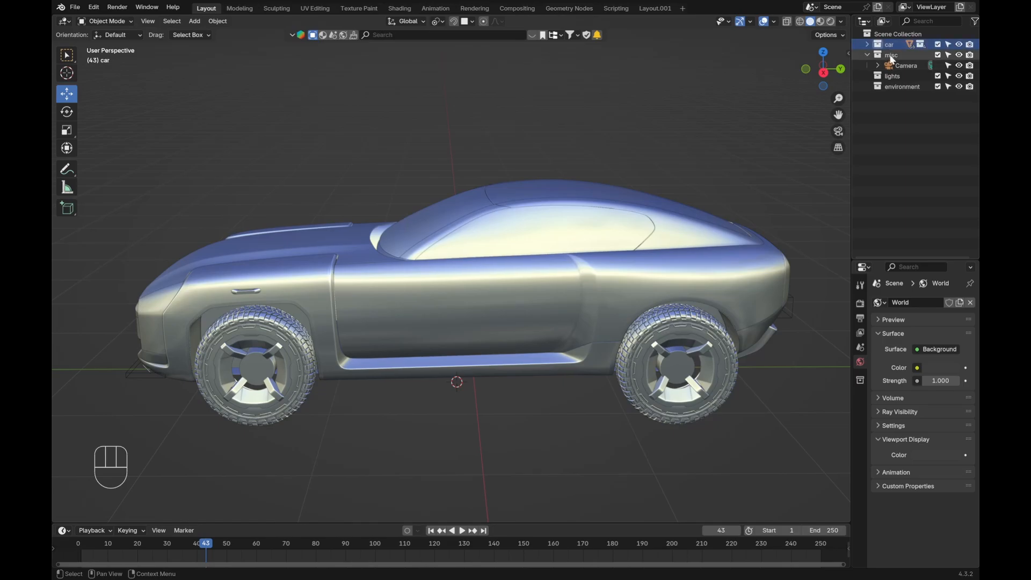
left_click(894, 56)
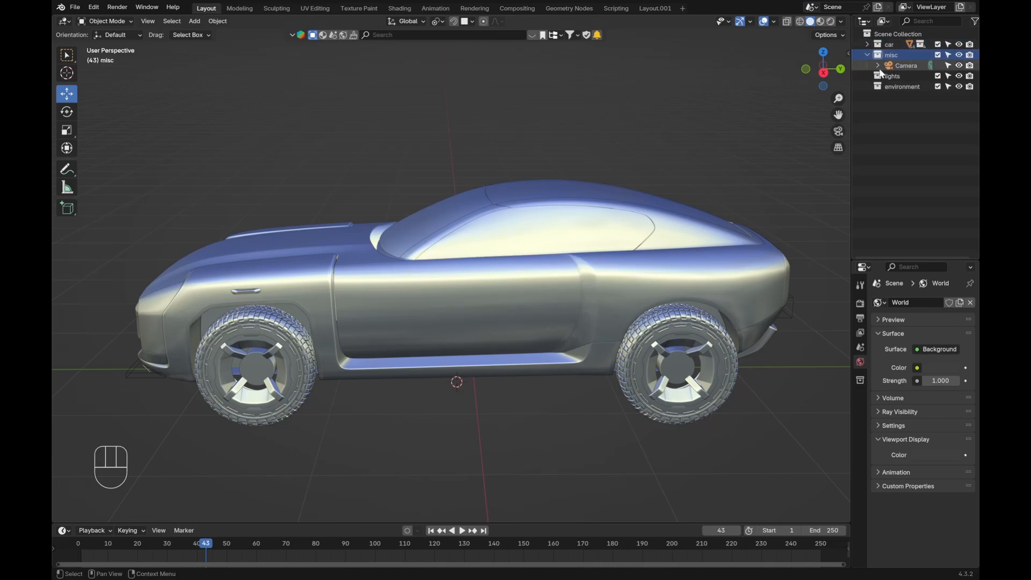
left_click_drag(853, 77, 831, 77)
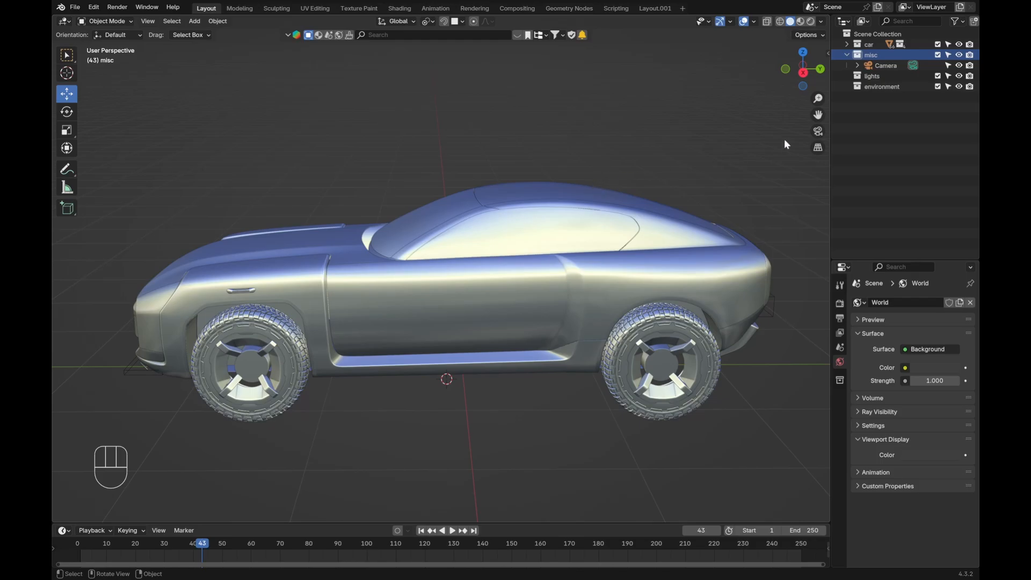
Step: Make the lights collection active and reset the 3D cursor to the world origin
left_click(886, 78)
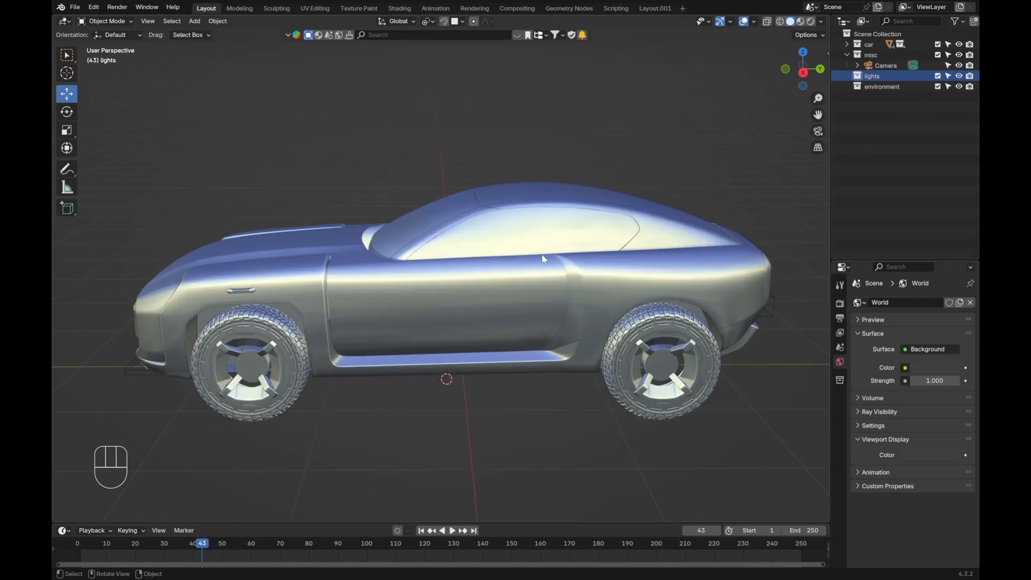
scroll(473, 277, "down", 2)
key("shift+s")
left_click(425, 298)
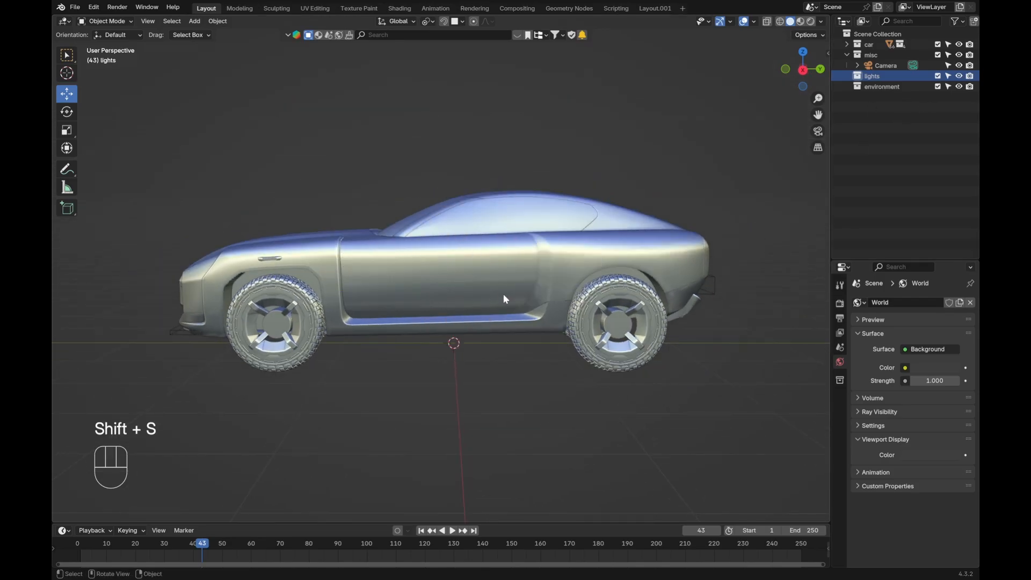
Step: Add a mesh plane at the world origin and scale it up by about 3.8
scroll(453, 331, "up", 1)
key("shift+a")
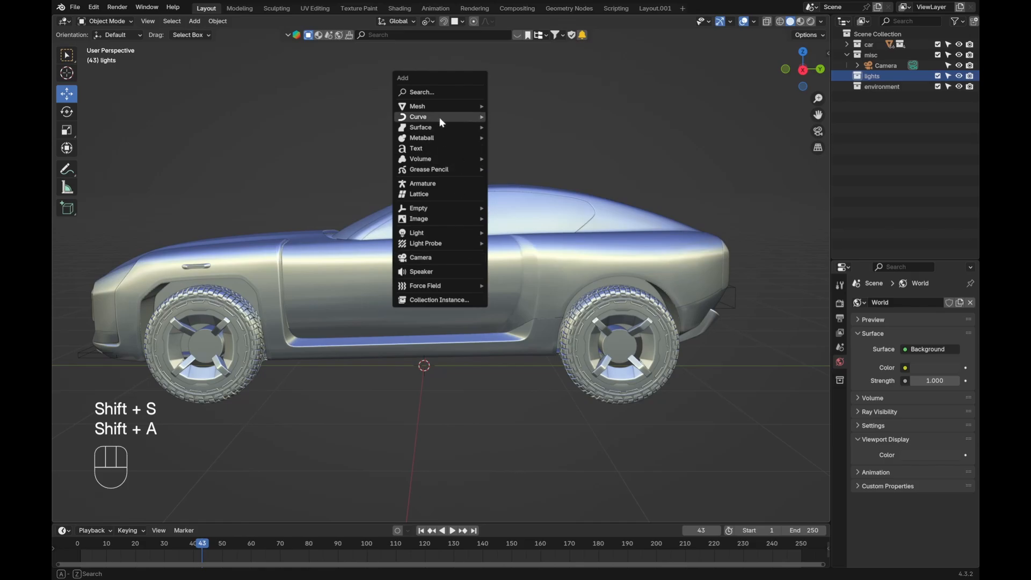
mouse_move(439, 107)
left_click(507, 106)
key("s")
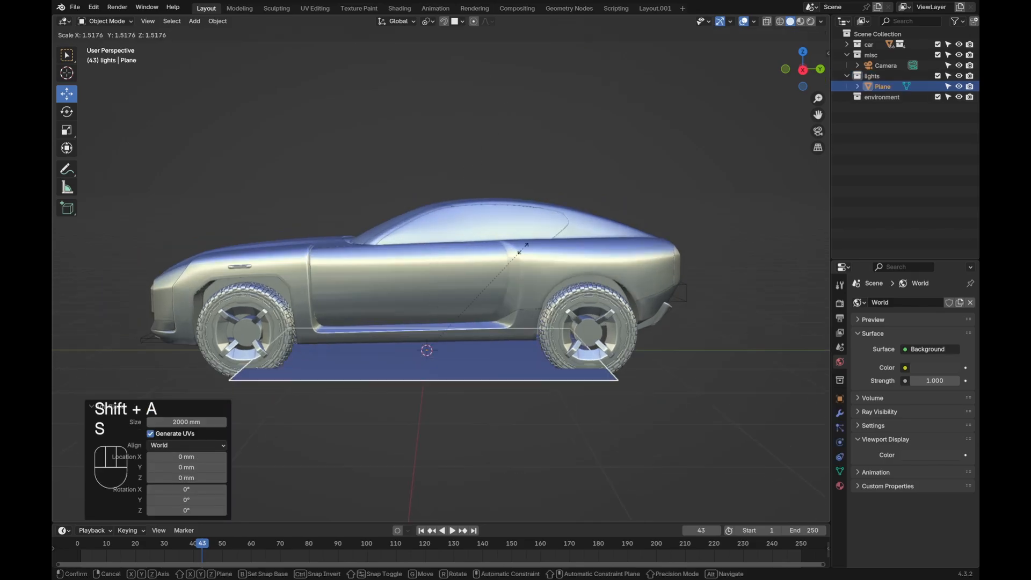
left_click(749, 214)
scroll(510, 270, "down", 3)
scroll(512, 275, "up", 1)
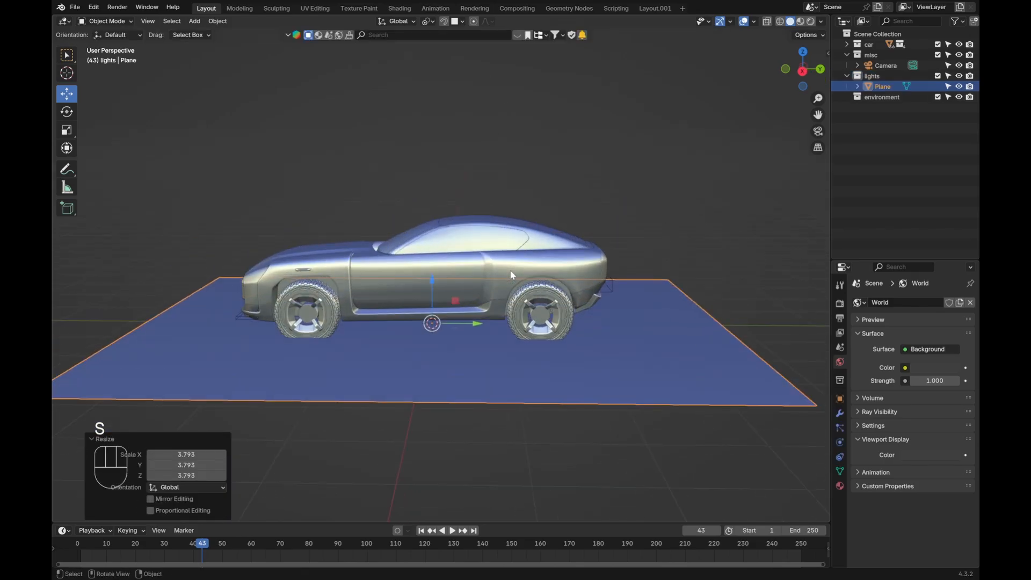
Step: Lower the plane by about 91 mm along Z in the right side view so it sits under the car's tyres
key("KP_3")
scroll(516, 267, "up", 4)
key("g")
key("z")
left_click(533, 272)
middle_click_drag(581, 364, 273, 181, "shift")
Step: Scale the floor plane up uniformly two more times, the second time by about 2.1, to extend it far around the car
scroll(214, 196, "up", 6)
scroll(372, 182, "down", 12)
key("s")
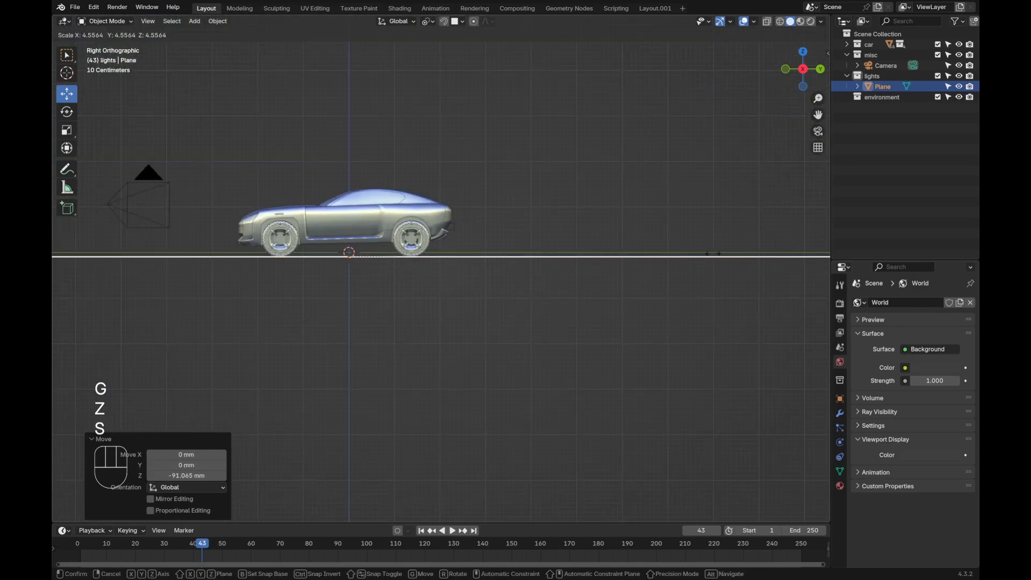
left_click(814, 251)
scroll(490, 196, "down", 6)
middle_click_drag(487, 197, 462, 267)
key("s")
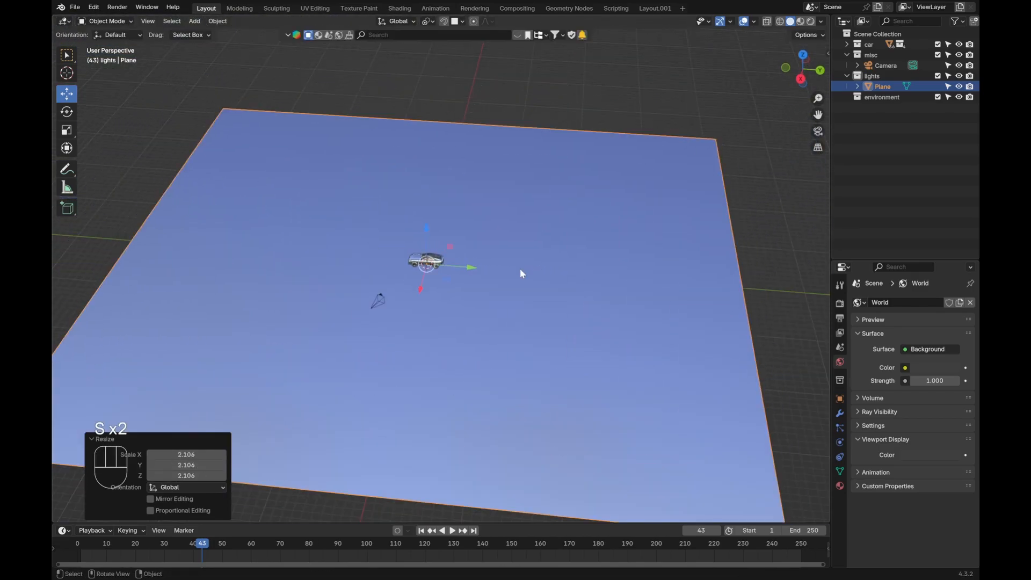
left_click(520, 268)
Step: Extrude the plane's back edge and both side edges about 83,743 mm upward along Z to form three walls
scroll(520, 268, "down", 5)
key("Tab")
key("a")
key("2")
left_click(578, 236)
left_click(487, 179, "shift")
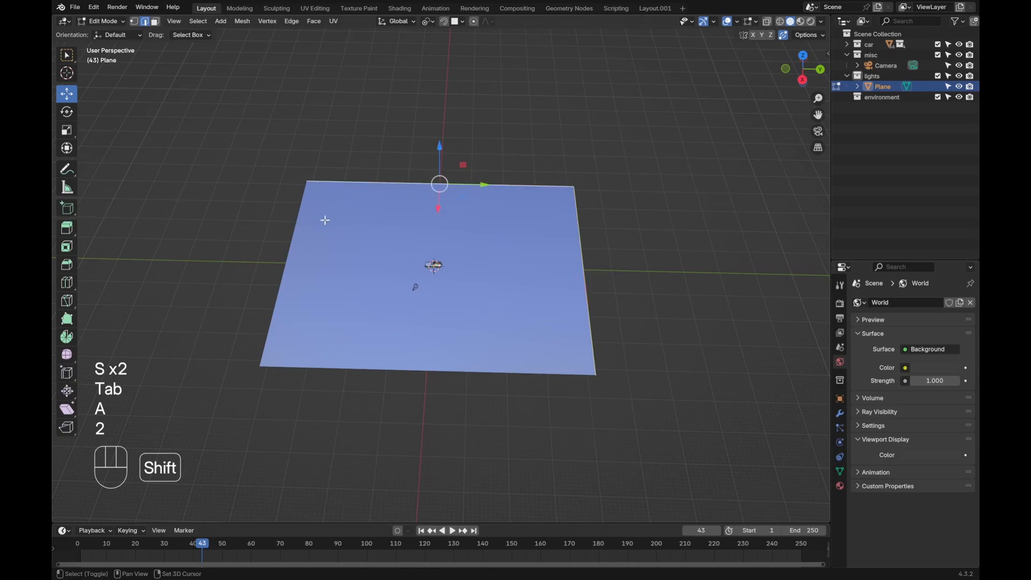
left_click(297, 230, "shift")
scroll(396, 299, "down", 2)
middle_click_drag(465, 426, 476, 407)
key("e")
key("z")
left_click(435, 272)
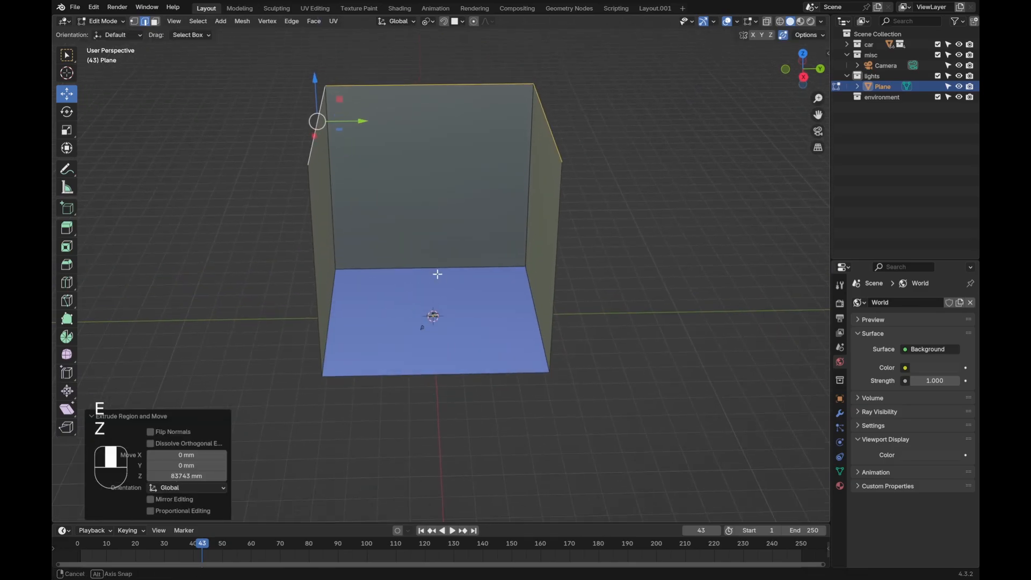
Step: Scale the walled backdrop up horizontally in Object Mode, keeping its height locked along Z
scroll(489, 271, "up", 3)
key("Tab")
scroll(491, 304, "up", 2)
middle_click_drag(482, 337, 488, 278, "shift")
key("s")
key("shift+z")
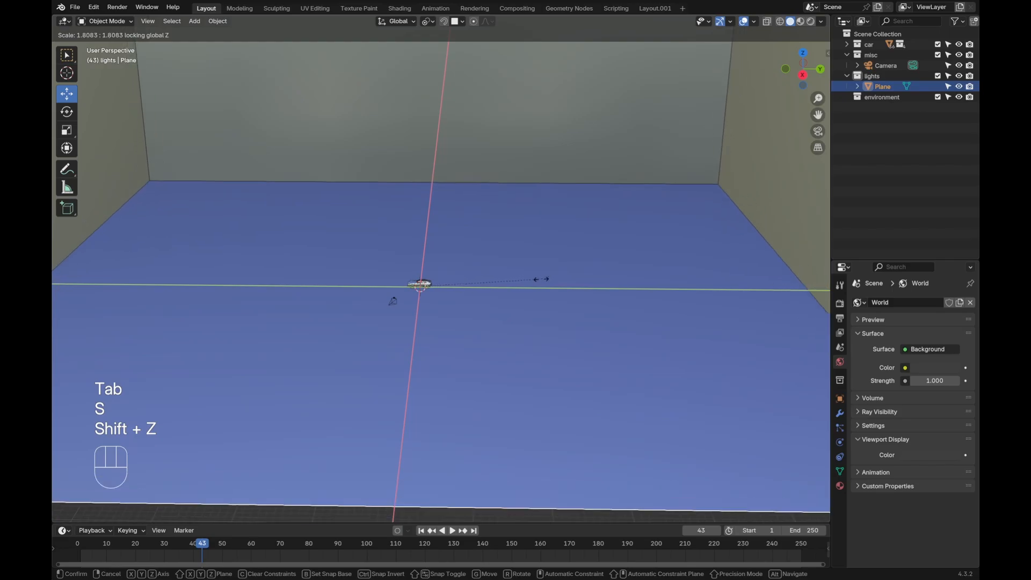
left_click(524, 284)
Step: Bevel the two vertical back corner edges of the backdrop with a width of about 626 mm and 4 segments
key("Tab")
scroll(494, 244, "down", 4)
middle_click_drag(493, 244, 419, 231)
key("a")
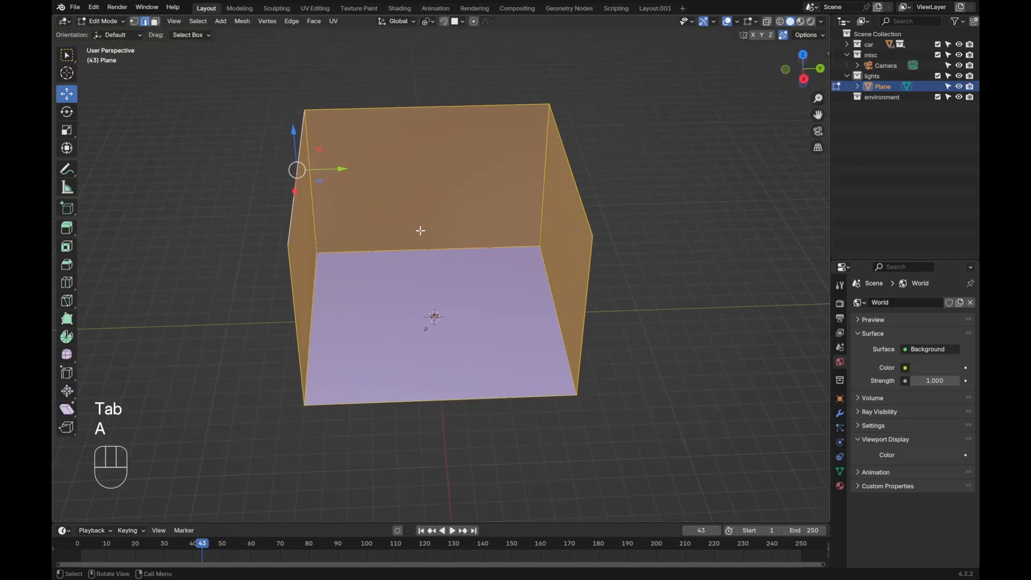
key("2")
key("1")
scroll(478, 306, "up", 1)
middle_click_drag(449, 306, 243, 312)
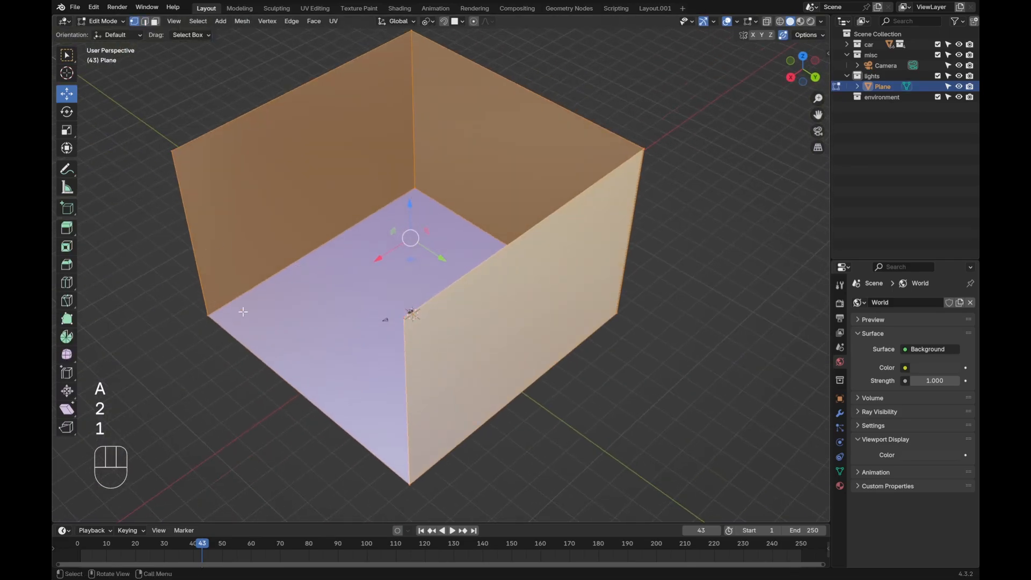
middle_click_drag(349, 322, 271, 322)
middle_click_drag(271, 322, 336, 168, "shift")
key("2")
left_click(332, 174)
middle_click_drag(410, 214, 486, 196)
left_click(549, 280)
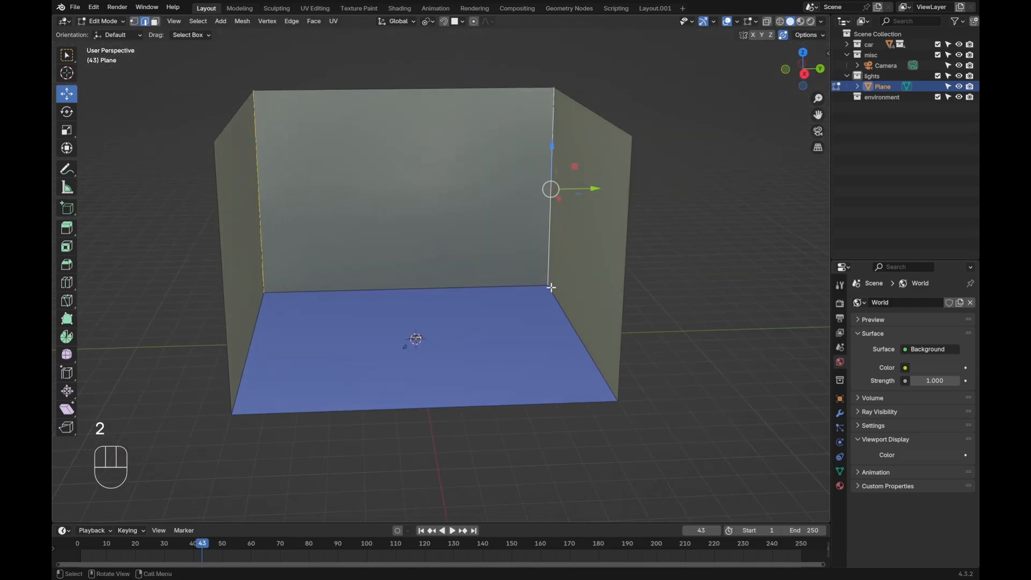
middle_click_drag(476, 337, 472, 301, "shift")
scroll(495, 282, "up", 1)
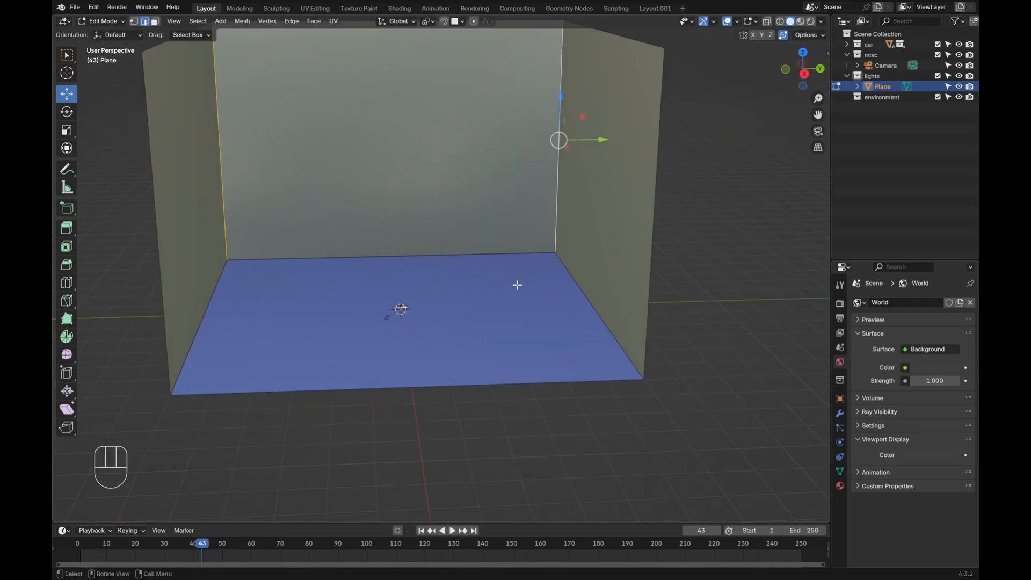
key("ctrl+b")
scroll(548, 368, "up", 3)
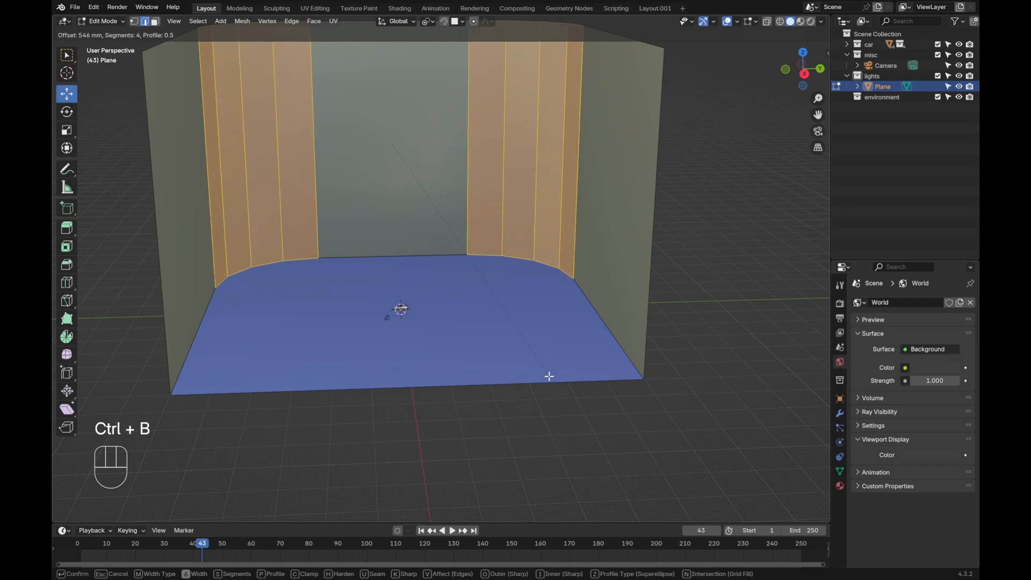
left_click(551, 388)
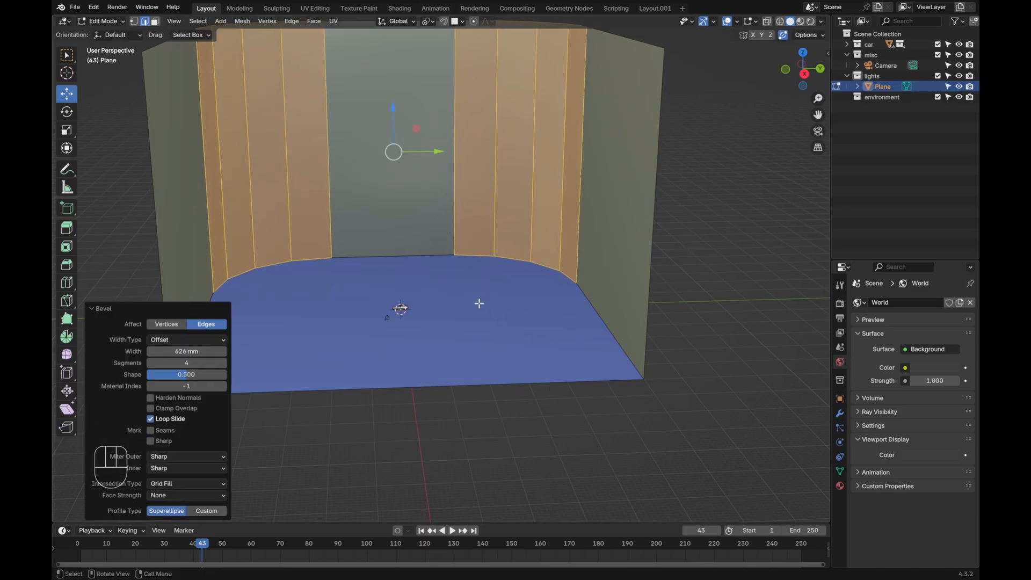
Step: Bevel the edge loop where the floor meets the walls with a width of about 359 mm and 4 segments
middle_click_drag(480, 304, 511, 338)
key("a")
key("z")
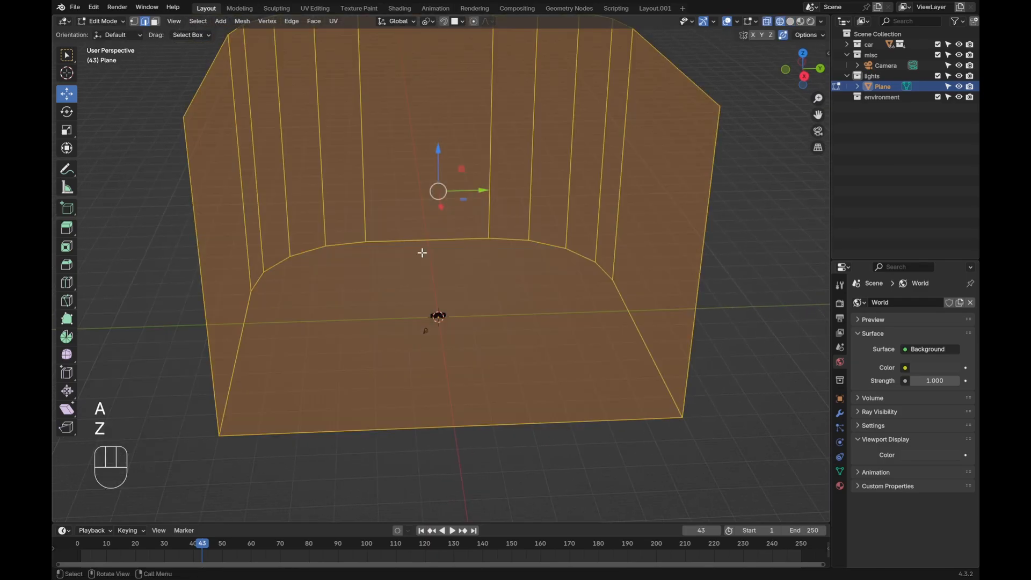
left_click(423, 241, "alt")
key("z")
key("ctrl+b")
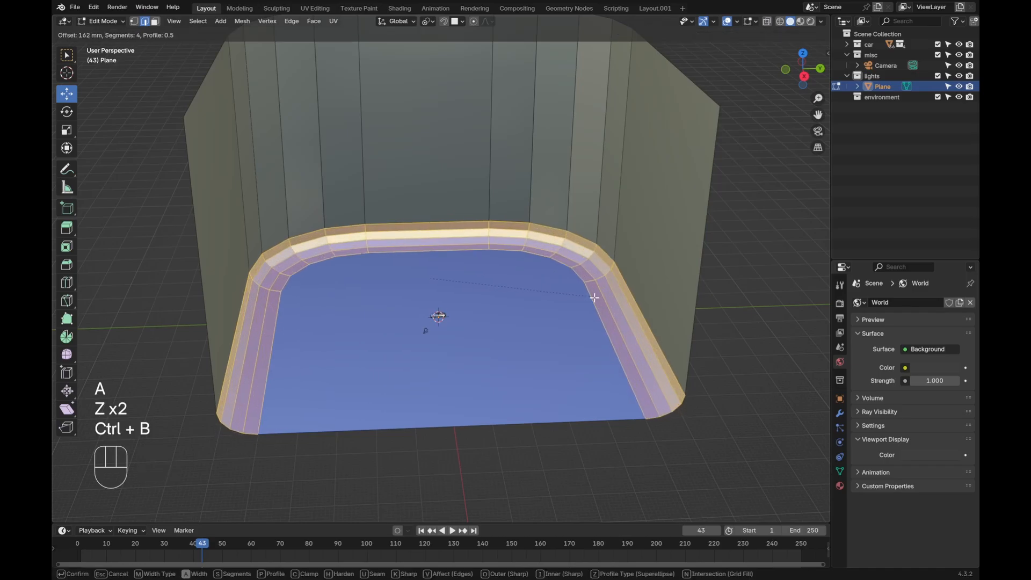
left_click(624, 306)
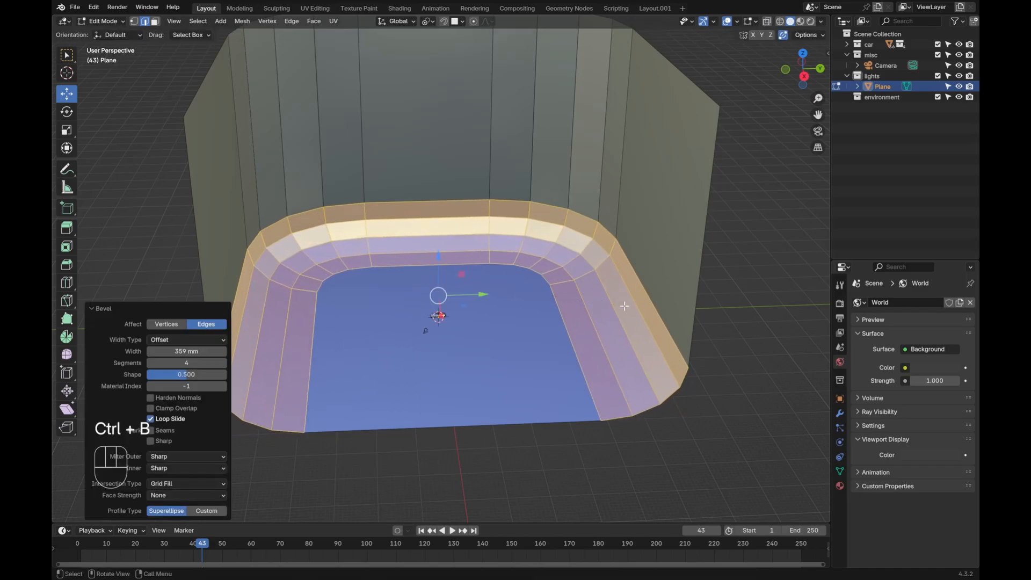
Step: Apply Shade Auto Smooth to the backdrop plane in Object Mode and view the scene through the camera
scroll(576, 298, "up", 1)
key("Tab")
right_click(494, 326)
middle_click_drag(537, 309, 514, 308)
left_click(490, 337)
scroll(500, 293, "down", 5)
key("alt+a")
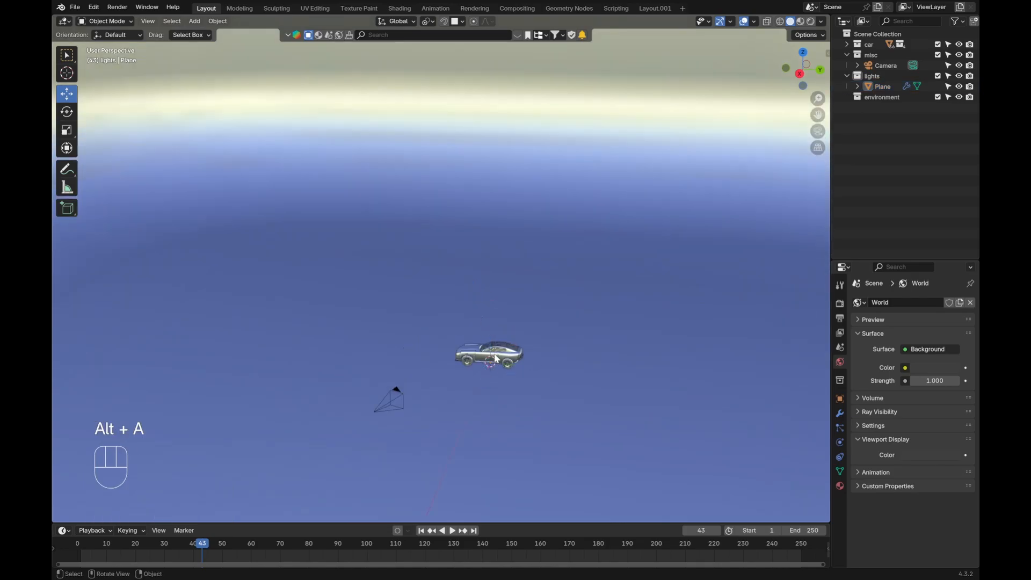
middle_click_drag(499, 247, 517, 275)
key("alt+a")
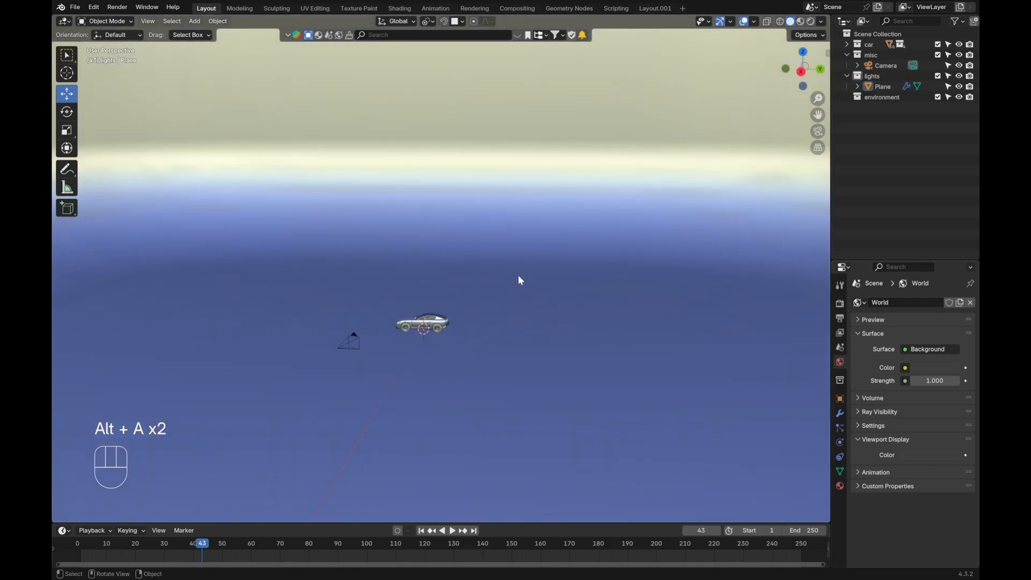
key("KP_0")
scroll(483, 247, "down", 3)
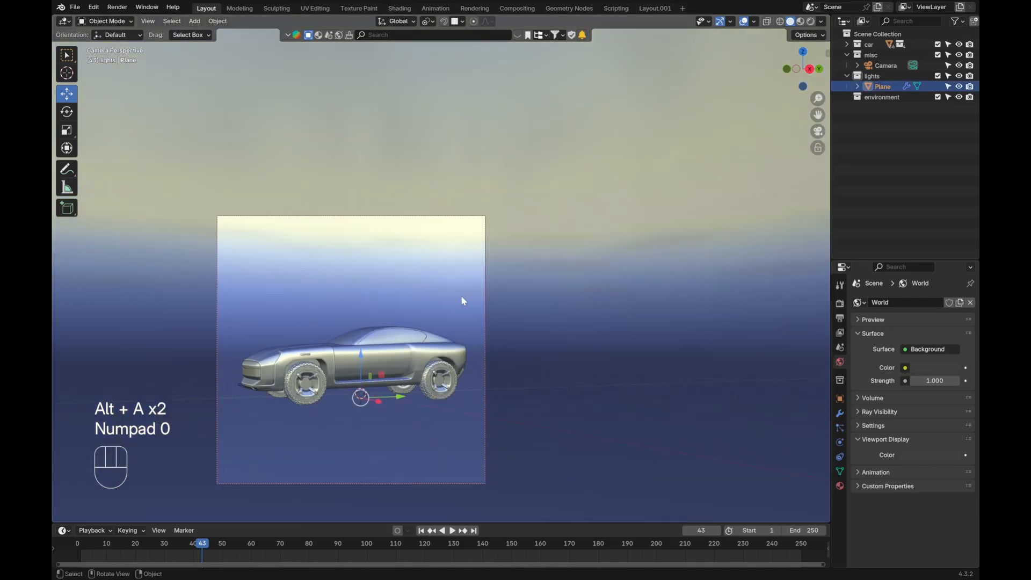
Step: Try scaling the backdrop to about 0.317 along global Z
scroll(530, 395, "up", 1)
scroll(602, 250, "down", 1)
key("s")
key("z")
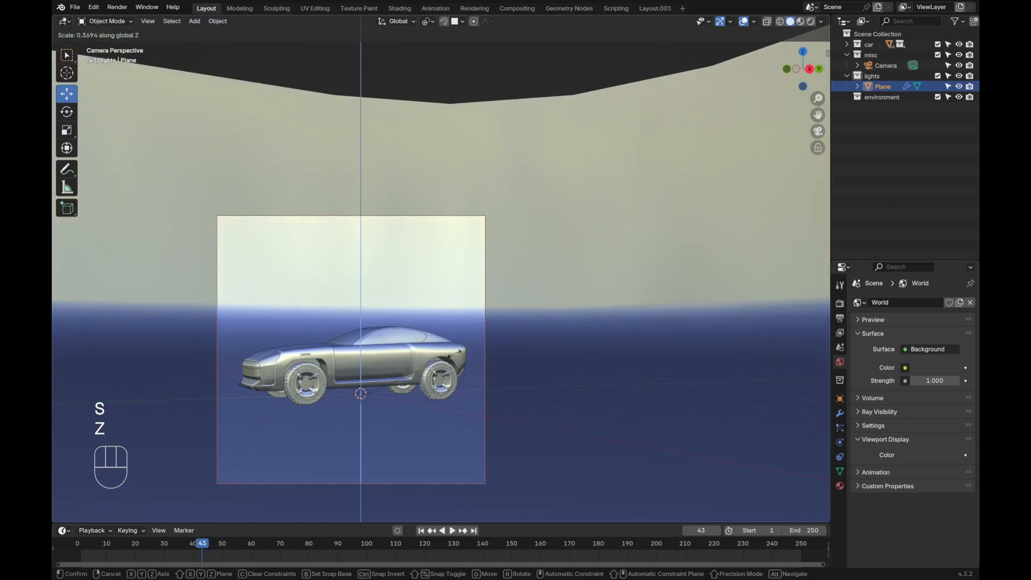
left_click(446, 365)
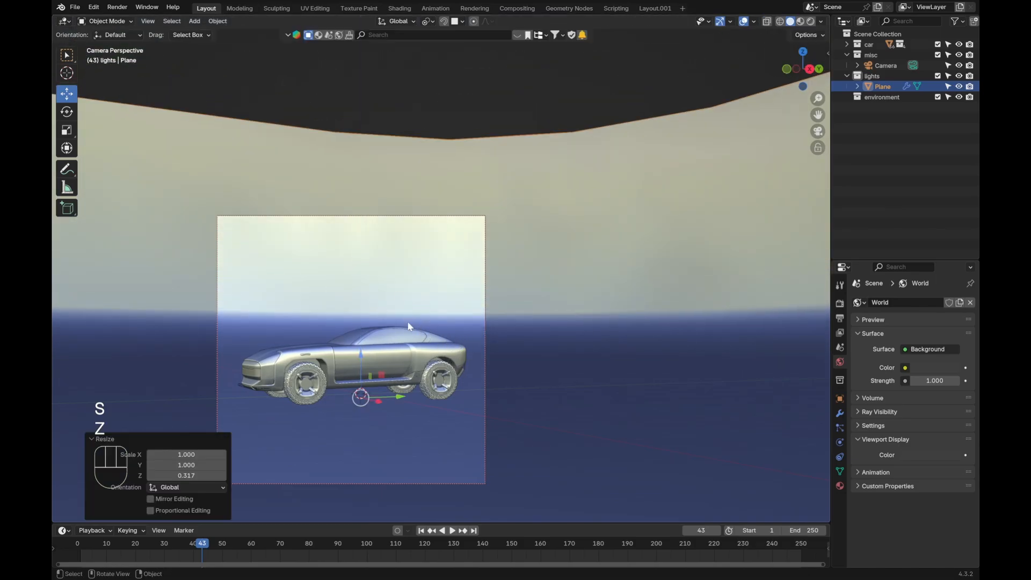
key("ctrl+z")
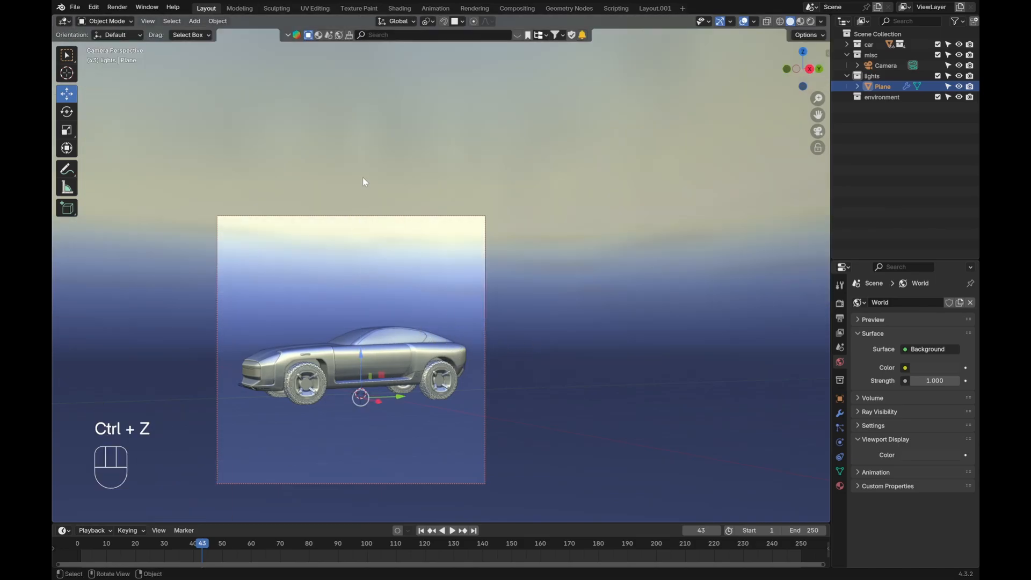
Step: Switch the camera view to Rendered shading and deselect everything
scroll(437, 219, "up", 3)
key("z")
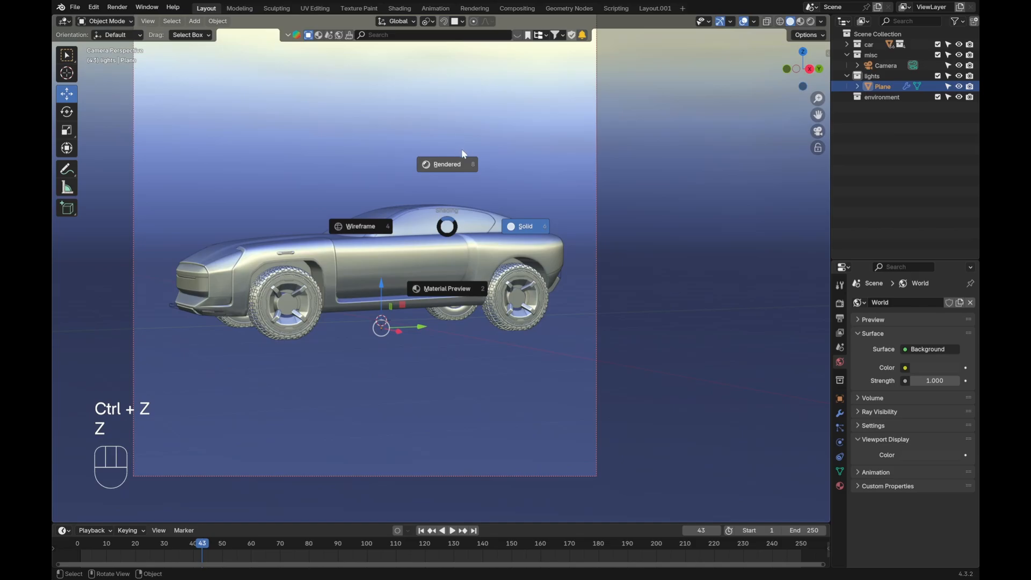
left_click(462, 165)
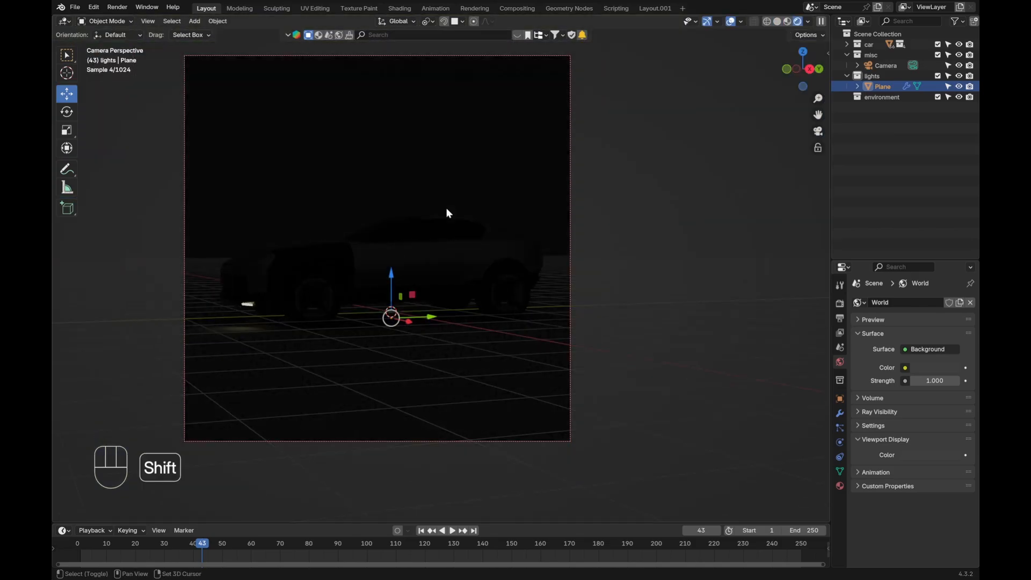
middle_click_drag(449, 214, 483, 234, "shift")
scroll(365, 146, "up", 2)
key("alt+a")
middle_click_drag(365, 146, 377, 133, "shift")
Step: Download the asset library's HDR "The Meadow at Noon" at 1024 resolution as the world lighting and hide the asset bar
left_click(338, 35)
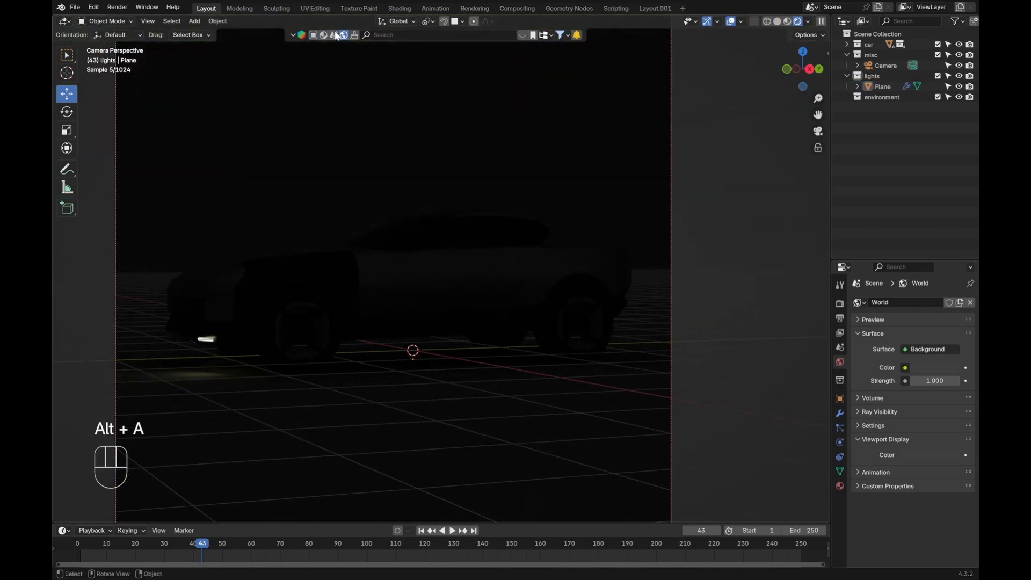
left_click(522, 35)
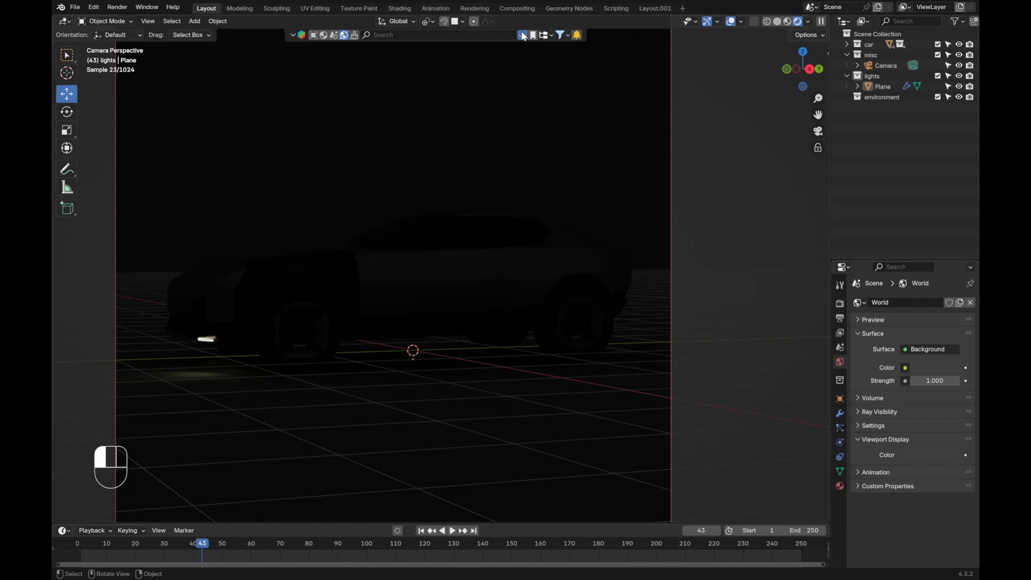
mouse_move(493, 70)
left_click(532, 75)
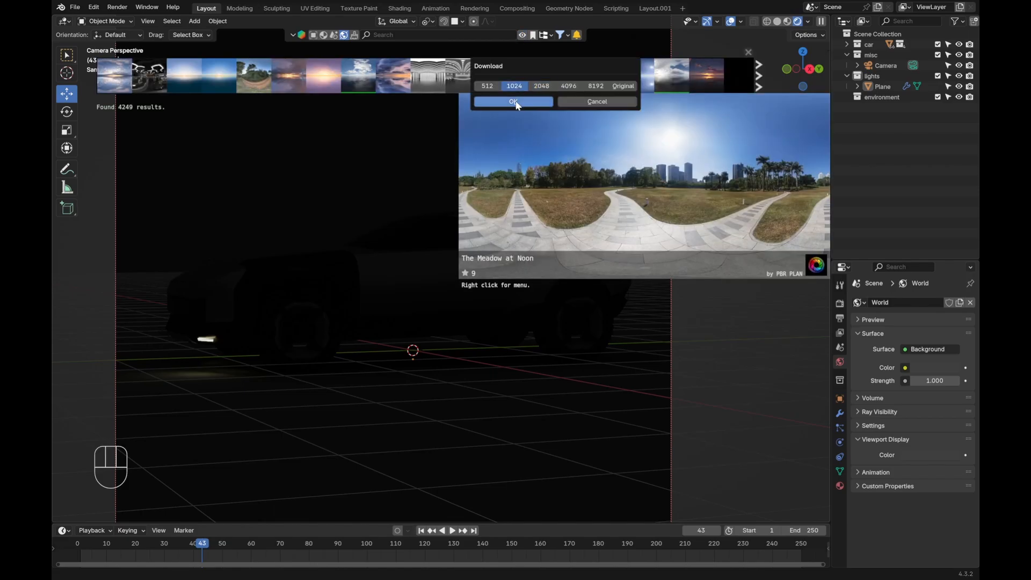
left_click(502, 102)
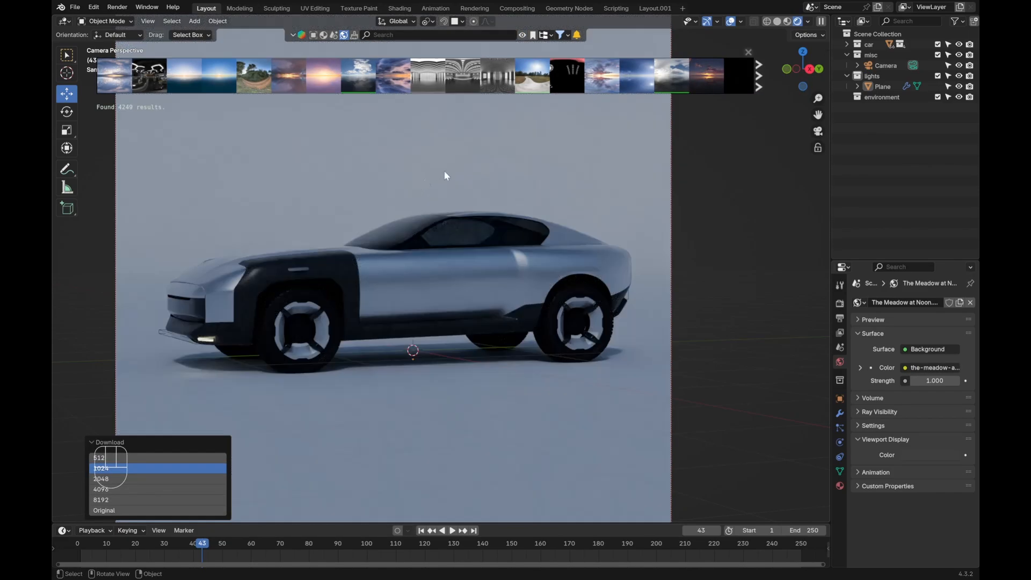
mouse_move(528, 68)
left_click(522, 35)
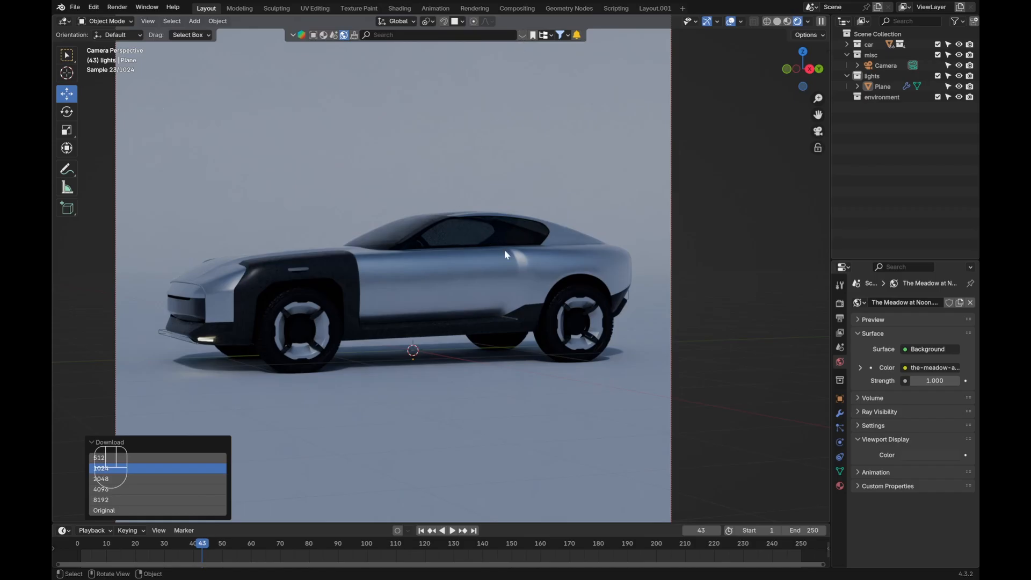
Step: Examine the car's rendered bodywork and reflections from the rear, side and front, along with its body material settings
middle_click_drag(477, 247, 465, 250)
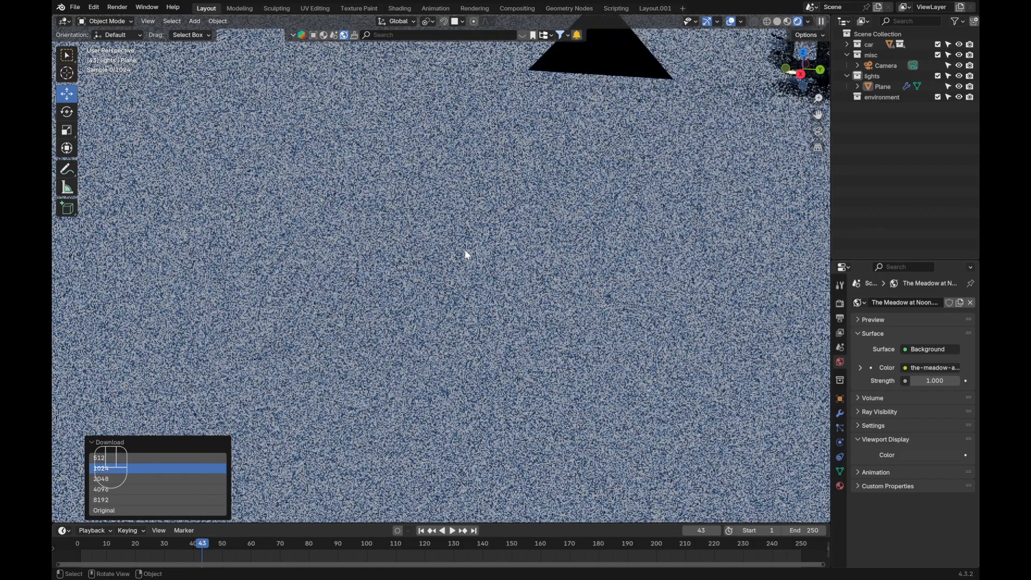
scroll(465, 251, "down", 6)
scroll(667, 215, "down", 4)
middle_click_drag(668, 219, 244, 324)
mouse_move(321, 347)
middle_mouse_down()
mouse_move(463, 279)
mouse_move(425, 320)
mouse_move(316, 328)
middle_mouse_up()
scroll(464, 280, "up", 5)
middle_click_drag(317, 329, 418, 305)
scroll(418, 305, "up", 3)
left_click(418, 305)
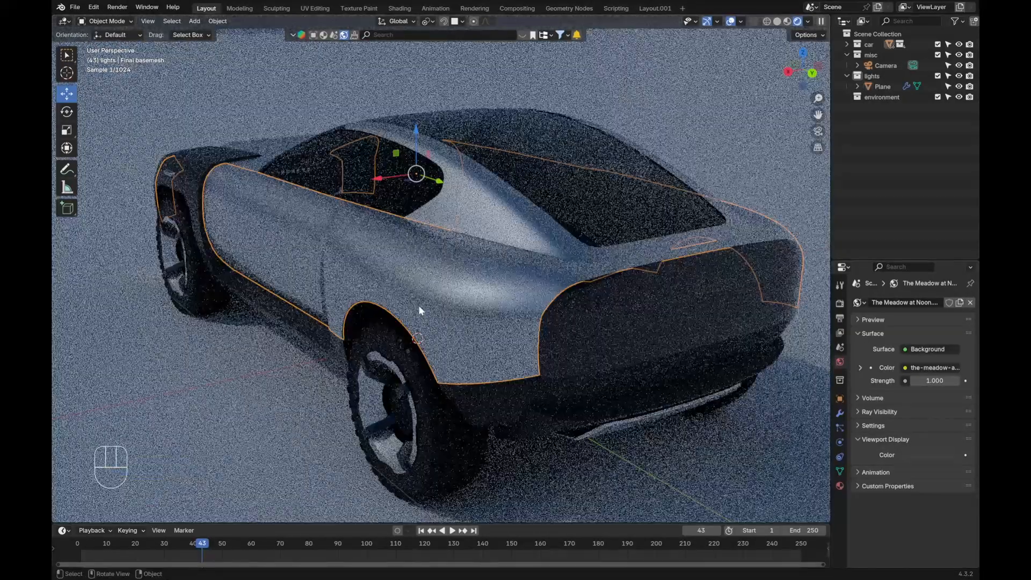
key("alt+a")
middle_click_drag(510, 340, 553, 324)
middle_click_drag(436, 350, 499, 337)
scroll(499, 336, "up", 3)
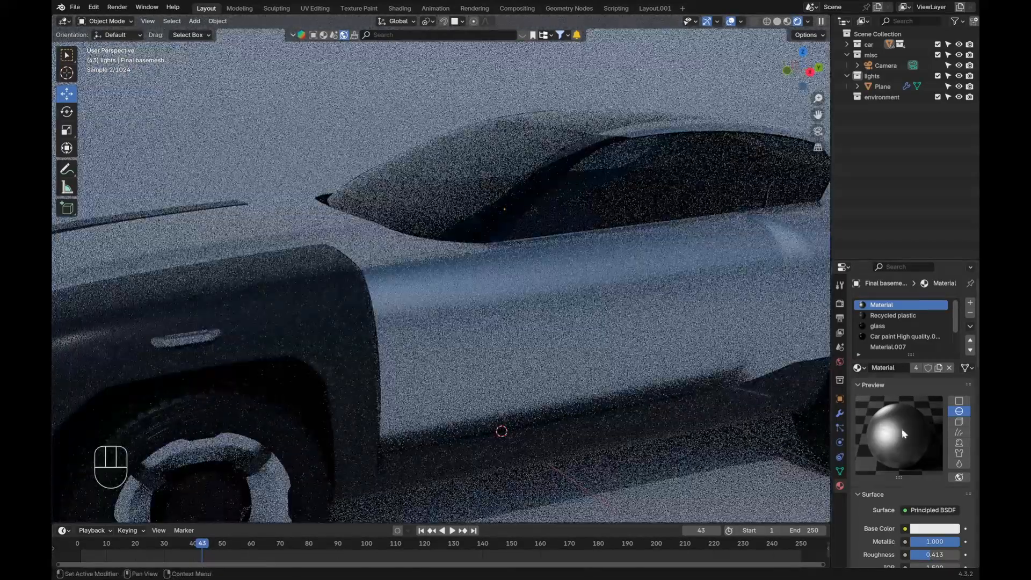
scroll(899, 469, "down", 2)
scroll(331, 216, "down", 3)
middle_click_drag(328, 245, 270, 259)
scroll(269, 260, "up", 3)
middle_click_drag(722, 344, 446, 328, "shift")
middle_click_drag(446, 328, 580, 326)
scroll(473, 323, "down", 4)
scroll(362, 314, "down", 3)
scroll(537, 335, "down", 2)
mouse_move(432, 354)
middle_mouse_down("shift")
mouse_move(421, 354)
mouse_move(443, 342)
middle_mouse_up("shift")
Step: Reframe the camera with Walk Navigation to show the whole car in a straight side view
key("KP_0")
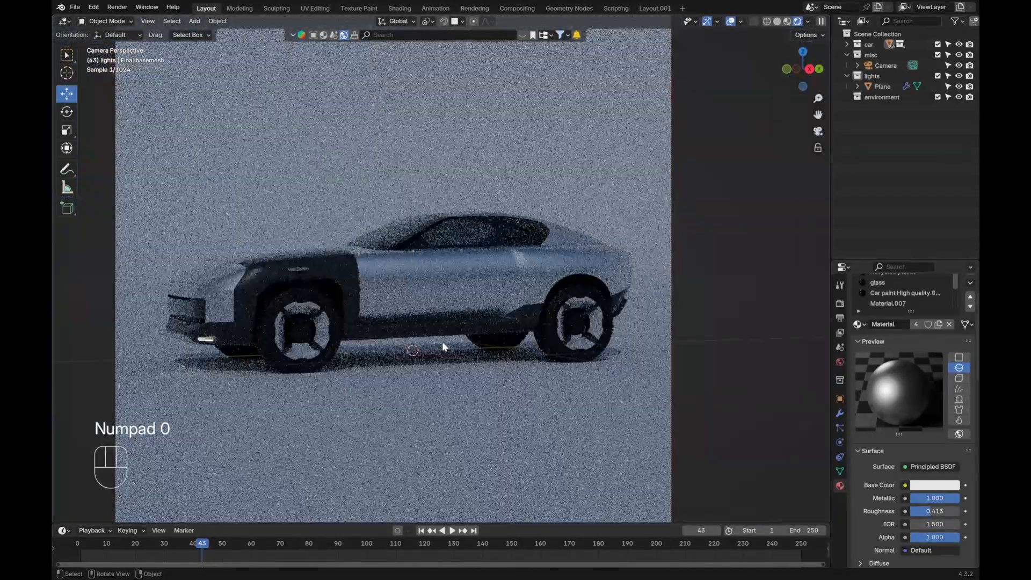
key("q")
left_click(439, 316)
key("d")
key("w")
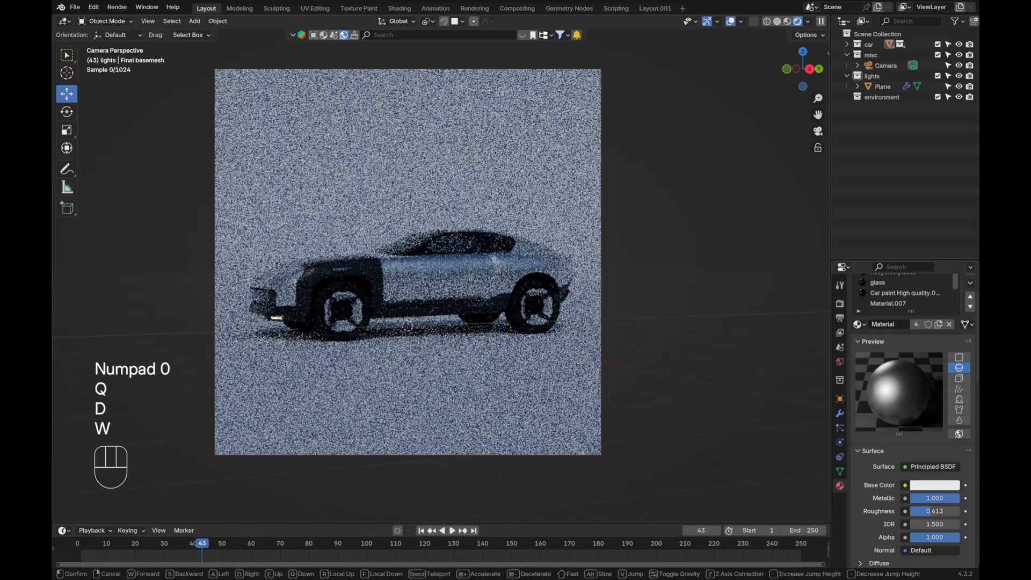
key("d")
key("s")
left_click(438, 316)
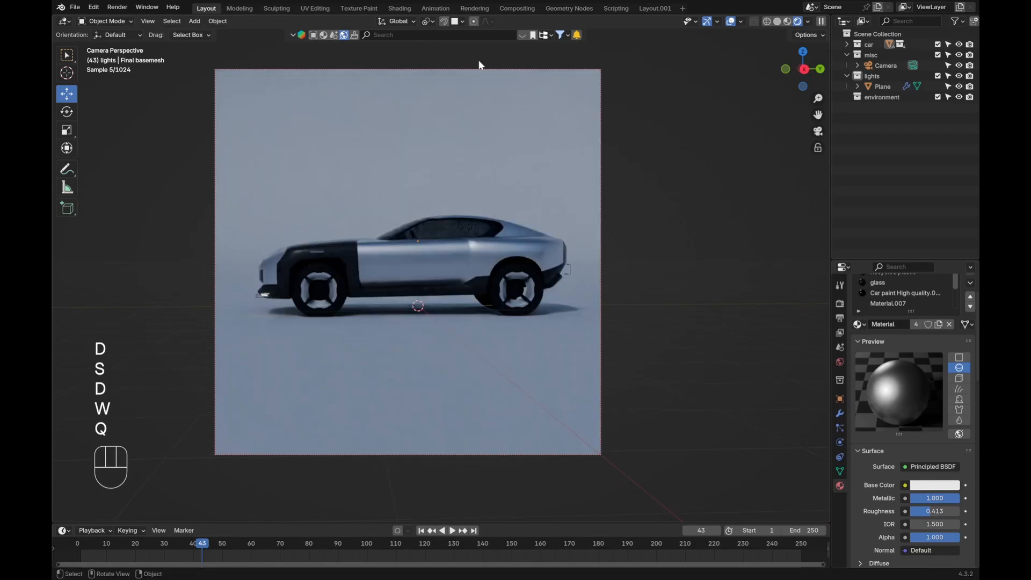
Step: Set the camera's focal length to 86 mm and walk it to a slightly raised side view that fills the frame with the car
left_click(481, 69)
scroll(933, 344, "up", 2)
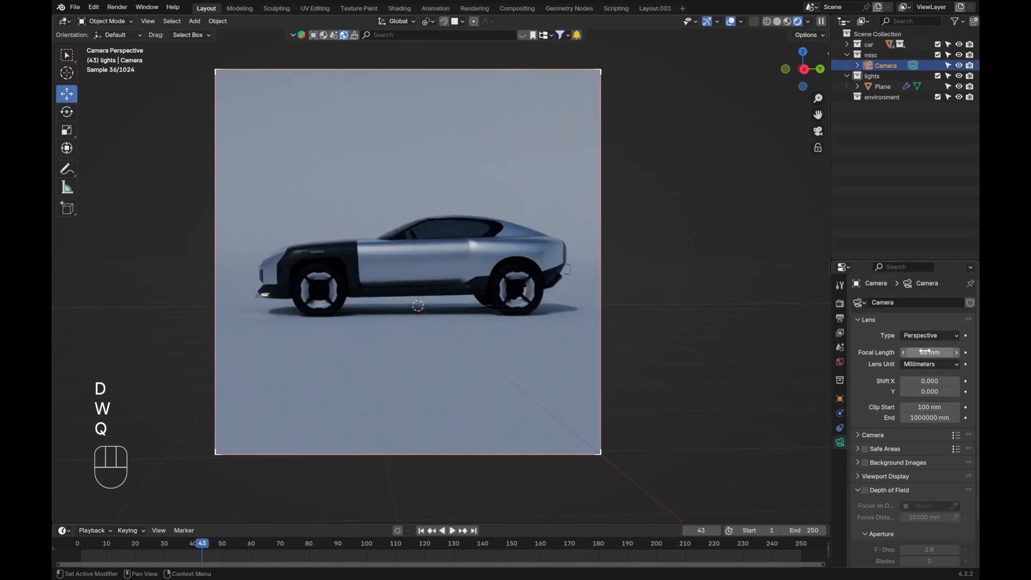
key("q")
left_click(489, 243)
key("d")
key("w")
key("a")
key("e")
key("shift")
key("d")
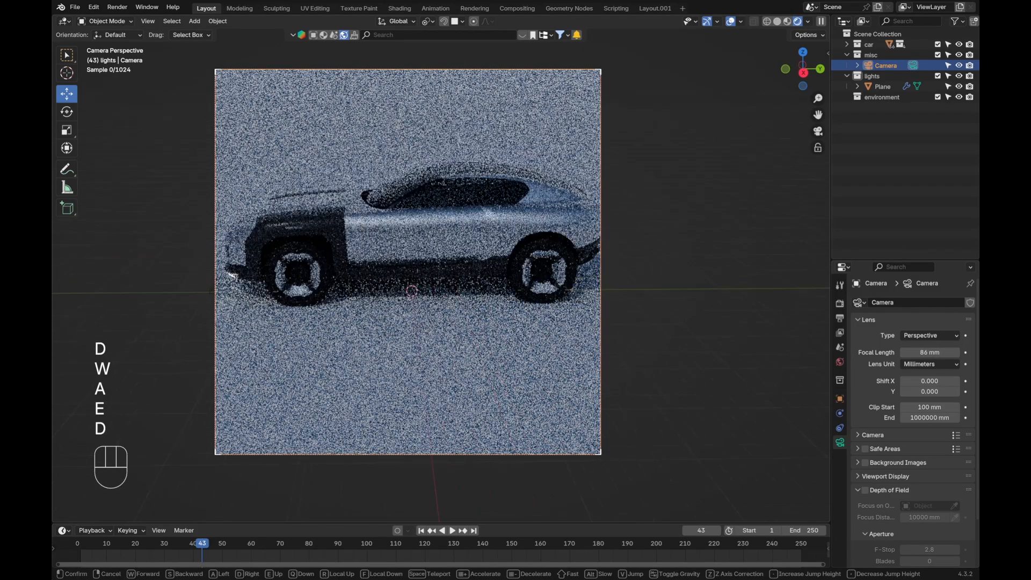
key("q")
key("s")
key("e")
key("q")
key("s")
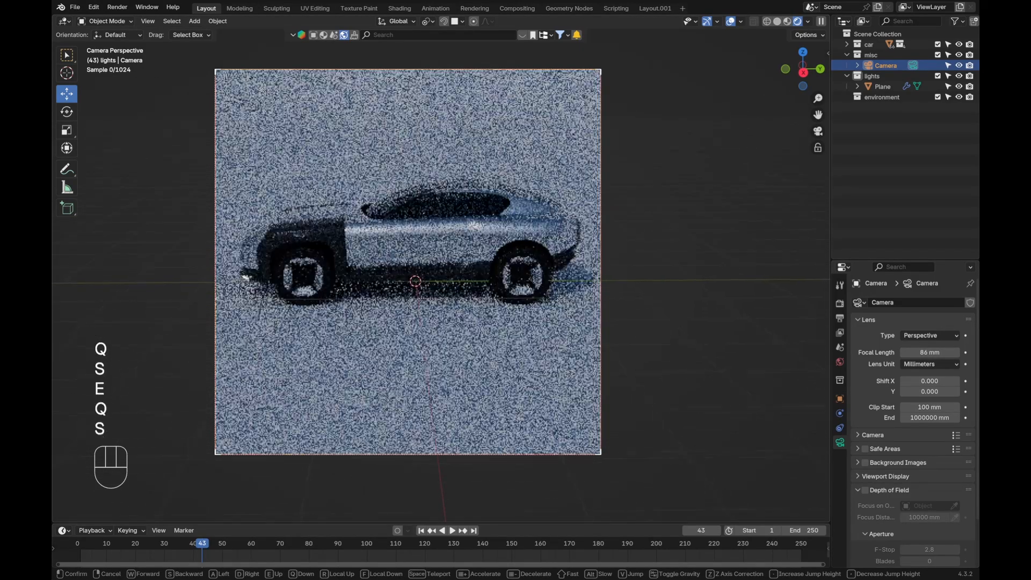
key("d")
key("a")
key("d")
key("a")
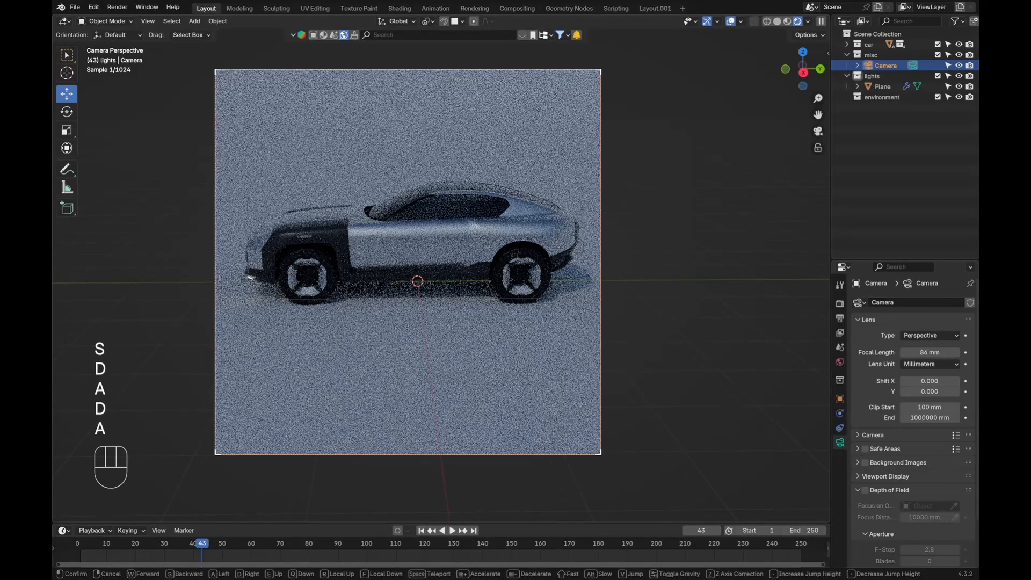
key("d")
key("a")
left_click(440, 273)
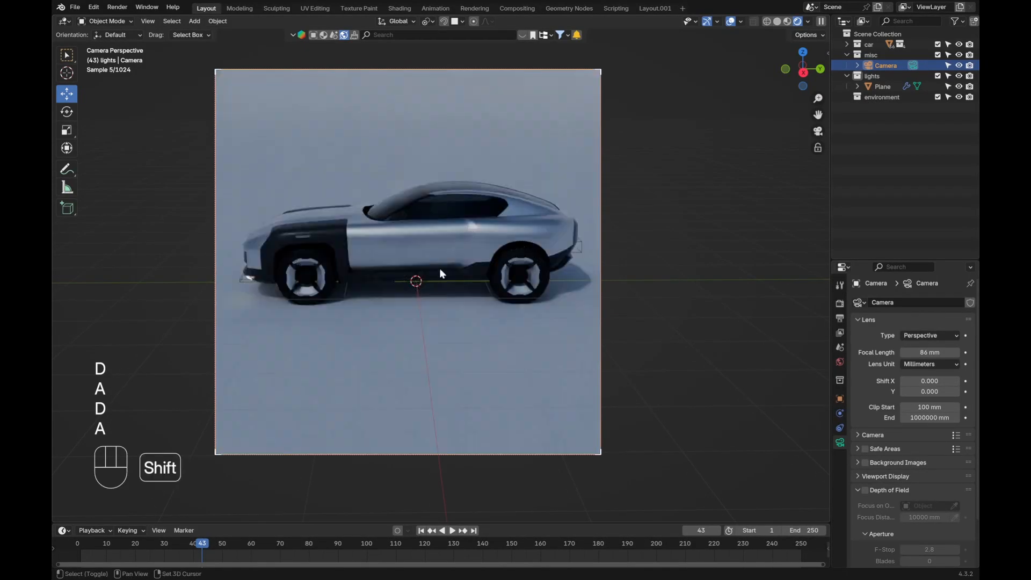
Step: Move the camera about 44 mm along its view X axis to adjust the framing, and deselect it
key("g")
left_click(441, 291)
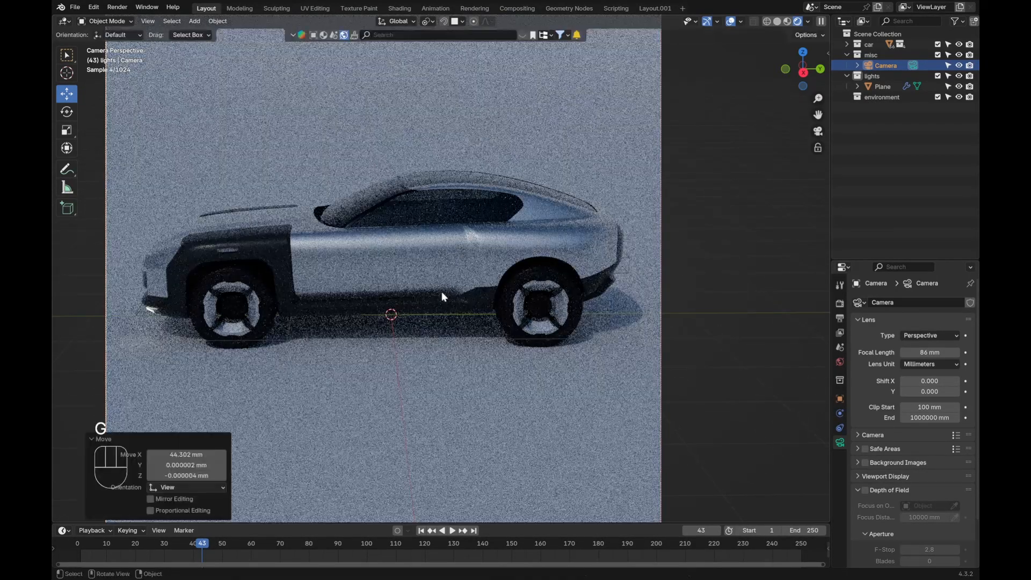
scroll(472, 311, "down", 1)
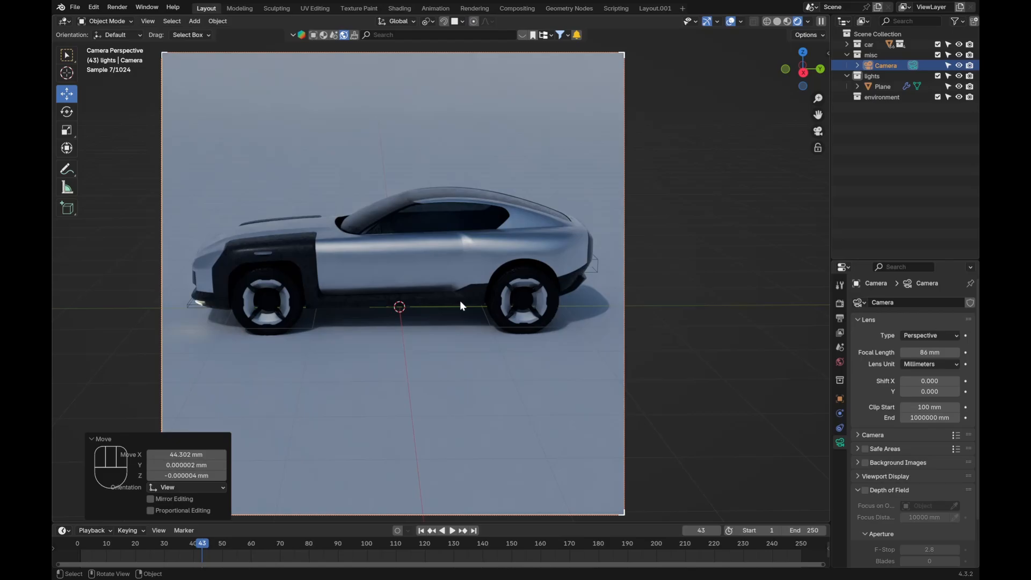
middle_click_drag(461, 302, 497, 327, "shift")
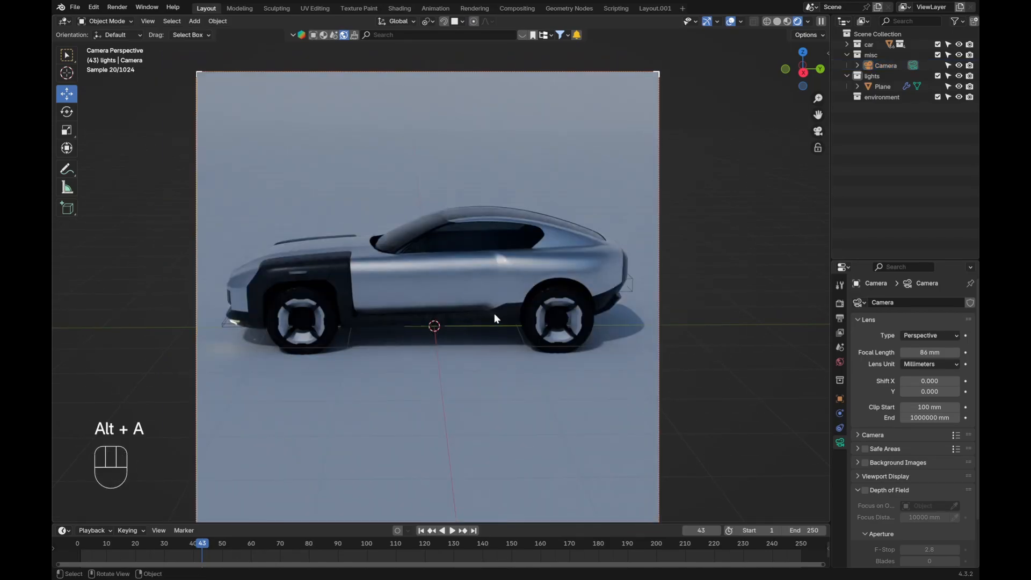
scroll(485, 256, "down", 1)
Step: Examine the rendered car, camera position and backdrop from several angles outside the camera view
key("shift+a")
middle_click_drag(501, 248, 585, 328)
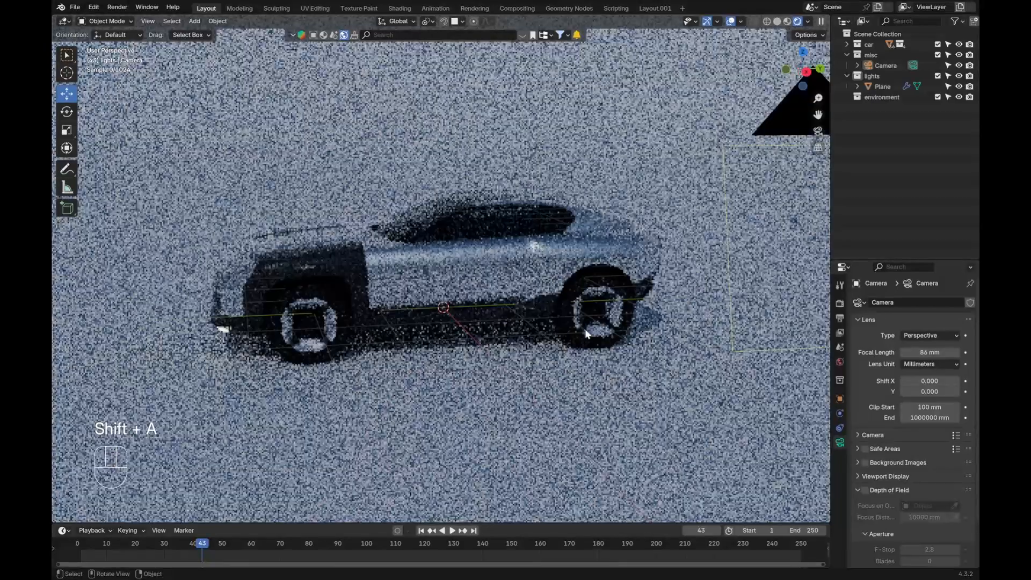
scroll(531, 362, "down", 2)
scroll(531, 361, "up", 2)
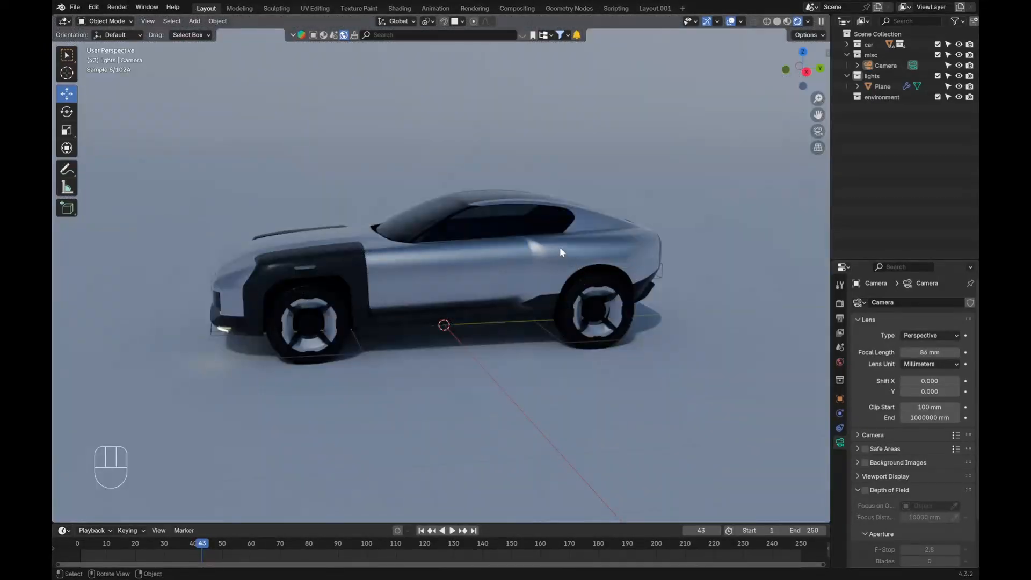
middle_click_drag(456, 299, 444, 313)
scroll(444, 314, "down", 3)
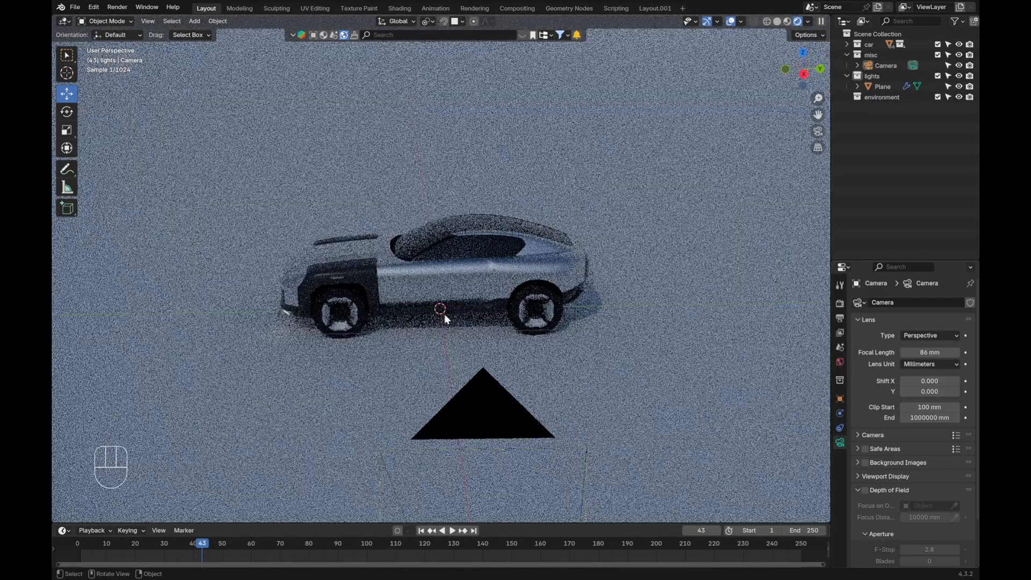
scroll(465, 297, "down", 2)
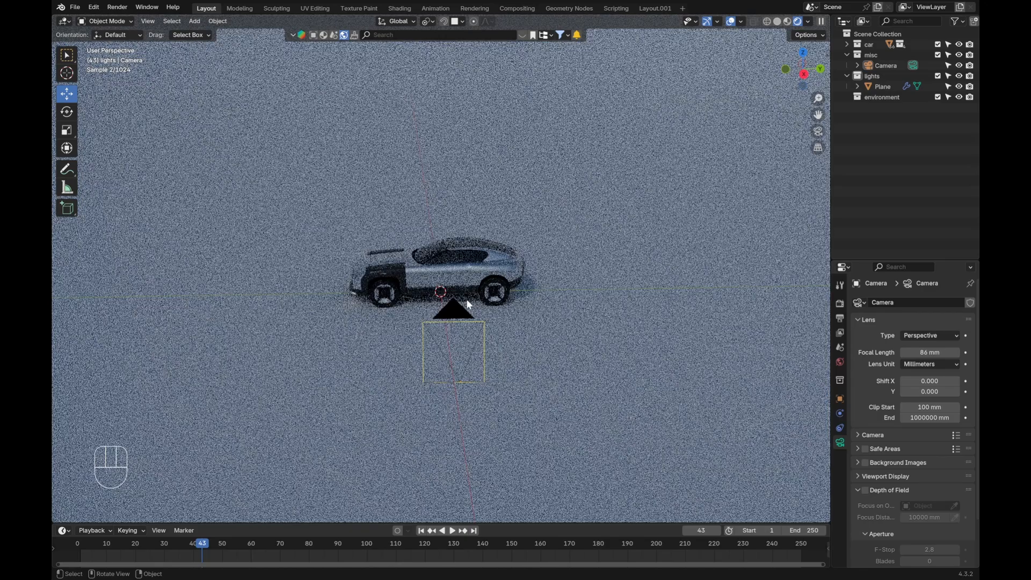
middle_click_drag(481, 289, 497, 265)
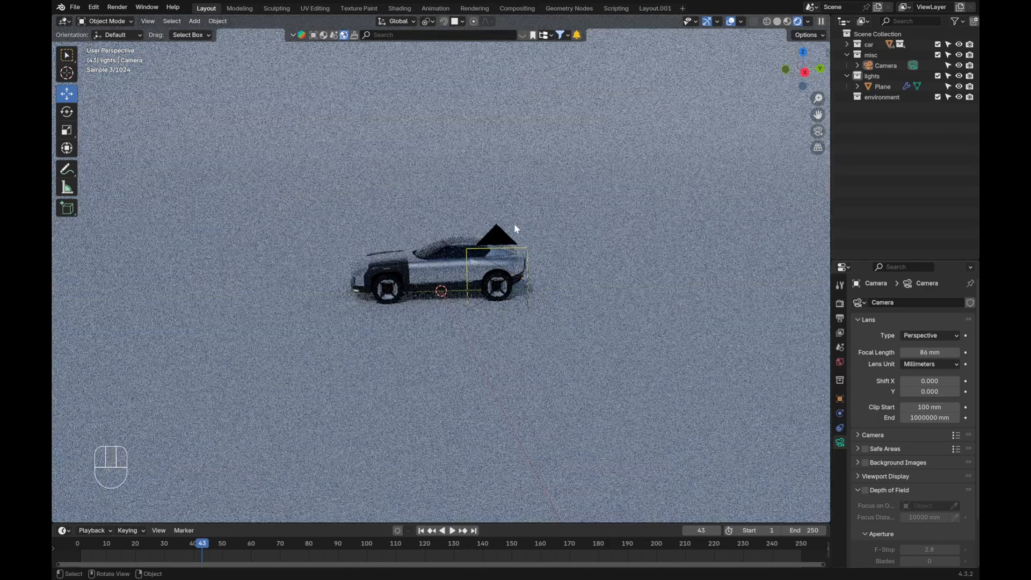
middle_click_drag(514, 223, 536, 224)
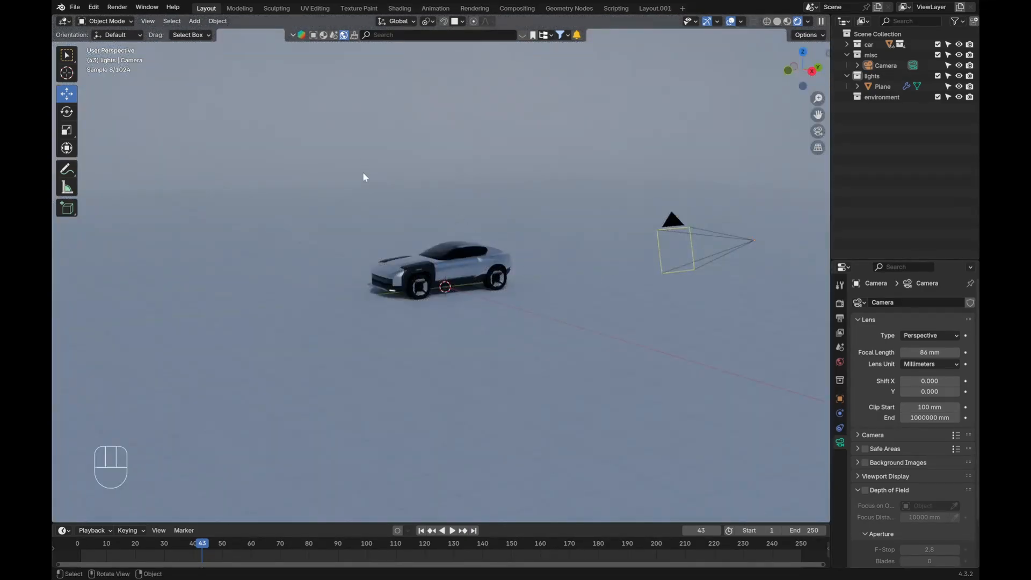
scroll(363, 177, "up", 4)
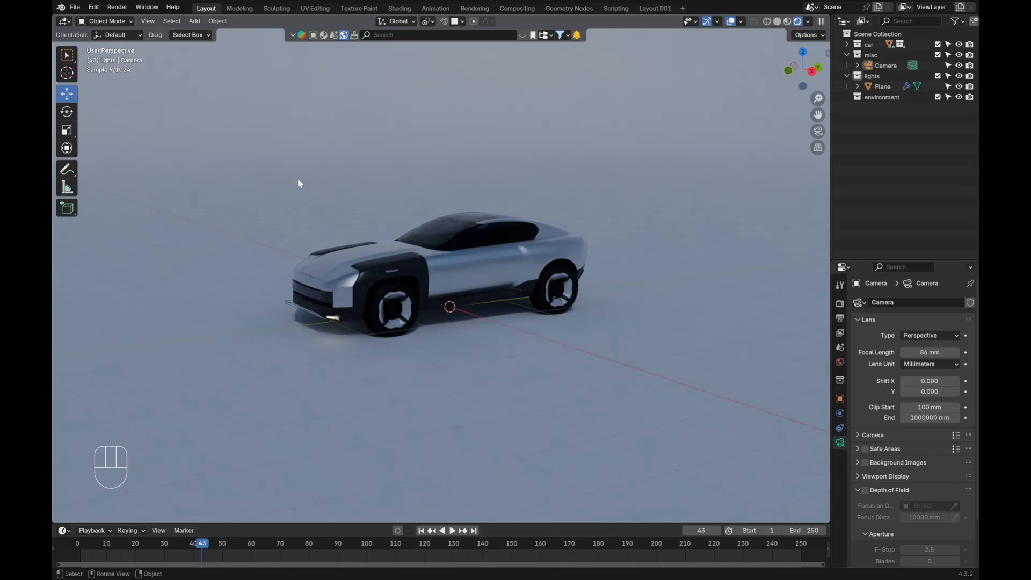
middle_click_drag(372, 245, 397, 252)
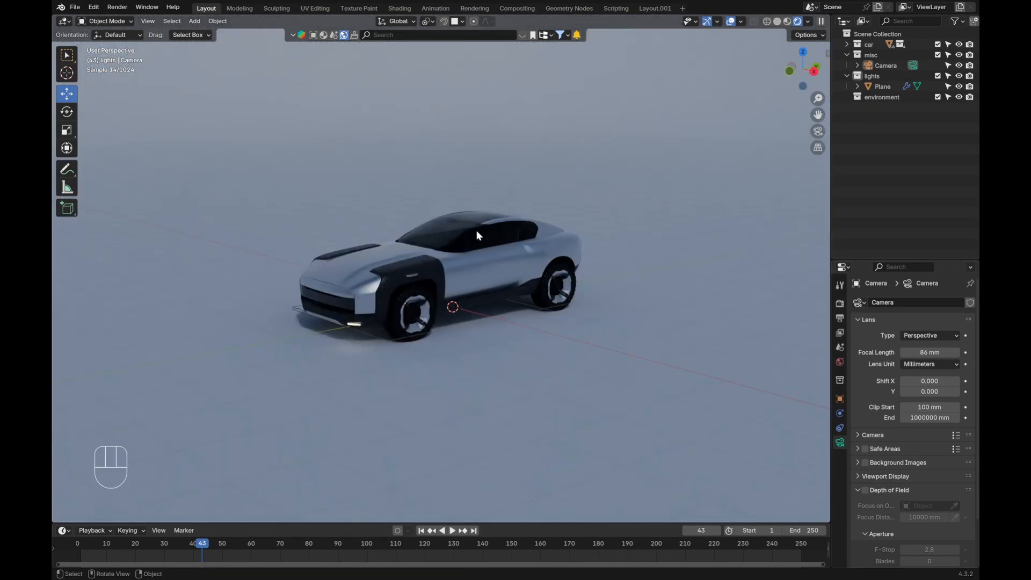
Step: Try the Shadow Catcher option on the backdrop plane and switch it off again
middle_click_drag(462, 307, 522, 209)
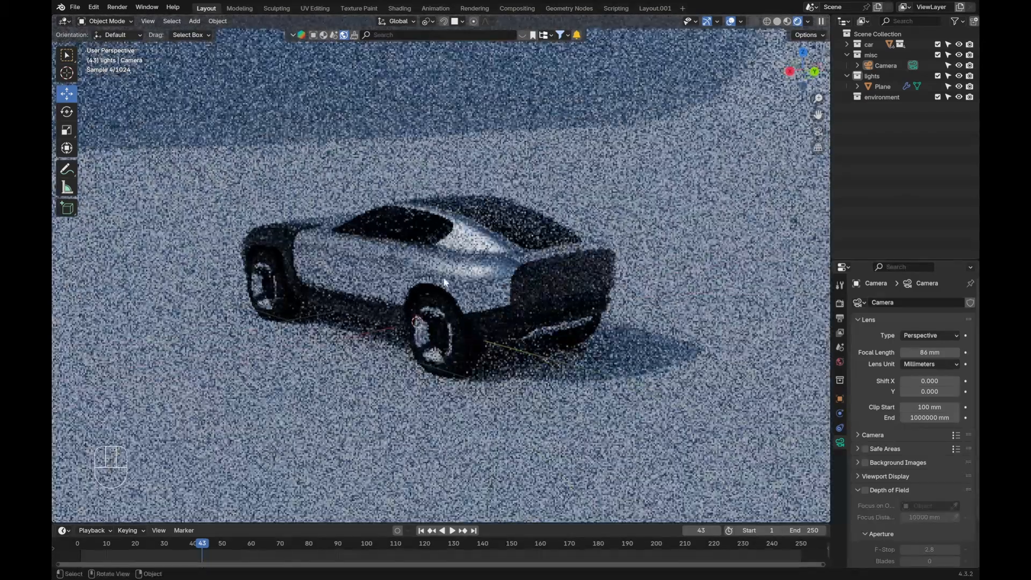
scroll(525, 205, "down", 2)
left_click(525, 205)
left_click(847, 397)
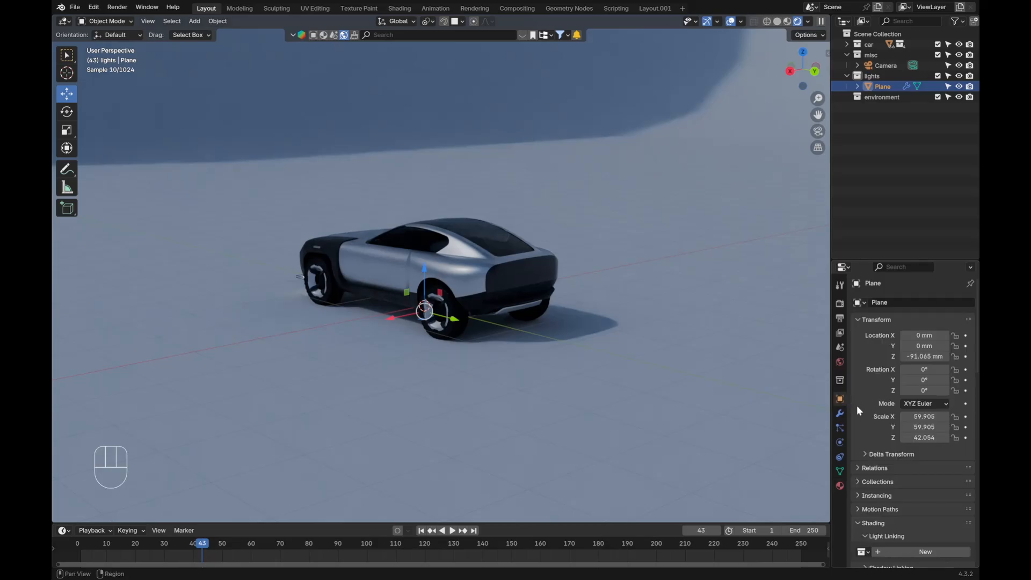
scroll(901, 446, "down", 10)
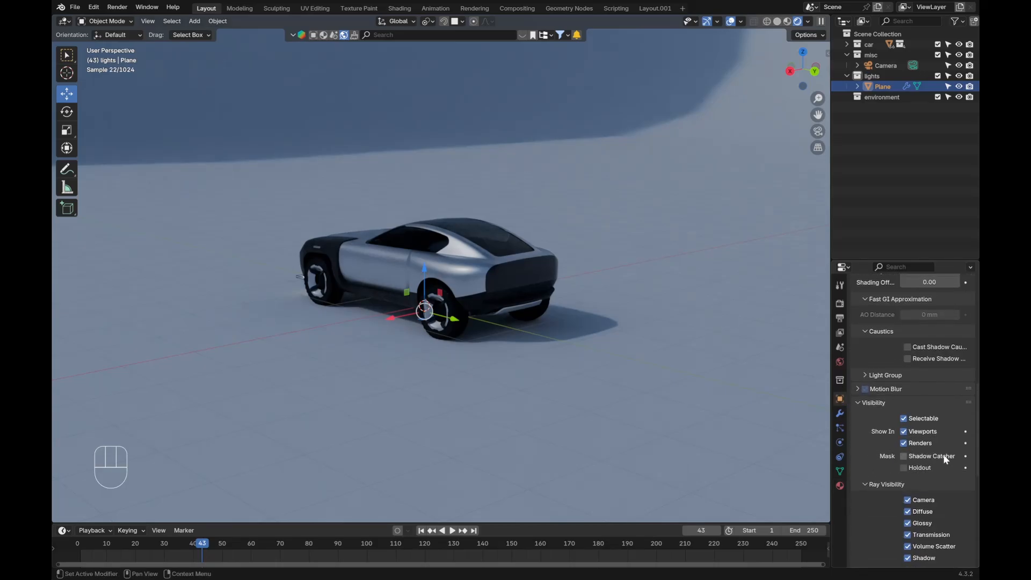
left_click(945, 458)
left_click(945, 458)
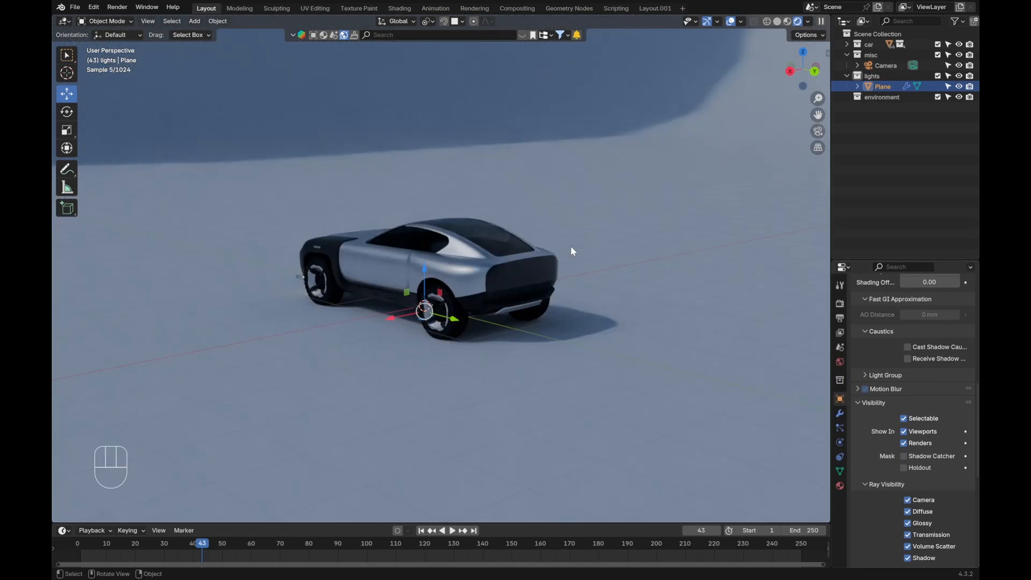
middle_click_drag(487, 249, 371, 250)
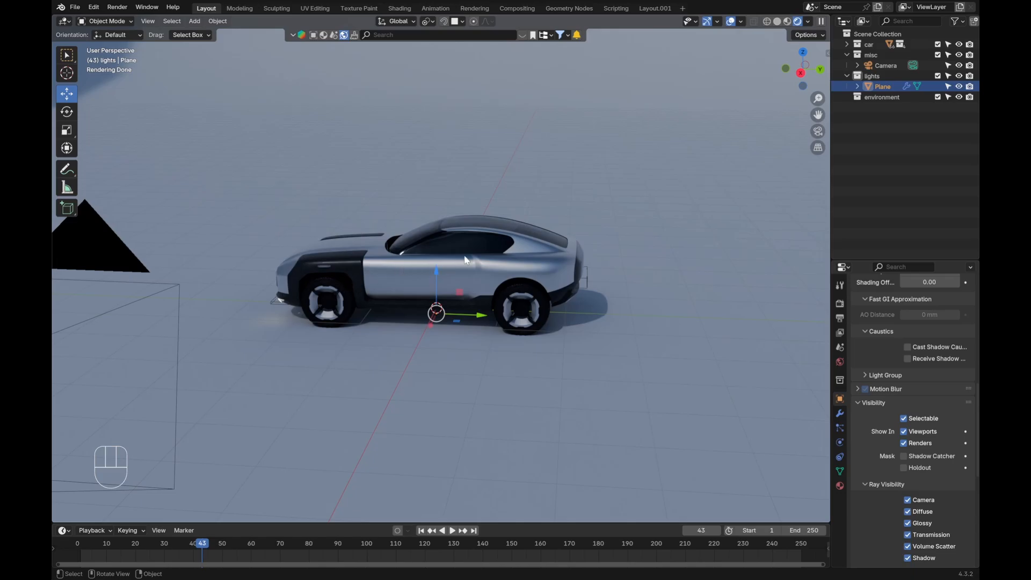
Step: Add a 2000 mm mesh plane and move it along X in top view until it is clear of the car
key("alt+a")
key("shift+a")
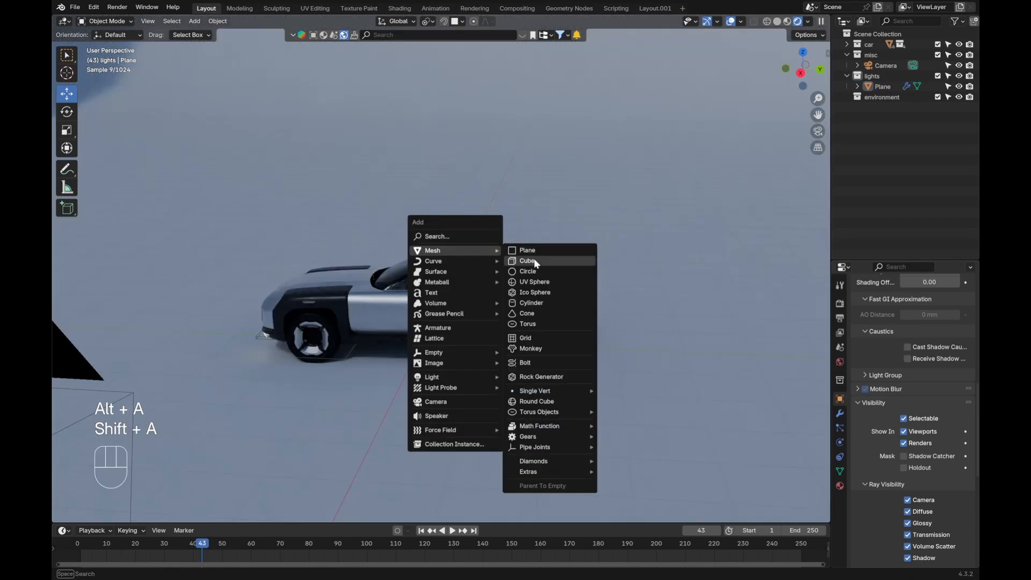
left_click(538, 250)
key("z")
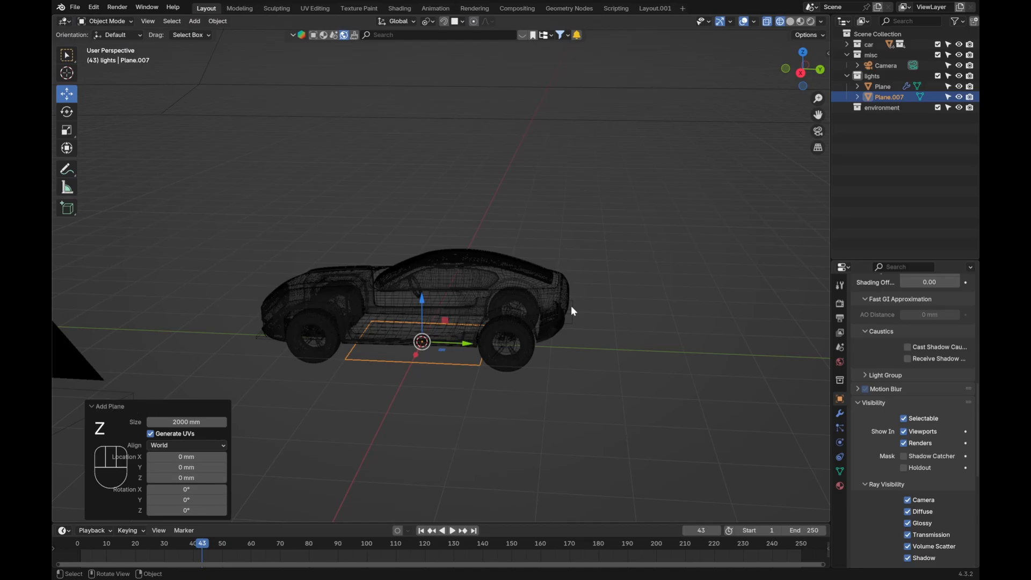
key("KP_7")
key("g")
key("x")
left_click(353, 316)
middle_click_drag(352, 316, 493, 350, "shift")
scroll(493, 349, "up", 2)
Step: Merge the new plane's two upper vertices at their center to form a triangle, and lower the apex along Y
key("Tab")
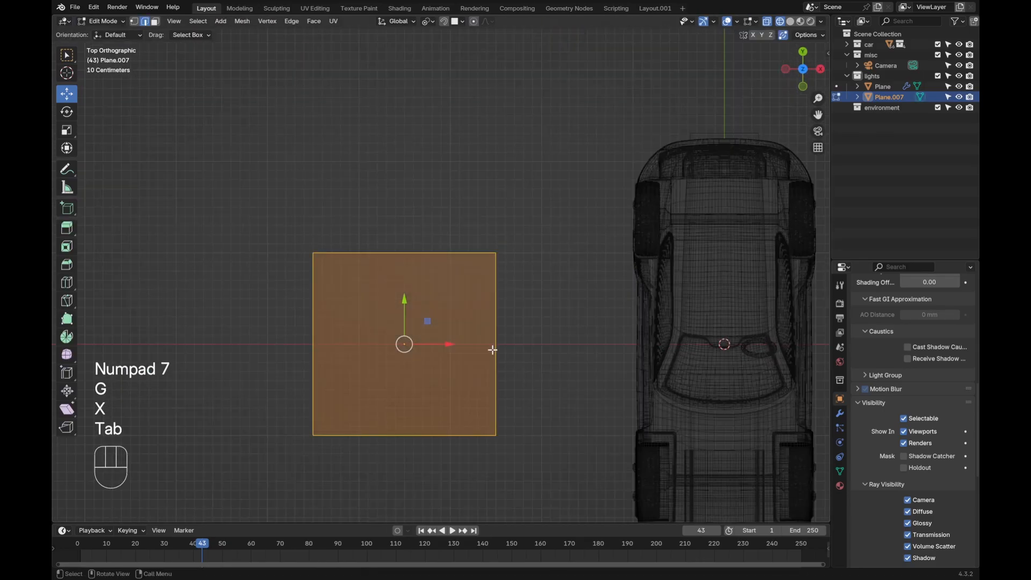
left_click_drag(270, 222, 537, 268)
middle_click_drag(537, 269, 548, 242, "shift")
scroll(548, 242, "up", 2)
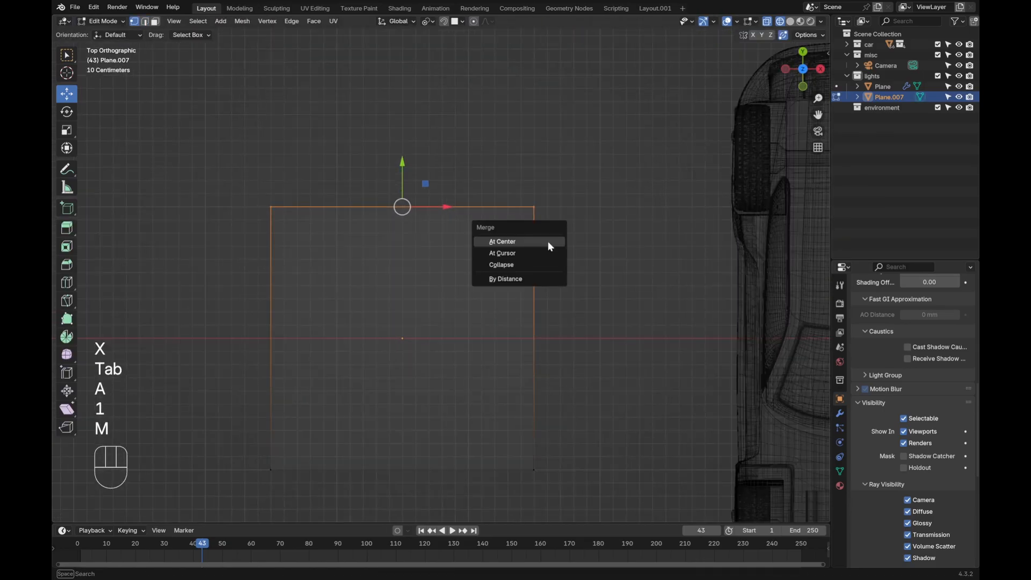
key("a")
key("g")
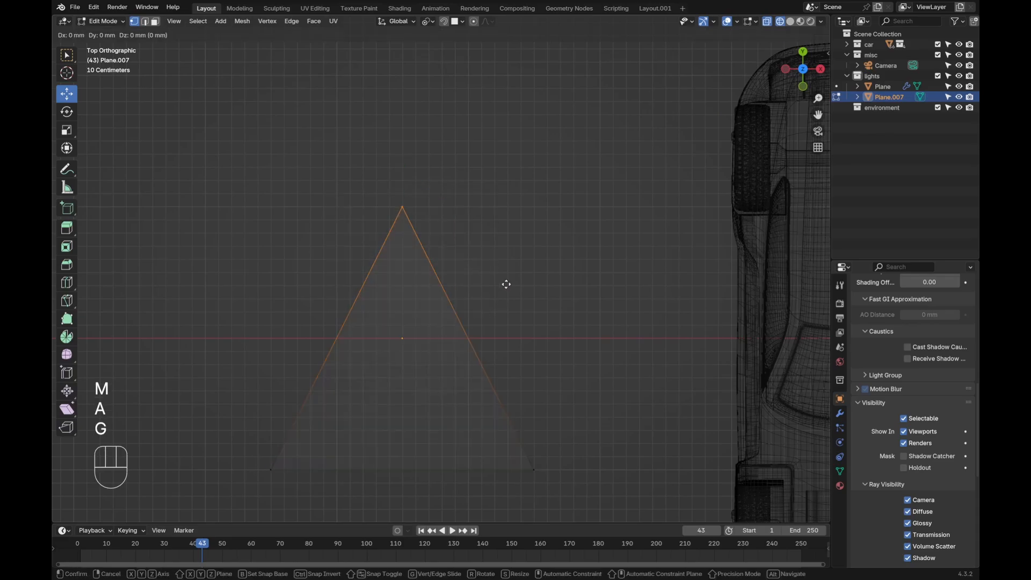
Step: Move the whole triangle about 429 mm along Y
key("a")
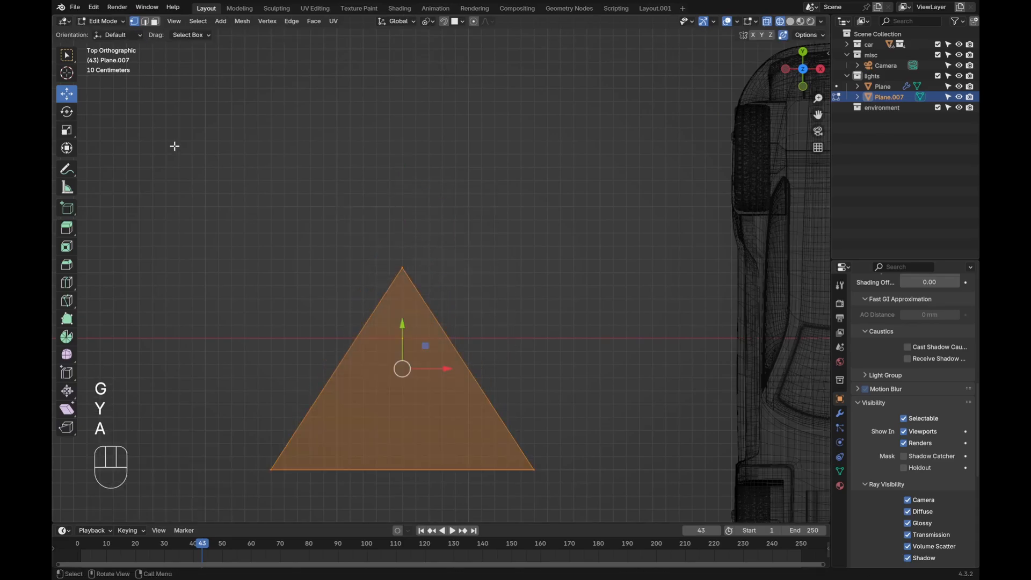
scroll(476, 350, "down", 4)
key("g")
key("y")
left_click(480, 324)
scroll(474, 359, "down", 4)
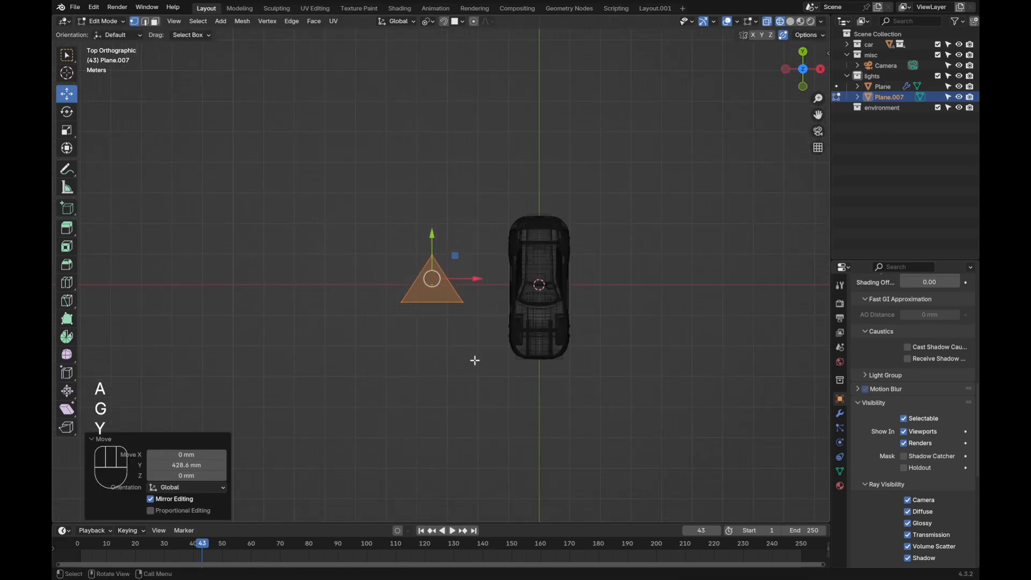
Step: Extrude the triangle upward into a tall triangular column that rises several times the car's height
key("z")
scroll(518, 414, "up", 4)
scroll(518, 414, "down", 4)
mouse_move(518, 414)
middle_mouse_down()
mouse_move(460, 375)
mouse_move(505, 366)
middle_mouse_up()
key("e")
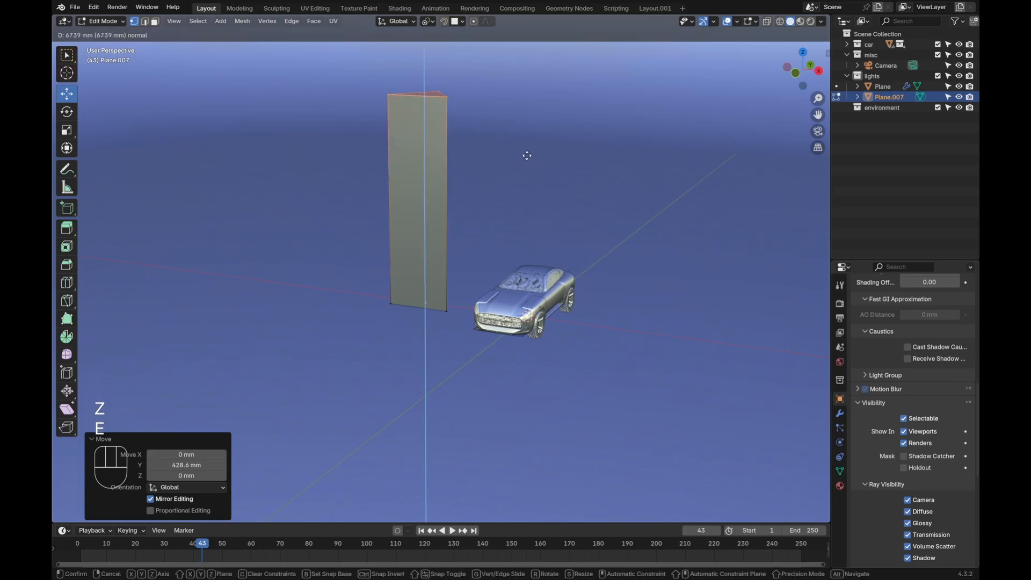
scroll(541, 219, "up", 2)
scroll(679, 337, "up", 2)
key("Tab")
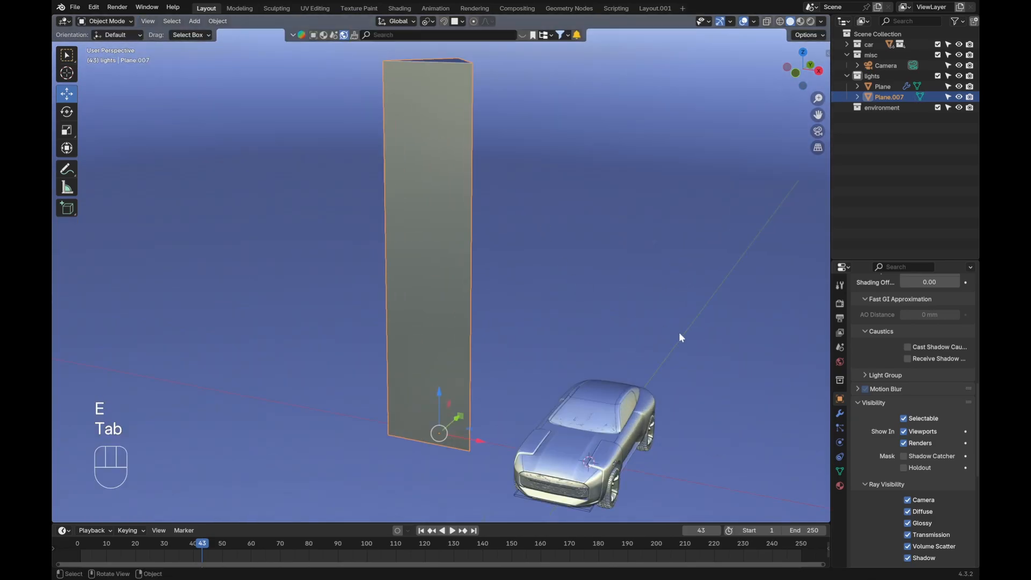
Step: Add a Bevel modifier to the column with an amount of 100 mm and 3 segments
left_click(840, 415)
left_click(889, 302)
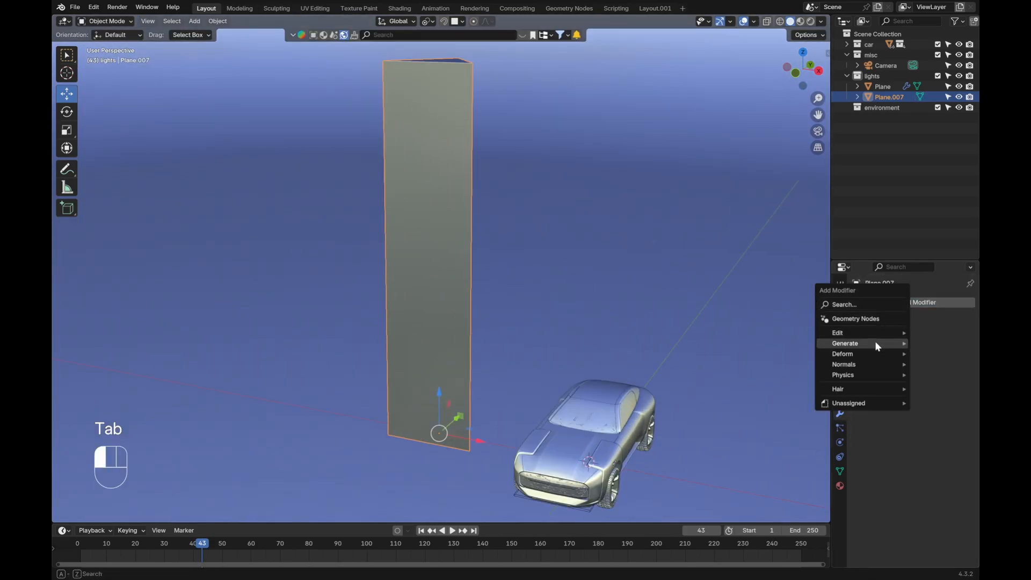
left_click(855, 345)
left_click(778, 354)
scroll(666, 347, "up", 2)
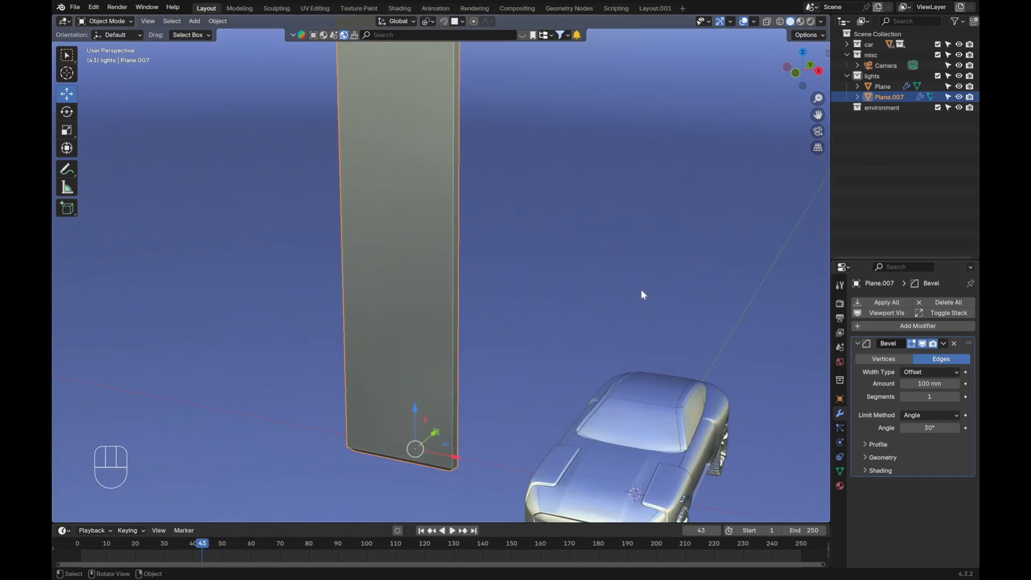
middle_click_drag(501, 140, 511, 315, "shift")
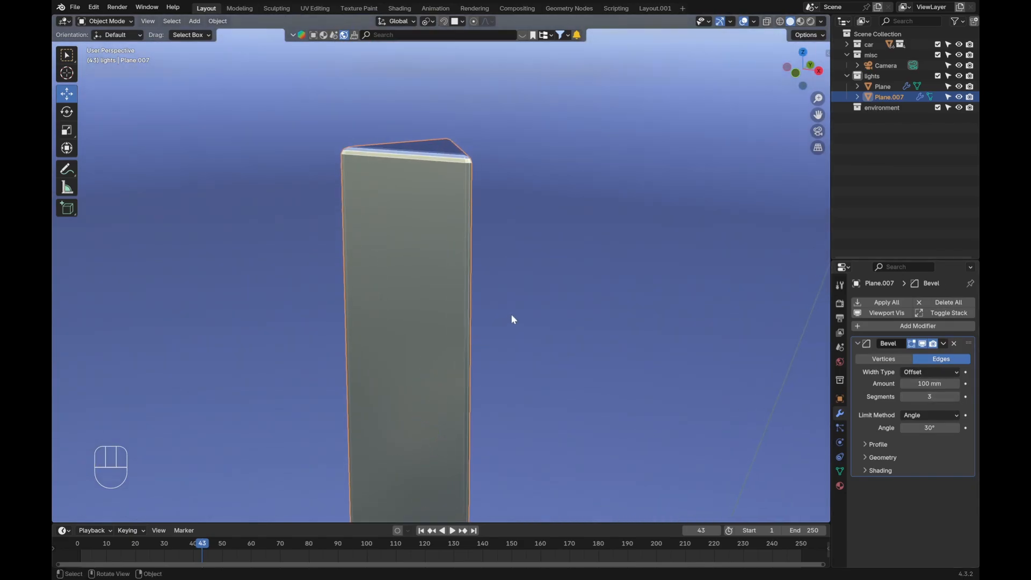
Step: Put the backdrop and column in the environment collection, and apply Shade Auto Smooth at 30° to the column
left_click_drag(890, 81, 879, 109)
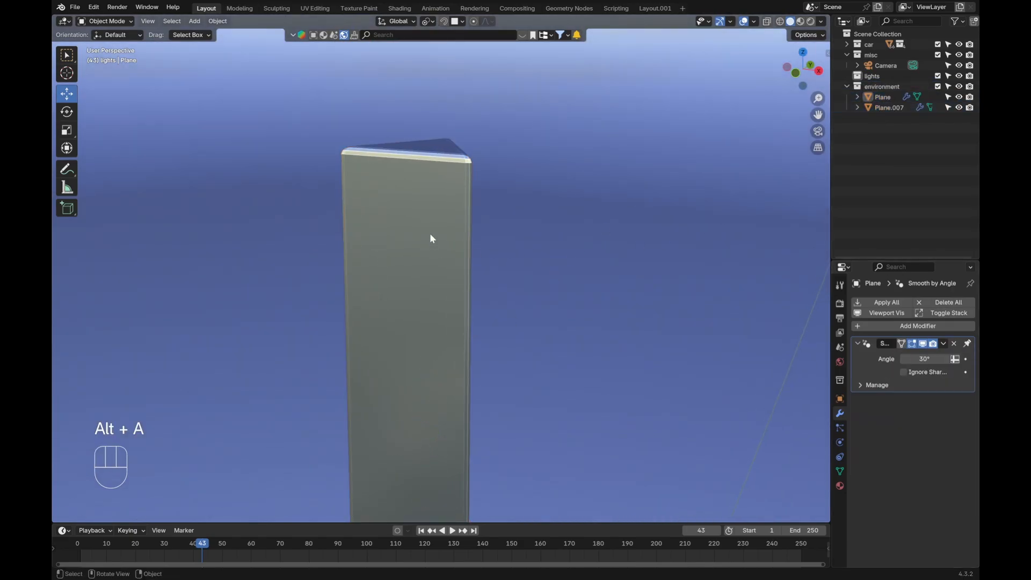
middle_click_drag(430, 233, 475, 288)
scroll(475, 288, "up", 4)
right_click(495, 254)
left_click(495, 254)
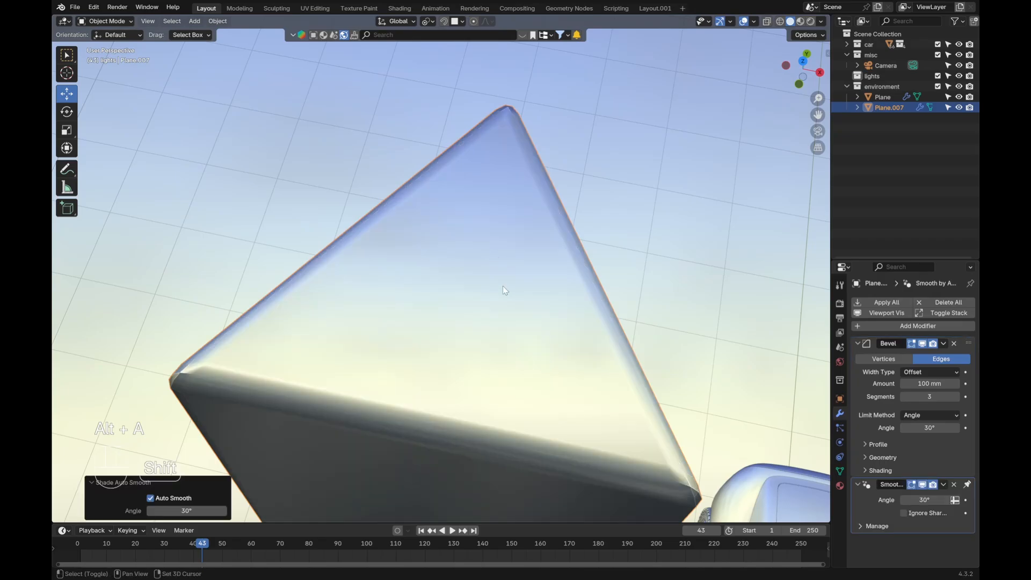
Step: Increase the column's bevel to 4 segments and apply the column's scale
left_click(958, 396)
key("z")
key("z")
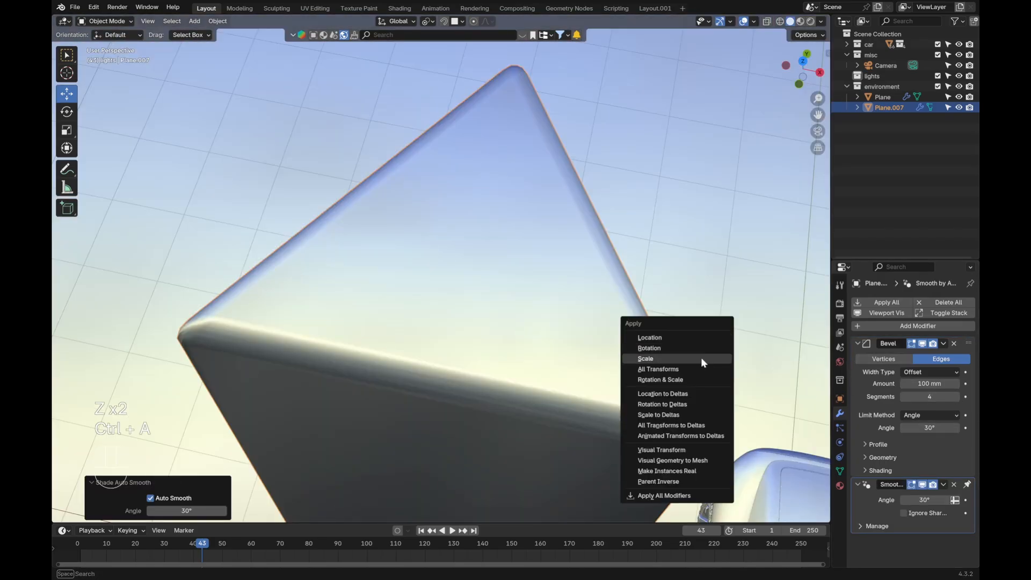
left_click(701, 359)
key("z")
key("z")
Step: Display the scene in rendered shading and move the column along Y toward the front end of the car
middle_click_drag(698, 324, 452, 364)
scroll(509, 350, "down", 5)
middle_click_drag(452, 364, 530, 327, "shift")
scroll(511, 352, "up", 2)
left_click(840, 484)
key("z")
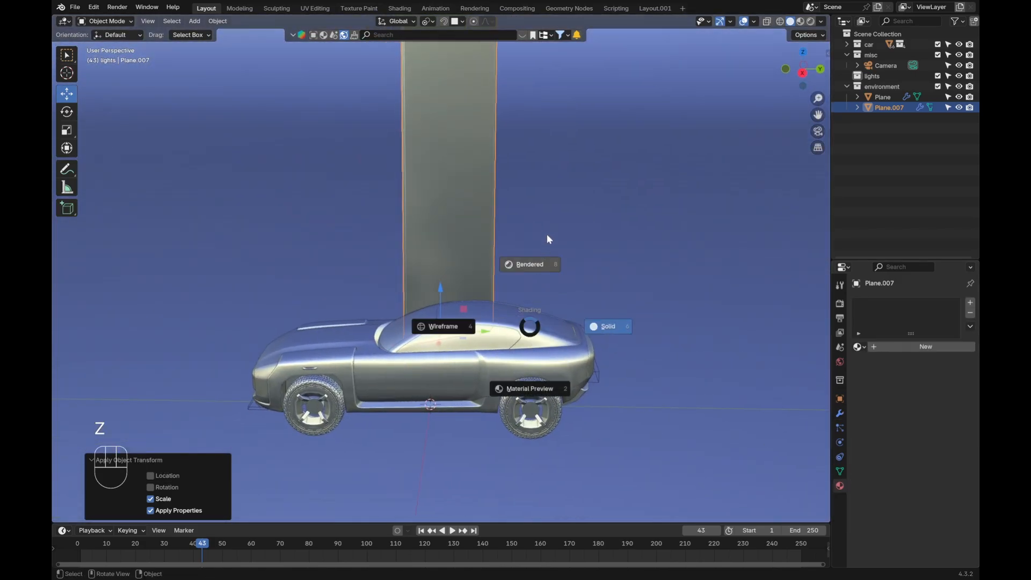
left_click(485, 272)
key("alt+a")
mouse_move(475, 278)
middle_mouse_down("shift")
mouse_move(479, 262)
mouse_move(509, 285)
mouse_move(485, 230)
mouse_move(541, 253)
mouse_move(525, 278)
mouse_move(506, 276)
middle_mouse_up("shift")
left_click(464, 266)
key("g")
key("y")
left_click(421, 293)
key("alt+a")
Step: Give the backdrop a new material with a bright orange base color, hue 0.036 and saturation 0.991
left_click(488, 272)
scroll(506, 276, "up", 3)
left_click(896, 346)
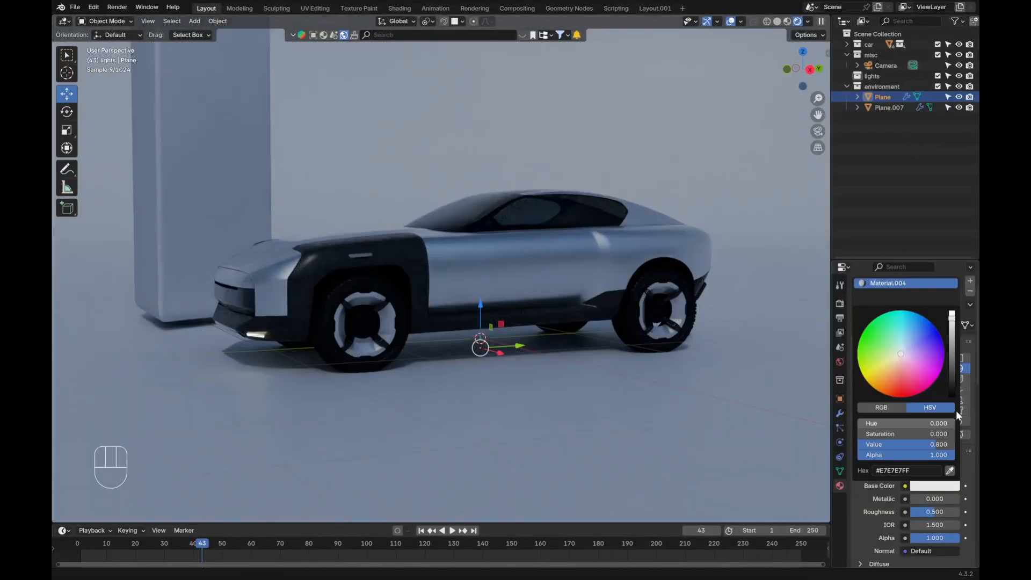
left_click_drag(951, 381, 905, 396)
right_click(951, 377)
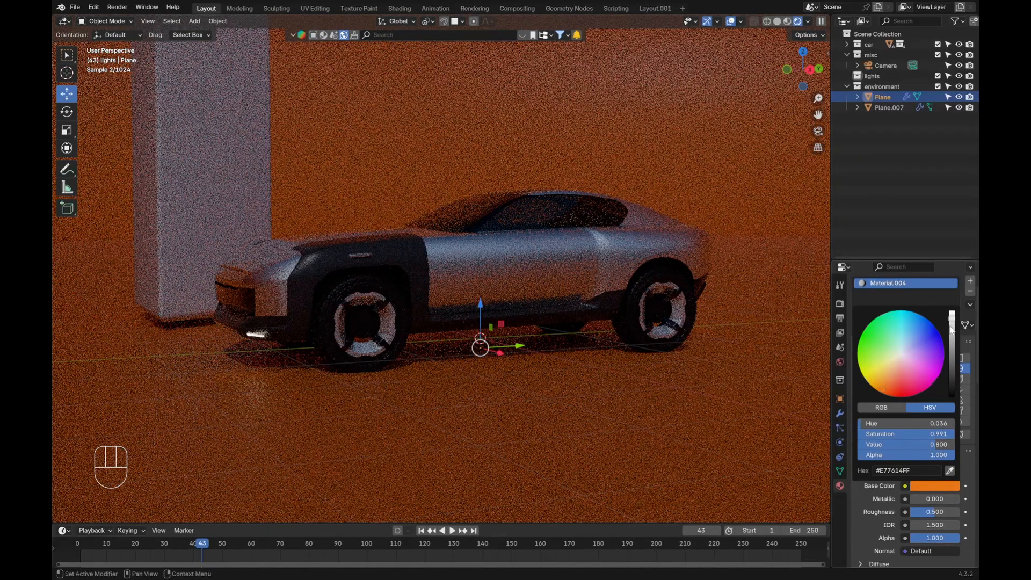
left_click_drag(951, 321, 951, 307)
middle_click_drag(563, 200, 341, 207)
scroll(341, 207, "down", 3)
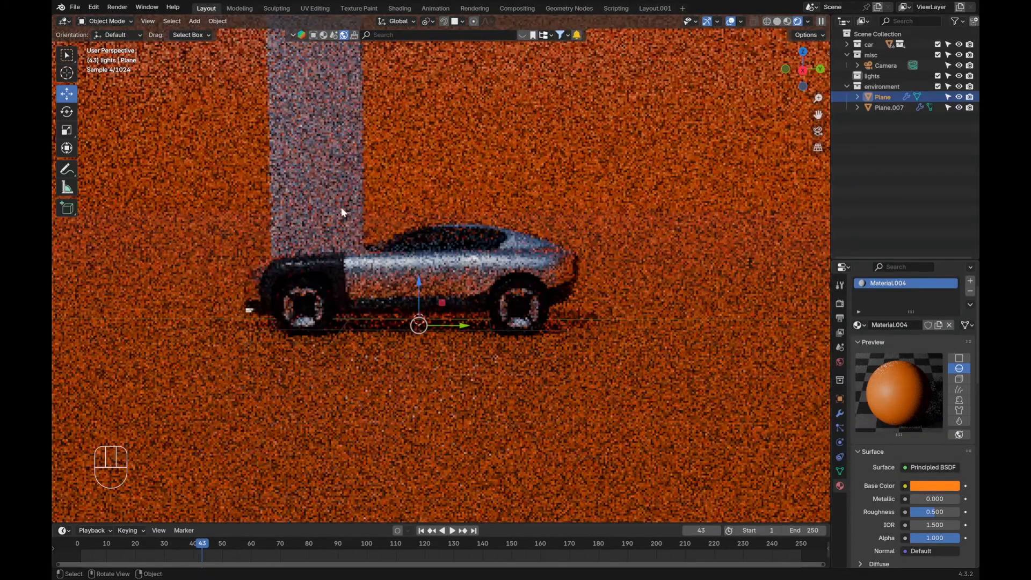
scroll(430, 241, "up", 2)
key("alt+a")
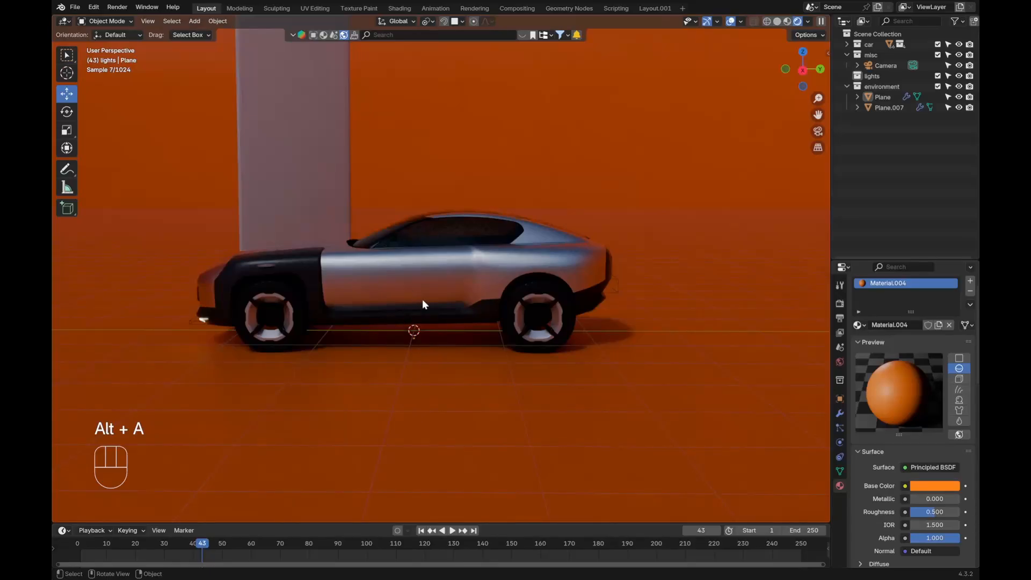
Step: In the camera view, move the column along X toward the camera, in front of the car
middle_click_drag(472, 264, 453, 337)
key("alt+a")
key("KP_0")
left_click(345, 177)
scroll(406, 126, "down", 2)
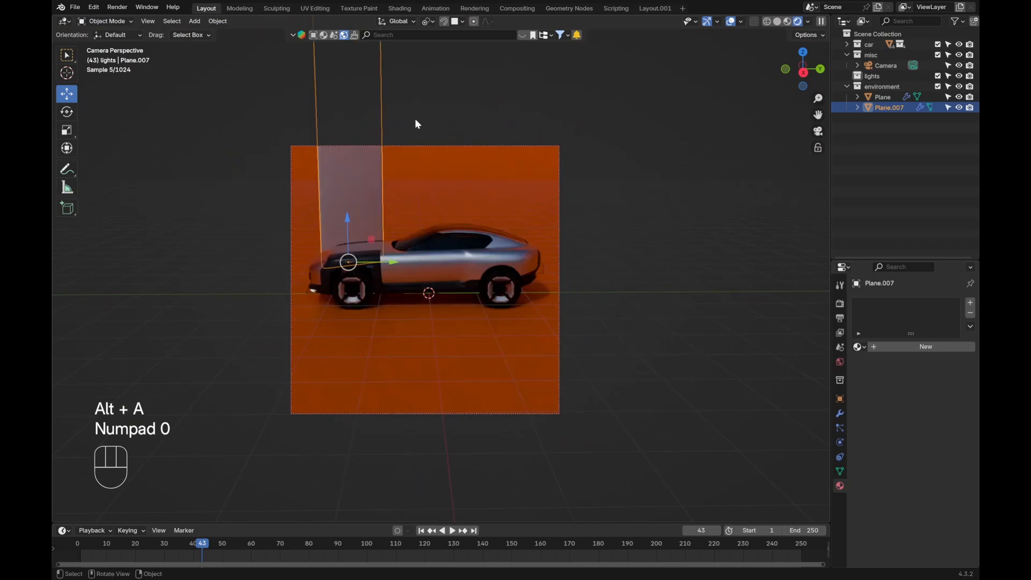
scroll(415, 122, "up", 2)
scroll(416, 127, "down", 2)
key("g")
key("x")
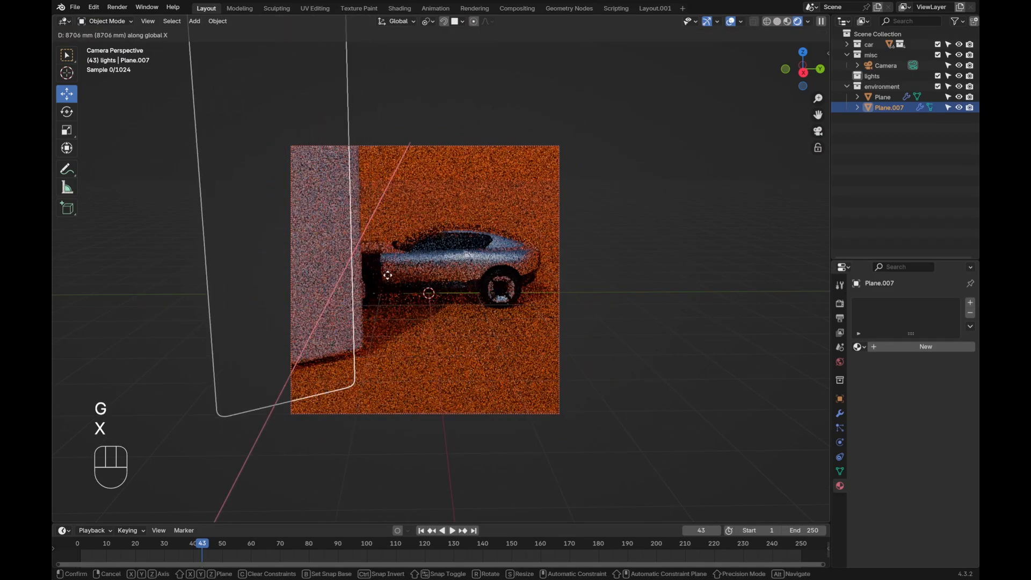
left_click(325, 303)
Step: Rotate the column about -75.2° around the global X axis so it lies diagonally across the foreground
key("r")
key("x")
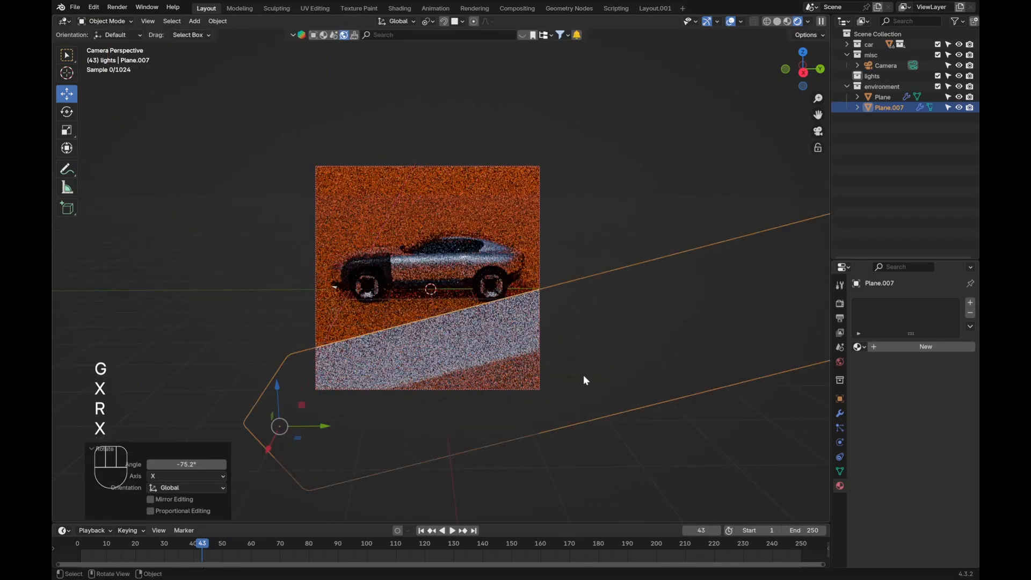
left_click(593, 270)
scroll(517, 177, "up", 1)
scroll(518, 176, "down", 1)
Step: Rotate the column about -11.6° around its local Z axis, and shift it about -627 mm in Y and -150 mm in Z
key("r")
key("z")
key("z")
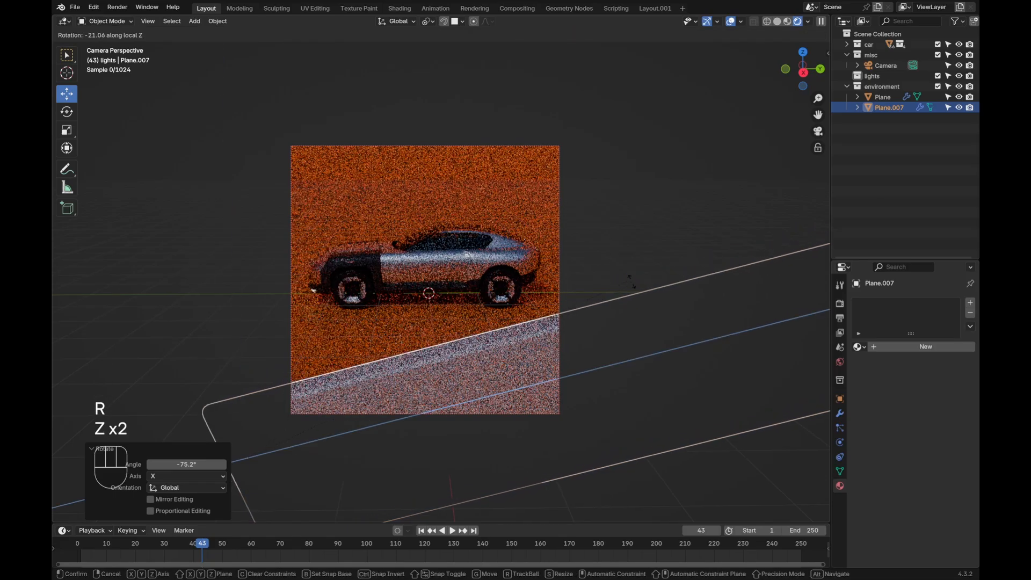
left_click(590, 241)
key("g")
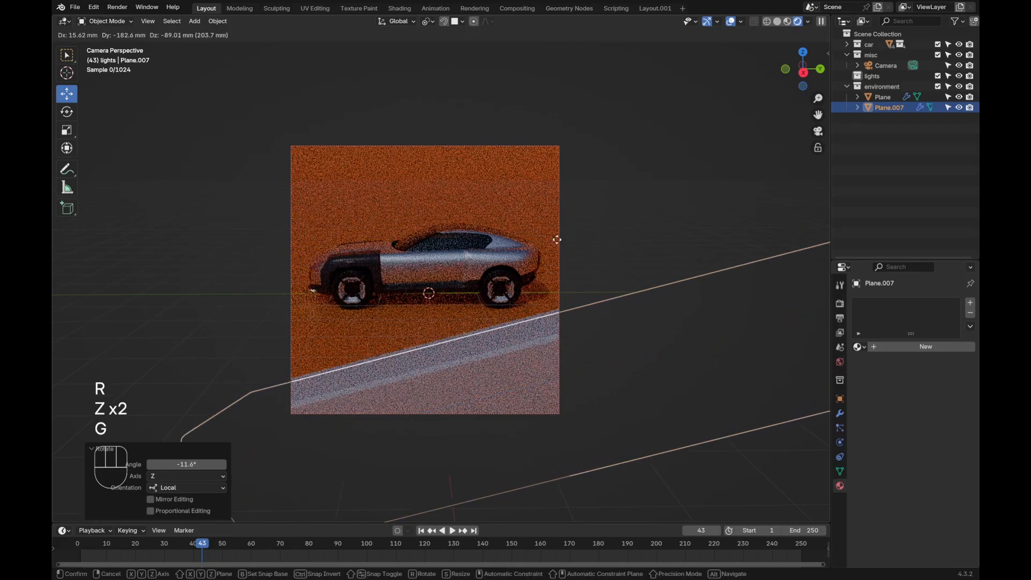
left_click(517, 246)
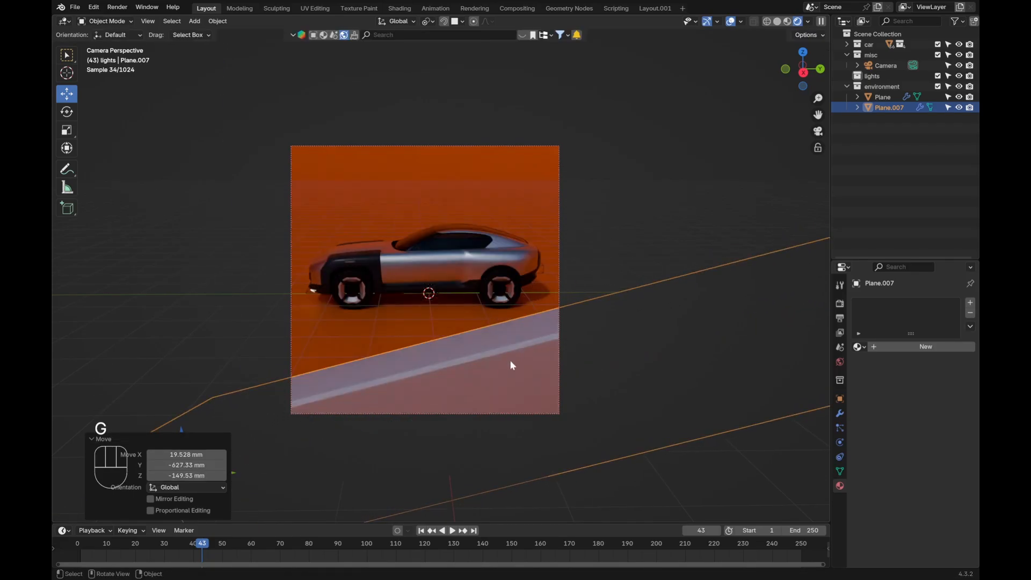
Step: Make a linked duplicate of the slanted column and move it about -8650 mm along X, behind the car
scroll(510, 361, "down", 1)
middle_click_drag(456, 389, 469, 353, "shift")
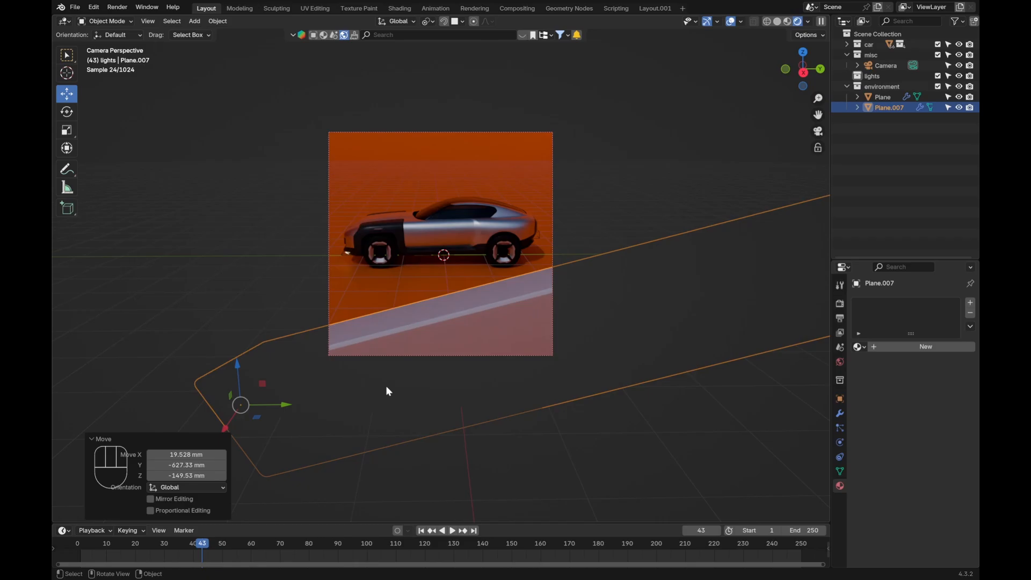
key("alt+d")
right_click(418, 422)
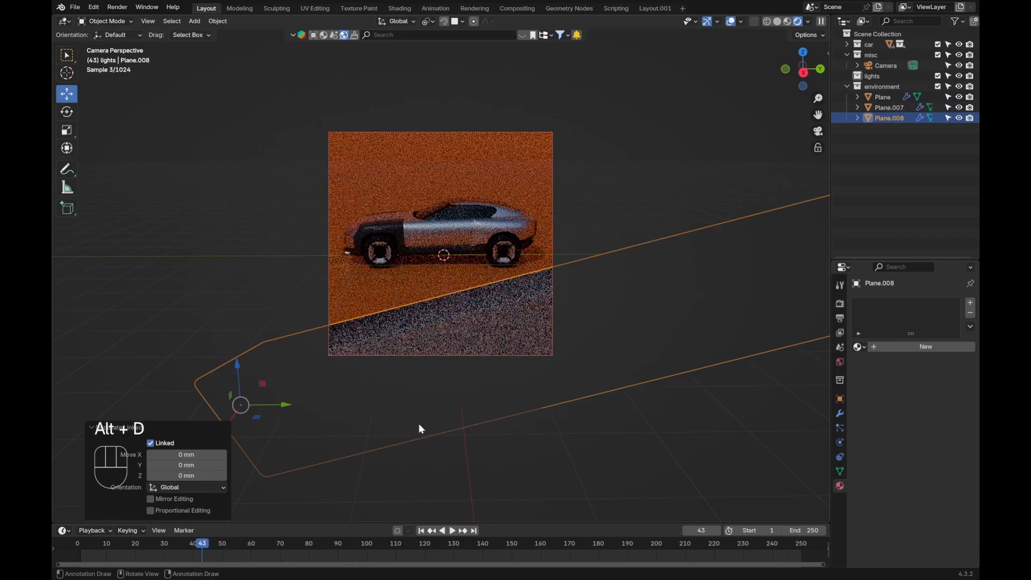
key("g")
key("x")
left_click(487, 260)
Step: Raise the duplicated column behind the car about 1370 mm along Z
middle_click_drag(487, 261, 464, 321, "shift")
scroll(464, 322, "up", 2)
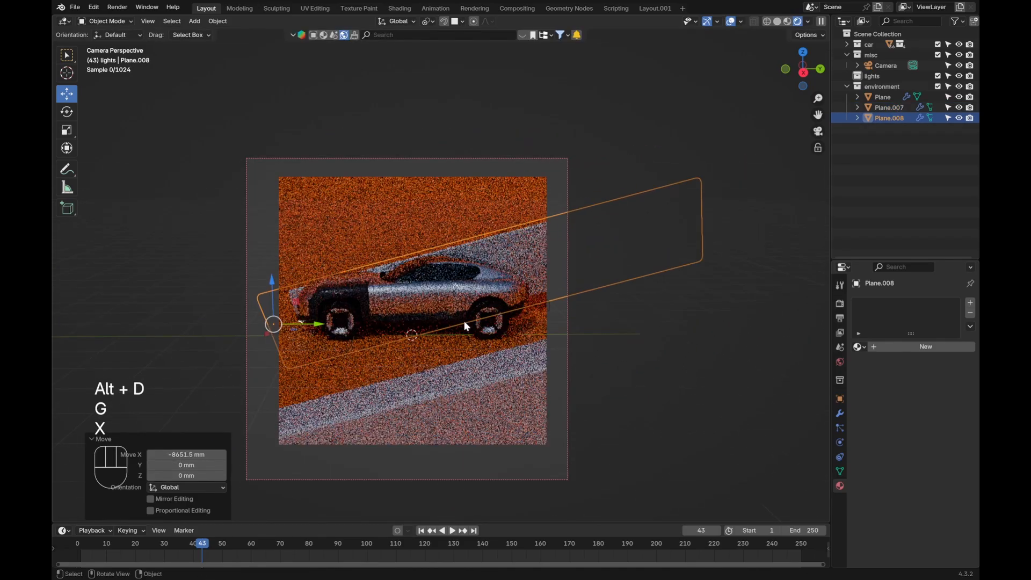
scroll(466, 326, "up", 1)
key("g")
key("z")
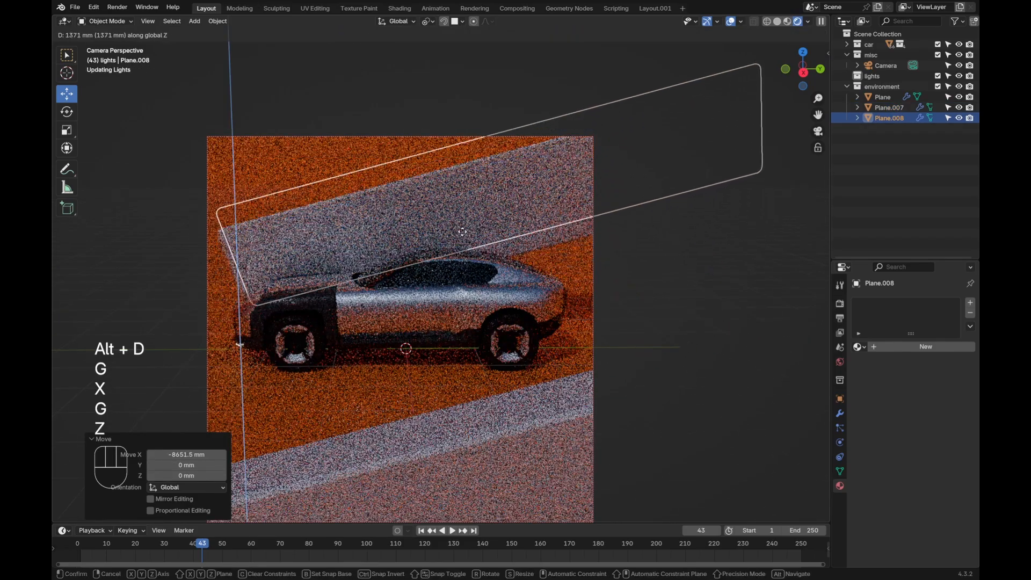
left_click(463, 229)
Step: Tilt the back column in the camera view so it slopes down toward the car's rear, and shift it about -468, -1222 and 2025 mm in X, Y and Z
key("r")
left_click(629, 312)
key("g")
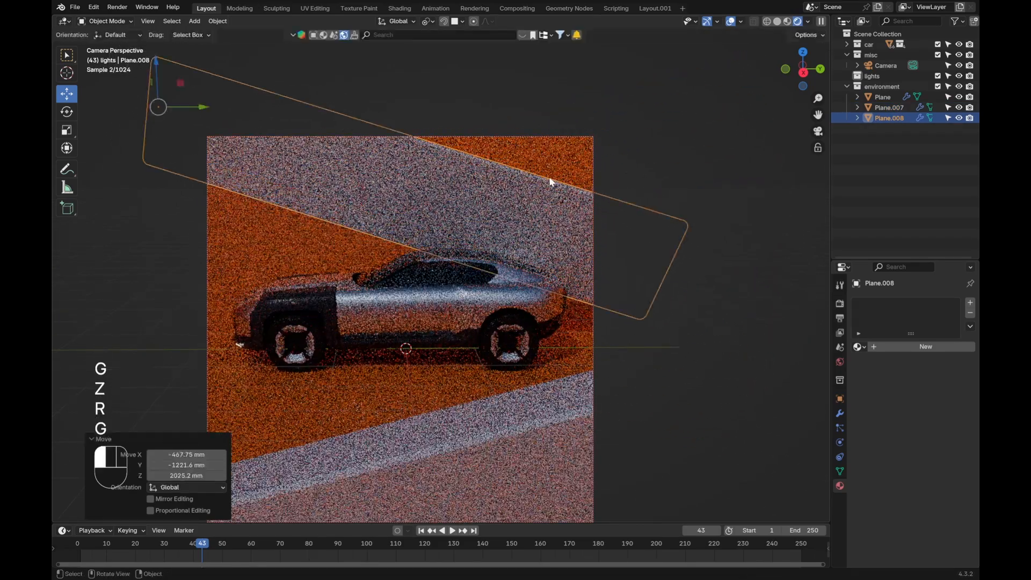
Step: Scale the back column by about 1.18 and rotate it about 11.2° around the global Z axis
key("s")
key("r")
key("x")
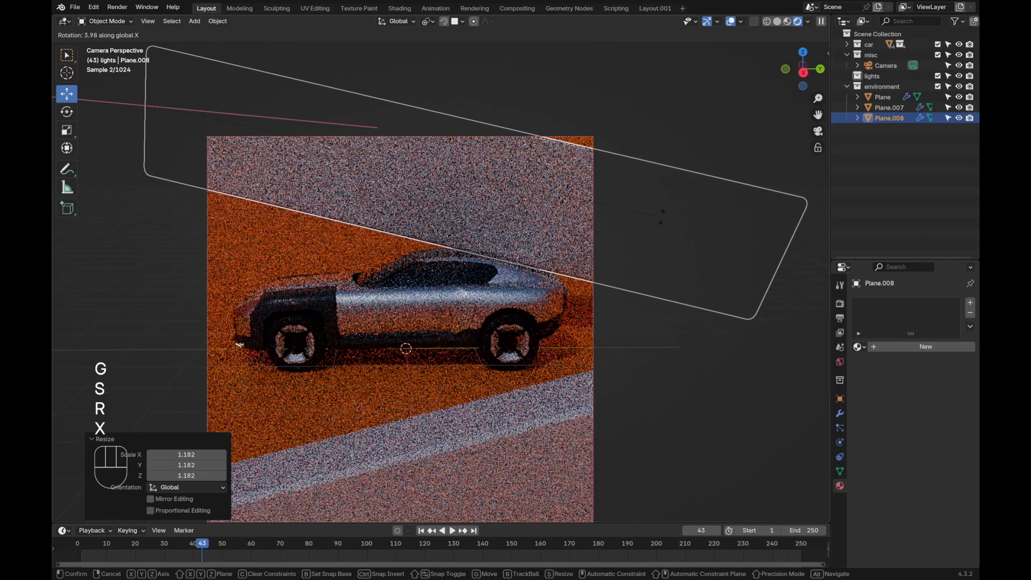
key("z")
left_click(621, 351)
Step: Move the back column about -1787 mm along X, farther behind the car
key("g")
key("x")
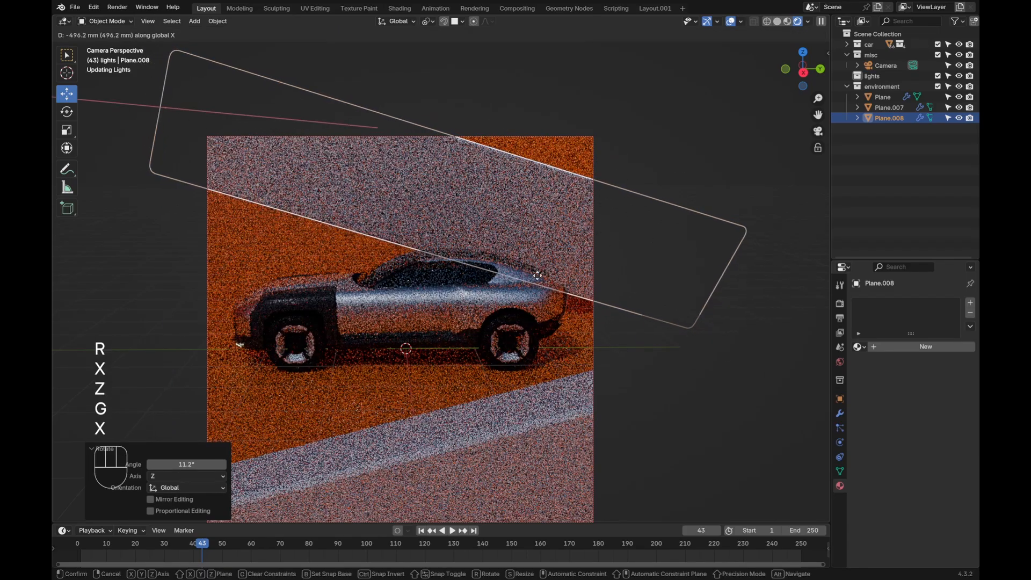
left_click(545, 214)
Step: Rotate the back column about -9.8° in the camera view and lower it about 1170 mm behind the car
key("g")
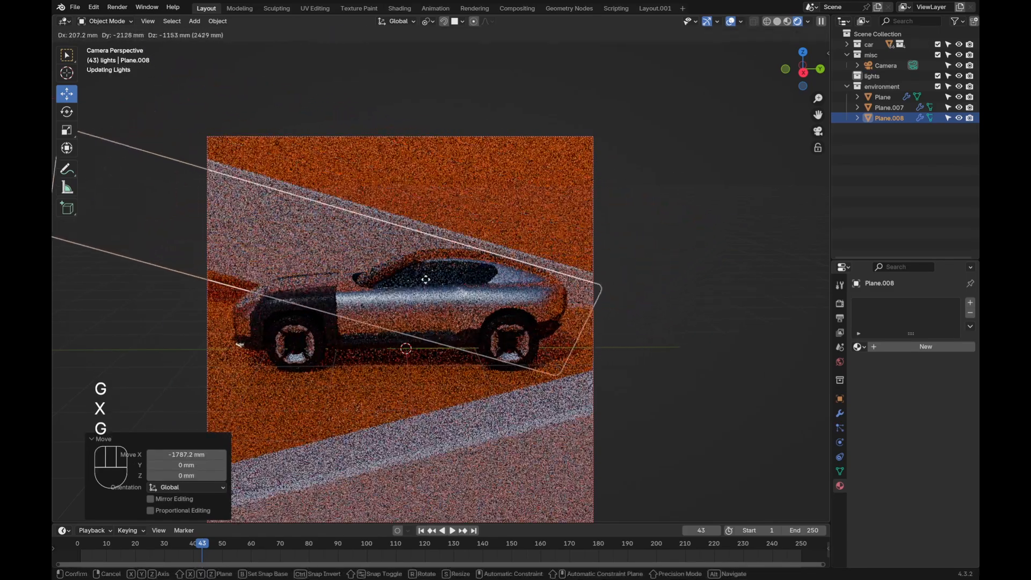
left_click(623, 211)
key("g")
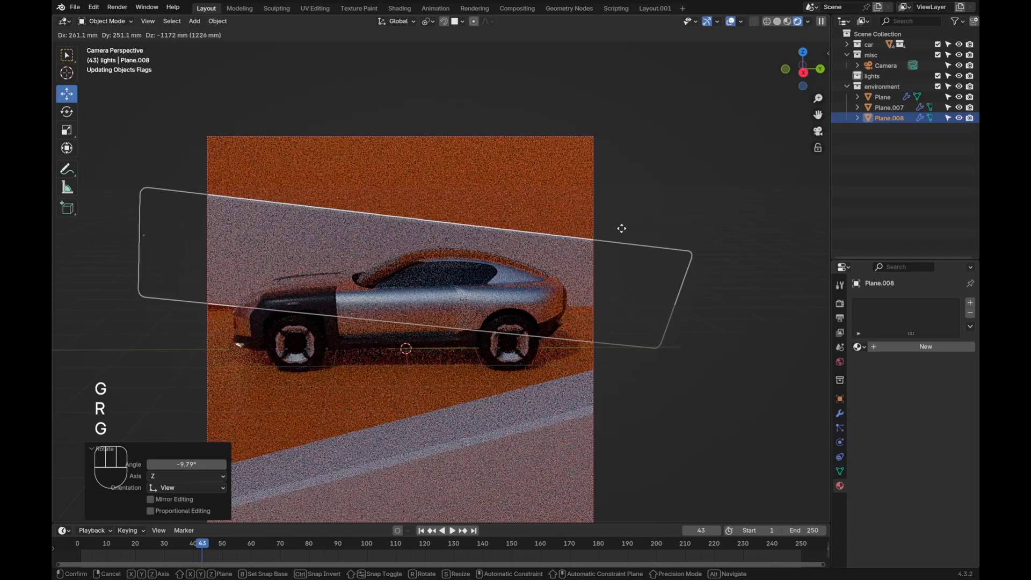
left_click(619, 228)
key("alt+a")
key("alt+a")
scroll(510, 246, "down", 5, "shift")
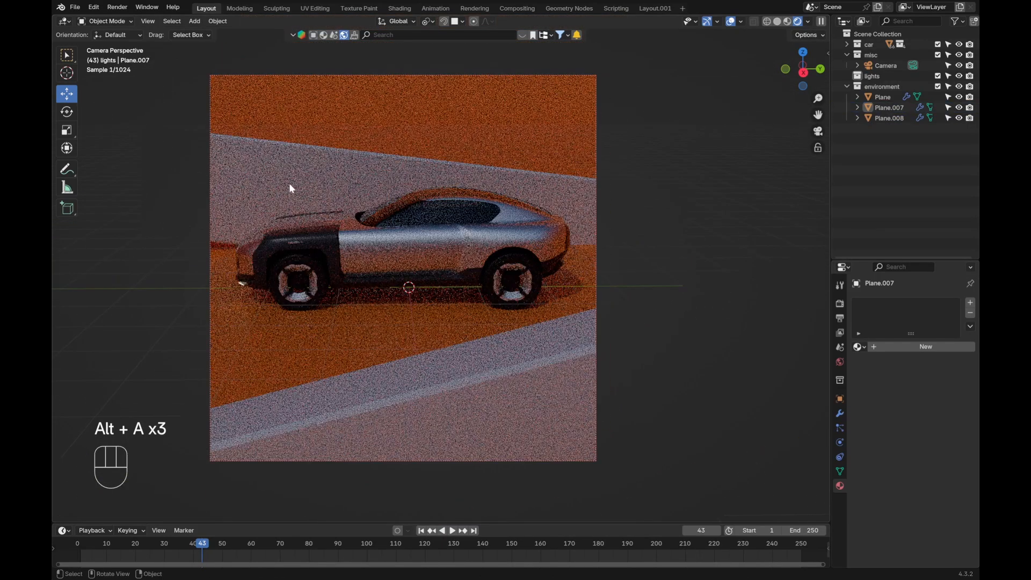
Step: Move the back column about -3086 mm along X, away from the car
left_click(420, 266)
middle_click_drag(420, 266, 410, 300)
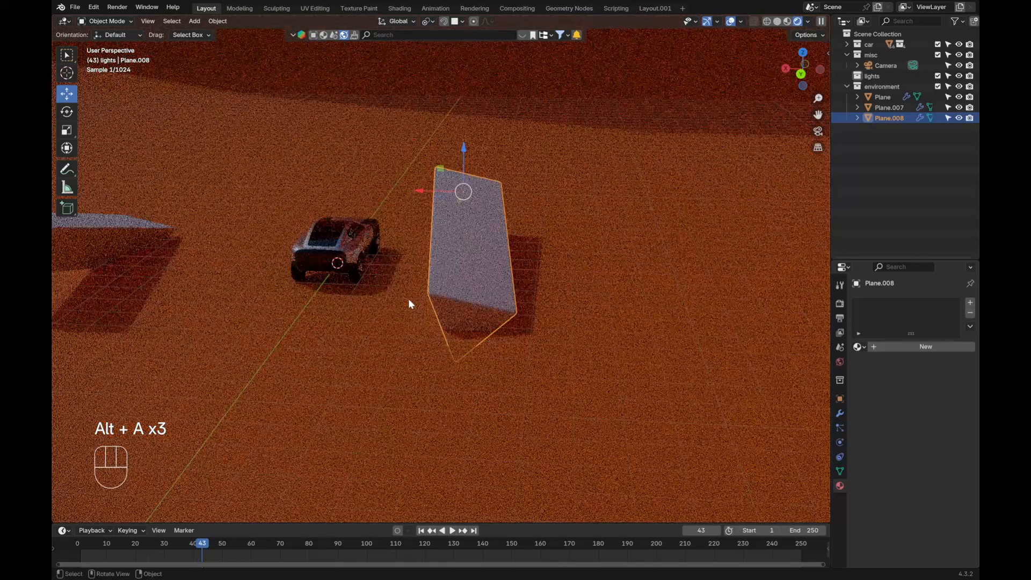
key("g")
key("x")
left_click(502, 301)
key("KP_0")
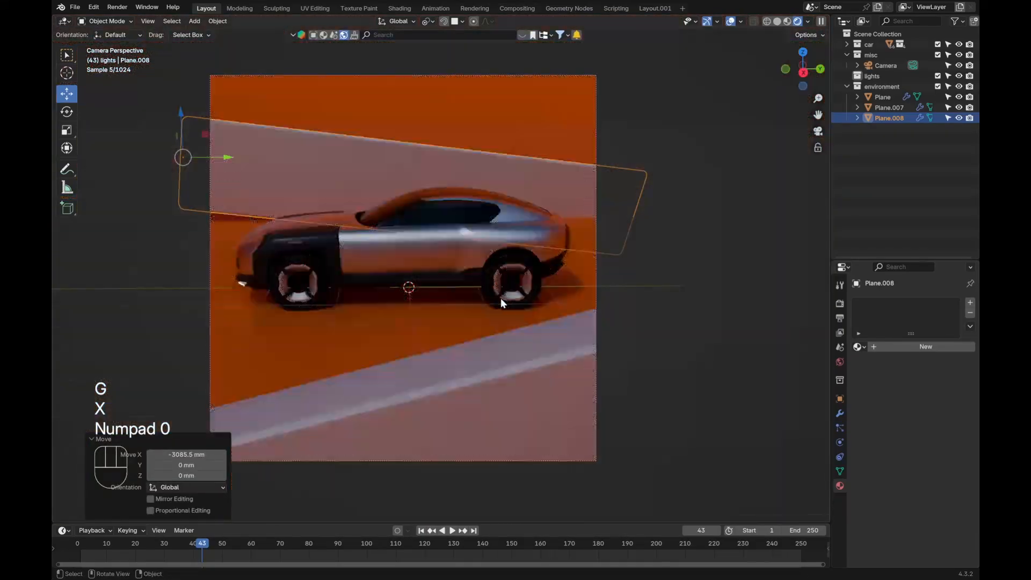
Step: Bring the back column more than 4 m closer to the car along the global X axis
middle_click_drag(501, 298, 649, 280)
key("g")
key("x")
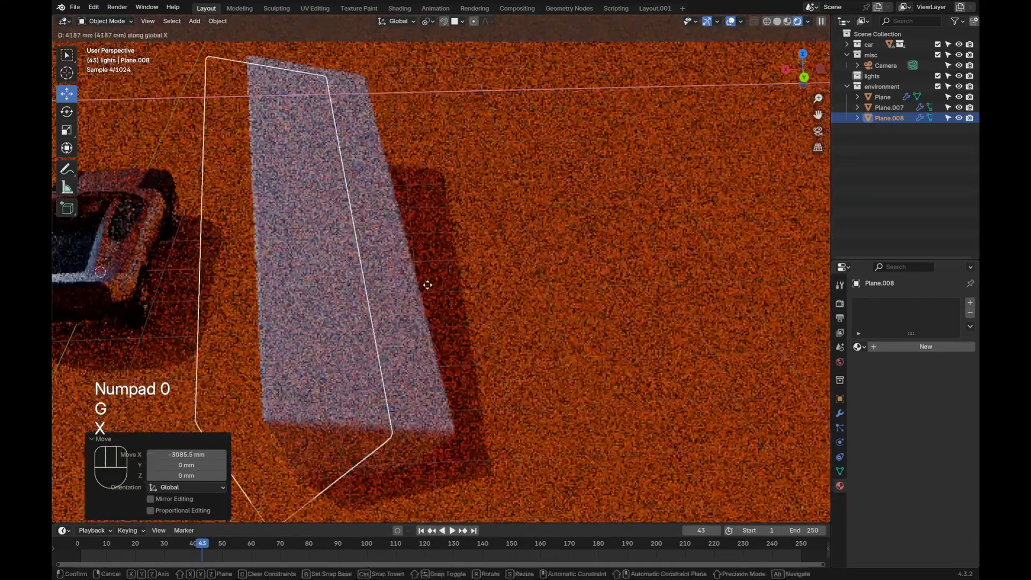
left_click(401, 290)
Step: Rotate the back column about -3° around the global Z axis and return to the camera view
middle_click_drag(400, 290, 654, 301)
key("r")
key("z")
left_click(641, 311)
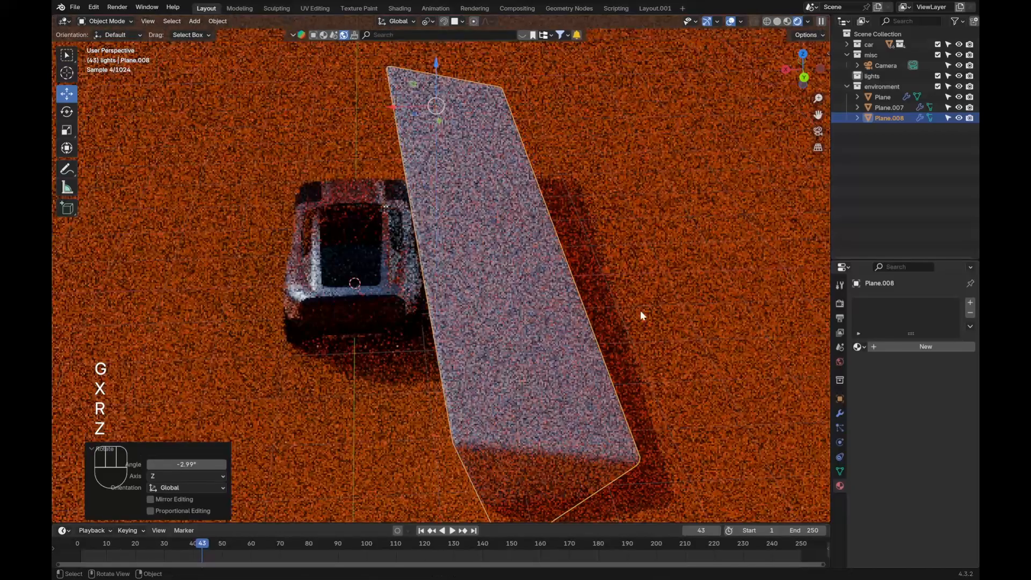
key("alt+a")
key("KP_0")
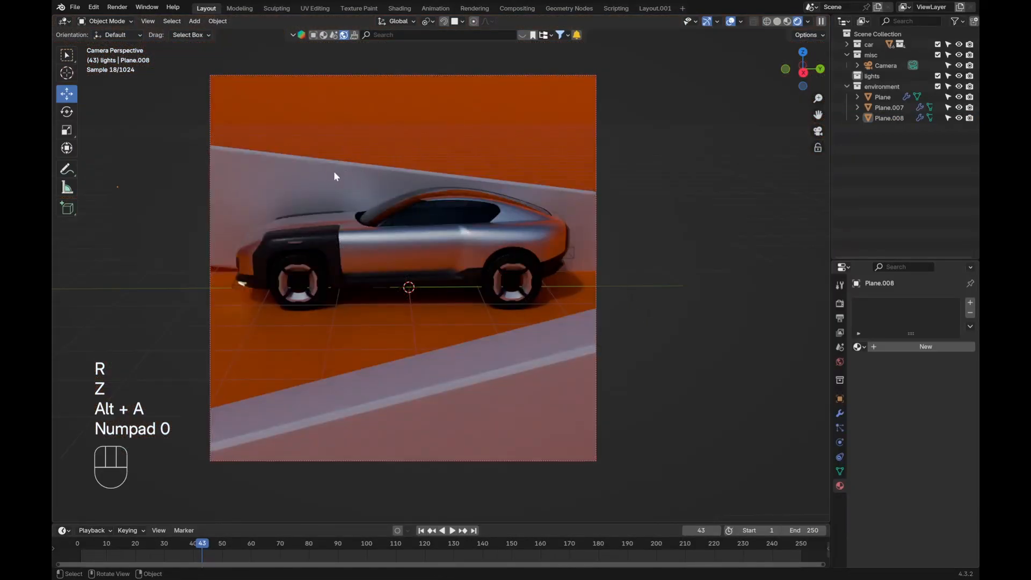
Step: Move the back column about -2392 mm along X, away from the car, and deselect it
middle_click_drag(465, 215, 340, 277)
key("g")
key("x")
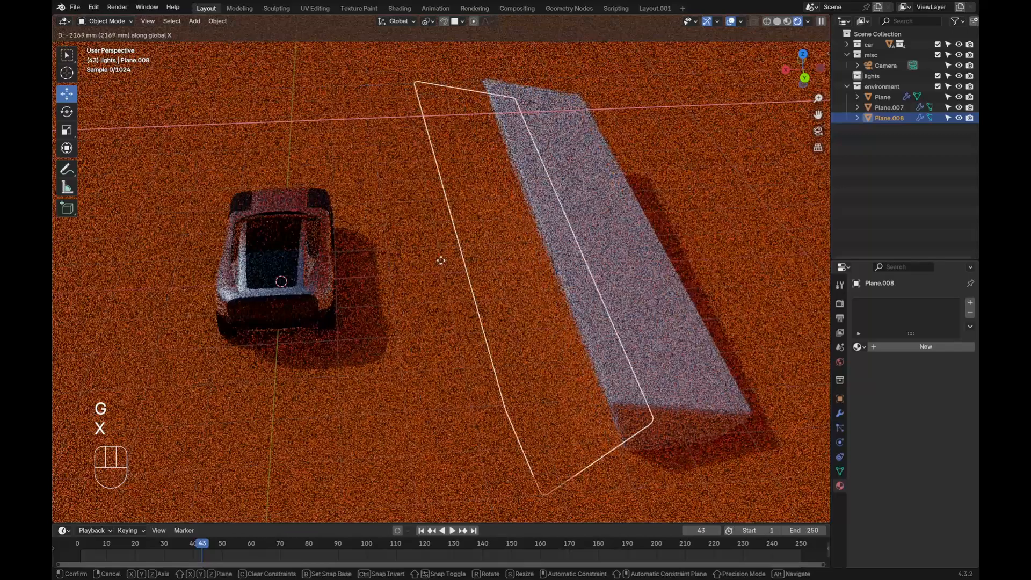
left_click(404, 275)
middle_click_drag(493, 244, 558, 248)
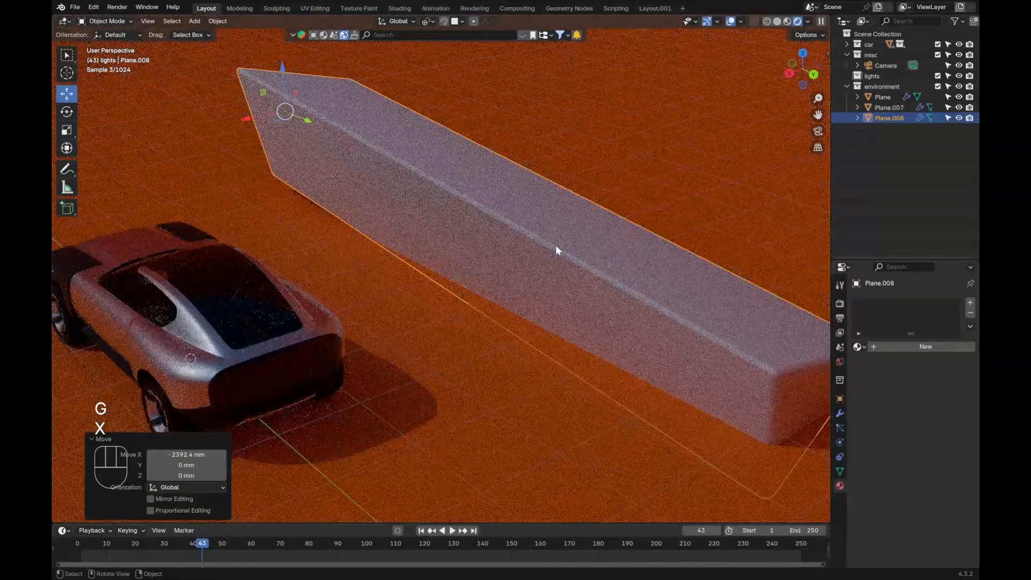
key("KP_0")
key("alt+a")
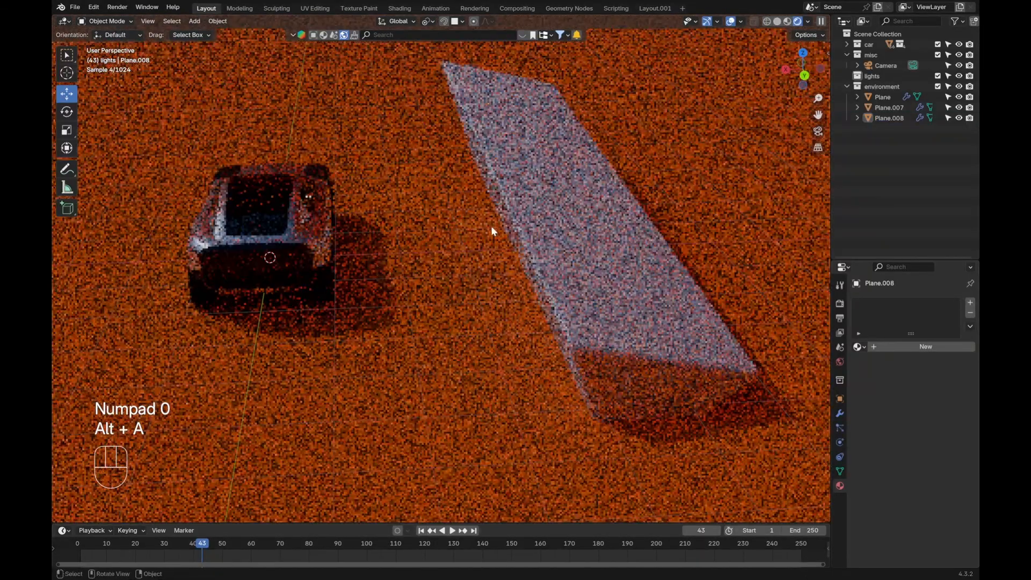
Step: Move the back column about 2348 mm along X, close to the car's side, and deselect it
left_click(491, 226)
key("g")
key("x")
left_click(412, 217)
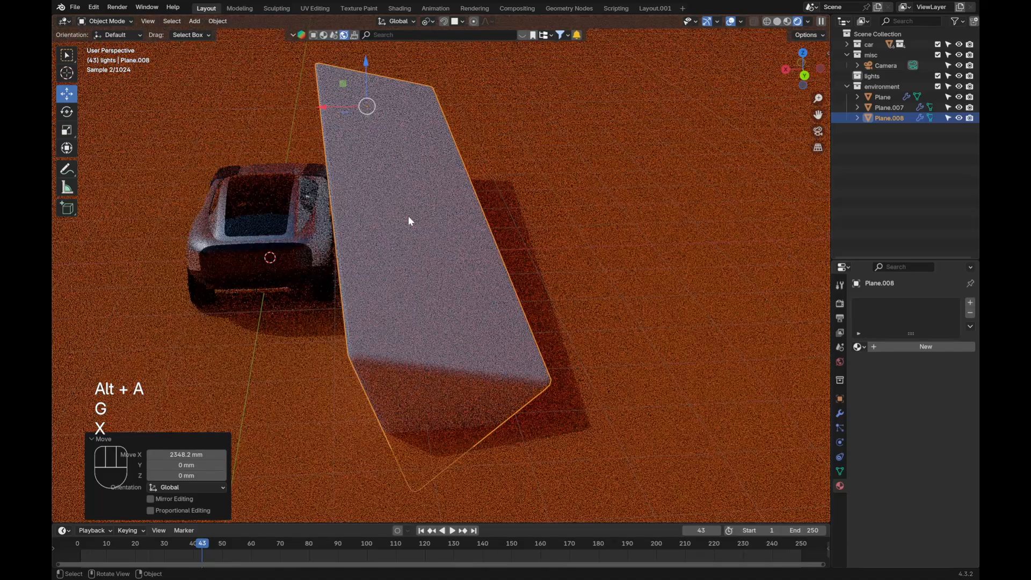
key("alt+a")
Step: Move the back column about -4677 mm along X and return to the camera view
middle_click_drag(409, 217, 370, 288)
left_click(481, 222)
key("g")
key("x")
left_click(519, 230)
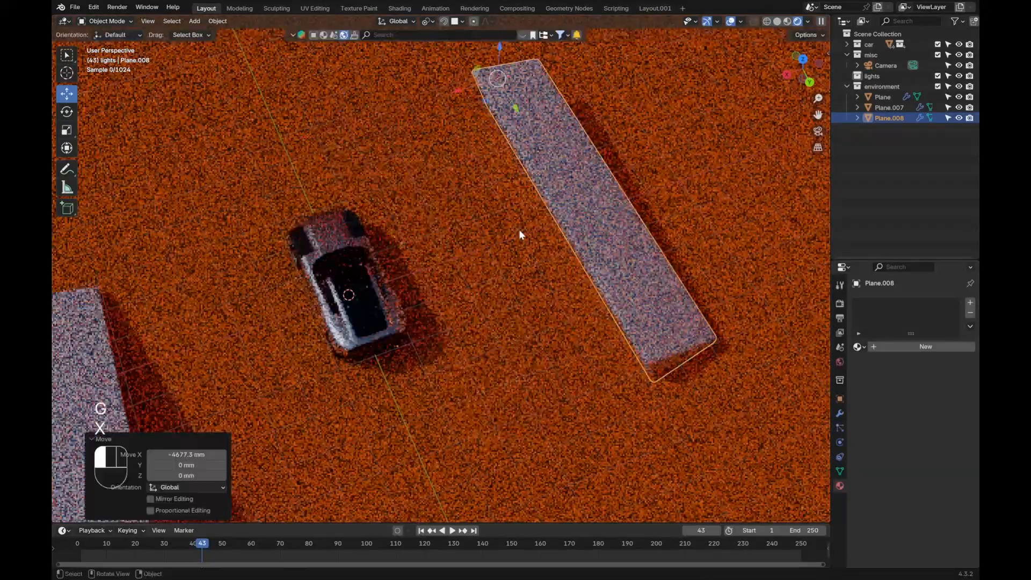
key("KP_0")
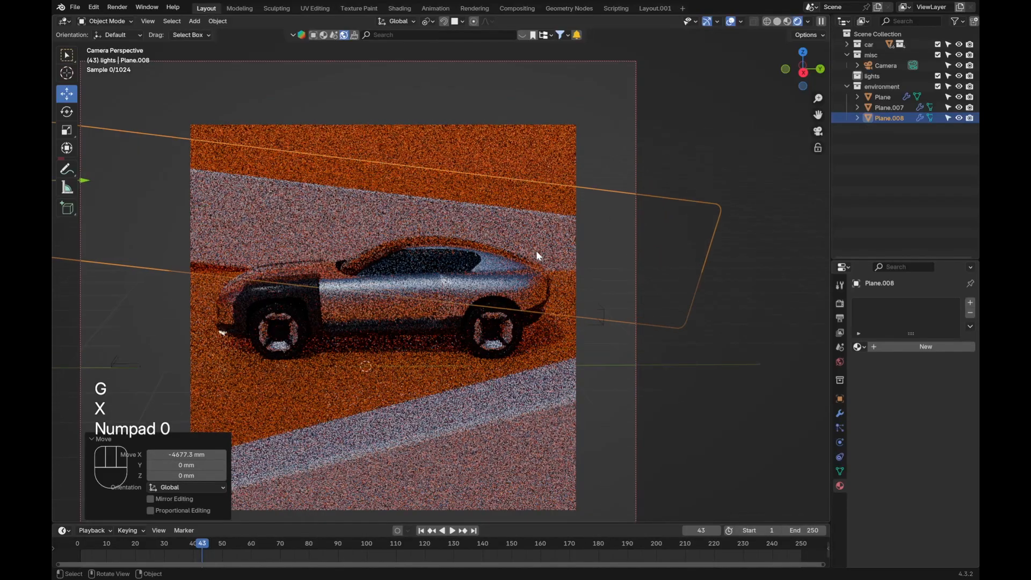
Step: Scale the back column by about 1.4 along its local Z axis and move it about -1356 mm along Y
key("s")
key("z")
key("z")
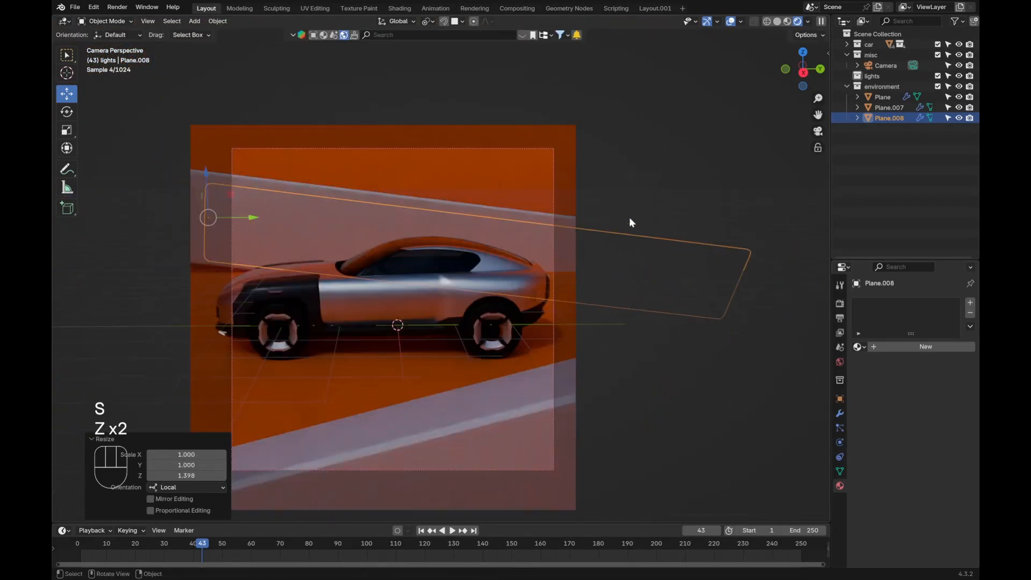
left_click(630, 218)
key("g")
key("y")
left_click(573, 259)
Step: Rotate the back column around the global X axis until it lies almost horizontally behind the car
key("r")
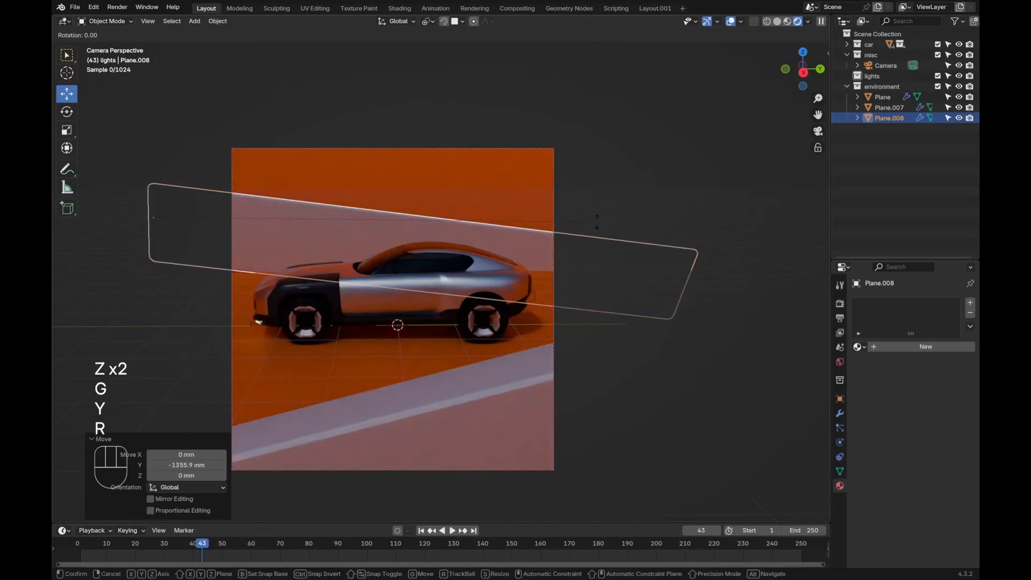
key("x")
left_click(513, 193)
key("alt+a")
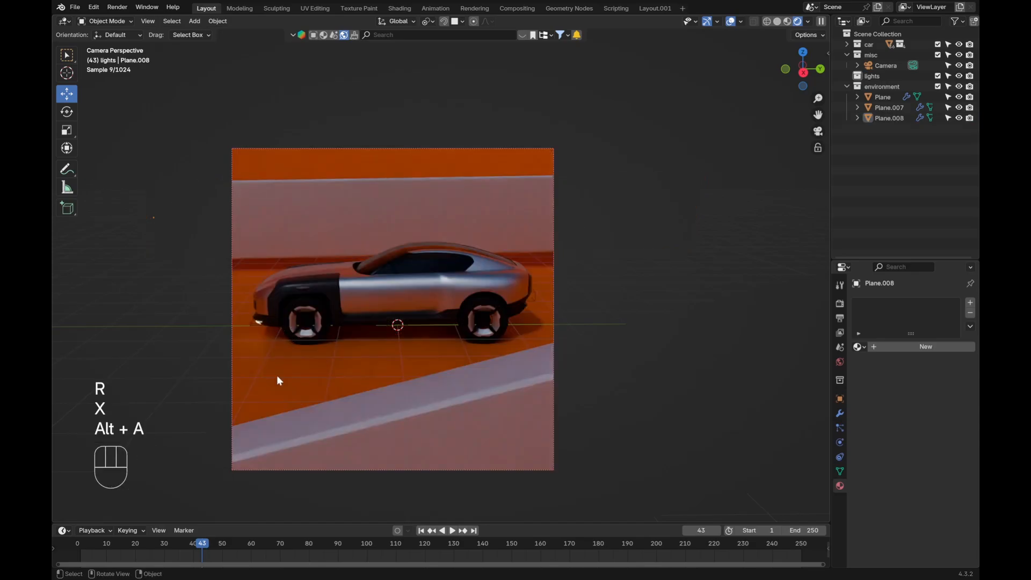
Step: Lower the back column about 515 mm along Z behind the car
left_click(301, 191)
scroll(485, 263, "up", 1)
key("g")
key("z")
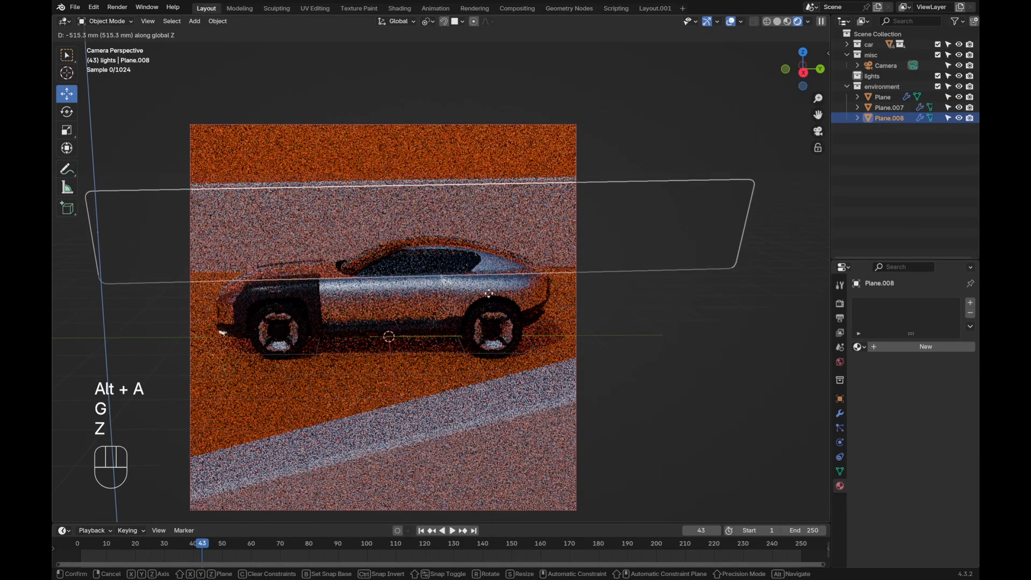
left_click(489, 293)
key("alt+a")
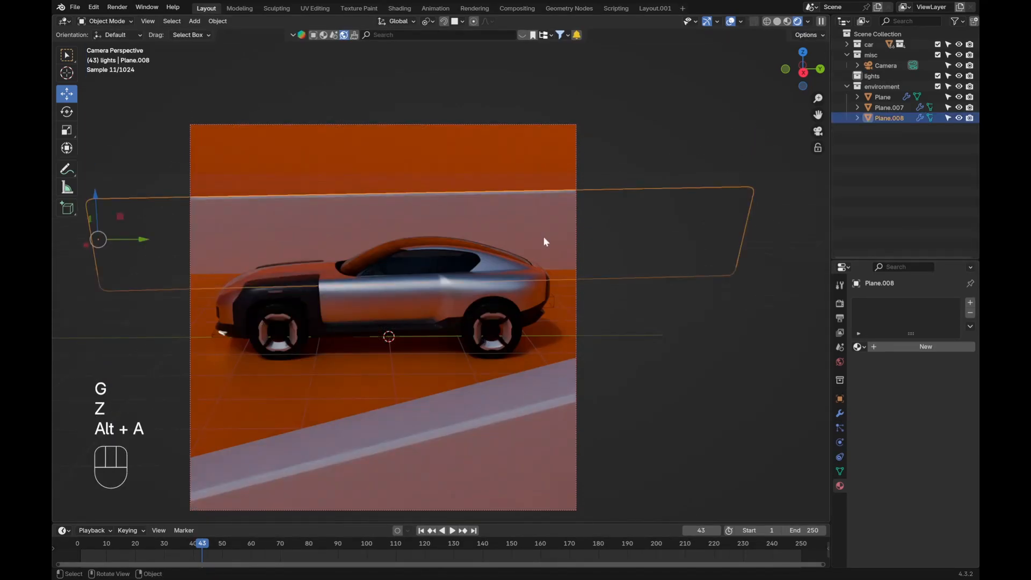
Step: Fine-tune the back column's height by raising it along Z and then lowering it about 528 mm
key("g")
key("z")
left_click(536, 215)
key("alt+a")
left_click(457, 262)
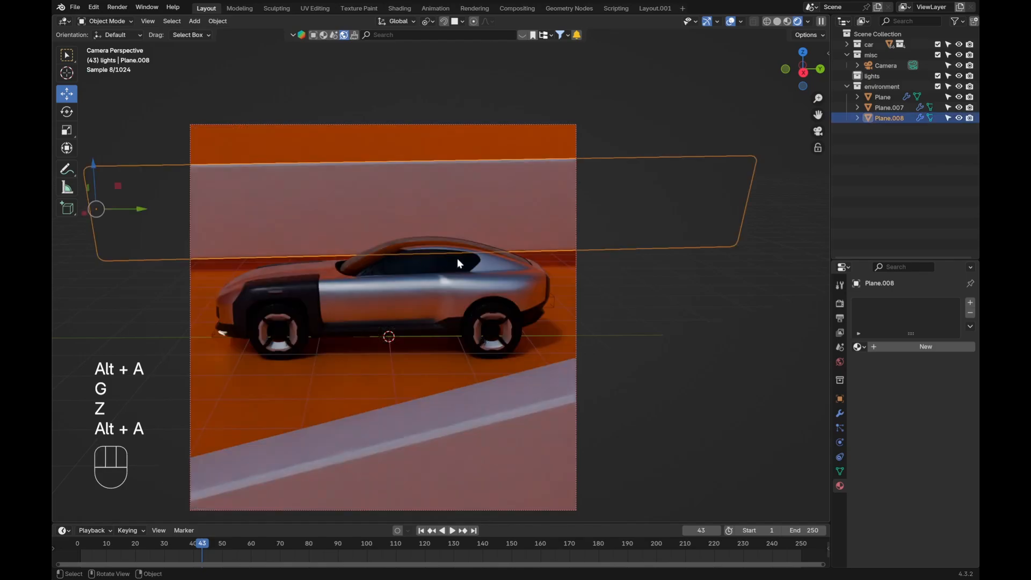
key("g")
key("z")
left_click(639, 222)
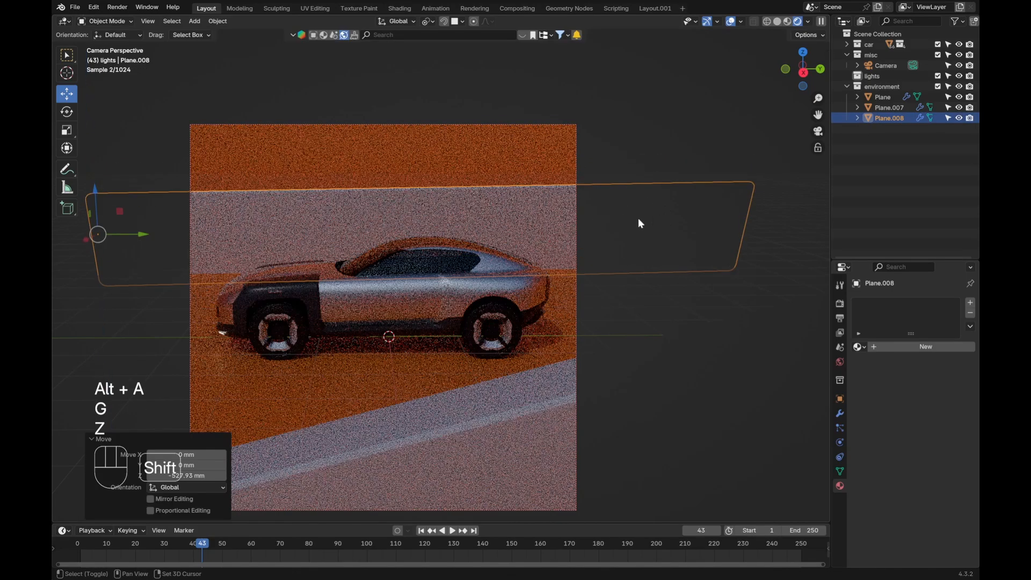
Step: Rotate the back column around its local Z axis by about 25.7° and a further 21°
key("z")
key("z")
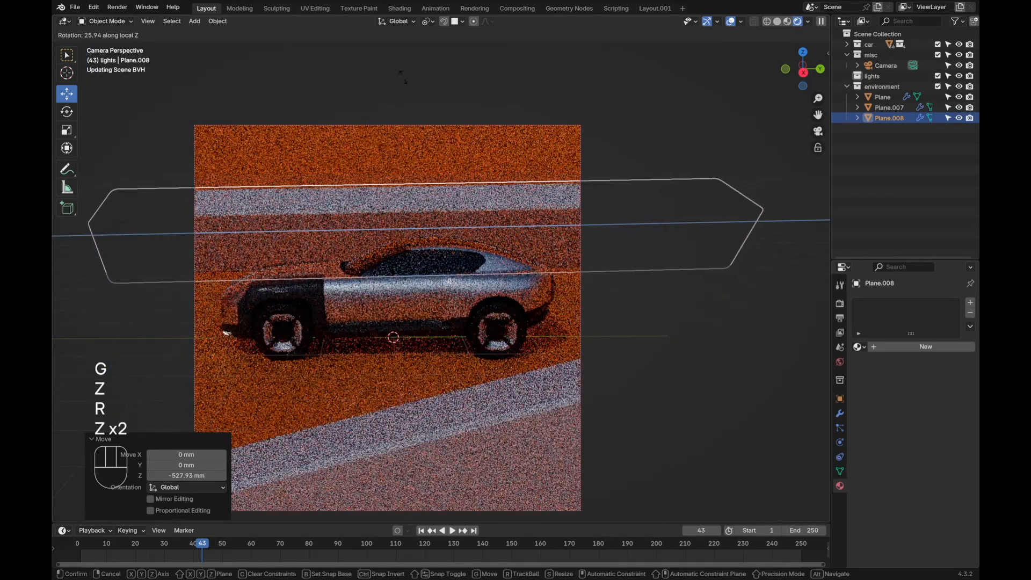
key("r")
key("z")
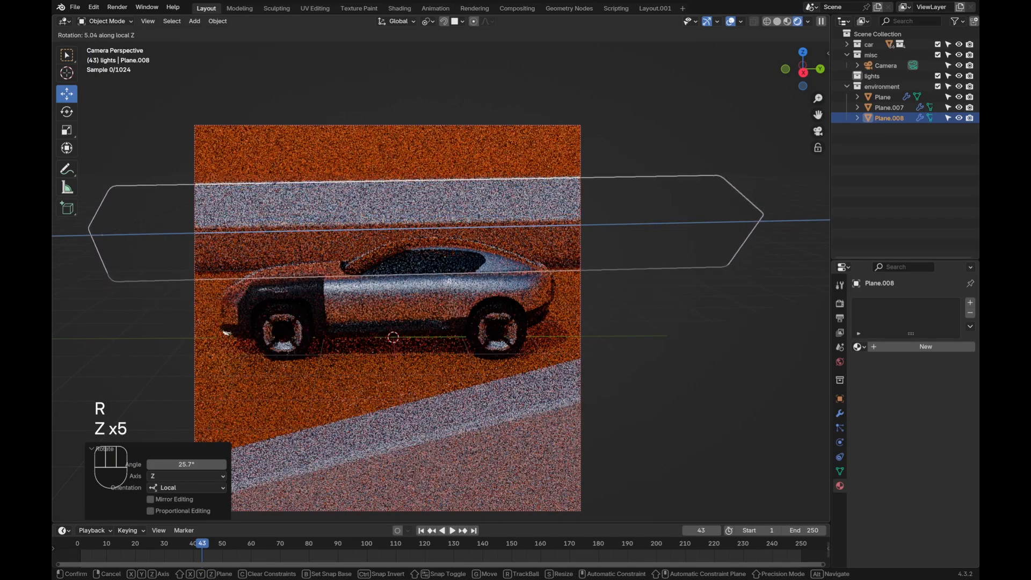
left_click(441, 507)
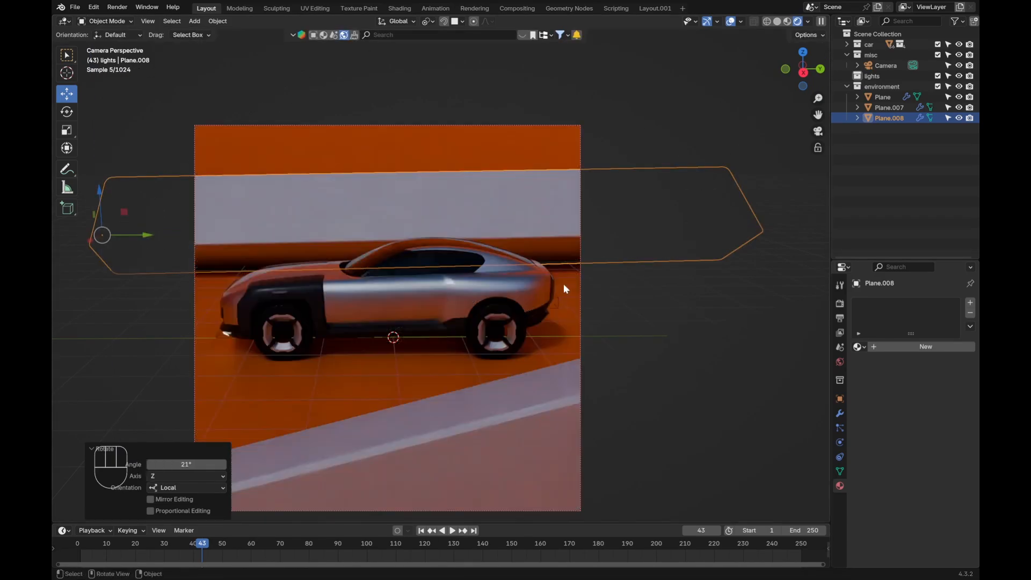
Step: Adjust the back column's rotation around its local Z axis so its bottom face lies close to the floor
middle_click_drag(530, 242, 529, 288)
key("r")
key("z")
key("z")
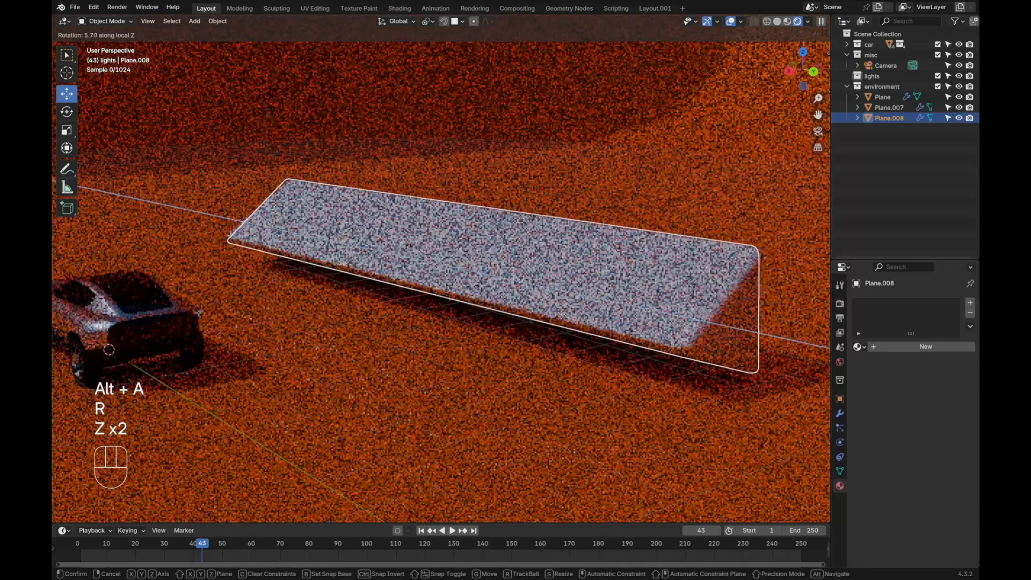
left_click(495, 250)
key("alt+a")
left_click(540, 268)
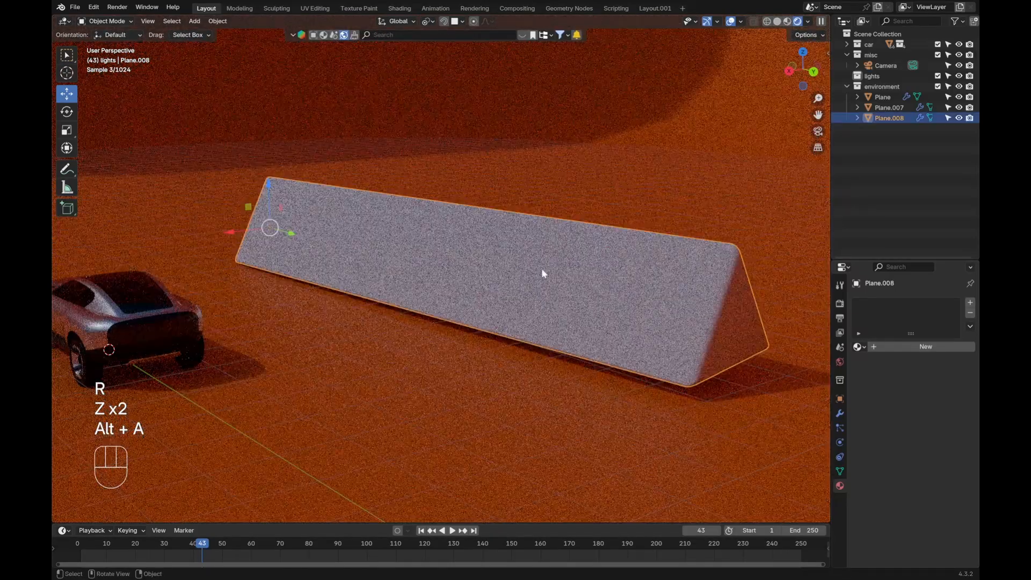
Step: Level the back column by rotating it about -0.72° around the global X axis
middle_click_drag(639, 254, 640, 242)
key("r")
key("x")
left_click(630, 263)
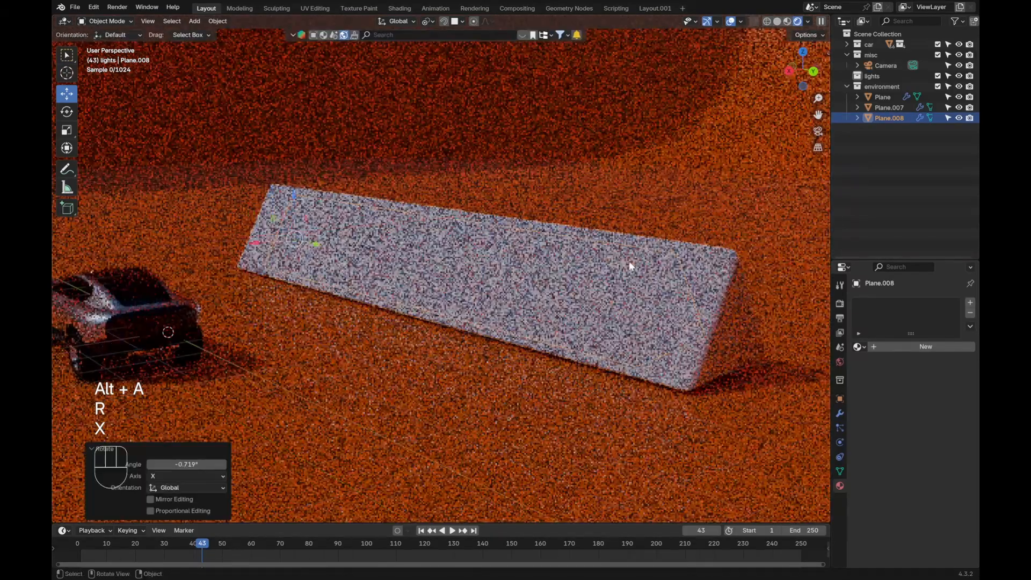
Step: Make a linked duplicate of the back column and move it about 4810 mm along Y
key("alt+d")
right_click(628, 264)
scroll(558, 268, "down", 2)
middle_click_drag(557, 268, 481, 343)
scroll(481, 342, "up", 3)
key("g")
key("y")
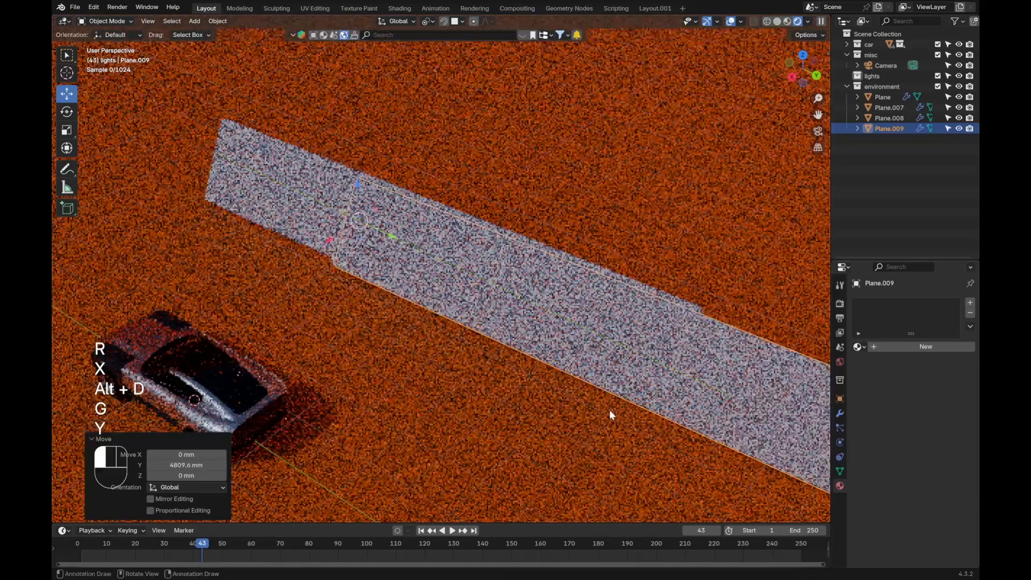
left_click(556, 337)
Step: Rotate the new duplicate column -90° around the global X axis
key("r")
key("x")
key("minus")
key("KP_9")
key("KP_0")
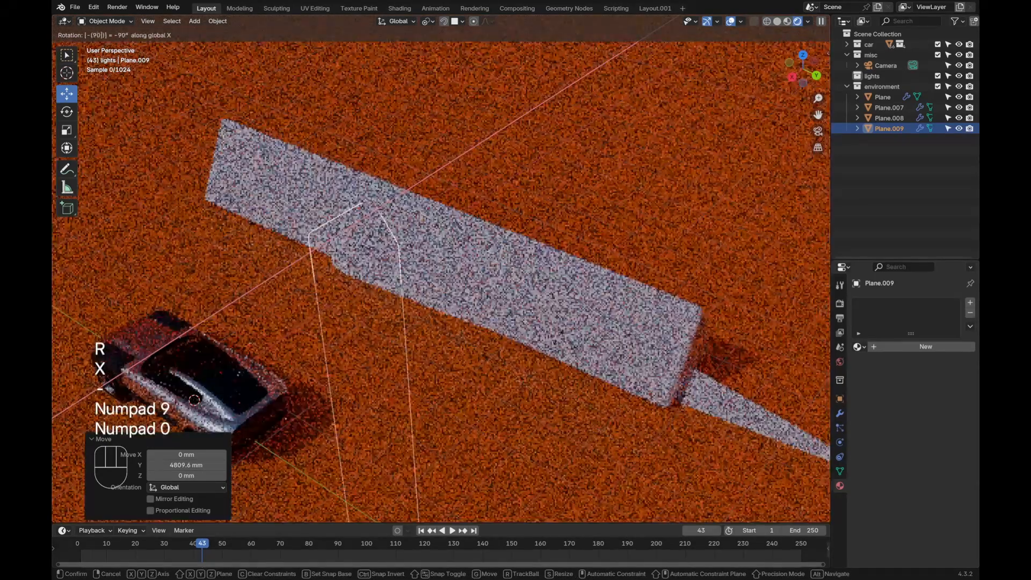
key("Return")
Step: Rotate the new duplicate column 180° around the global Y axis so it stands upright
key("r")
key("y")
key("KP_1")
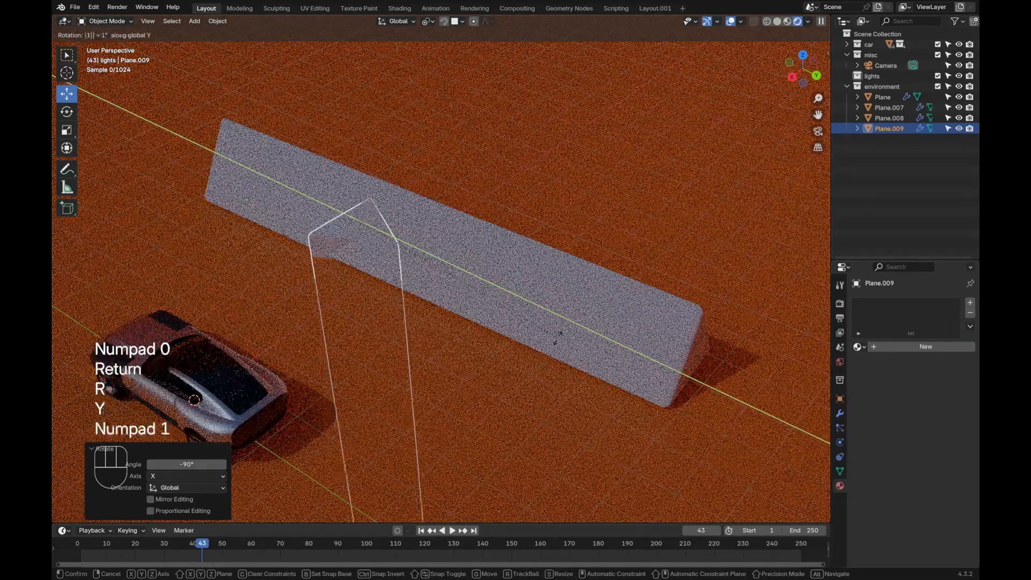
key("KP_8")
key("KP_0")
key("Return")
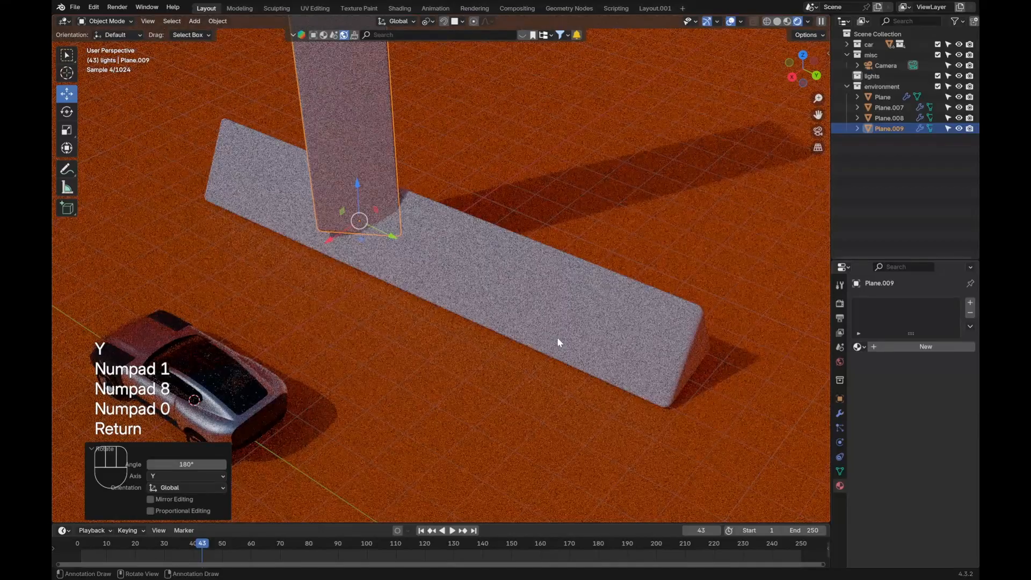
Step: In the camera view, move the upright column about 4100 mm along Y toward the car's rear
key("KP_0")
key("g")
key("z")
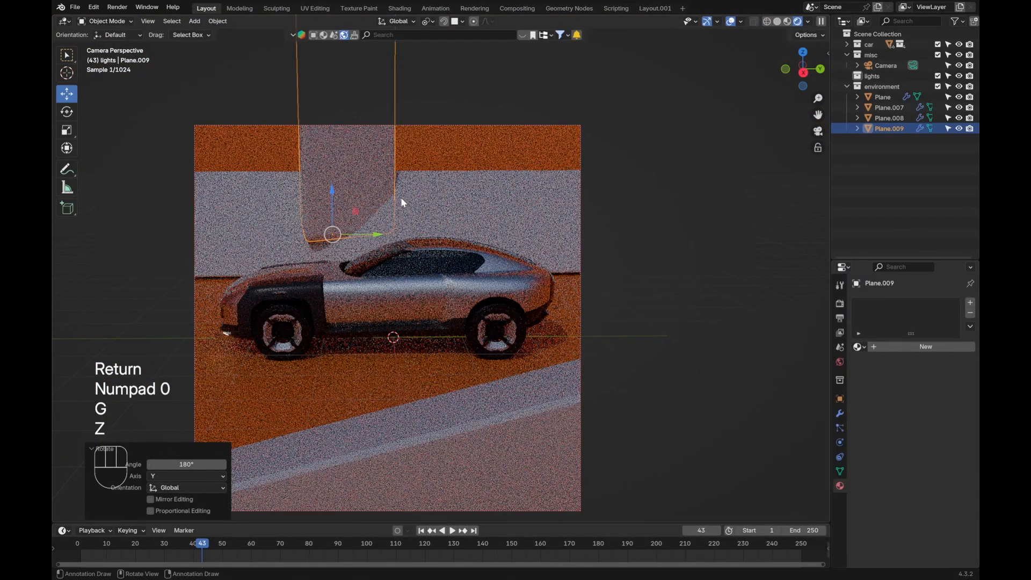
key("g")
key("y")
left_click(598, 202)
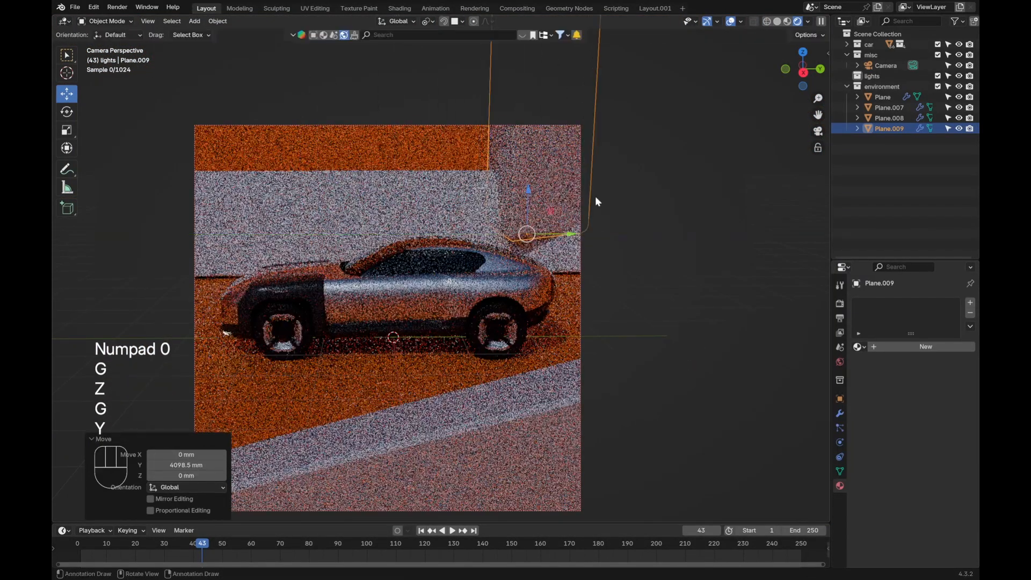
Step: Lower the upright column toward the floor and adjust its position along X behind the car's rear
left_click(607, 251)
key("g")
key("x")
left_click(613, 270)
key("alt+a")
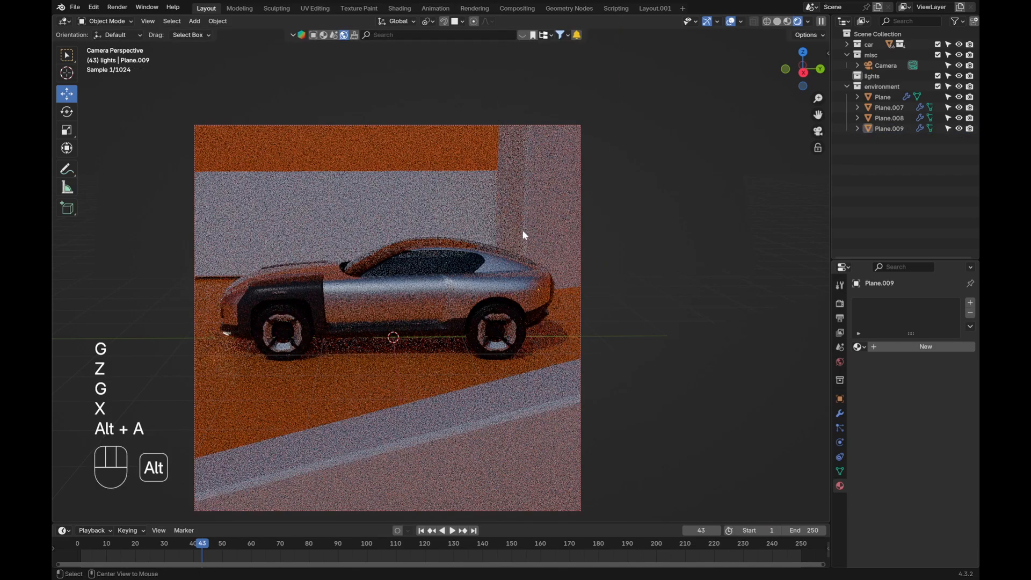
Step: Rotate the lying back column about 37.5° around the global Z axis
left_click(575, 288)
key("r")
key("z")
left_click(516, 114)
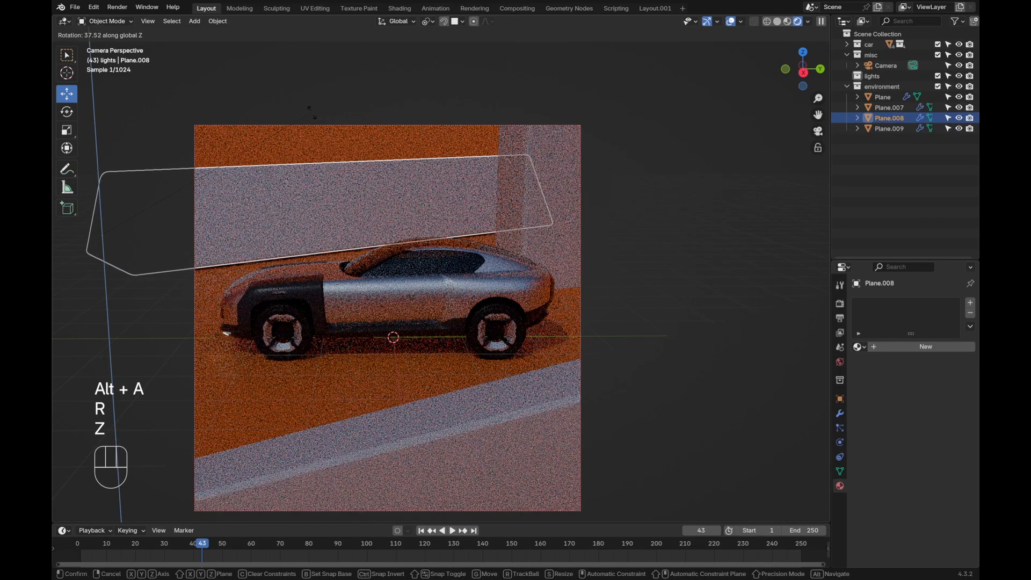
Step: Scale the lying back column along its local Z axis
key("alt+a")
left_click(369, 229)
key("s")
key("z")
key("z")
left_click(536, 243)
key("alt+a")
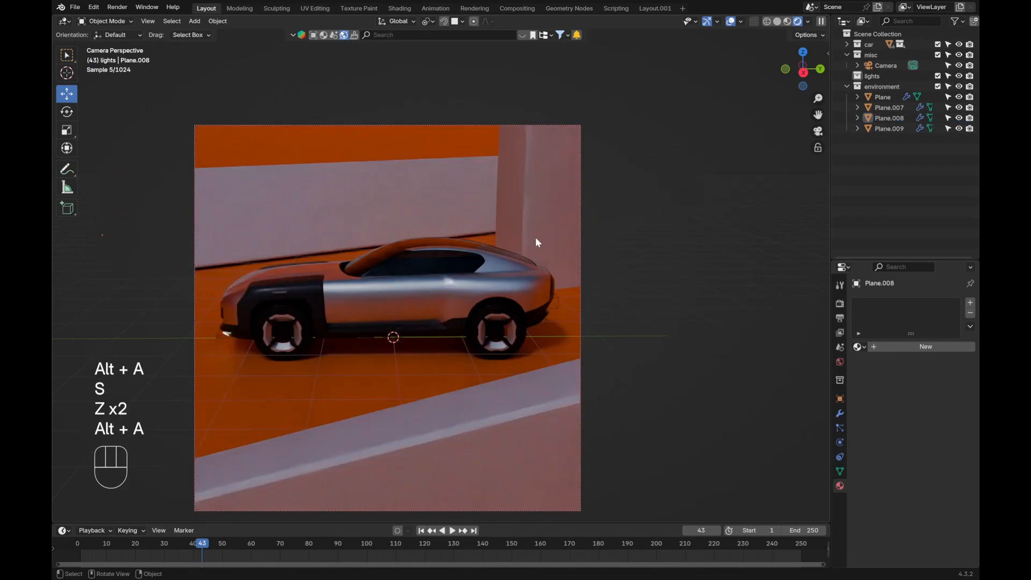
Step: Rotate the lying back column the opposite way around global Z and move it about -7590 mm along X
key("z")
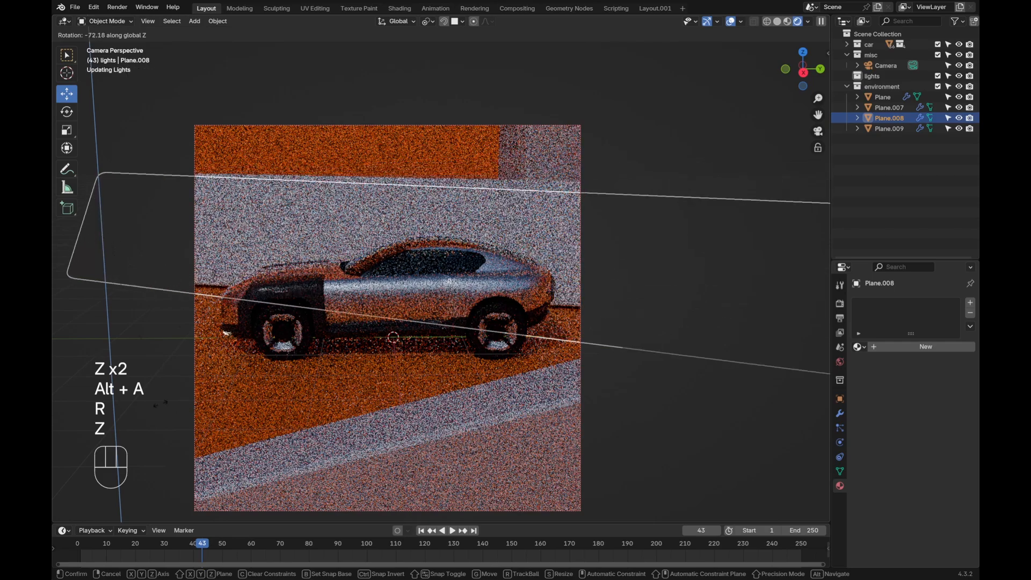
left_click(296, 385)
key("g")
key("x")
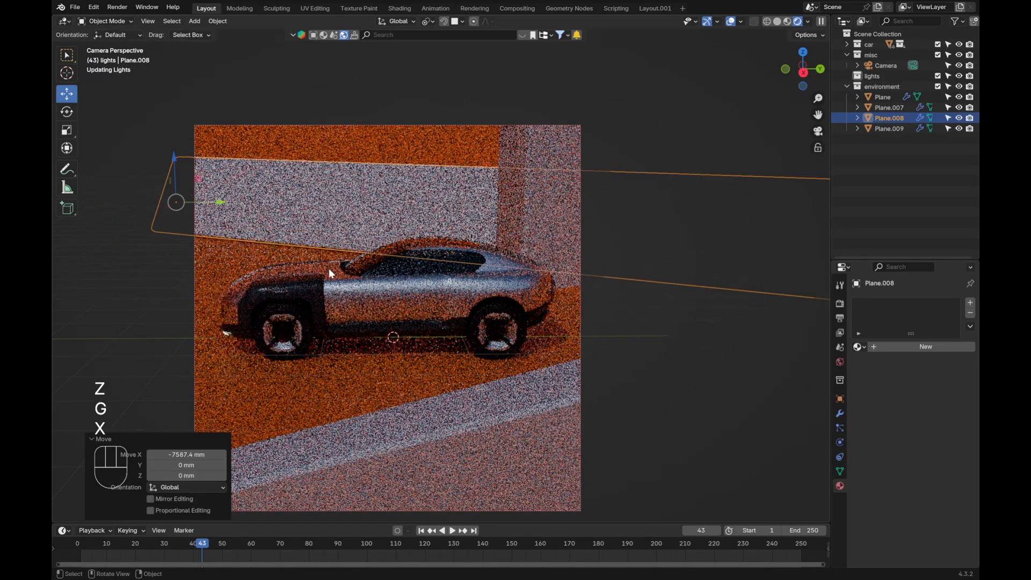
Step: Slide the lying back column lengthwise along its local Z axis so it spans the camera frame
key("g")
key("z")
key("z")
key("alt+a")
Step: Move the upright column along Y from the car's rear to behind its front end
left_click(529, 212)
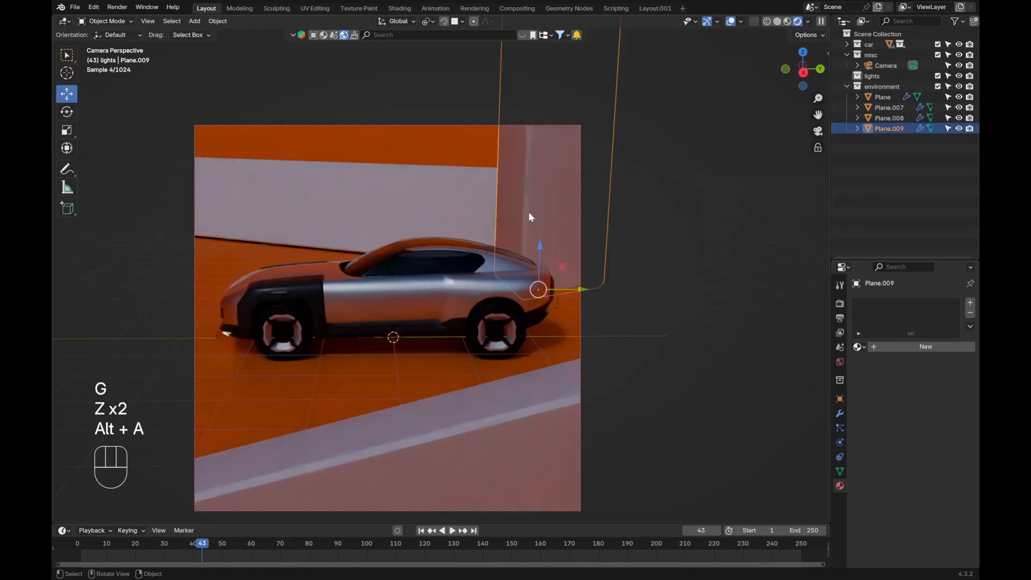
key("g")
key("y")
left_click(246, 247)
key("alt+a")
Step: Push the upright column about -1940 mm along X and fine-tune its position along Y
left_click(247, 248)
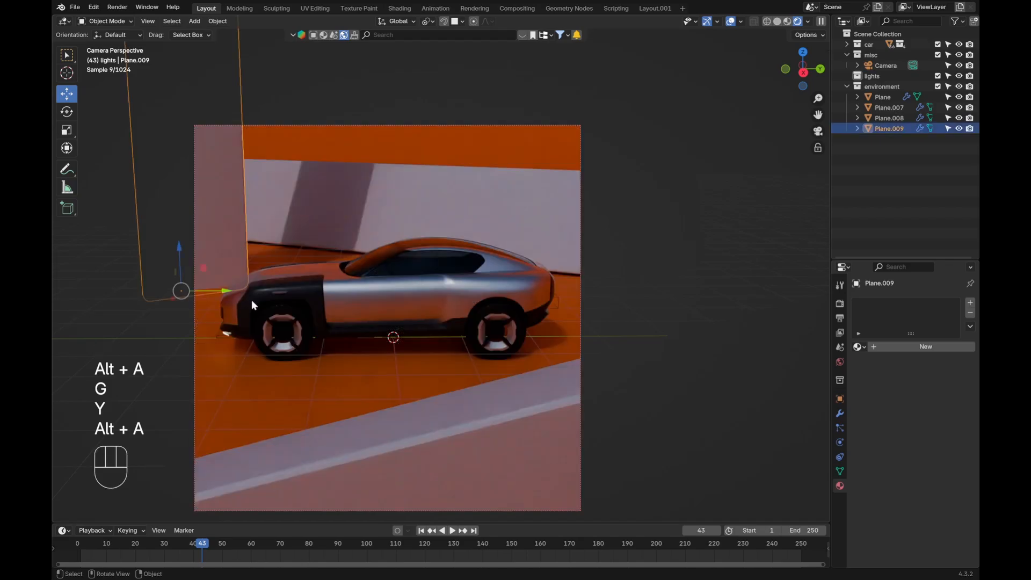
key("g")
key("y")
key("x")
left_click(295, 317)
key("g")
key("x")
key("y")
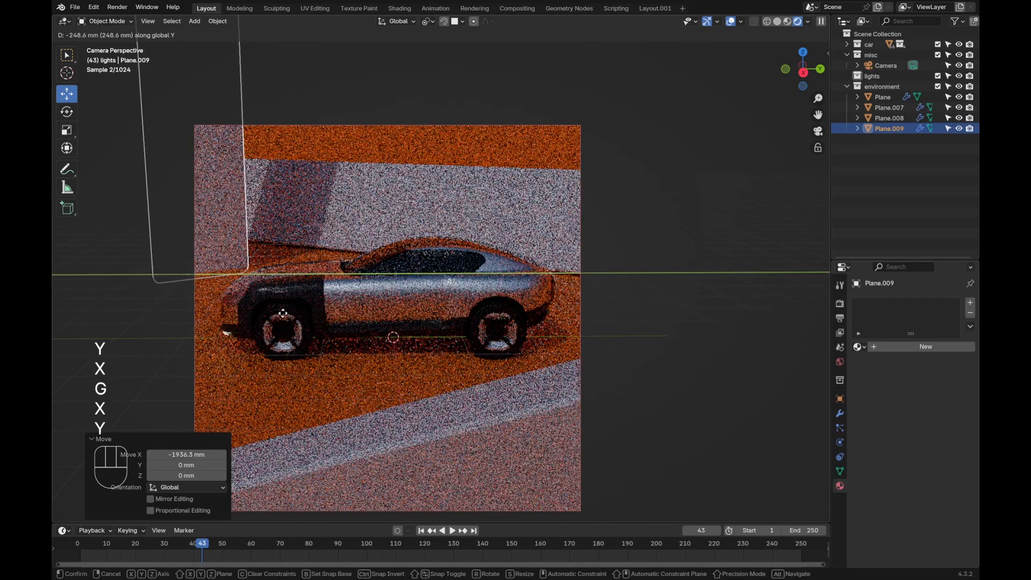
key("alt+a")
Step: Rotate the lying back column slightly around global Z to reduce its slant in the camera view
middle_click_drag(359, 291, 371, 318, "shift")
left_click(363, 218)
key("r")
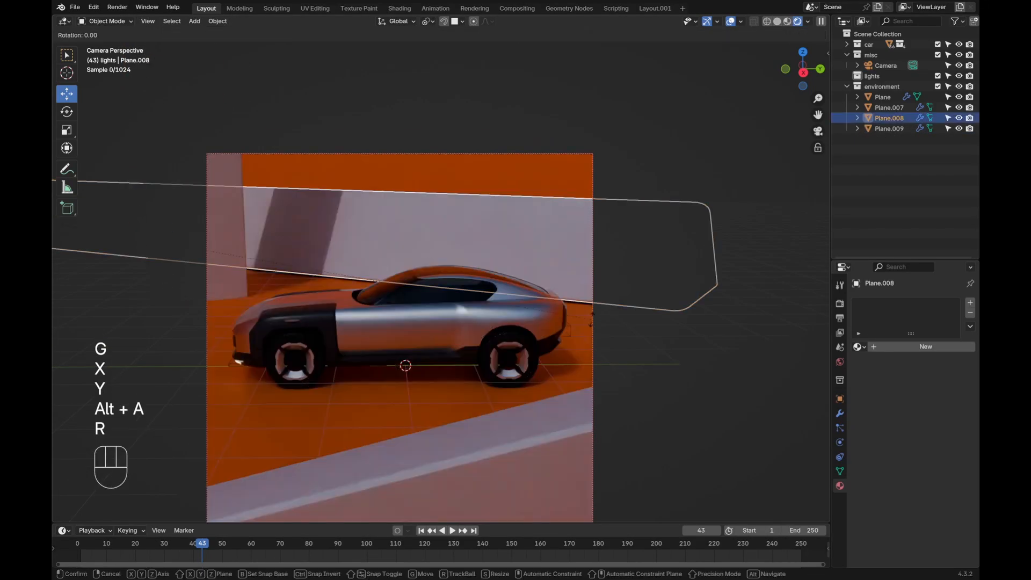
key("z")
left_click(603, 257)
key("alt+a")
left_click(334, 191)
key("alt+a")
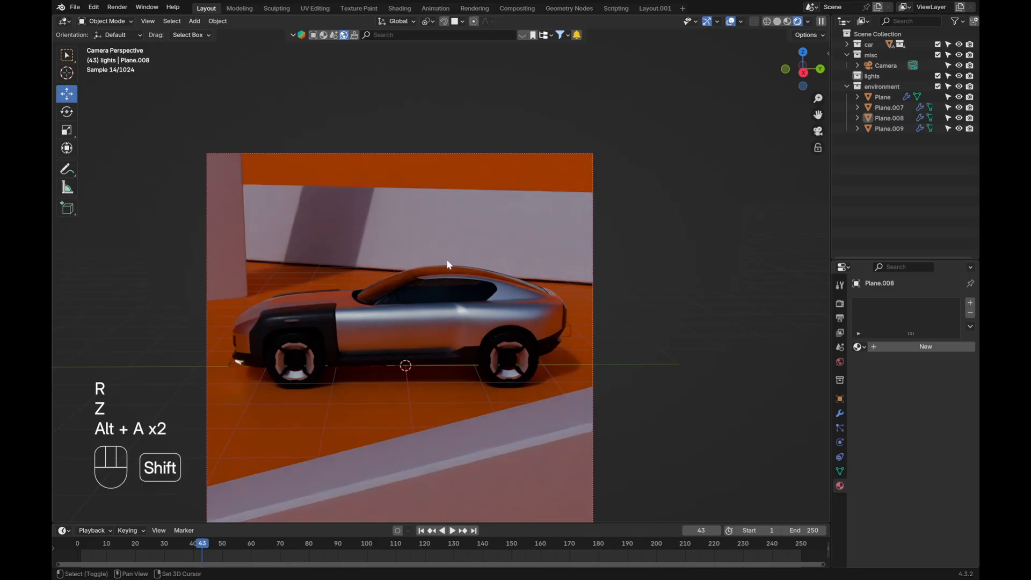
Step: Fine-tune the lying back column's height along the Z axis
middle_click_drag(449, 263, 464, 239, "shift")
left_click(459, 200)
key("g")
key("z")
key("alt+a")
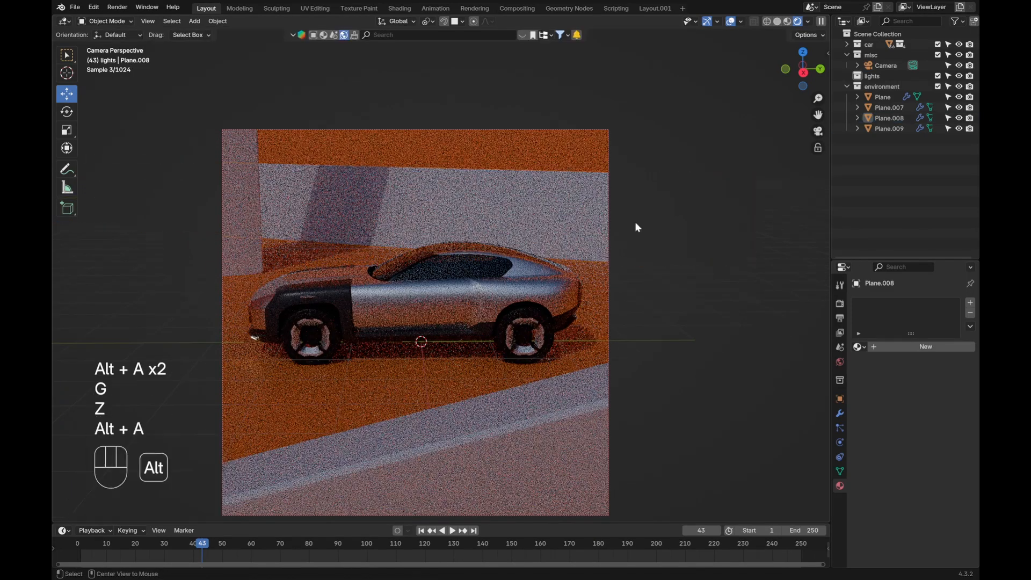
left_click(548, 223)
key("g")
key("z")
left_click(548, 221)
key("alt+a")
Step: Delete the upright column behind the car's front end
middle_click_drag(399, 355, 405, 364, "shift")
scroll(402, 341, "up", 1)
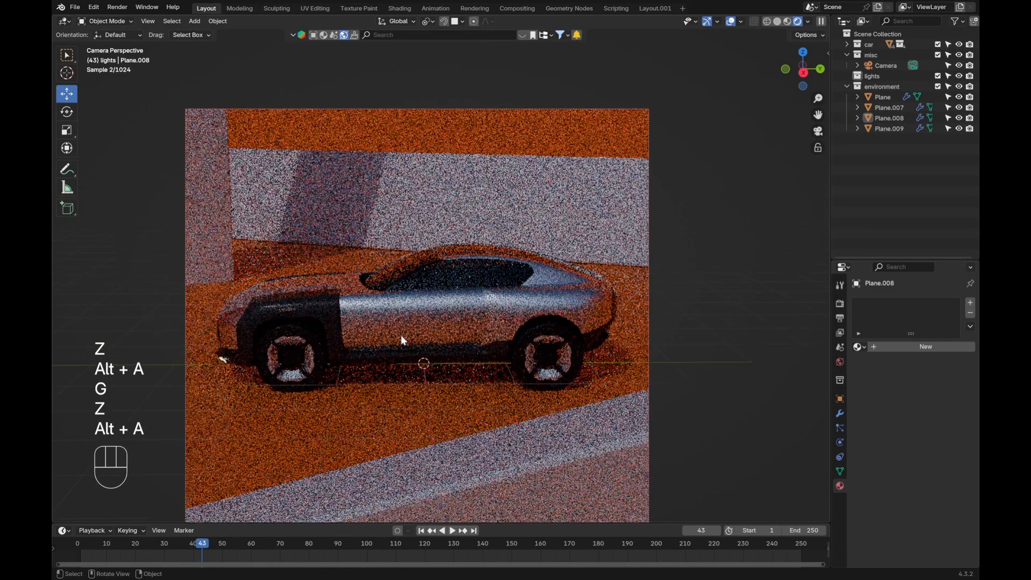
left_click(219, 208)
key("x")
left_click(220, 210)
Step: Rotate the lying back column about 24.7° around the global Z axis
left_click(573, 250)
scroll(612, 301, "down", 2)
key("r")
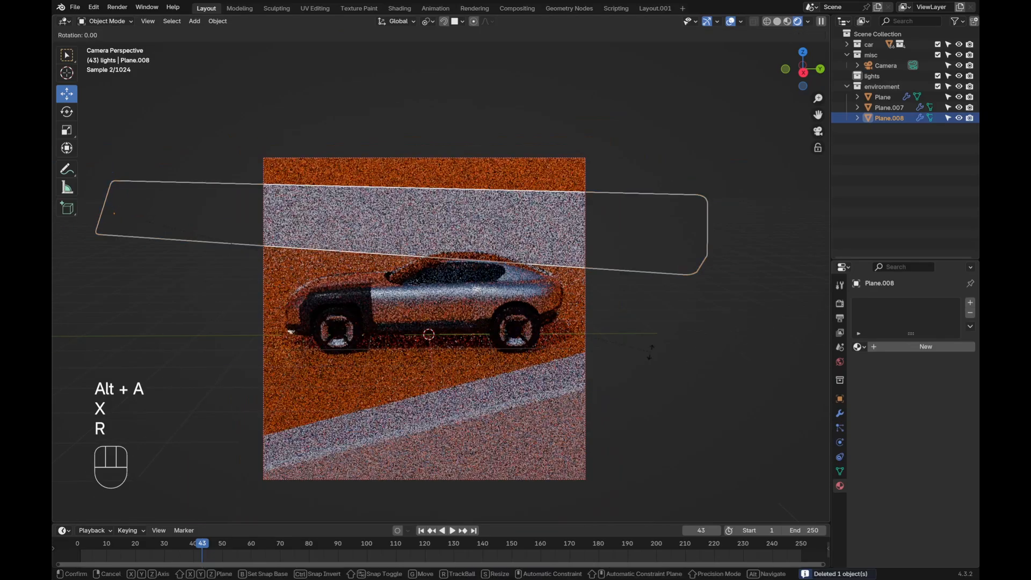
left_click(629, 120)
Step: Move the back column along X toward the camera and rotate it about 1.23° around global Z
key("g")
key("x")
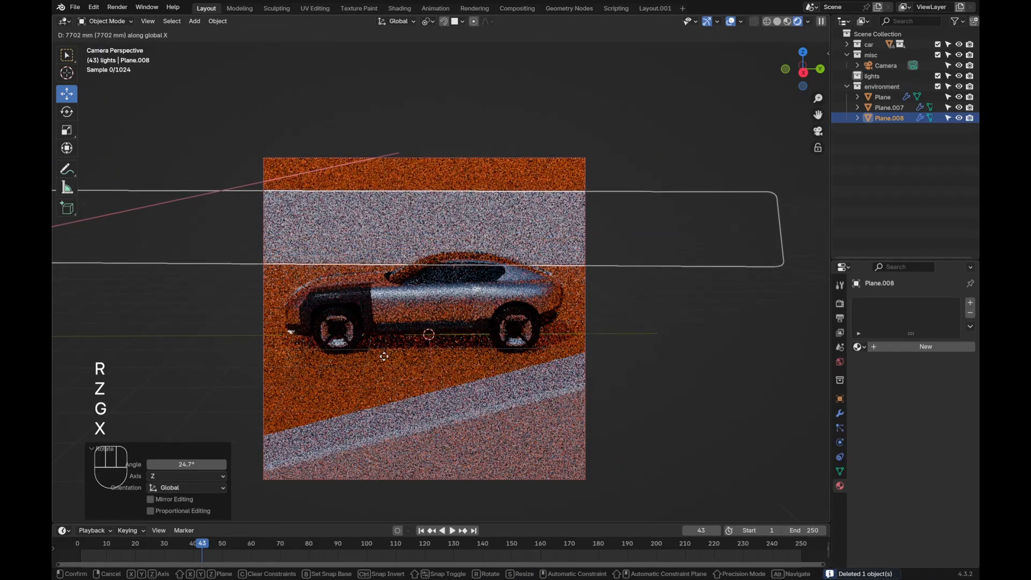
left_click(372, 364)
key("r")
key("z")
left_click(380, 360)
Step: Move the back column about 4470 mm along Y
middle_click_drag(448, 259, 518, 260, "shift")
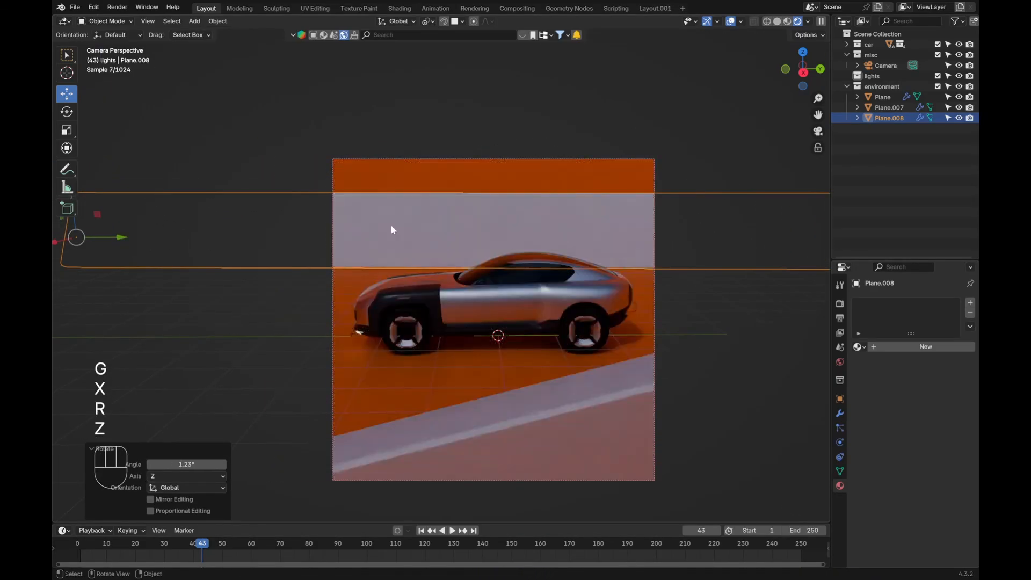
key("g")
key("y")
left_click(623, 245)
Step: Scale the back column down uniformly and adjust its height along Z so it lies near the floor
key("s")
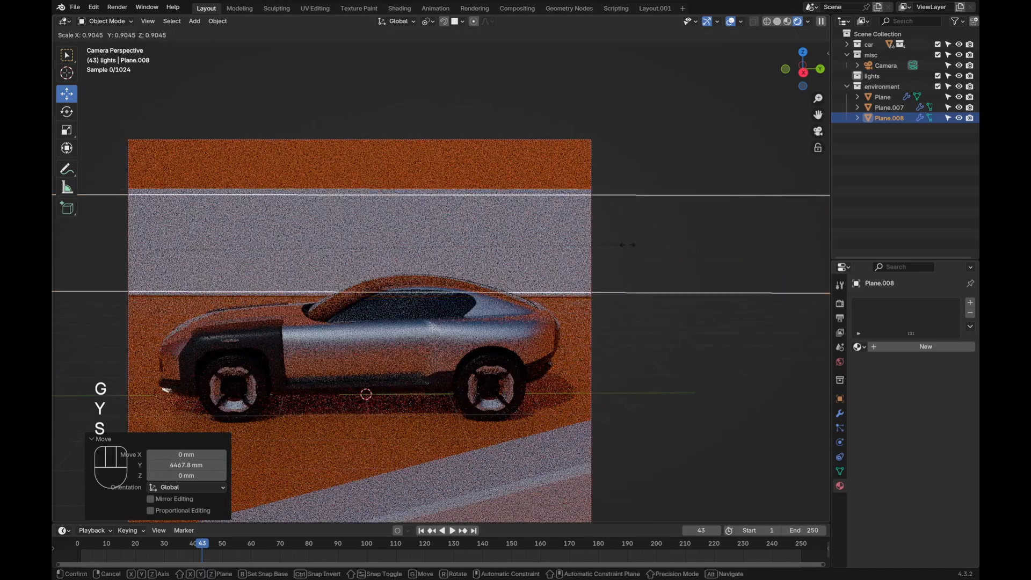
left_click(445, 249)
middle_click_drag(445, 249, 507, 240, "shift")
scroll(507, 240, "up", 1)
key("g")
key("z")
left_click(551, 246)
key("alt+a")
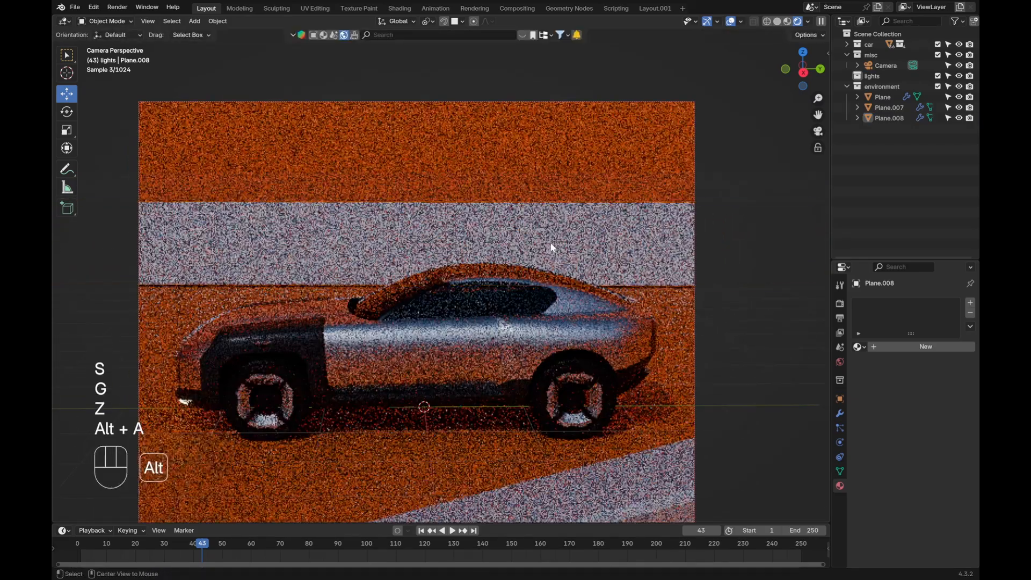
left_click(614, 237)
key("alt+a")
Step: Duplicate the back column, place the copy above it, and tilt the copy about 12° in the camera view
scroll(610, 293, "down", 2)
scroll(611, 293, "up", 1)
left_click(534, 252)
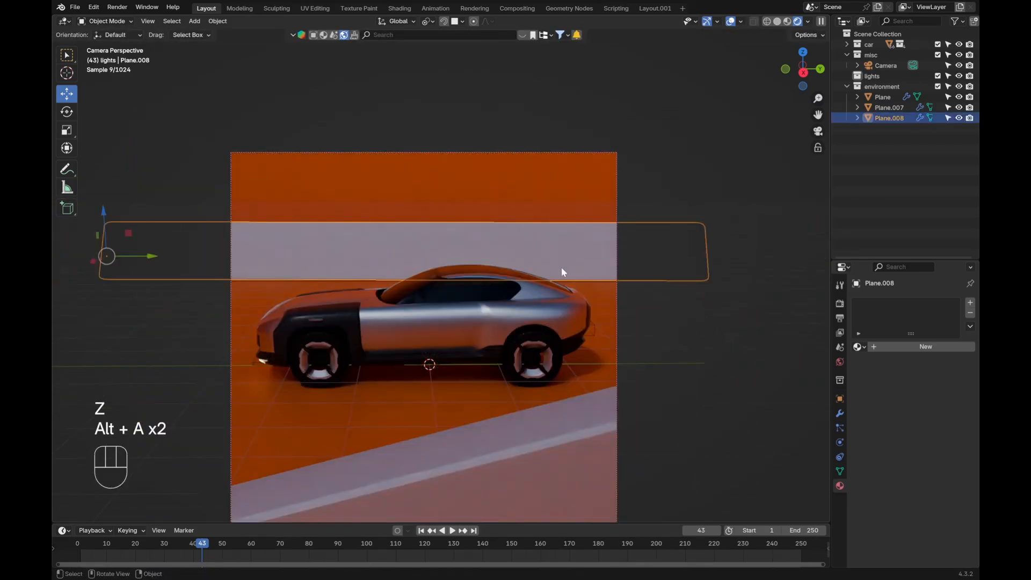
key("shift+d")
left_click(626, 190)
key("r")
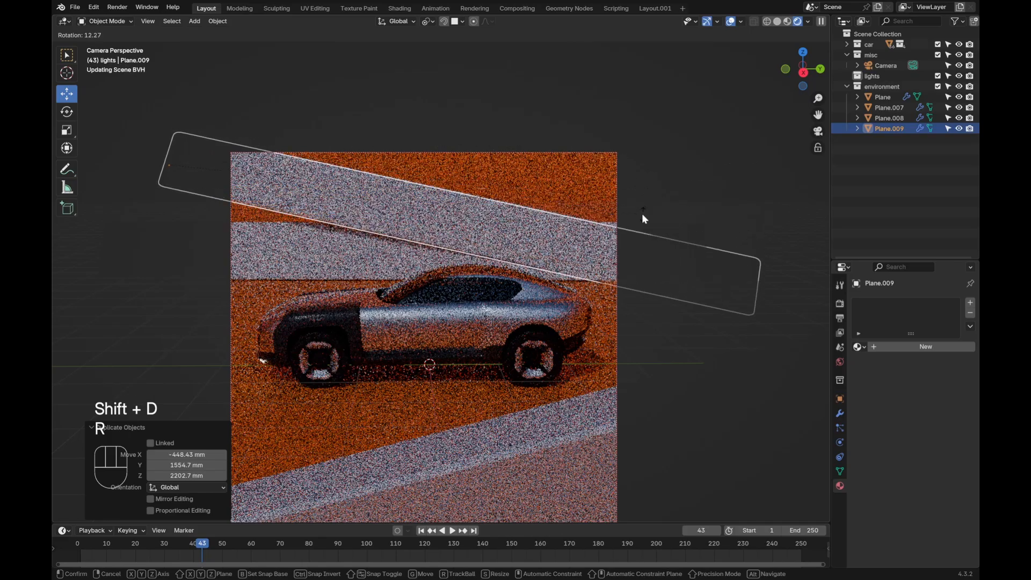
left_click(642, 215)
key("g")
left_click(668, 206)
Step: Move the tilted copy about 2563 mm along X so it crosses over the back column
middle_click_drag(664, 213, 510, 302)
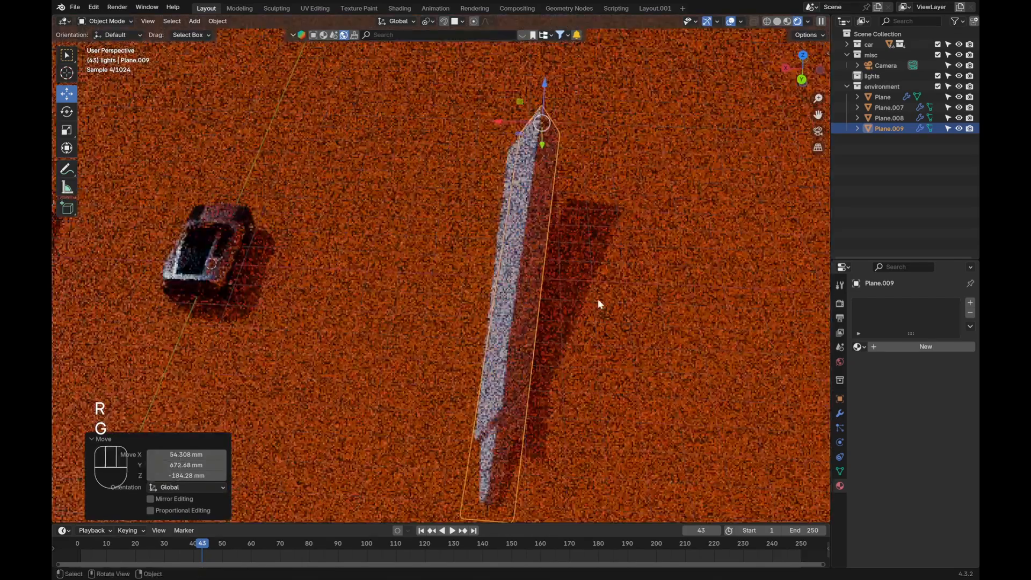
key("g")
key("g")
key("x")
left_click(525, 290)
Step: Rotate the tilted copy around global Z so it crosses the back column diagonally, and raise it about 374 mm
key("r")
key("z")
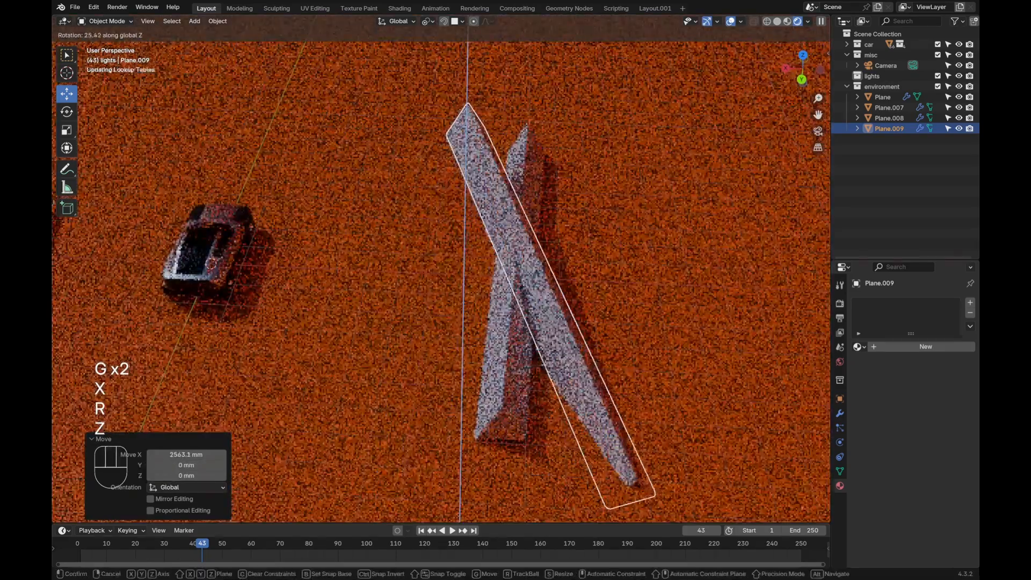
left_click(657, 264)
key("g")
key("z")
left_click(647, 262)
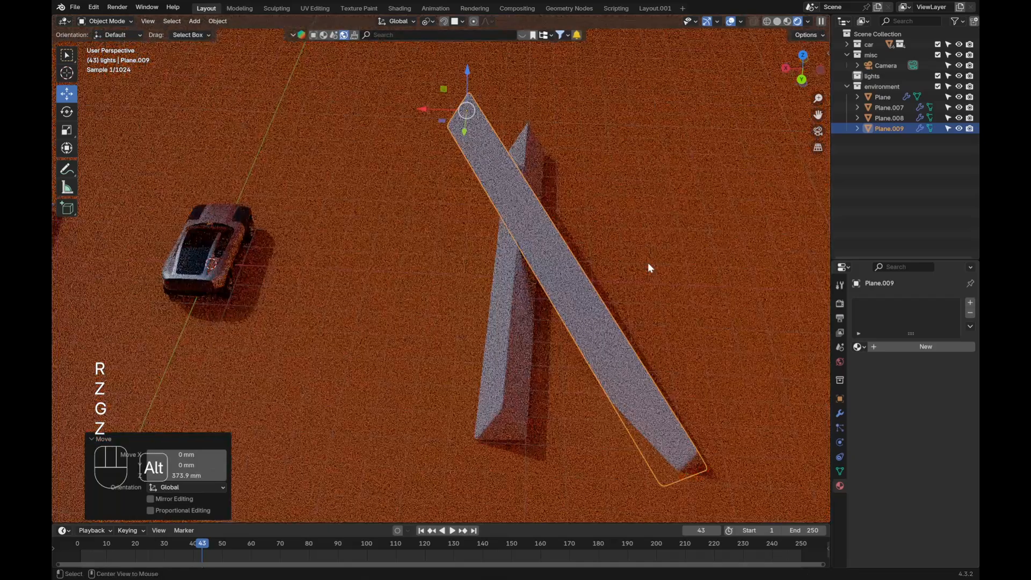
Step: In the camera view, adjust the upper column's tilt by rotating it around its local Y axis
key("alt+a")
key("KP_0")
left_click(372, 217)
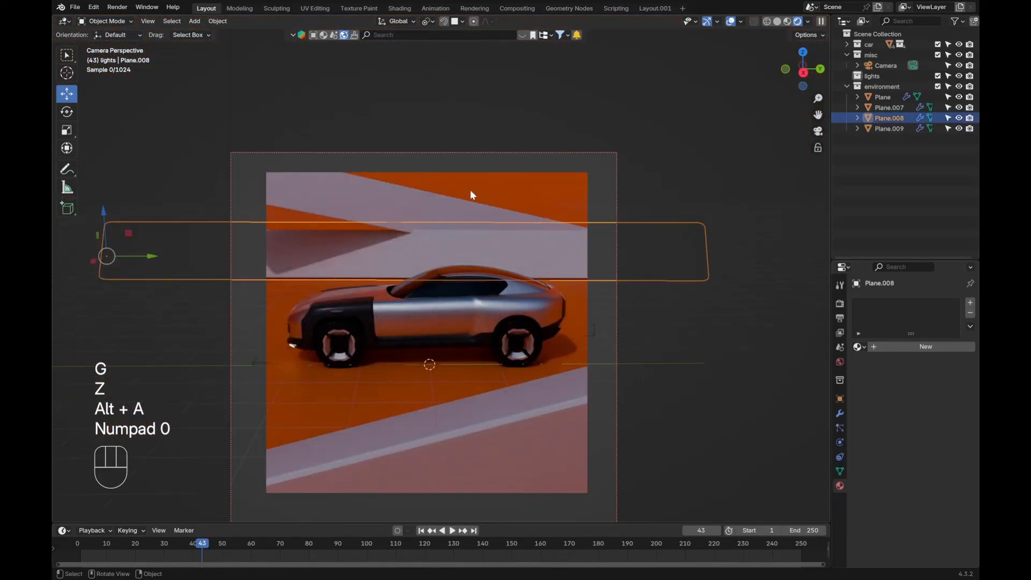
key("r")
key("x")
key("x")
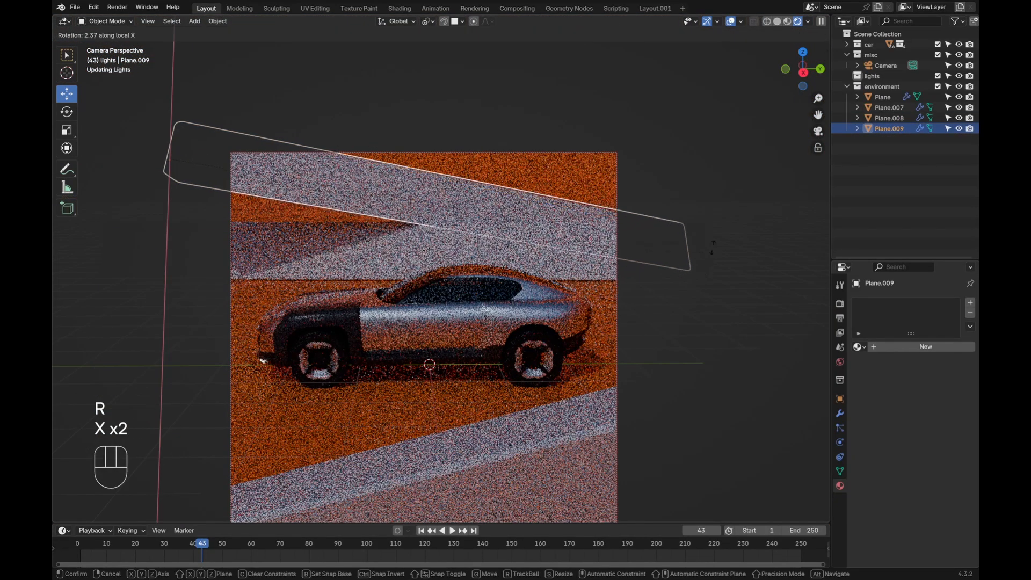
left_click(712, 240)
key("alt+a")
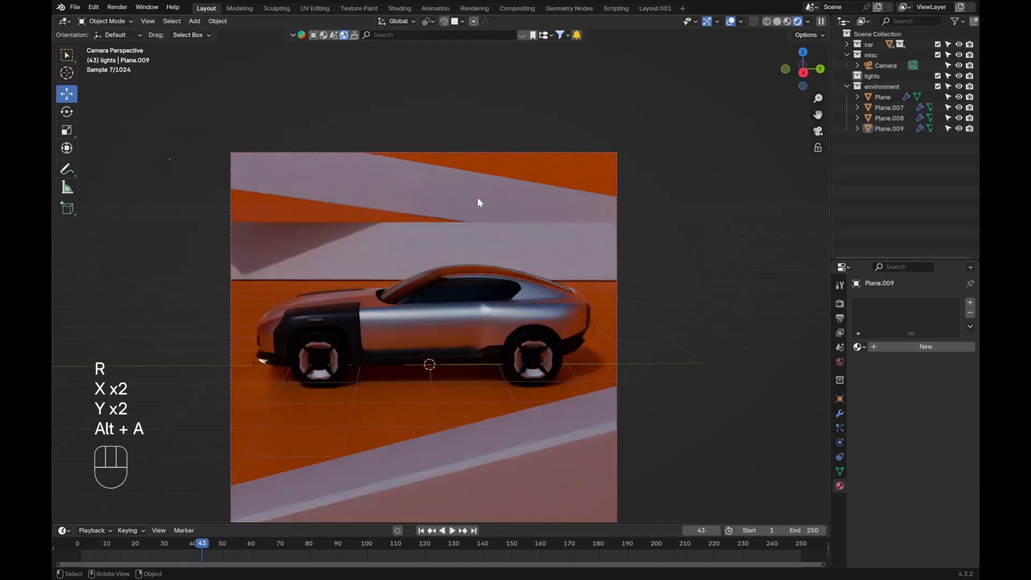
Step: Rotate the upper column about 133° around the global Z axis
key("r")
key("z")
key("z")
key("z")
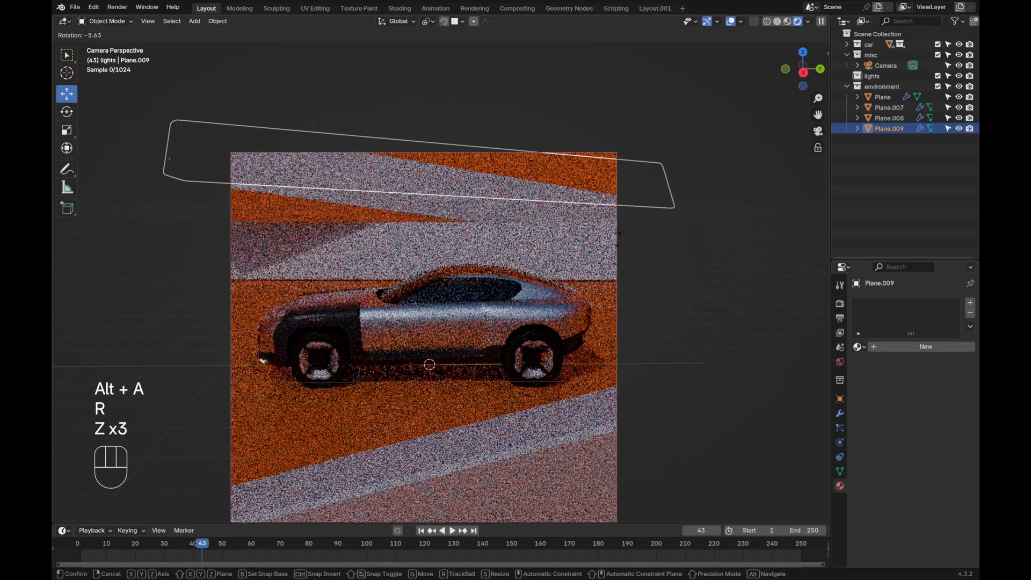
key("z")
left_click(228, 94)
Step: Move the upper column along Y so it extends across the frame from the car's rear side
key("g")
key("y")
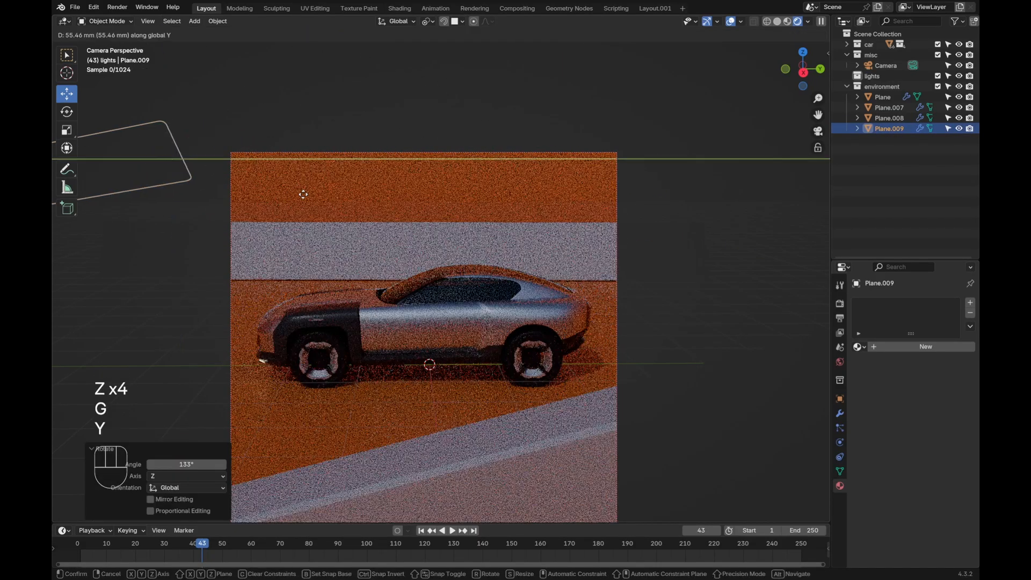
left_click(758, 184)
key("alt+a")
Step: Fine-tune the upper column's rotation around global Z so it runs diagonally across the frame behind the car
left_click(554, 180)
key("r")
key("z")
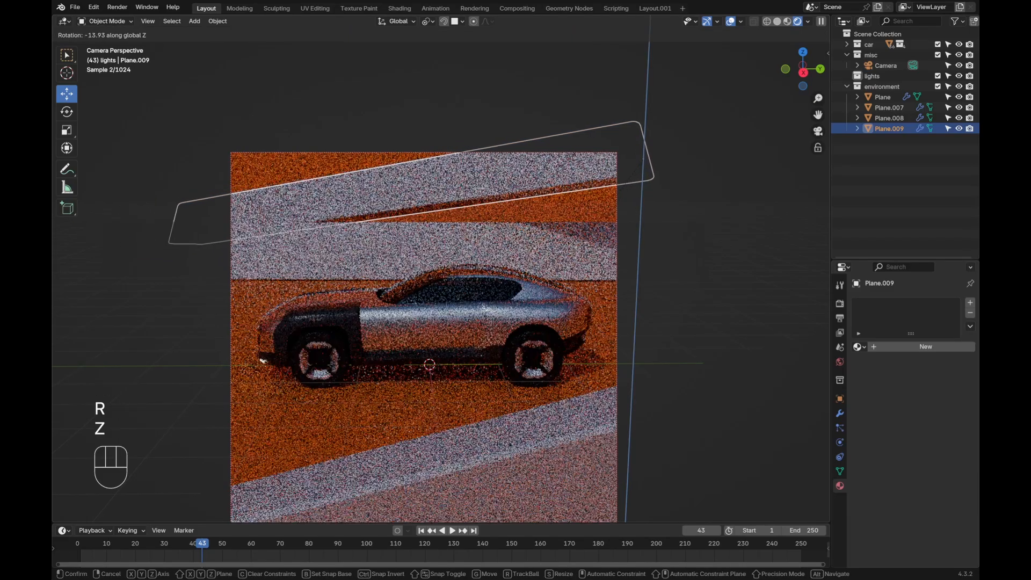
key("alt+a")
key("r")
key("z")
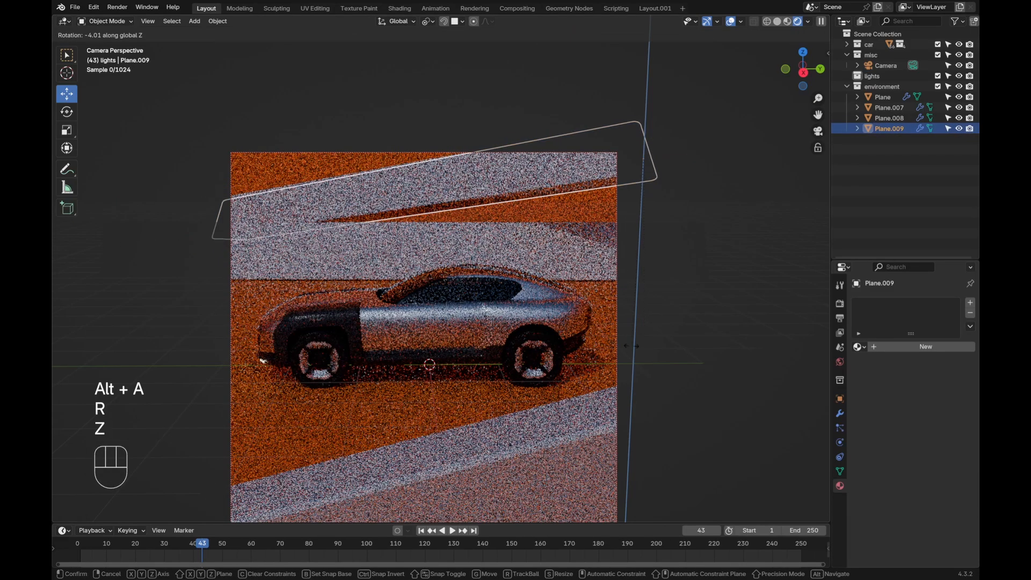
left_click(409, 290)
key("alt+a")
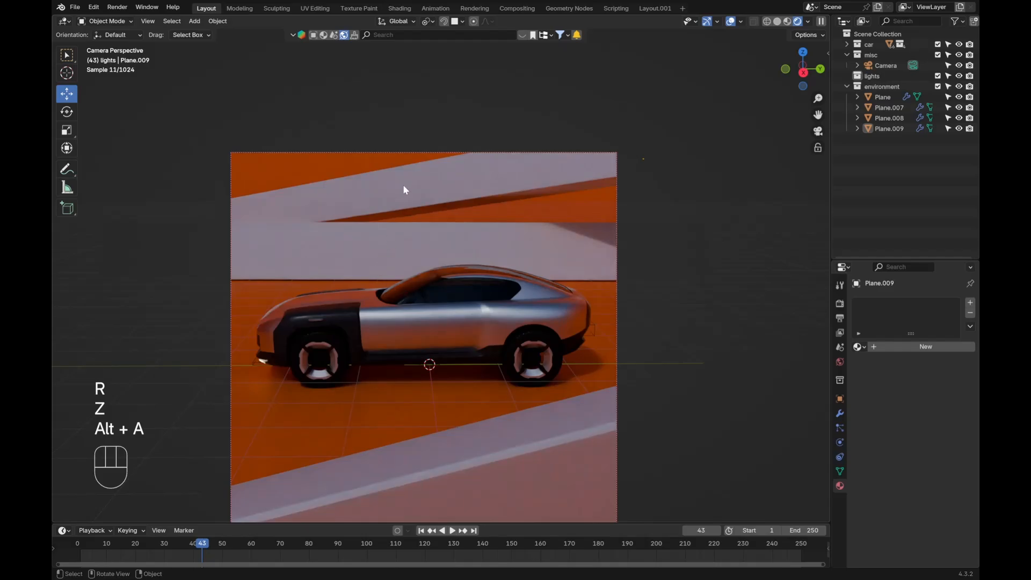
left_click(301, 254)
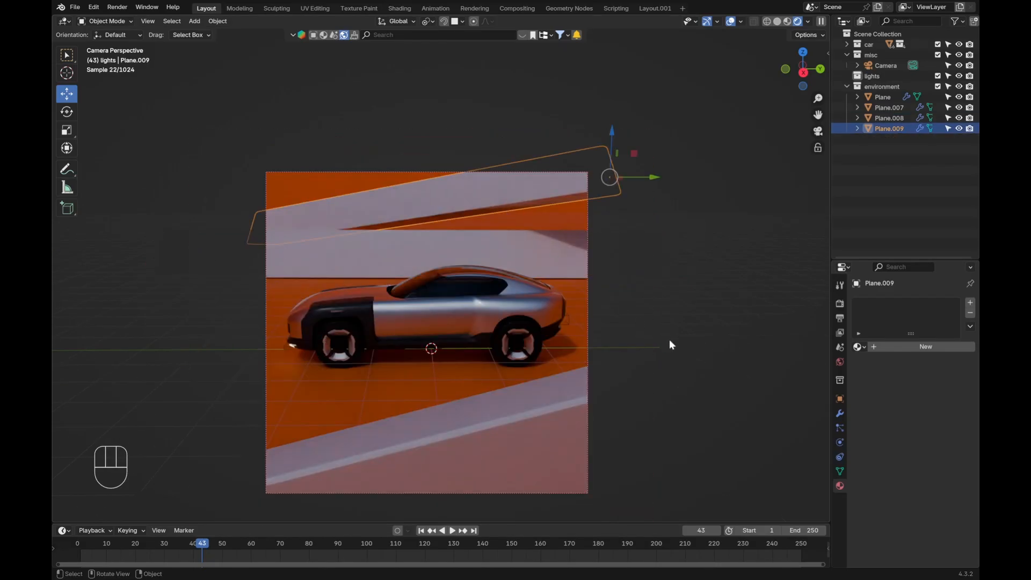
Step: Roll the upper column around its local Z axis so a thin lit face sits above its shaded side, and clear the selection
key("r")
key("z")
key("z")
left_click(517, 369)
key("alt+a")
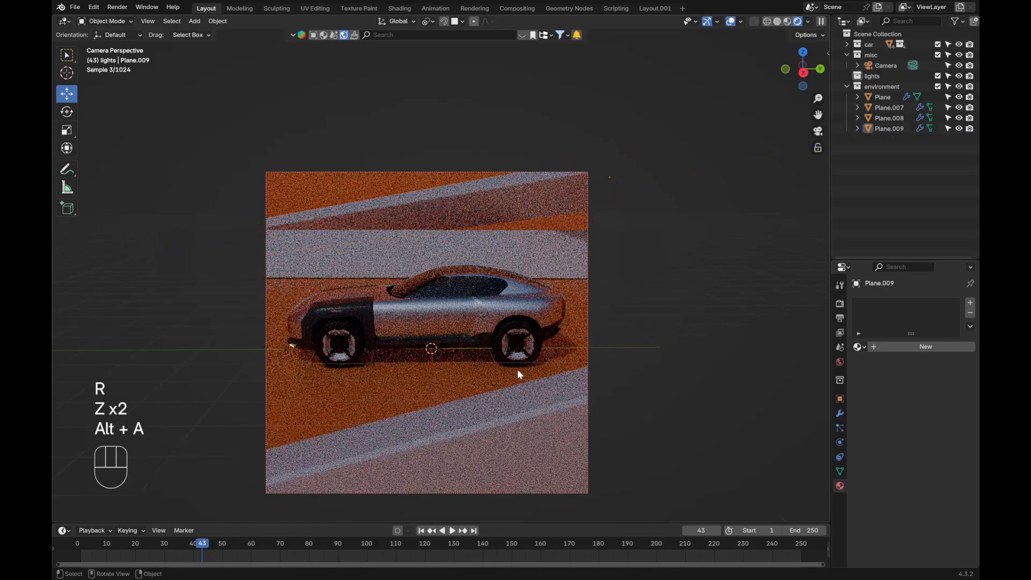
key("alt+a")
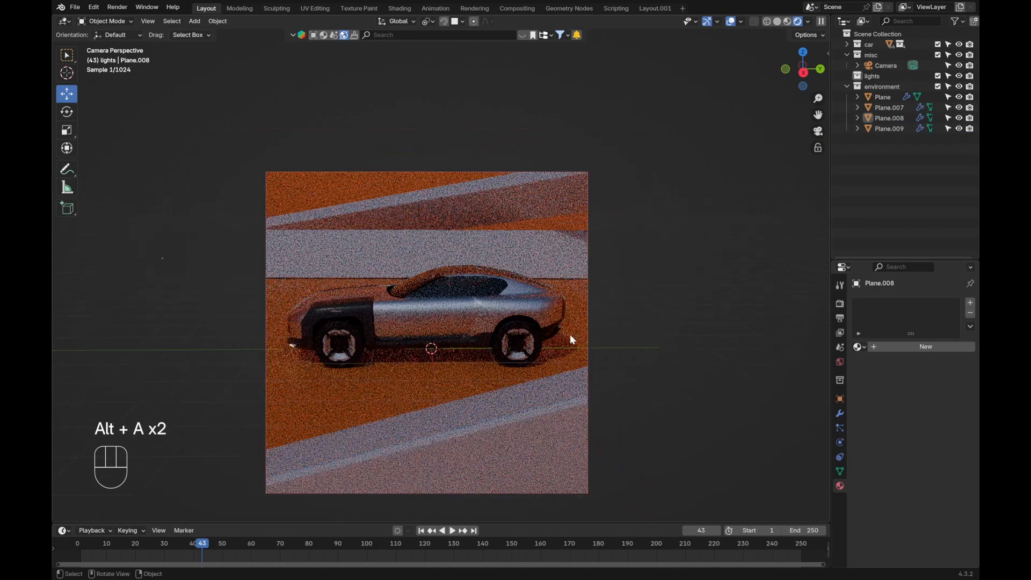
left_click(588, 336)
key("alt+a")
left_click(366, 408)
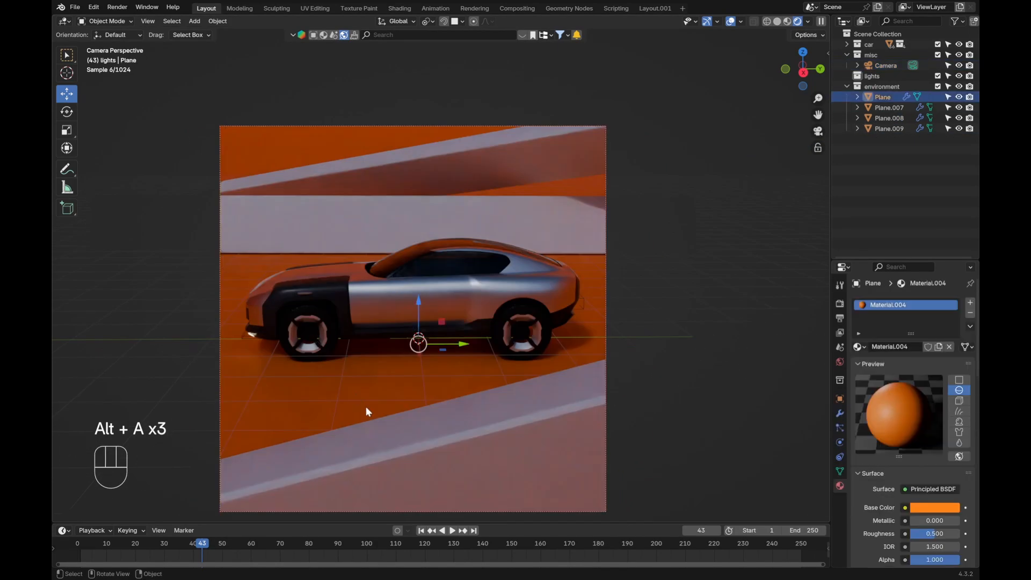
key("a")
key("alt+a")
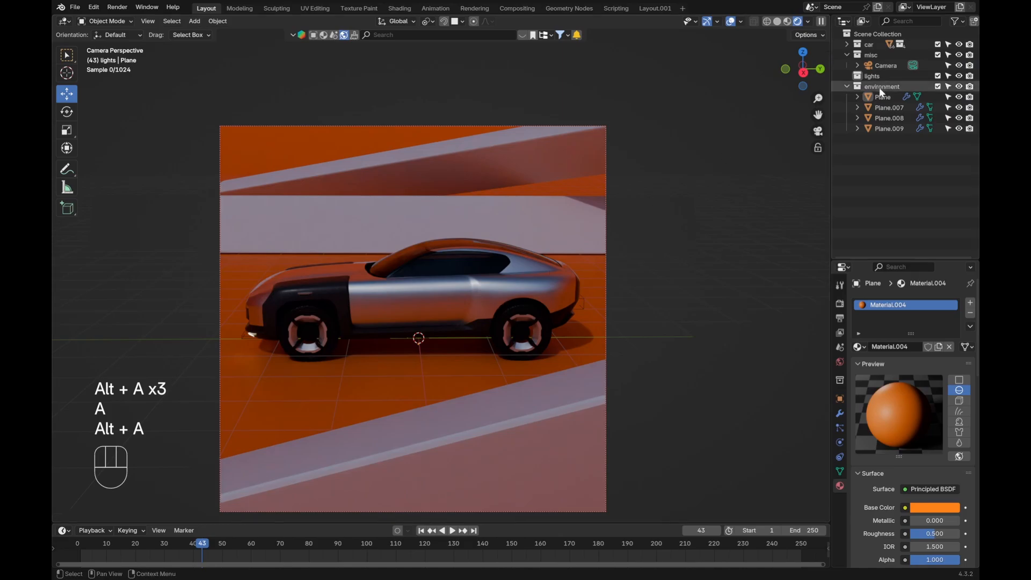
Step: Add an area light to the lights collection and raise it about 1873 mm along Z above the car
key("shift+a")
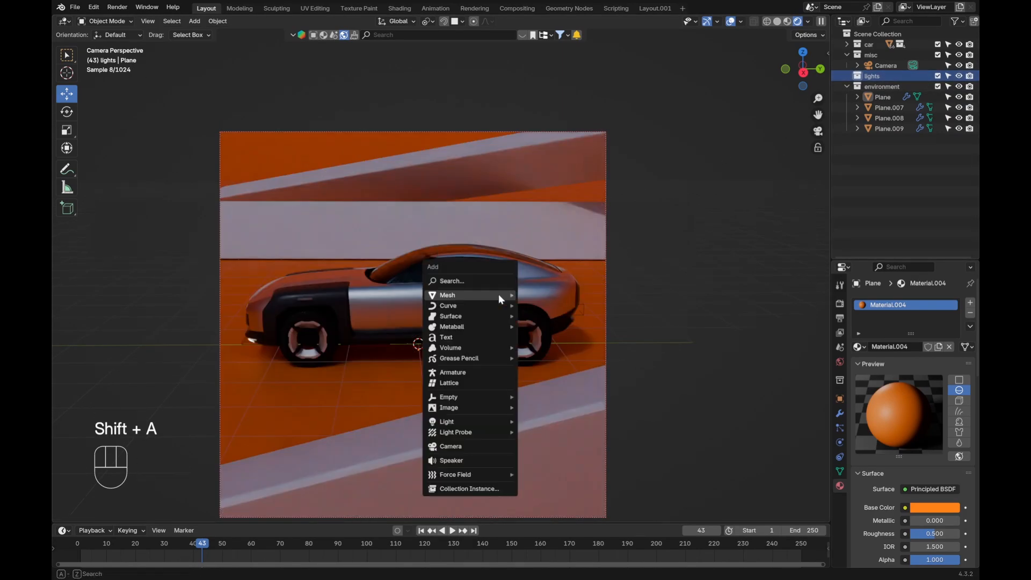
mouse_move(459, 407)
left_click(534, 457)
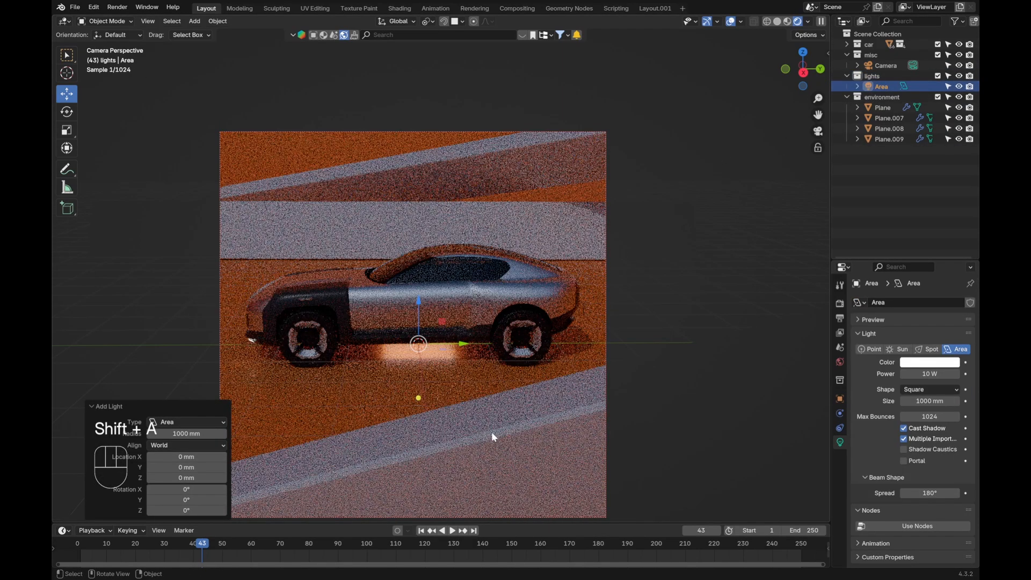
key("g")
key("z")
left_click(449, 262)
Step: Stretch the area light along Y by a factor of about 6.87 and set its beam spread to 0°
key("s")
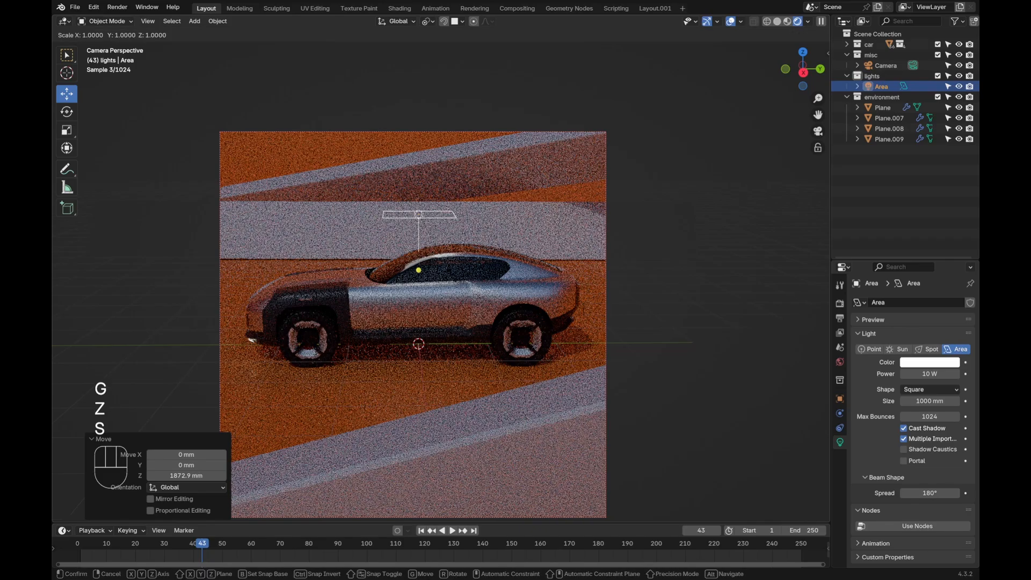
key("y")
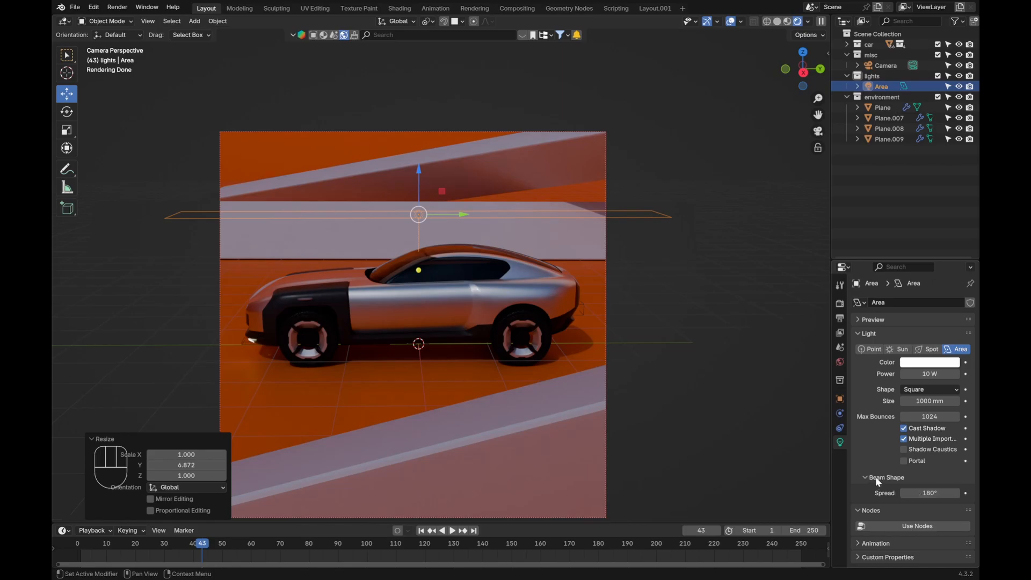
left_click_drag(934, 492, 854, 492)
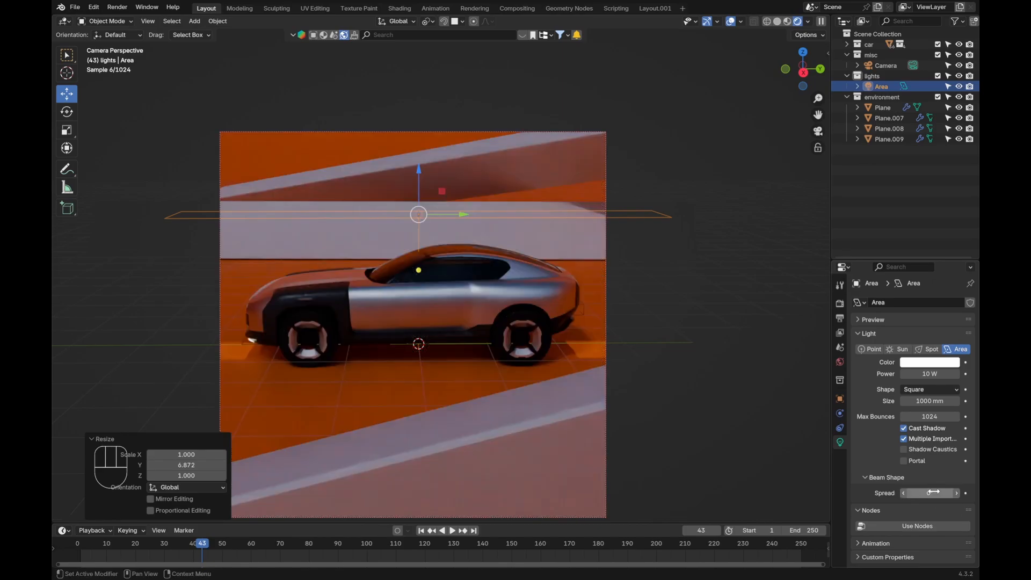
Step: Scale the area light up uniformly by about 1.68, raise its power to 543.5 W, and return to the camera view
middle_click_drag(692, 325, 594, 357)
scroll(593, 356, "down", 3)
middle_click_drag(274, 232, 423, 264, "shift")
scroll(423, 264, "up", 2)
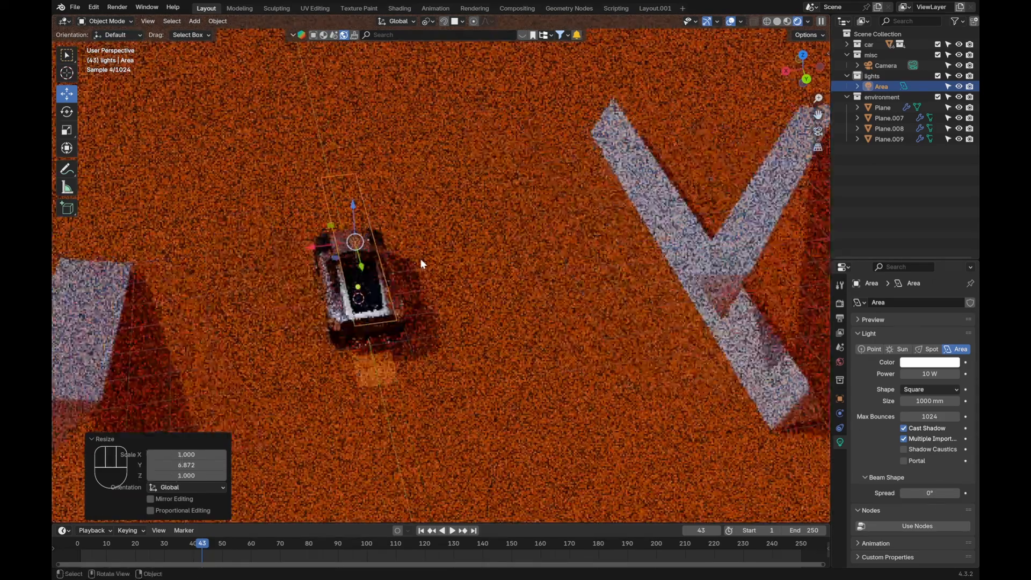
left_click(445, 240)
key("s")
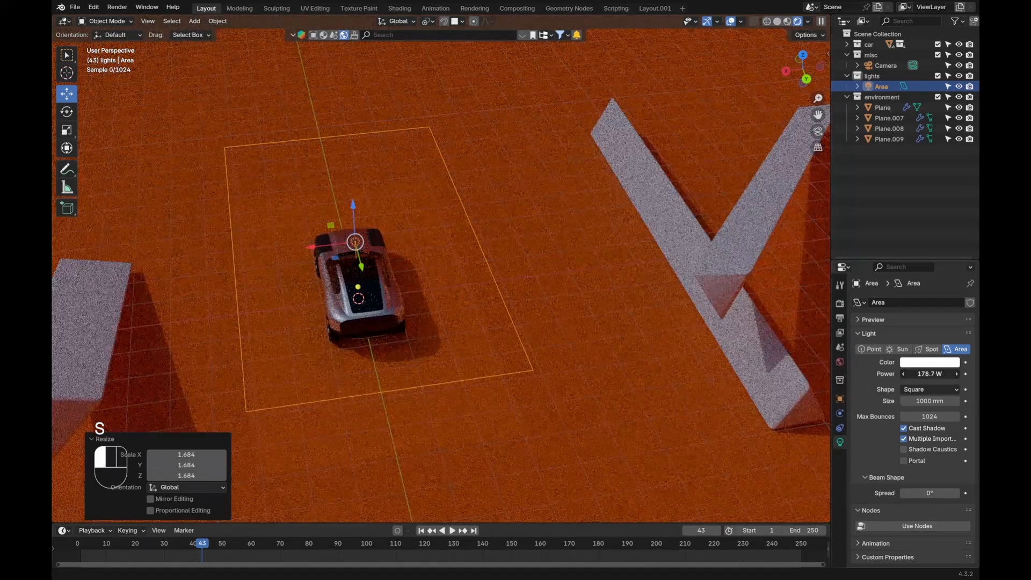
left_click_drag(930, 374, 958, 374)
middle_click_drag(368, 275, 422, 284)
key("KP_0")
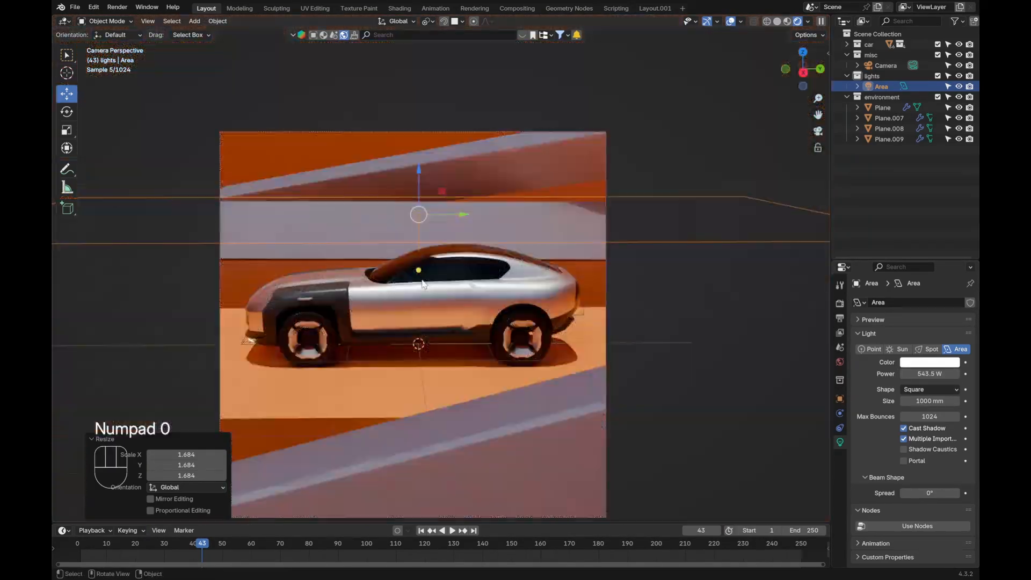
Step: Narrow the area light along X by a factor of about 0.51
scroll(576, 319, "down", 1)
middle_click_drag(616, 295, 325, 250)
scroll(361, 242, "up", 3)
scroll(285, 244, "down", 1)
scroll(320, 281, "up", 3)
scroll(325, 250, "down", 2)
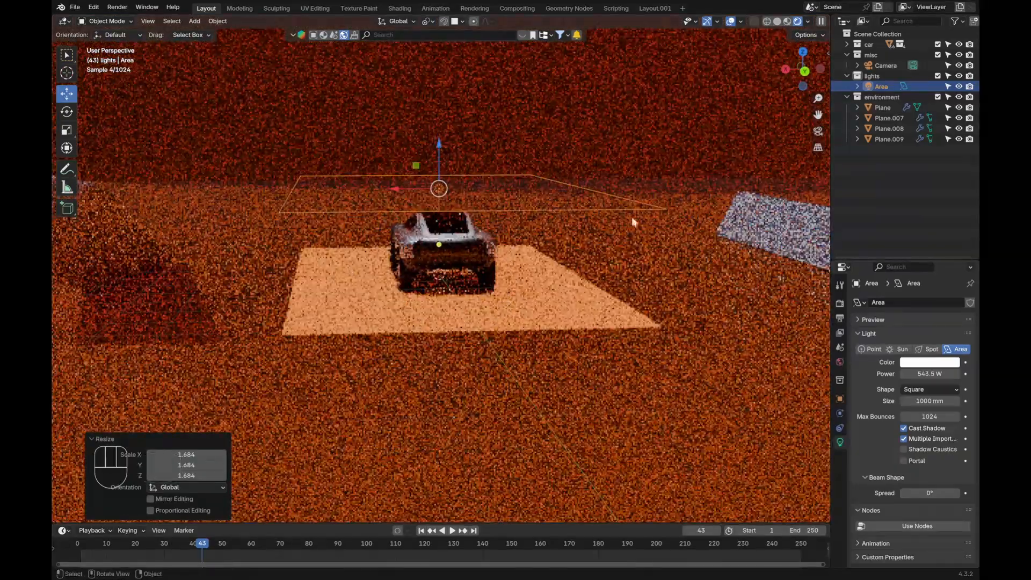
key("s")
key("x")
middle_click_drag(490, 268, 543, 299)
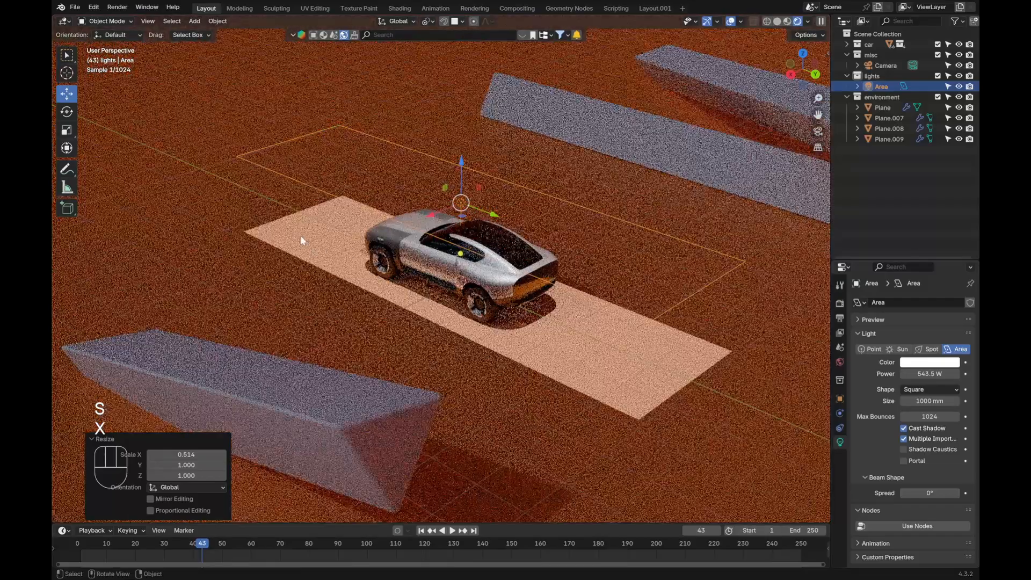
Step: Try the area light's beam spread at 180° for comparison and return it to 0°
middle_click_drag(469, 214, 485, 243)
middle_click_drag(485, 242, 421, 264)
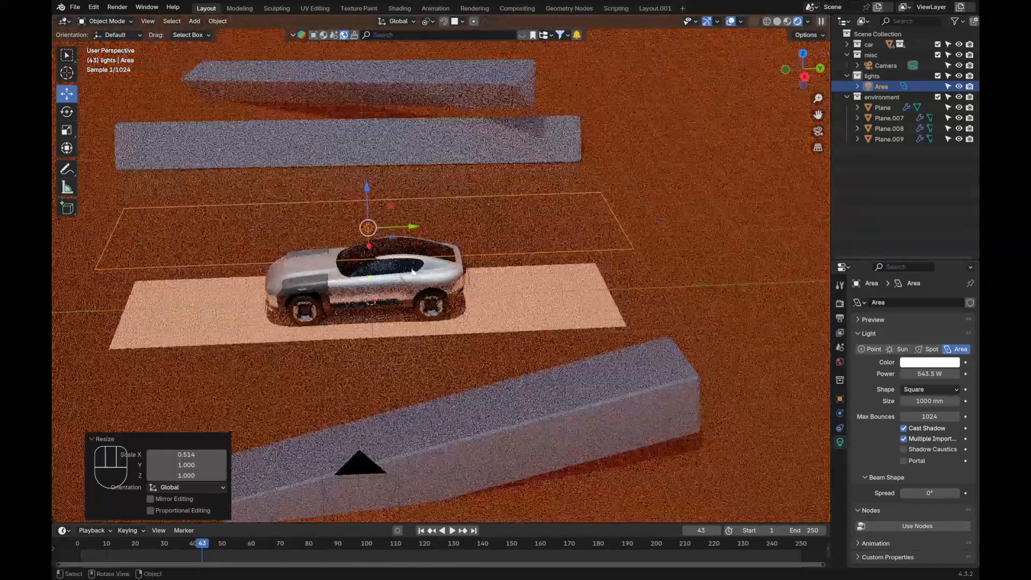
scroll(415, 269, "up", 1)
middle_click_drag(489, 240, 741, 408)
left_click_drag(925, 491, 958, 492)
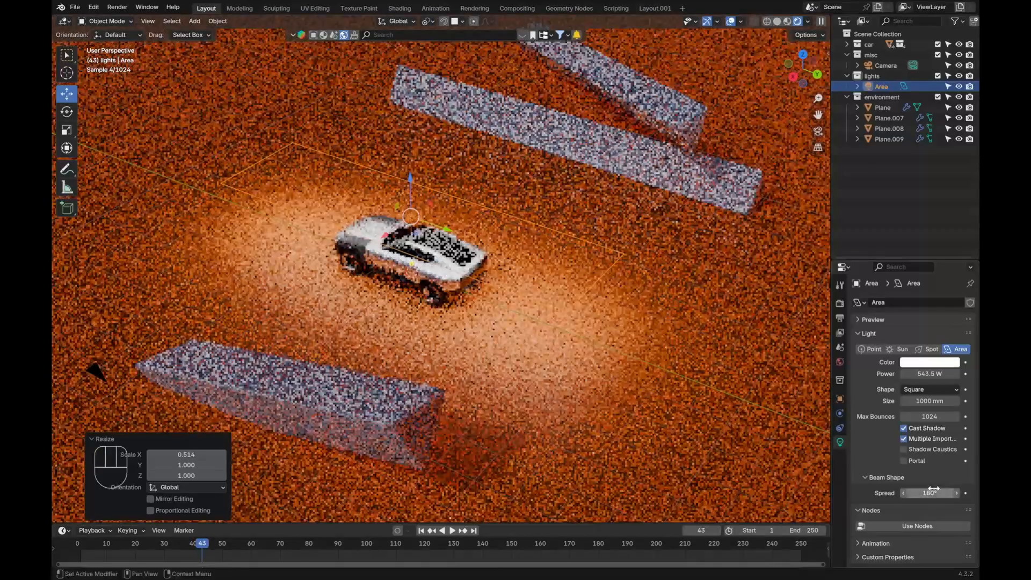
middle_click_drag(545, 346, 559, 306)
middle_click_drag(459, 351, 803, 432, "shift")
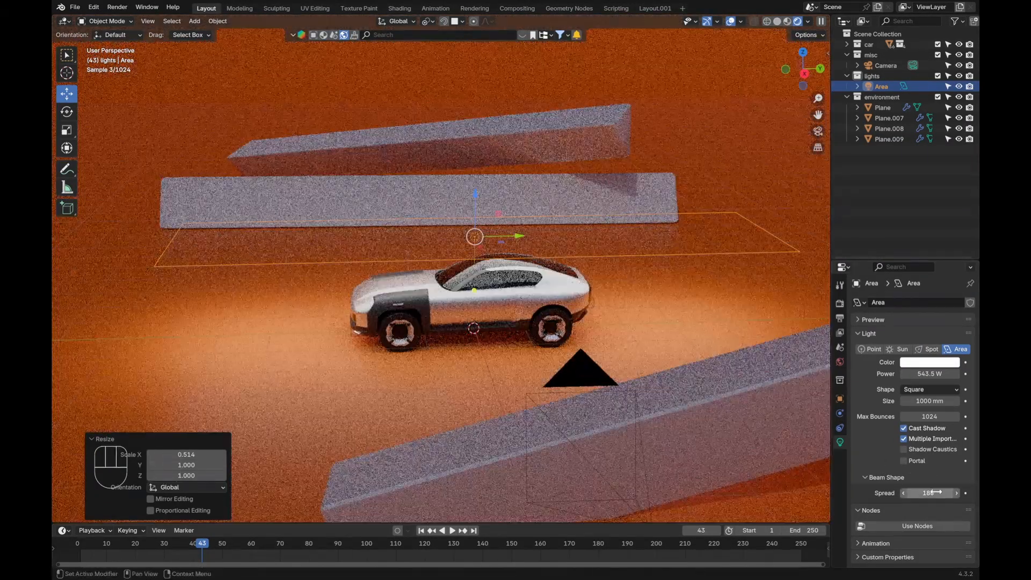
left_click_drag(934, 492, 902, 492)
Step: Rotate the area light about -63° around global Y, move it about 4130 mm along negative X behind the car, and return to the camera view
middle_click_drag(633, 259, 544, 257)
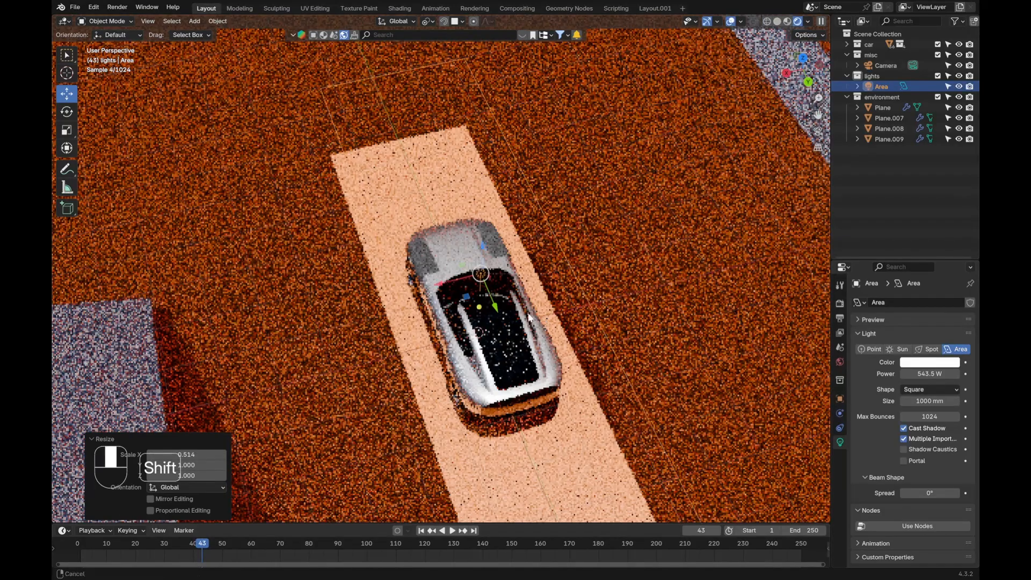
key("r")
key("y")
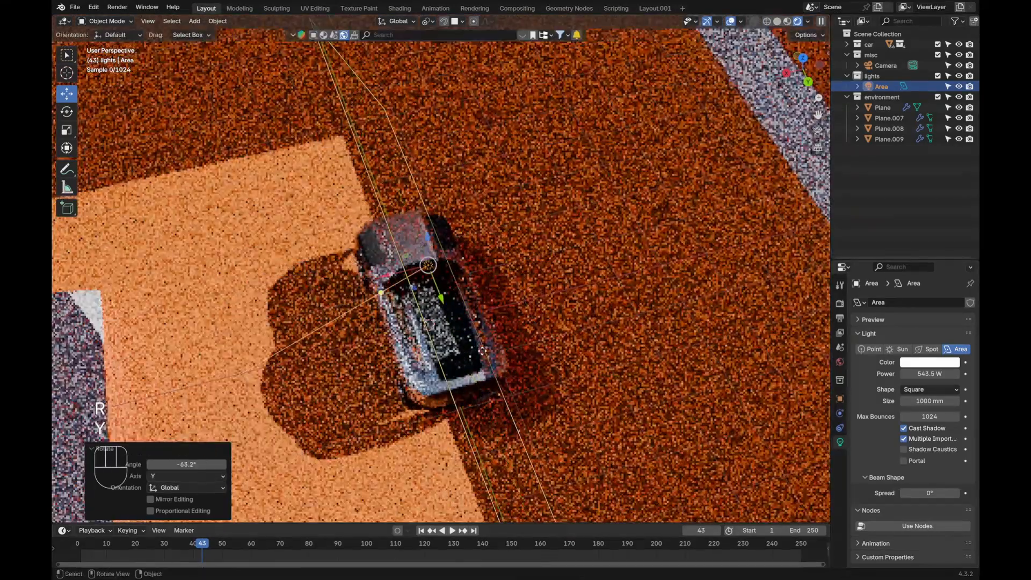
scroll(518, 310, "down", 3)
key("g")
key("x")
left_click(518, 310)
key("KP_0")
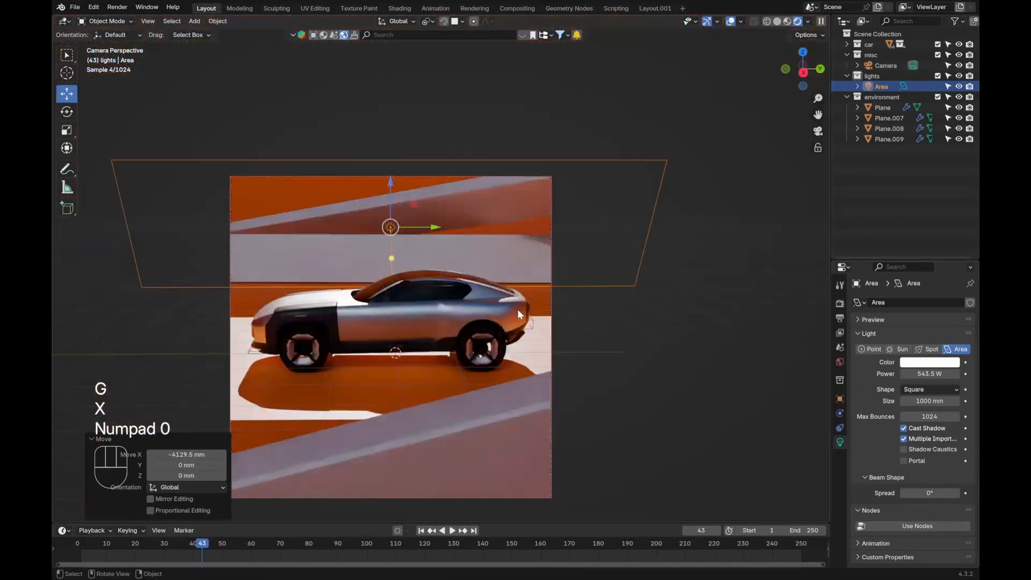
Step: Turn the area light around global Y toward the columns behind the car and move it up past the car's rear, outside the frame
key("r")
key("y")
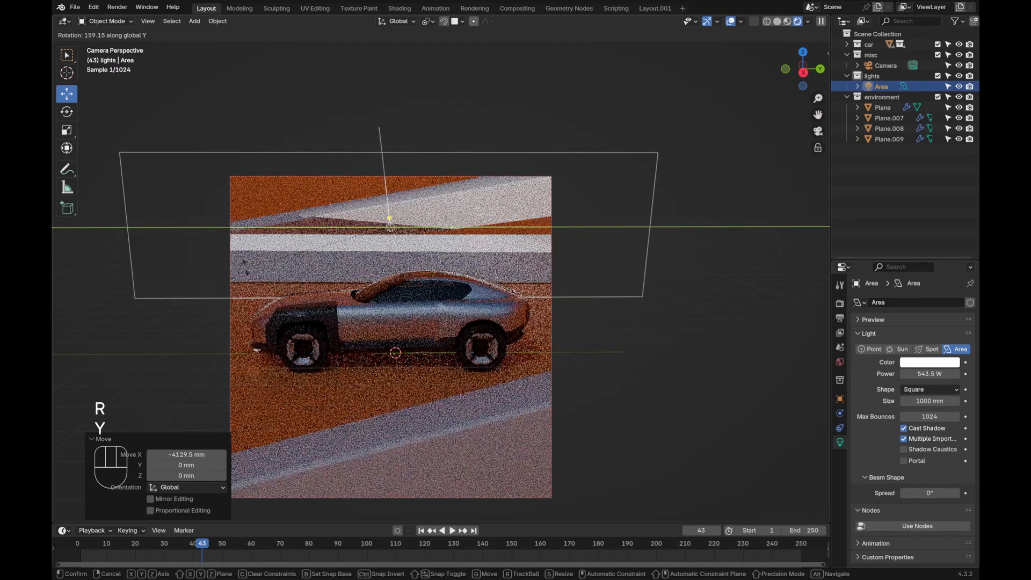
key("g")
left_click(578, 297)
Step: Rotate the area light about 41° around global Z and about -29° around its local Y axis
key("z")
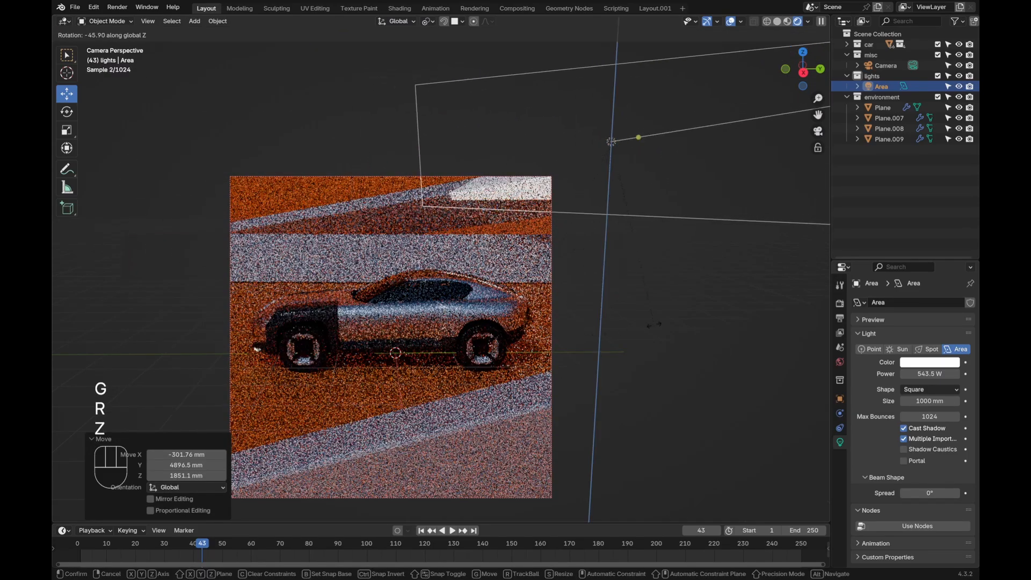
key("r")
key("x")
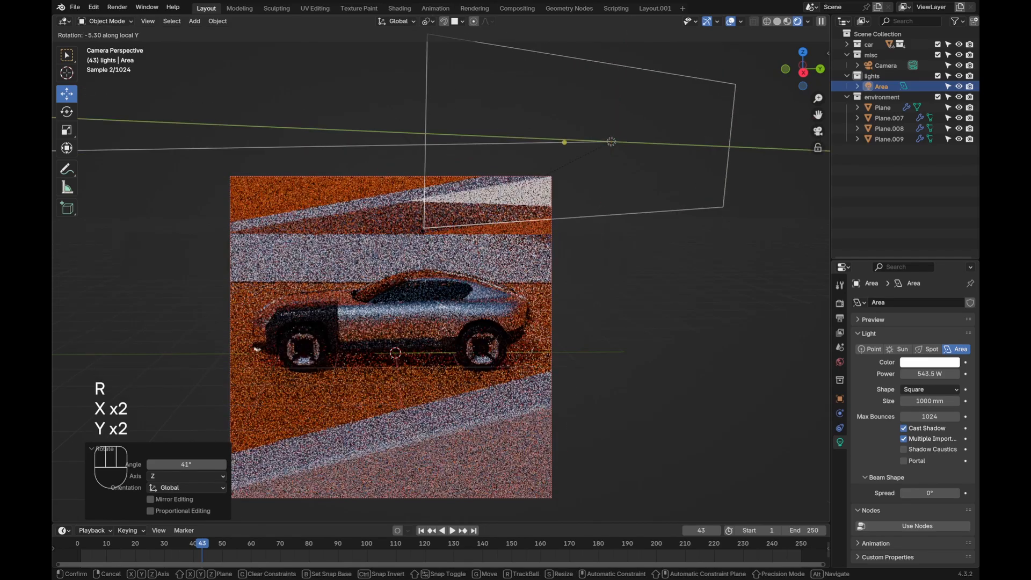
left_click(487, 287)
Step: Rotate the area light about 37° around global Z and move it about 1499 mm along Y
key("r")
key("z")
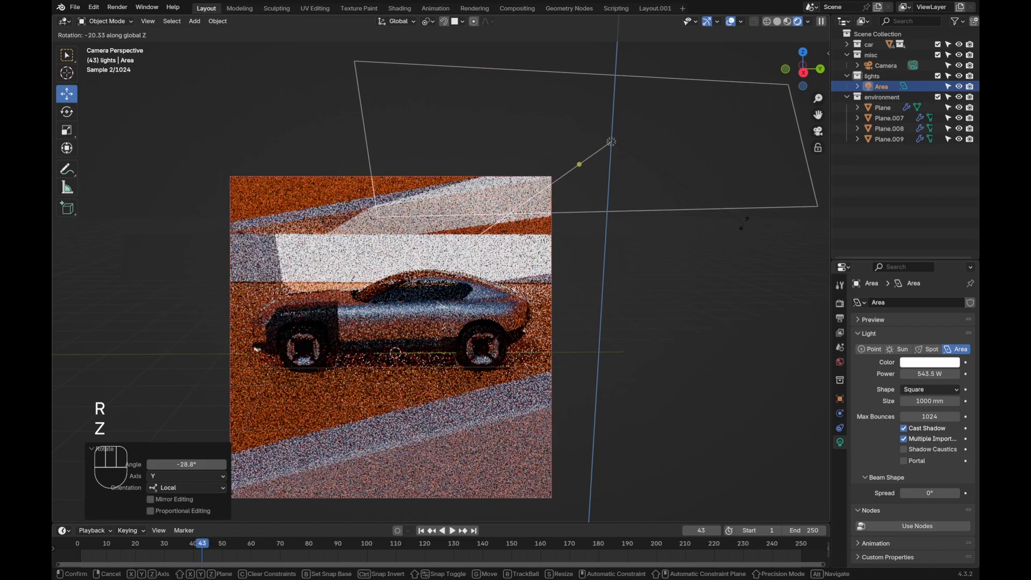
left_click(616, 354)
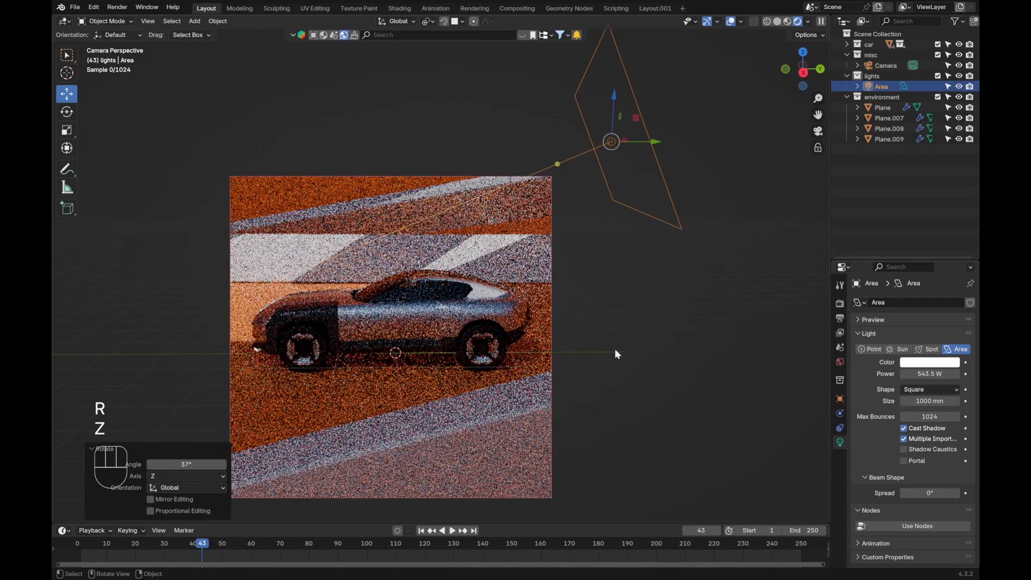
key("y")
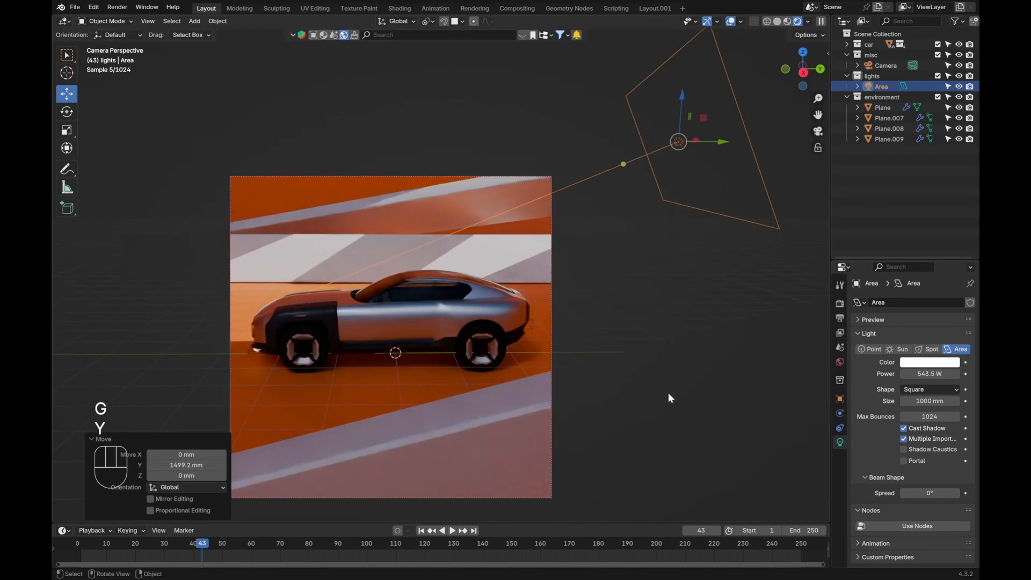
key("r")
key("z")
right_click(621, 384)
key("g")
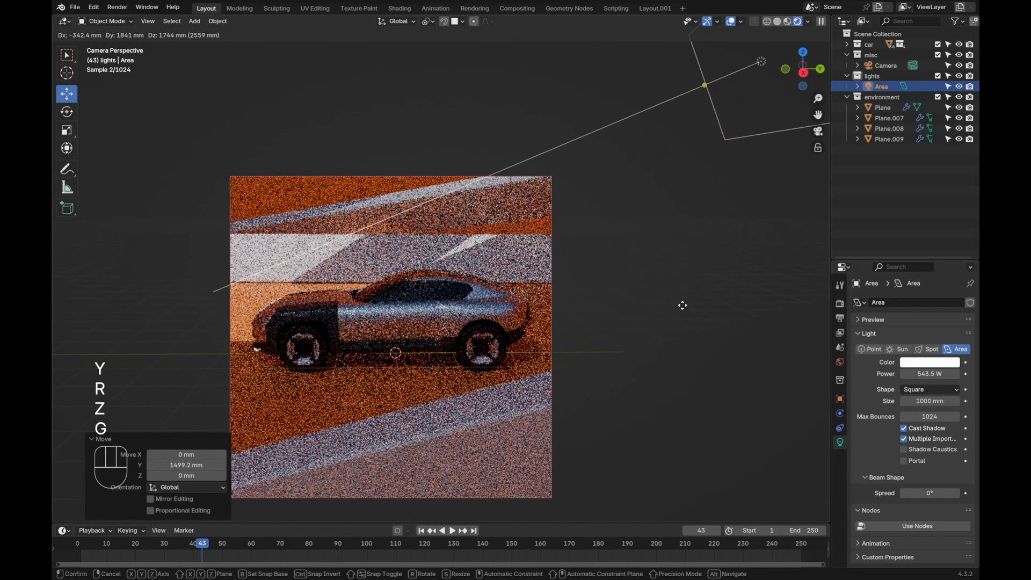
left_click(687, 337)
Step: Try sliding the upper column along its local Z axis in the camera view, and undo the move
middle_click_drag(688, 336, 666, 225)
left_click(676, 169)
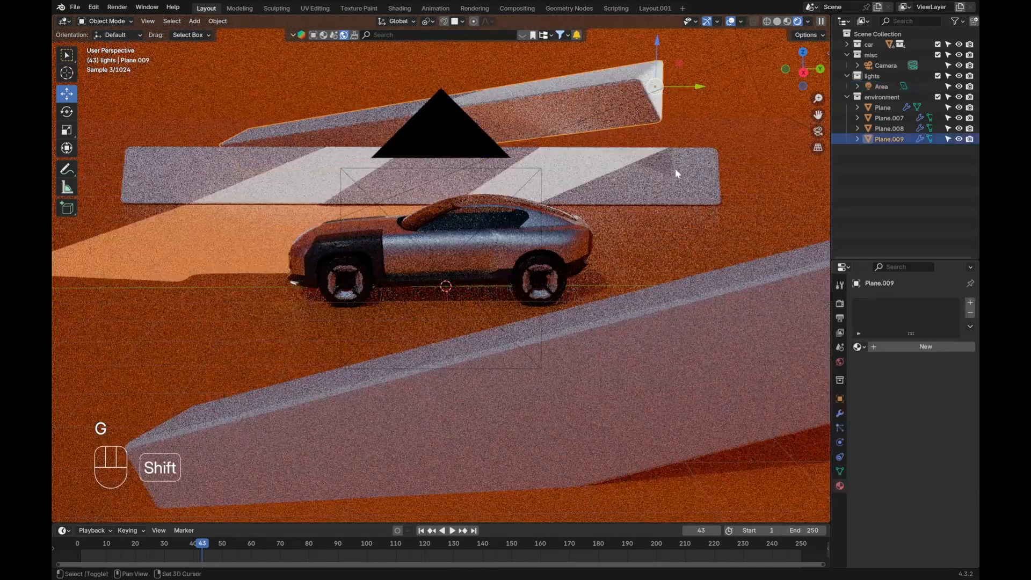
key("alt+a")
middle_click_drag(675, 169, 607, 184, "shift")
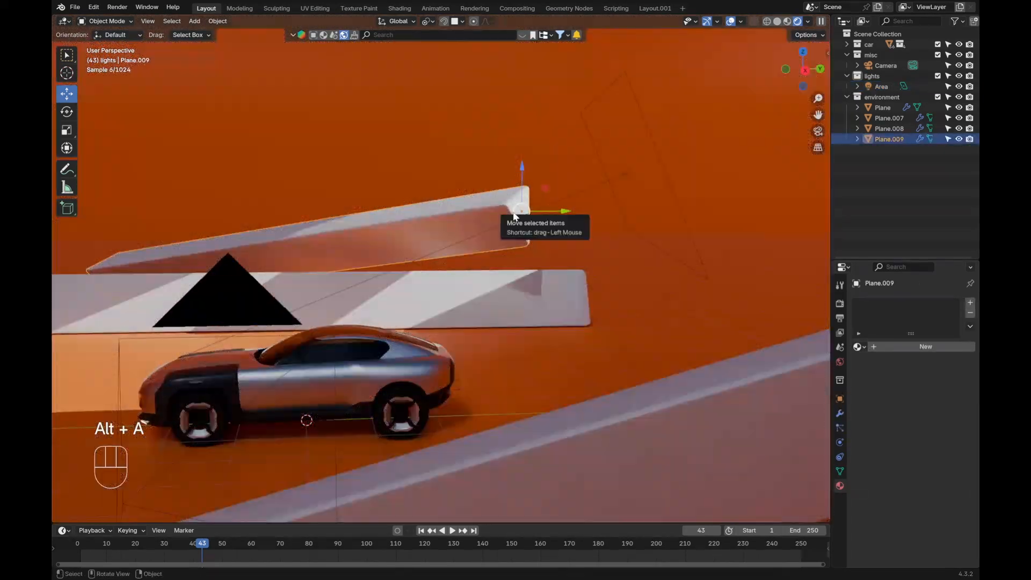
key("KP_0")
key("g")
key("z")
key("z")
left_click(497, 265)
key("alt+a")
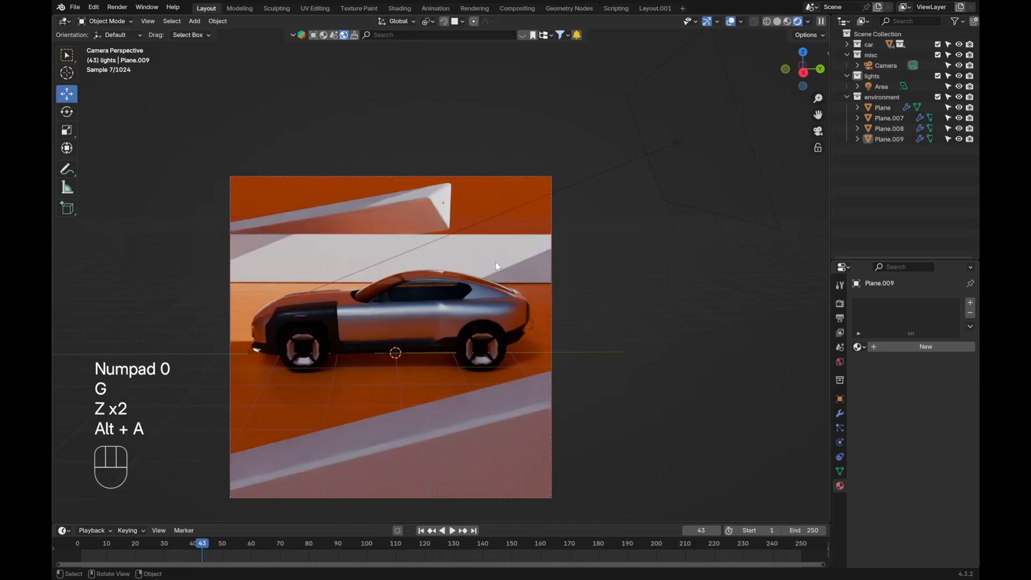
middle_click_drag(497, 265, 496, 237, "ctrl")
key("ctrl+z")
key("ctrl+z")
key("alt+a")
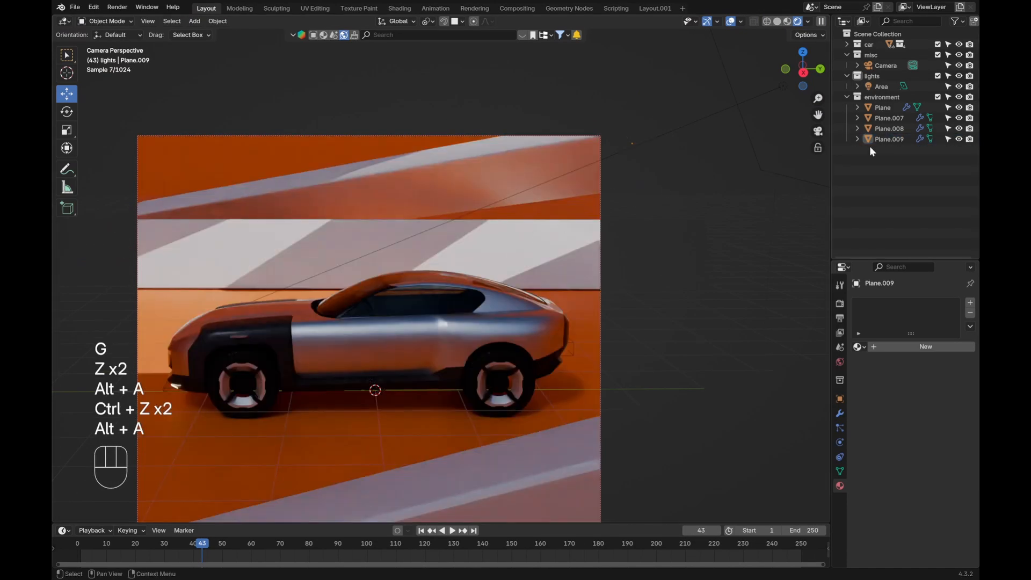
Step: Select the area light and rotate it about 47° around global Z so it lights the car and floor
left_click(882, 87)
scroll(647, 196, "down", 4)
key("r")
key("z")
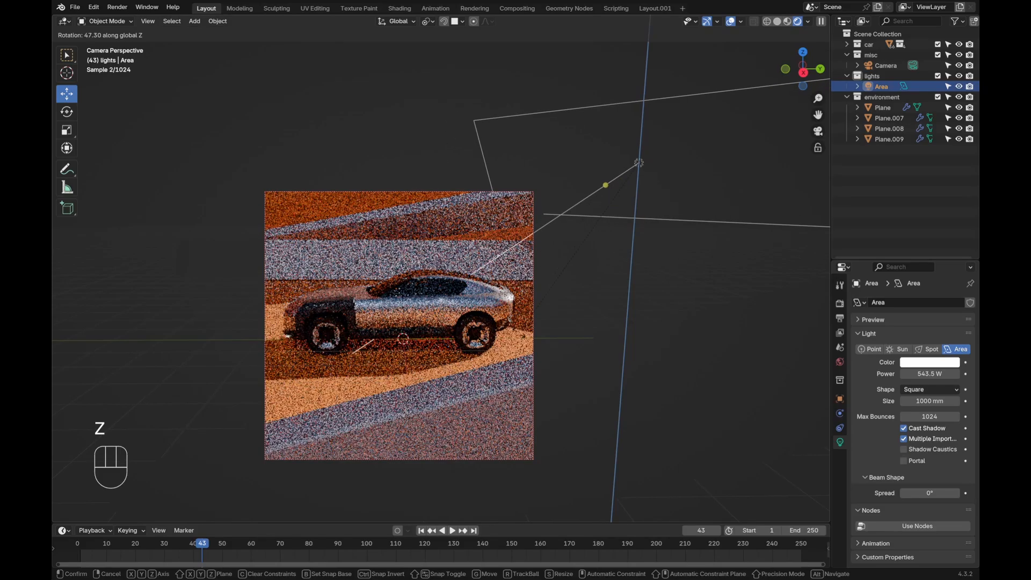
left_click(556, 363)
Step: Move the area light about -2267 mm along X, -537 mm along Y, and another 573 mm along X
key("g")
key("x")
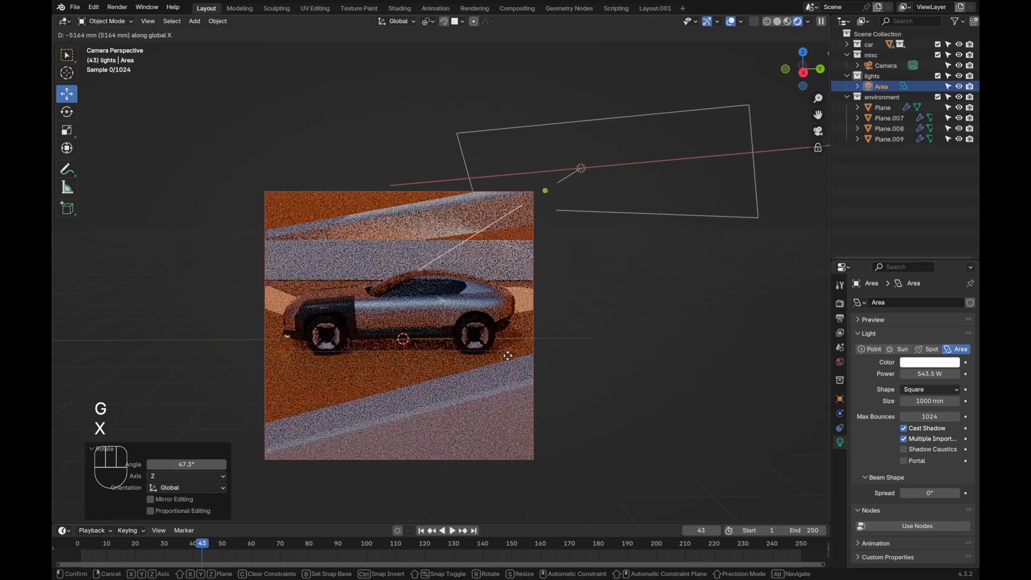
left_click(529, 352)
key("g")
key("y")
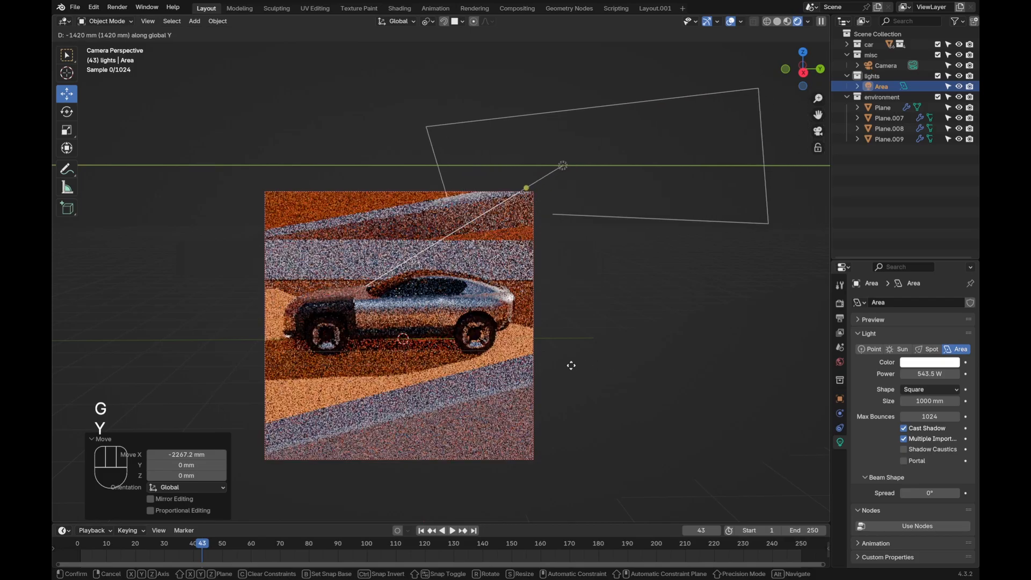
left_click(596, 356)
key("g")
key("x")
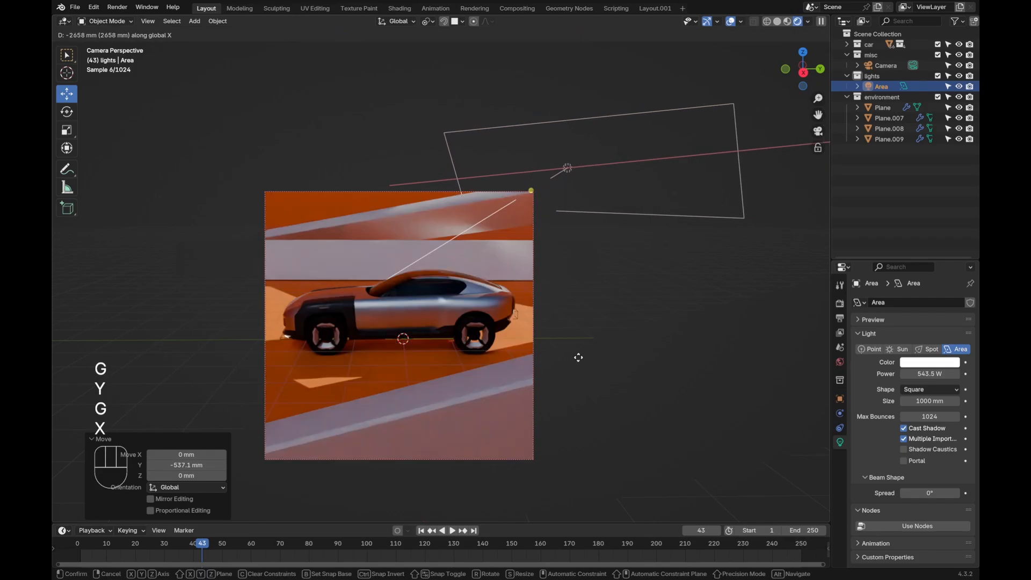
left_click(596, 360)
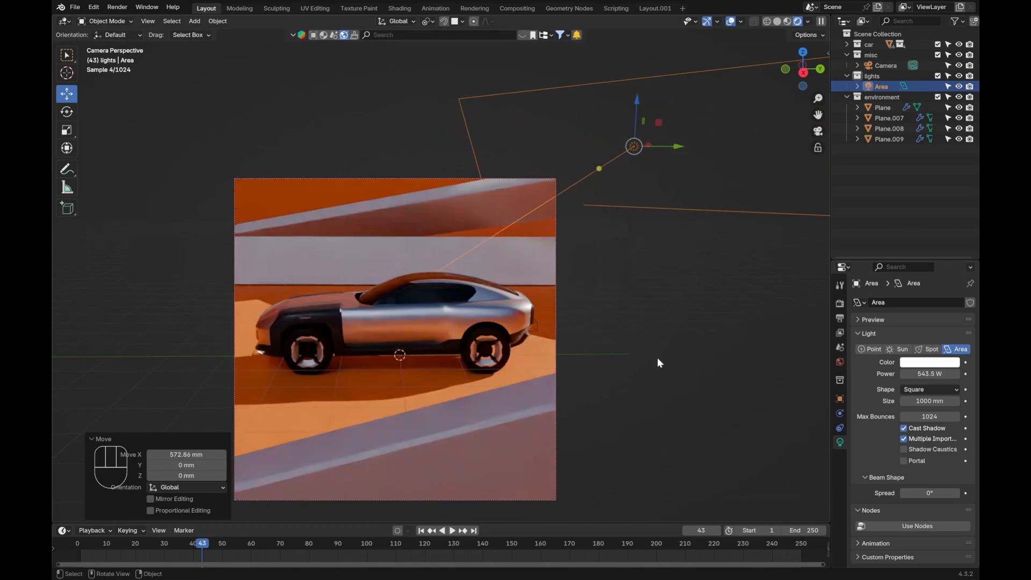
Step: Move the area light about -11137 mm along Y to the car's front side and rotate it 113° around global Z
key("r")
key("z")
left_click(672, 349)
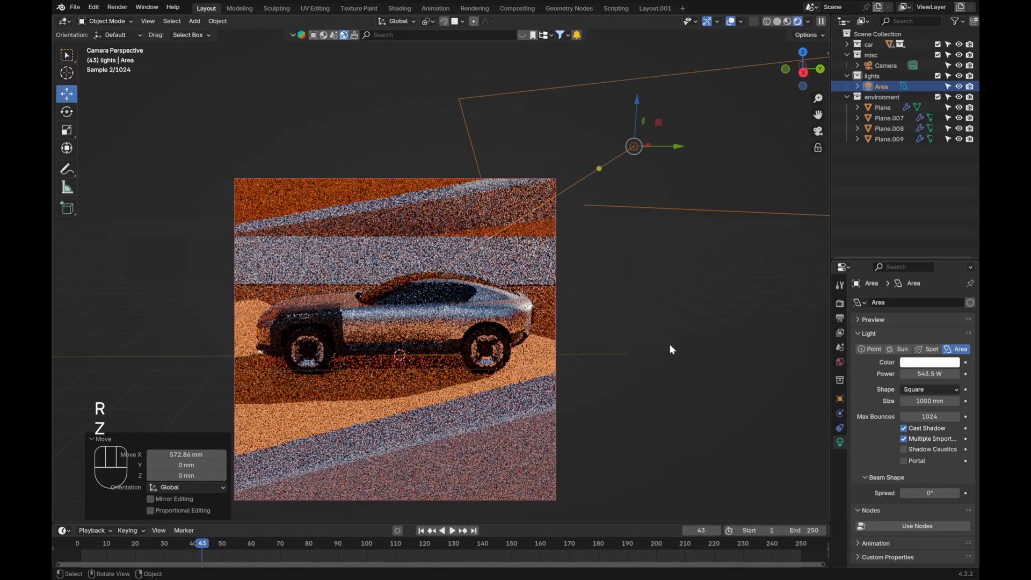
key("g")
key("y")
left_click(355, 248)
key("r")
key("z")
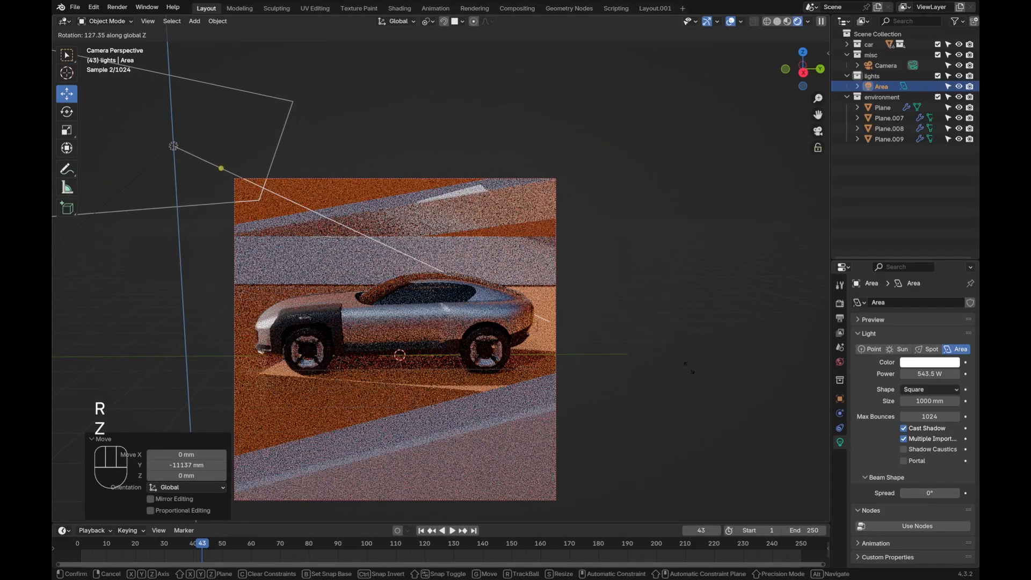
left_click(811, 386)
Step: Scale the area light by about 2.434 along its local Y axis and rotate it about 19.1° around global Z
key("s")
key("x")
key("x")
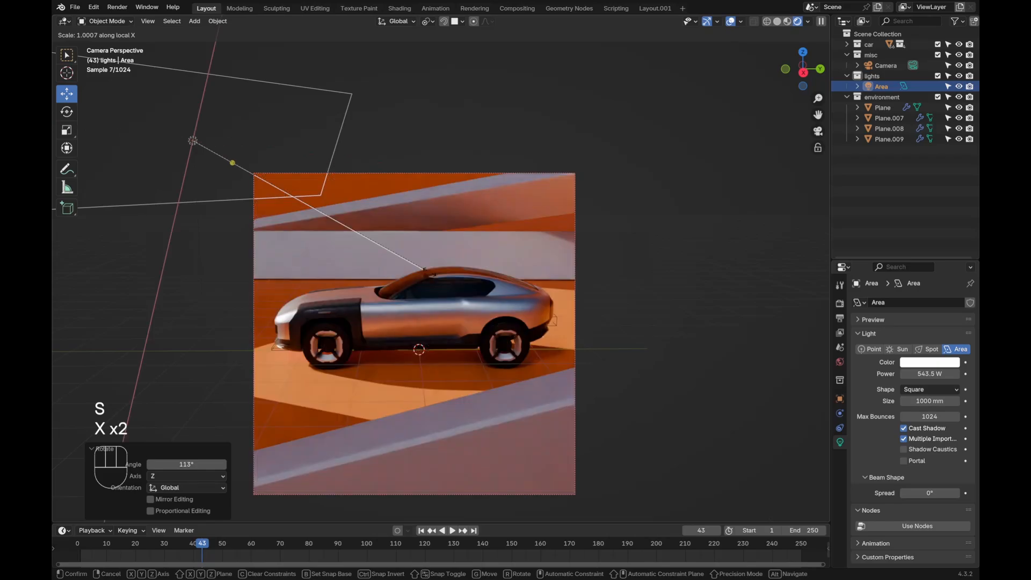
key("y")
key("y")
left_click(524, 238)
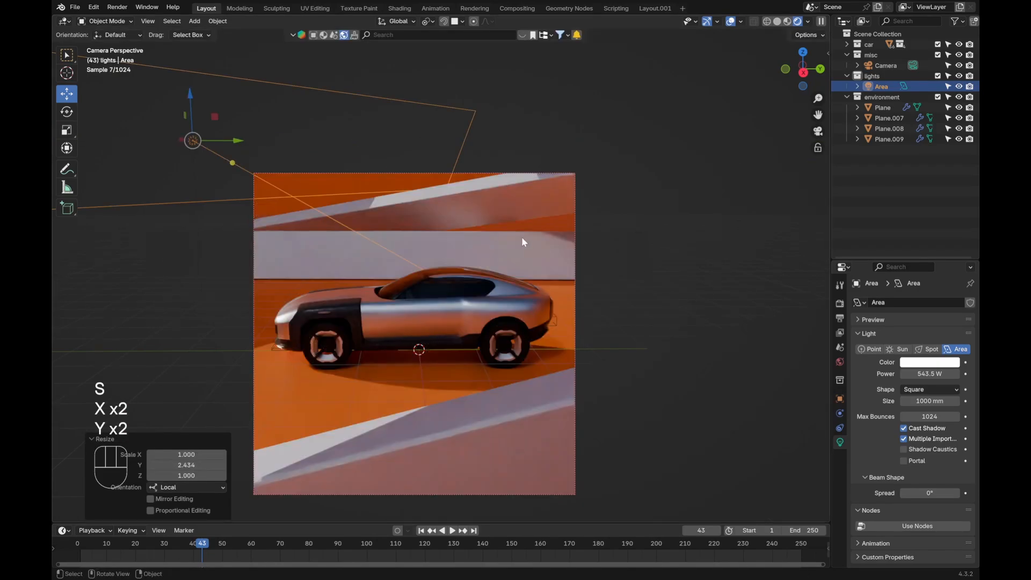
key("r")
key("z")
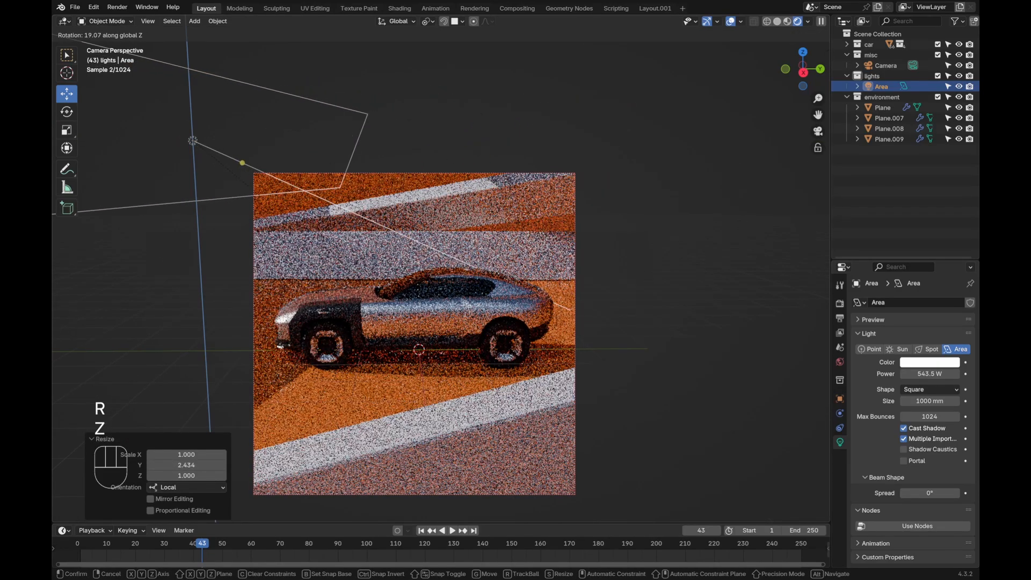
left_click(367, 178)
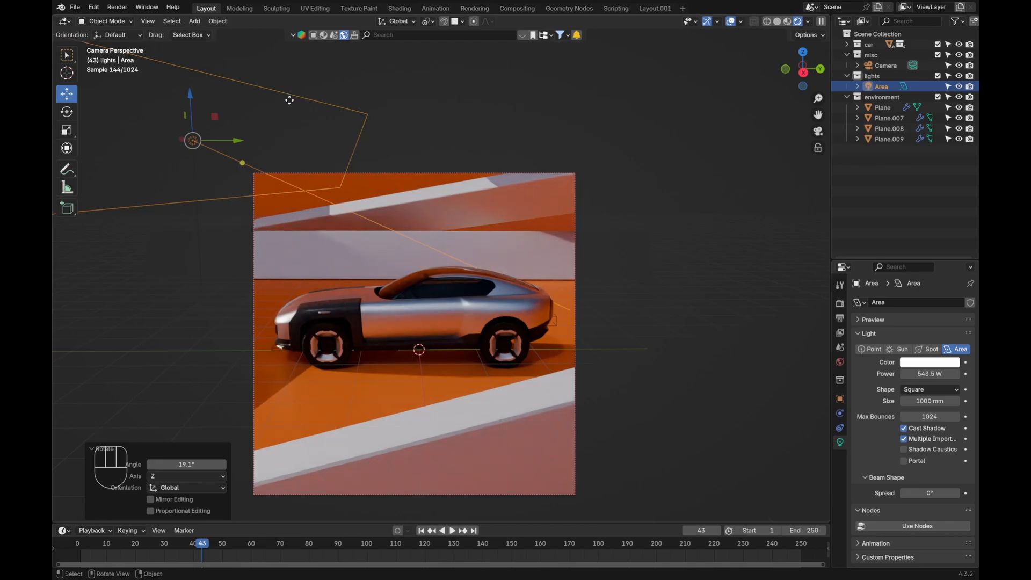
Step: Sketch annotation strokes over the camera view along the light directions and the lower column
left_click(67, 169)
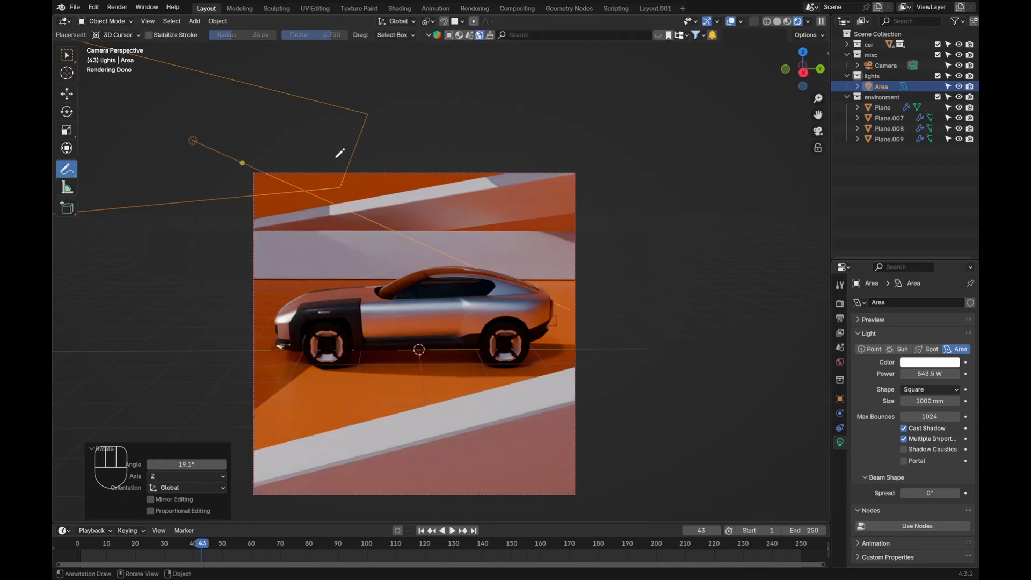
left_click_drag(338, 171, 397, 318)
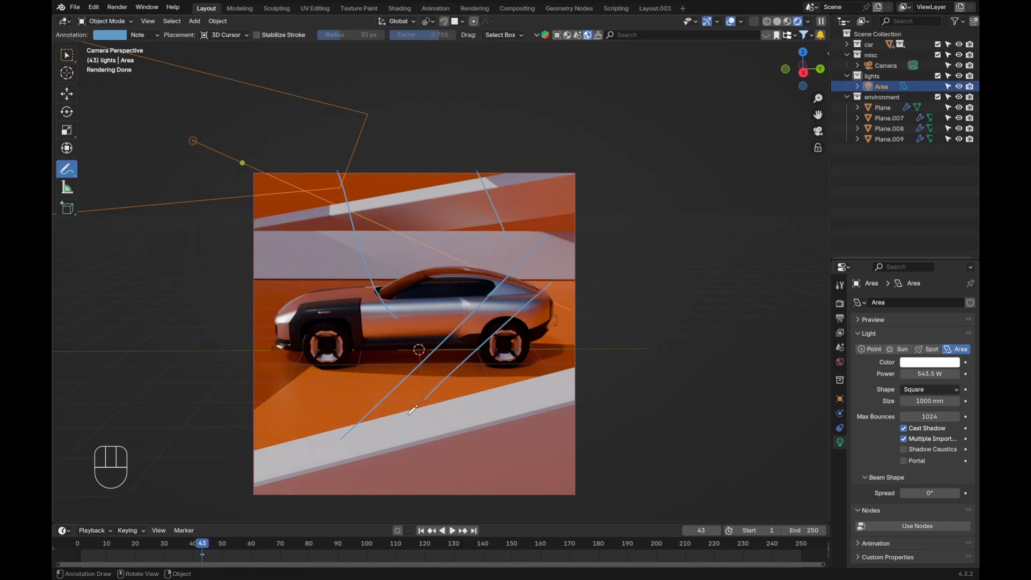
left_click_drag(566, 372, 274, 446)
left_click_drag(220, 476, 587, 350)
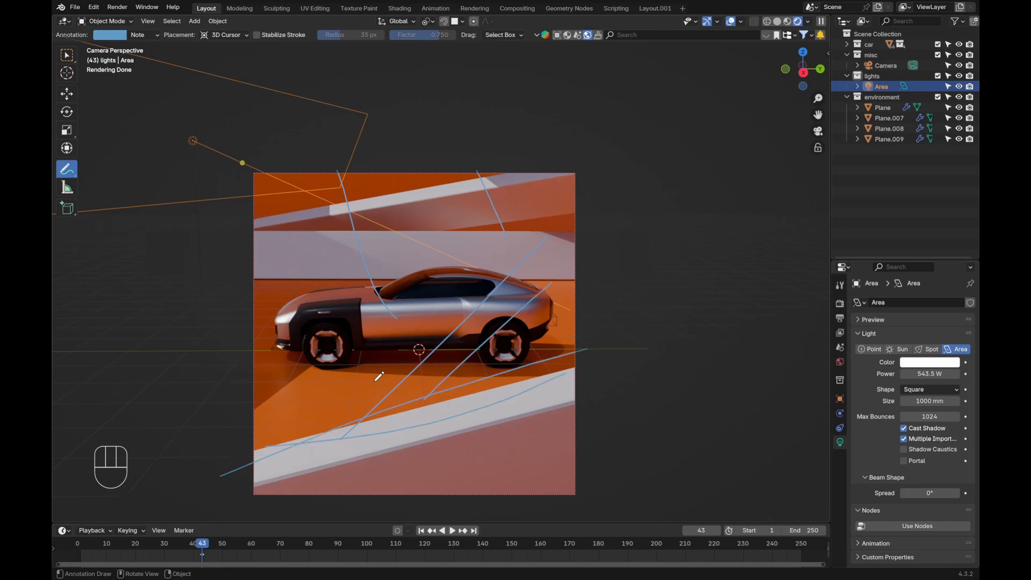
left_click(74, 96)
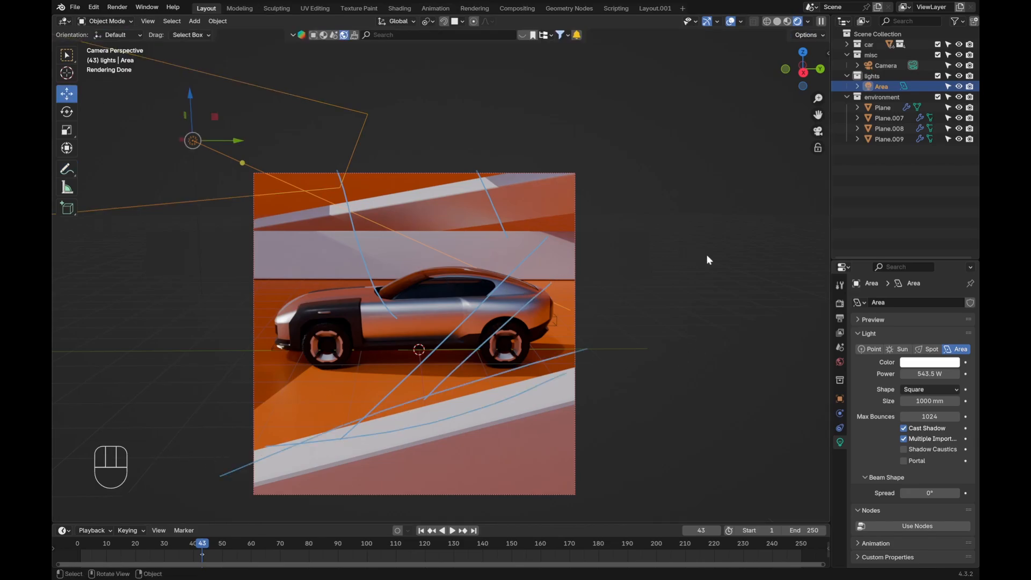
Step: Remove the annotation strokes from the scene
key("n")
left_click(825, 105)
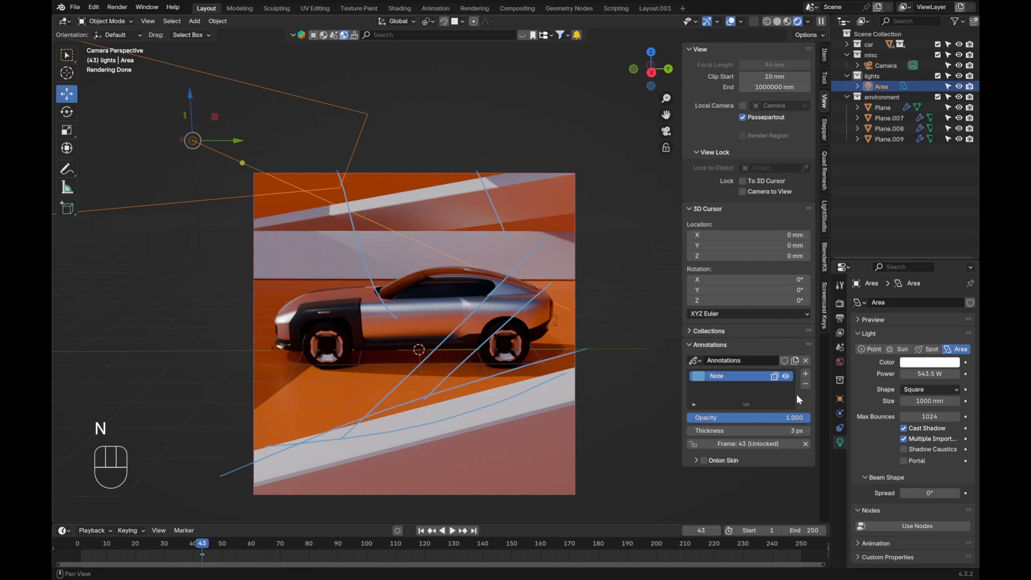
left_click(805, 360)
Step: Select the lower column in the foreground and set its Bevel modifier to 5 segments
key("alt+a")
left_click(385, 209)
key("alt+a")
middle_click_drag(471, 289, 481, 266, "shift")
scroll(482, 266, "up", 1)
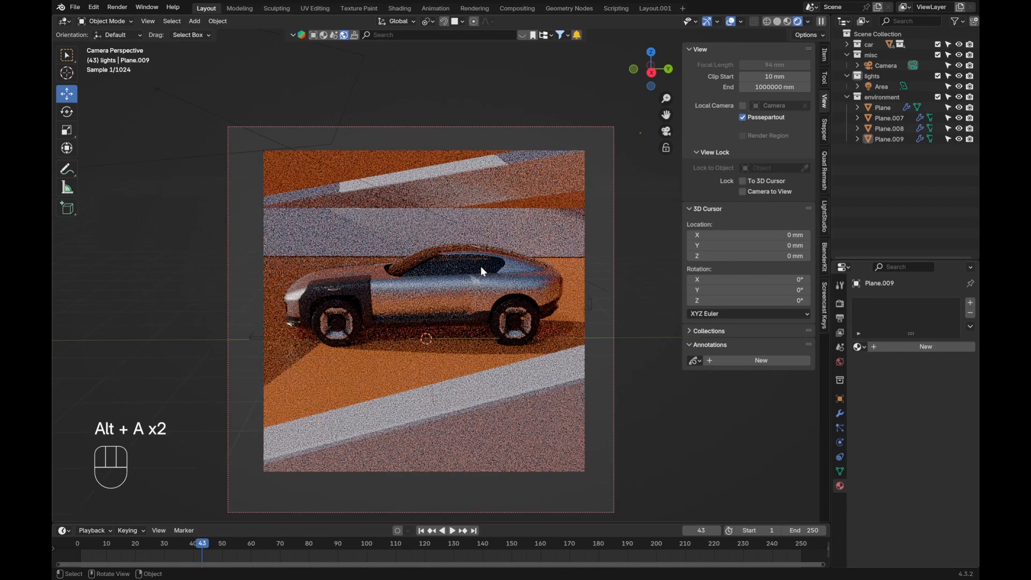
key("alt+a")
left_click(524, 434)
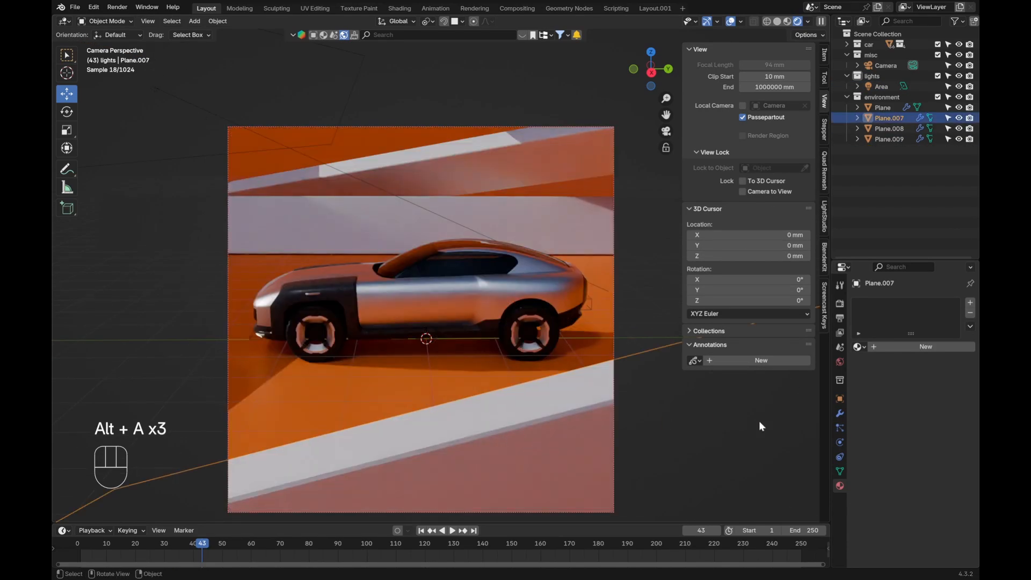
left_click(838, 413)
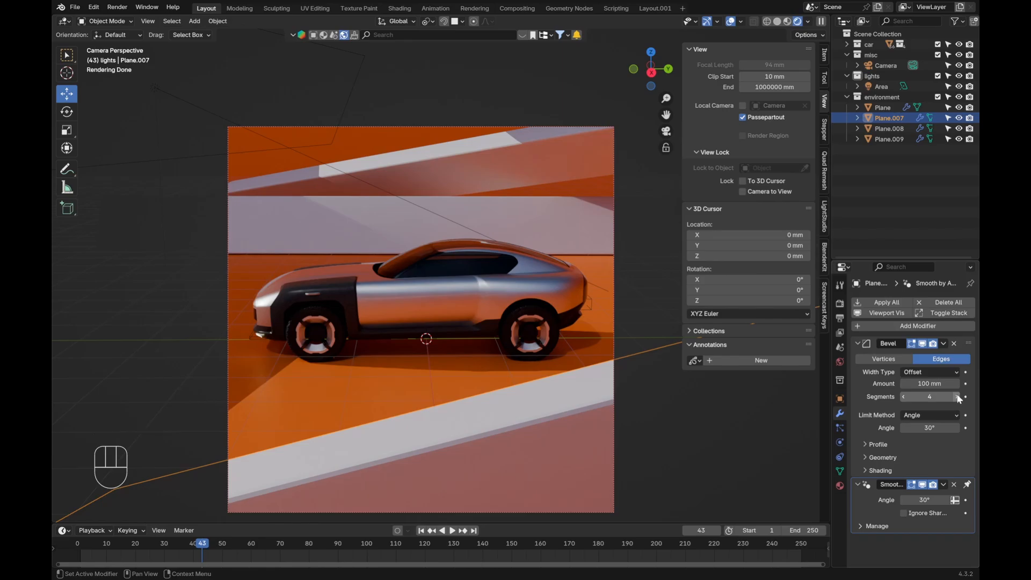
left_click(958, 397)
Step: Apply Shade Auto Smooth at 30° to the lower column and set its bevel to 6 segments
scroll(395, 295, "up", 4)
middle_click_drag(530, 437, 435, 250, "shift")
scroll(435, 250, "up", 4)
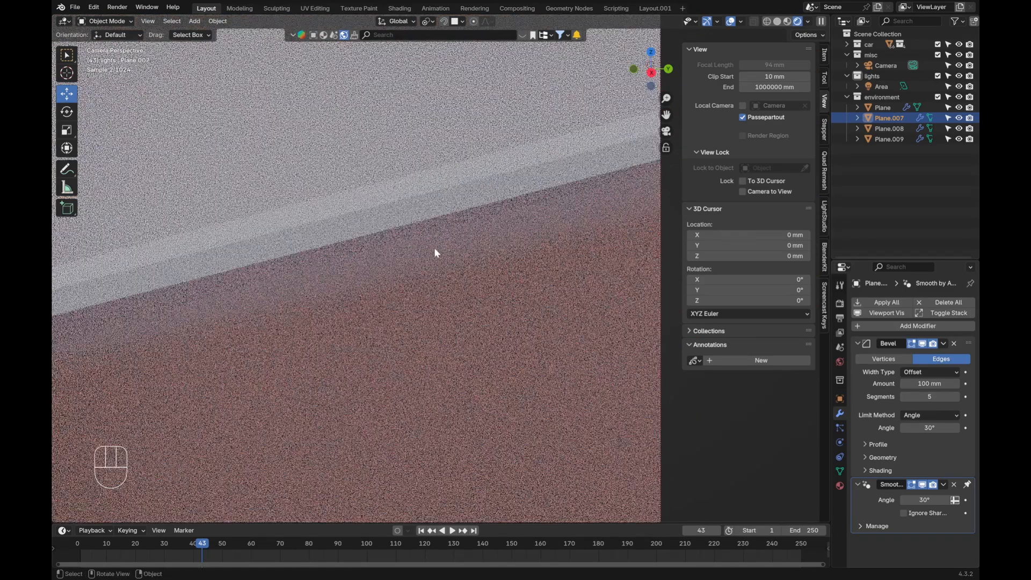
right_click(472, 262)
left_click(472, 264)
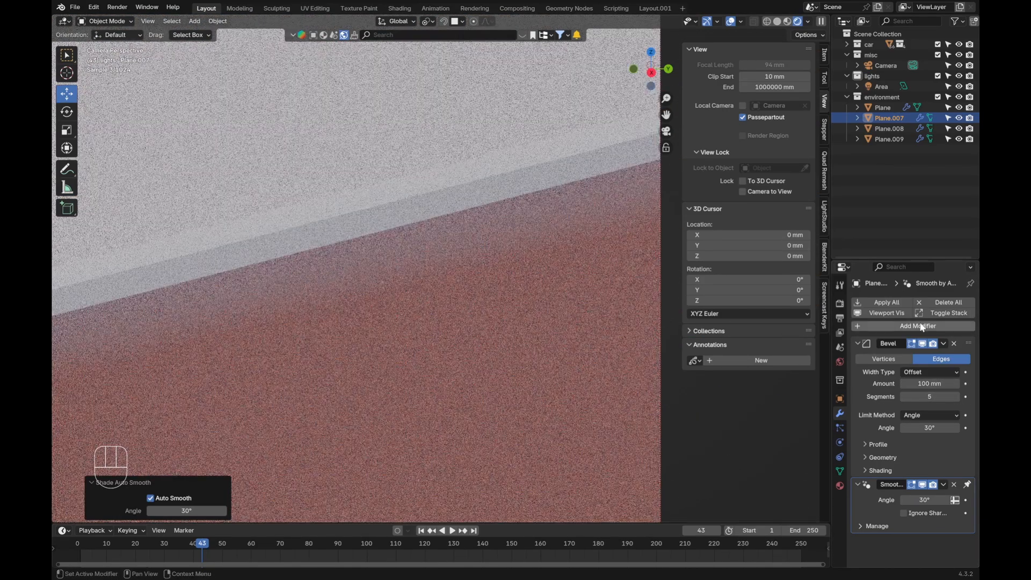
left_click(958, 397)
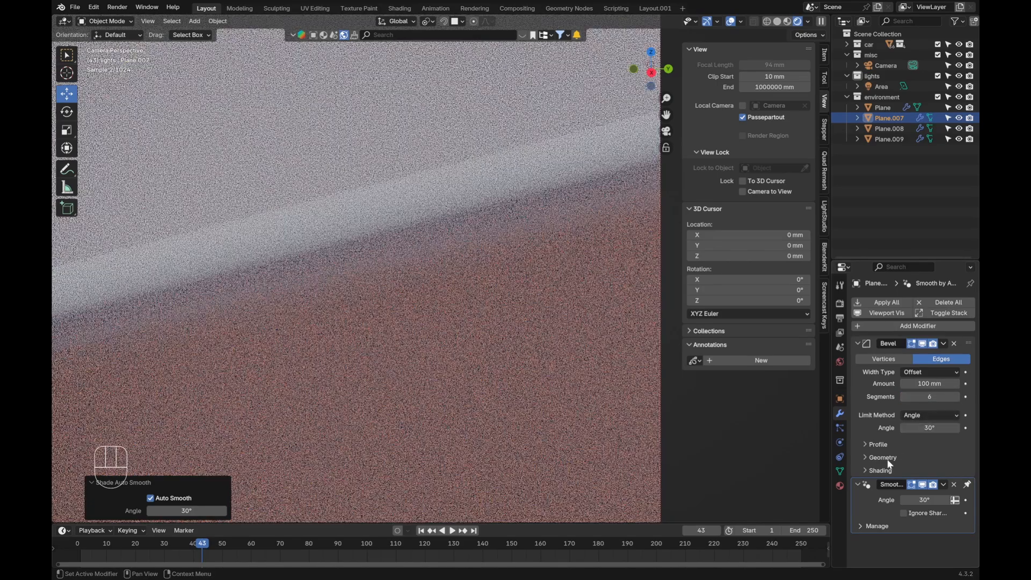
scroll(285, 263, "down", 16)
key("alt+a")
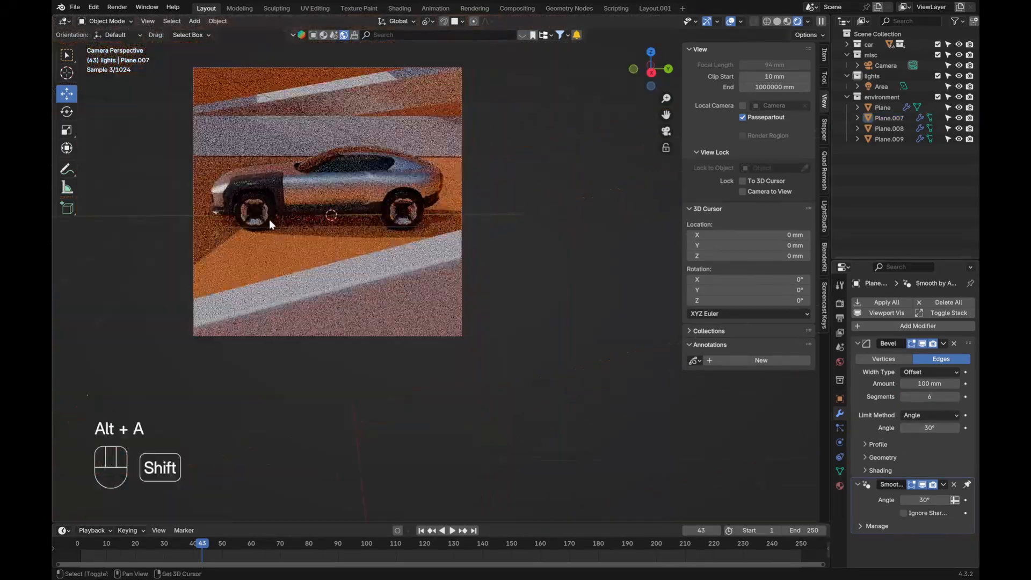
Step: Give the upper column a new material with the orange-yellow base color #E79900
middle_click_drag(269, 219, 341, 306, "shift")
scroll(344, 300, "up", 2)
left_click(329, 172)
key("alt+a")
middle_click_drag(328, 175, 398, 223, "shift")
left_click(840, 485)
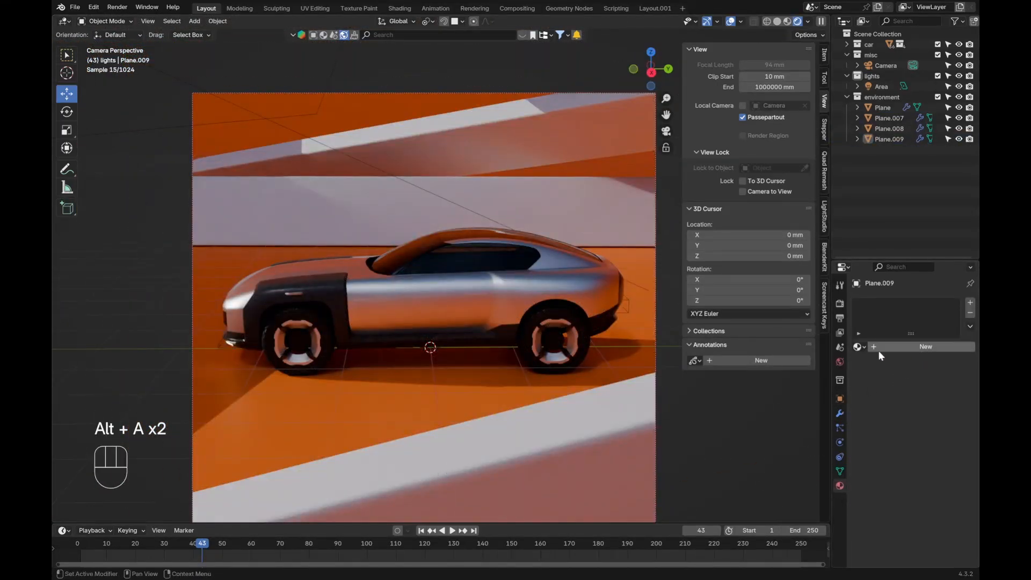
left_click(897, 346)
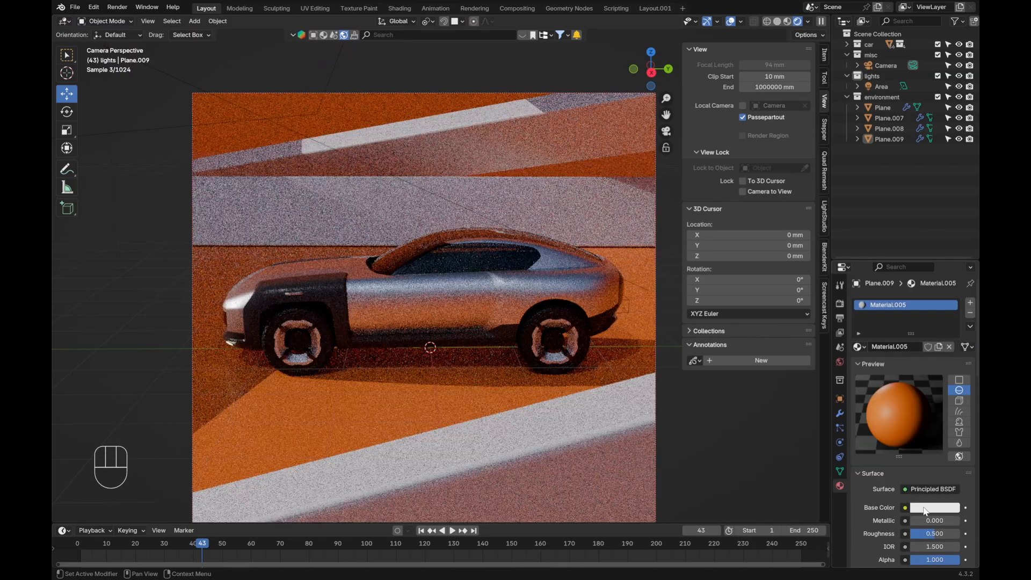
scroll(926, 511, "down", 4)
left_click(929, 420)
left_click(887, 329)
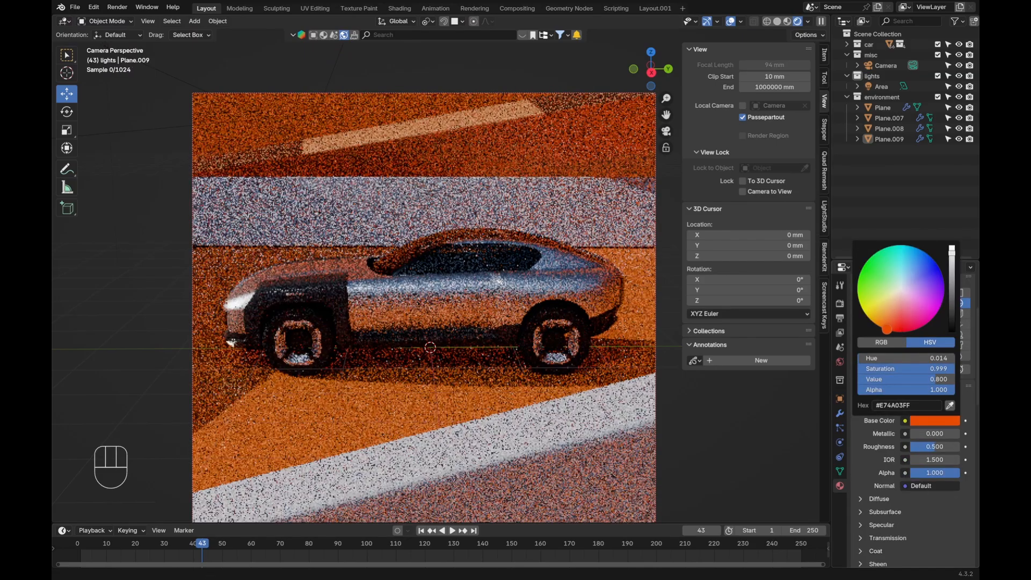
left_click_drag(887, 330, 879, 326)
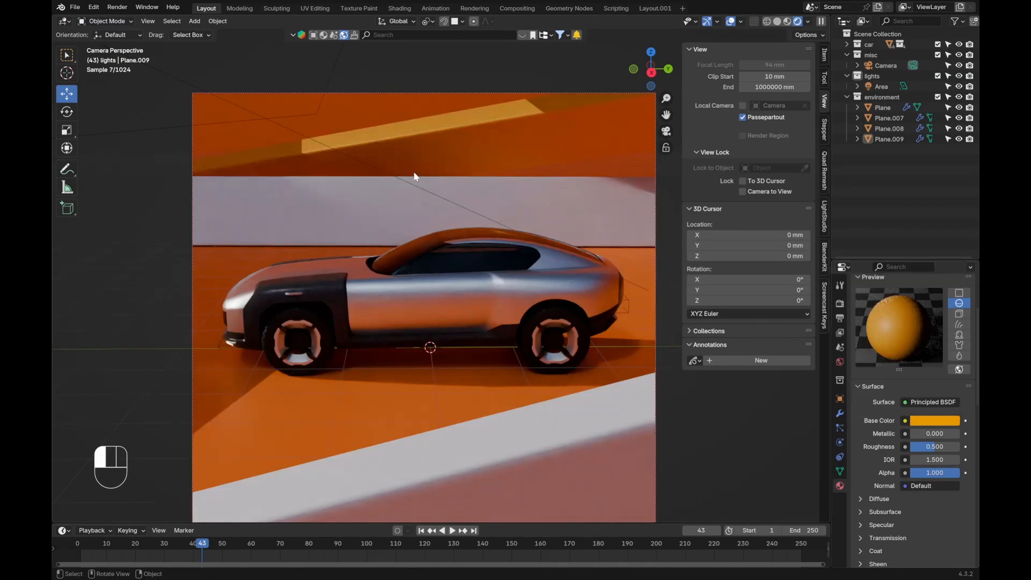
Step: Link the upper column's orange-yellow material to the lower column and the column behind the car
left_click(391, 203)
left_click(472, 434, "shift")
left_click(358, 172, "shift")
left_click(377, 137, "shift")
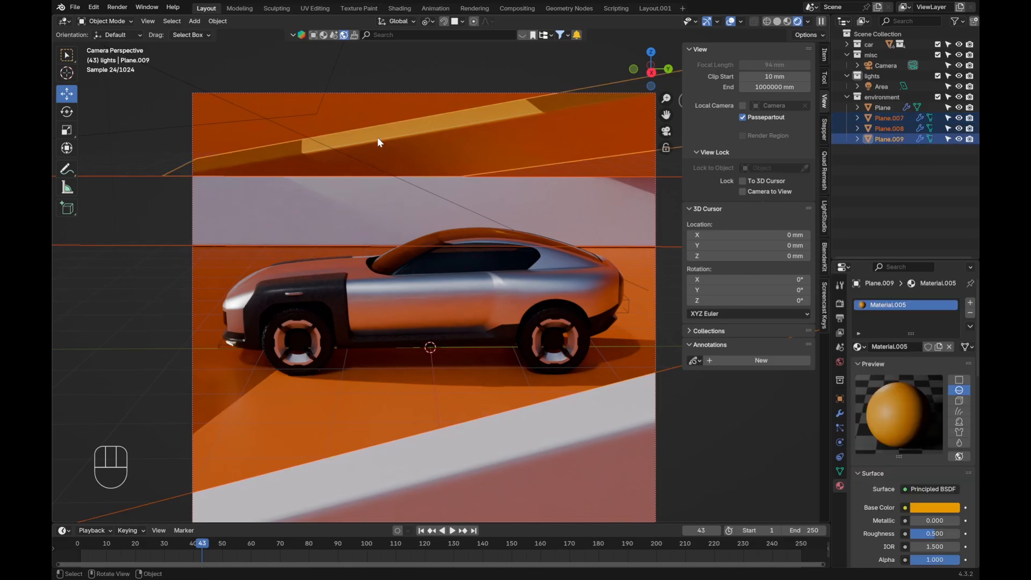
key("ctrl+l")
left_click(379, 137)
key("alt+a")
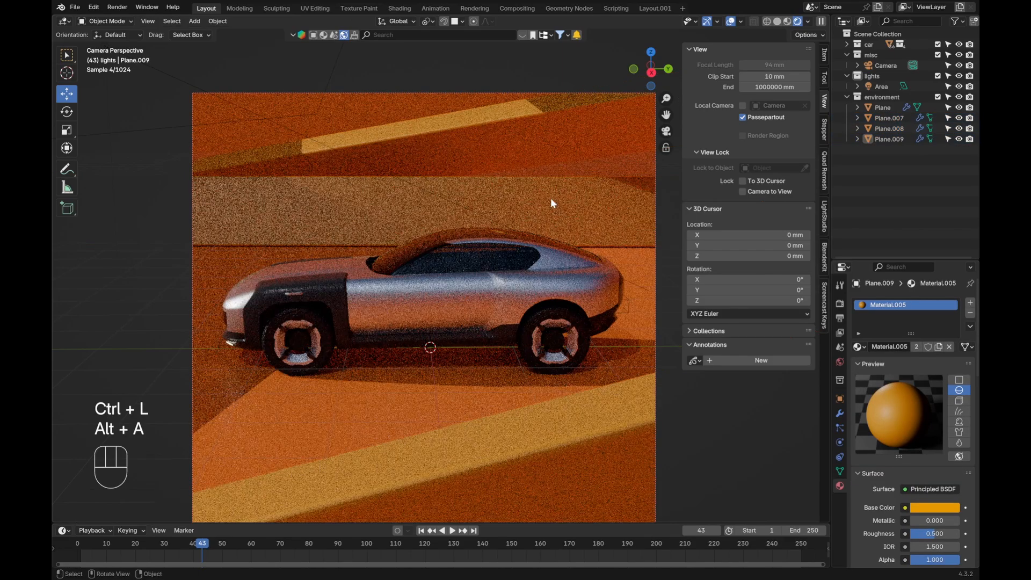
scroll(538, 279, "down", 2)
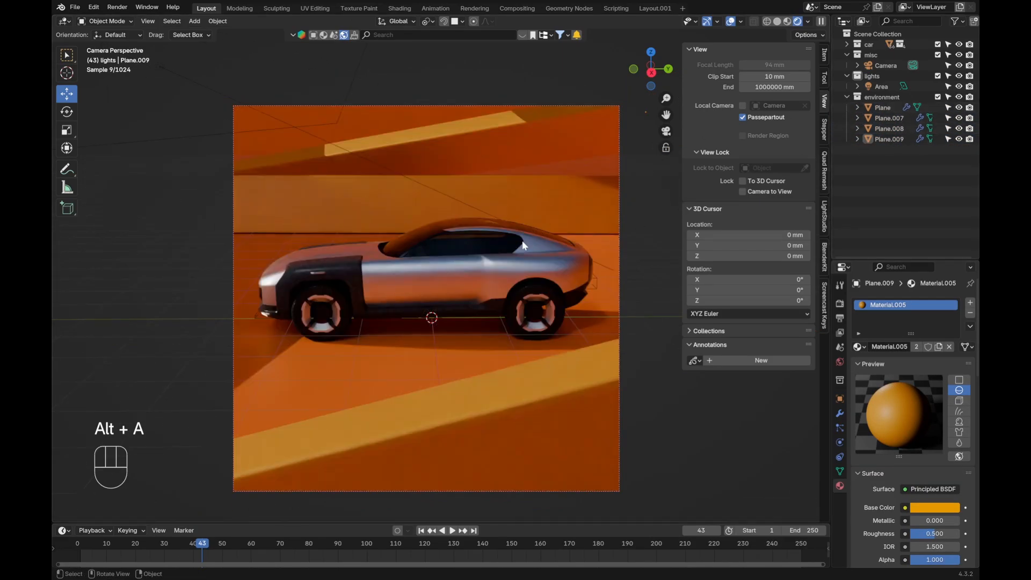
left_click(508, 397)
key("alt+a")
left_click(944, 508)
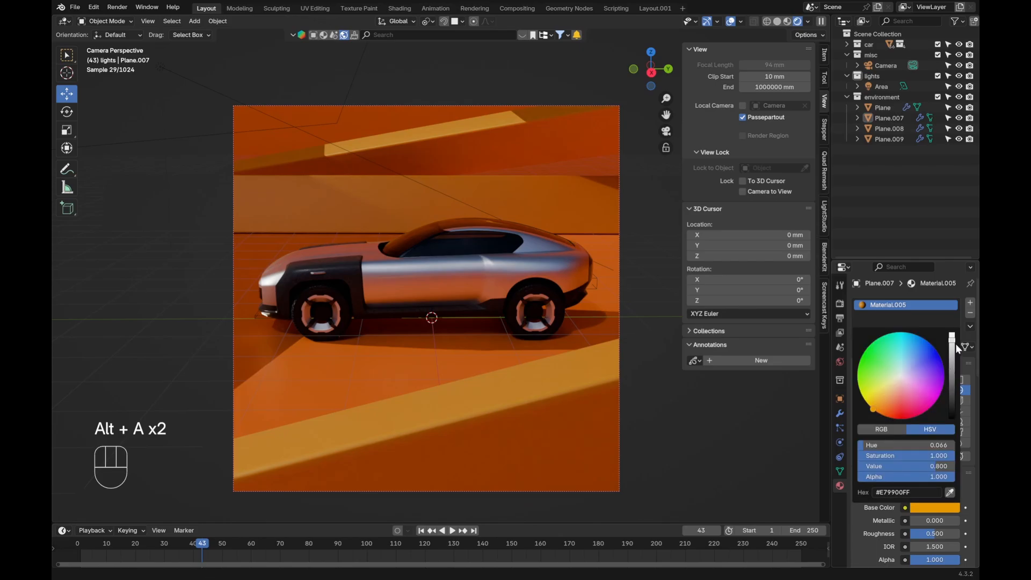
Step: Try an orange-yellow base color on the car body's metallic material, and undo the color change
left_click(504, 293)
key("alt+a")
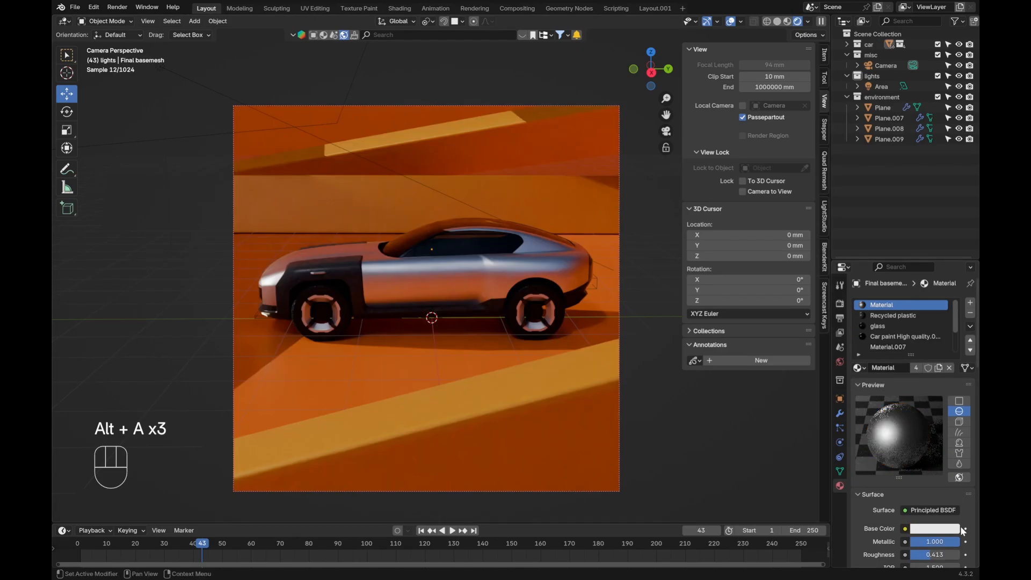
left_click(914, 532)
left_click_drag(894, 421, 869, 426)
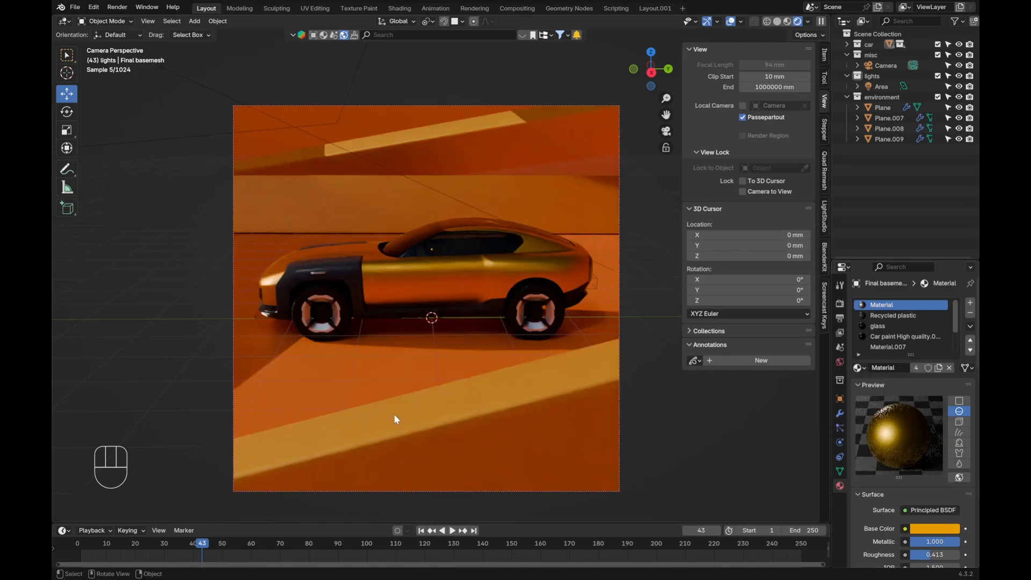
key("alt+a")
key("alt+a")
key("ctrl+z")
key("ctrl+z")
key("ctrl+z")
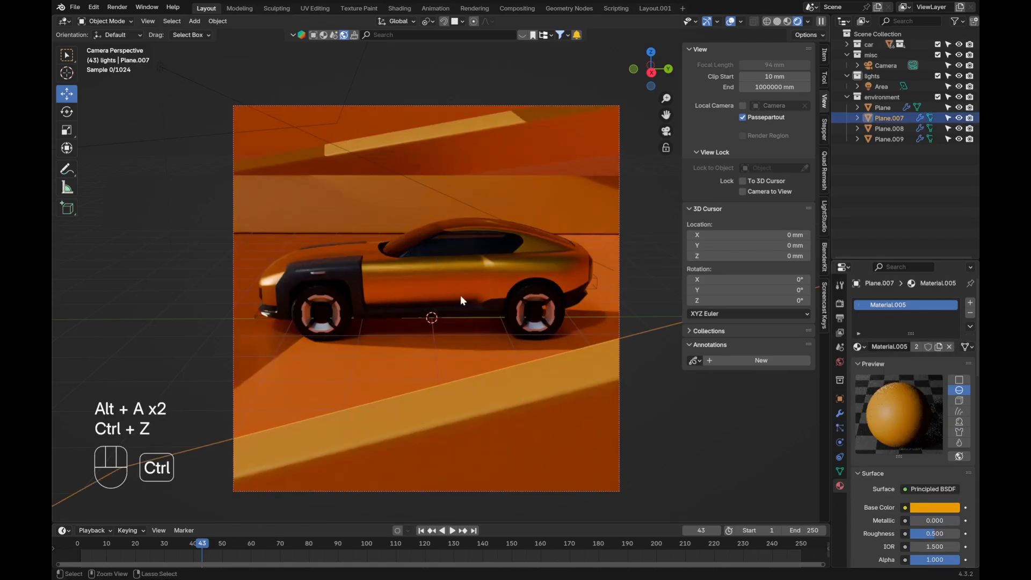
Step: Raise the roughness of the car body's metallic material to about 0.5
key("alt+a")
scroll(910, 487, "down", 5)
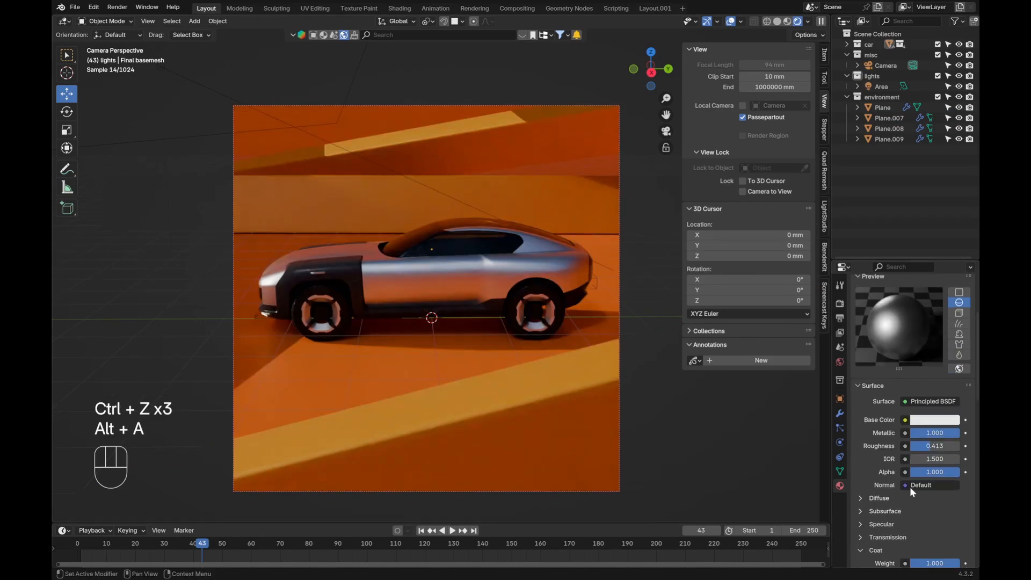
left_click_drag(923, 446, 937, 445)
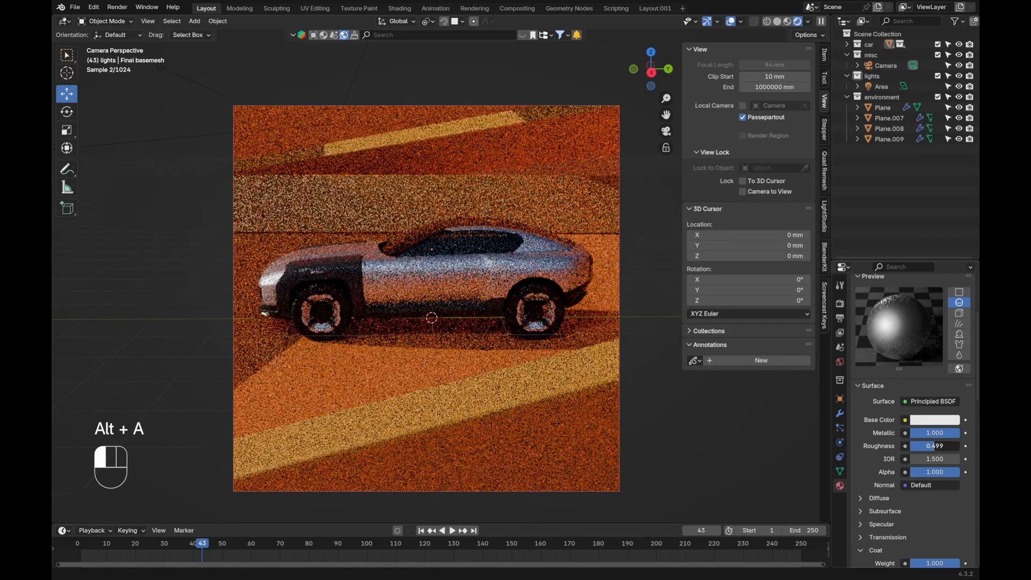
key("alt+a")
Step: Change the columns' shared orange-yellow material to a near-white base color
left_click(351, 195)
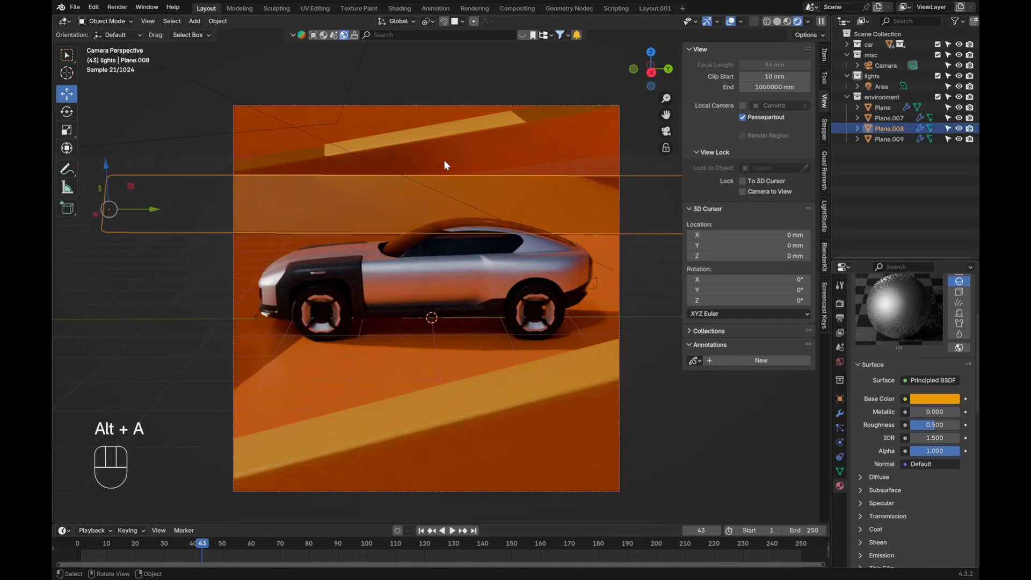
left_click(933, 402)
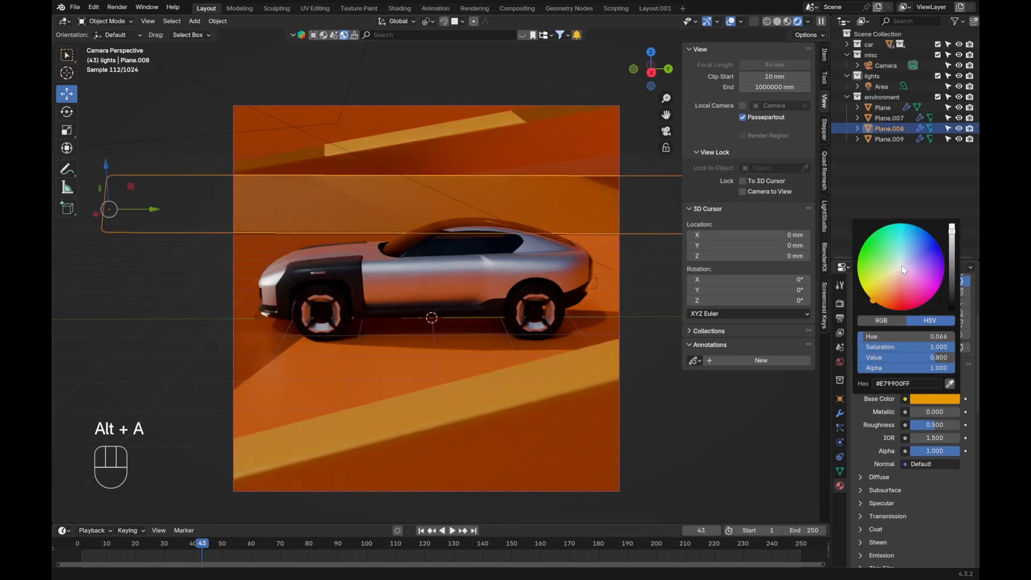
left_click(901, 265)
key("alt+a")
left_click(392, 192)
key("alt+a")
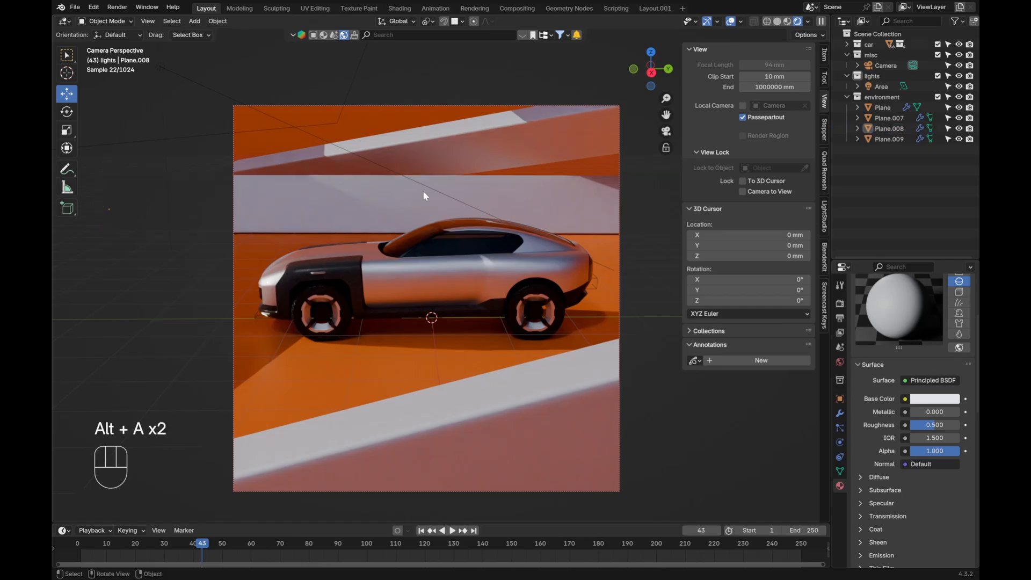
Step: Try a Metallic value of about 0.25 on the columns' near-white material
middle_click_drag(441, 197, 433, 218, "shift")
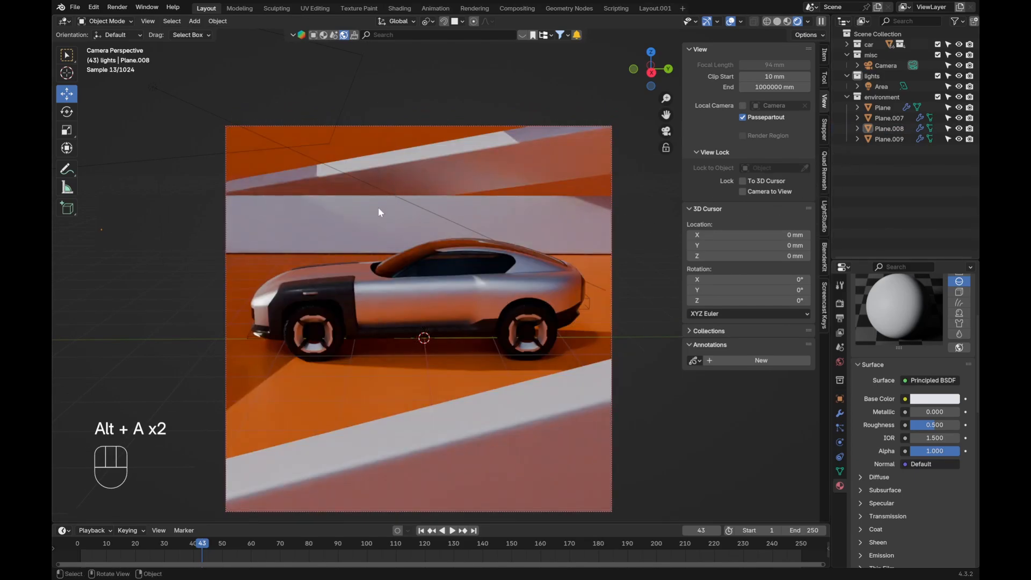
mouse_move(939, 428)
left_mouse_down()
mouse_move(911, 428)
mouse_move(939, 427)
left_mouse_up()
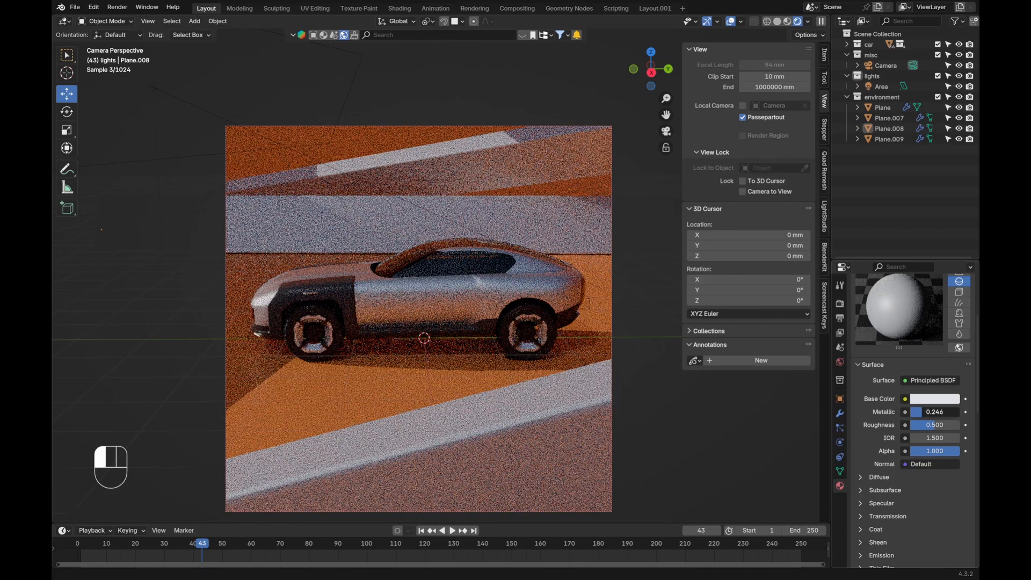
key("alt+a")
left_click(882, 86)
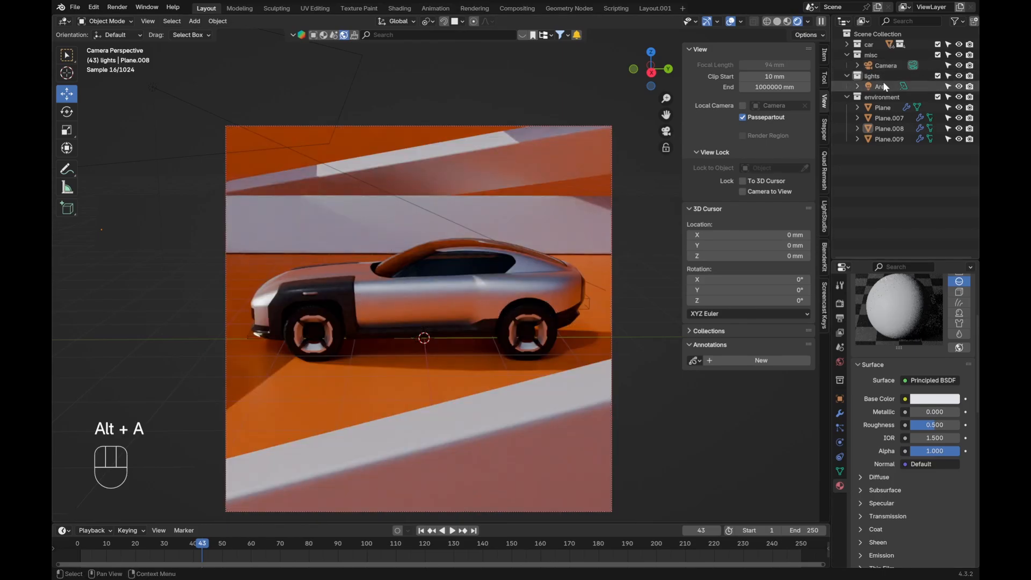
scroll(564, 182, "down", 3)
scroll(469, 211, "up", 1)
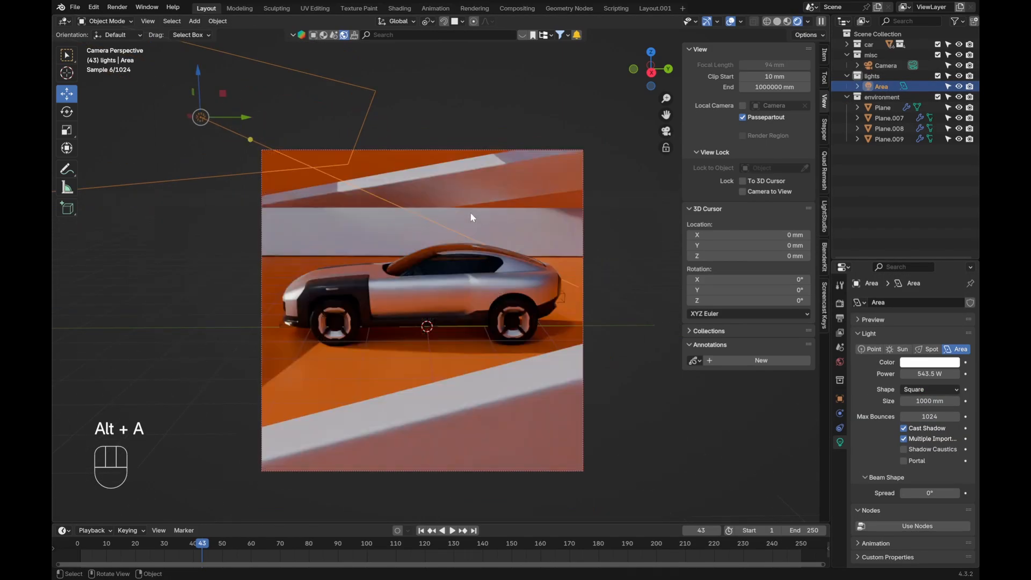
middle_click_drag(462, 222, 473, 235, "shift")
key("alt+a")
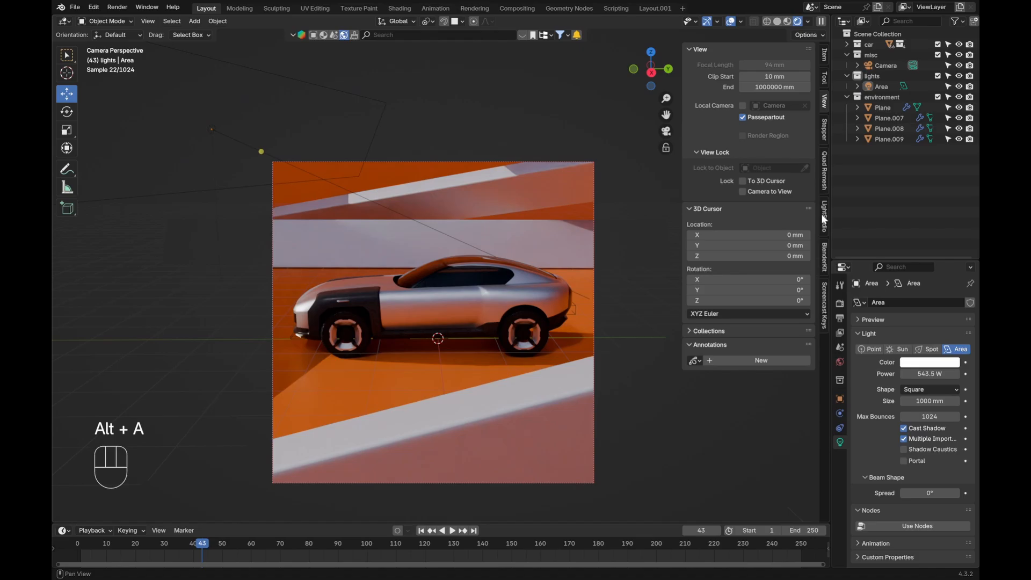
Step: Create a LightStudio setup for Cycles and add a Soft Box A light to its profile
left_click(824, 221)
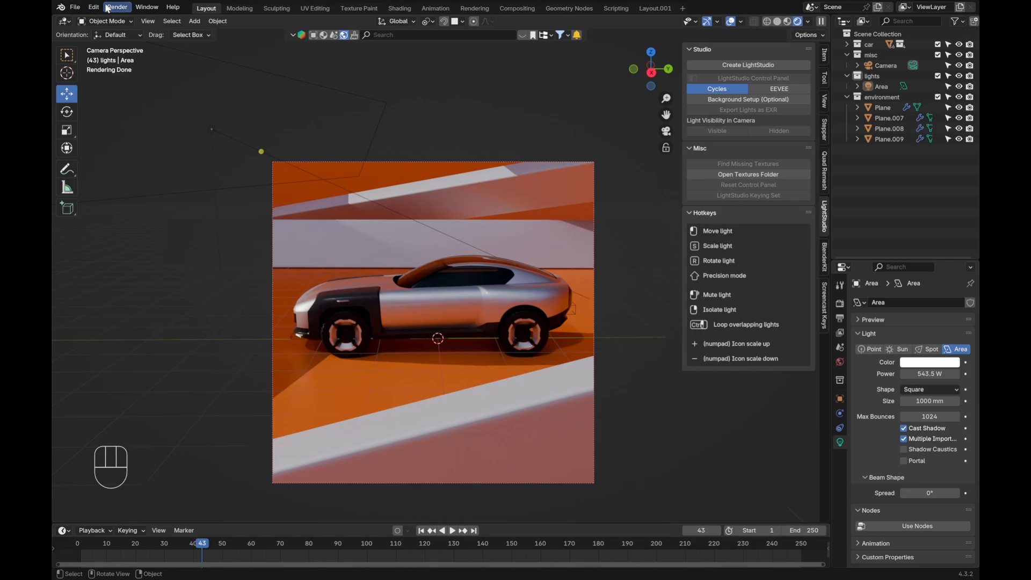
left_click(742, 65)
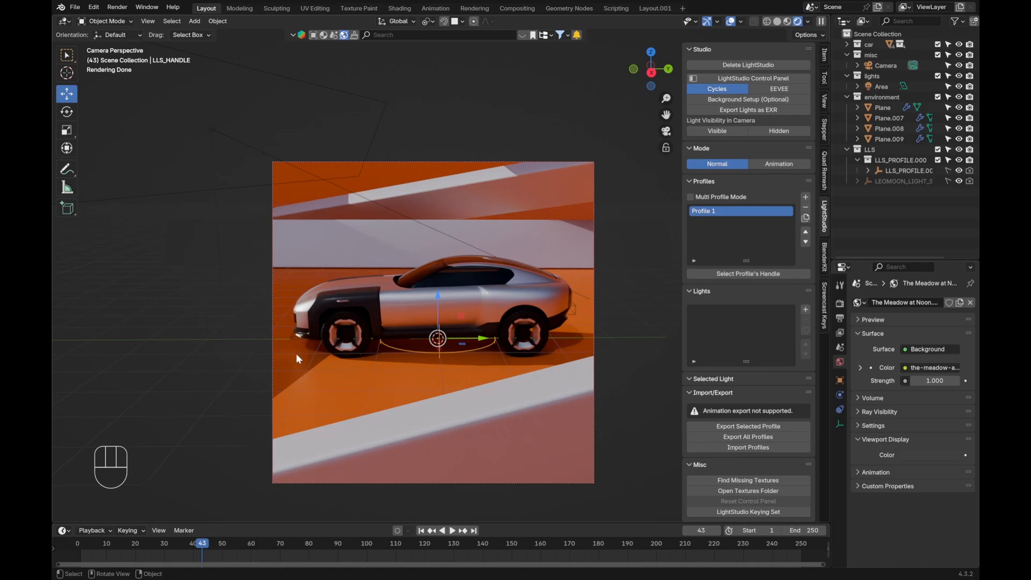
key("alt+a")
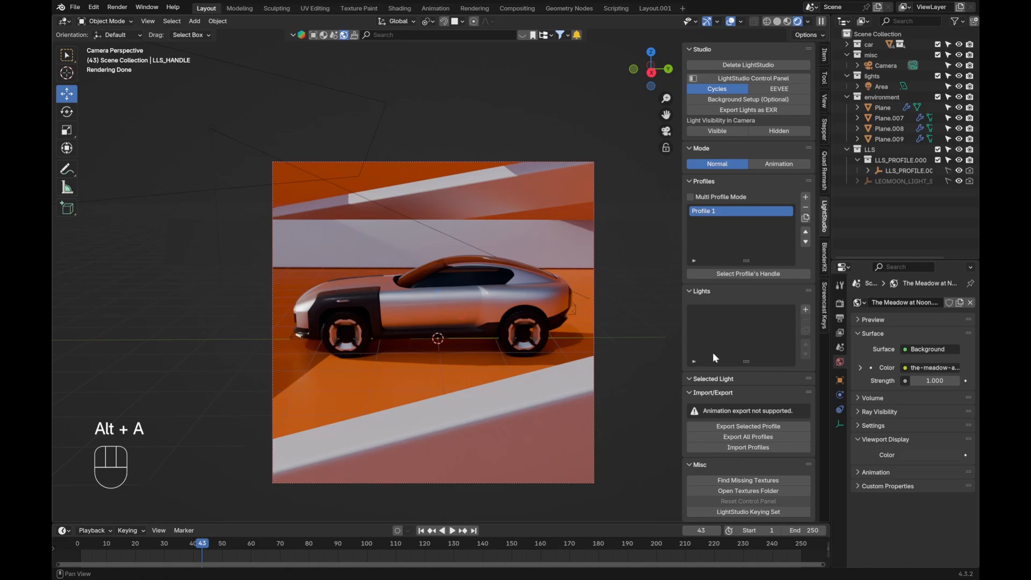
left_click(806, 310)
scroll(766, 296, "down", 5)
scroll(766, 296, "down", 6)
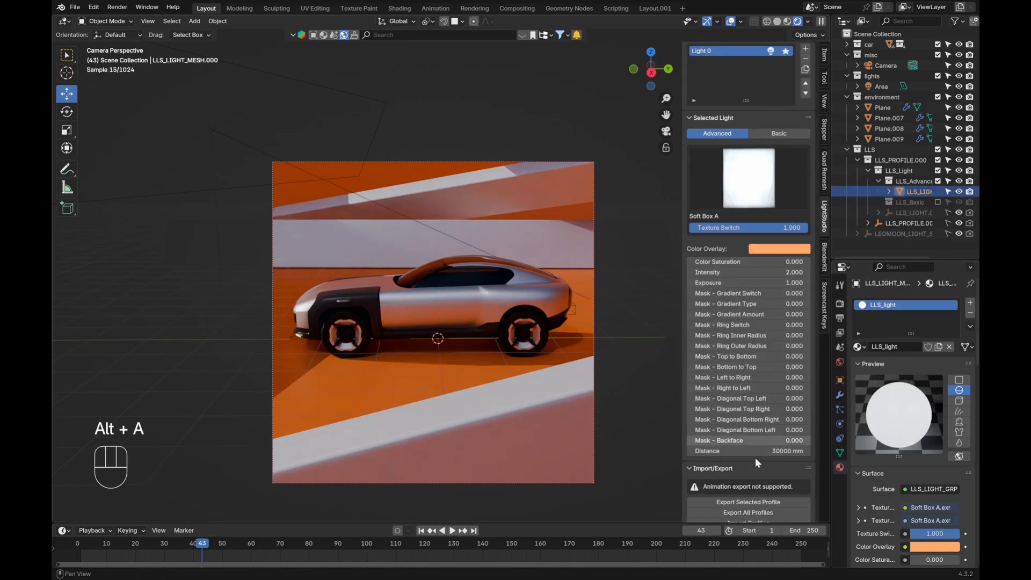
Step: Set the softbox light's distance to 5940 mm and move it near the front end of the car
mouse_move(755, 452)
left_mouse_down()
mouse_move(773, 453)
mouse_move(749, 452)
left_mouse_up()
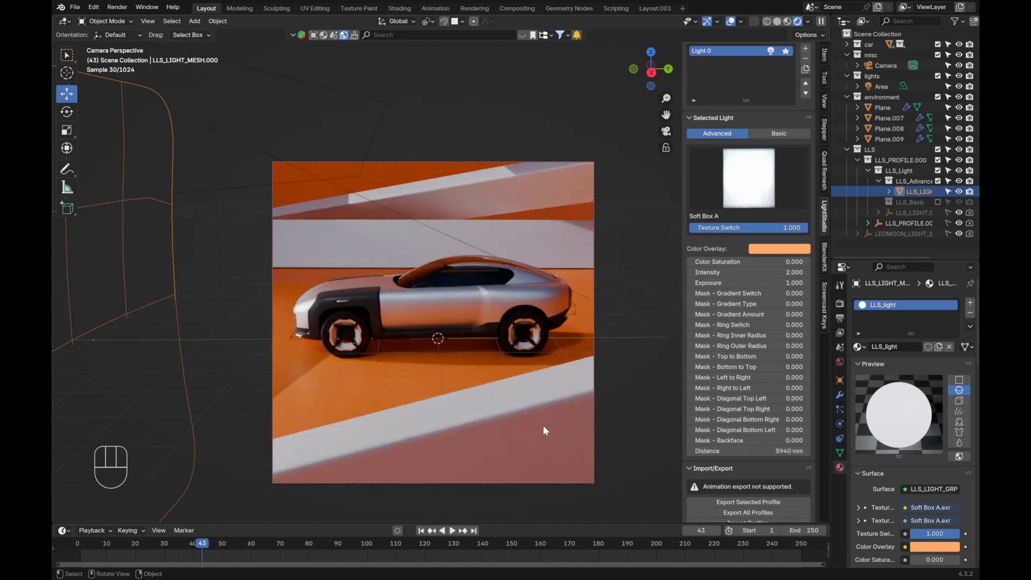
key("g")
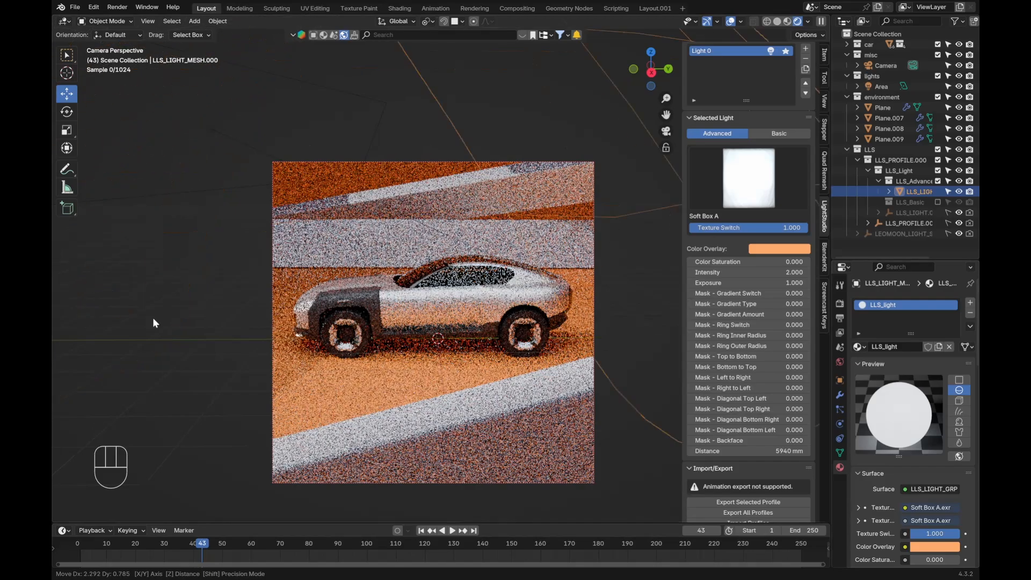
left_click(376, 325)
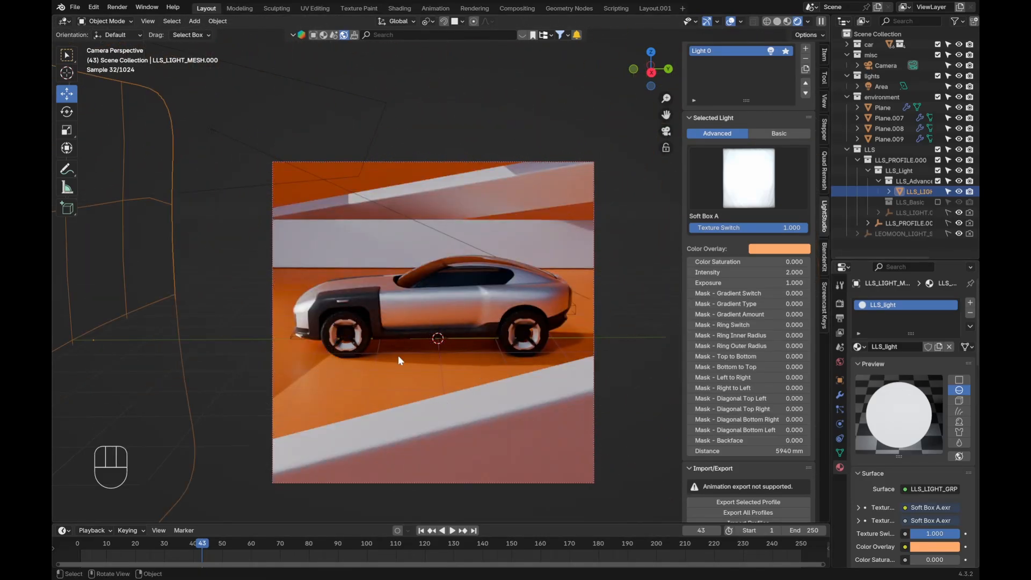
key("g")
left_click(611, 359)
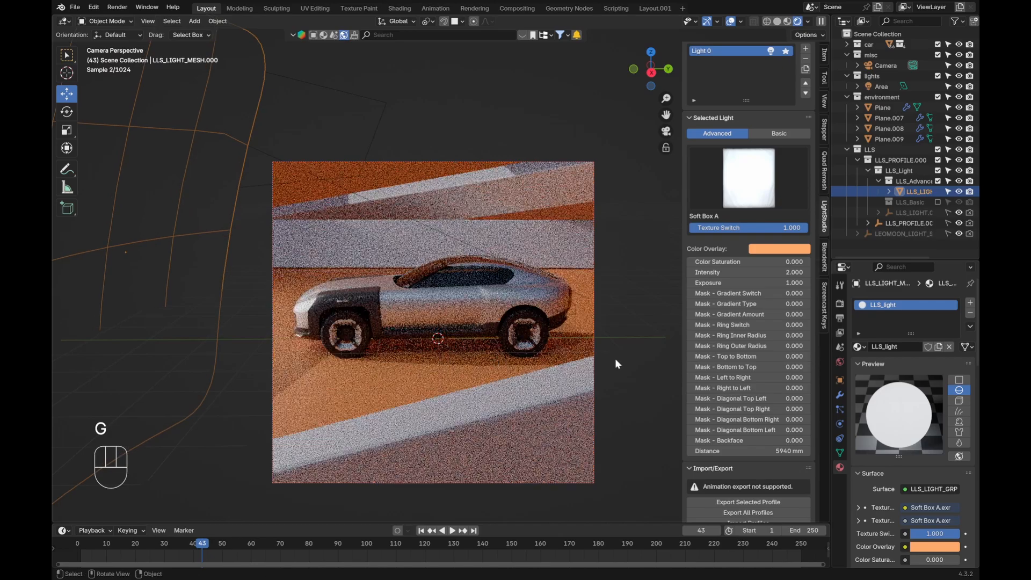
Step: Restrict the softbox light to the car collection through light linking
left_click(840, 381)
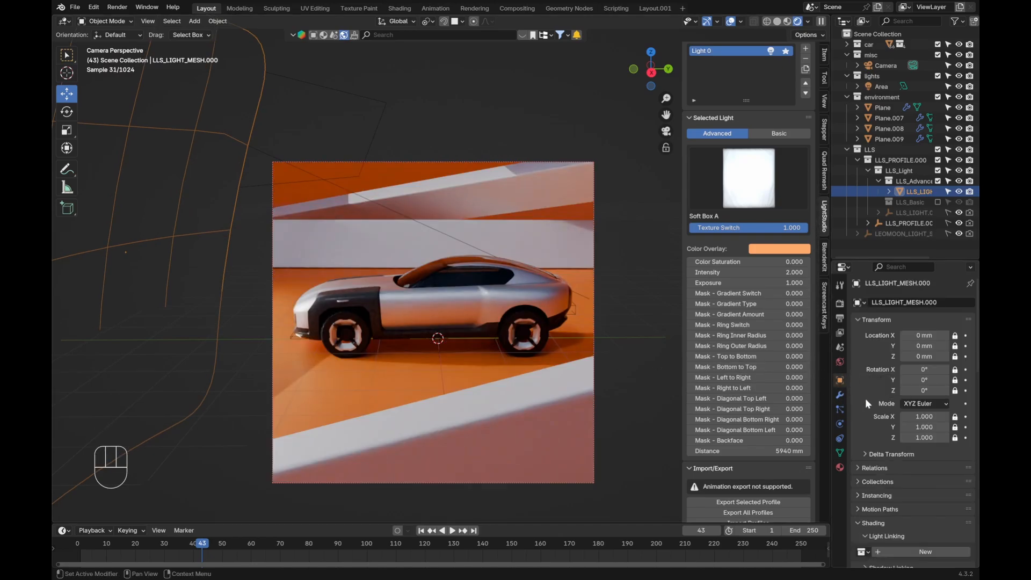
scroll(865, 398, "down", 6)
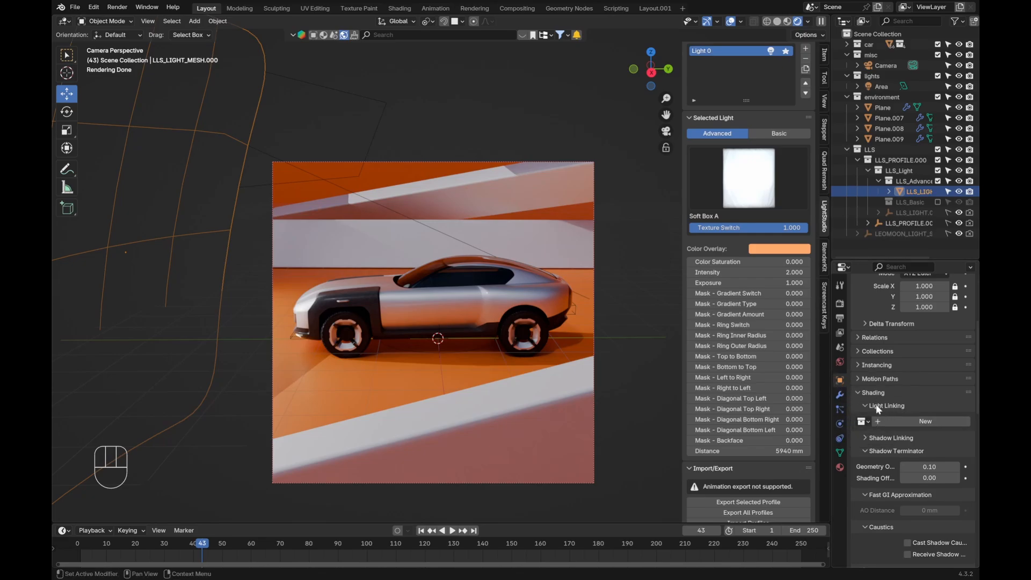
left_click(863, 421)
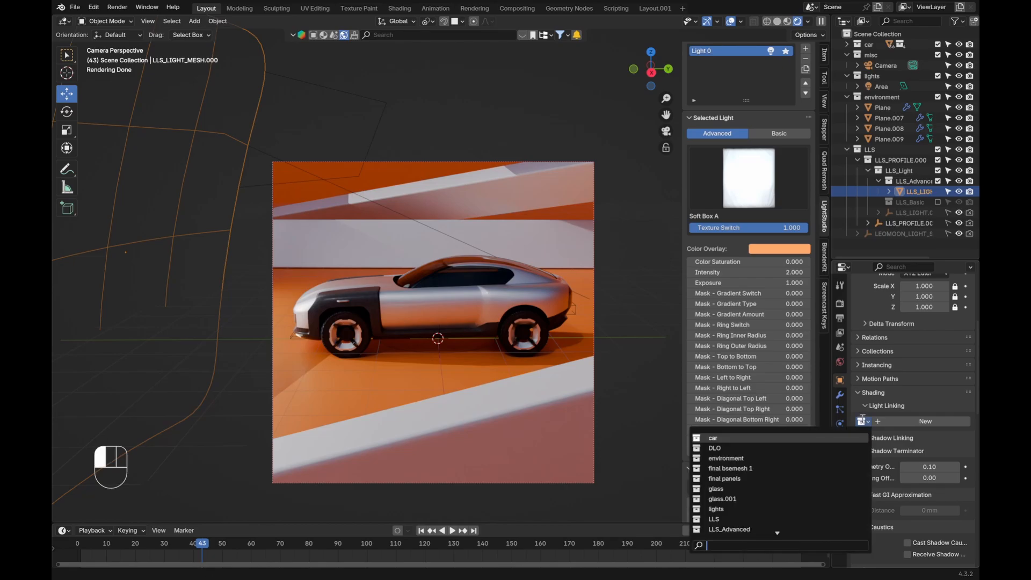
left_click(742, 439)
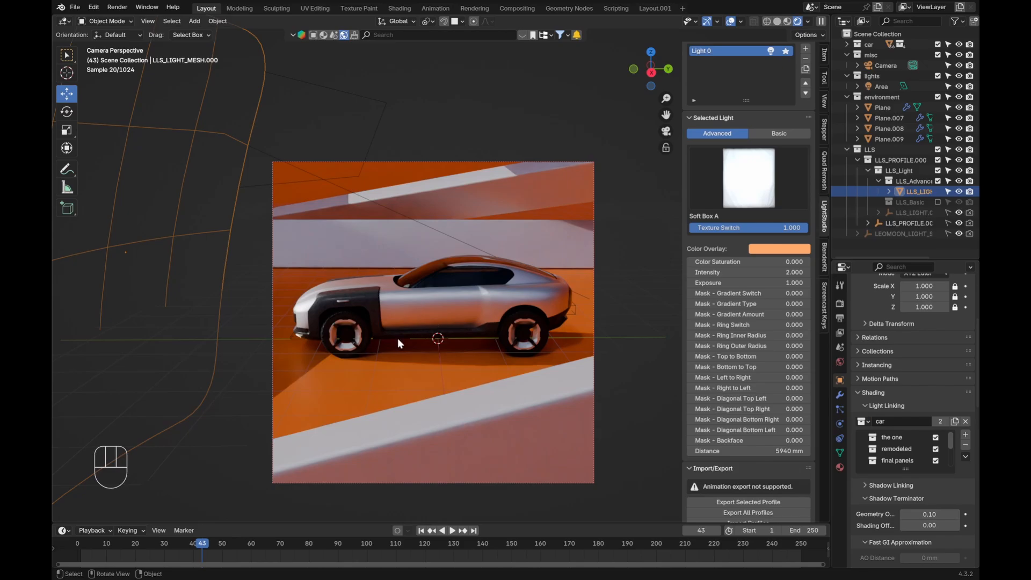
Step: Move the softbox light so it illuminates the car's visible side, and stretch it along its X axis
key("g")
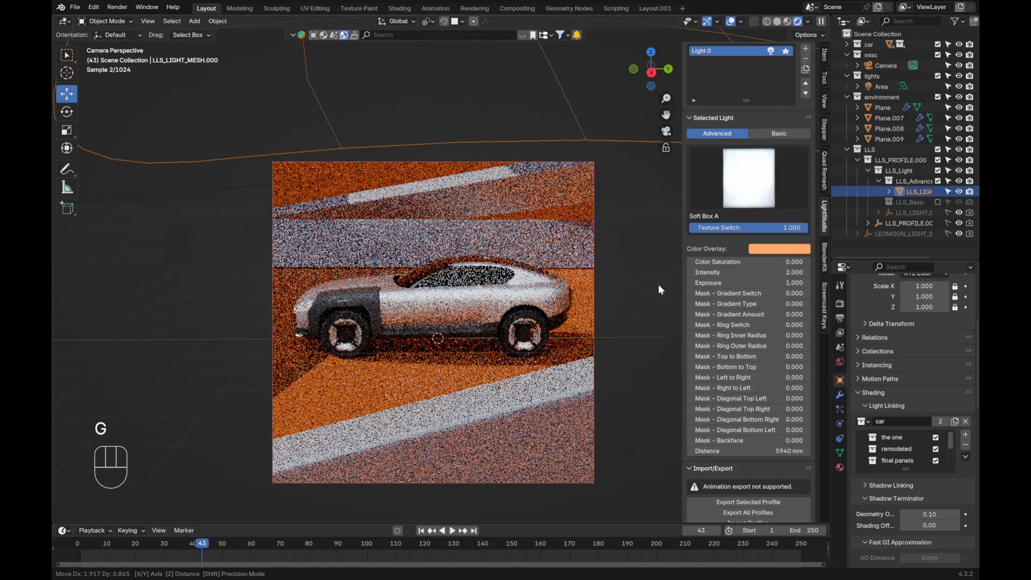
left_click(569, 318)
key("s")
key("x")
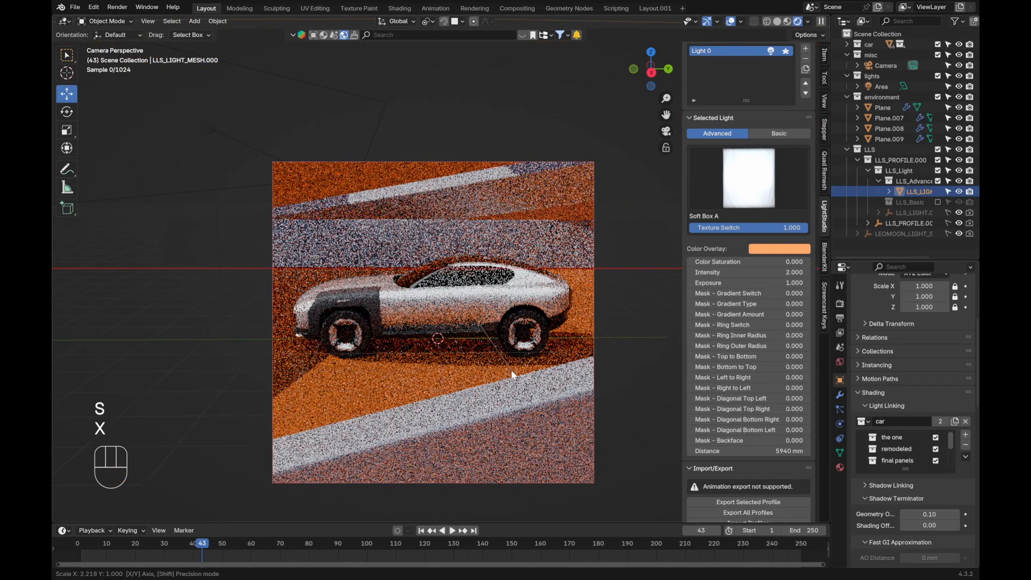
left_click(695, 321)
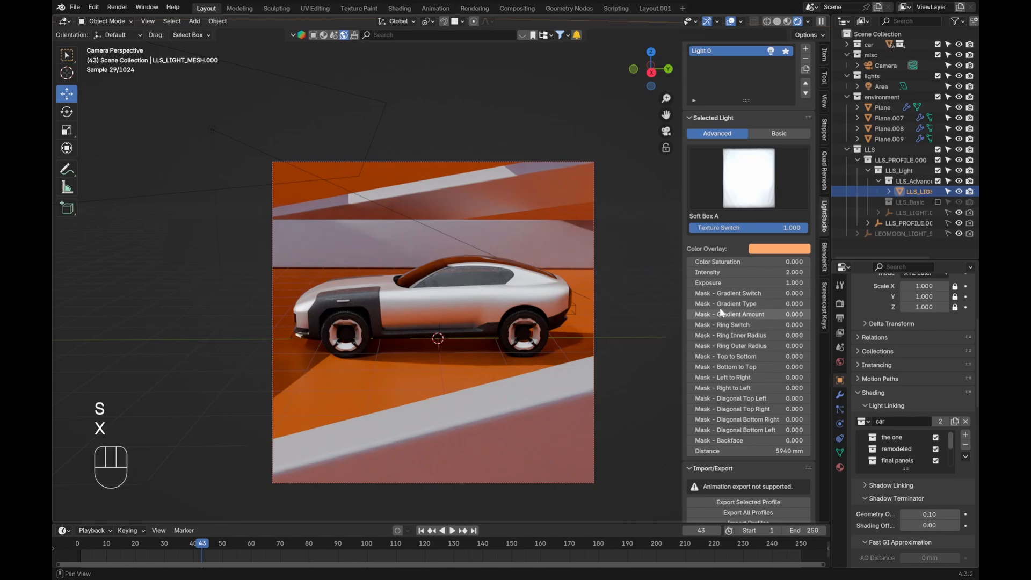
Step: Unlink the car collection from the softbox and fade it with Gradient Switch 1 and a Bottom to Top mask of 0.490
left_click(752, 293)
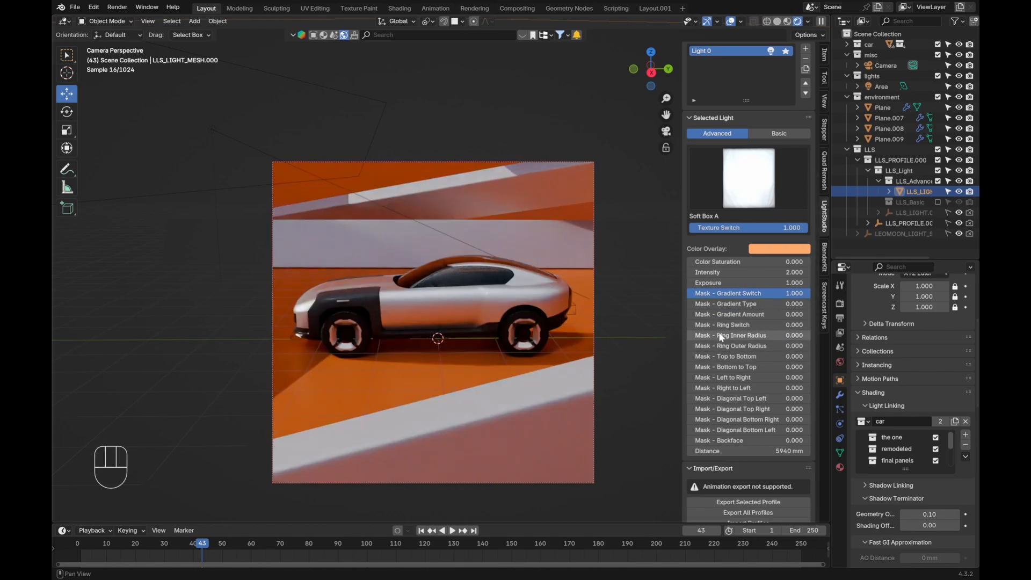
left_click(967, 422)
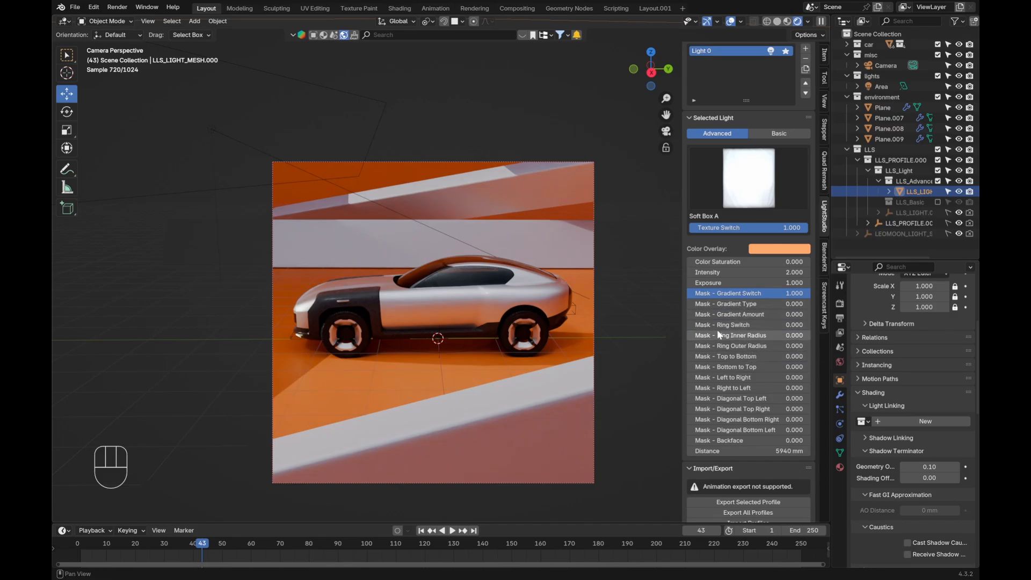
left_click_drag(723, 367, 782, 367)
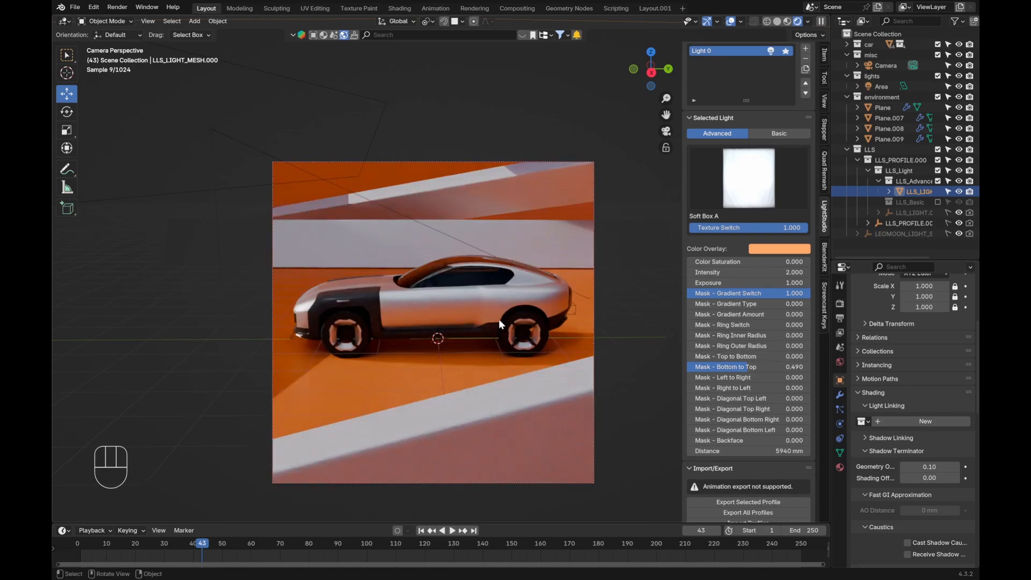
Step: Try the softbox with its Gradient Switch at 0 while shifting its position over the car
key("g")
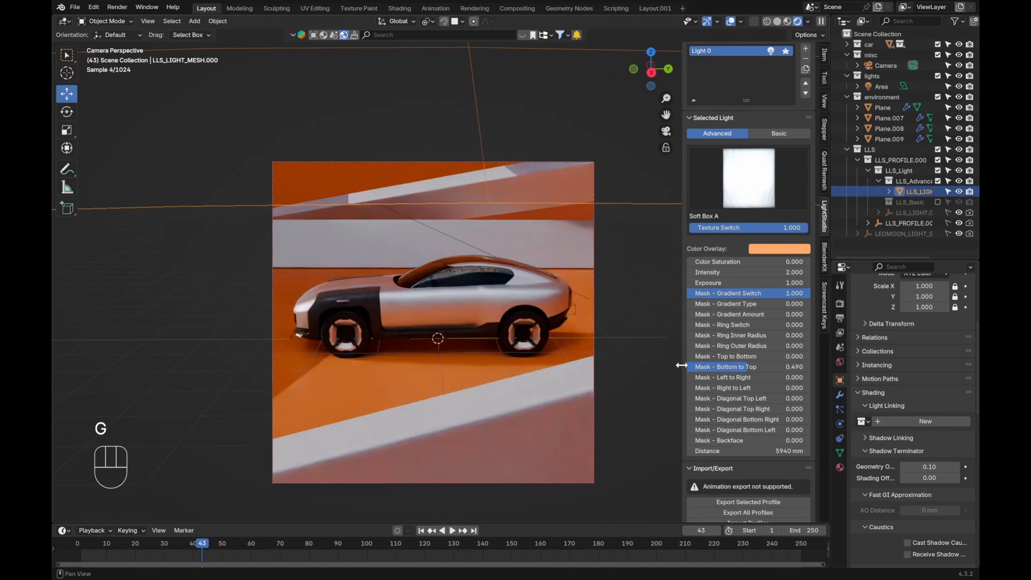
left_click_drag(722, 294, 599, 294)
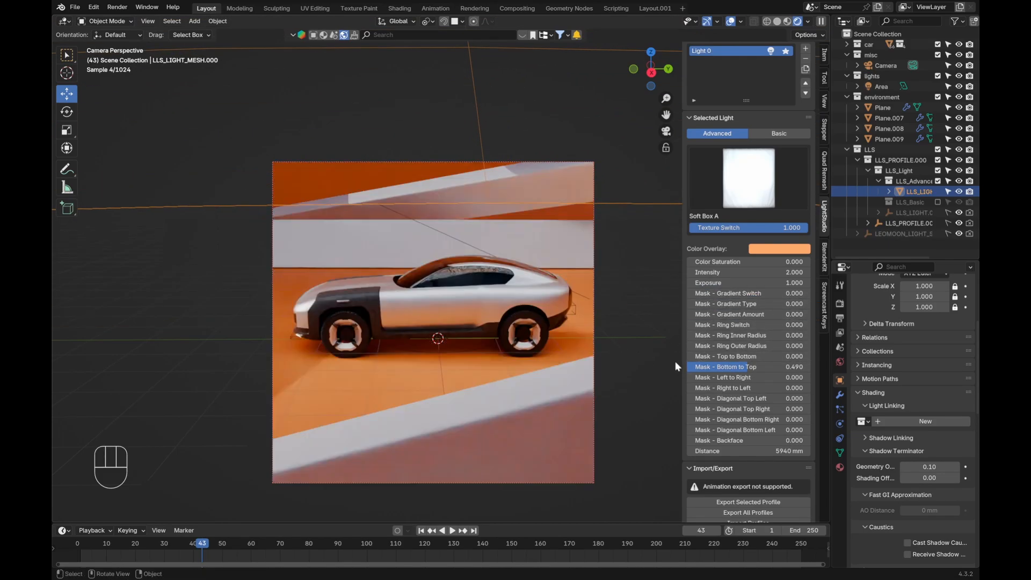
key("g")
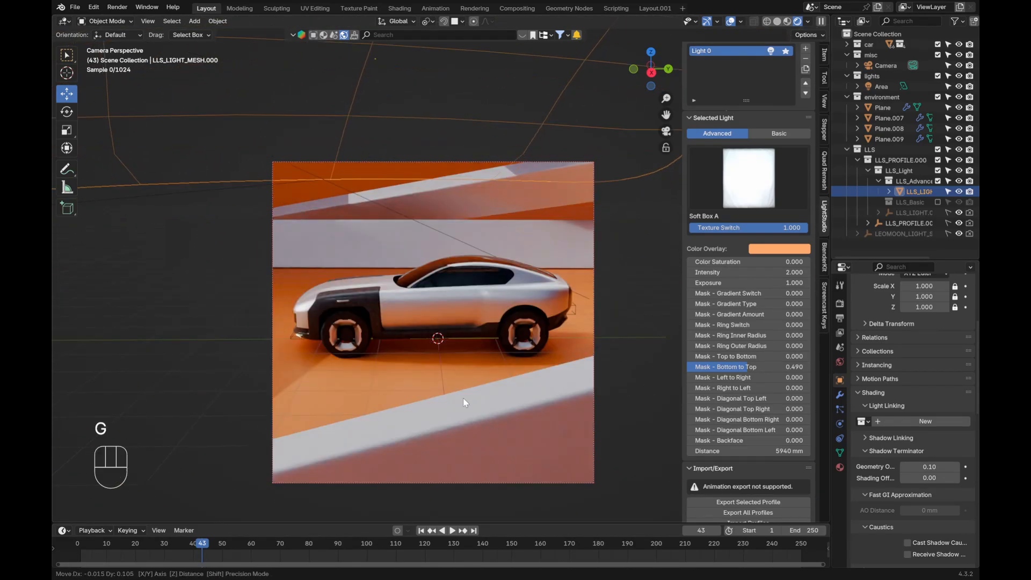
left_click(553, 365)
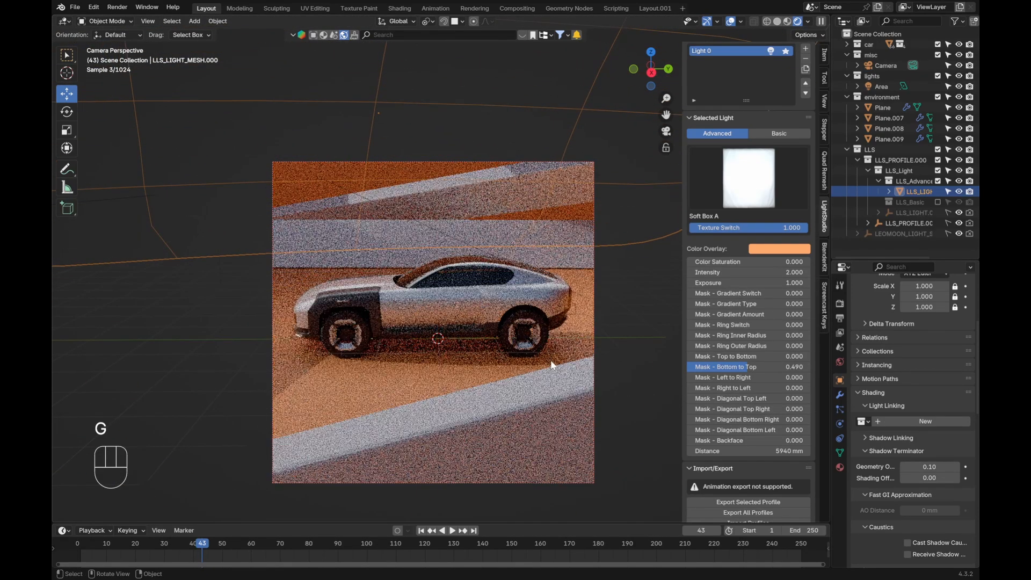
Step: Move the softbox light above and behind the car and set its Gradient Switch back to 1
key("g")
key("g")
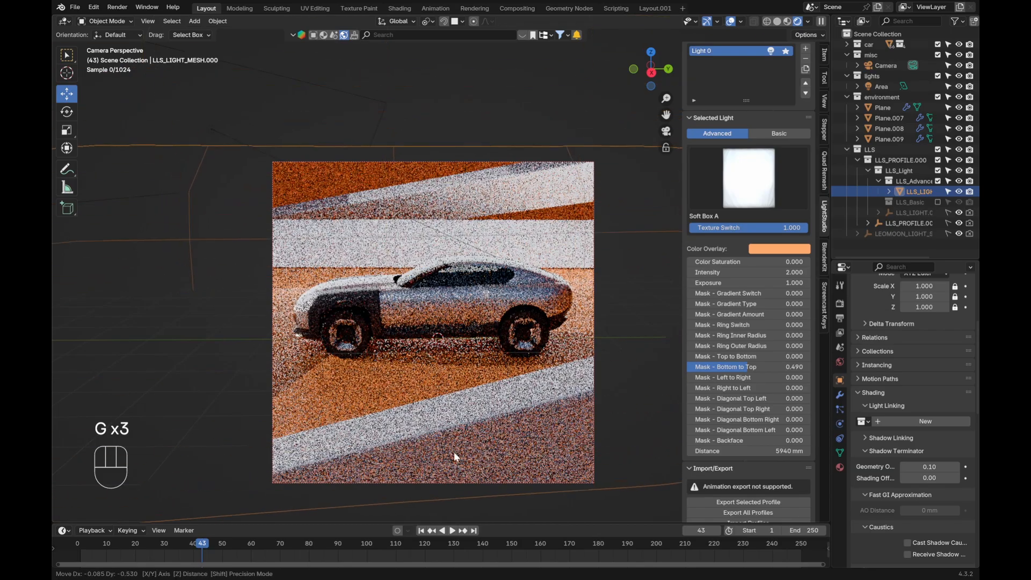
left_click(708, 322)
left_click(714, 293)
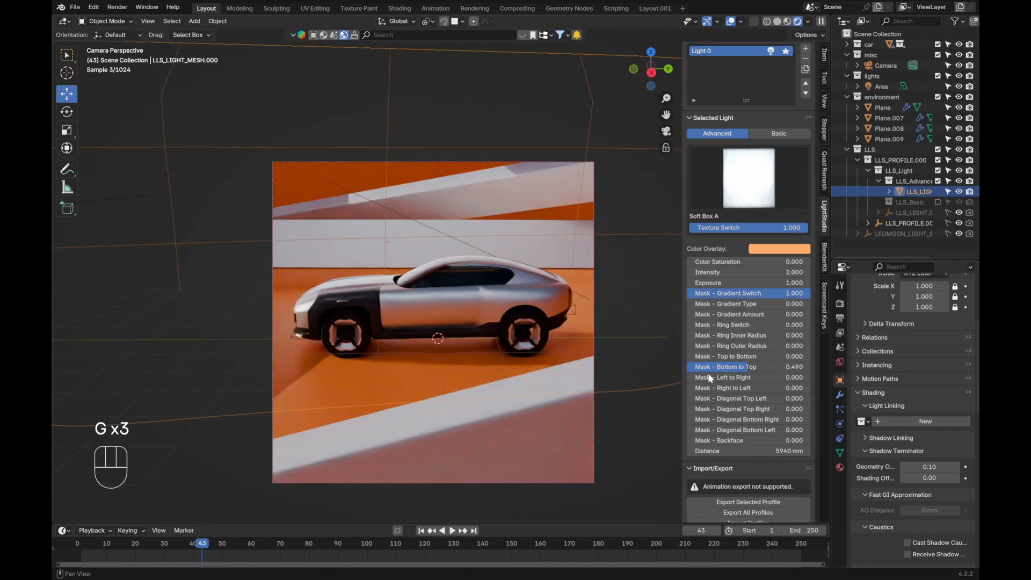
key("g")
left_click(392, 333)
scroll(880, 421, "down", 1)
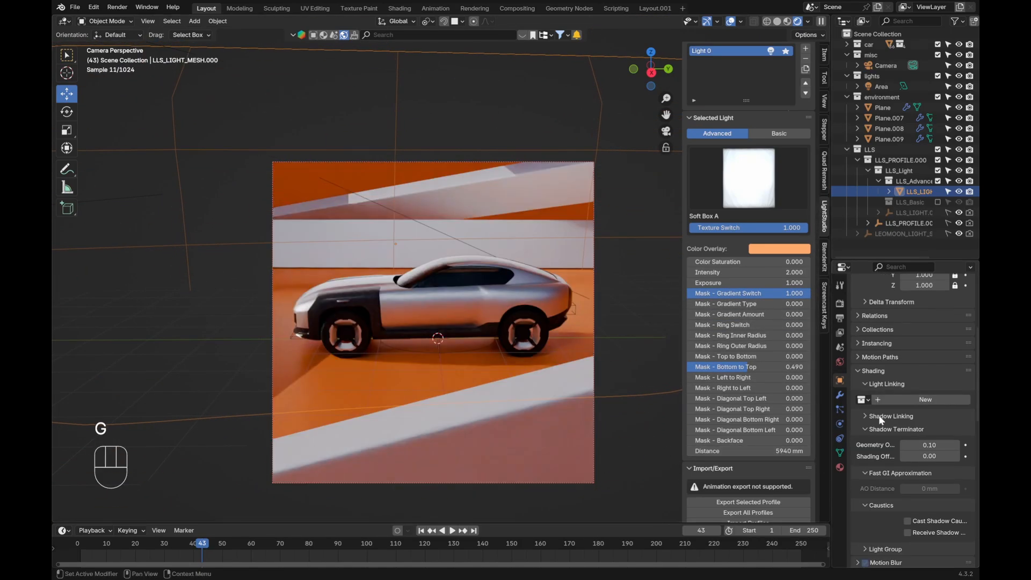
Step: Link the softbox light to the car collection through Light Linking
scroll(881, 421, "down", 1)
left_click(862, 379)
left_click(749, 395)
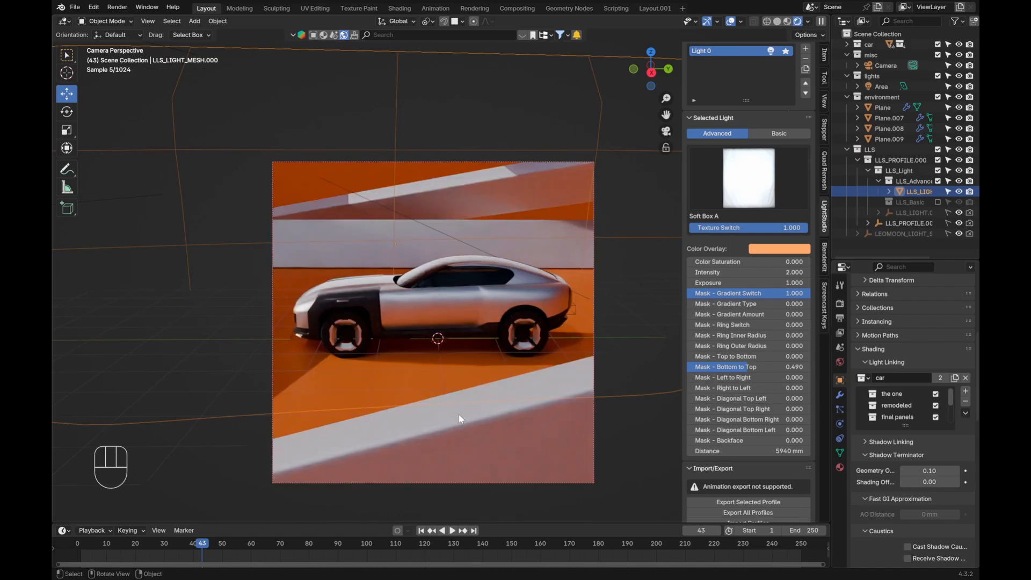
Step: Reposition the linked softbox over the car and set its Gradient Switch mask to 0
key("g")
left_click(462, 451)
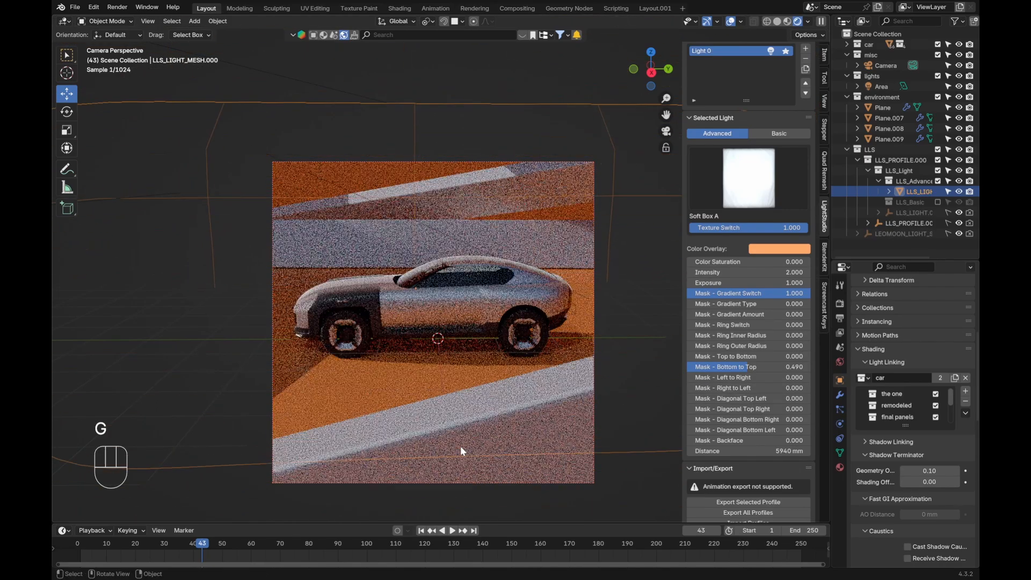
key("g")
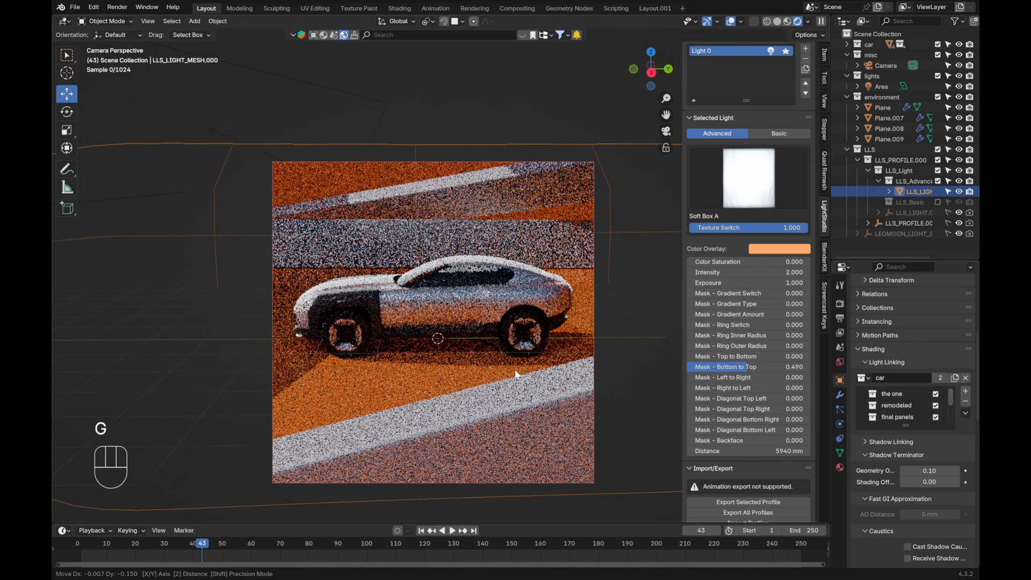
left_click(515, 424)
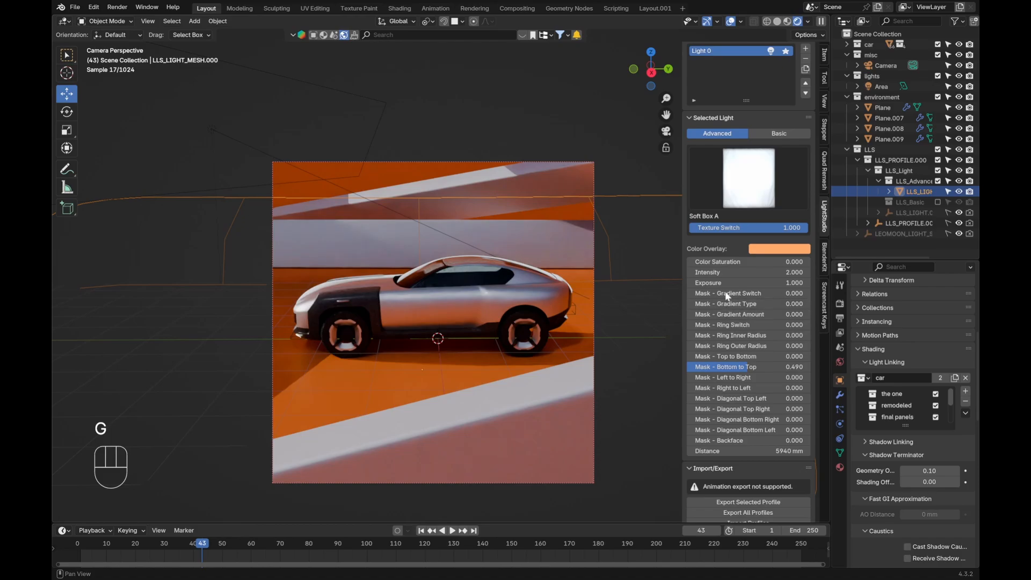
left_click_drag(726, 293, 726, 294)
Step: Show the LightStudio Control Panel, then set the softbox's Gradient Switch mask to 1 and its Bottom to Top mask to 0
scroll(739, 192, "up", 10)
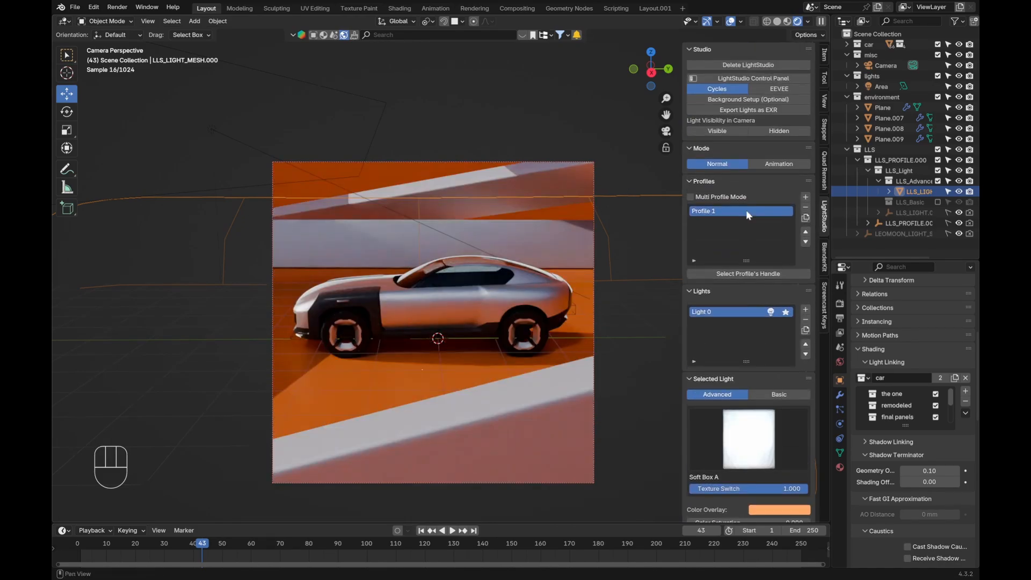
left_click(748, 78)
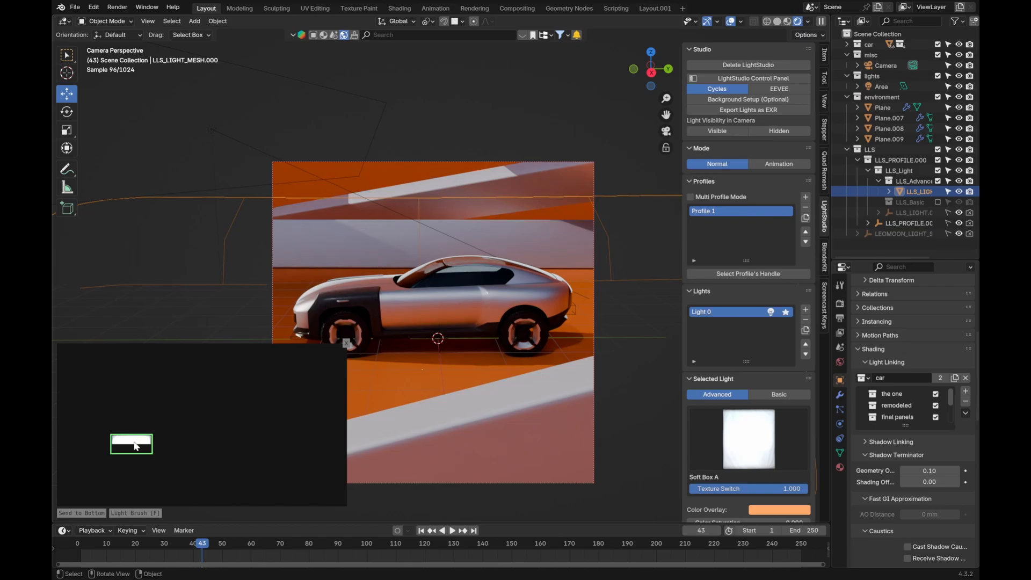
scroll(780, 411, "down", 5)
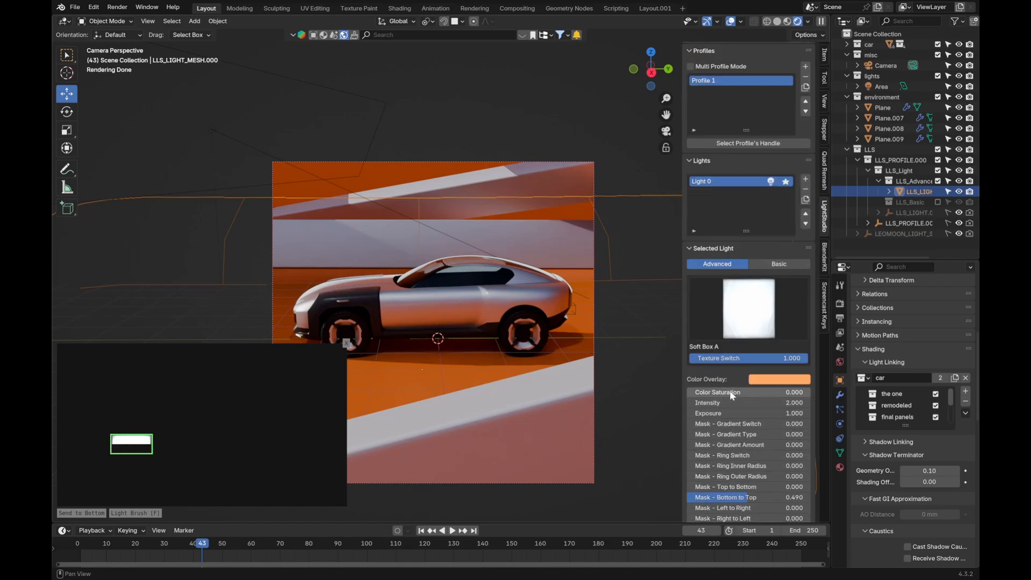
left_click_drag(752, 424, 805, 424)
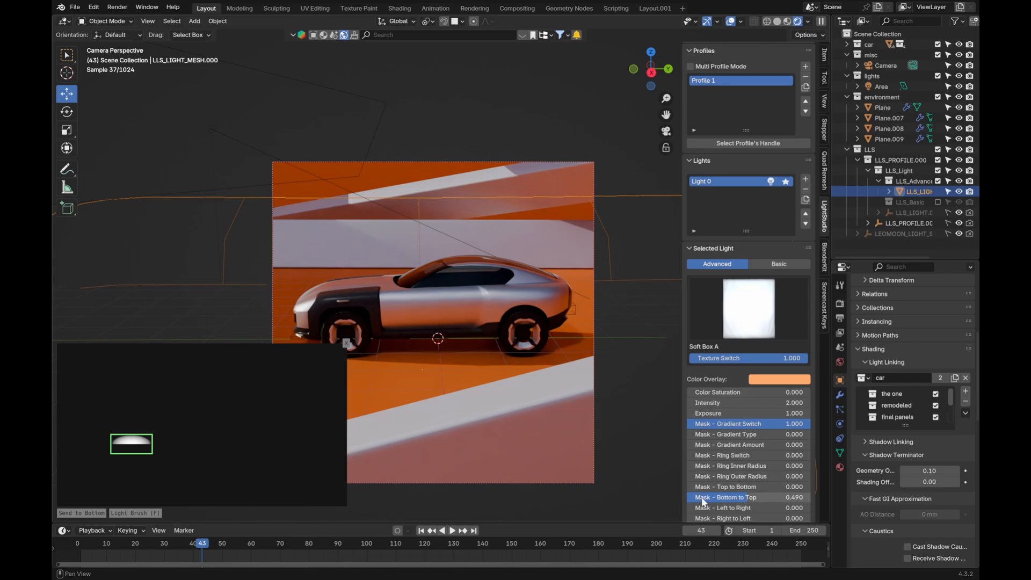
left_click_drag(703, 502, 677, 504)
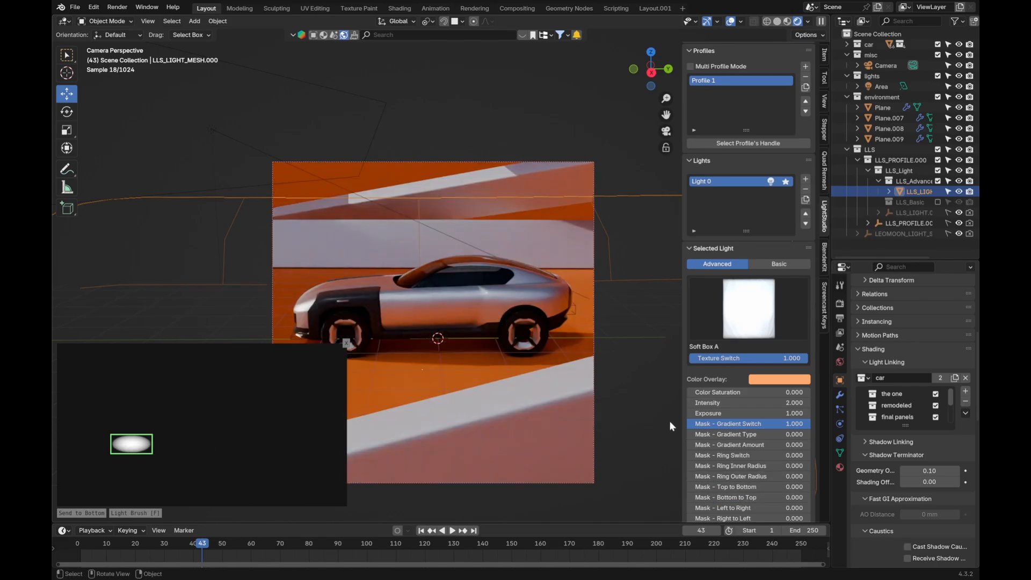
Step: Try the softbox mask with Gradient Switch at 0 and with Gradient Type at 1
left_click_drag(752, 424, 691, 424)
left_click_drag(690, 424, 808, 424)
mouse_move(732, 435)
left_mouse_down()
mouse_move(805, 435)
mouse_move(725, 435)
left_mouse_up()
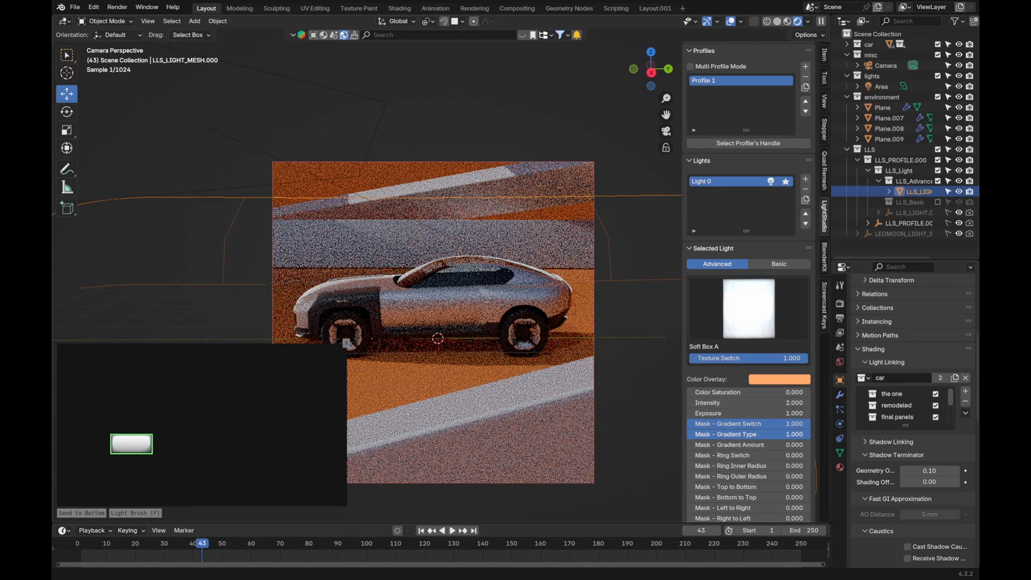
Step: Hide the LightStudio Control Panel, set the softbox's Gradient Switch to 0.516 and reposition the light above the car
scroll(772, 361, "up", 1)
scroll(772, 361, "up", 5)
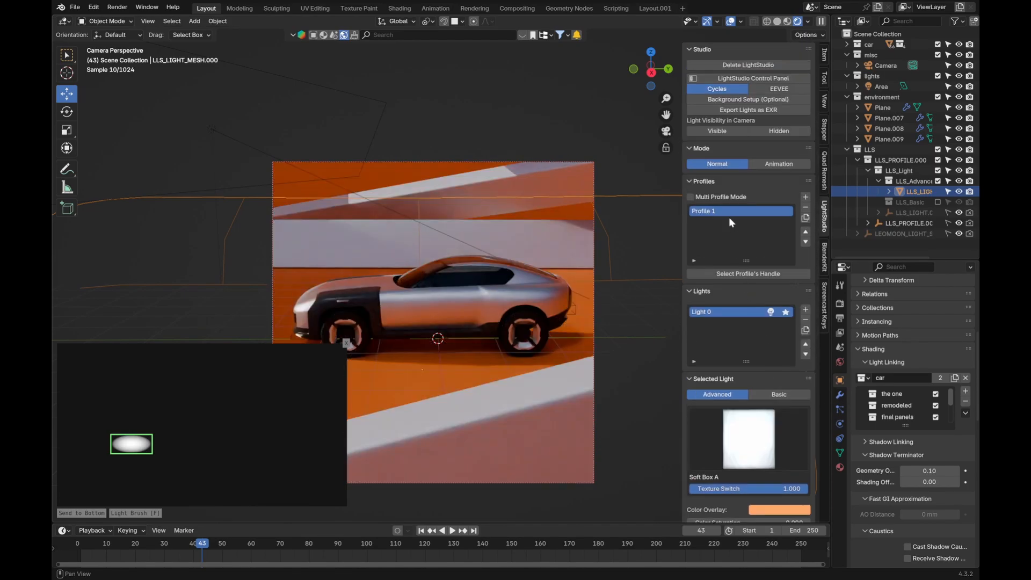
left_click(740, 79)
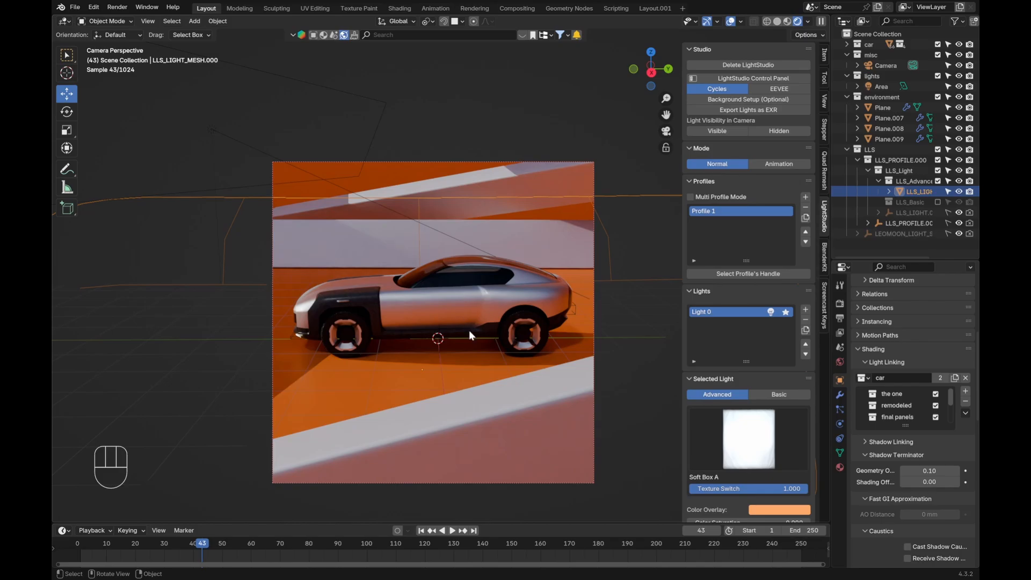
key("g")
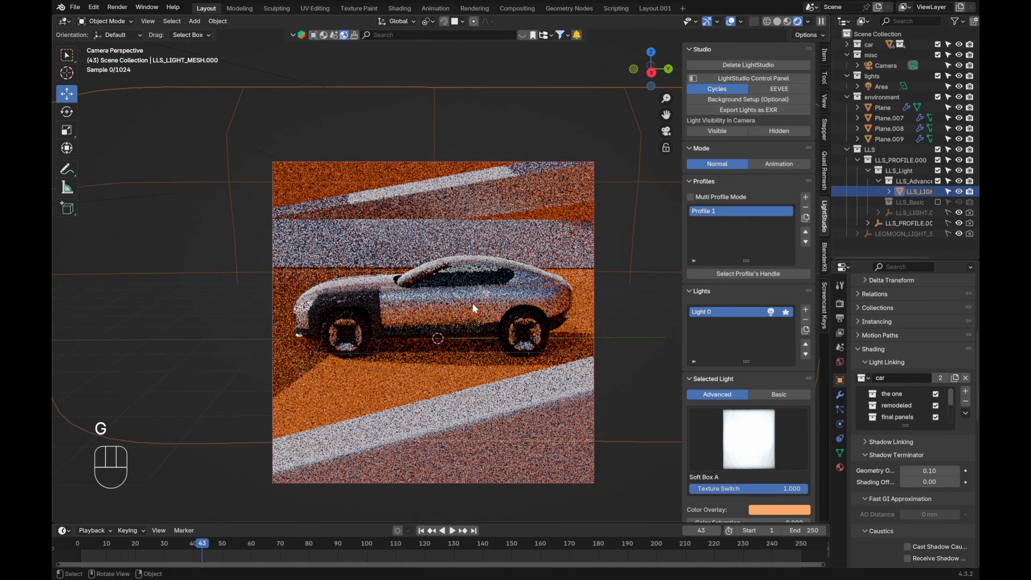
scroll(747, 379, "down", 7)
left_click_drag(740, 400, 683, 400)
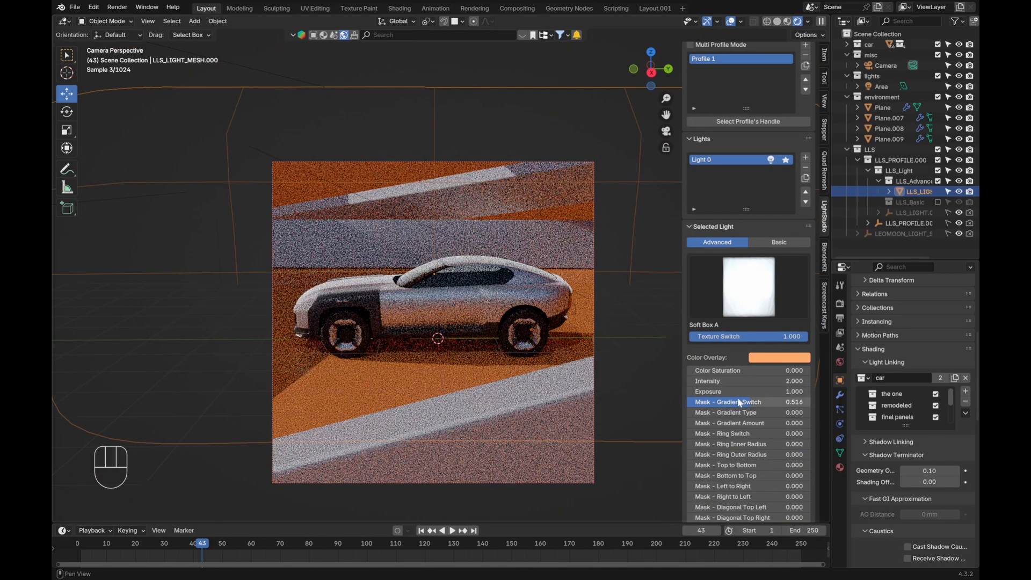
key("g")
left_click(406, 424)
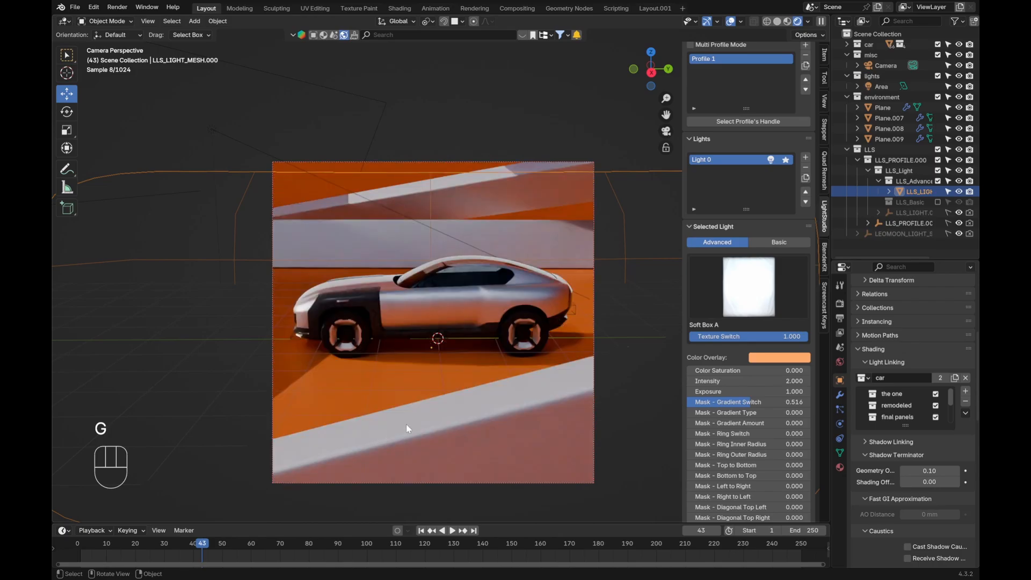
Step: Duplicate the softbox light and position the copy so it brightens the car's visible side
left_click(806, 178)
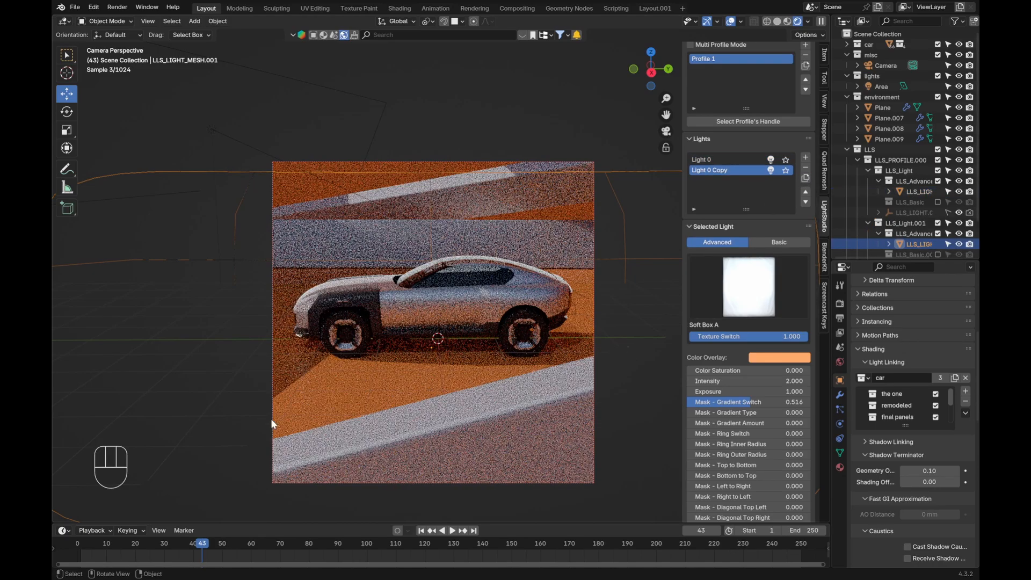
key("g")
key("g")
left_click(604, 403)
key("g")
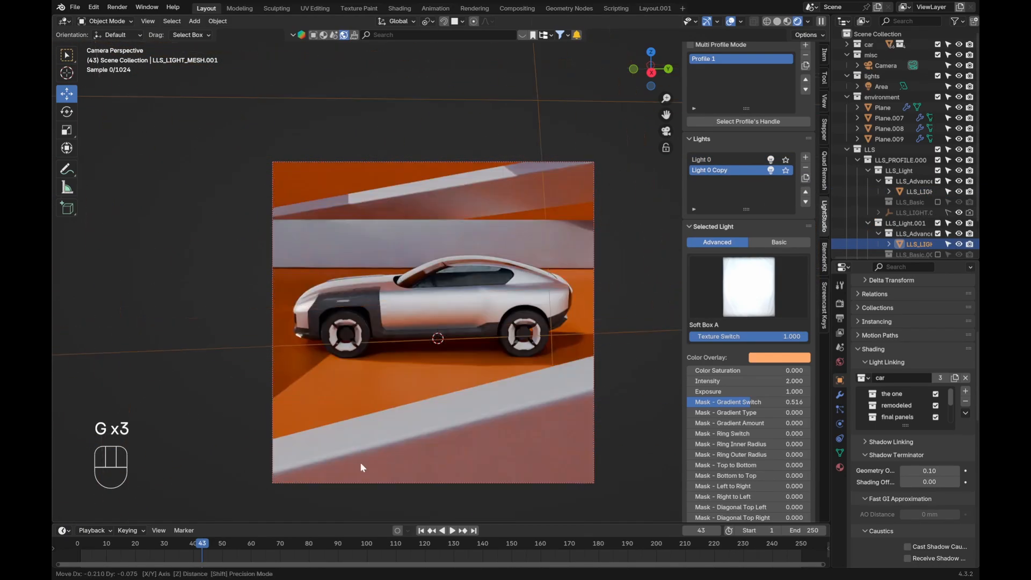
key("g")
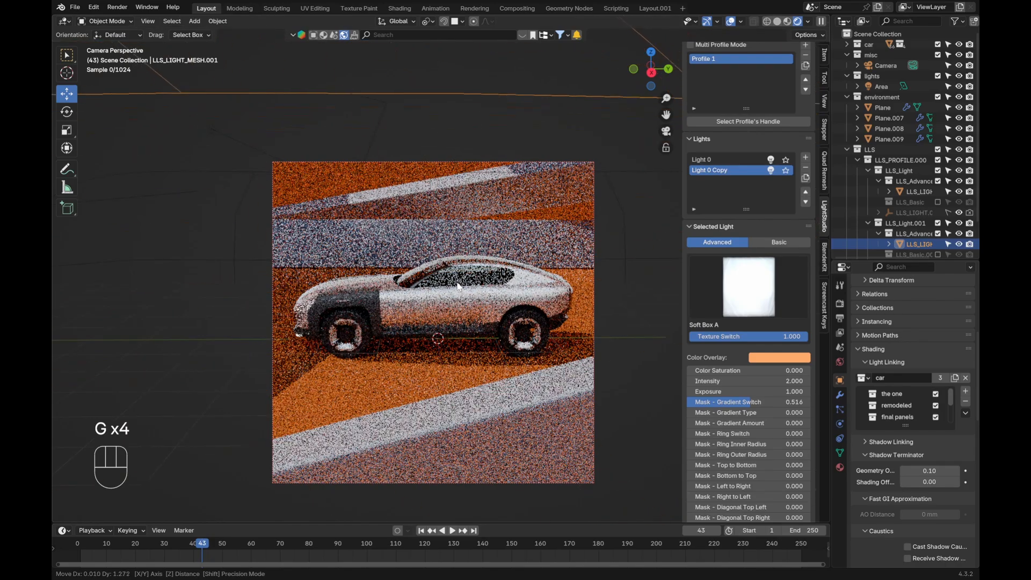
left_click(415, 377)
key("g")
left_click(459, 380)
key("g")
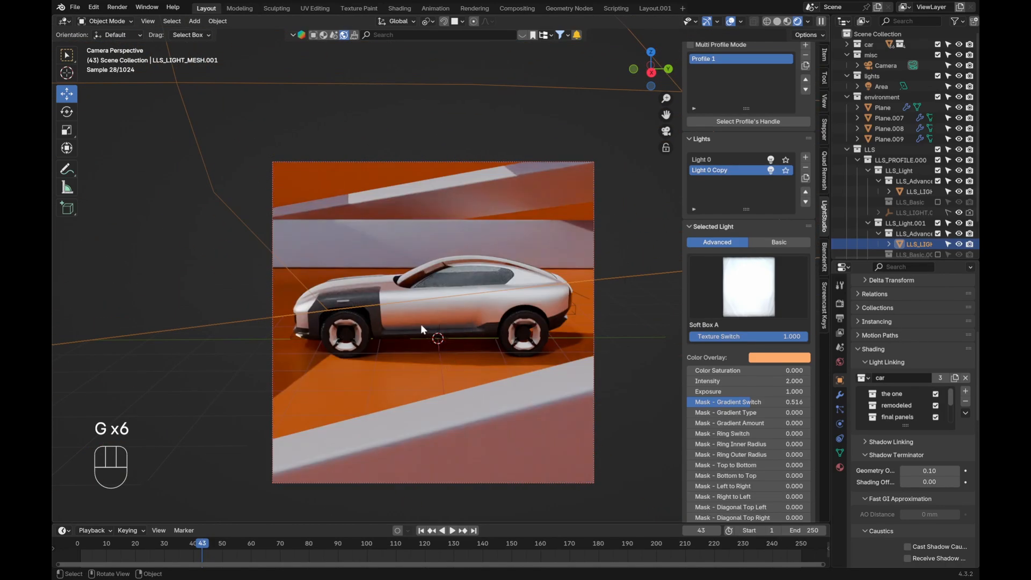
Step: Set the roughness of the car body's metallic material to 0.405 and deselect everything
left_click(420, 321)
scroll(922, 378, "down", 3)
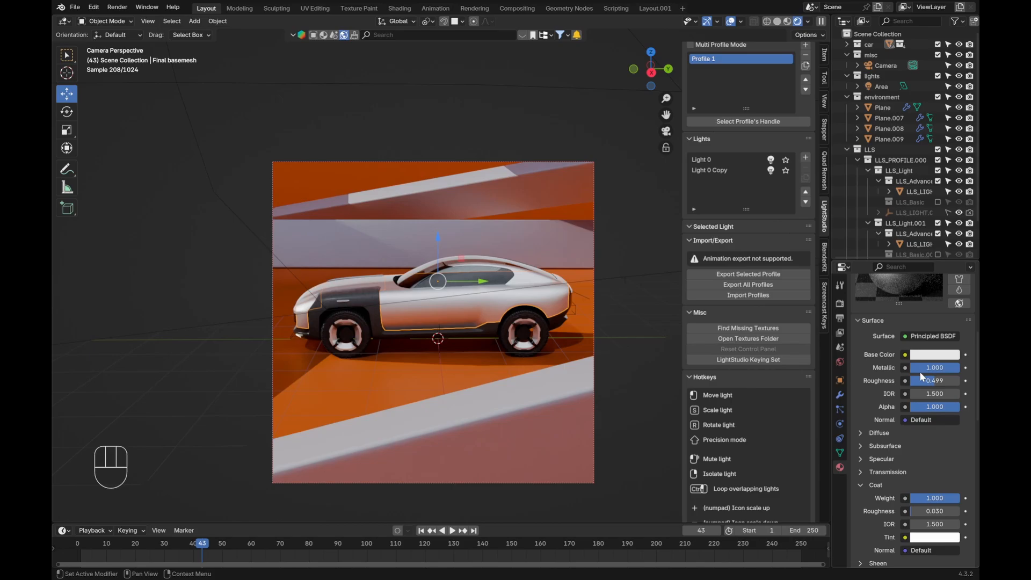
left_click_drag(932, 381, 950, 382)
key("alt+a")
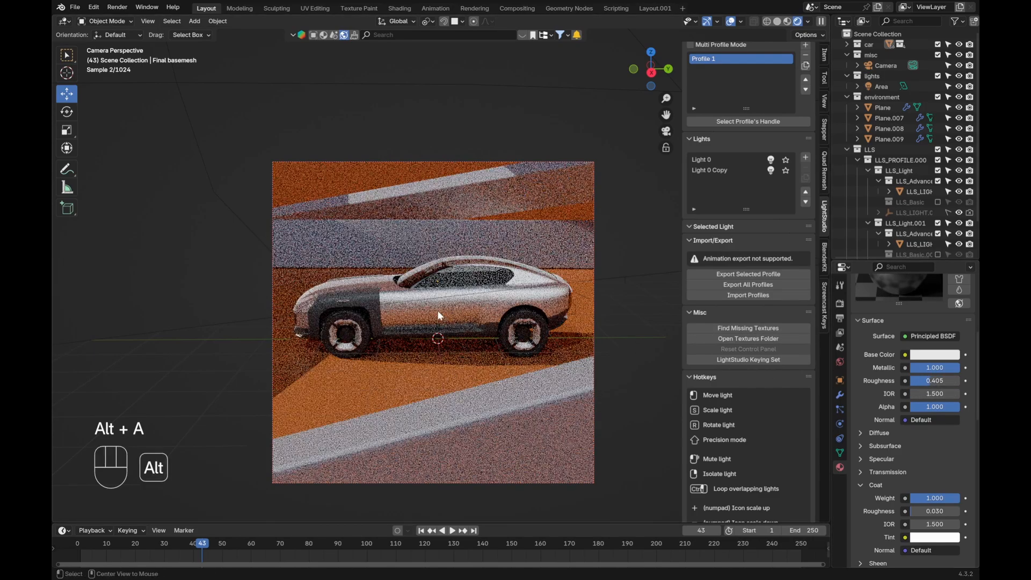
key("alt+a")
scroll(430, 312, "up", 1)
key("alt+a")
key("alt+a")
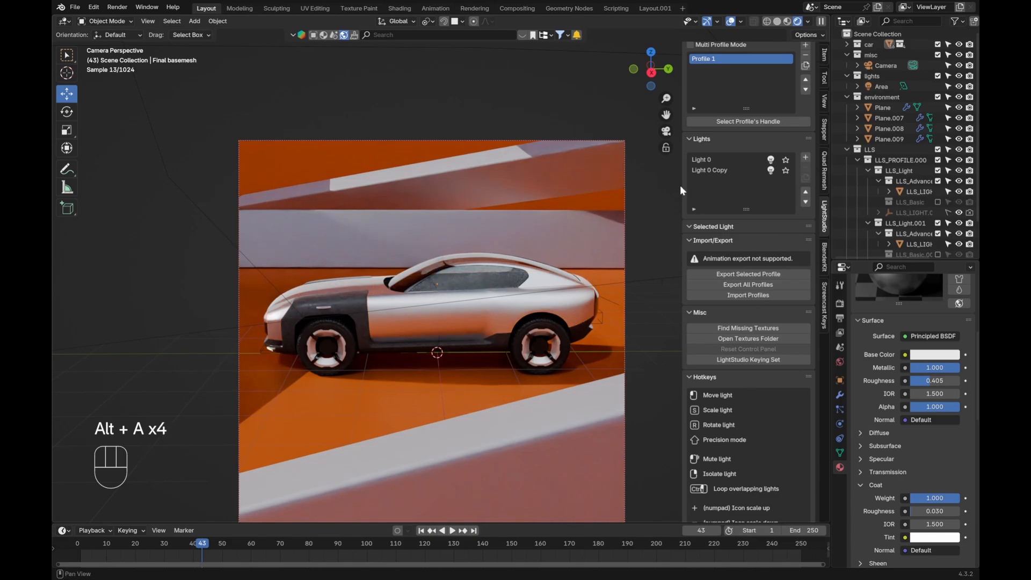
Step: Reposition Light 0 over the car's roofline and deselect it
left_click(713, 159)
key("g")
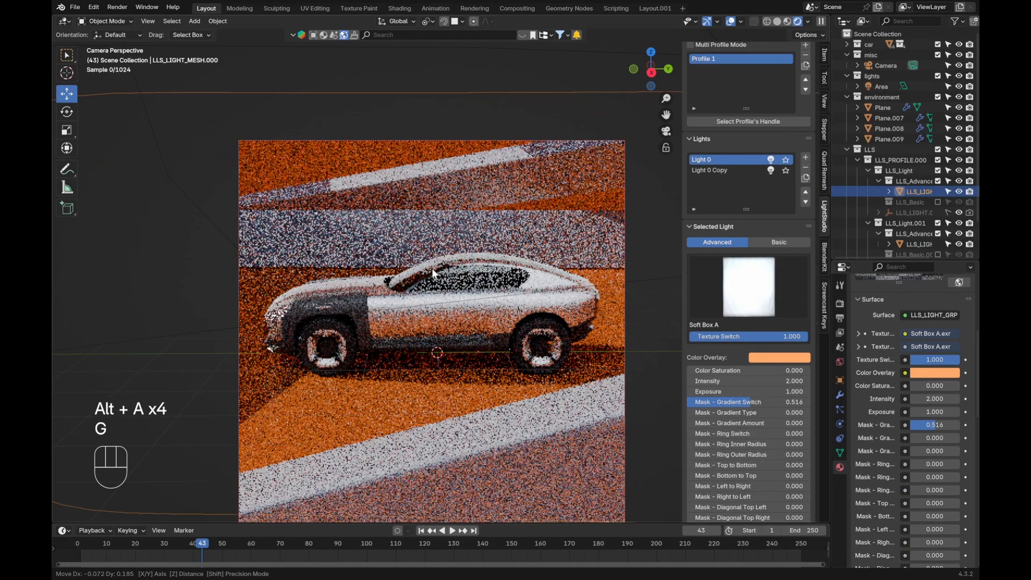
left_click(418, 307)
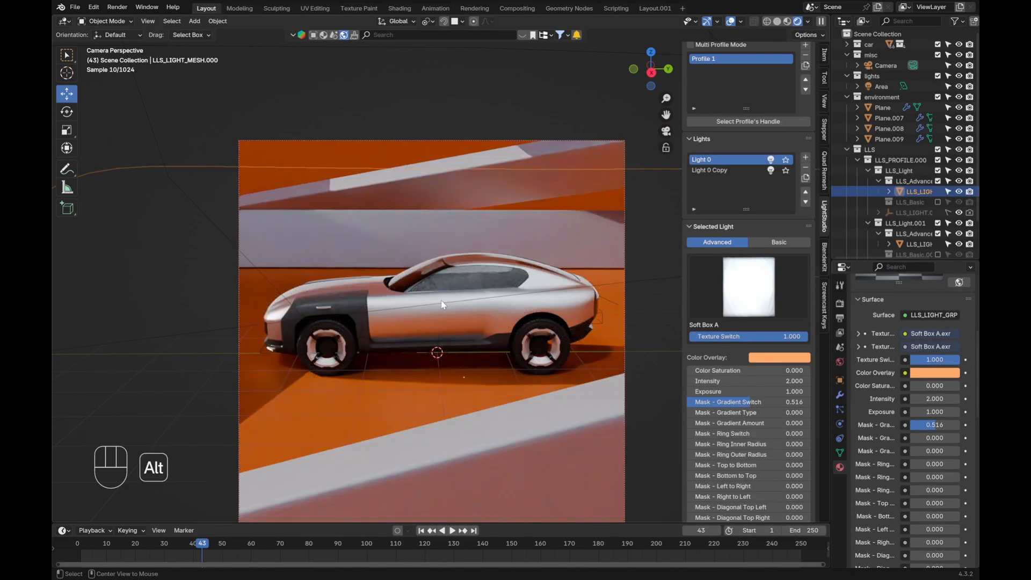
key("alt+a")
Step: Set Light 0's color saturation to 1 and its color overlay to orange #FF6B00FF
left_click_drag(739, 370, 806, 369)
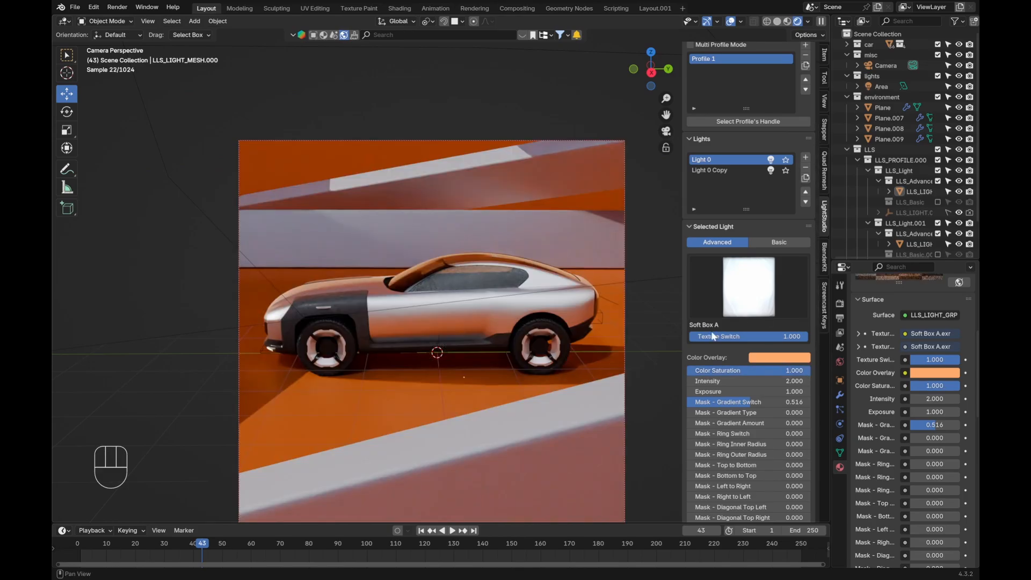
left_click(765, 358)
left_click_drag(779, 262, 813, 185)
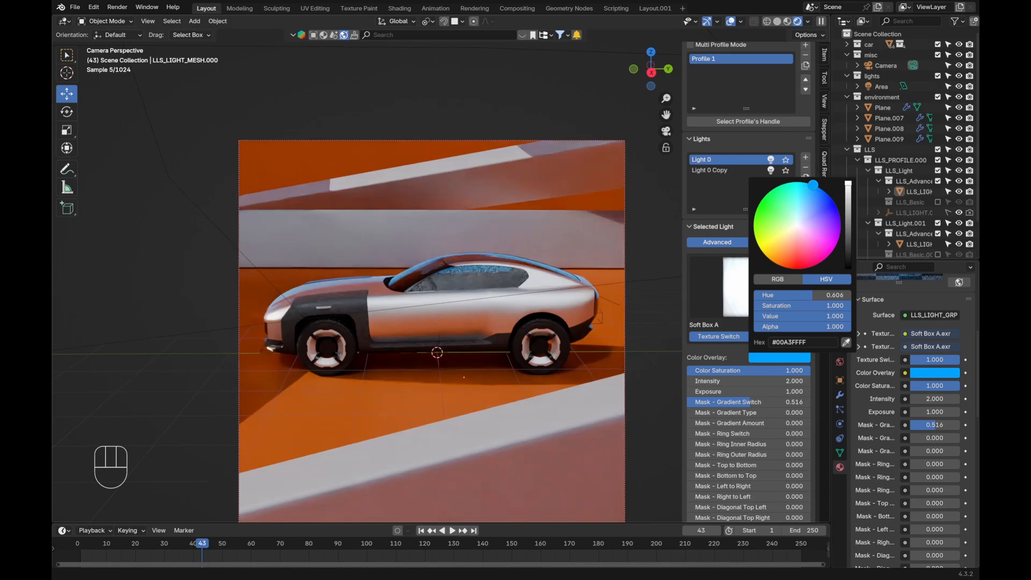
left_click_drag(782, 262, 779, 265)
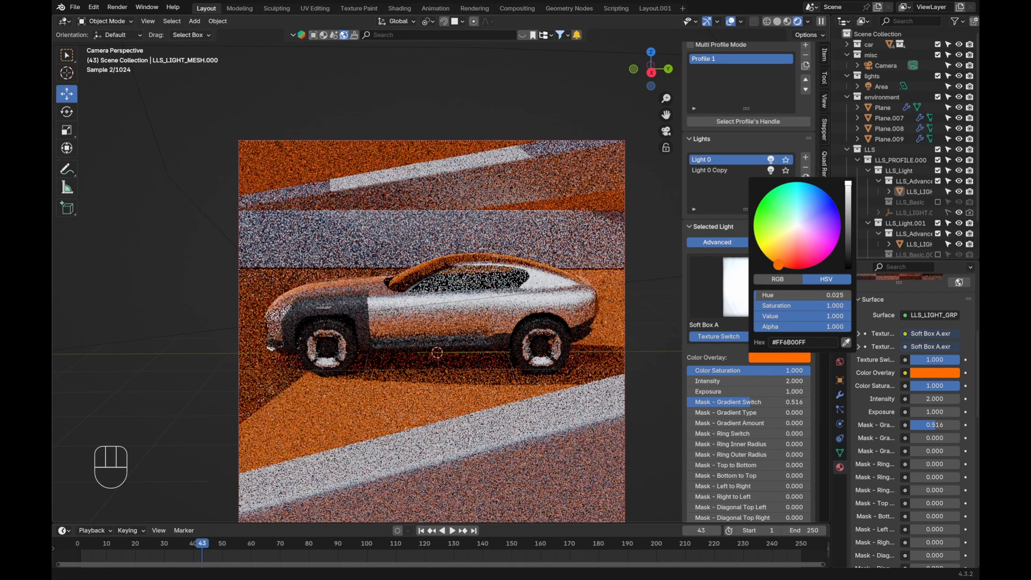
Step: Nudge the orange Light 0 to refine its highlight on the car and deselect it
key("g")
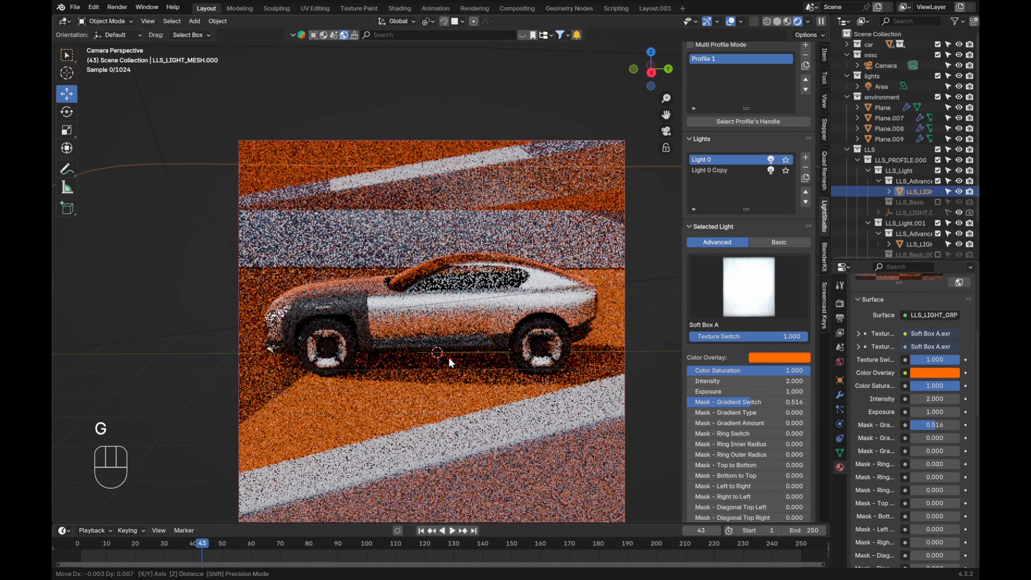
left_click(449, 368)
key("alt+a")
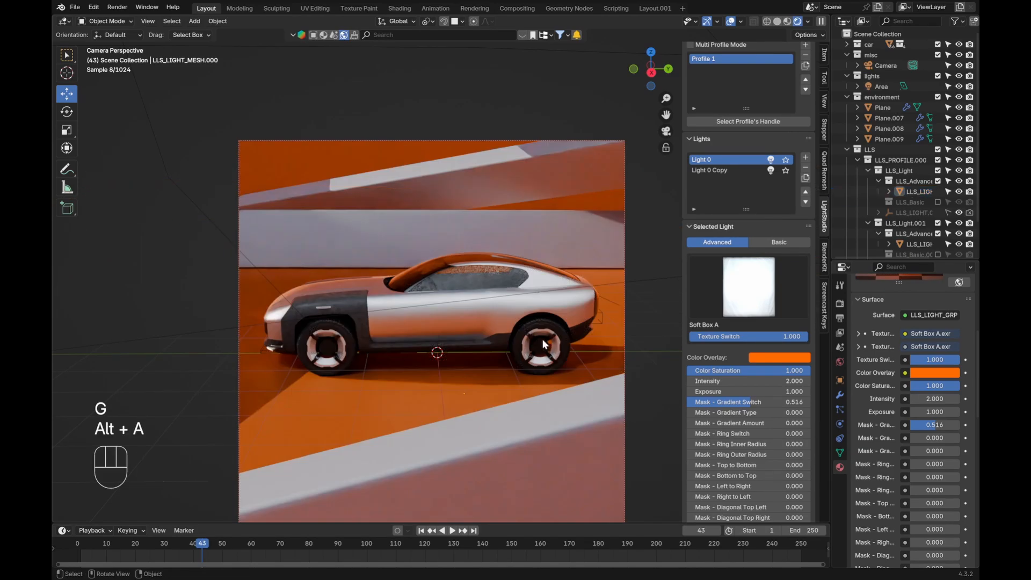
Step: Reposition the duplicated light and change its texture from the softbox to Fluorescent Tube A
left_click(737, 170)
key("g")
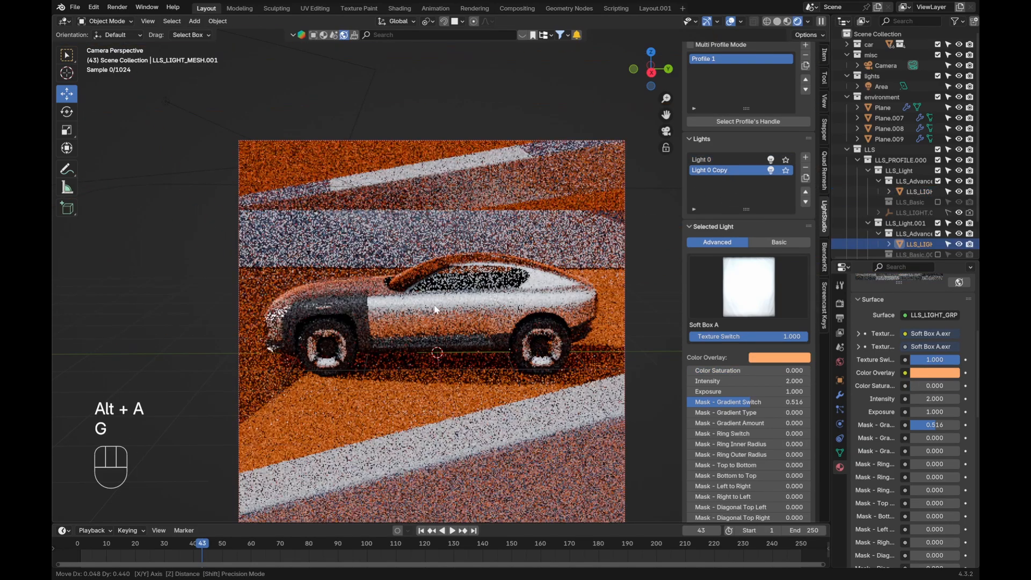
left_click(443, 365)
left_click(749, 286)
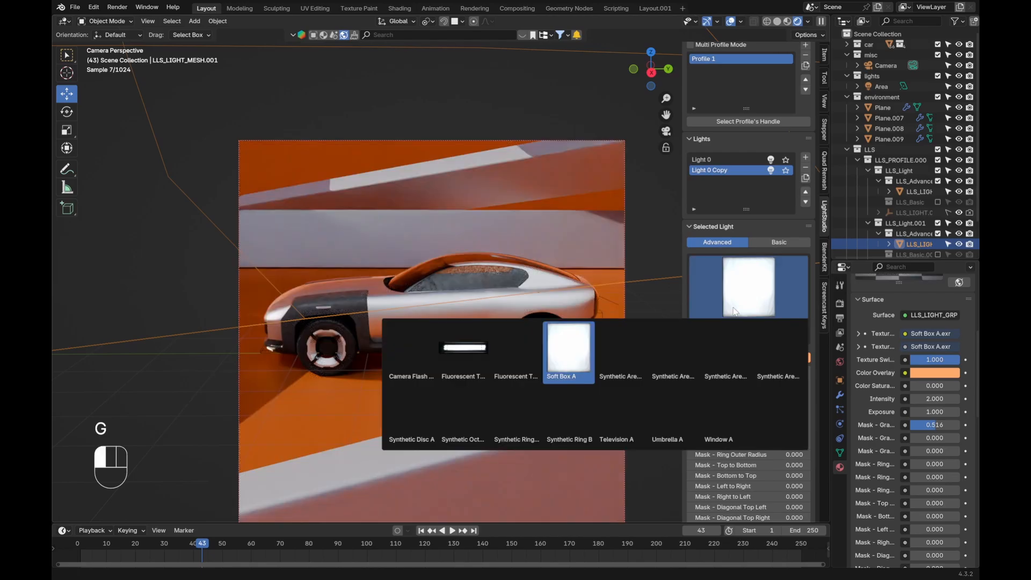
left_click(456, 358)
Step: Move the fluorescent tube light to adjust its reflection along the car's side and deselect it
key("g")
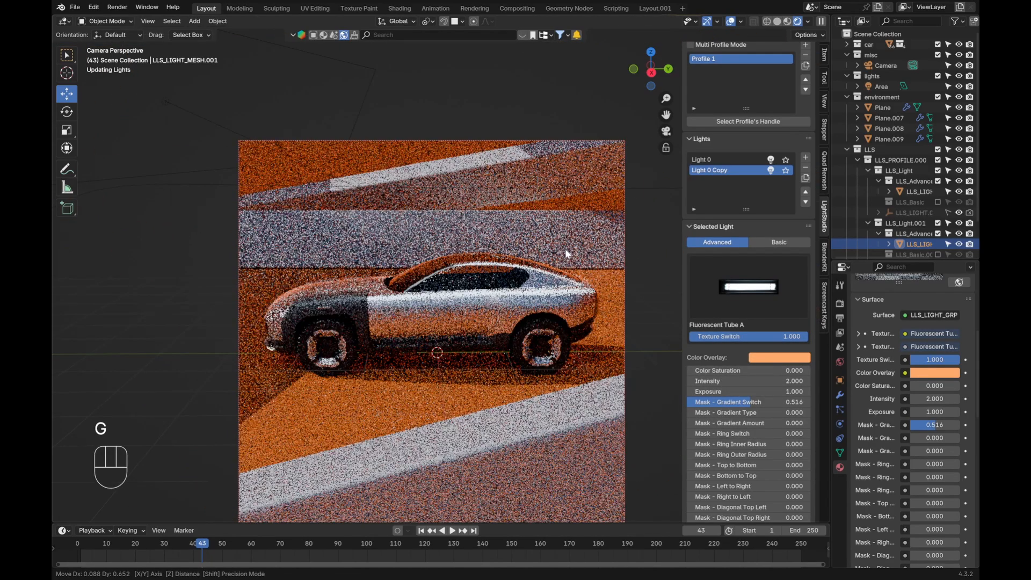
left_click(556, 269)
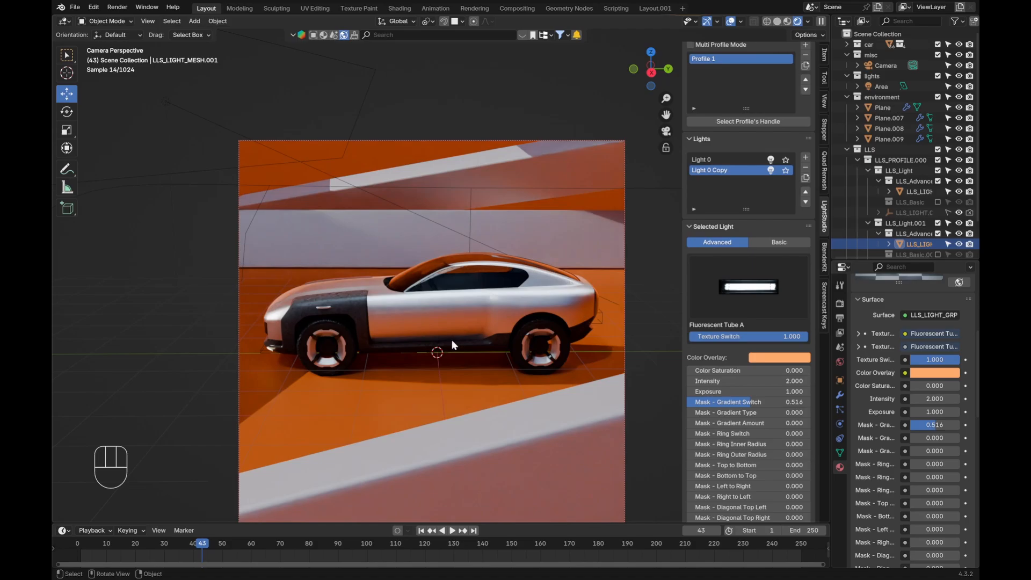
middle_click_drag(585, 383, 548, 361, "shift")
key("alt+a")
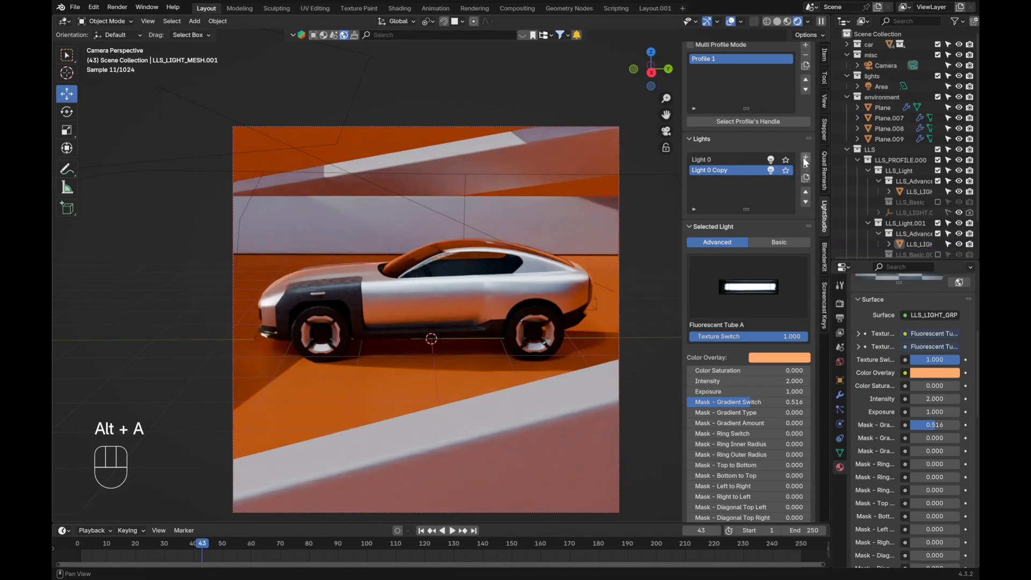
Step: Add a third LightStudio light with the Soft Box A texture and set its distance to 8520 mm
left_click(806, 159)
scroll(733, 329, "down", 5)
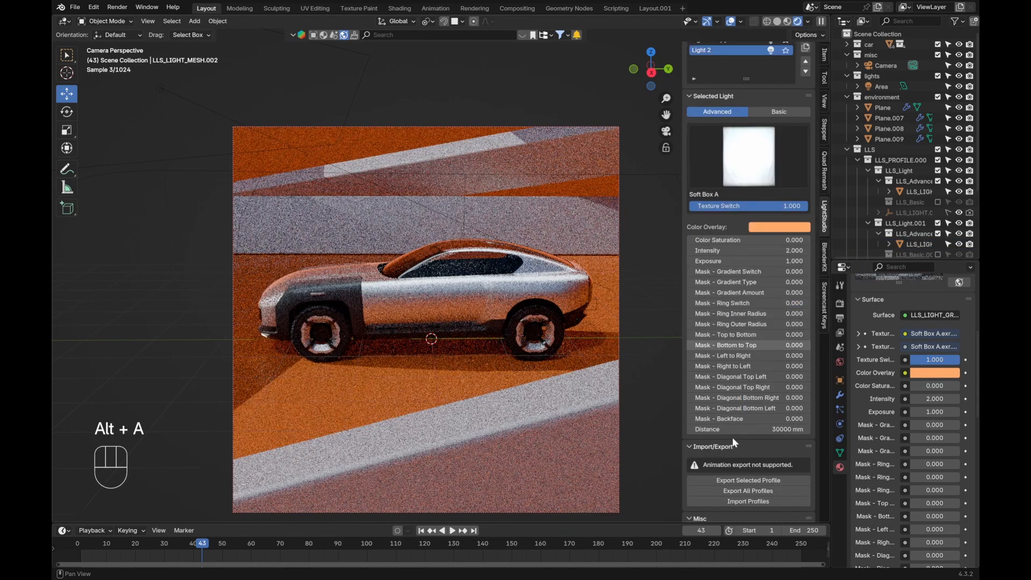
left_click_drag(752, 429, 712, 429)
Step: Reposition the new Light 2 softbox around the car until it casts a vertical highlight on the body ahead of the rear wheel
key("g")
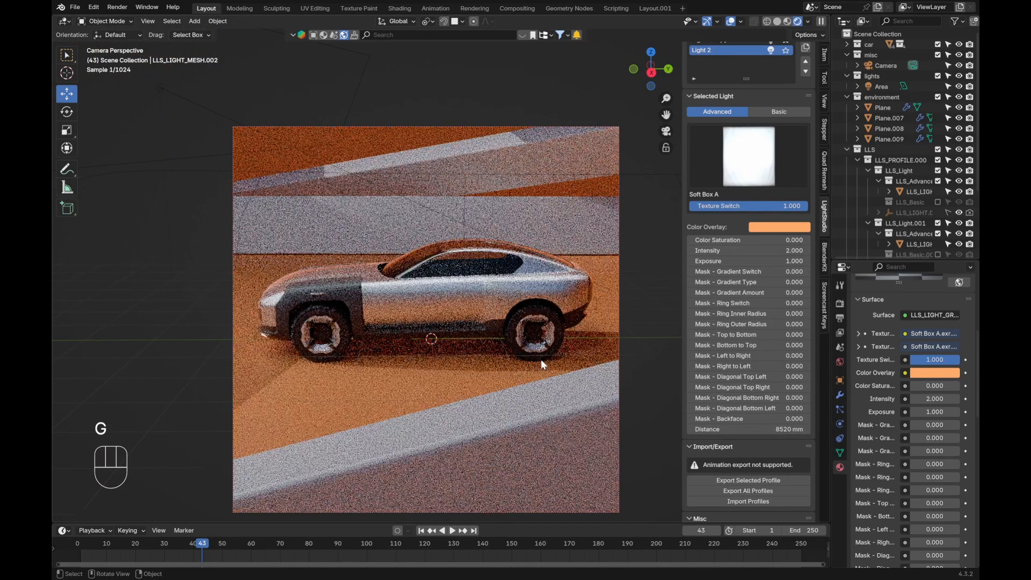
left_click(531, 409)
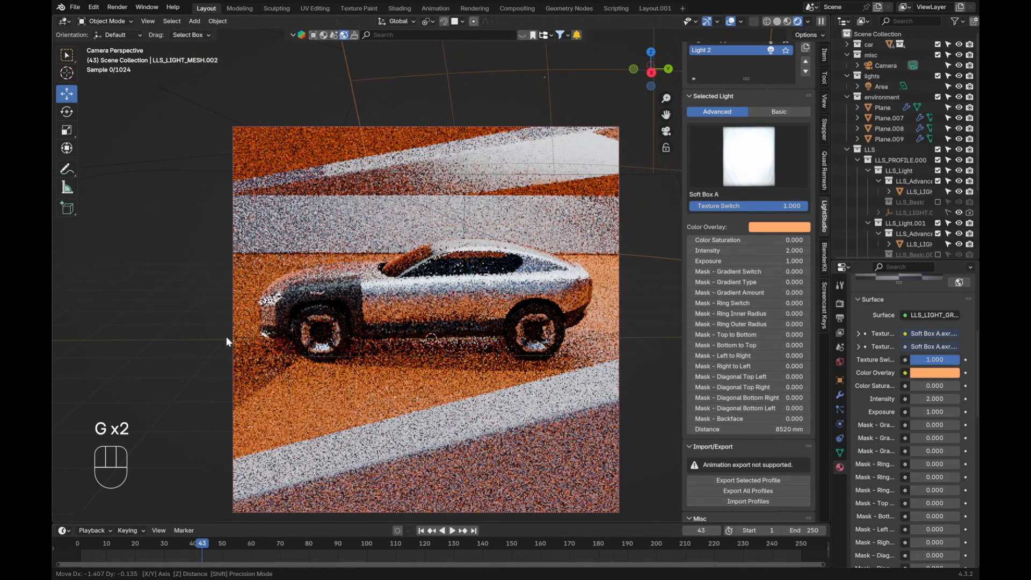
left_click(166, 356)
key("g")
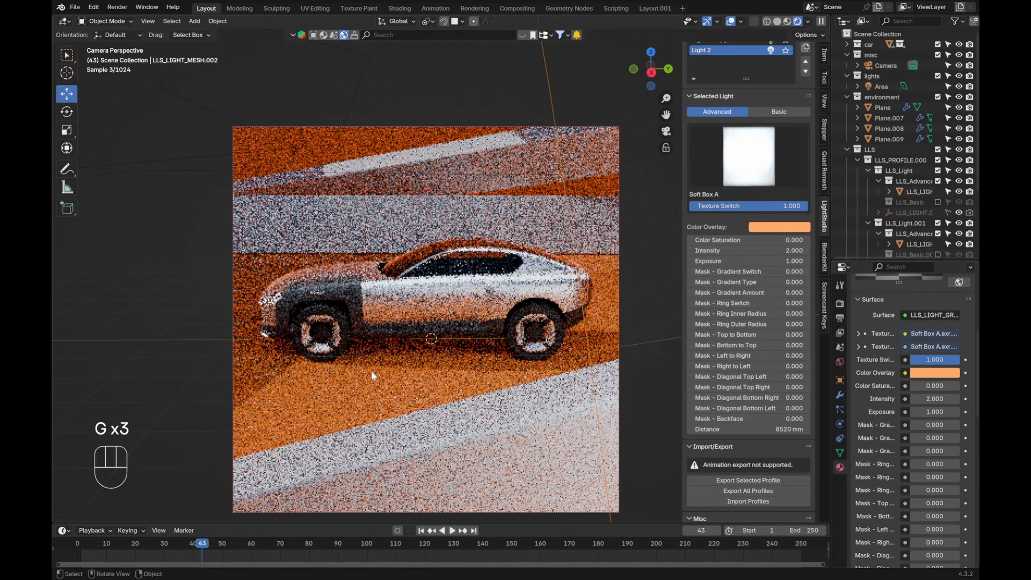
left_click(596, 407)
key("g")
left_click(502, 376)
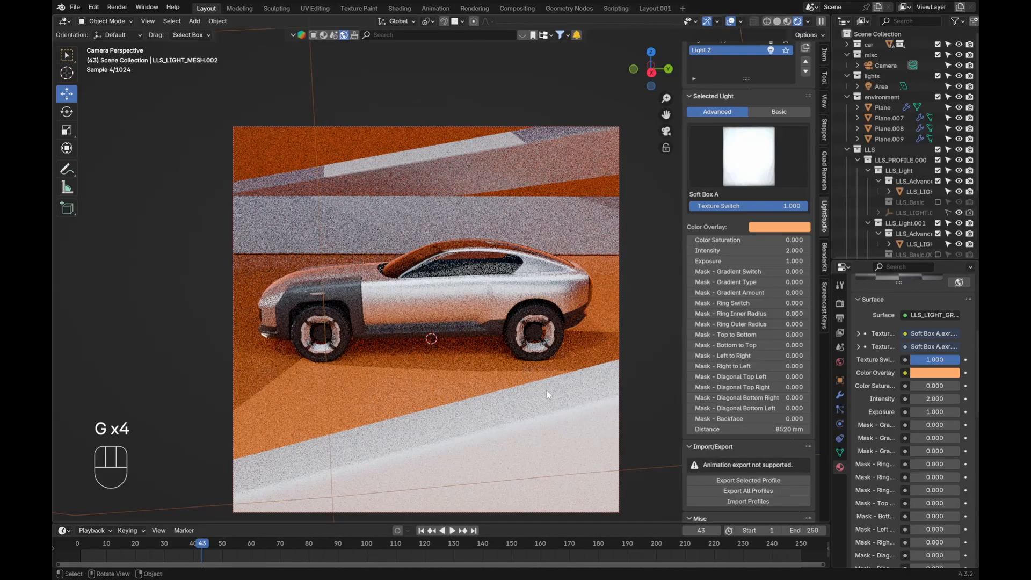
key("g")
left_click(532, 375)
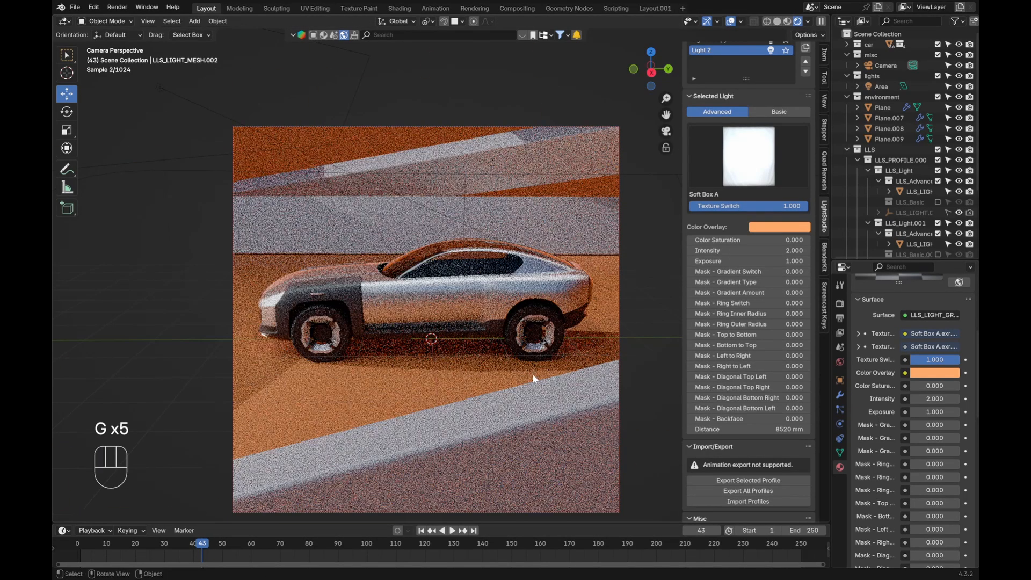
key("g")
left_click(352, 403)
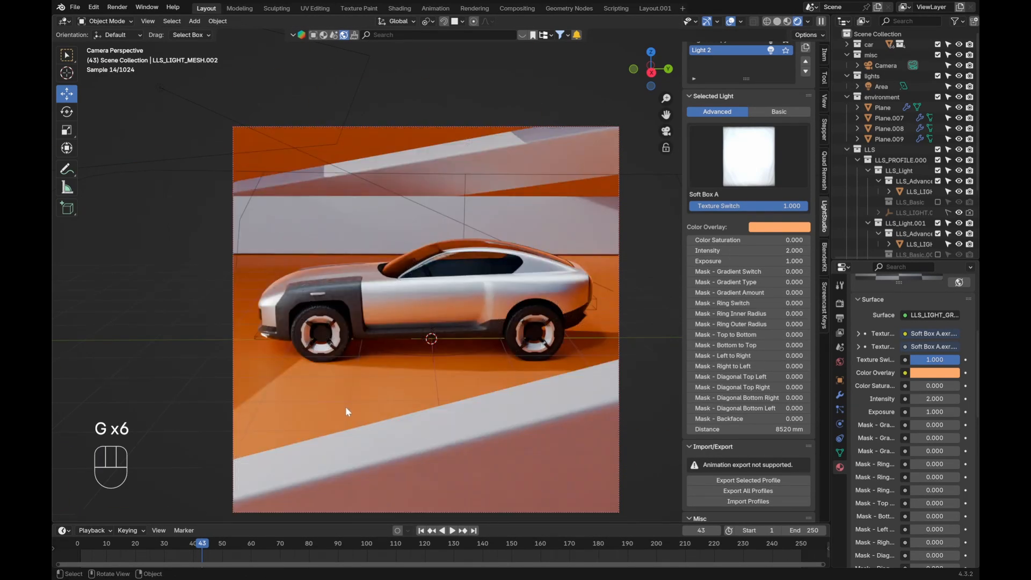
key("g")
left_click(354, 402)
Step: Compare Light 2 and Light 0 Copy in isolation, then leave Light 2 isolated and selected
scroll(783, 169, "up", 2)
left_click(784, 93)
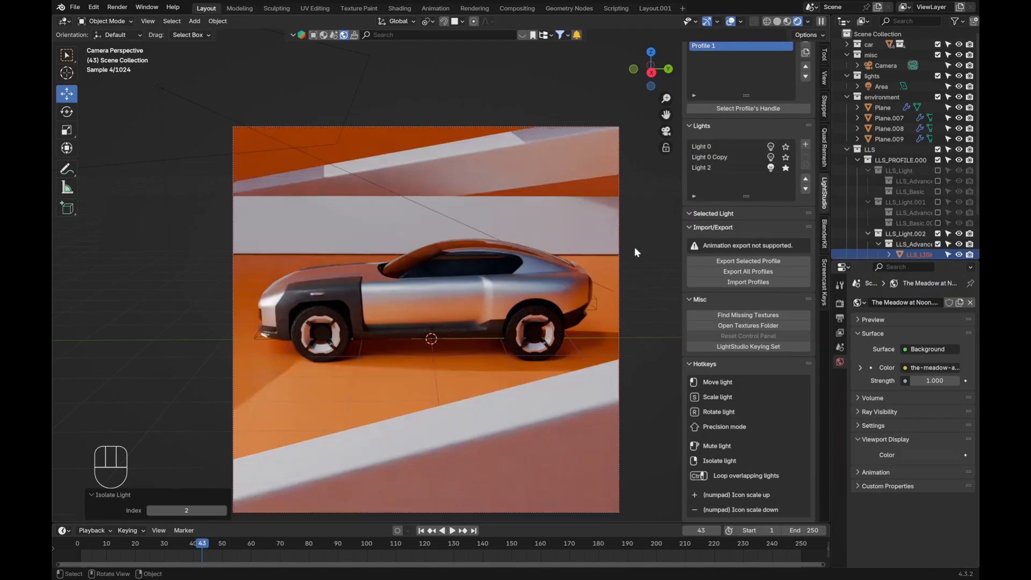
left_click(785, 158)
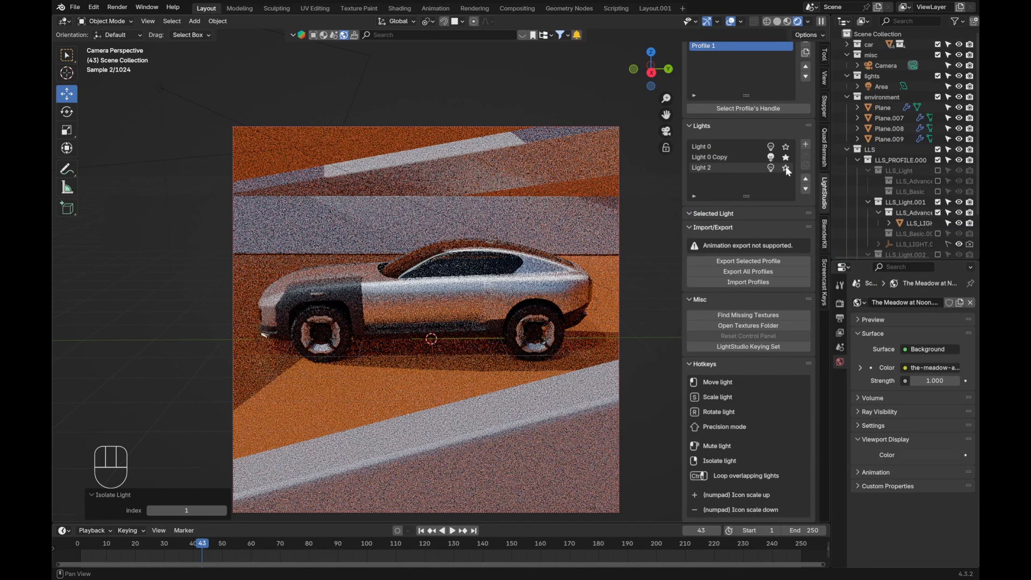
left_click(786, 170)
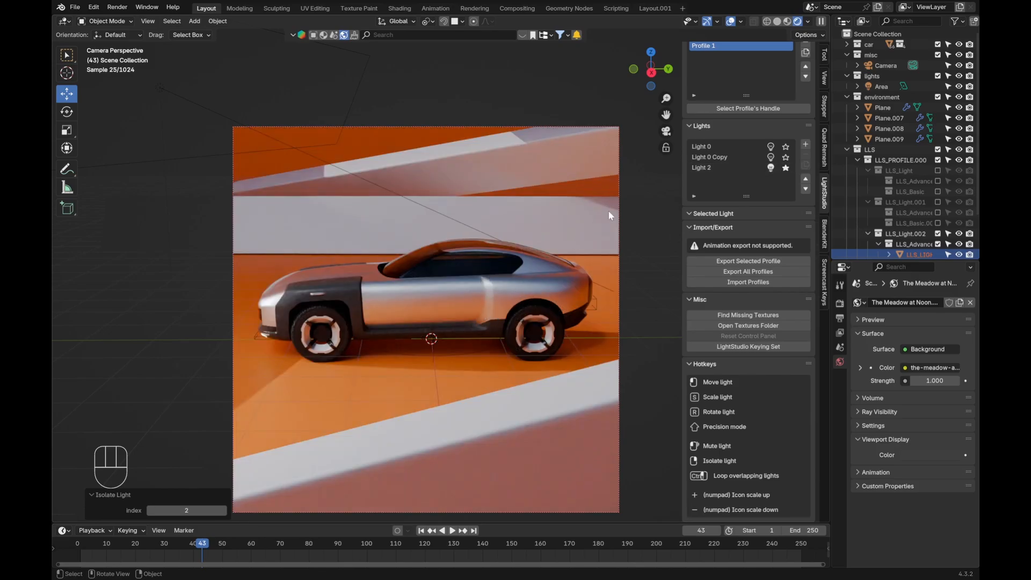
left_click(700, 168)
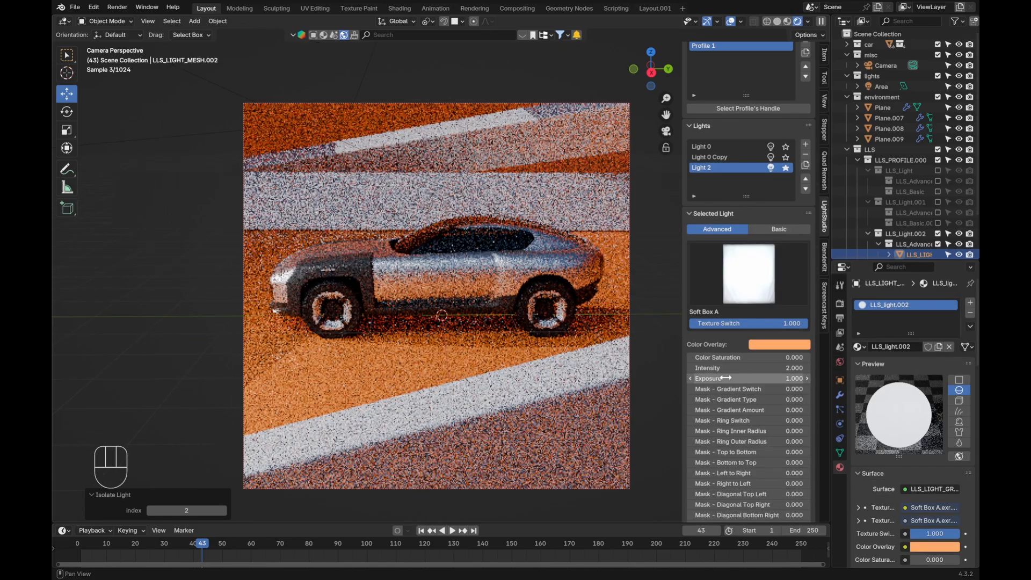
Step: Set the world background strength to 0 so only the isolated Light 2 and the scene lights illuminate the car
scroll(720, 379, "down", 2)
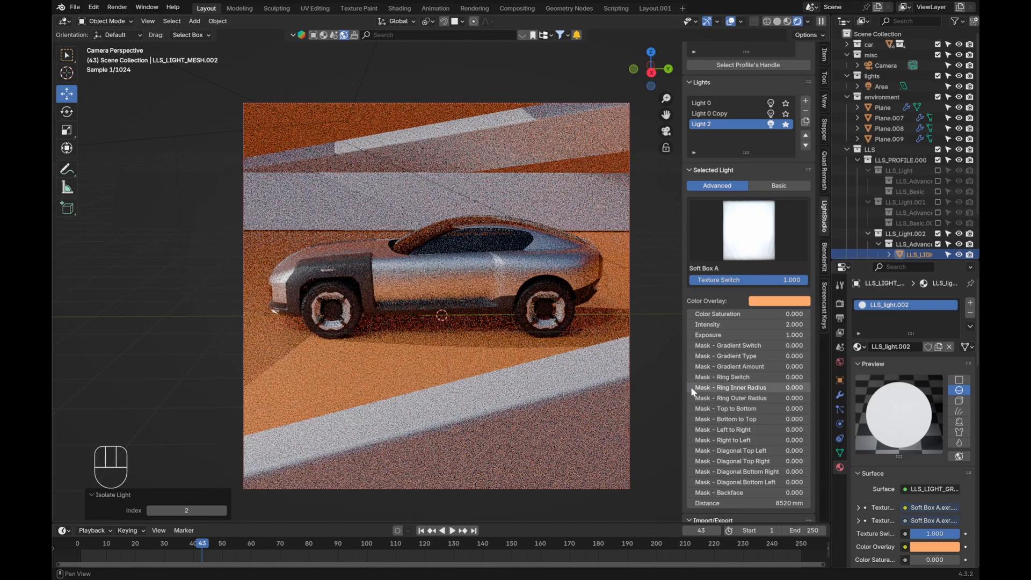
left_click_drag(708, 409, 703, 439)
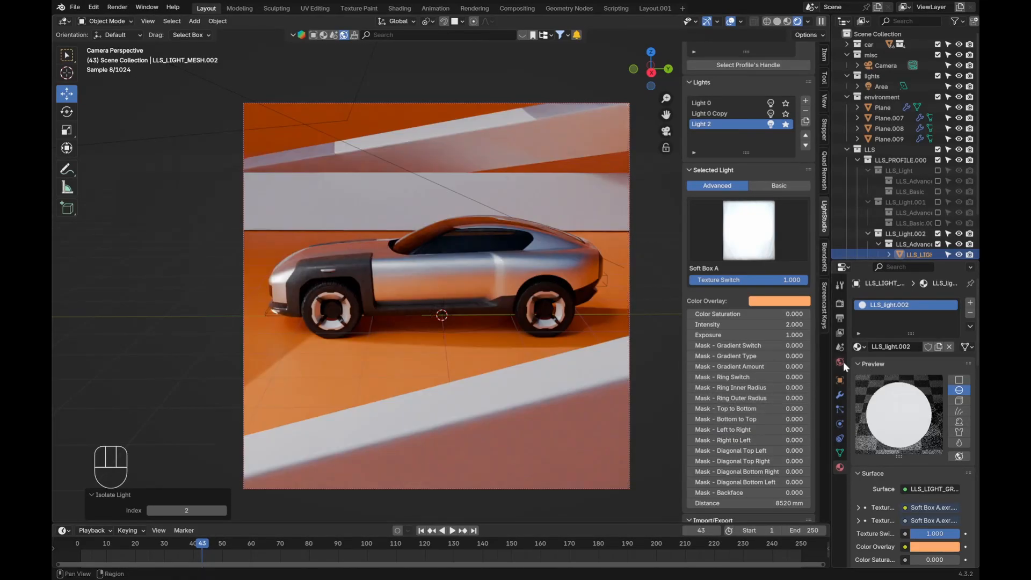
left_click(840, 362)
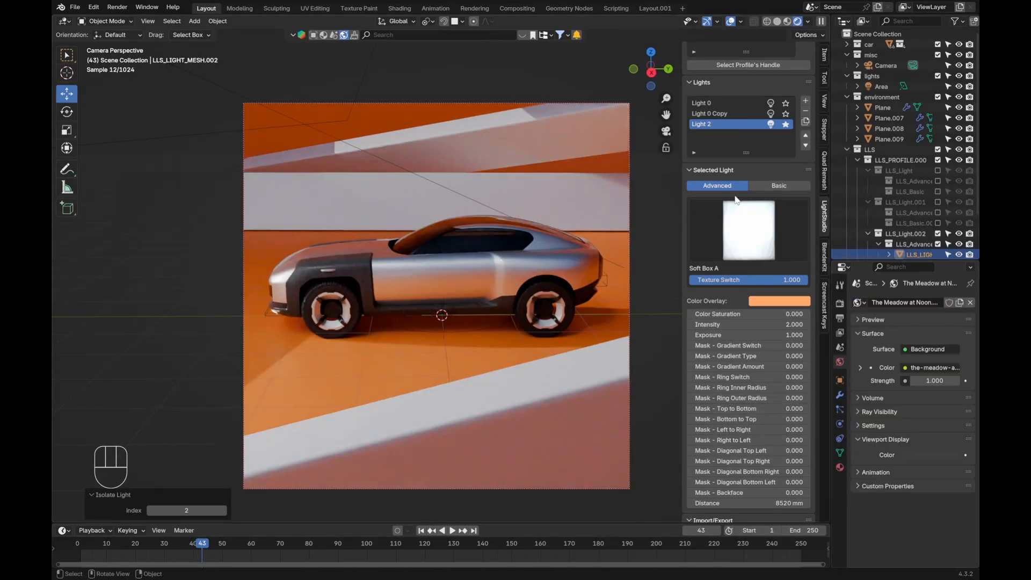
double_click(934, 381)
type("0")
key("Return")
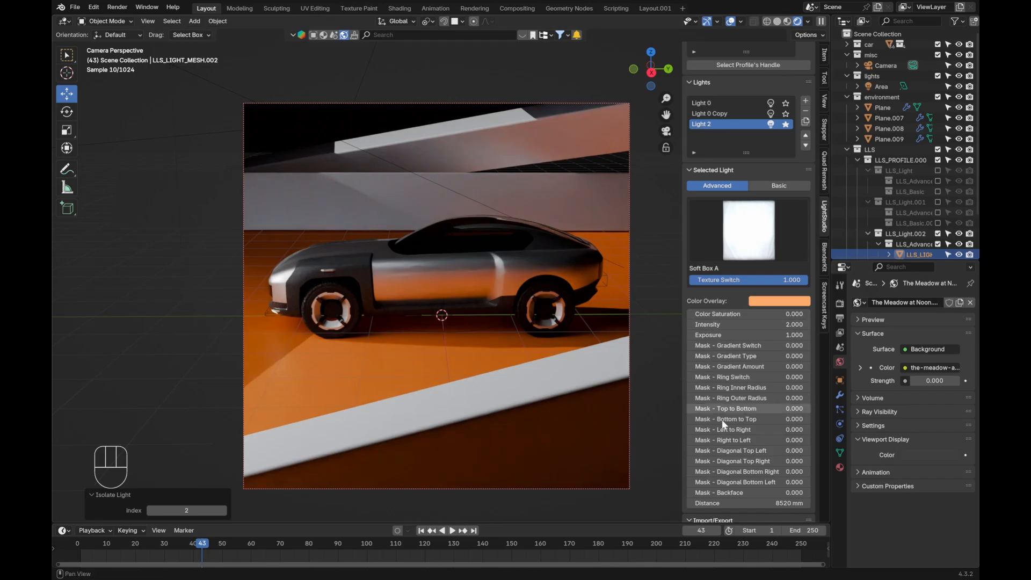
Step: Set Light 2's right-to-left mask to 0.708 and move the light to adjust its reflection on the car
left_click_drag(718, 430, 809, 442)
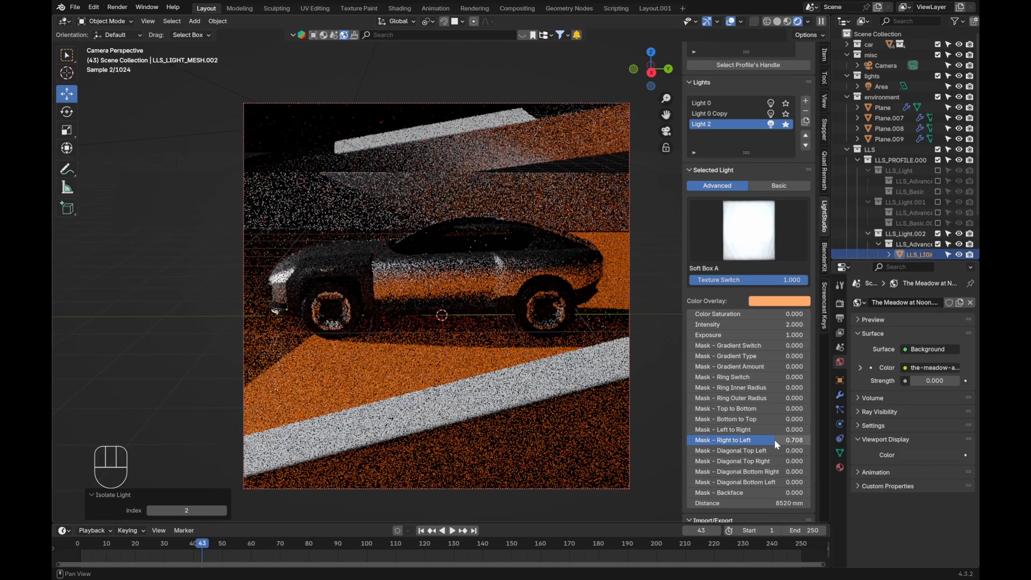
key("g")
left_click(470, 362)
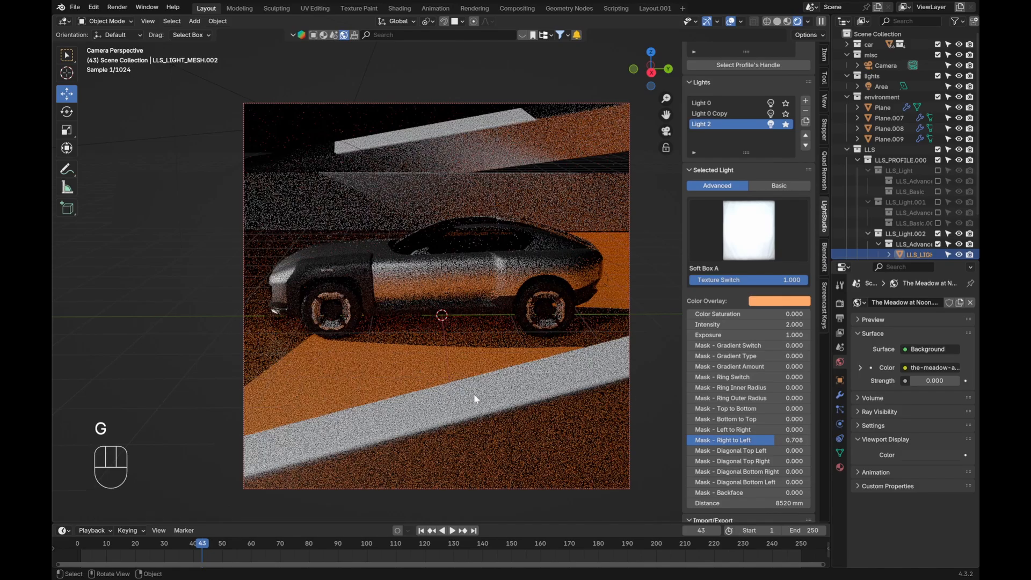
Step: Reposition Light 2 in several moves to shift its orange reflection along the lower side of the car body
key("g")
left_click(490, 418)
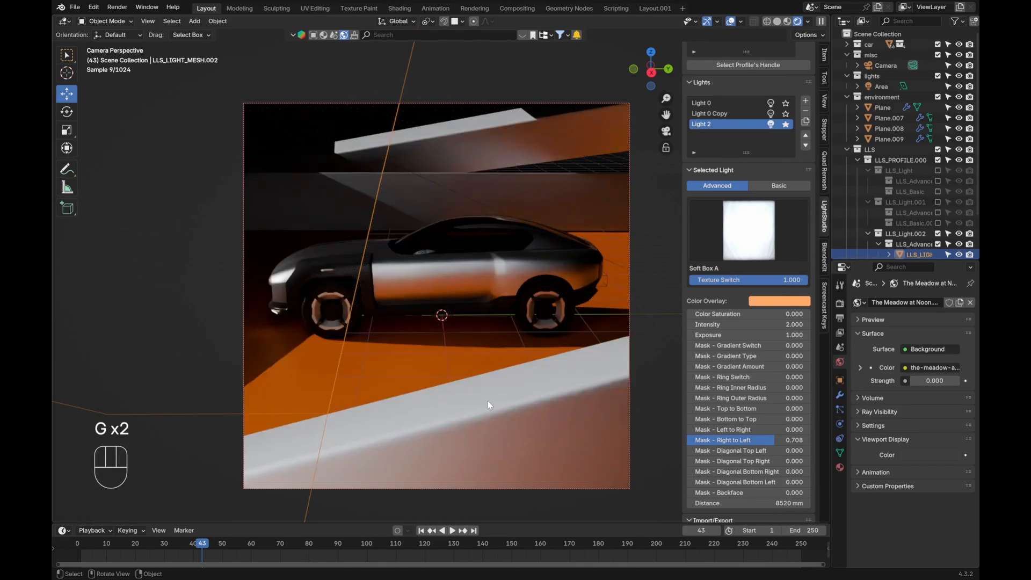
key("g")
left_click(478, 446)
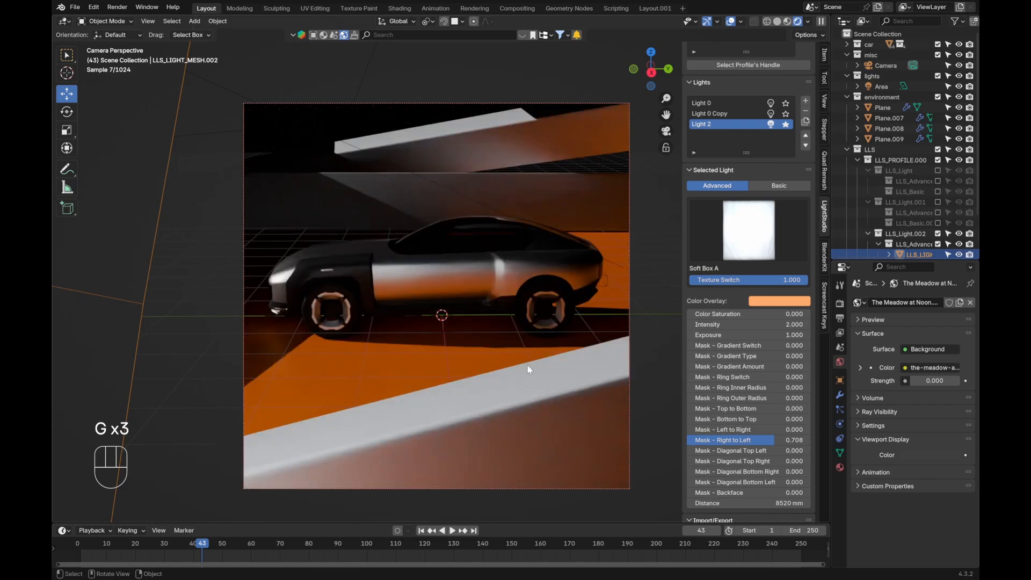
key("g")
key("g")
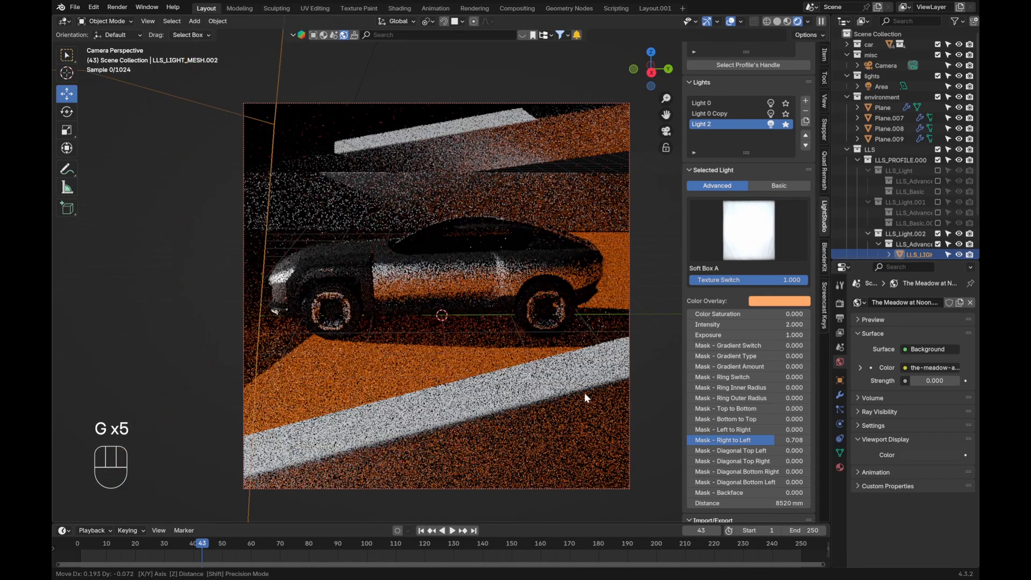
right_click(558, 395)
key("g")
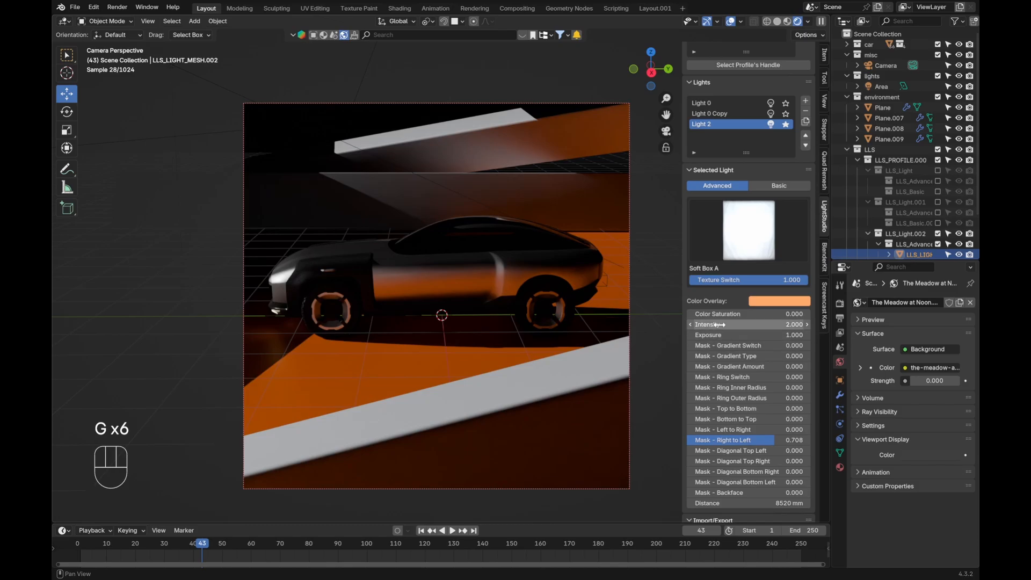
Step: Raise Light 2's intensity to 4.200 and exposure to 1.600, and restrict its light linking to the car collection
left_click_drag(718, 325, 718, 327)
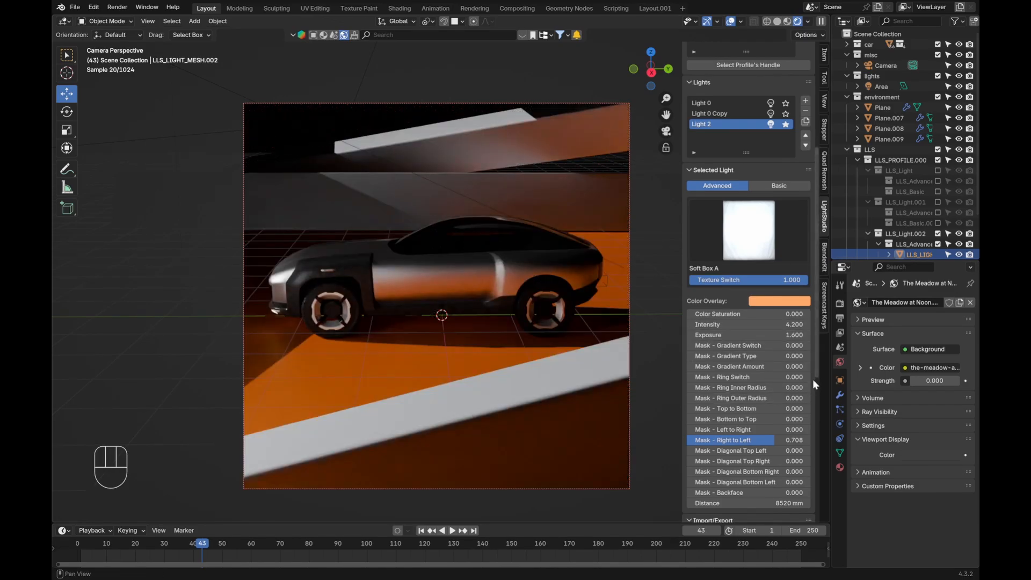
left_click(842, 381)
scroll(886, 430, "down", 4)
left_click(863, 443)
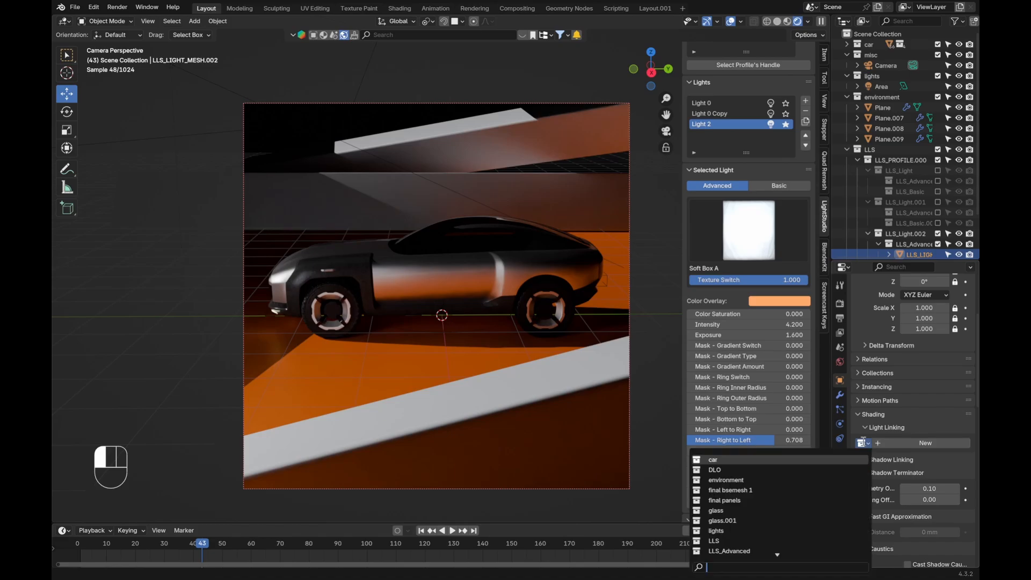
left_click(708, 459)
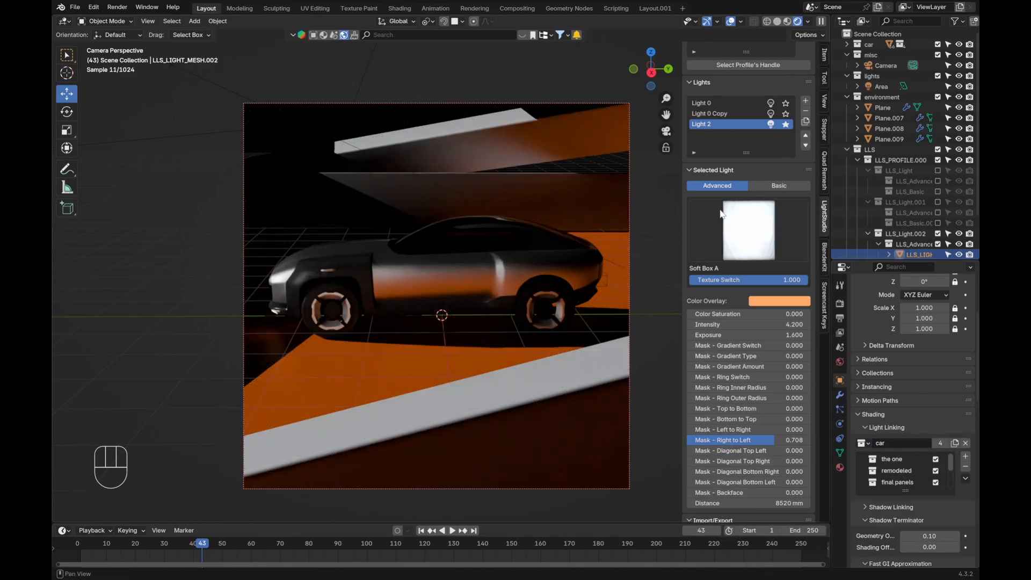
Step: Turn Light 0 Copy and Light 0 back on and clear the selection
left_click(772, 113)
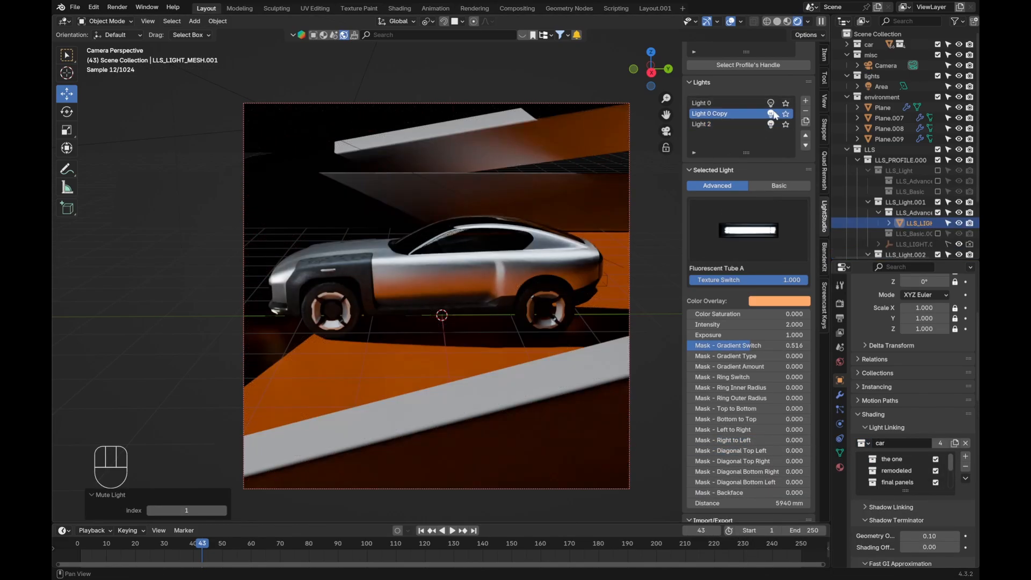
left_click(772, 104)
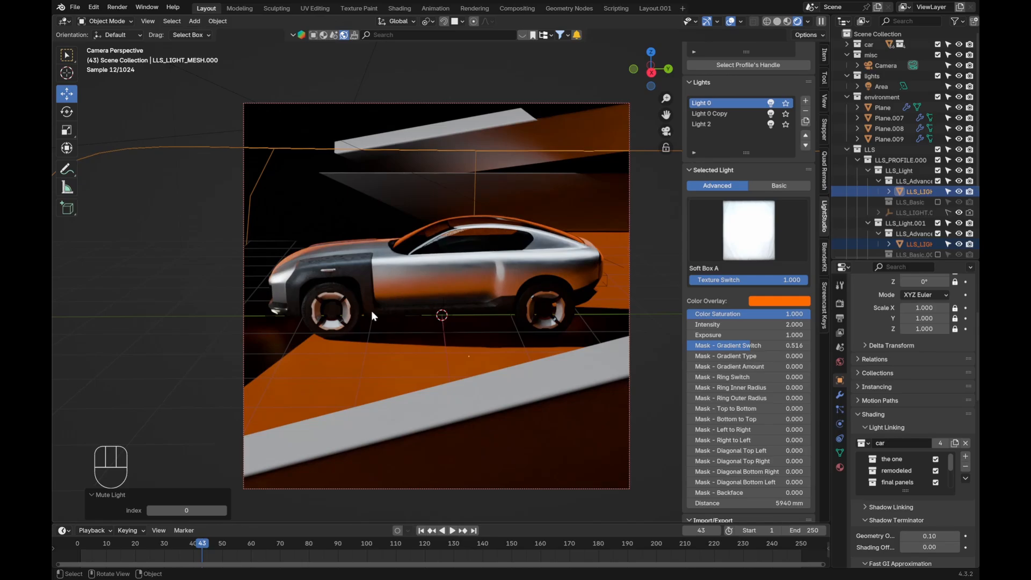
left_click(373, 316)
key("alt+a")
Step: Set the world background strength to 0.300 and check the render with the viewport overlays temporarily hidden
left_click(840, 363)
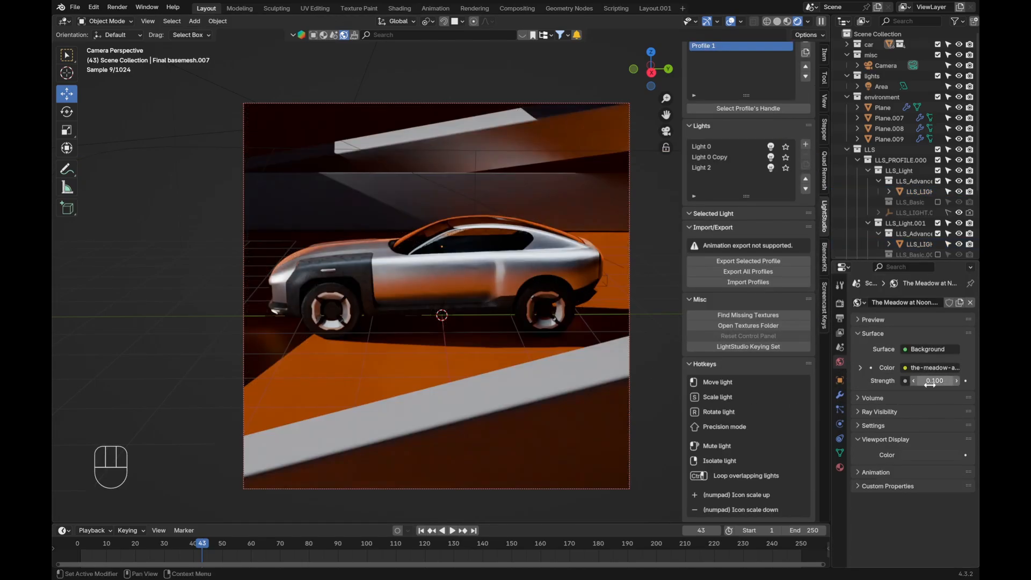
left_click(956, 381)
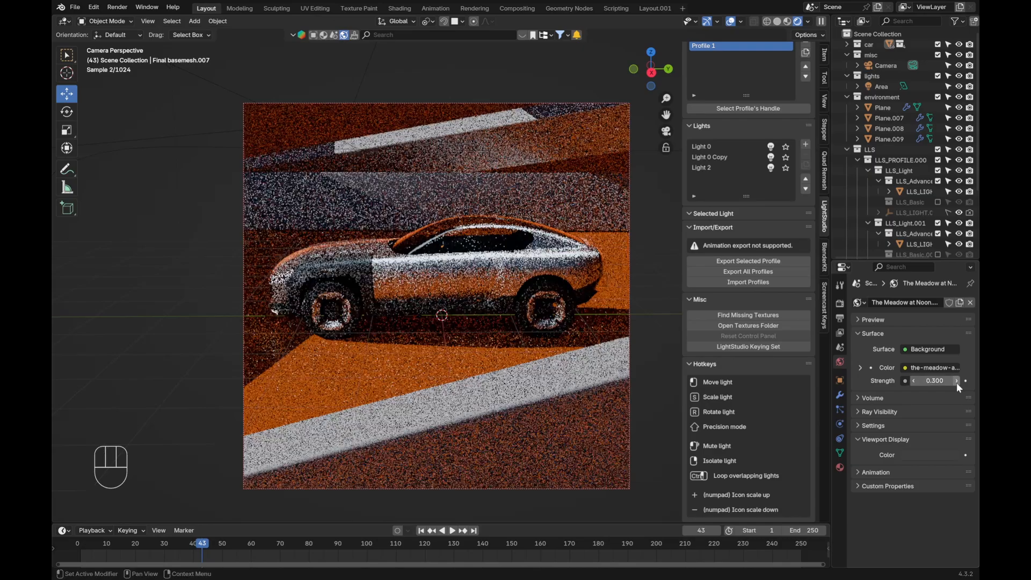
left_click(730, 22)
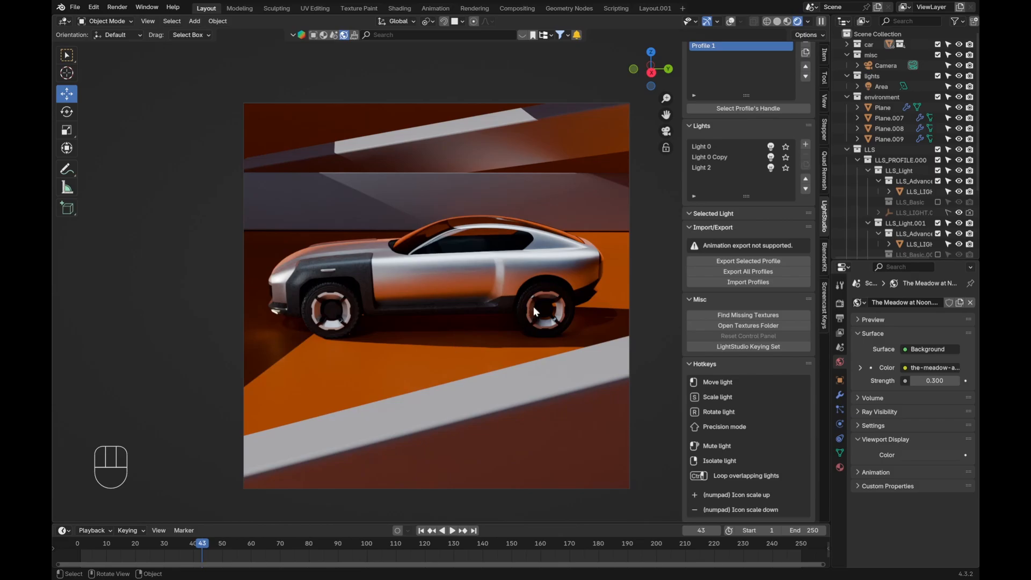
left_click(732, 23)
Step: Scale the round disc inside the rear wheel in Y and Z only, leaving X out, and deselect it
scroll(278, 335, "up", 2)
left_click(285, 330)
left_click(285, 329)
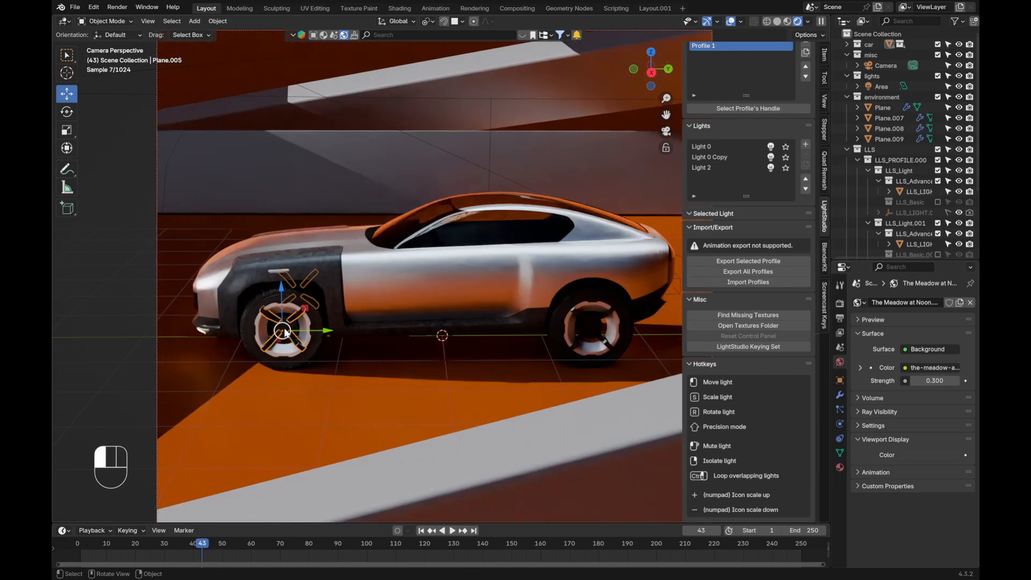
scroll(590, 334, "up", 5)
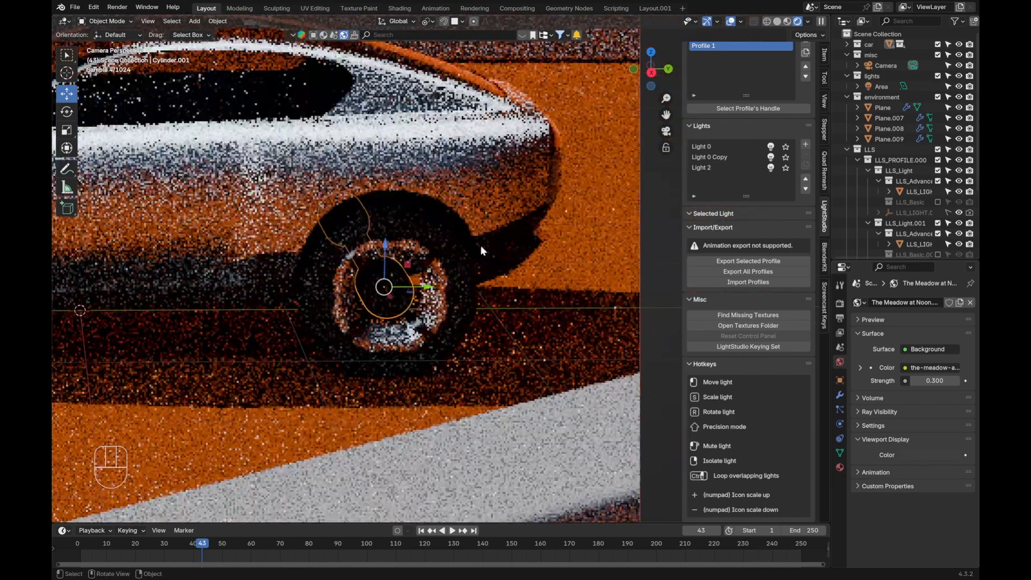
key("s")
key("shift+x")
left_click(425, 265)
key("alt+a")
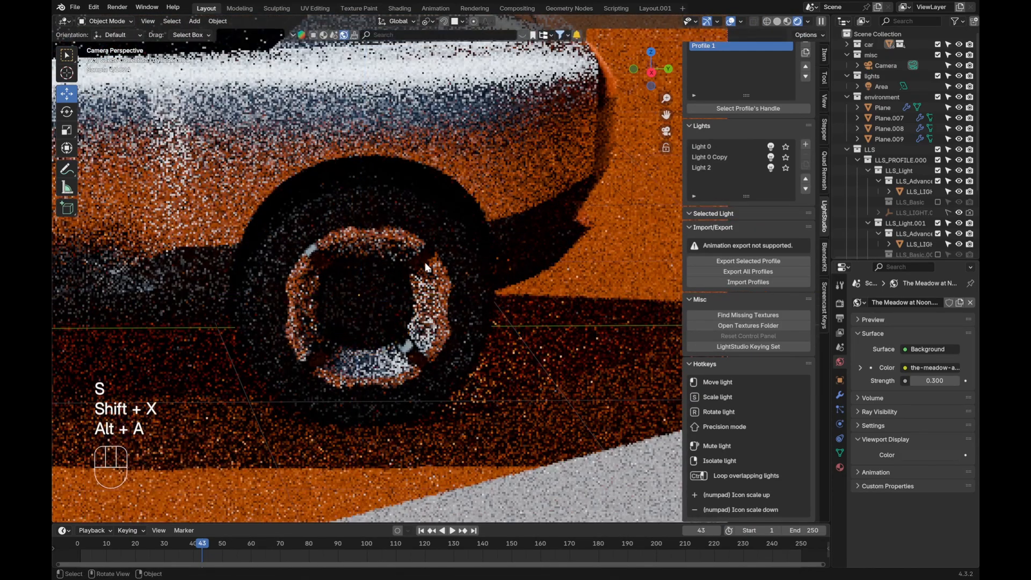
Step: Scale the round disc inside the front wheel in Y and Z only, excluding X, and deselect it
scroll(425, 264, "down", 5)
middle_click_drag(145, 316, 446, 361, "shift")
scroll(446, 361, "up", 3)
scroll(447, 361, "up", 2)
left_click(435, 321)
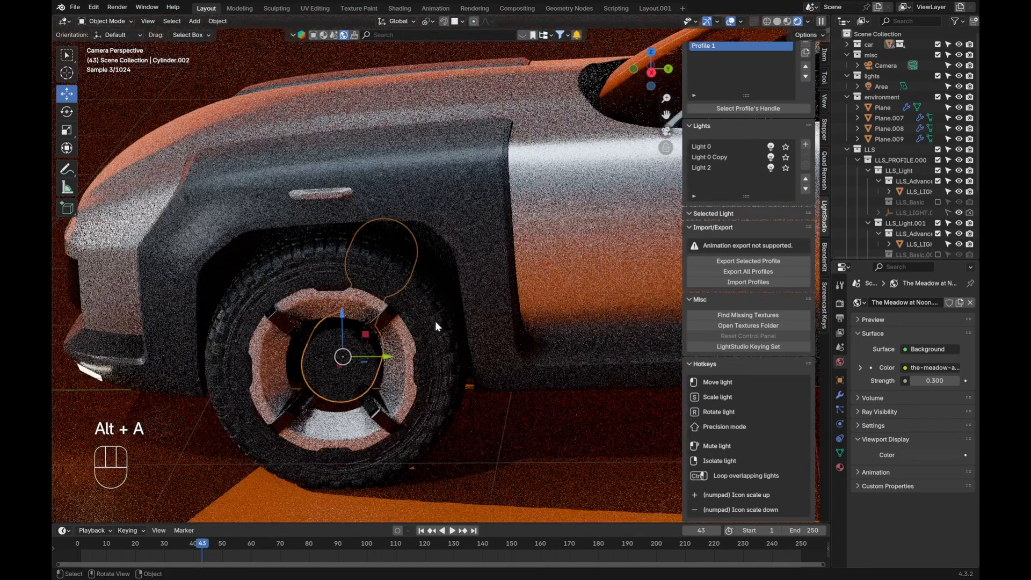
key("s")
key("shift+x")
left_click(413, 310)
key("alt+a")
scroll(413, 311, "down", 5)
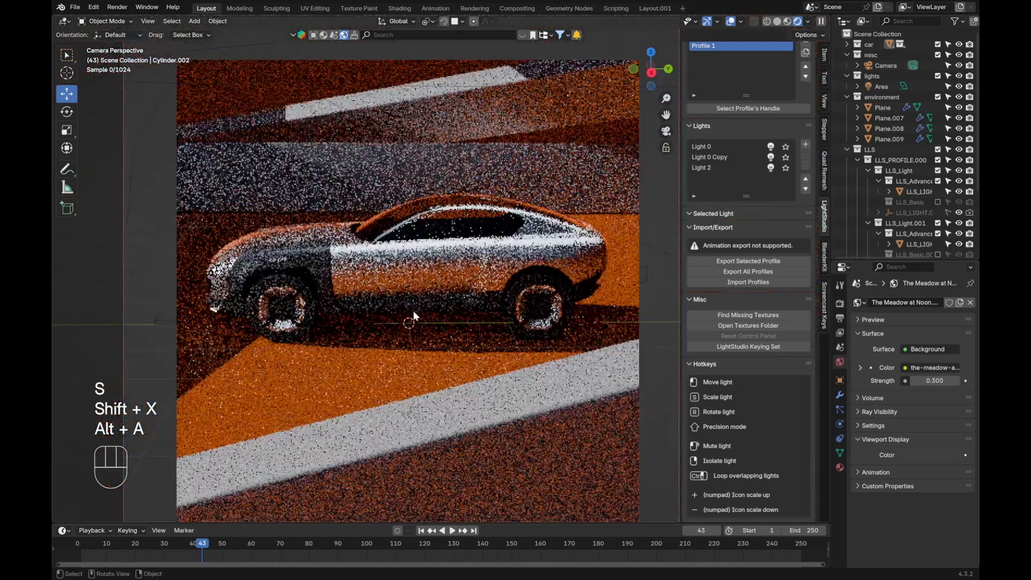
Step: Examine the lighting on the car from the camera view and from above, including the roof and surrounding panels
scroll(465, 215, "up", 2)
left_click(437, 260)
key("alt+a")
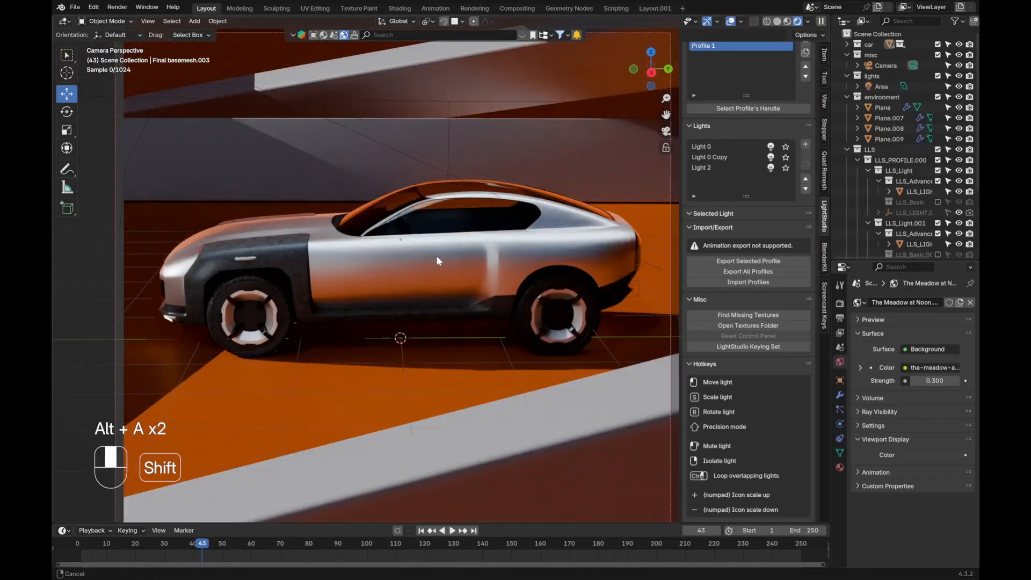
scroll(437, 260, "up", 2)
scroll(441, 294, "down", 3)
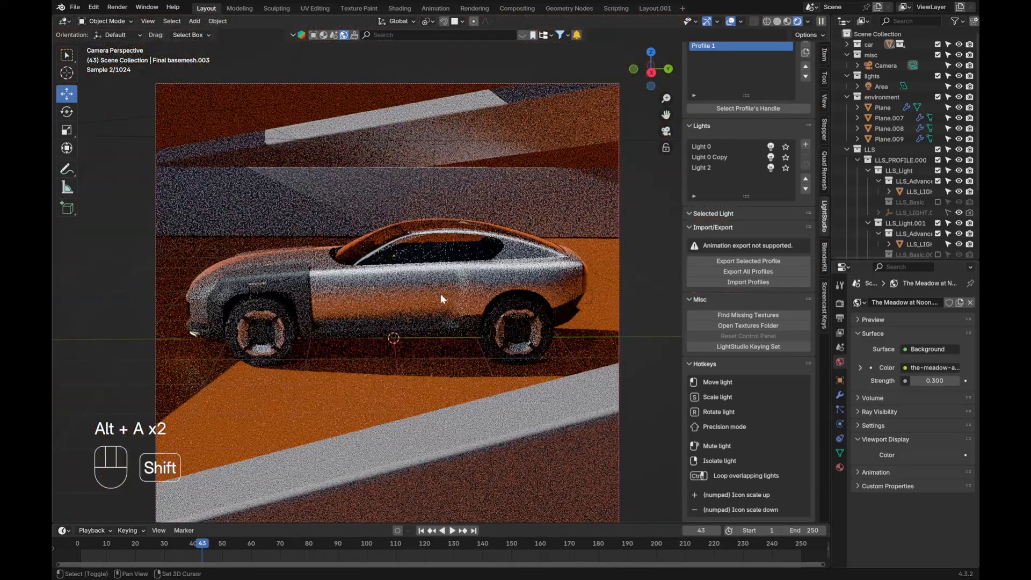
middle_click_drag(441, 294, 524, 297, "shift")
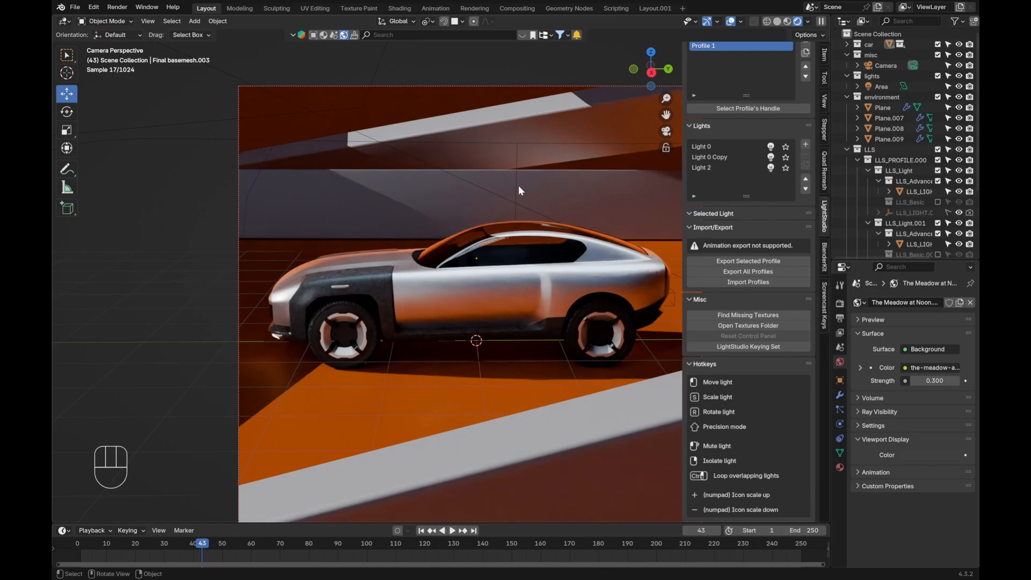
middle_click_drag(518, 188, 521, 301)
scroll(521, 301, "up", 3)
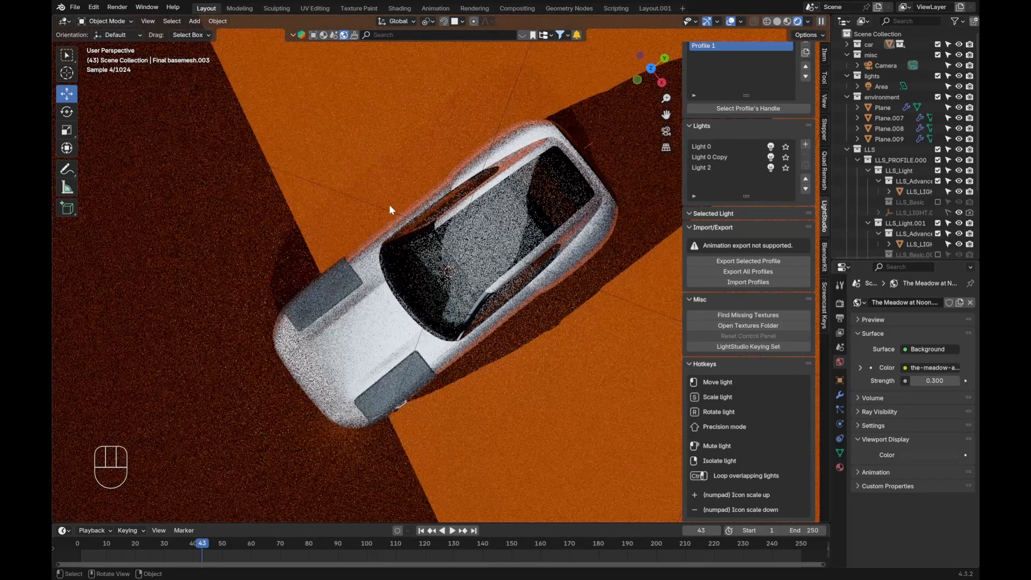
scroll(391, 209, "down", 6)
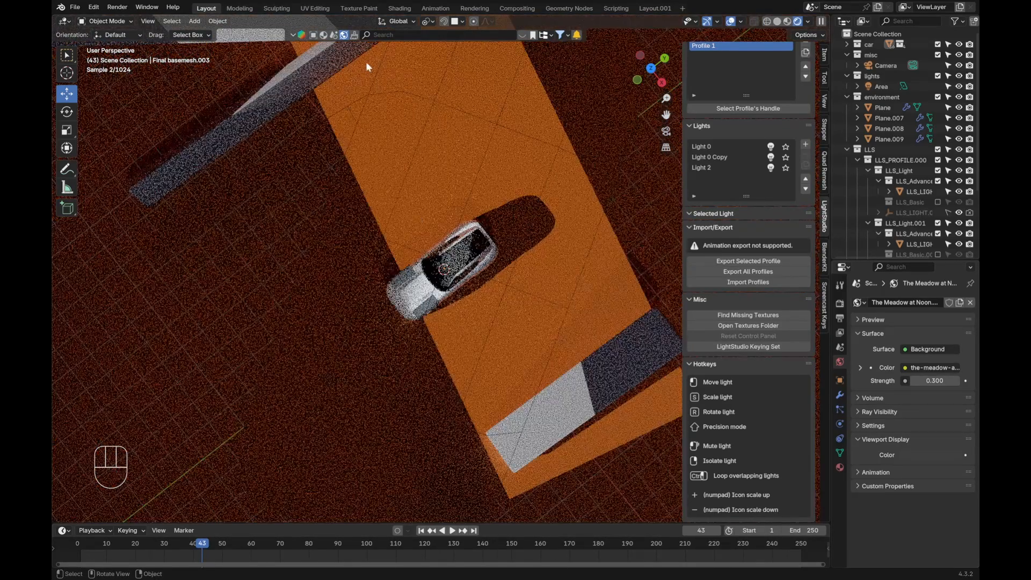
scroll(432, 231, "up", 5)
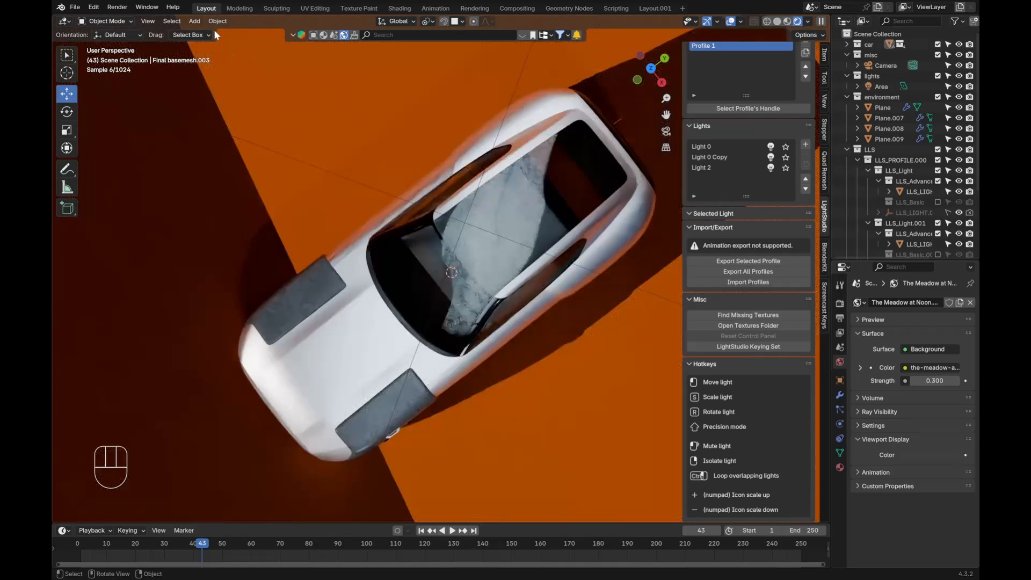
scroll(402, 352, "down", 4)
middle_click_drag(402, 351, 402, 317)
Step: Save the Harpoon.blend file, return to the camera view and leave nothing selected
key("ctrl+s")
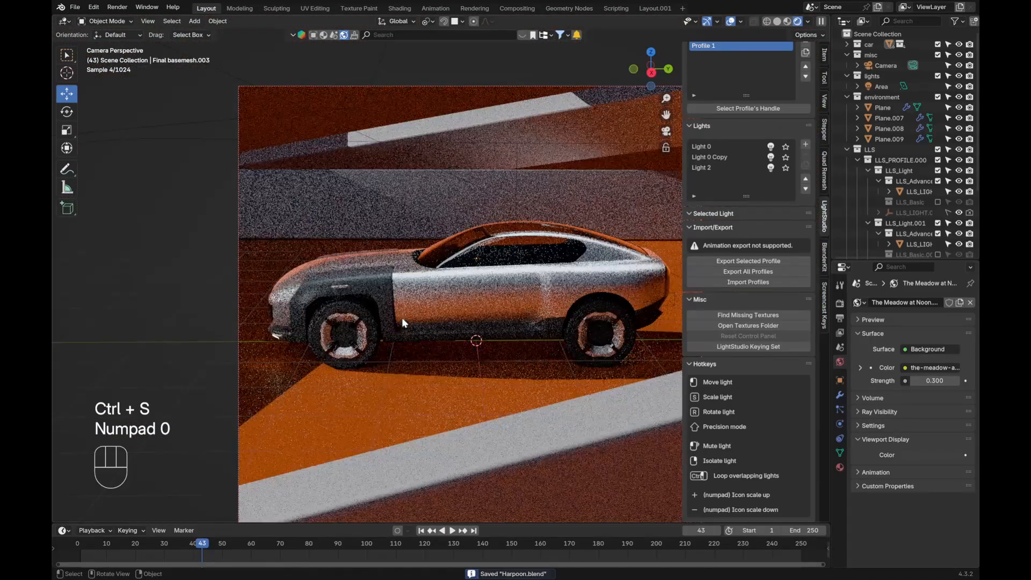
middle_click_drag(402, 318, 318, 328, "shift")
scroll(322, 317, "down", 1)
left_click(467, 123)
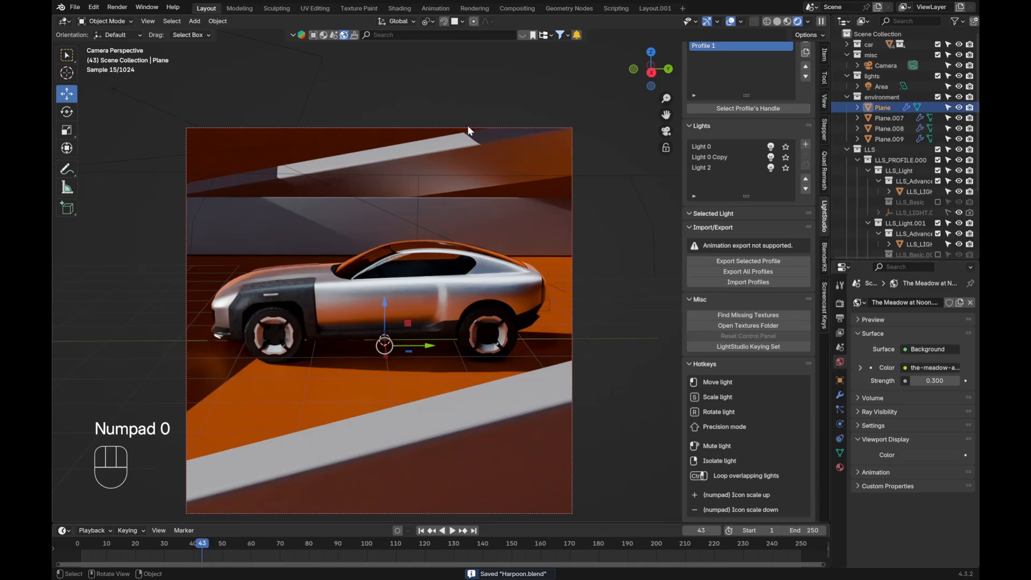
key("alt+a")
middle_click_drag(440, 321, 460, 289, "shift")
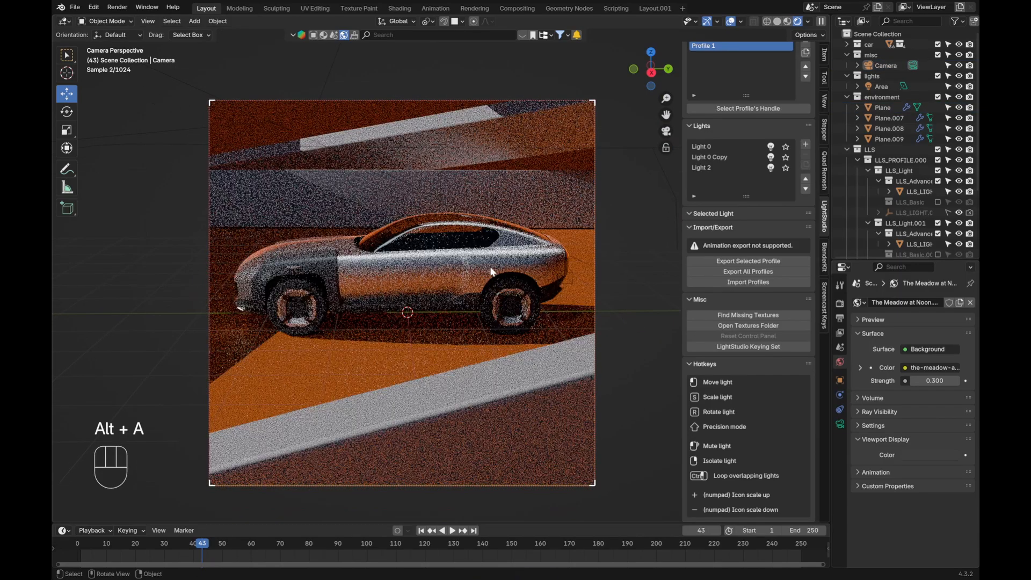
Step: Inspect the material settings of the back wall panel and the foreground slab
key("a")
key("alt+a")
left_click(386, 194)
key("alt+a")
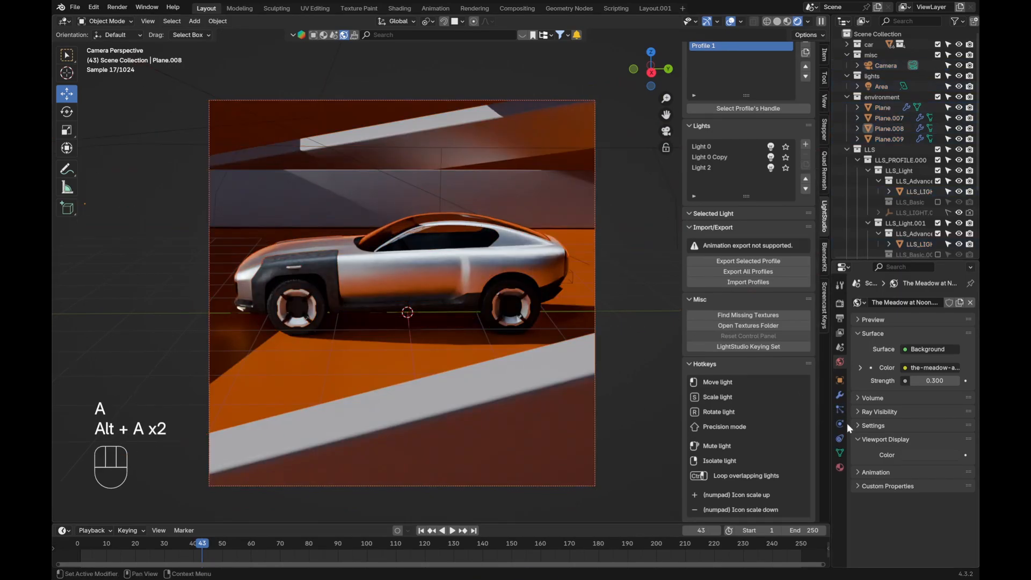
left_click(840, 466)
left_click(374, 201)
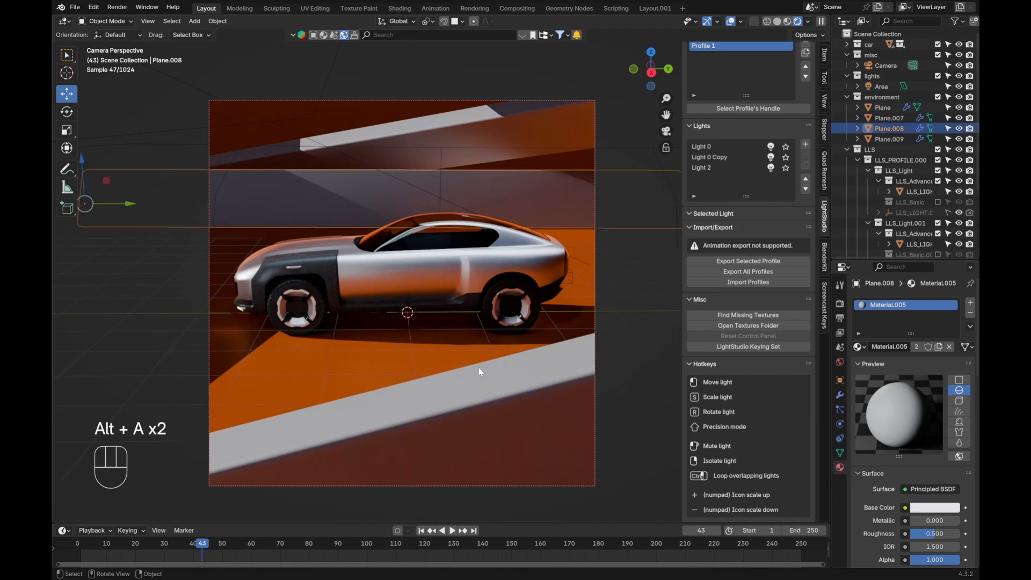
key("alt+a")
left_click(443, 405)
scroll(425, 400, "up", 1)
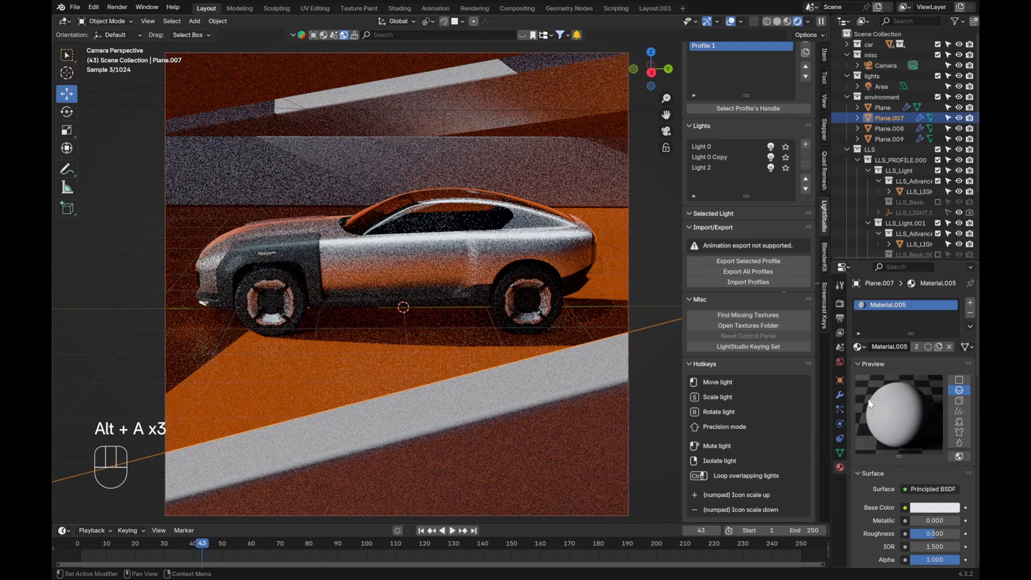
scroll(902, 386, "down", 4)
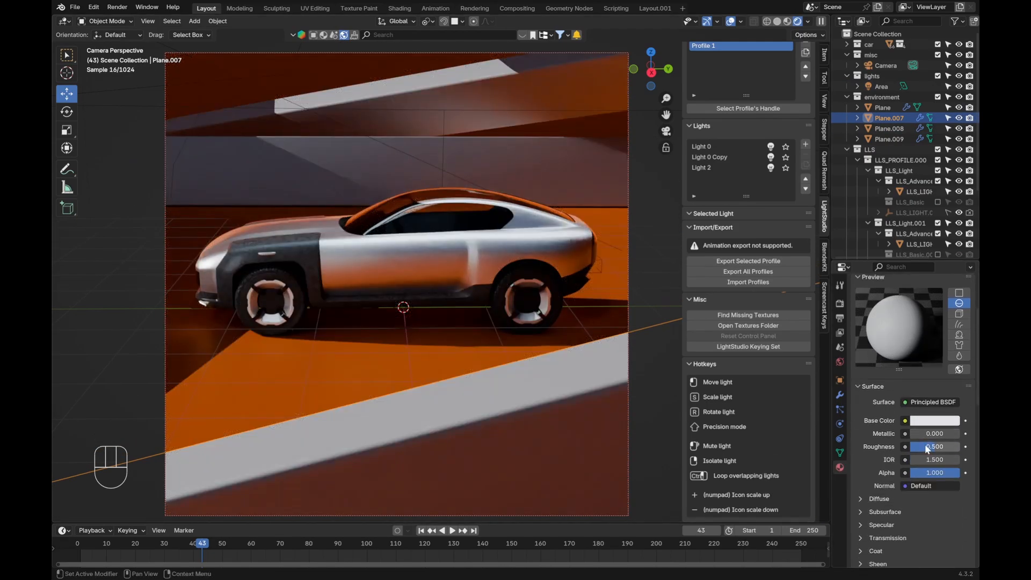
Step: On the foreground slab's Material.005, set the transmission weight to 1.000 and the roughness to 0.522
middle_click_drag(413, 340, 543, 322)
key("KP_1")
key("KP_0")
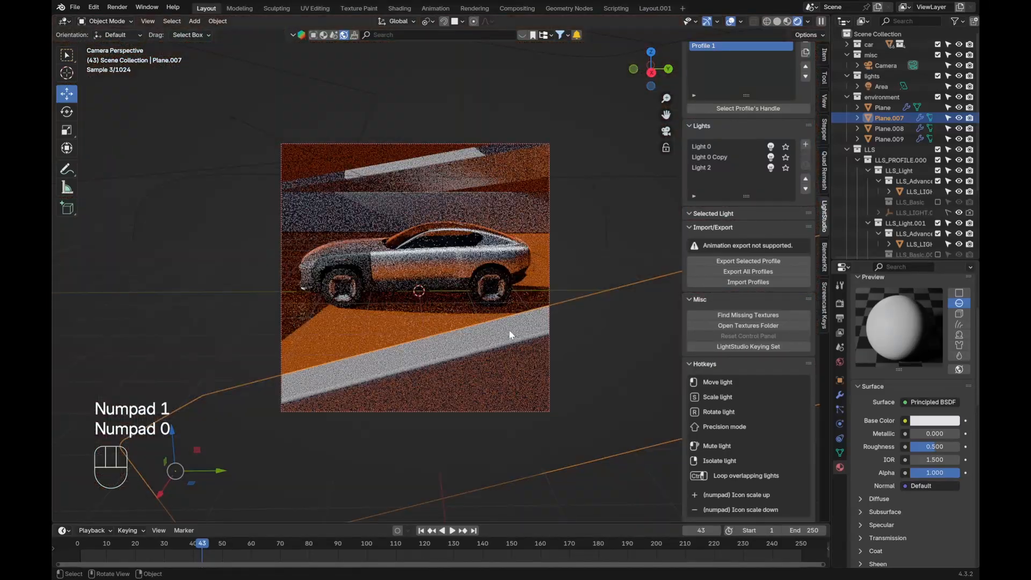
scroll(405, 275, "up", 1)
key("alt+a")
middle_click_drag(406, 276, 405, 294, "shift")
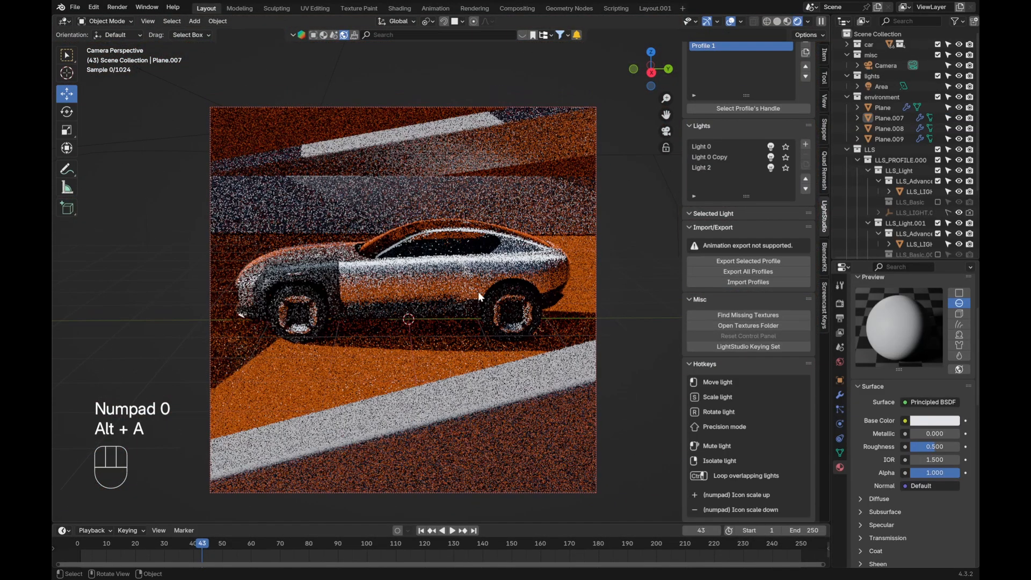
left_click_drag(928, 446, 903, 483)
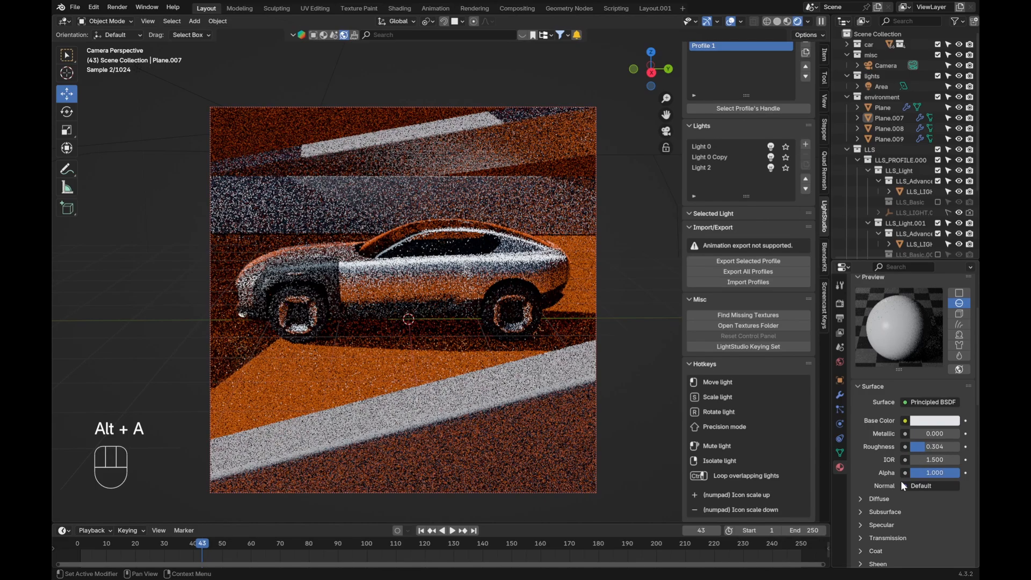
left_click(879, 537)
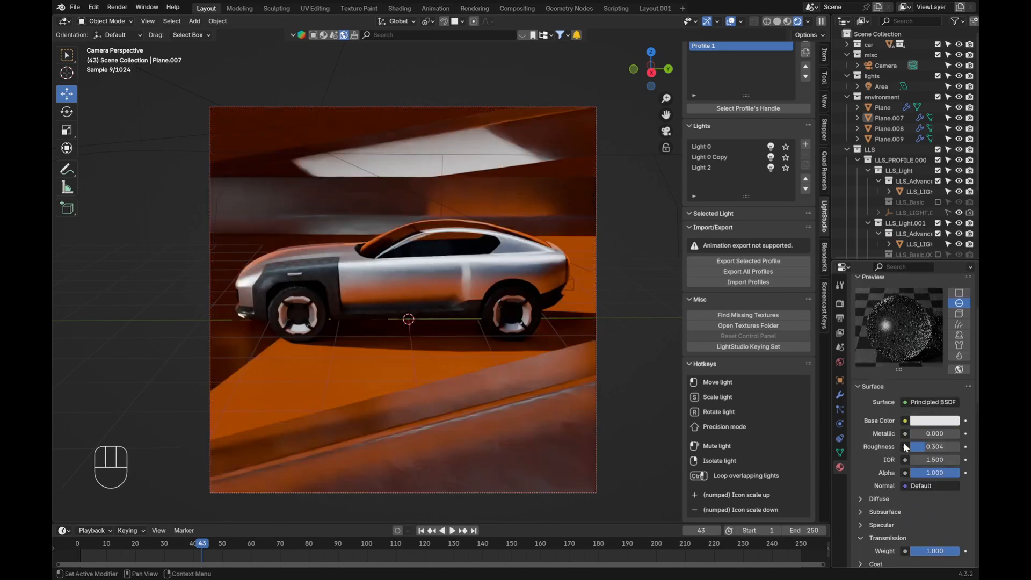
left_click_drag(915, 446, 935, 446)
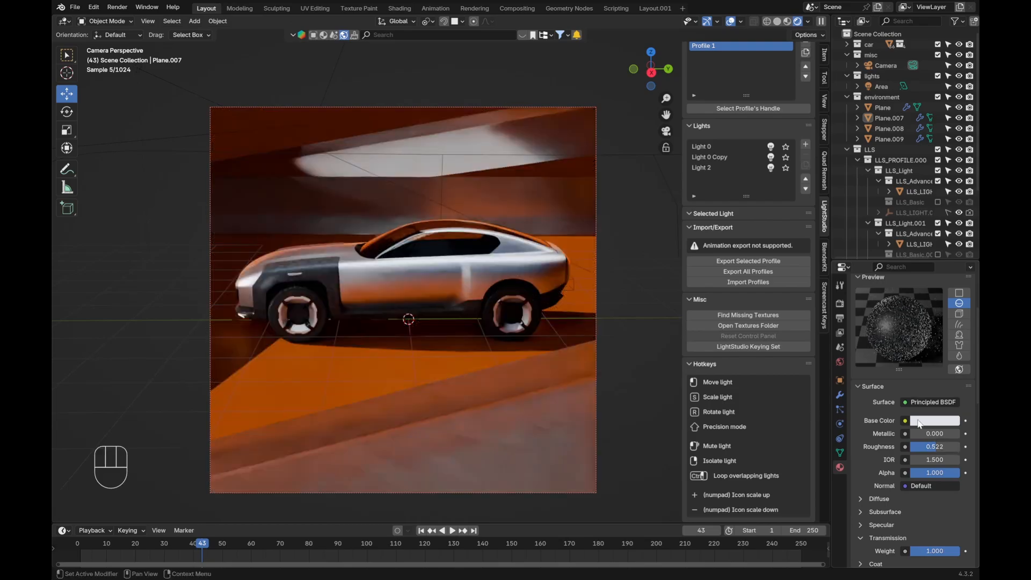
Step: Try several hues for Material.005's base color and settle on a saturated amber orange
left_click(919, 422)
left_click(887, 327)
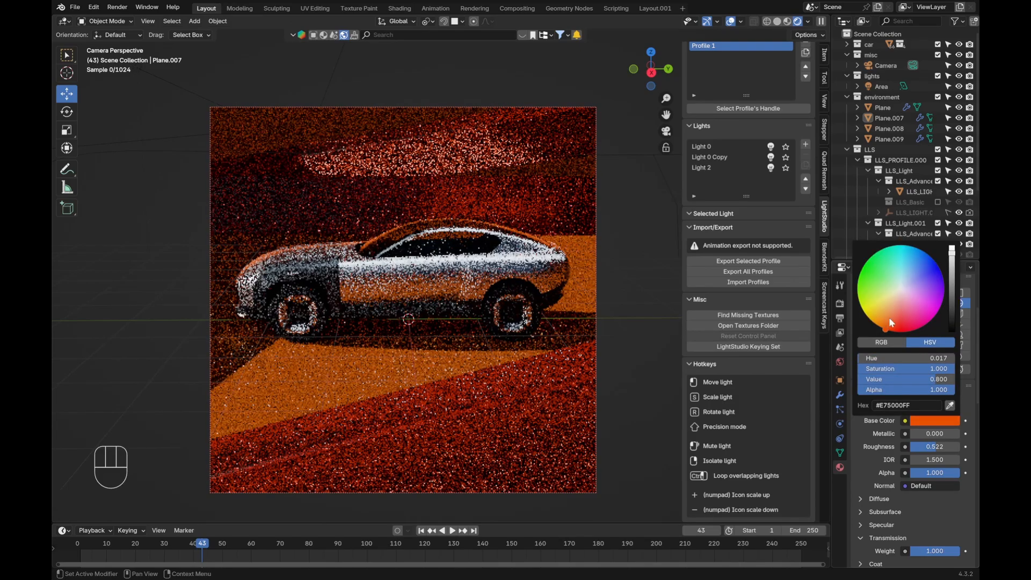
left_click(905, 254)
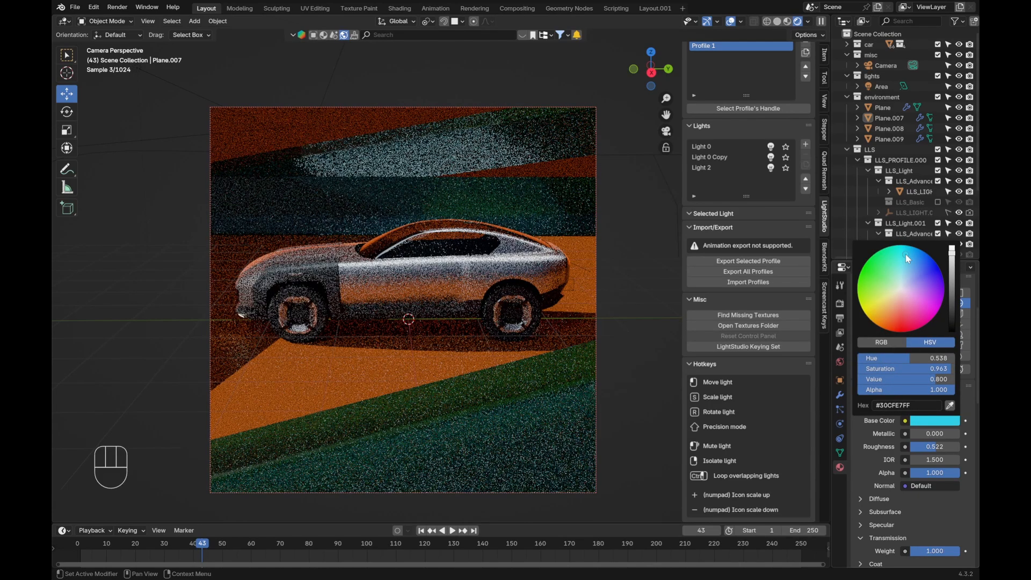
left_click(860, 302)
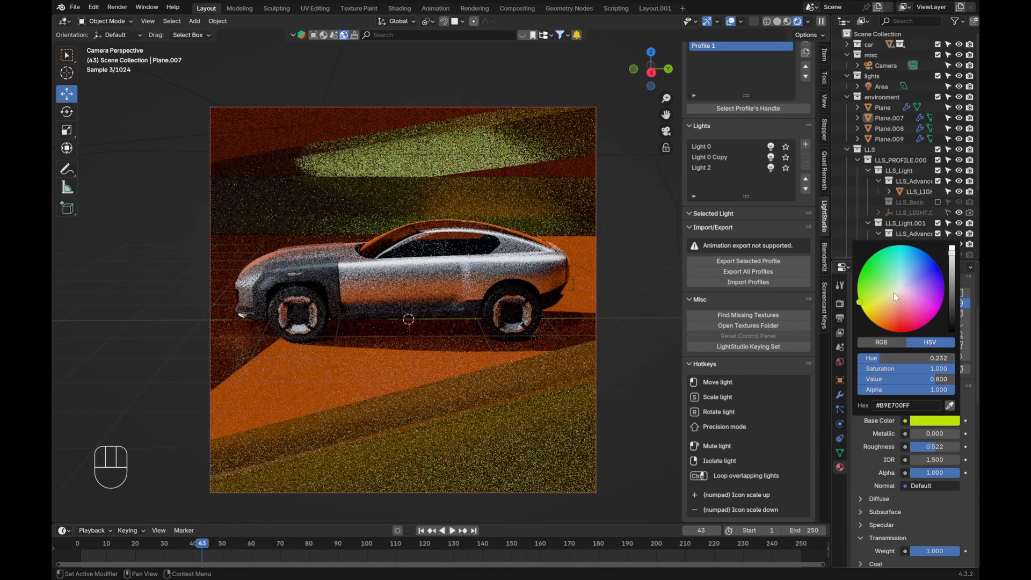
left_click(883, 332)
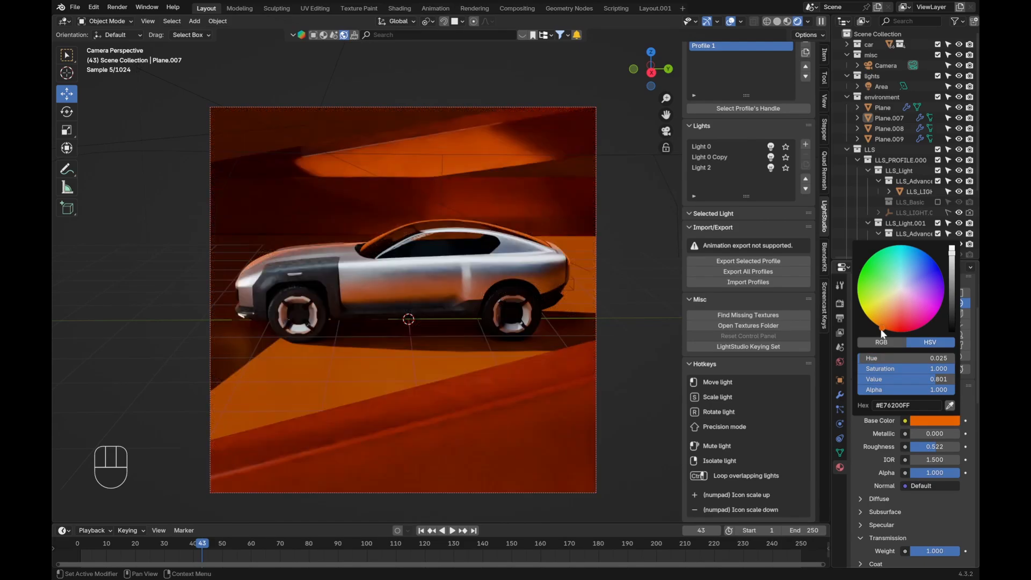
left_click(880, 328)
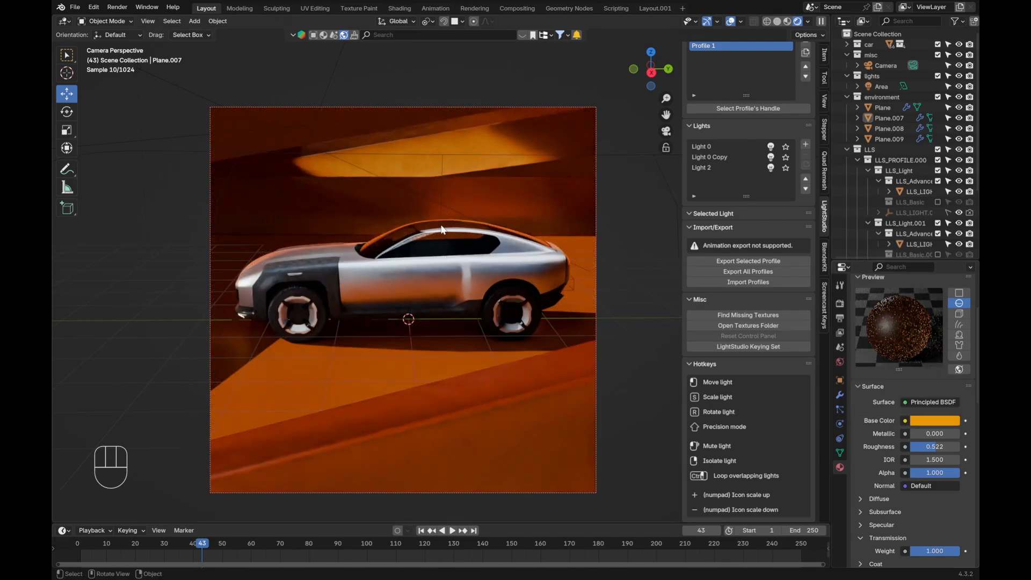
Step: Check the recoloured render with the viewport overlays hidden, and show the overlays again
left_click(731, 21)
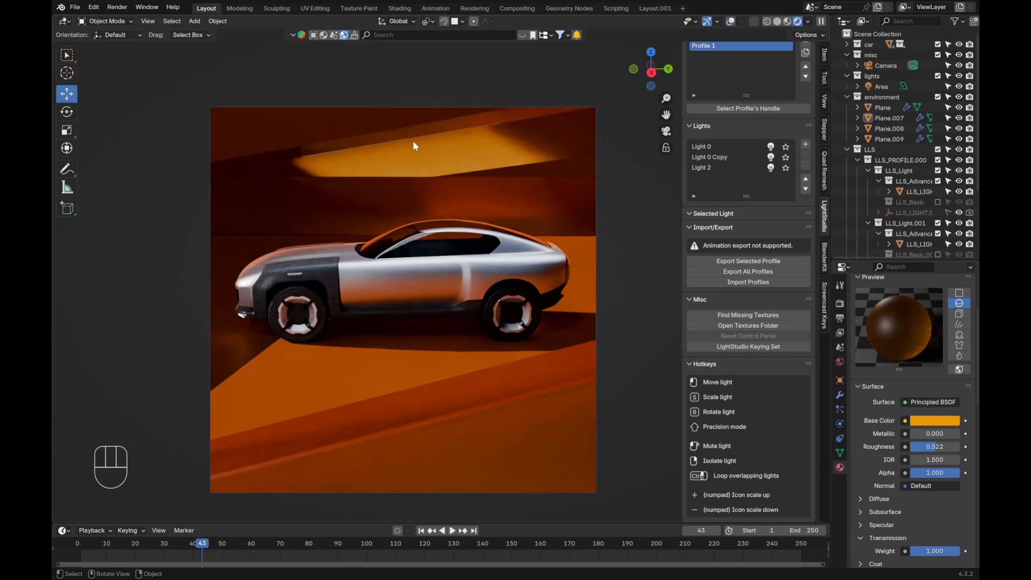
left_click(443, 412)
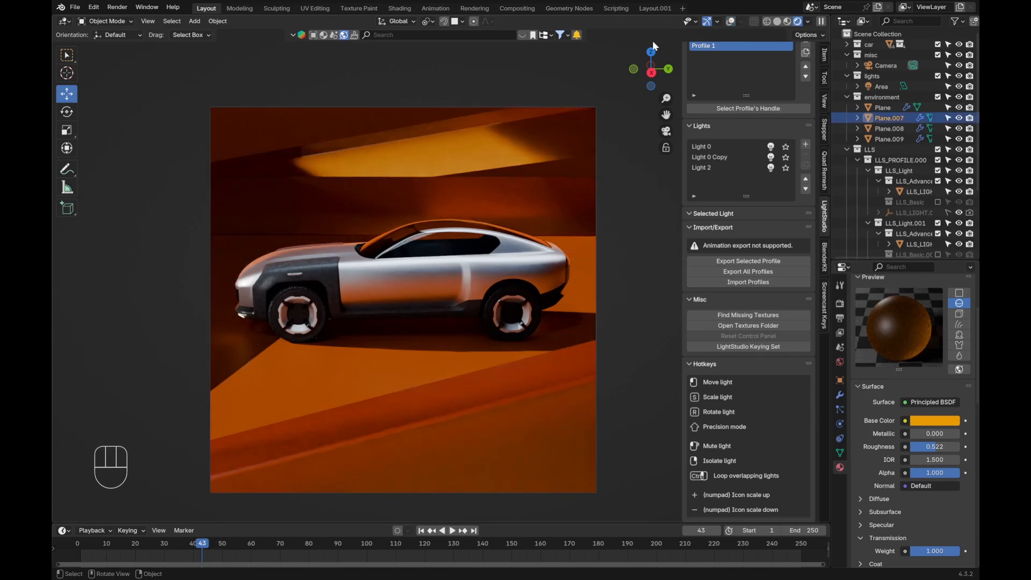
left_click(731, 23)
Step: Switch the viewport to solid shading, leave nothing selected and save the Harpoon.blend file
key("alt+a")
left_click(414, 147)
middle_click_drag(414, 147, 412, 202, "shift")
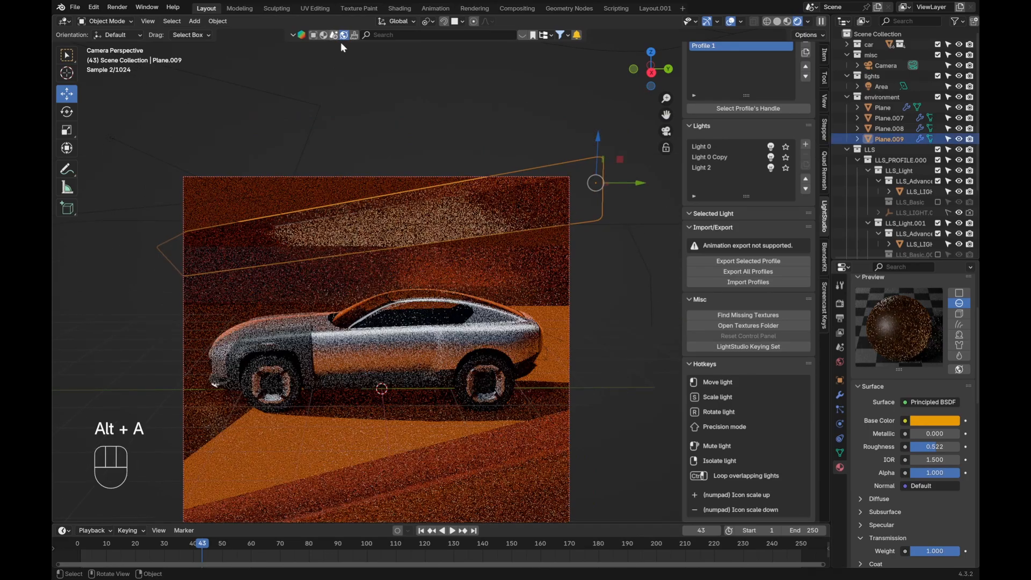
key("z")
left_click(452, 172)
key("alt+a")
key("ctrl+s")
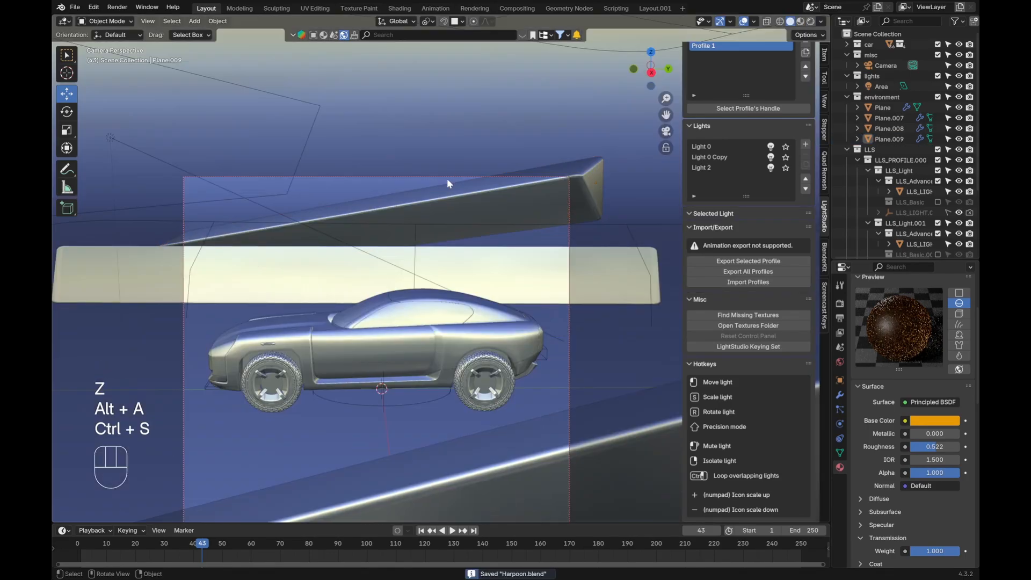
Step: In the Shading workspace, show the camera view and bring up the foreground slab's object material nodes
left_click(398, 8)
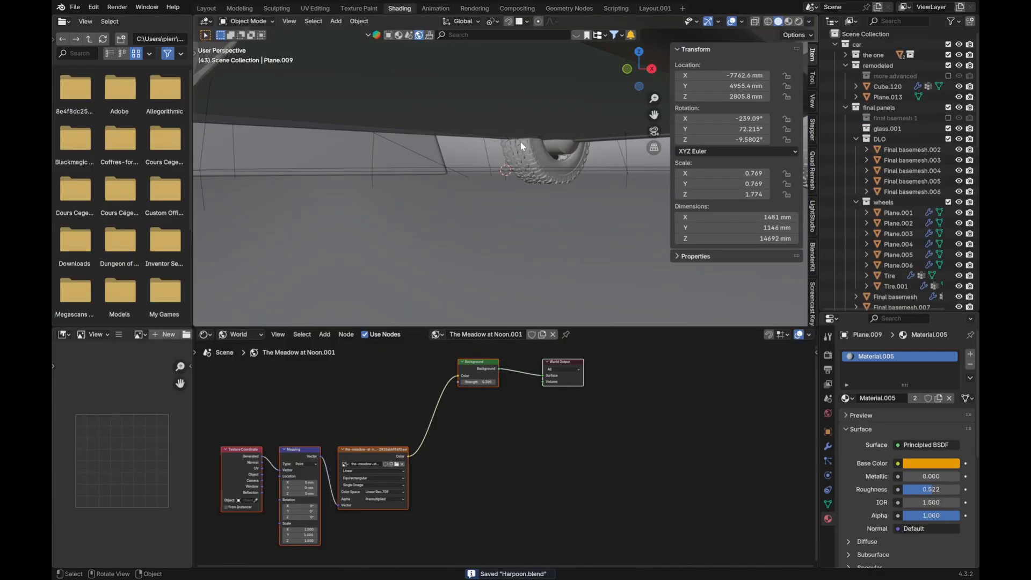
key("KP_0")
left_click(521, 253)
middle_click_drag(521, 254, 468, 214, "shift")
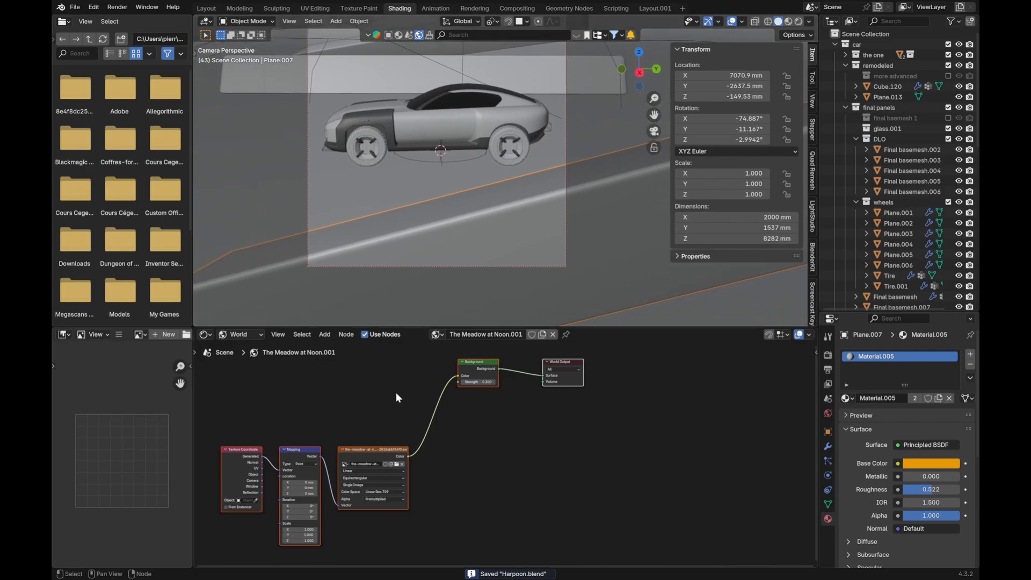
left_click(240, 334)
left_click(242, 362)
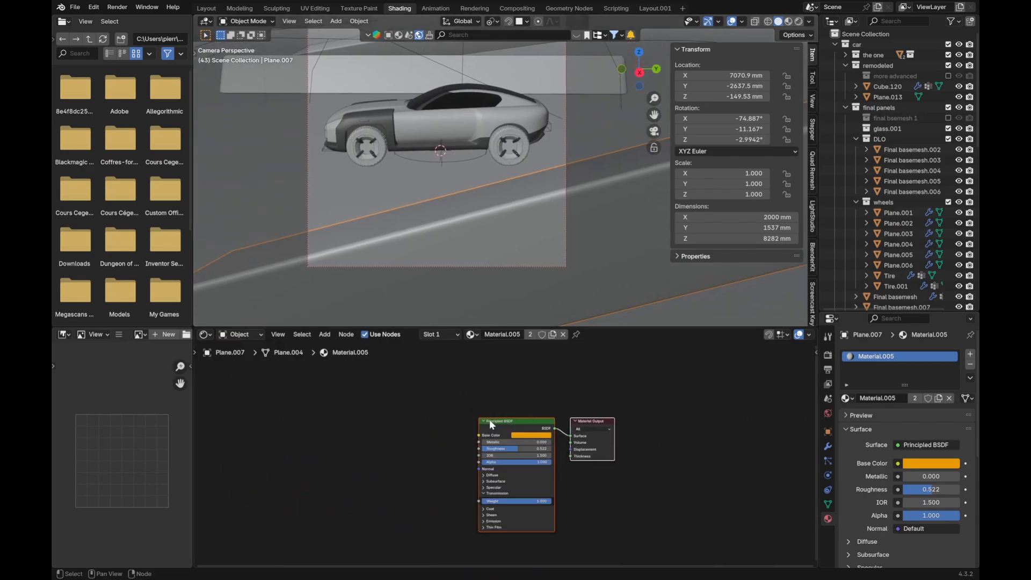
Step: Add a Noise Texture node to Material.005 and place it well before the Principled BSDF, leaving space between them
scroll(423, 411, "up", 2)
key("shift+a")
left_click(401, 412)
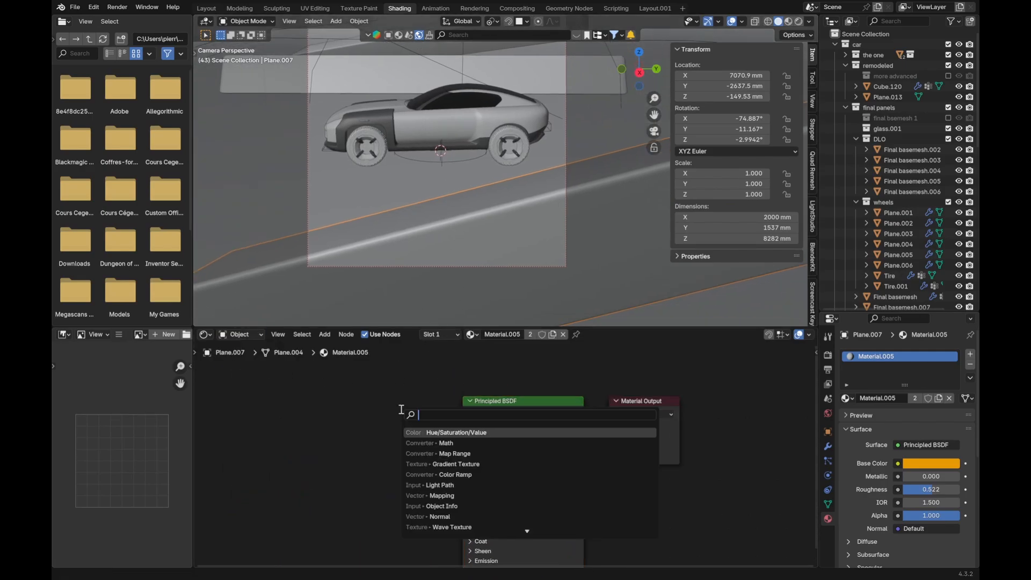
type("noise")
key("Return")
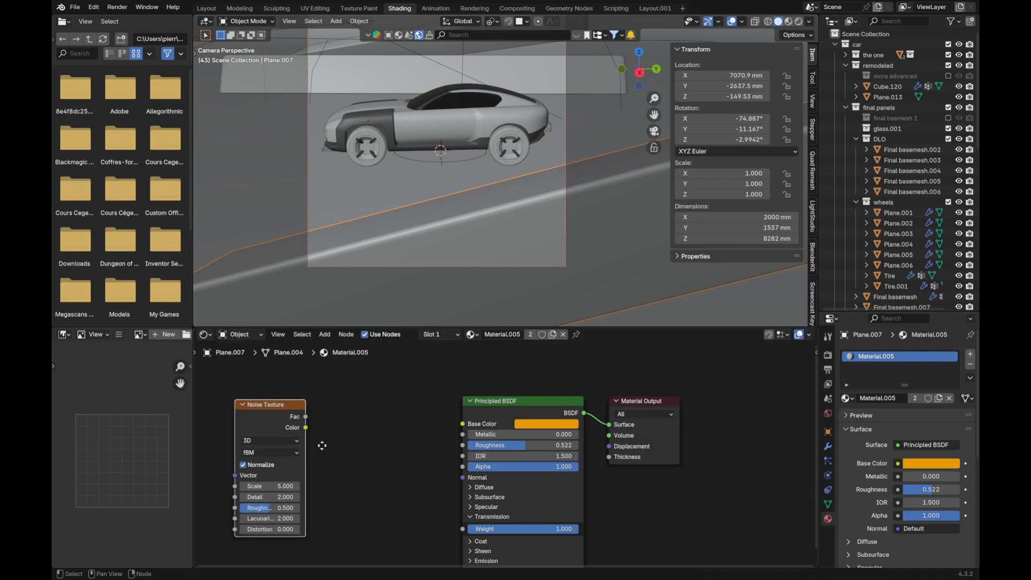
middle_click_drag(322, 445, 470, 462)
scroll(430, 449, "up", 1)
left_click_drag(387, 434, 290, 436)
middle_click_drag(688, 462, 581, 440)
scroll(587, 440, "up", 4)
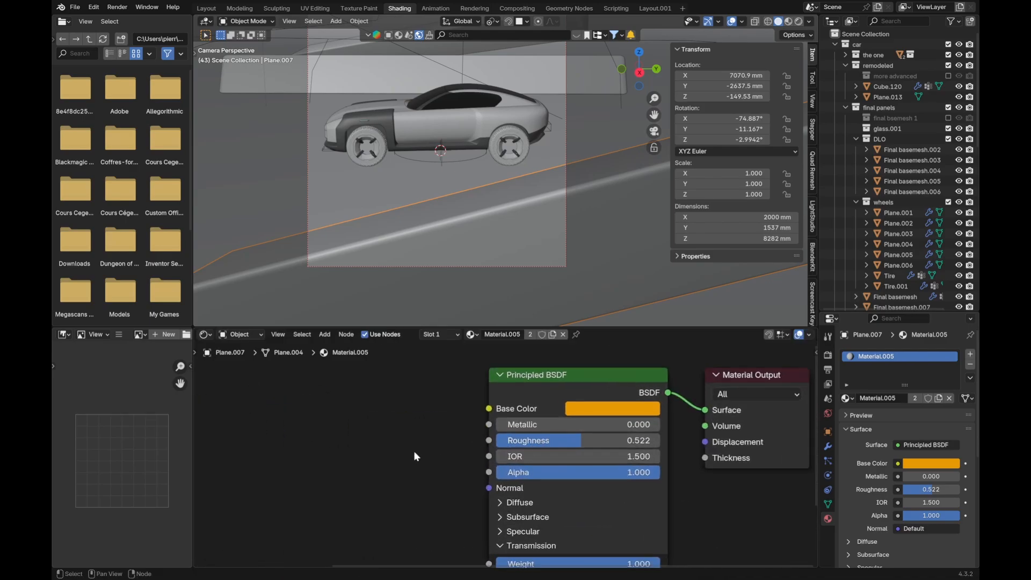
scroll(415, 451, "down", 4)
middle_click_drag(454, 451, 581, 467)
scroll(581, 467, "up", 2)
middle_click_drag(413, 449, 348, 447)
scroll(366, 408, "down", 3)
middle_click_drag(350, 409, 455, 414)
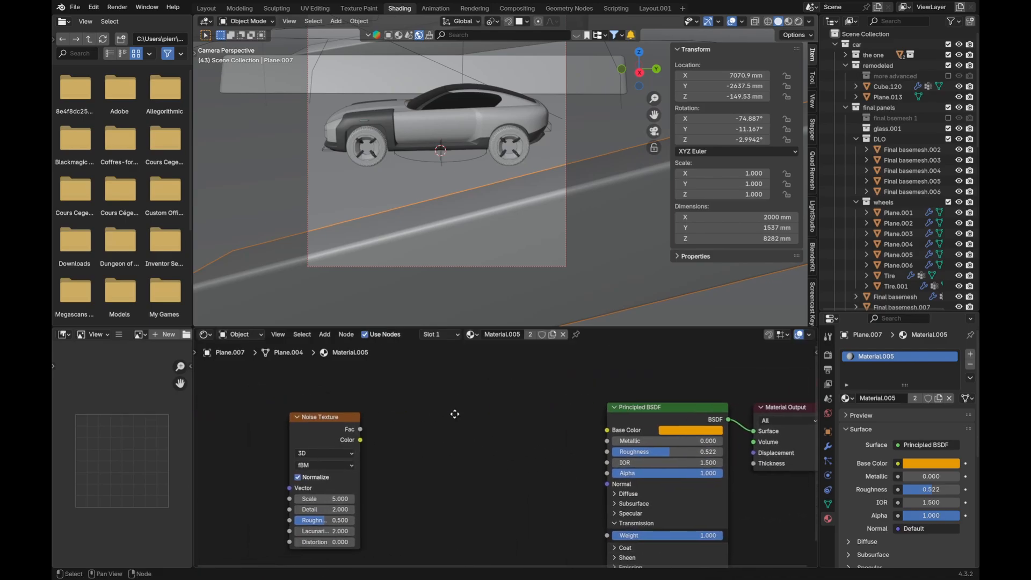
scroll(455, 414, "up", 1)
Step: Show the rendered view, compare the Principled BSDF's roughness at 0.000 and 1.000, and set it to 0.517
key("z")
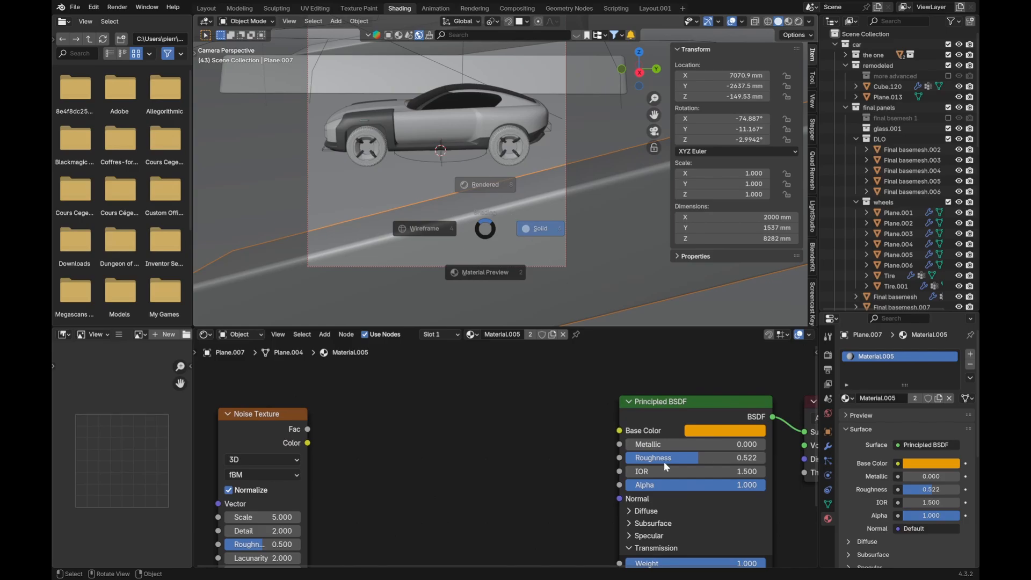
left_click_drag(666, 461, 580, 460)
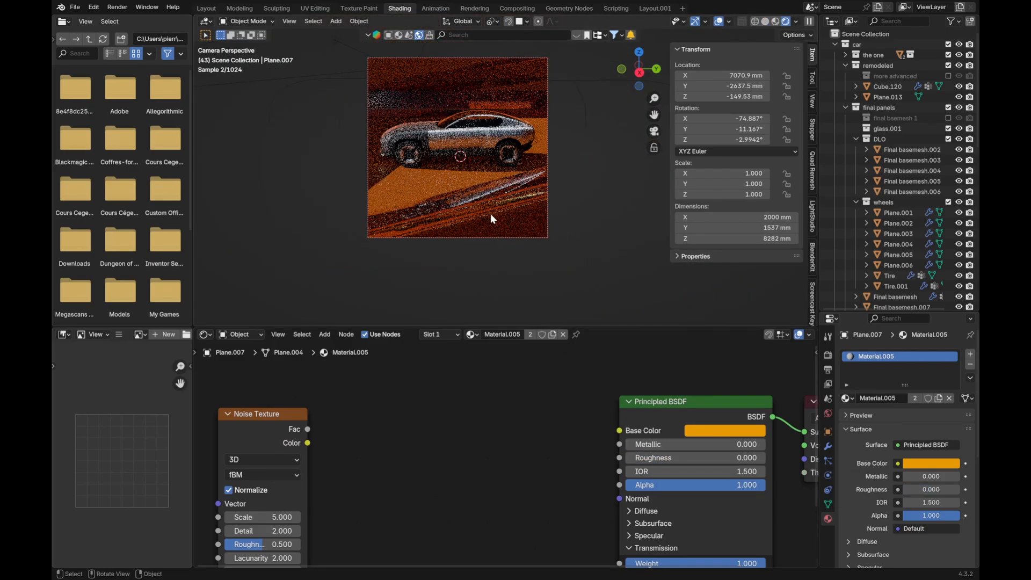
middle_click_drag(478, 169, 453, 215, "shift")
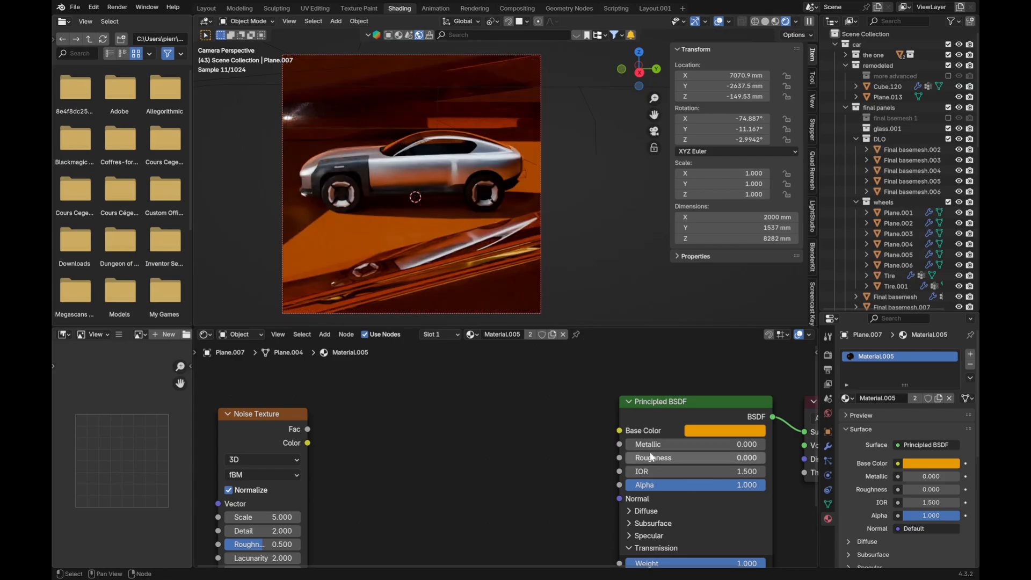
left_click_drag(652, 459, 795, 458)
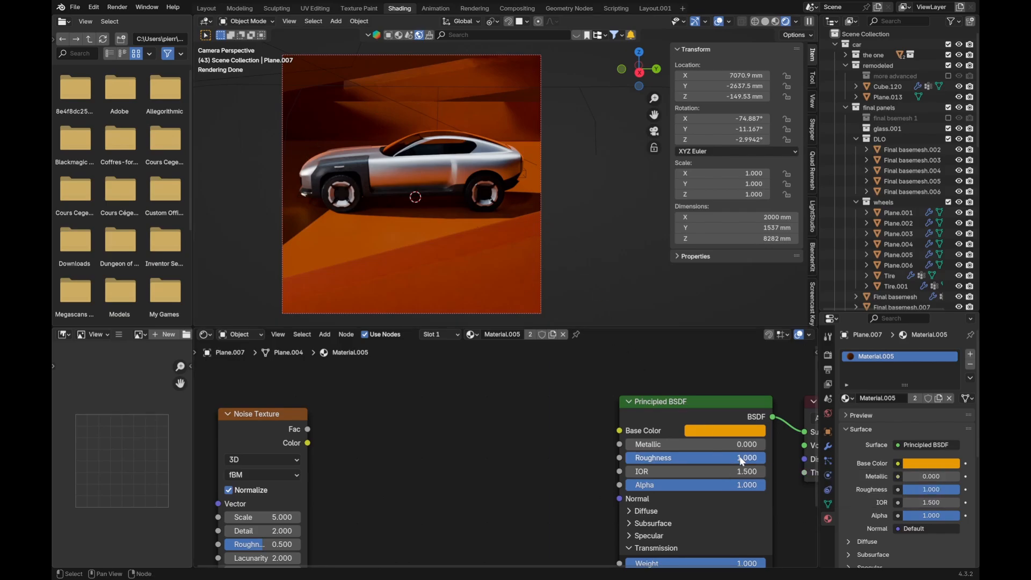
left_click_drag(744, 458, 676, 457)
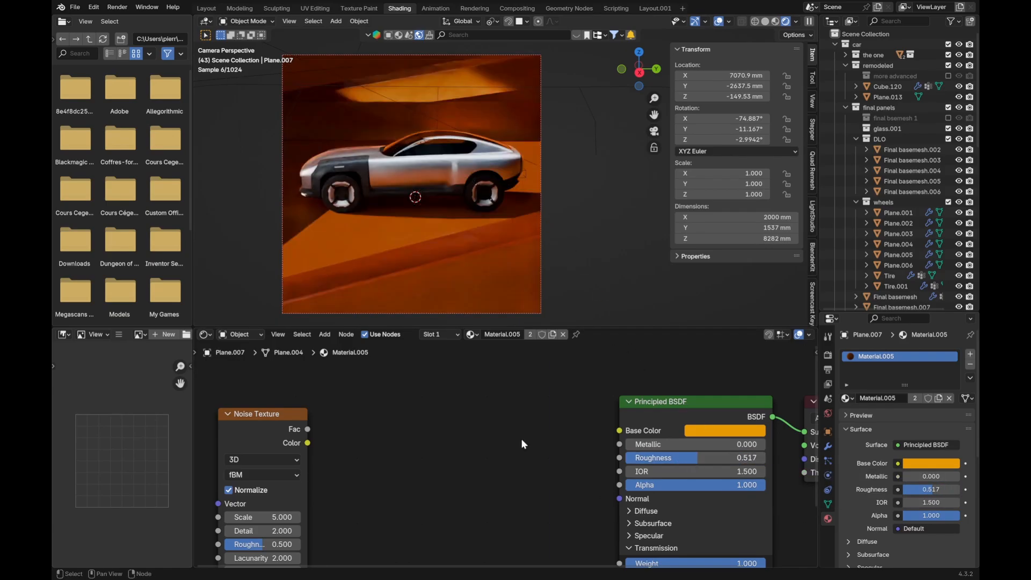
Step: Add a Map Range node after the Noise Texture and connect the noise Fac output to its Value input
key("shift+a")
type("map")
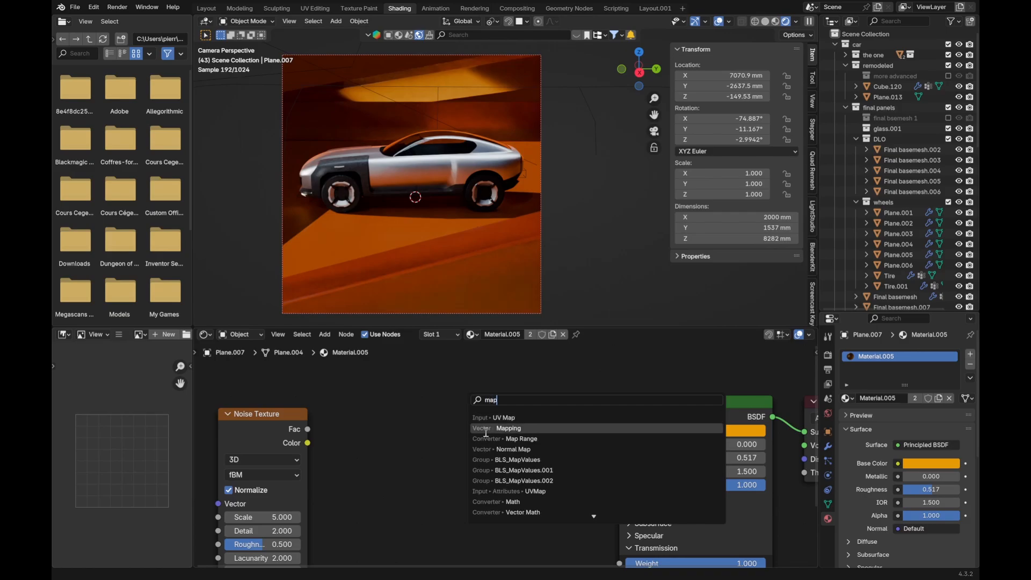
left_click(487, 439)
left_click(395, 409)
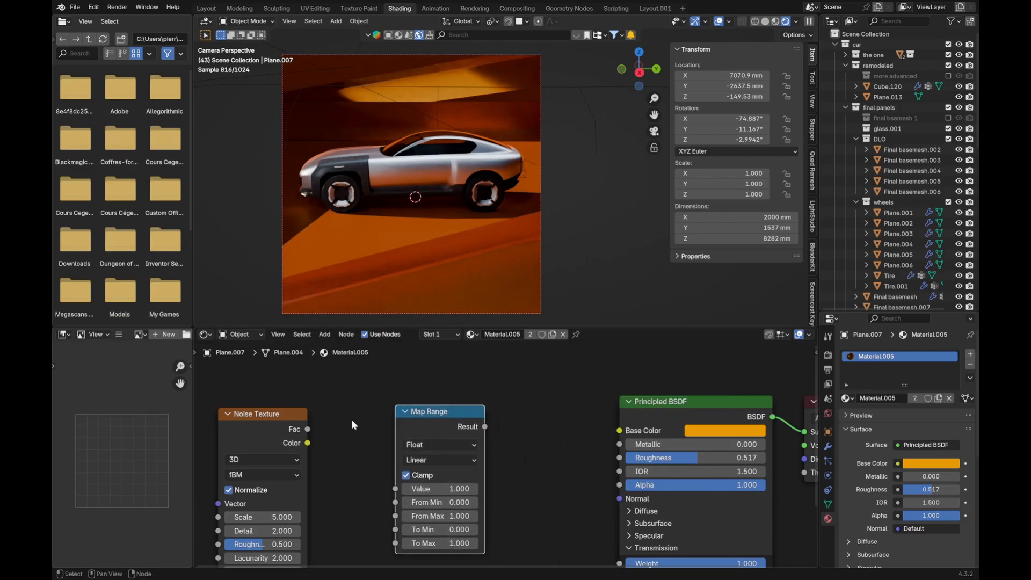
scroll(351, 419, "up", 2)
left_click_drag(361, 393, 455, 457)
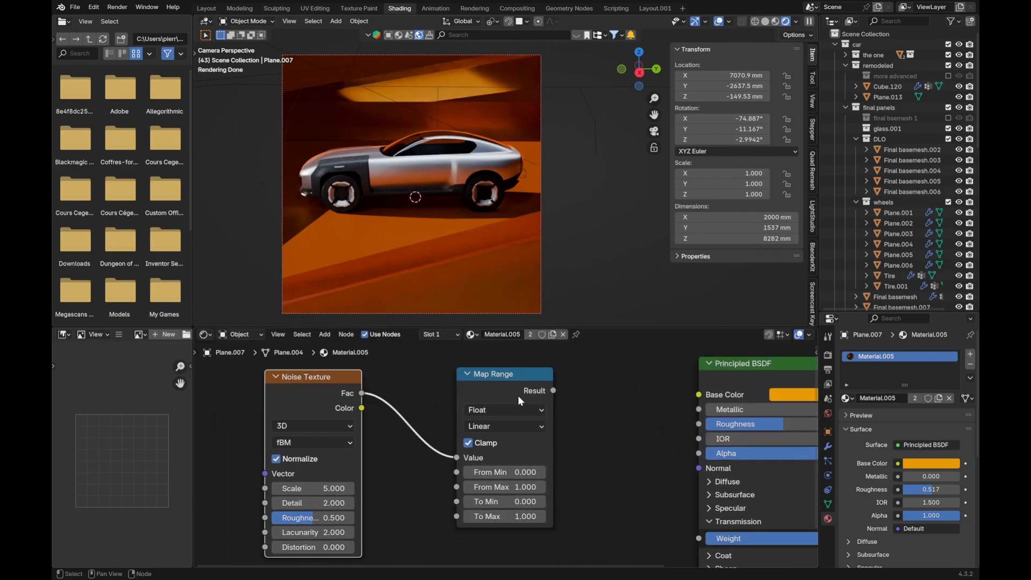
Step: Preview the Noise Texture output directly on the panels in the rendered camera view
left_click(283, 382, "ctrl+shift")
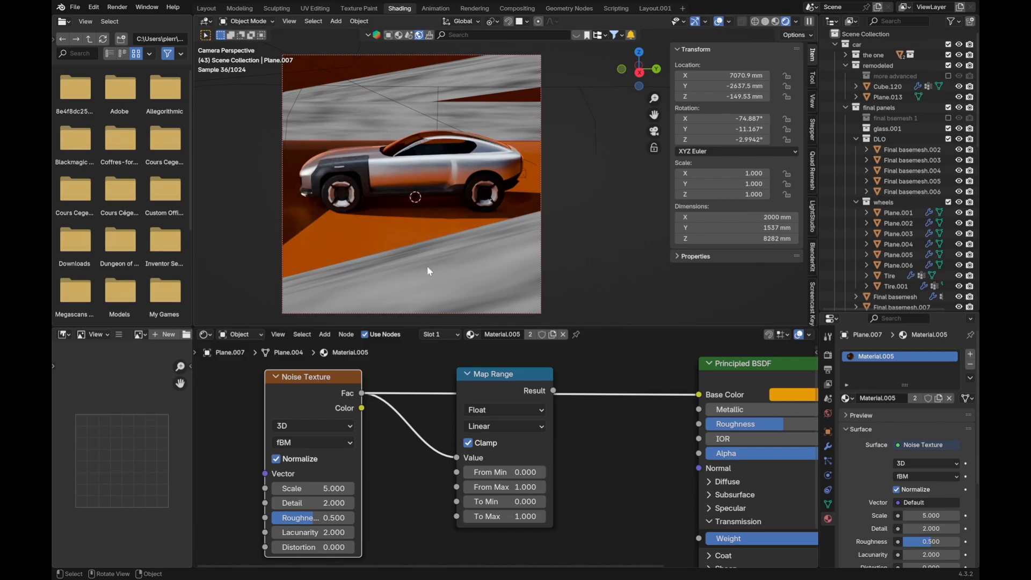
middle_click_drag(455, 267, 502, 238, "shift")
scroll(502, 238, "up", 1)
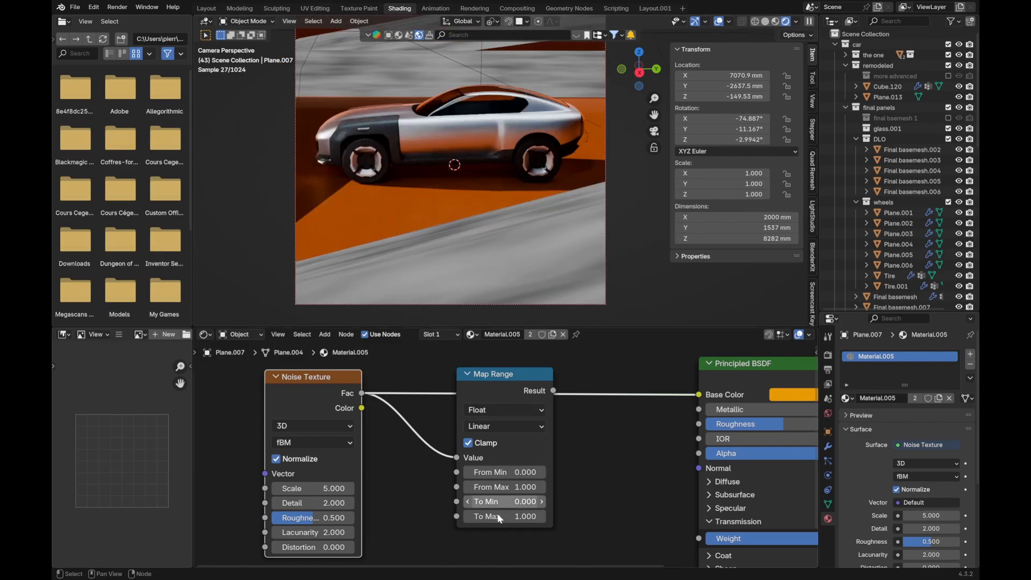
Step: Set the Map Range's To Min to 0.400 and To Max to 0.600, and connect its Result to the Principled BSDF's Roughness
middle_click_drag(587, 408, 555, 422)
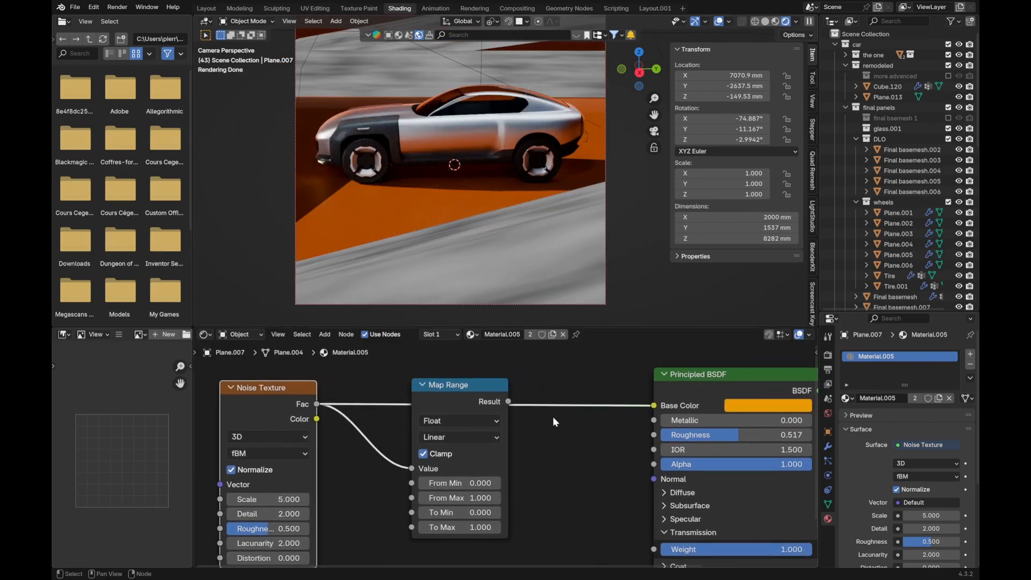
scroll(492, 510, "up", 3)
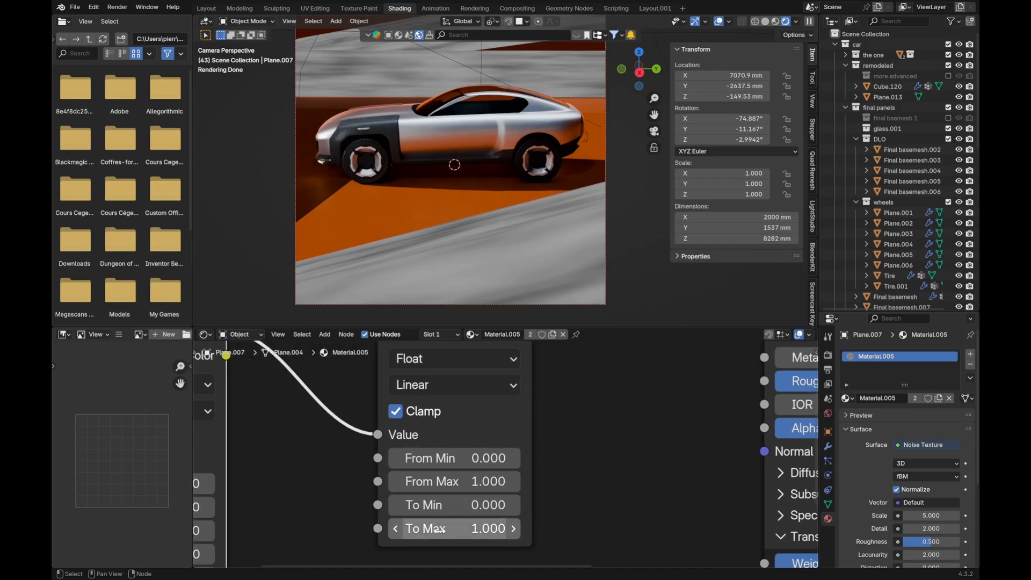
left_click(515, 505)
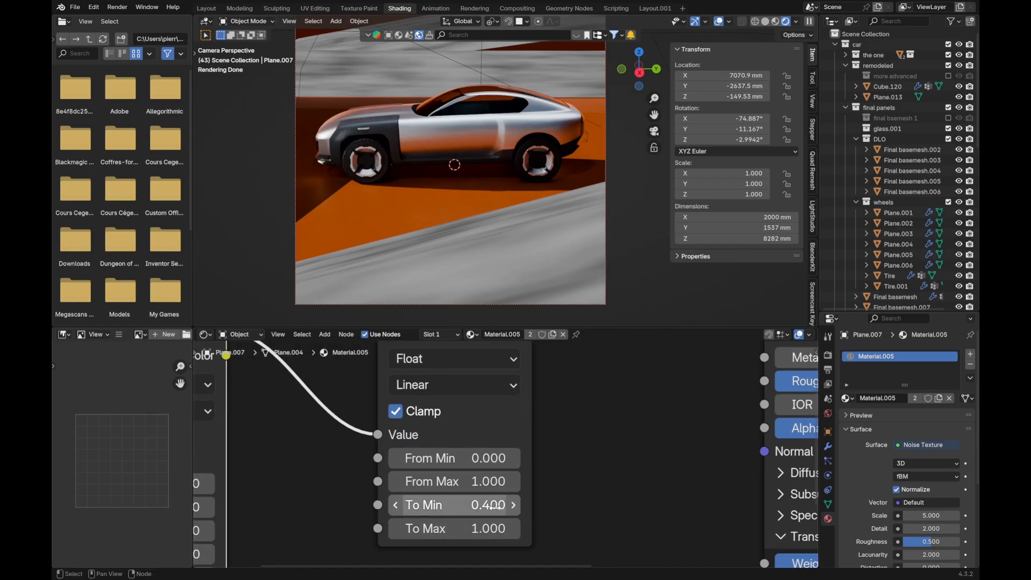
left_click(396, 530)
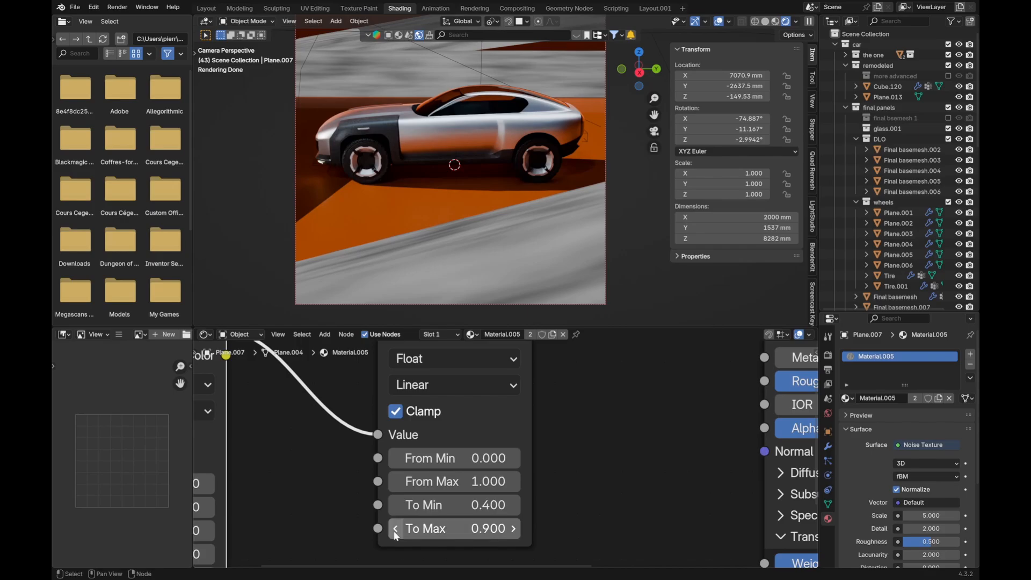
left_click(396, 530)
scroll(505, 488, "down", 2)
left_click_drag(467, 420, 629, 461)
middle_click_drag(629, 461, 485, 476)
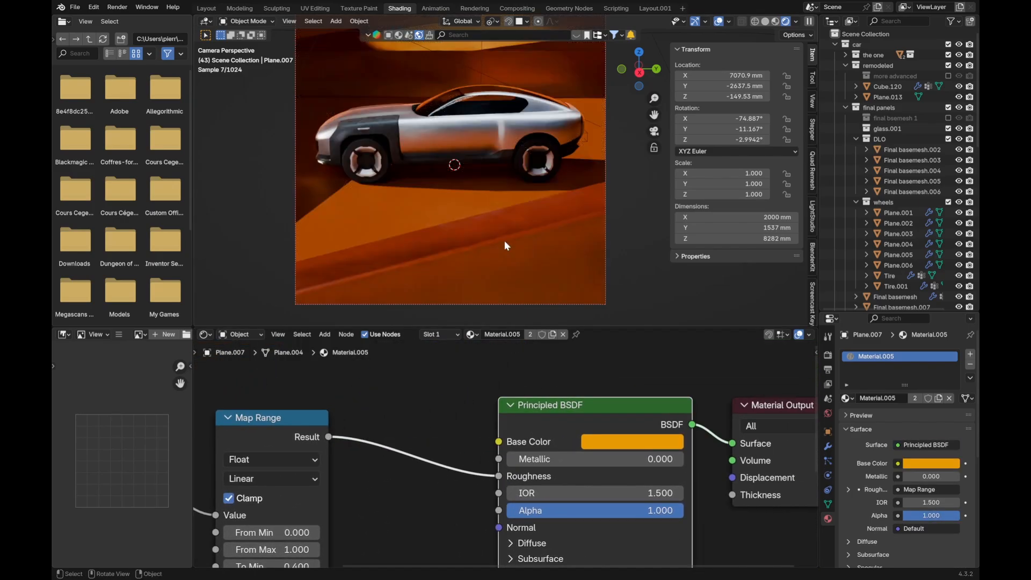
middle_click_drag(492, 171, 477, 217, "shift")
scroll(397, 456, "up", 1)
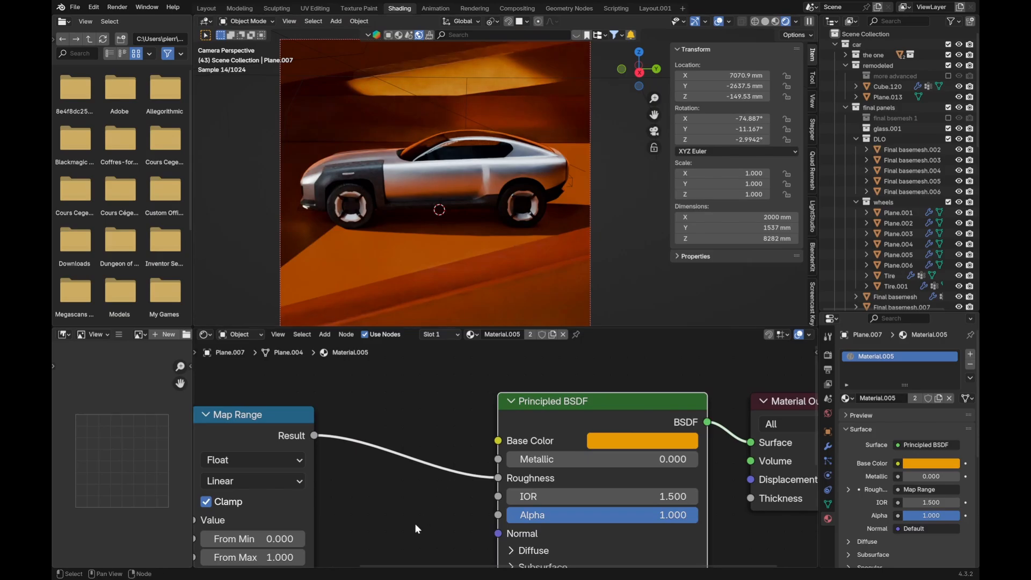
Step: Preview the Noise Texture again and examine its pattern up close on the foreground slab
middle_click_drag(415, 523, 568, 439)
scroll(453, 503, "up", 3)
middle_click_drag(453, 505, 536, 515)
scroll(477, 453, "down", 2)
middle_click_drag(476, 454, 642, 472)
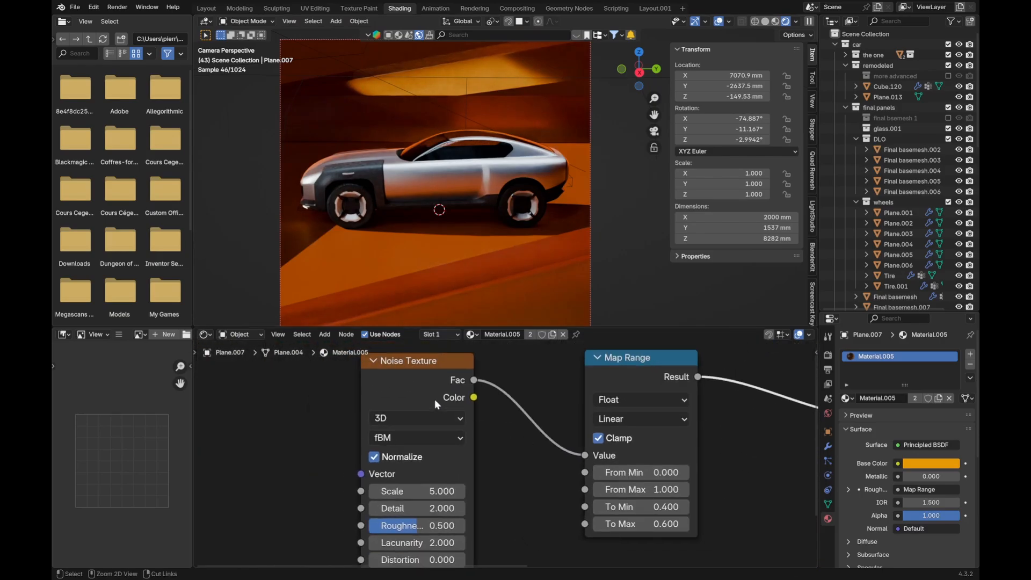
left_click(434, 399, "ctrl+shift")
scroll(488, 286, "up", 5)
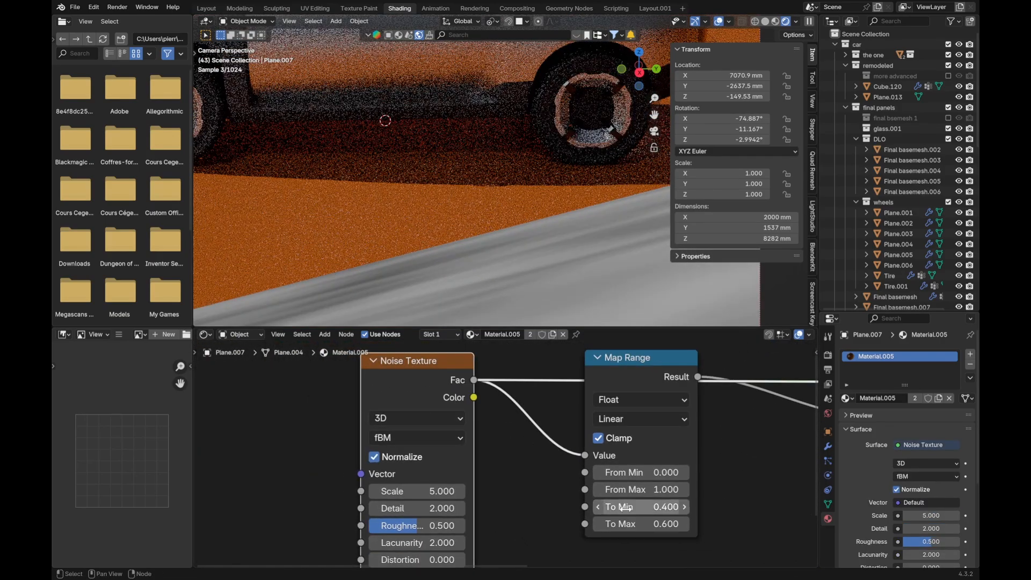
middle_click_drag(466, 252, 385, 193, "shift")
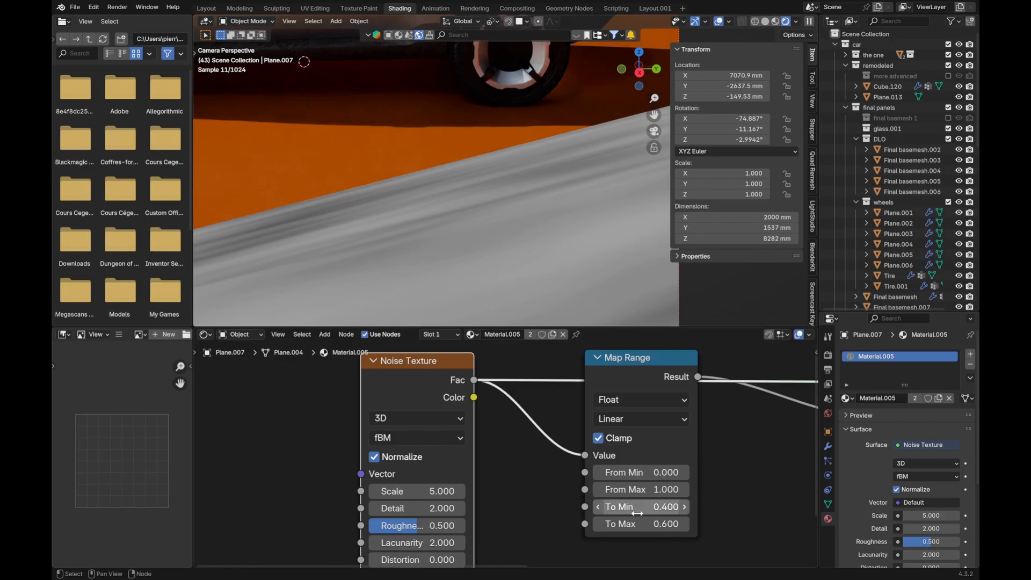
Step: Route the Principled BSDF back into the Material Output's Surface in place of the Noise Texture preview
scroll(505, 453, "down", 2)
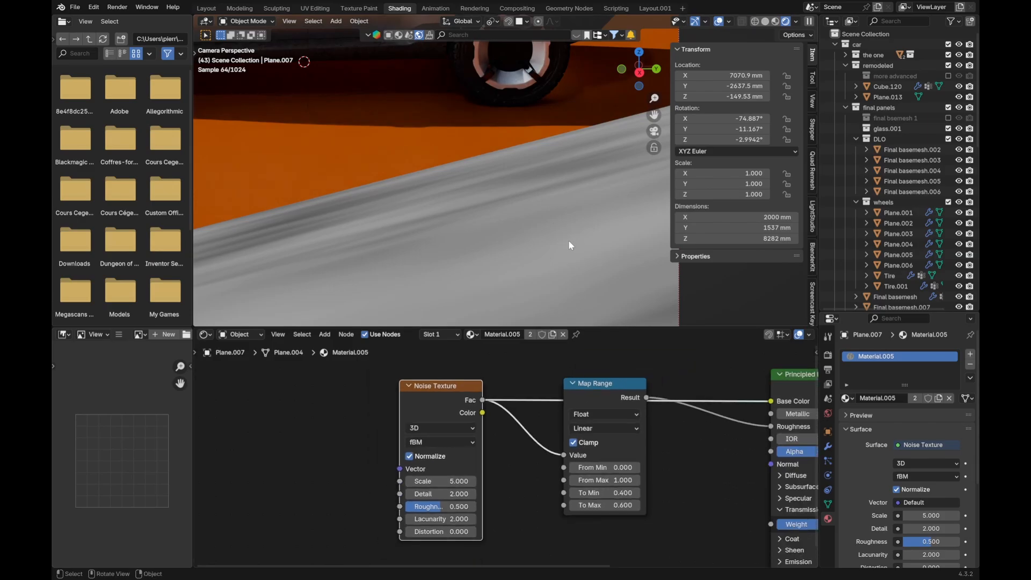
key("Home")
left_click(543, 404, "ctrl+shift")
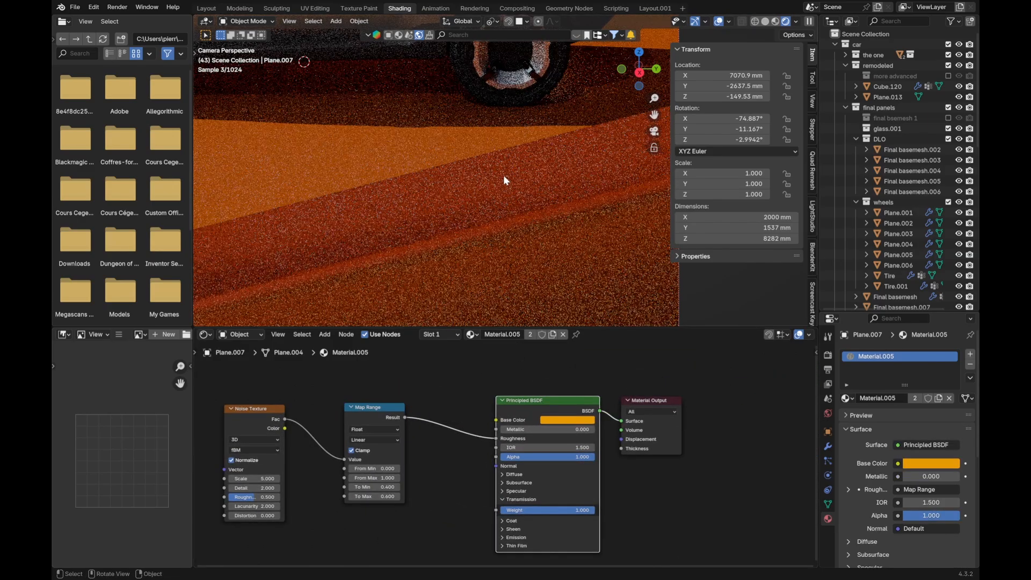
key("Home")
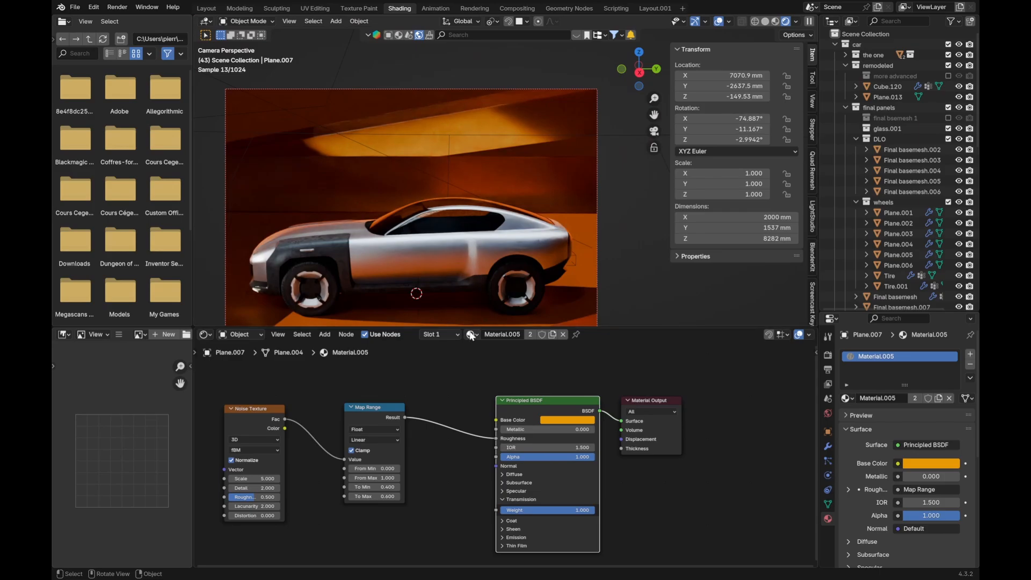
Step: Set the Map Range's To Max to 0.500 and To Min to 0.300, and move the node slightly lower
scroll(395, 517, "up", 3)
left_click(374, 465)
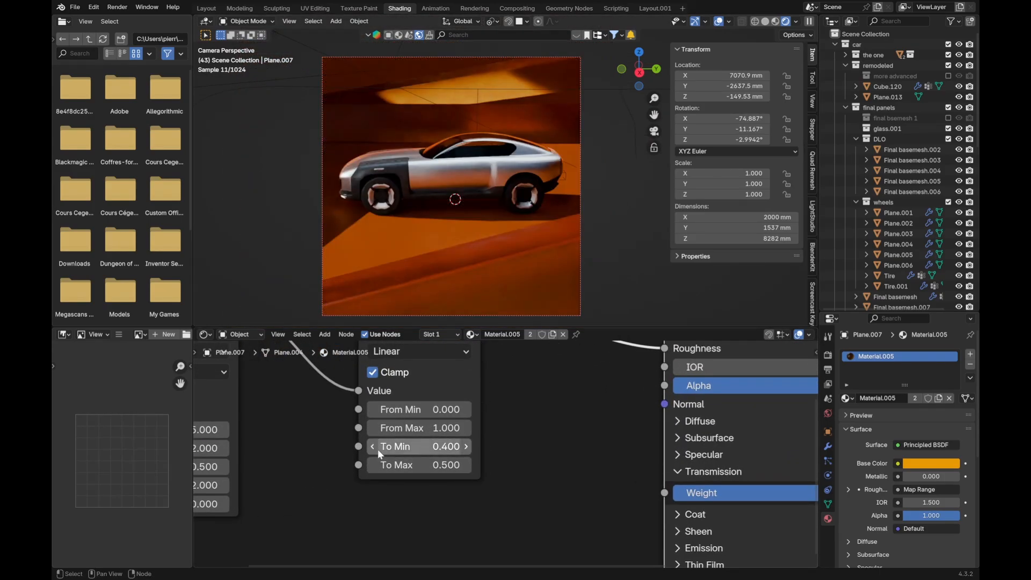
left_click(376, 447)
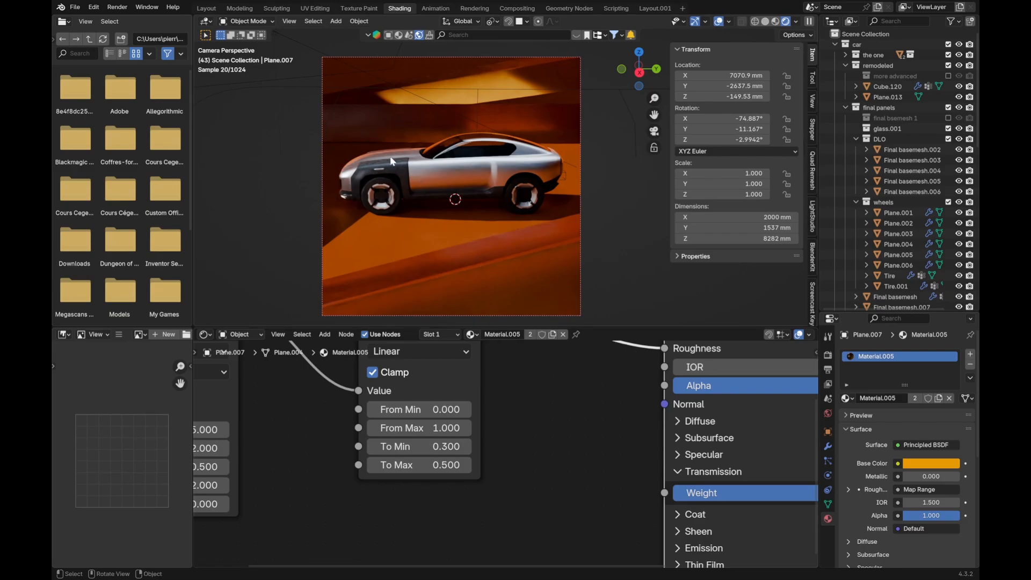
left_click(373, 447)
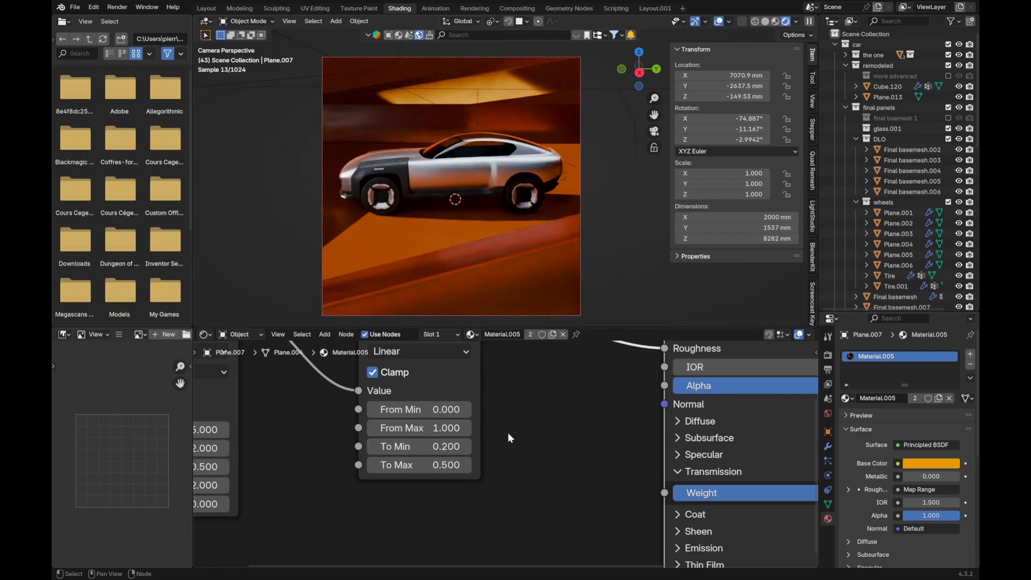
left_click(467, 448)
scroll(514, 450, "down", 6)
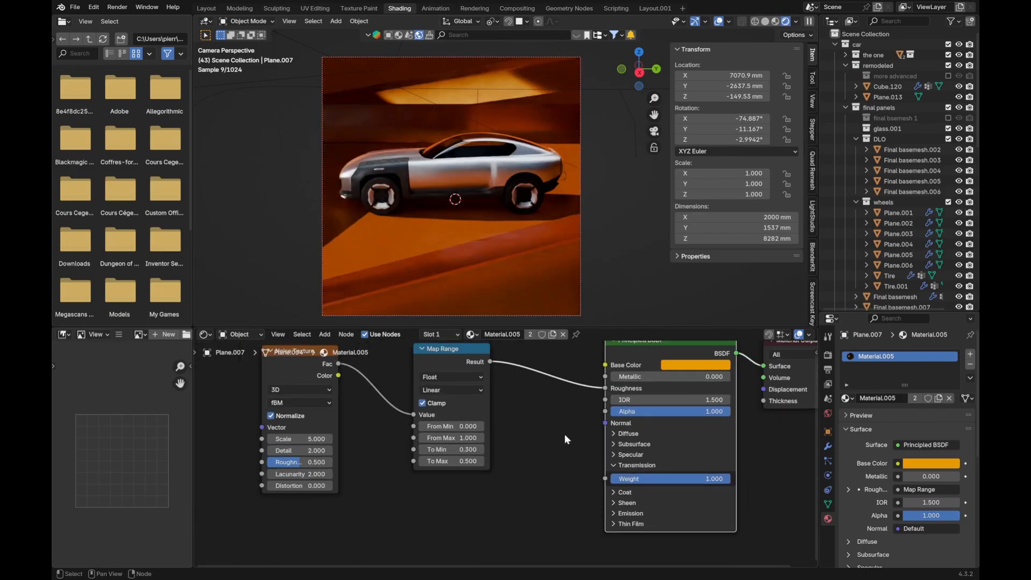
left_click(565, 435)
middle_click_drag(529, 422, 536, 476)
left_click_drag(479, 413, 472, 432)
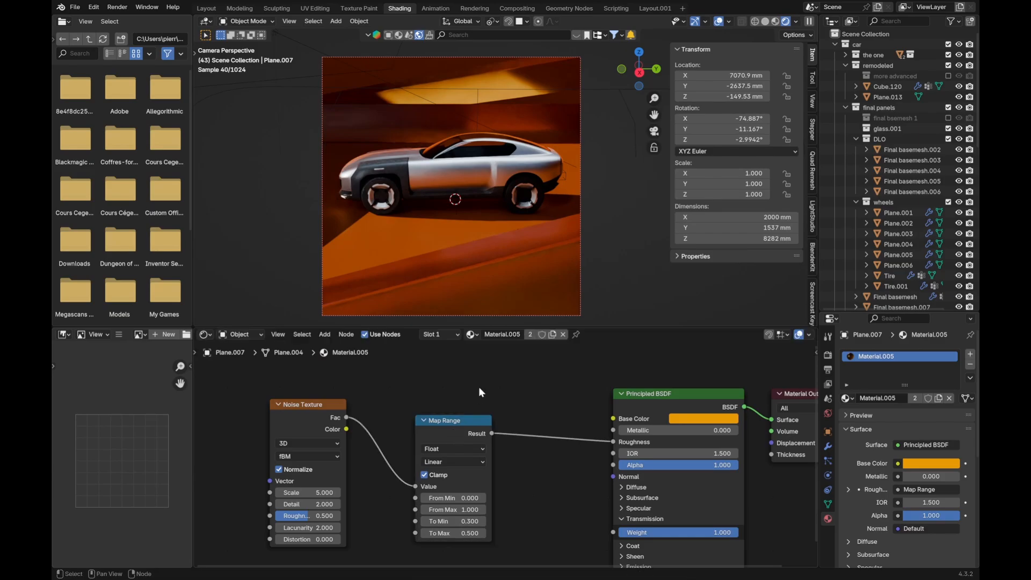
Step: Add a Fresnel node to the panel material, placed before the Noise Texture
key("Home")
key("shift+a")
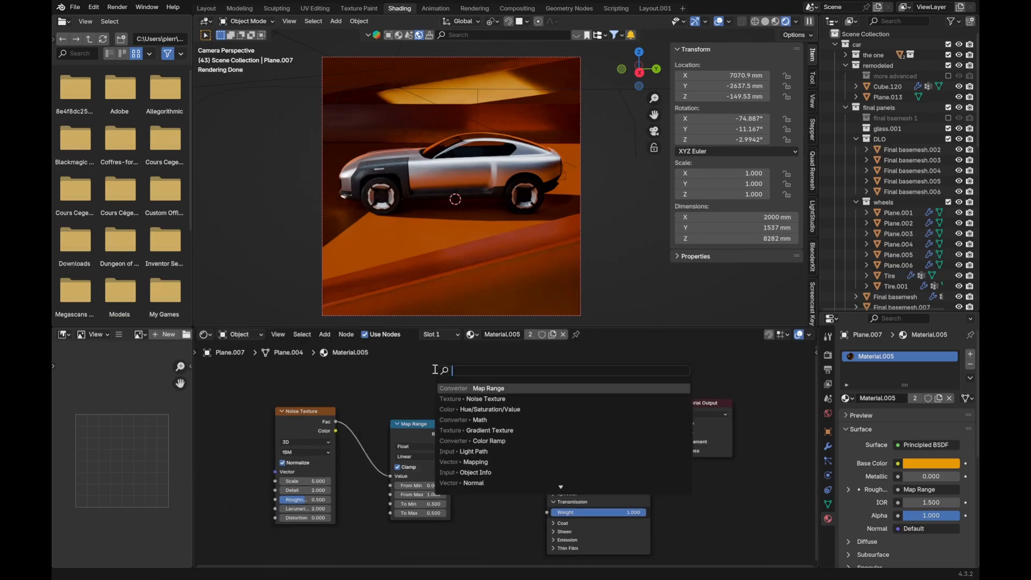
type("fres")
key("Return")
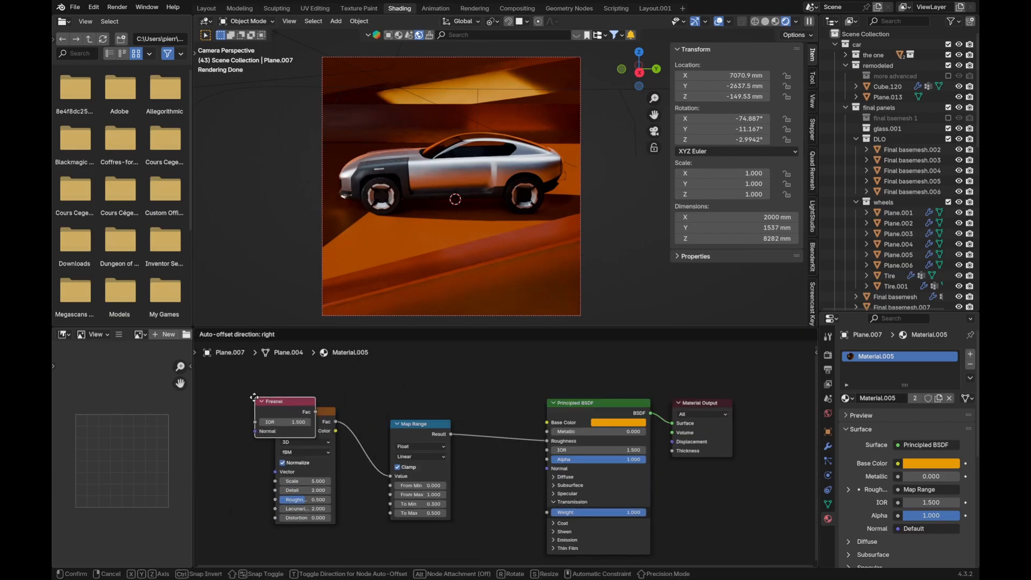
left_click(207, 377)
Step: Preview the Fresnel output directly on the foreground slab and set its IOR to 0.900
middle_click_drag(404, 266, 476, 246)
scroll(466, 268, "up", 4)
middle_click_drag(281, 448, 458, 490)
scroll(410, 448, "up", 3)
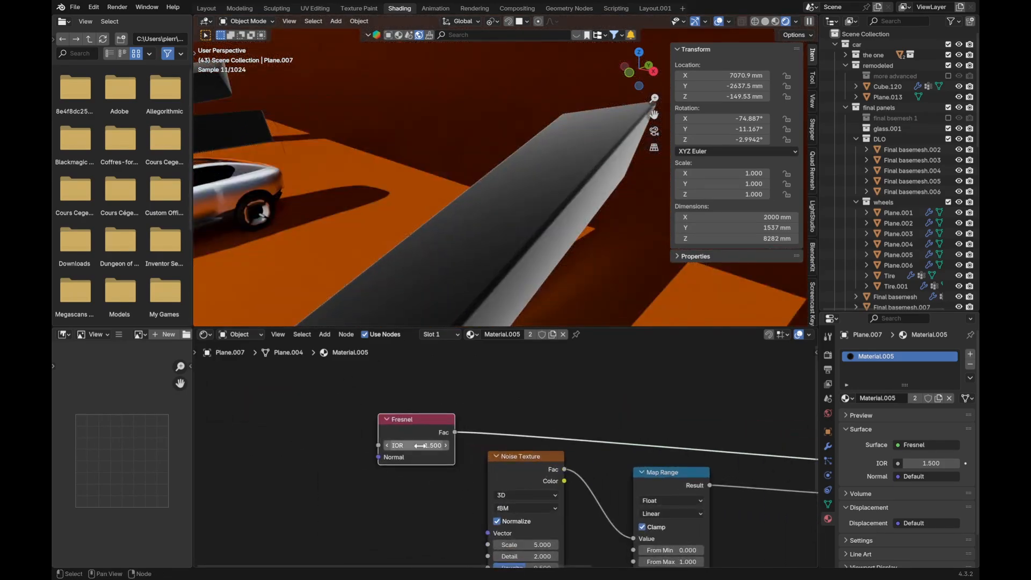
mouse_move(427, 445)
left_mouse_down()
mouse_move(443, 445)
mouse_move(413, 446)
left_mouse_up()
Step: Examine the Fresnel preview on the panels around the car through the camera view
middle_click_drag(477, 253, 544, 252)
key("KP_0")
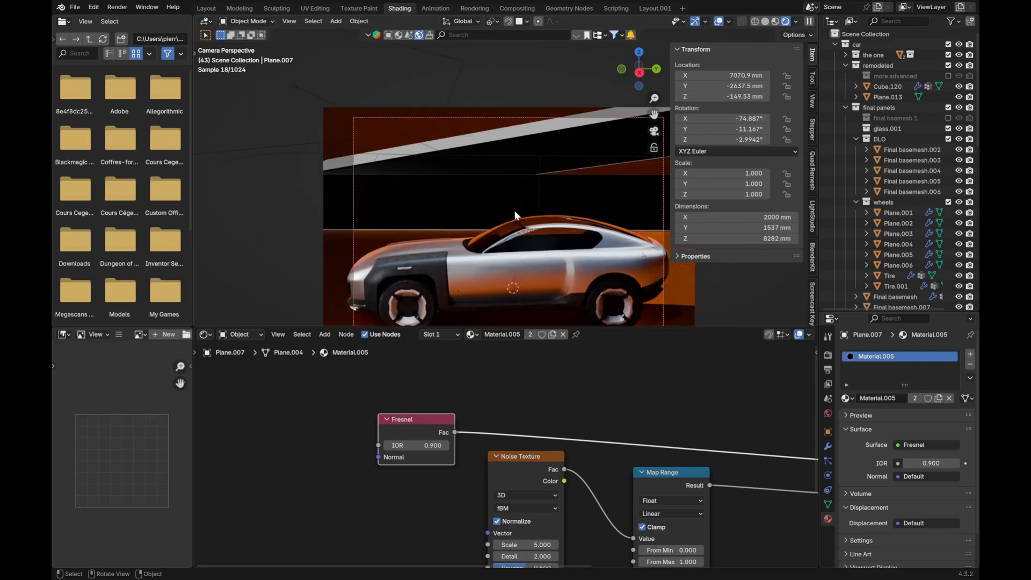
scroll(484, 222, "down", 3)
middle_click_drag(466, 229, 453, 195, "shift")
scroll(454, 194, "up", 2)
scroll(446, 118, "up", 1)
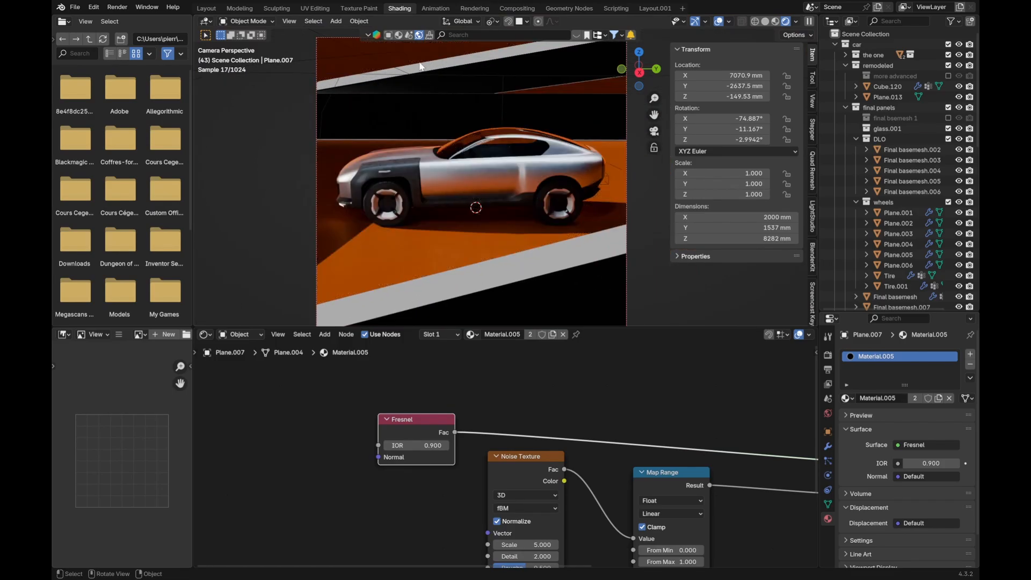
scroll(483, 79, "up", 1)
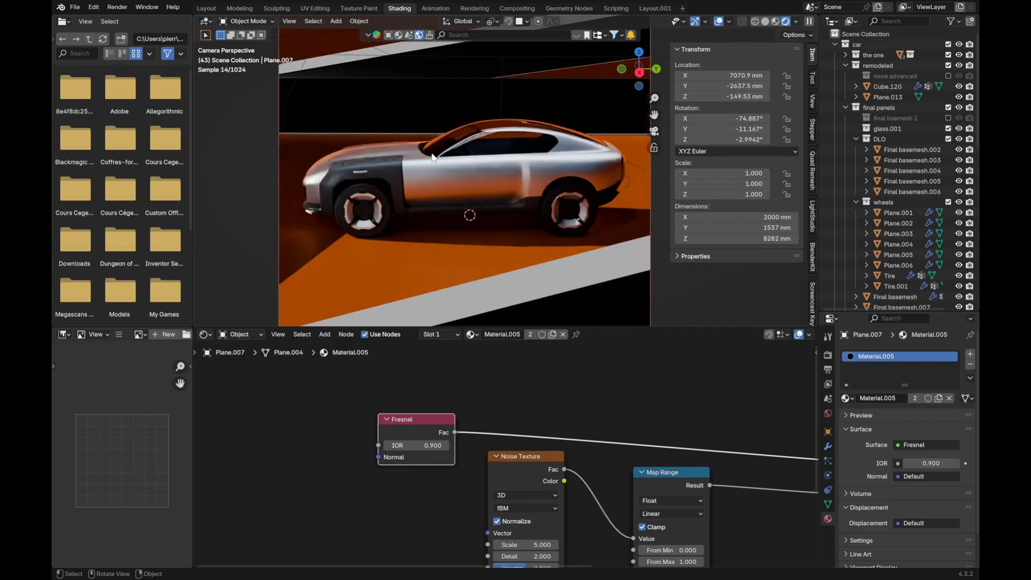
scroll(512, 279, "down", 2)
scroll(482, 443, "down", 1)
Step: Move the Fresnel node above the Map Range and make room before the Principled BSDF
middle_click_drag(483, 438, 385, 440)
left_click_drag(331, 422, 541, 383)
middle_click_drag(455, 443, 389, 422)
left_click_drag(389, 421, 469, 491)
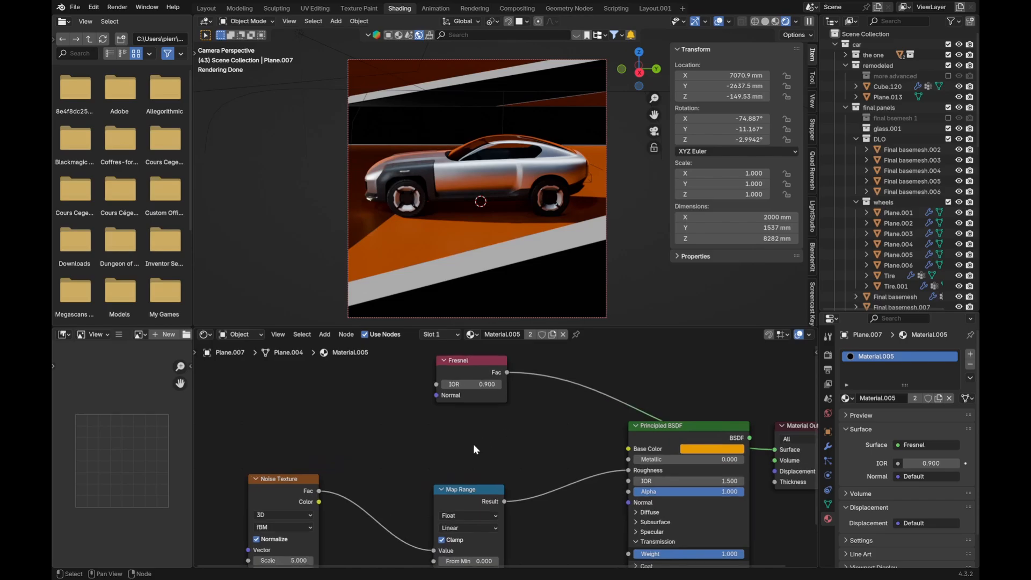
Step: Add a Mix Color node between the Map Range and the Principled BSDF
scroll(473, 444, "up", 2)
key("shift+a")
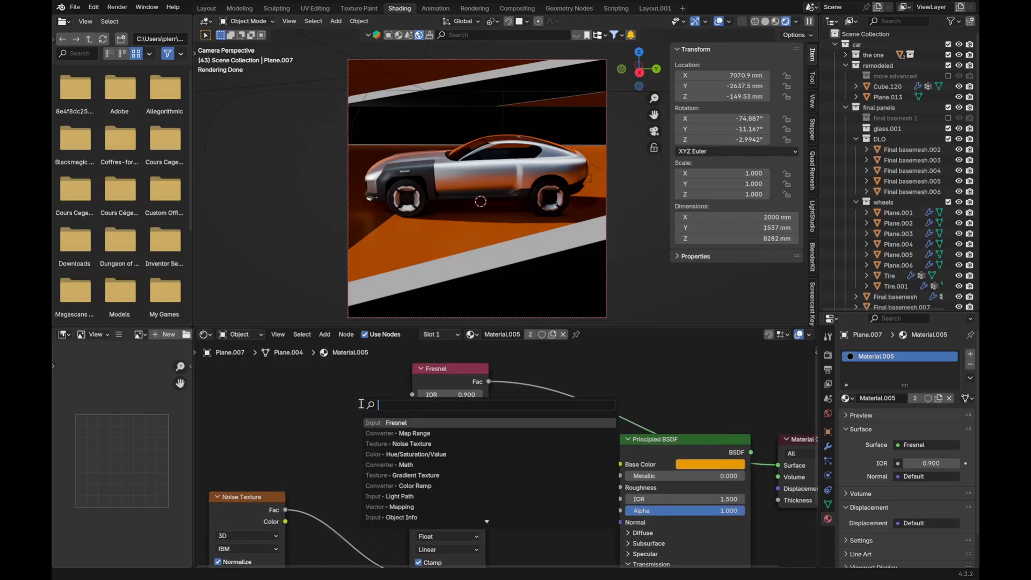
type("mix")
key("Return")
left_click(502, 408)
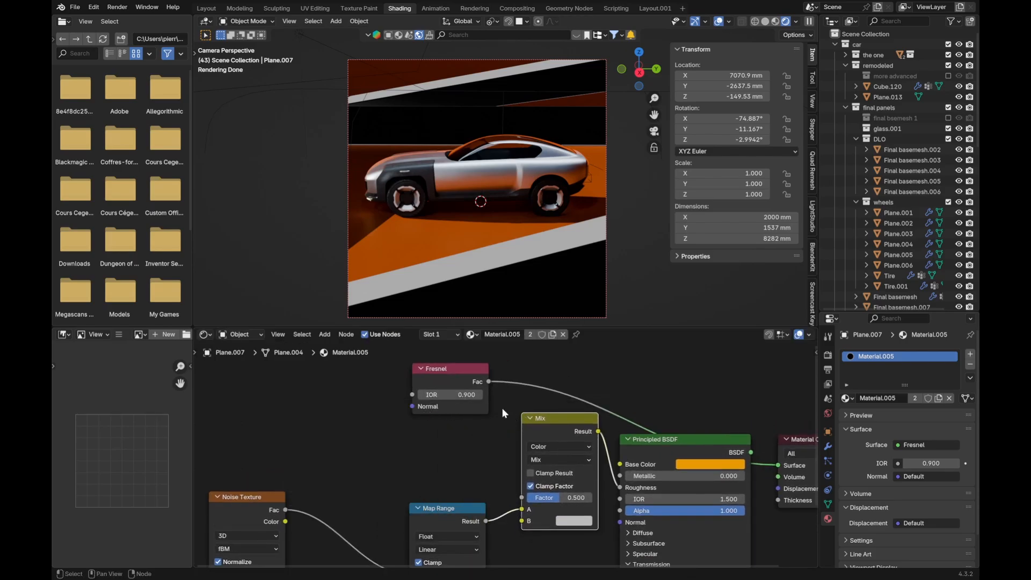
Step: Reconnect the Map Range Result directly to Roughness and link the Fresnel Fac to the Mix node's Factor
left_click_drag(522, 509, 620, 489)
left_click_drag(563, 421, 700, 356)
left_click_drag(489, 471, 659, 433)
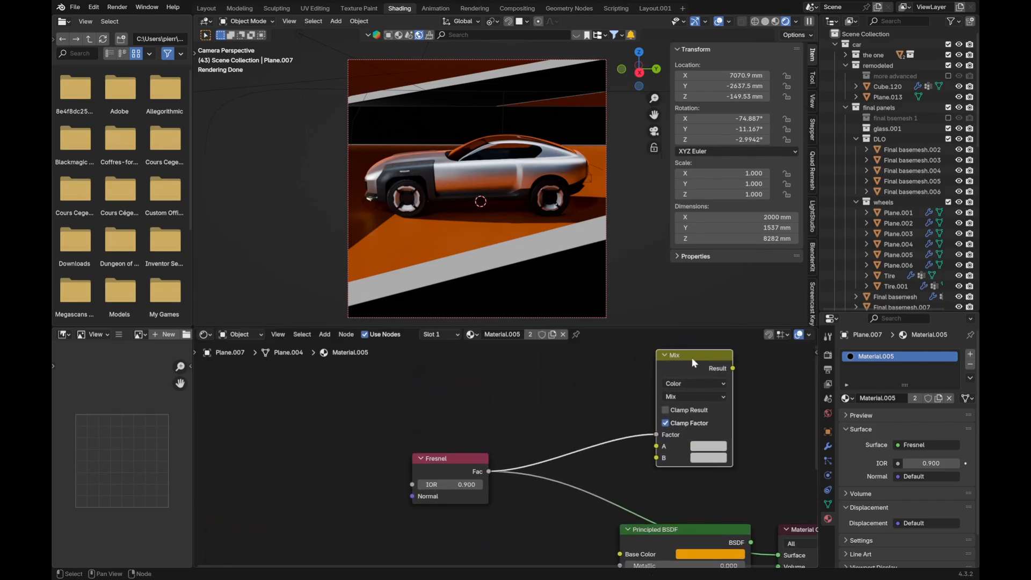
left_click_drag(691, 357, 624, 352)
Step: Set the Mix node's A color to the orange sampled from the Base Color and B to light blue
left_click(648, 444)
left_click(721, 426)
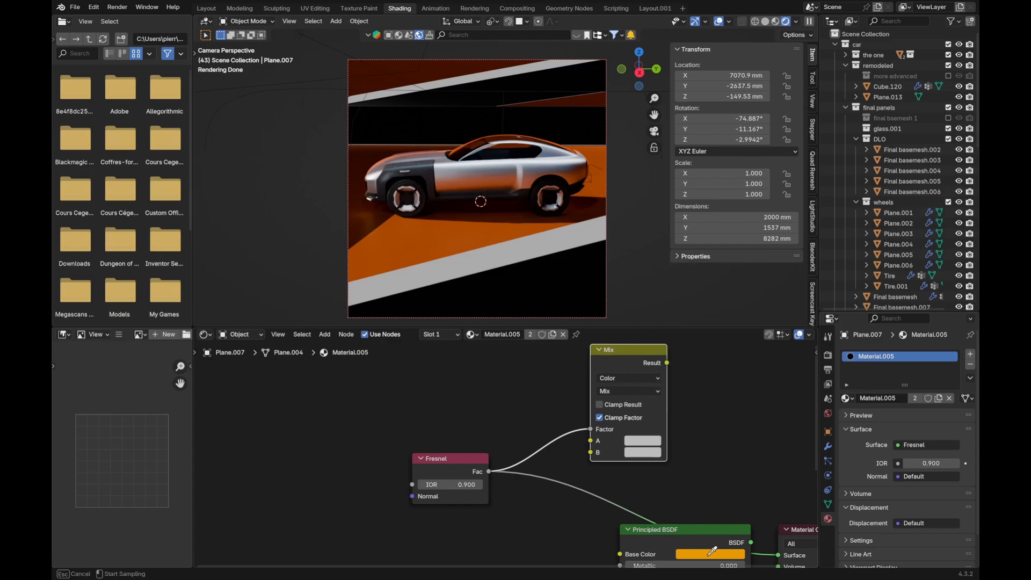
left_click(712, 553)
left_click(644, 454)
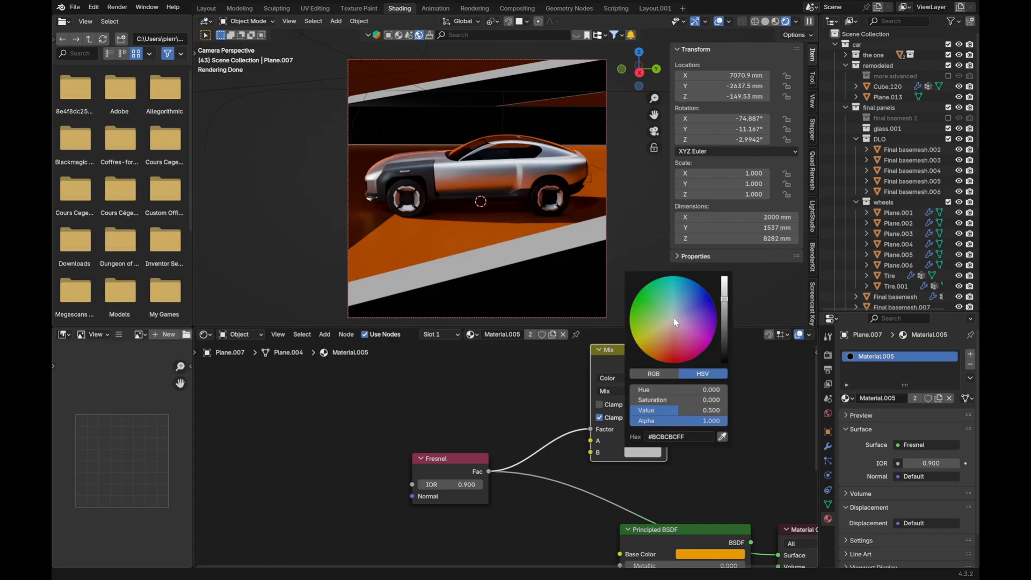
left_click(687, 283)
left_click_drag(611, 351, 668, 453)
right_click(669, 453)
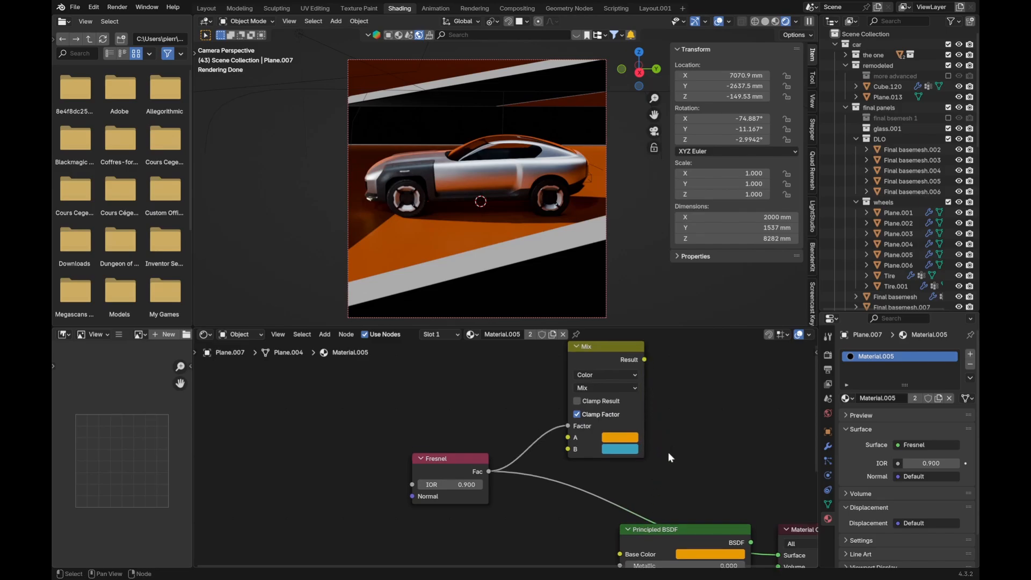
Step: Connect the Mix Result to the Principled BSDF's Base Color and restore the shader as the material output
middle_click_drag(592, 431, 513, 434)
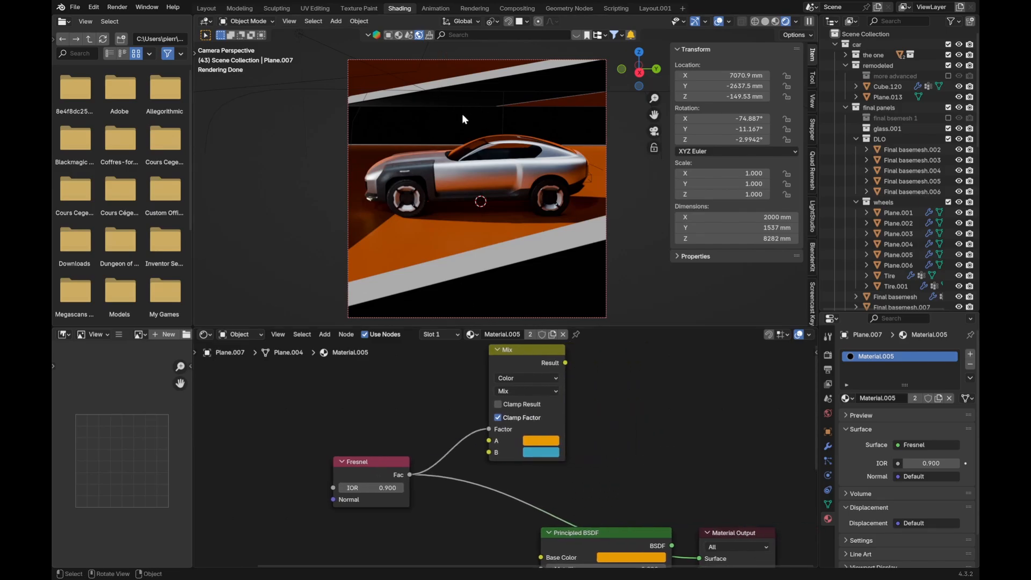
scroll(512, 455, "up", 1)
left_click(542, 439)
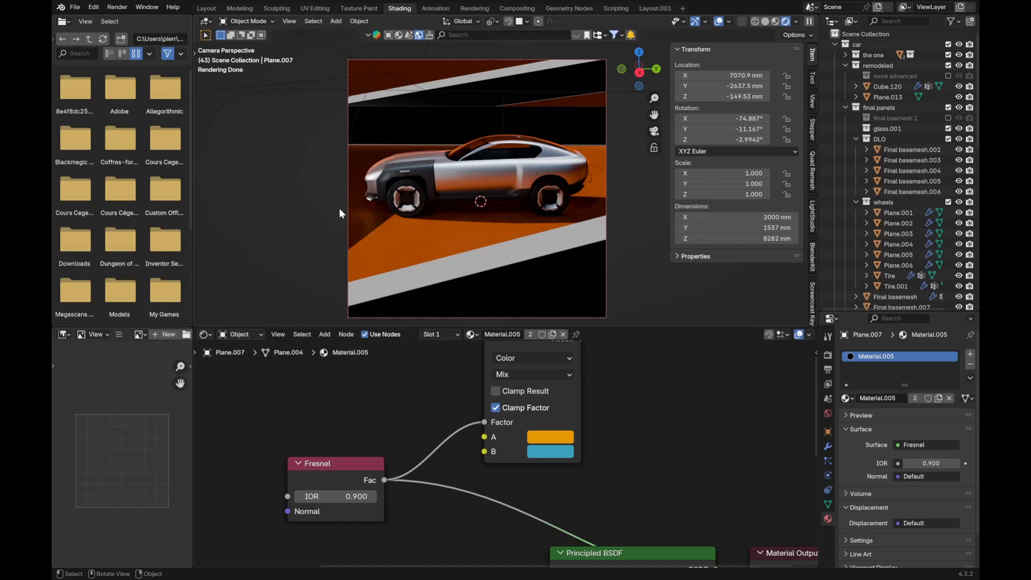
scroll(542, 384, "down", 2)
left_click_drag(560, 369, 543, 502)
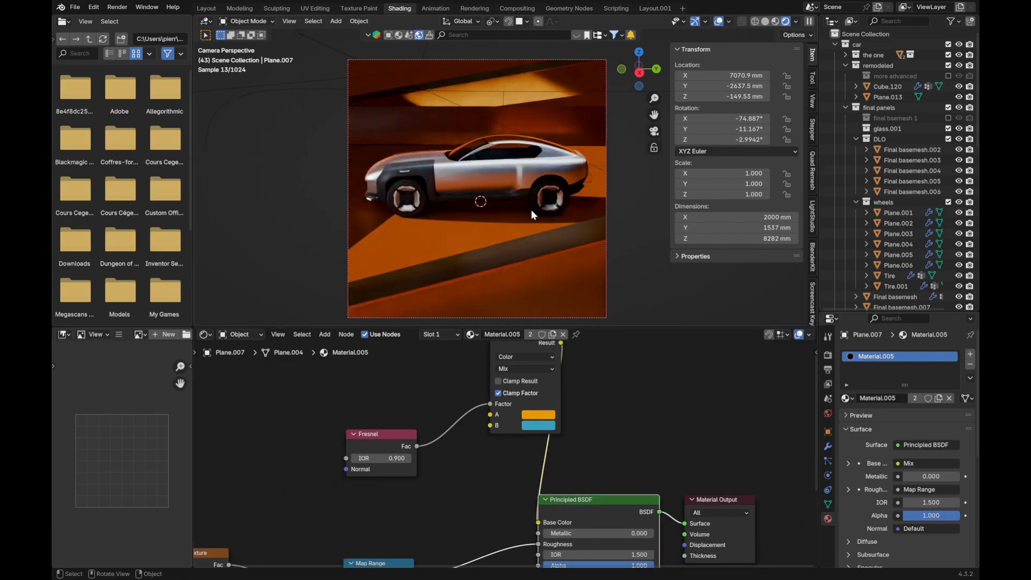
Step: Reposition the Fresnel and Mix nodes side by side ahead of the Principled BSDF
left_click_drag(394, 436, 275, 421)
middle_click_drag(459, 423, 445, 445)
left_click_drag(501, 363, 371, 456)
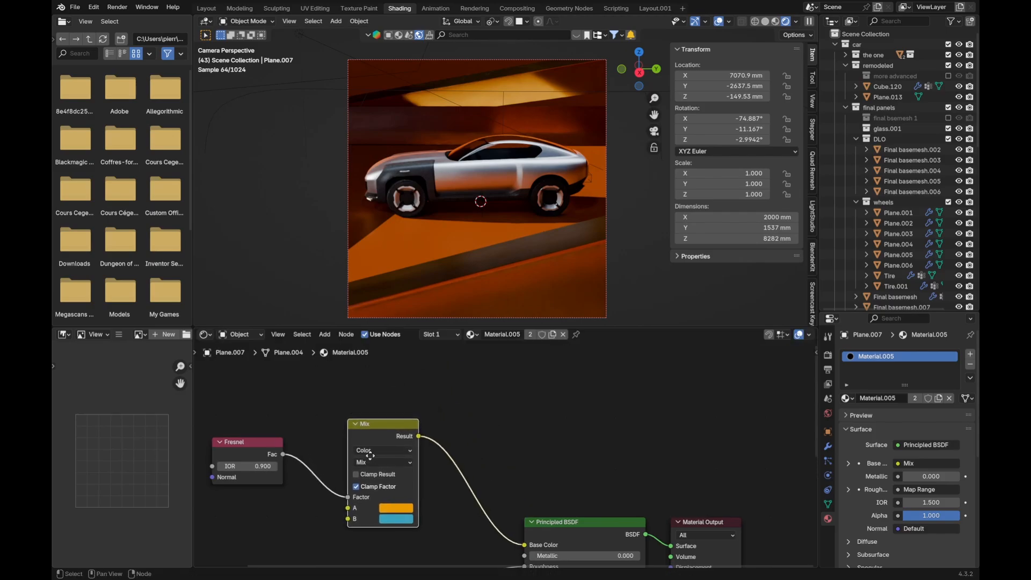
Step: Change the Mix node's B color to a saturated blue
scroll(371, 456, "up", 3)
left_click(438, 519)
left_click_drag(446, 339, 538, 283)
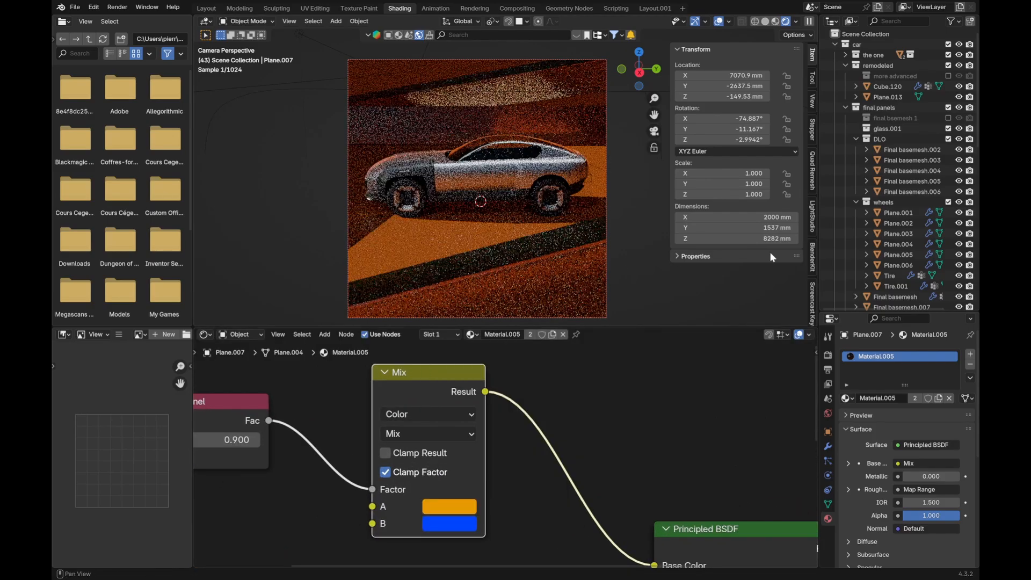
Step: Set the Mix node's A color to near-white and its B color to saturated orange
left_click(448, 507)
left_click(508, 326)
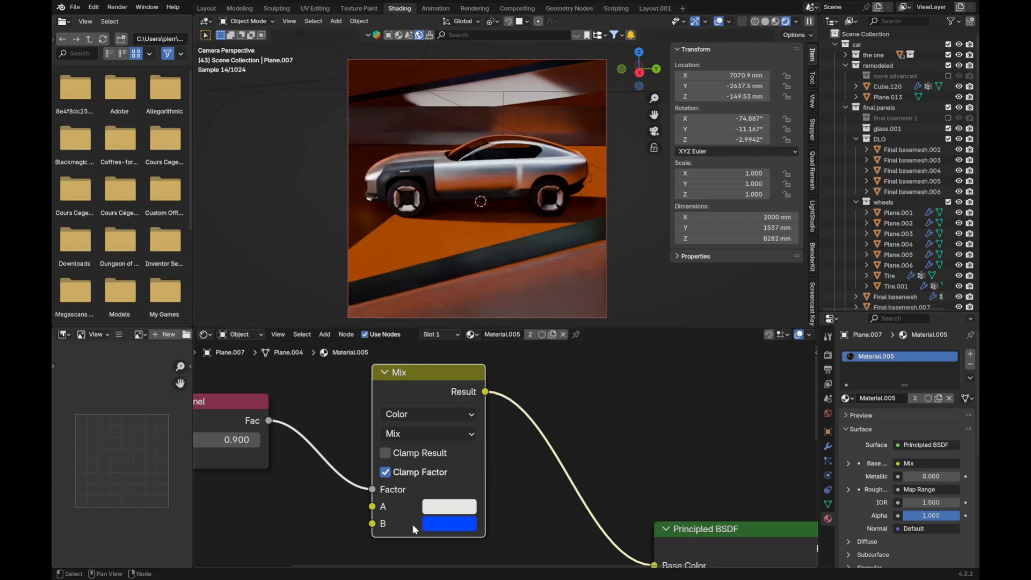
left_click(442, 523)
left_click(469, 379)
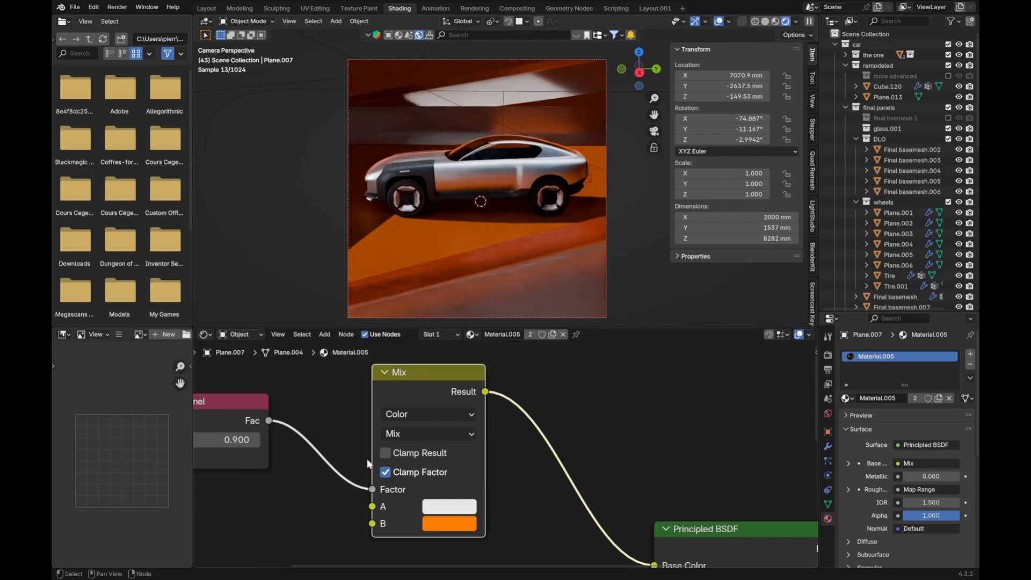
Step: Delete the Fresnel and Mix nodes that feed the Base Color
middle_click_drag(491, 102, 529, 111)
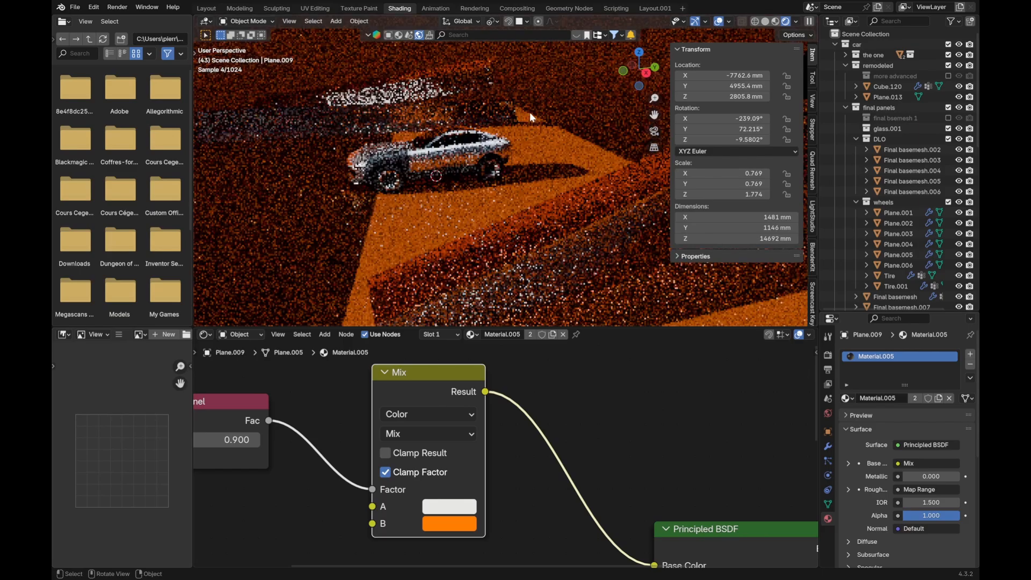
scroll(436, 427, "down", 2)
left_click(268, 412)
key("x")
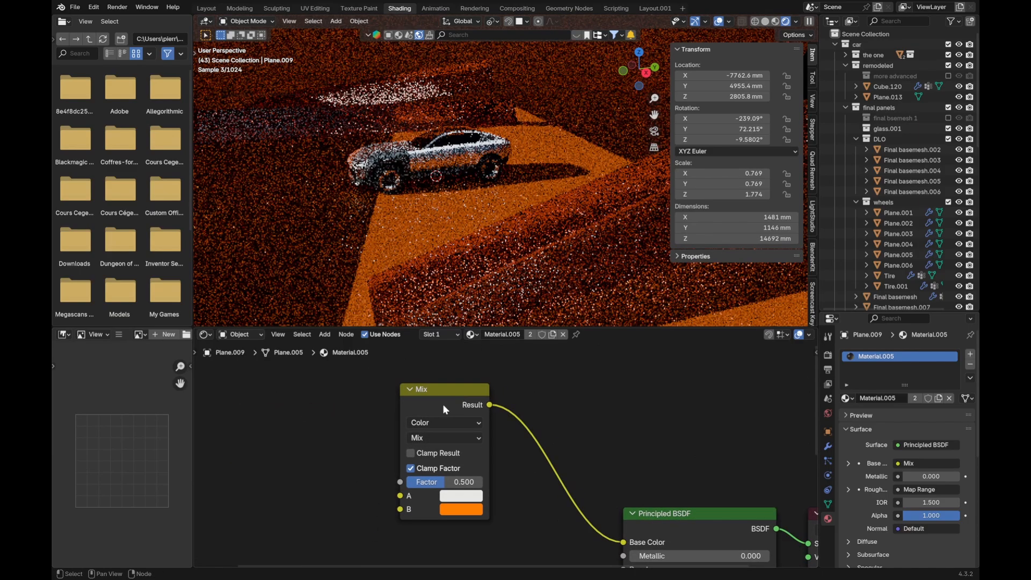
left_click(459, 398)
key("x")
Step: Brighten the orange of the Principled BSDF's Base Color
middle_click_drag(639, 534, 455, 464)
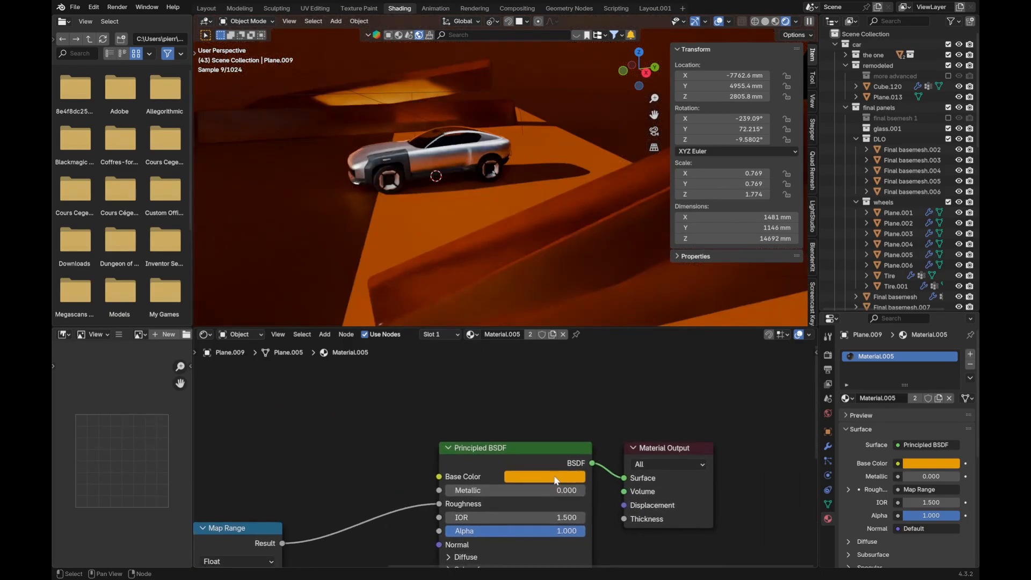
left_click(555, 477)
left_click_drag(622, 290, 622, 266)
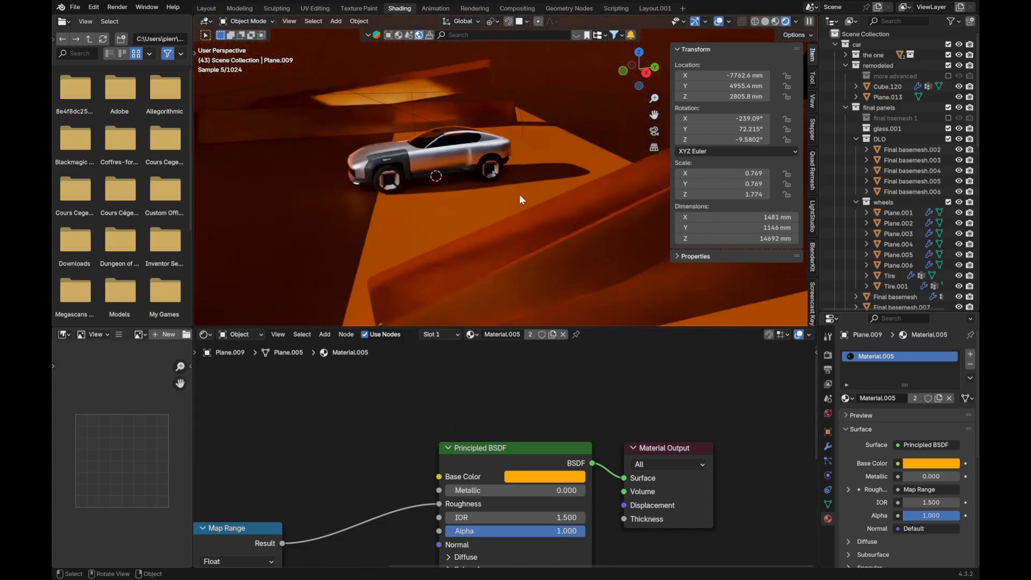
Step: Enter Edit Mode on the foreground slab and display the scene in wireframe
mouse_move(479, 249)
middle_mouse_down()
mouse_move(568, 238)
mouse_move(514, 217)
mouse_move(546, 226)
mouse_move(492, 225)
mouse_move(598, 214)
middle_mouse_up()
key("Tab")
scroll(598, 214, "up", 2)
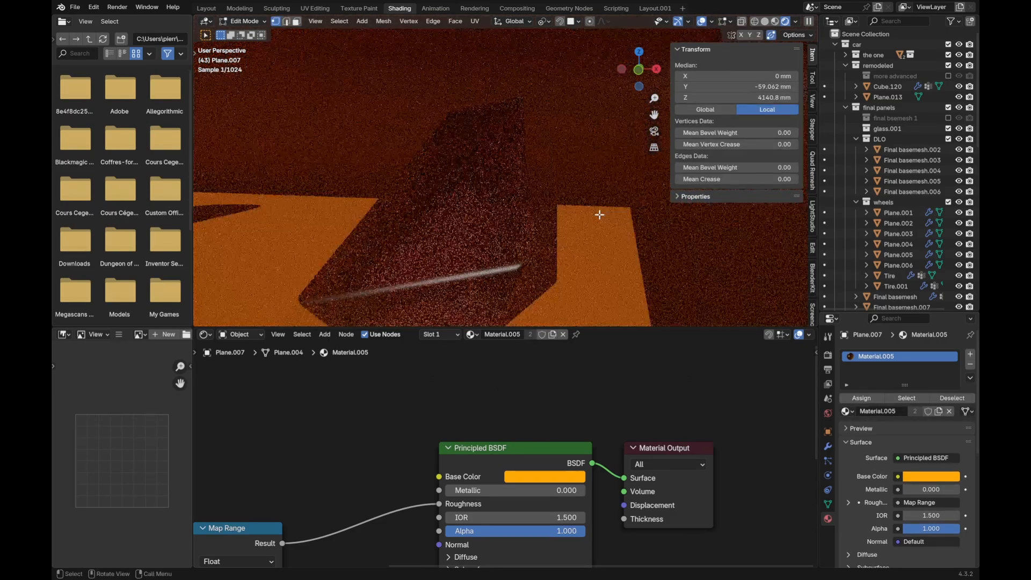
scroll(597, 216, "down", 2)
key("z")
left_click(537, 229)
Step: Duplicate the slab's mesh in place, shrink the copy inward with Shrink/Fatten, and switch to solid shading
middle_click_drag(536, 228, 506, 214)
key("shift+d")
right_click(524, 199)
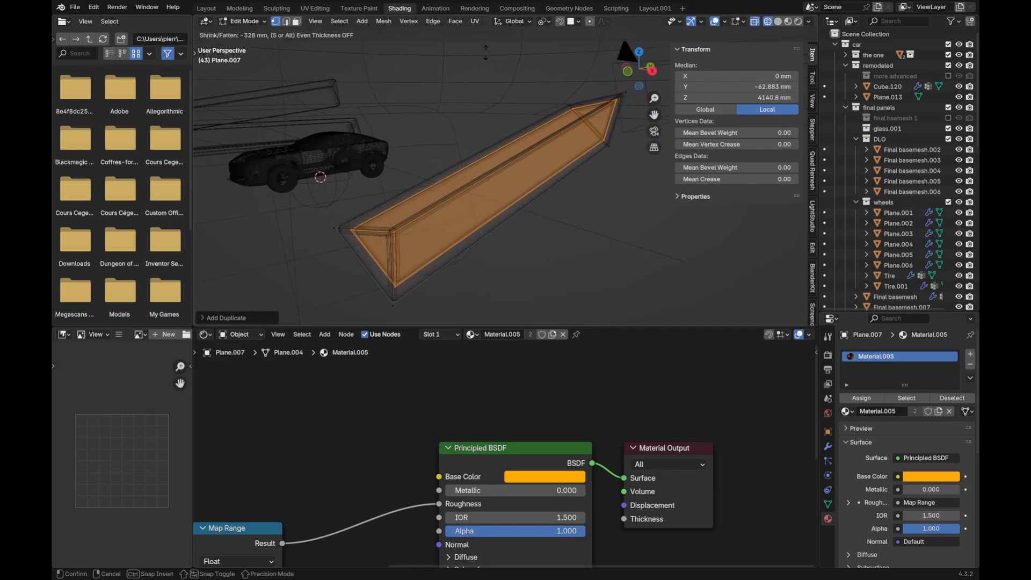
middle_click_drag(485, 61, 524, 213)
scroll(523, 202, "down", 3)
key("z")
left_click(624, 195)
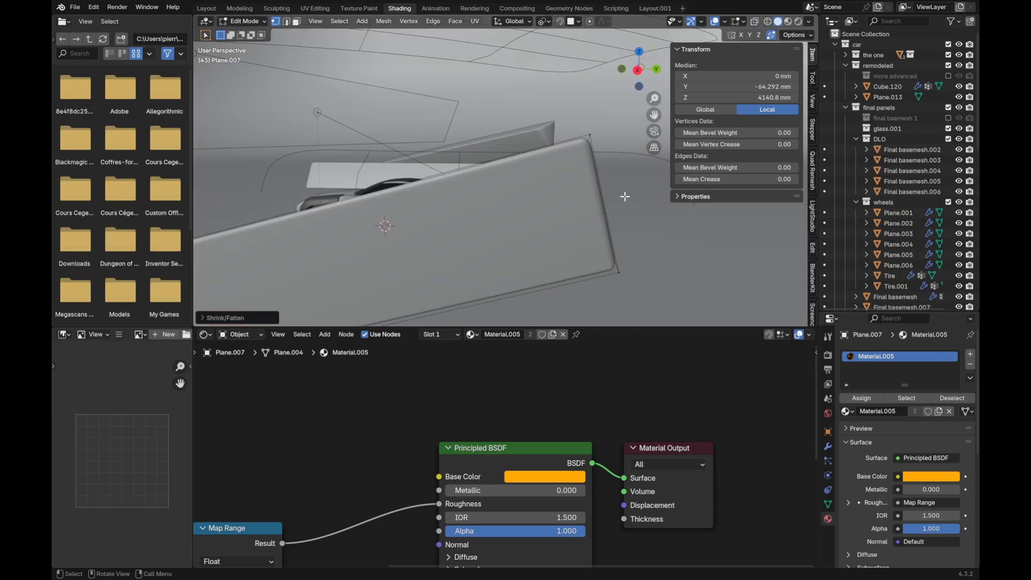
Step: Leave Edit Mode and check the slab in rendered shading through the scene camera
middle_click_drag(623, 195, 607, 202)
key("z")
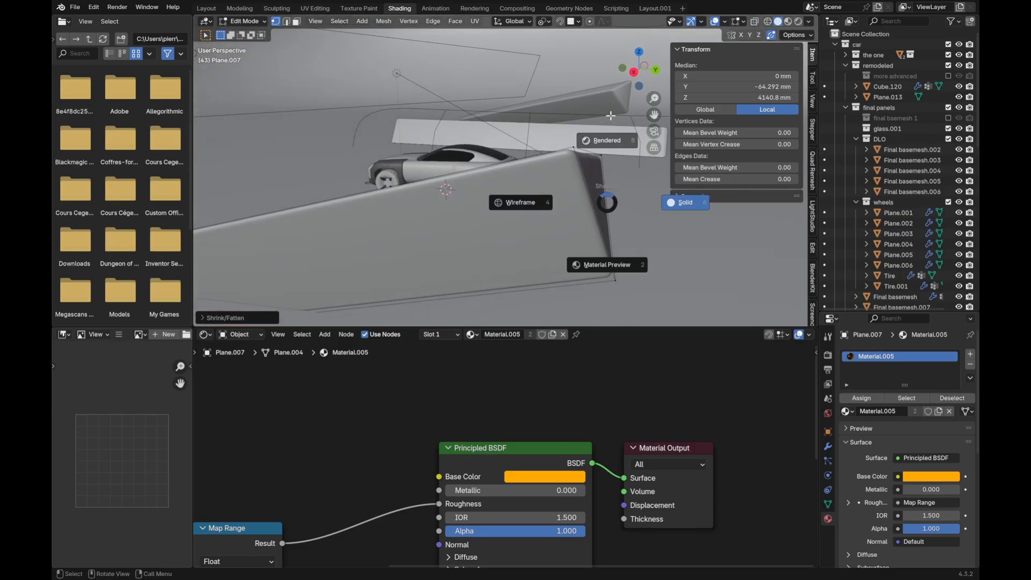
left_click(507, 157)
key("Tab")
key("KP_0")
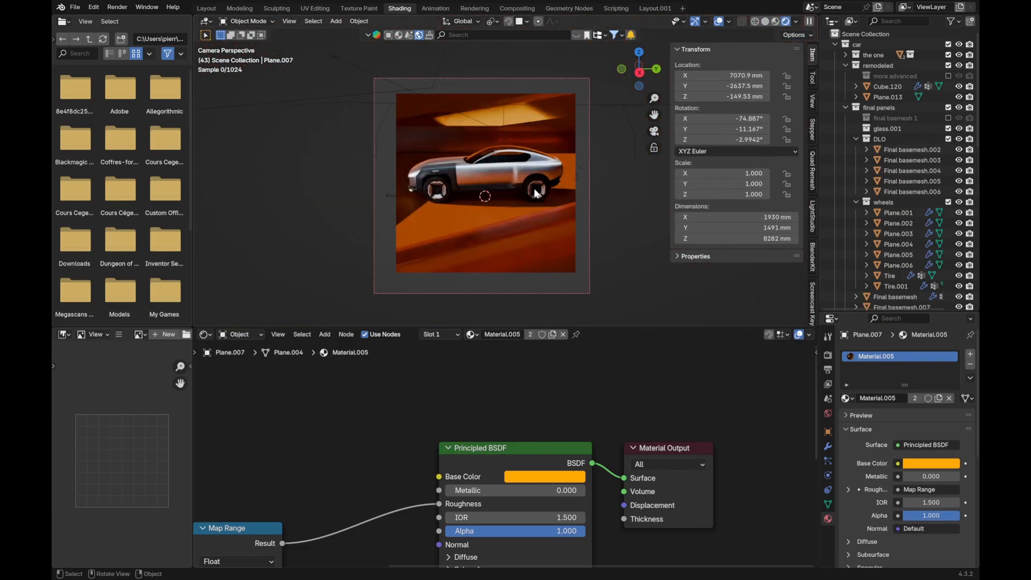
scroll(534, 188, "up", 5)
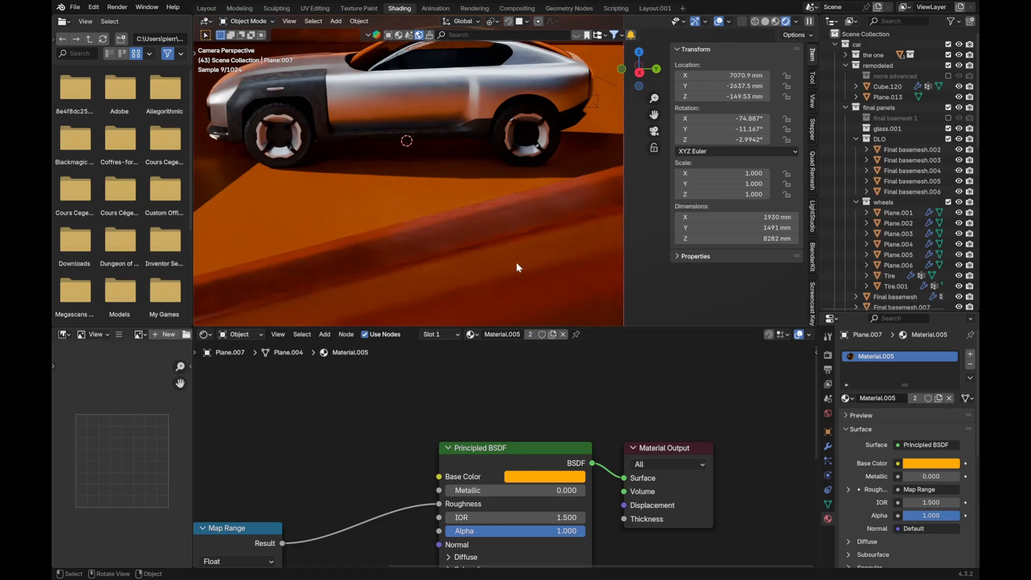
scroll(464, 169, "down", 5)
scroll(464, 170, "up", 7)
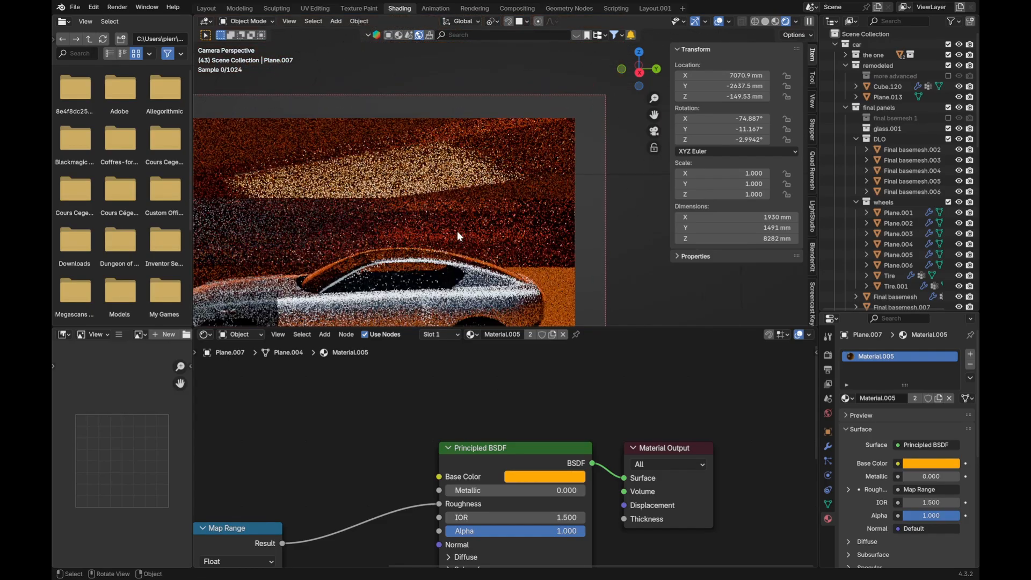
scroll(480, 227, "down", 3)
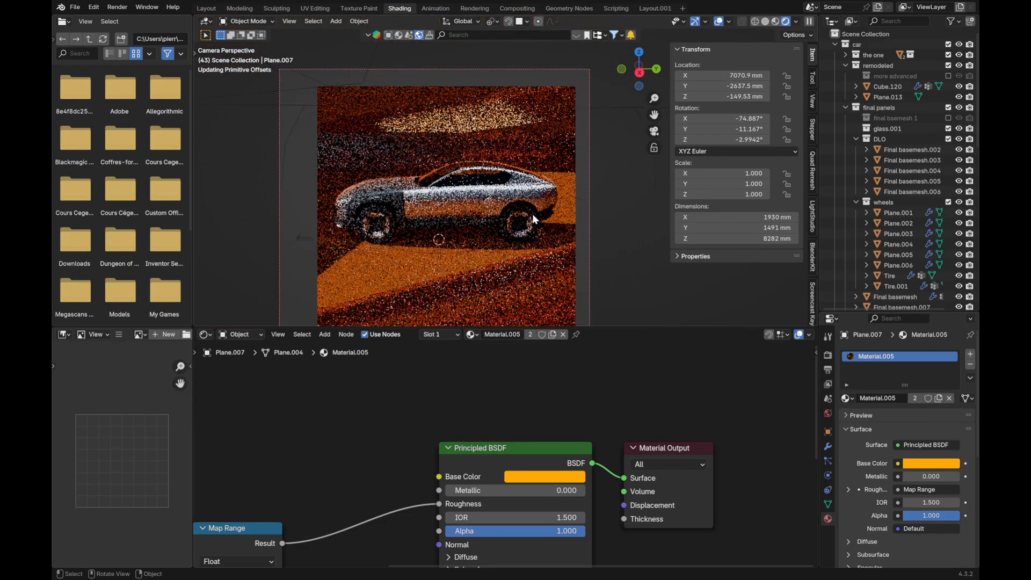
scroll(533, 214, "up", 1)
scroll(463, 169, "down", 3)
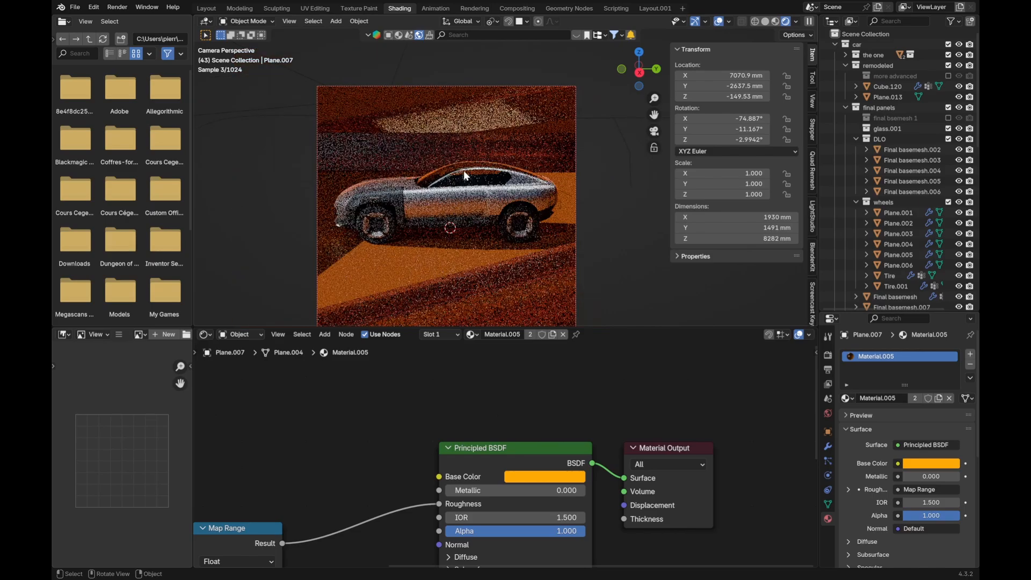
Step: Add a second material slot with a new material and assign it to the slab's selected inner mesh in Edit Mode
key("Tab")
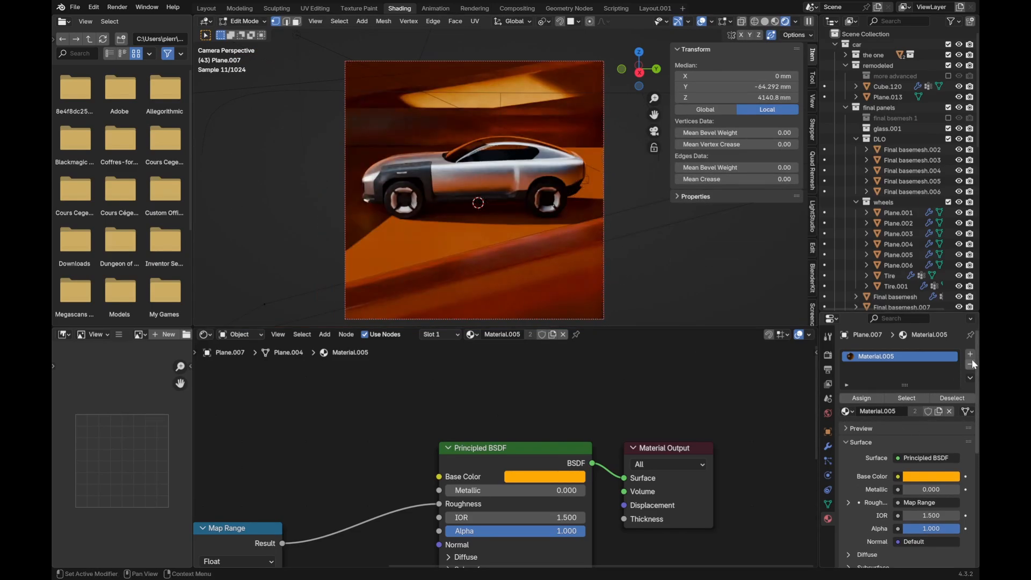
left_click(971, 355)
left_click(890, 425)
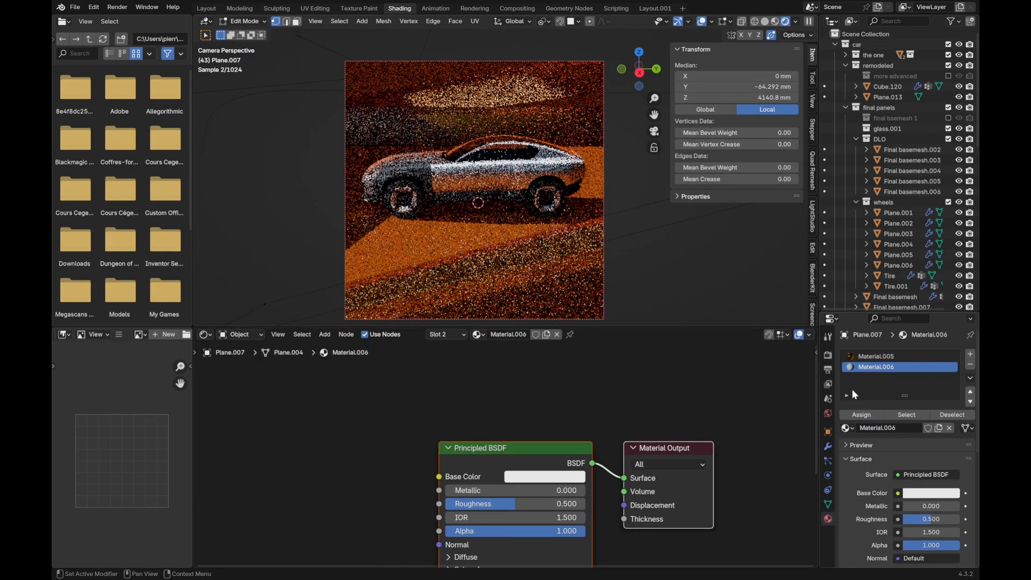
key("Tab")
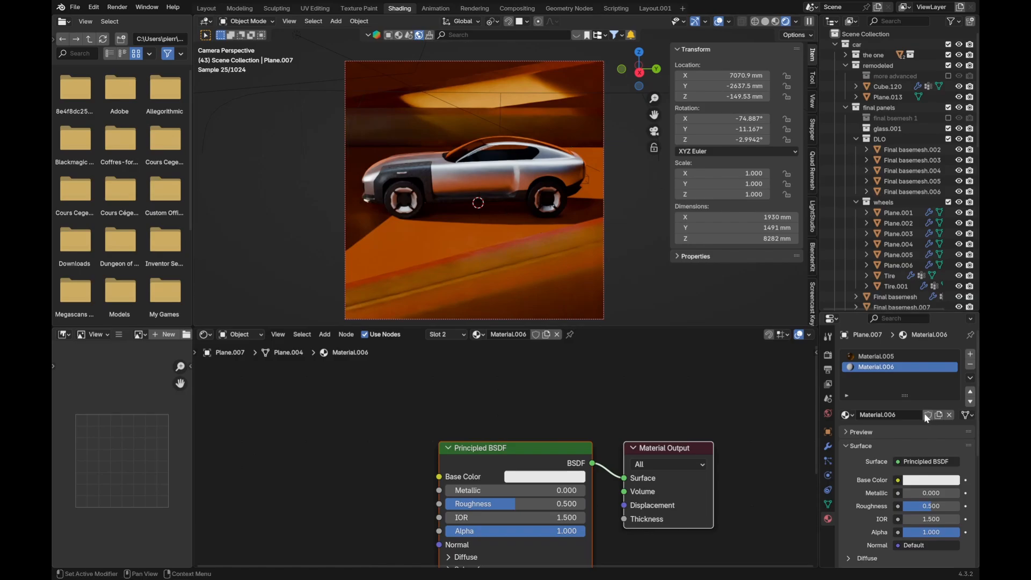
Step: Give the new material's Principled BSDF a yellow emission color with a strength of 0.2
scroll(472, 541, "down", 3)
middle_click_drag(471, 541, 473, 465)
scroll(485, 449, "up", 2)
mouse_move(494, 432)
left_mouse_down()
mouse_move(428, 432)
mouse_move(561, 432)
mouse_move(510, 432)
left_mouse_up()
middle_click_drag(500, 482, 499, 435)
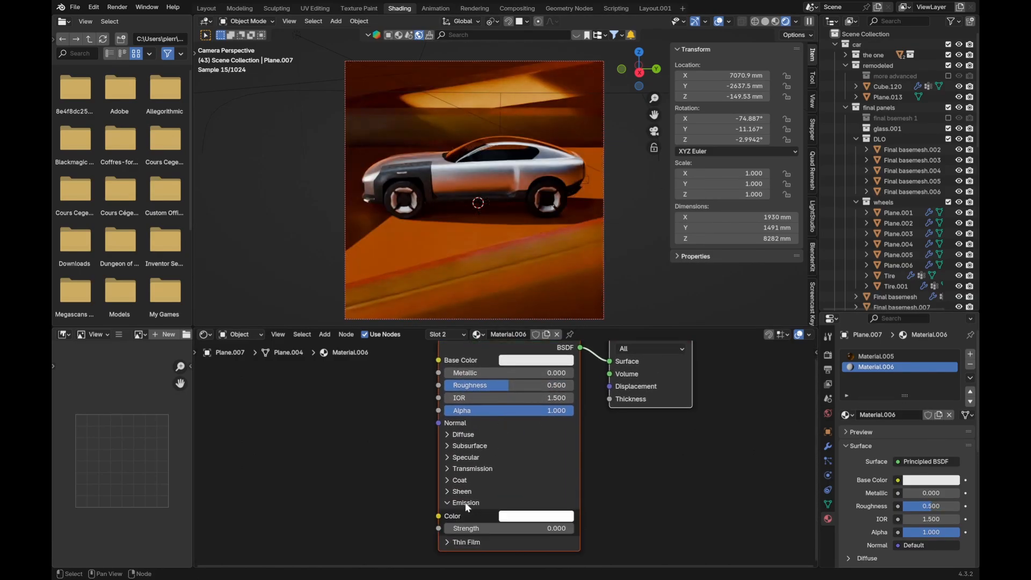
left_click_drag(531, 523, 548, 523)
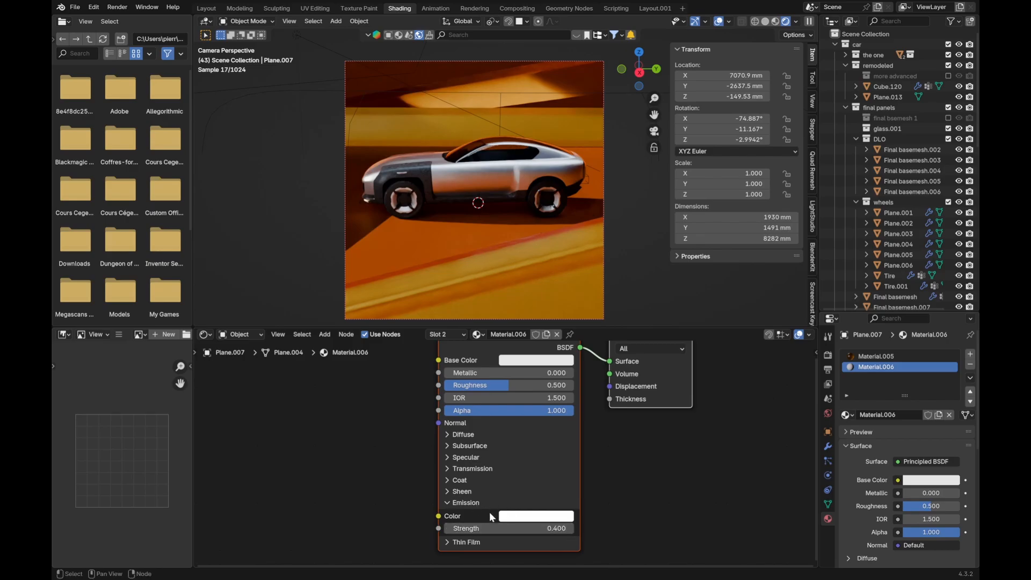
left_click(451, 529)
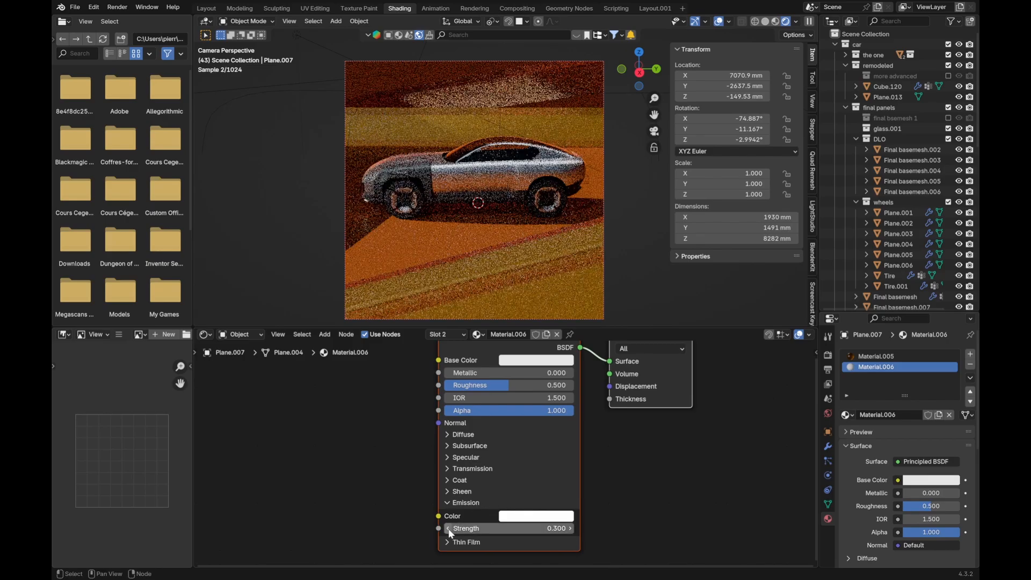
left_click(450, 529)
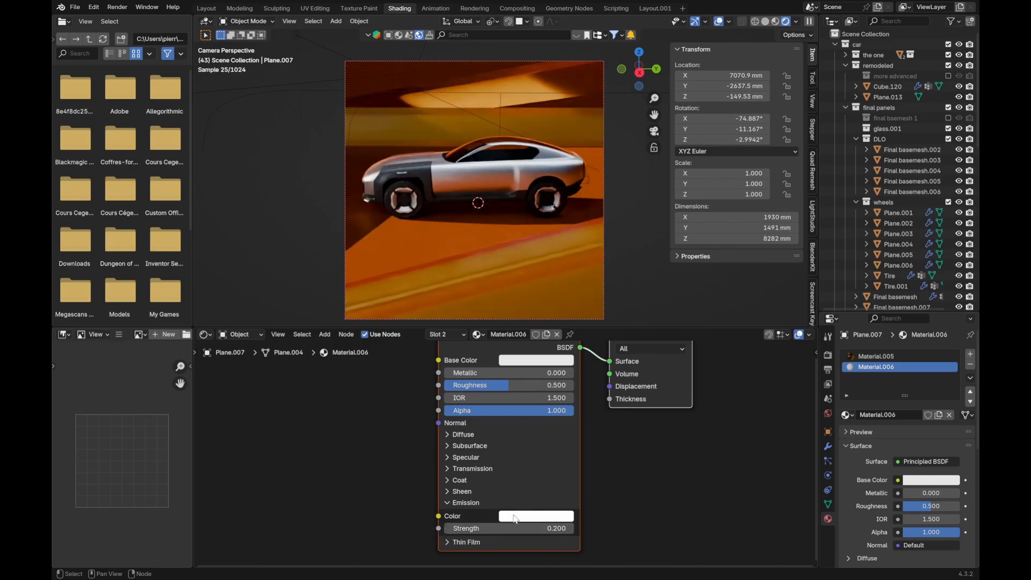
left_click(514, 518)
left_click_drag(538, 409, 514, 401)
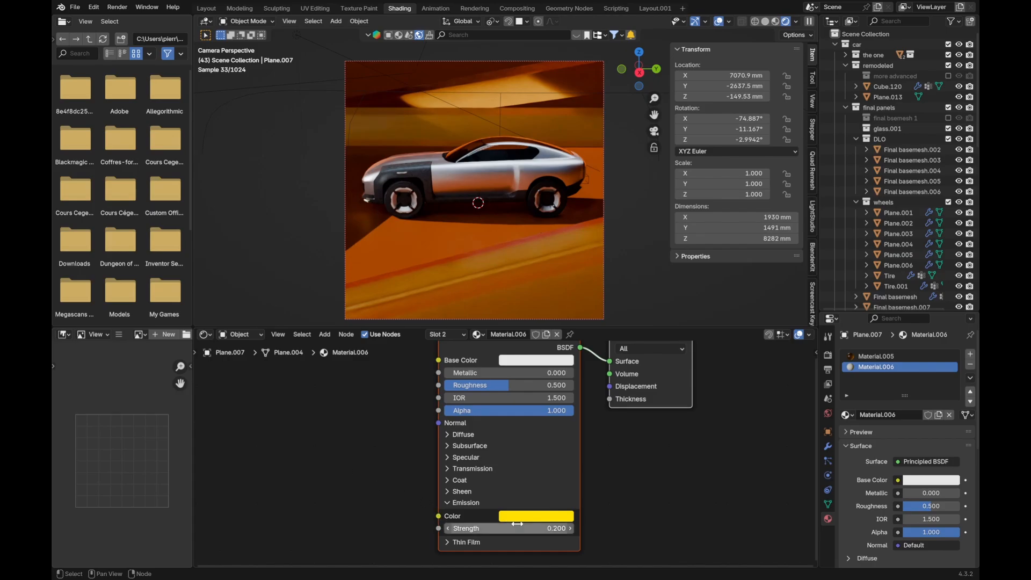
Step: Set the emission strength of the inner mesh's material to 0.5
left_click(446, 528)
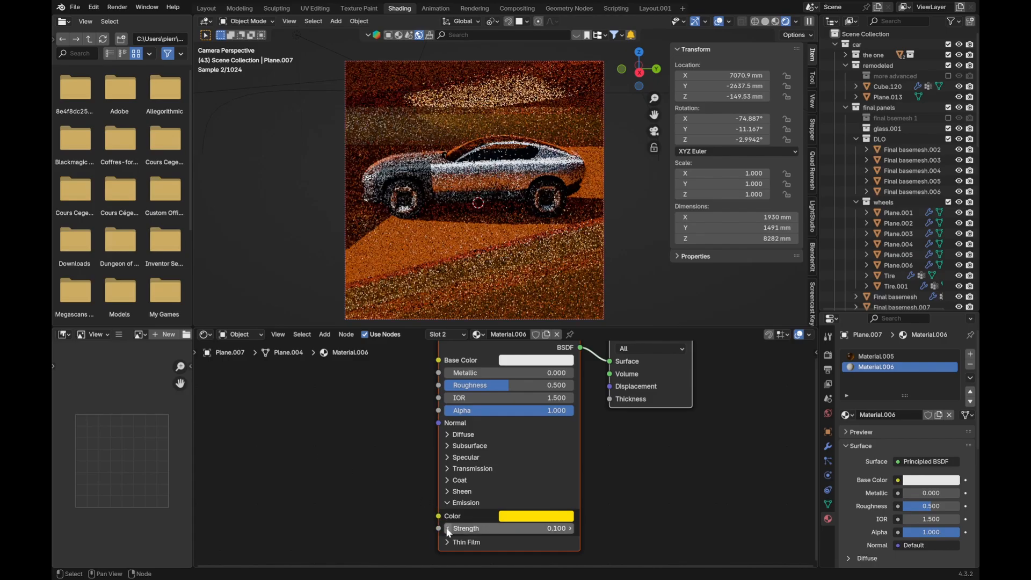
left_click(568, 529)
left_click(568, 529)
left_click(568, 529)
left_click(568, 530)
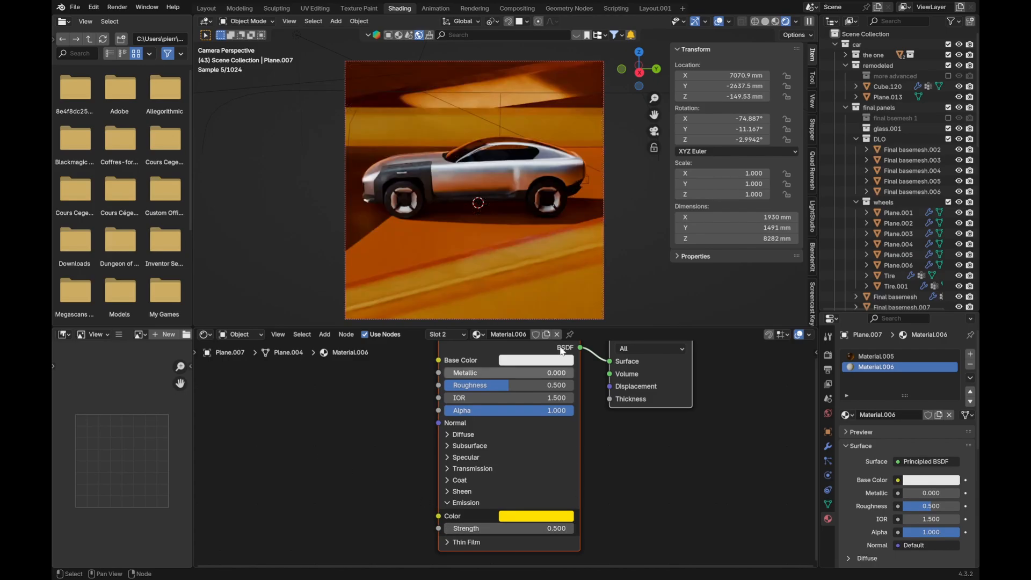
Step: Adjust the size of the slab's inner mesh with Shrink/Fatten in Edit Mode, and return to Object Mode
key("Tab")
key("alt+s")
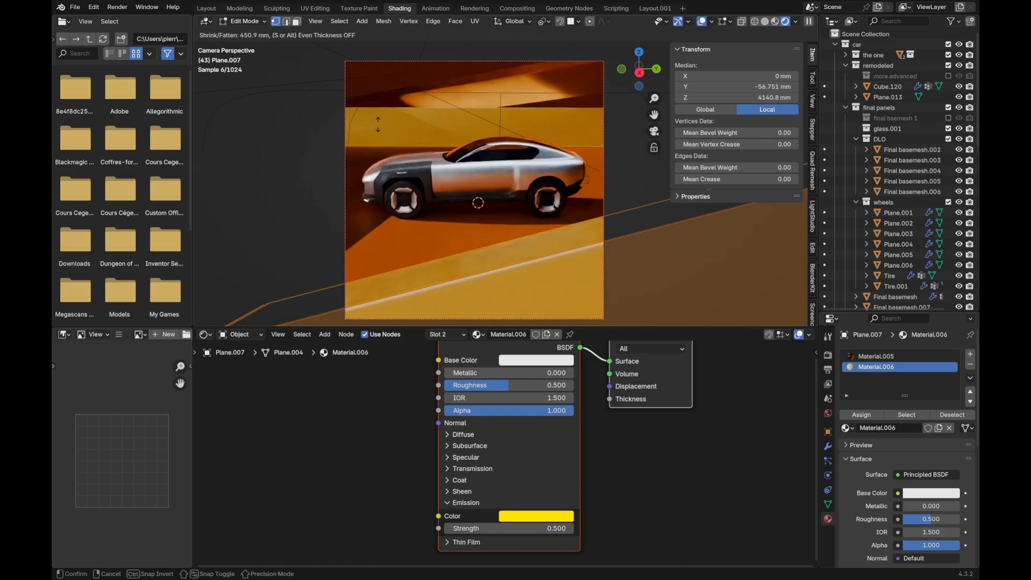
left_click(410, 173)
key("Tab")
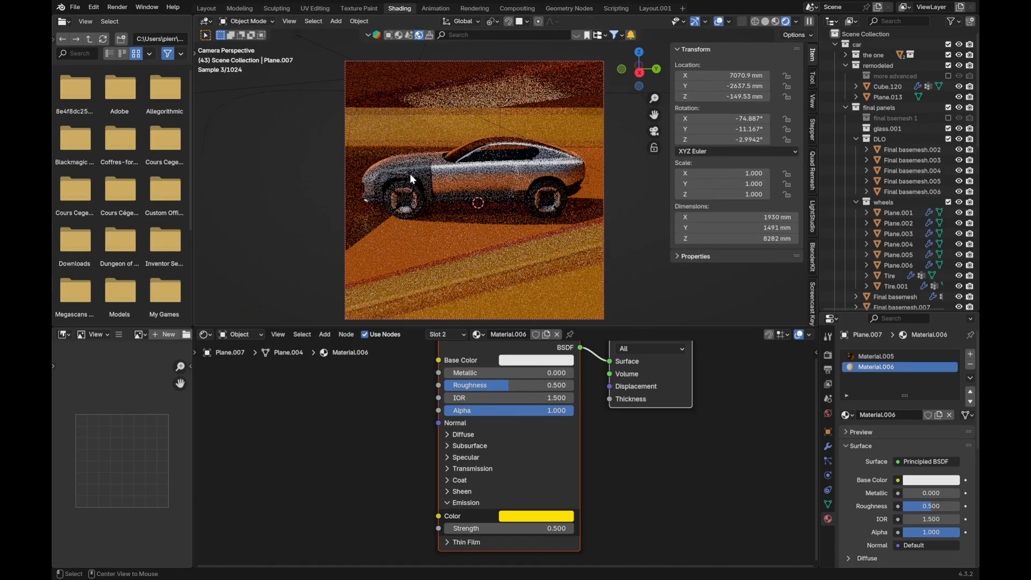
Step: Add a Gradient Texture node with Mapping and Texture Coordinate nodes to the inner mesh's material
scroll(362, 429, "down", 5)
middle_click_drag(362, 426, 408, 461)
left_click(420, 429)
key("shift+a")
left_click(422, 412)
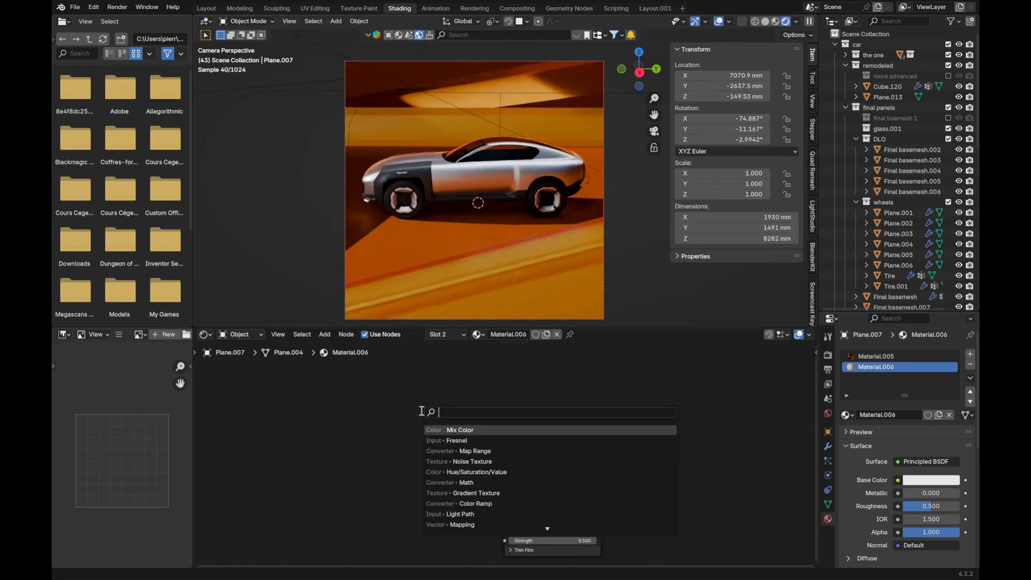
type("gra")
key("Return")
left_click(350, 430)
key("ctrl+t")
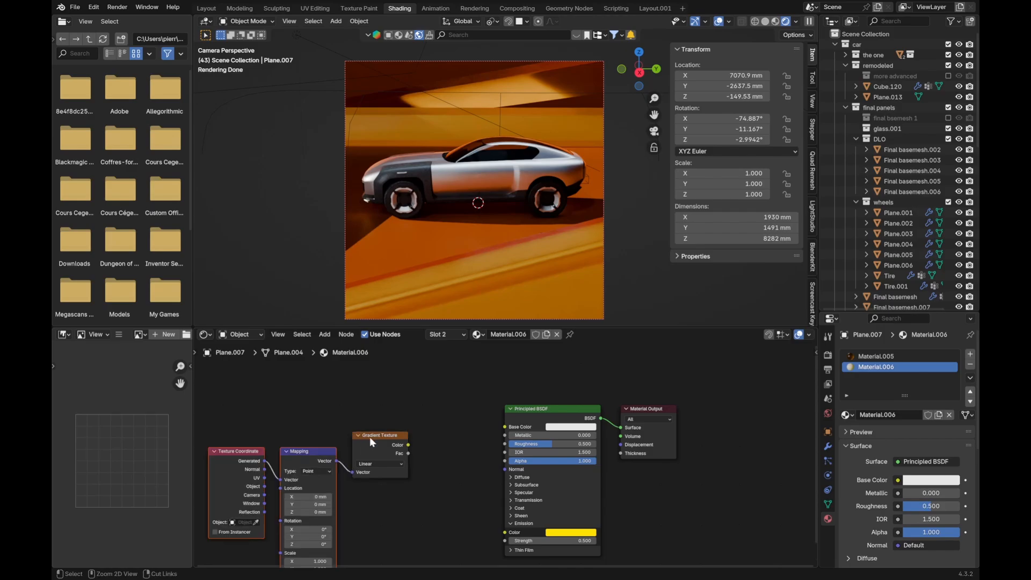
Step: Preview the Gradient Texture directly on the surface and reconnect the Principled BSDF to the Material Output
left_click(371, 439, "ctrl+shift")
scroll(420, 391, "up", 1)
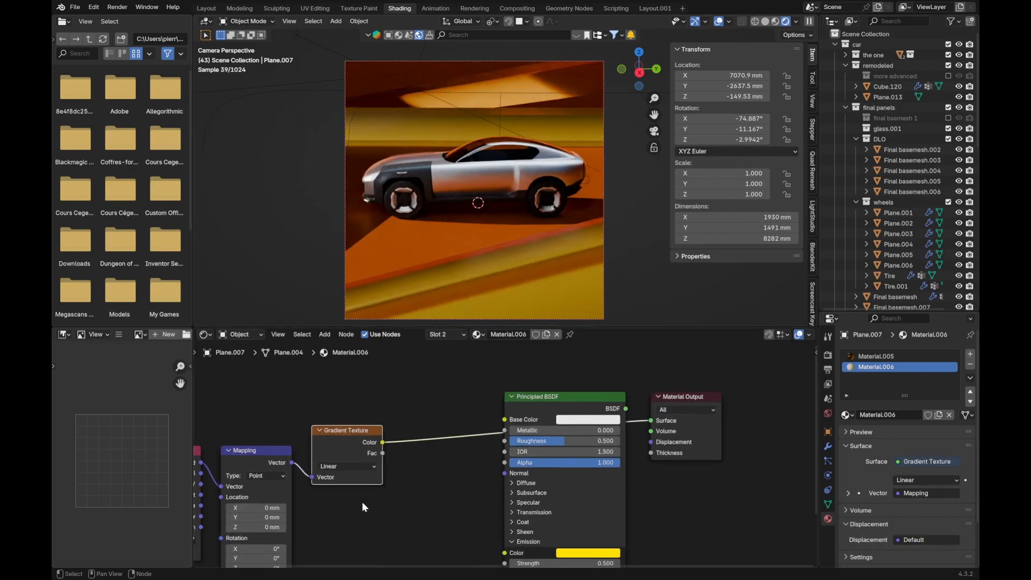
left_click(571, 411, "ctrl+shift")
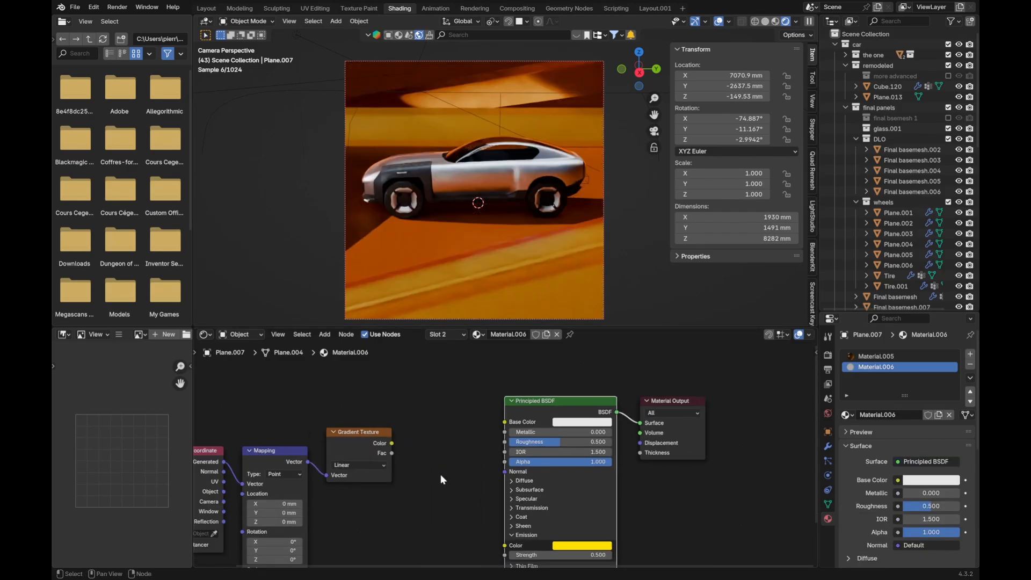
Step: Link the Gradient Texture's Color to the Emission Strength and insert a Math node on that link
scroll(438, 470, "up", 1)
left_click_drag(392, 413, 524, 544)
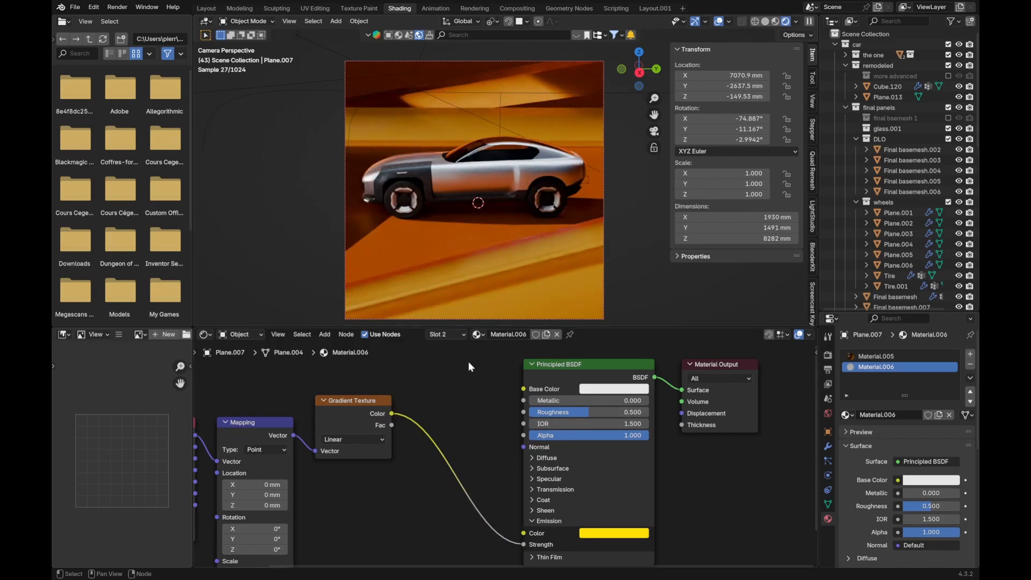
key("shift+a")
left_click(495, 367)
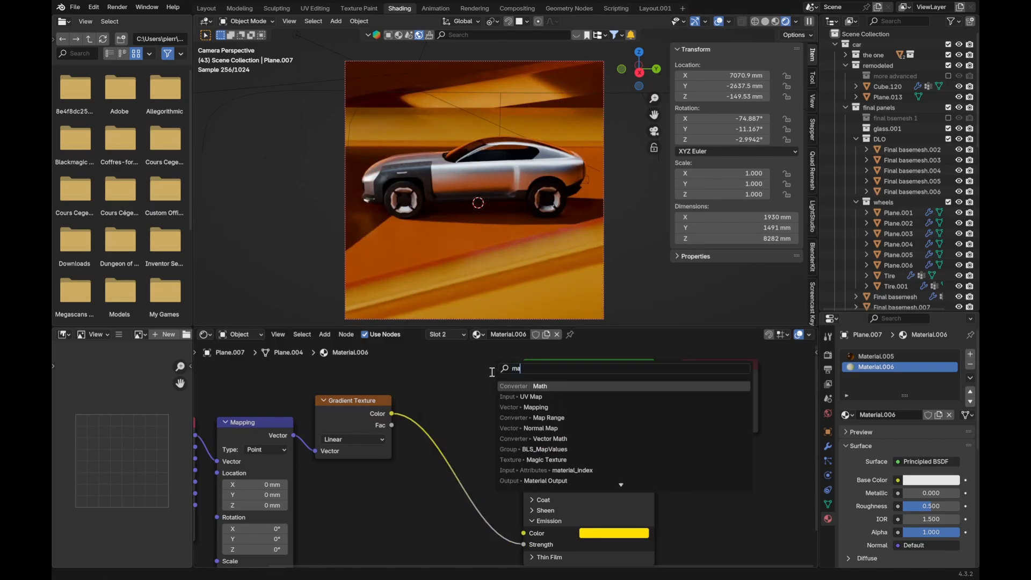
type("math")
left_click(501, 385)
left_click(435, 430)
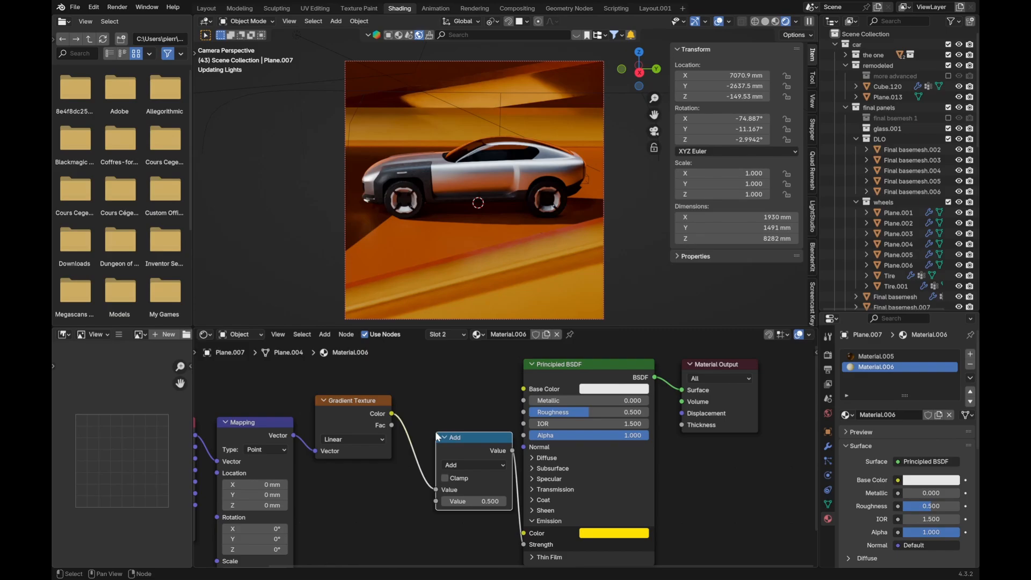
Step: Change the Math node to Multiply and set its second value to 1.3
left_click(447, 463)
left_click(447, 355)
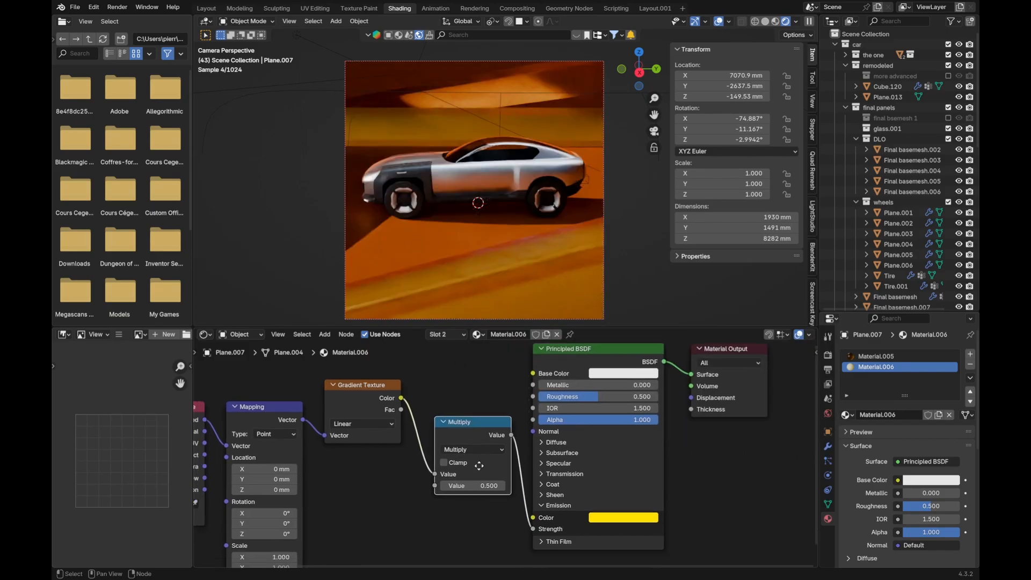
scroll(484, 492, "up", 2)
left_click_drag(479, 476, 510, 476)
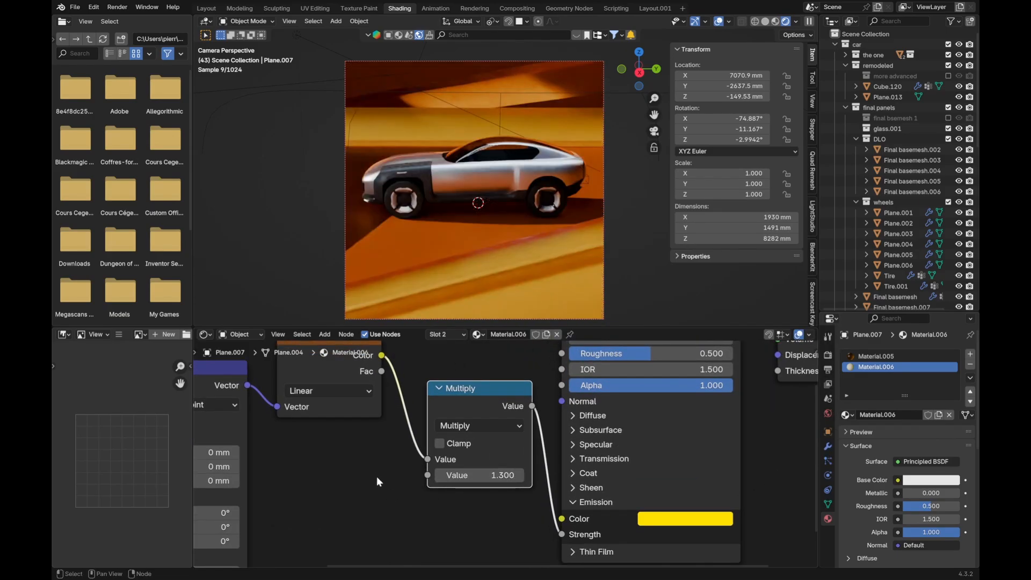
middle_click_drag(378, 479, 394, 519)
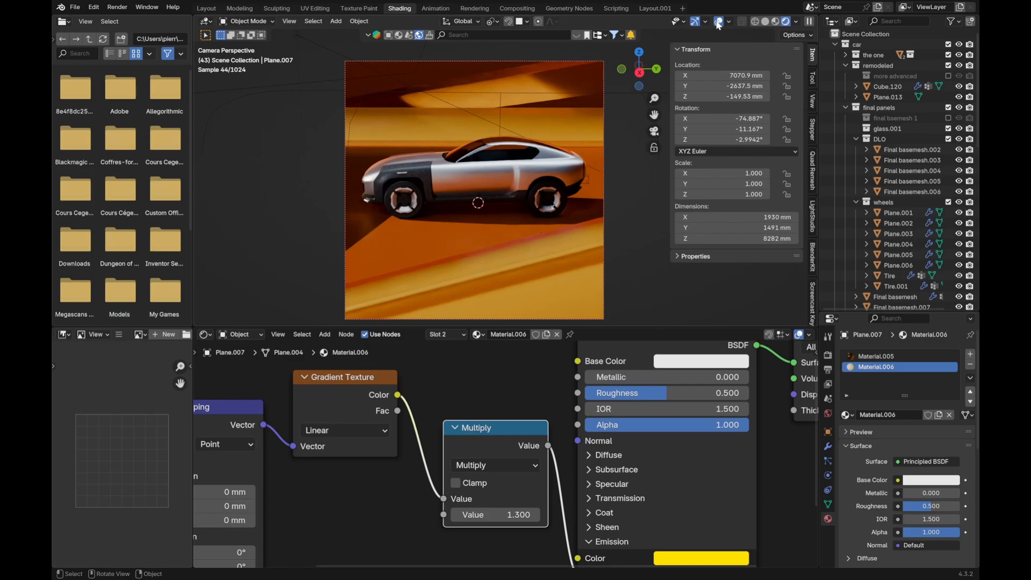
Step: Collapse the car and LLS collections and raise the Area light's power to 1801.8 W
left_click(832, 44)
left_click(449, 120)
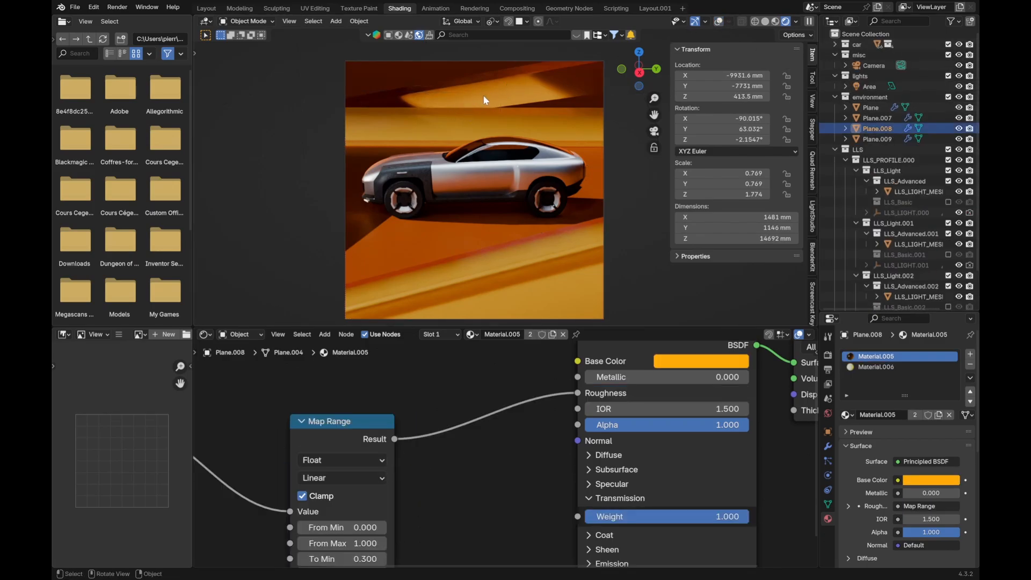
left_click(832, 148)
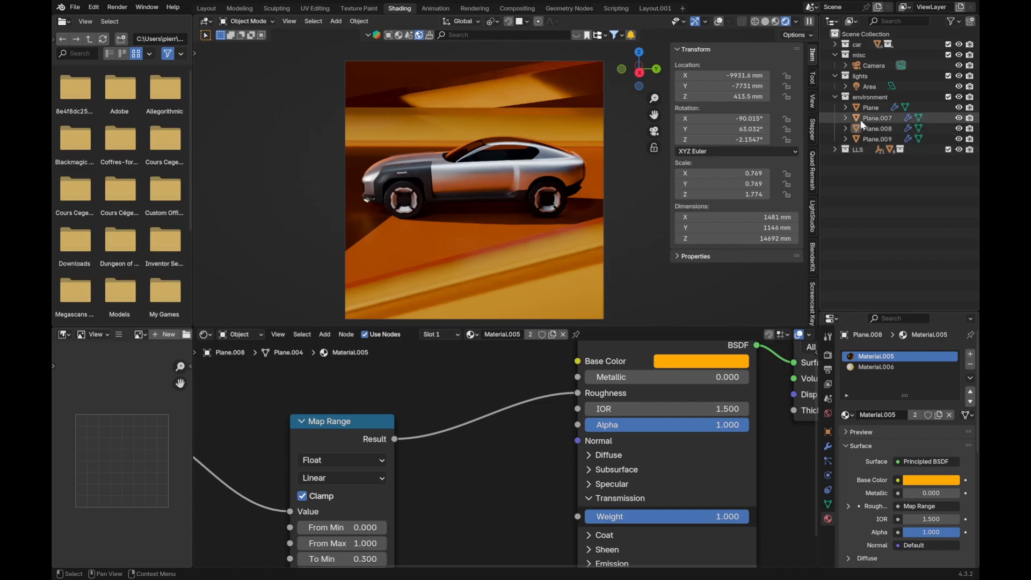
left_click(866, 84)
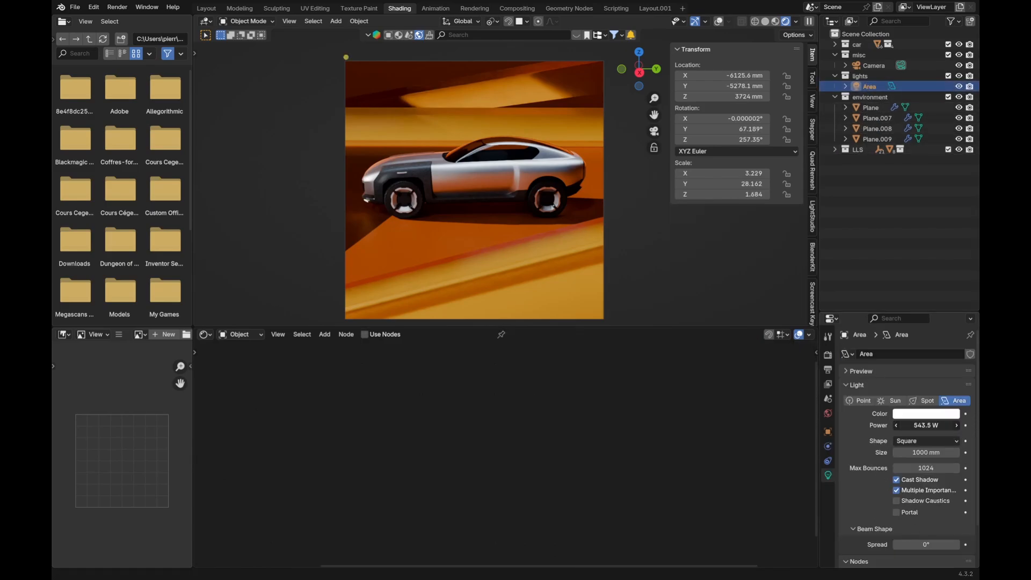
left_click_drag(913, 426, 943, 425)
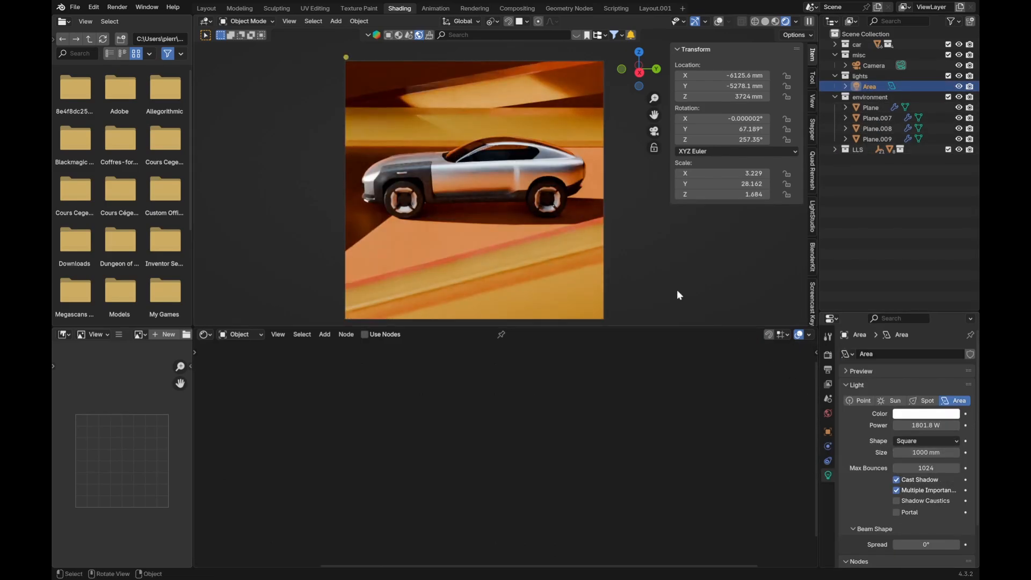
key("g")
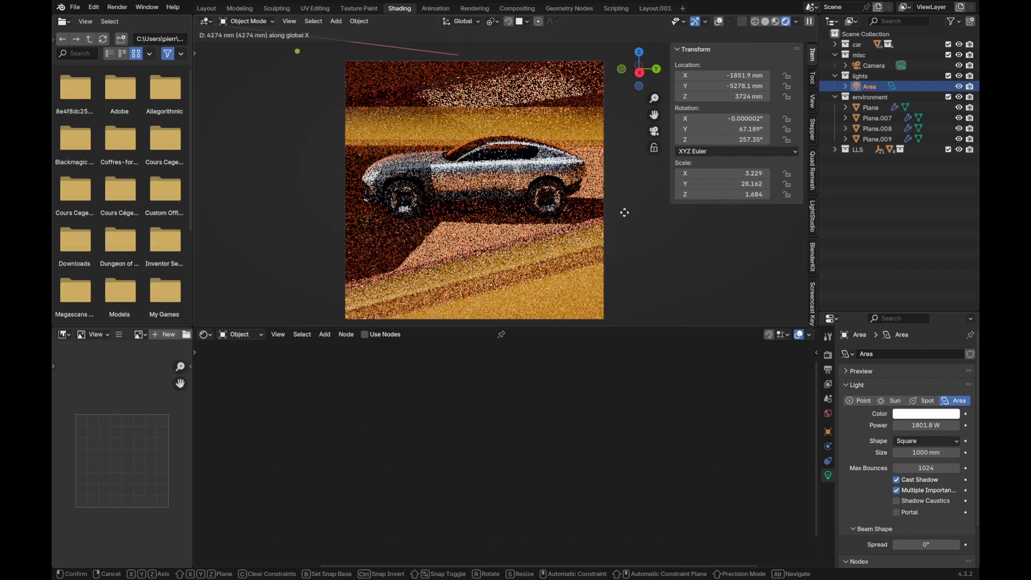
key("y")
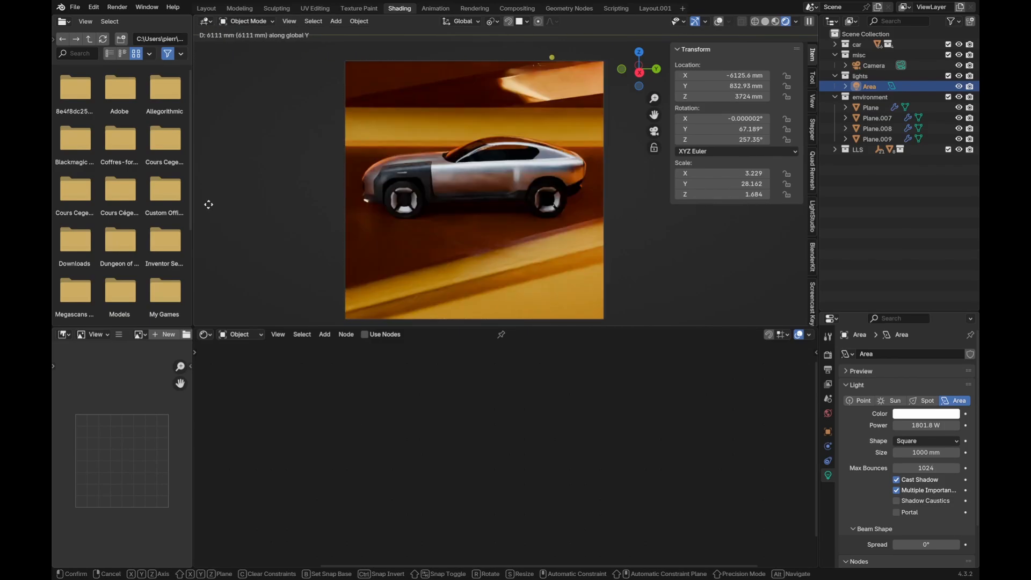
key("Escape")
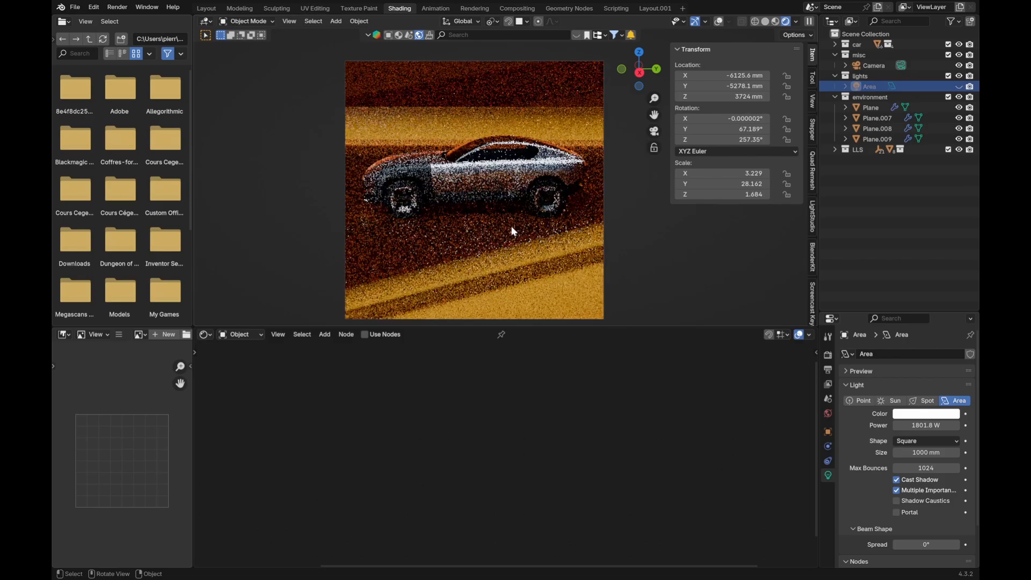
Step: Unhide the Area light
key("alt+h")
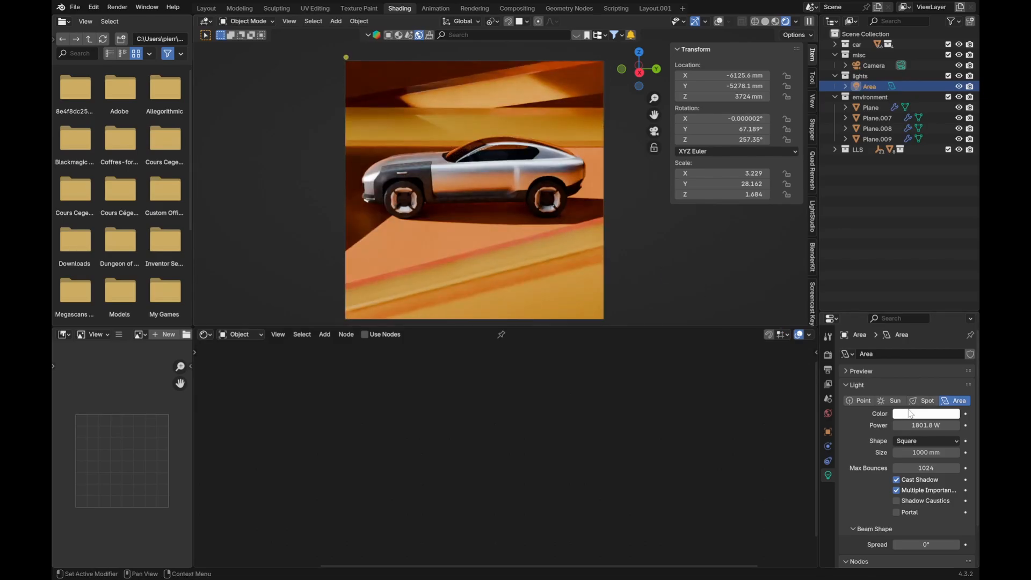
left_click(911, 413)
left_click(900, 321)
mouse_move(899, 321)
left_mouse_down()
mouse_move(867, 320)
mouse_move(858, 296)
mouse_move(908, 249)
mouse_move(937, 268)
mouse_move(942, 308)
left_mouse_up()
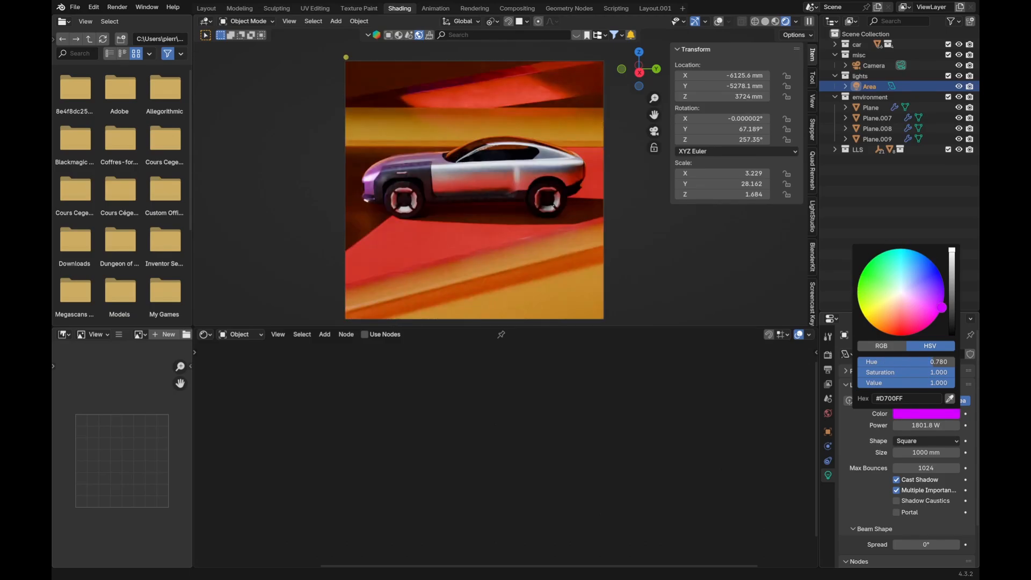
key("Escape")
scroll(604, 173, "down", 1)
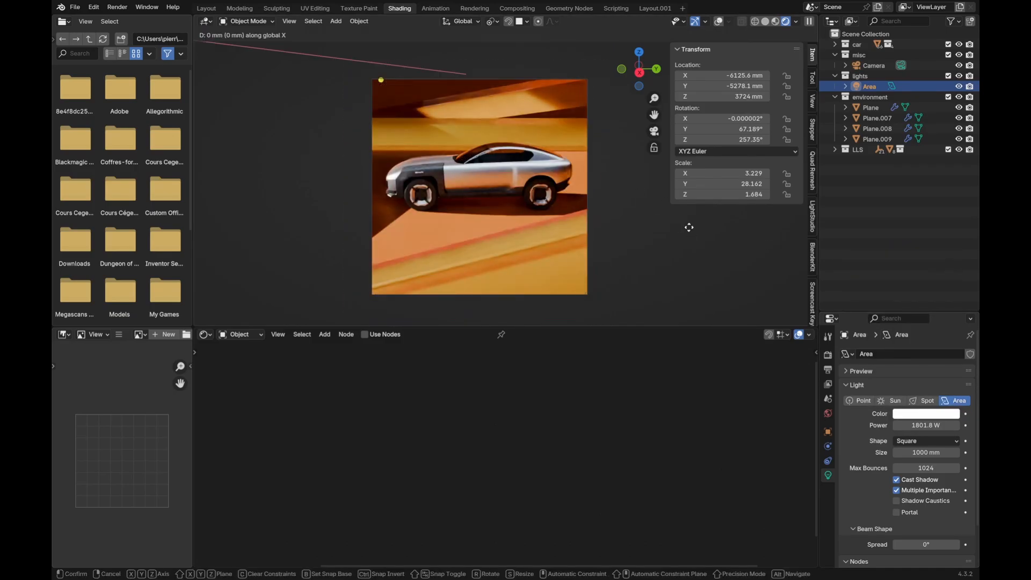
key("Escape")
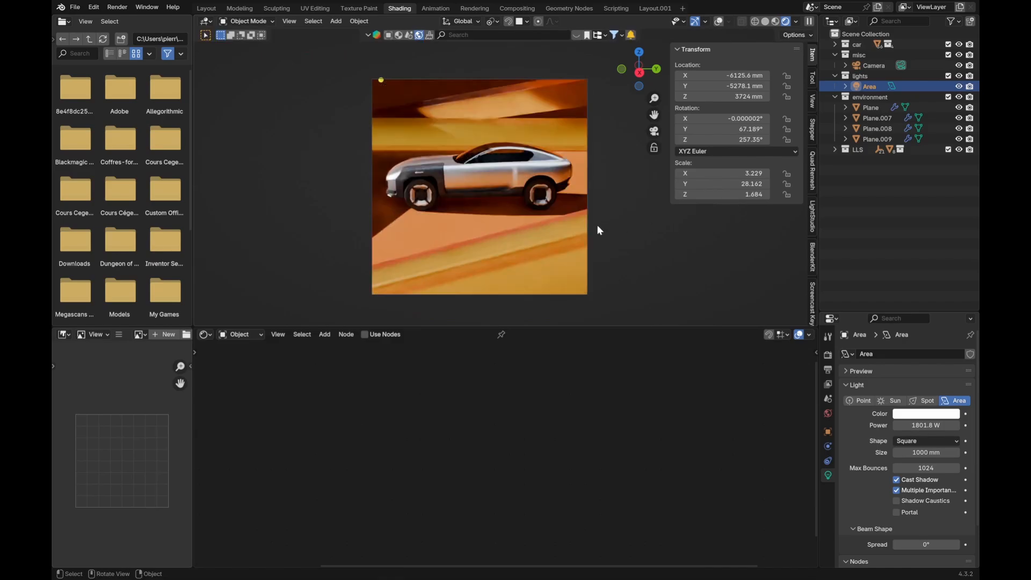
key("g")
key("y")
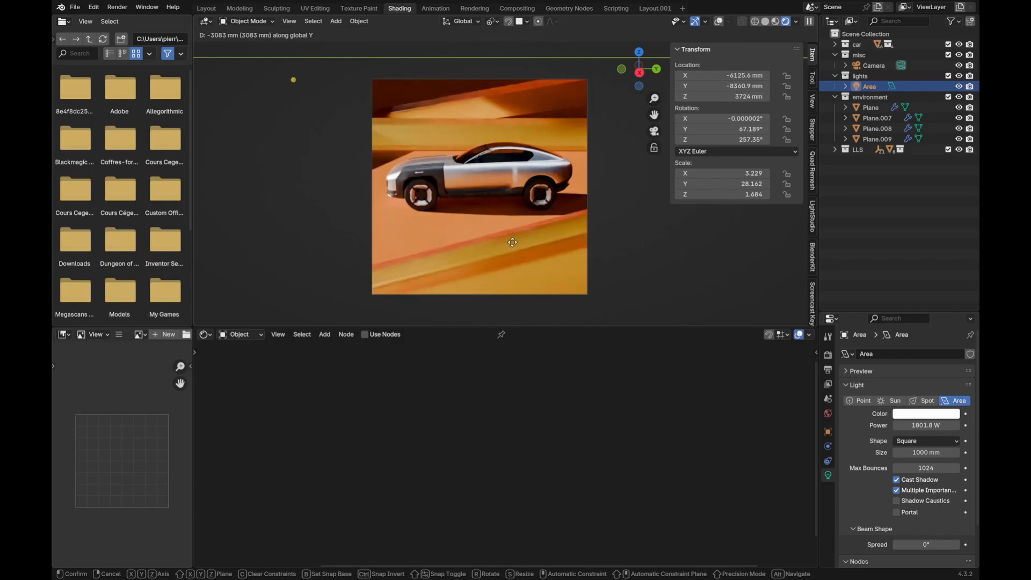
Step: Rotate the Area light around global Z to about 293.8° and move it along X to about 2761 mm
key("r")
key("z")
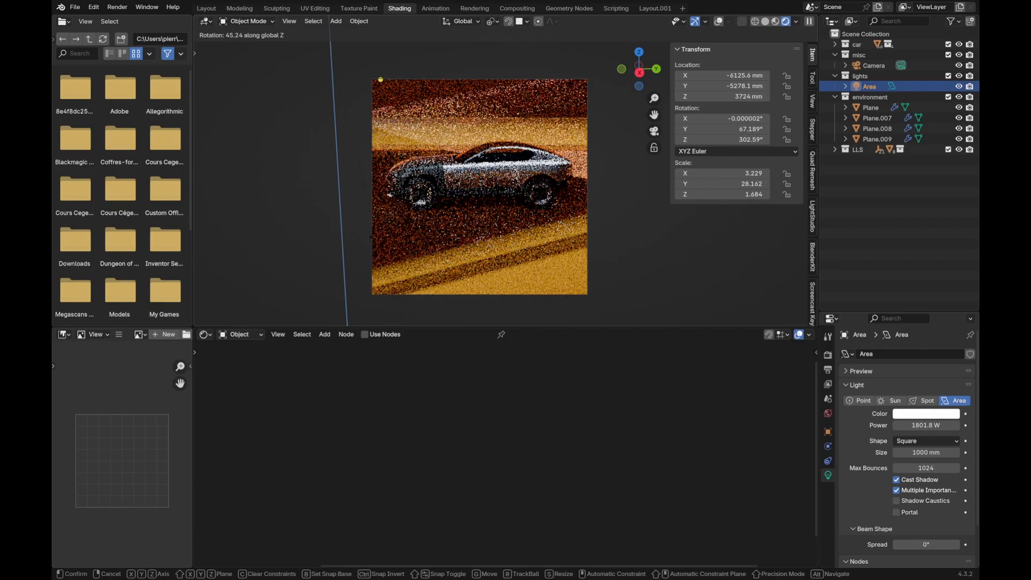
left_click(507, 230)
key("g")
key("x")
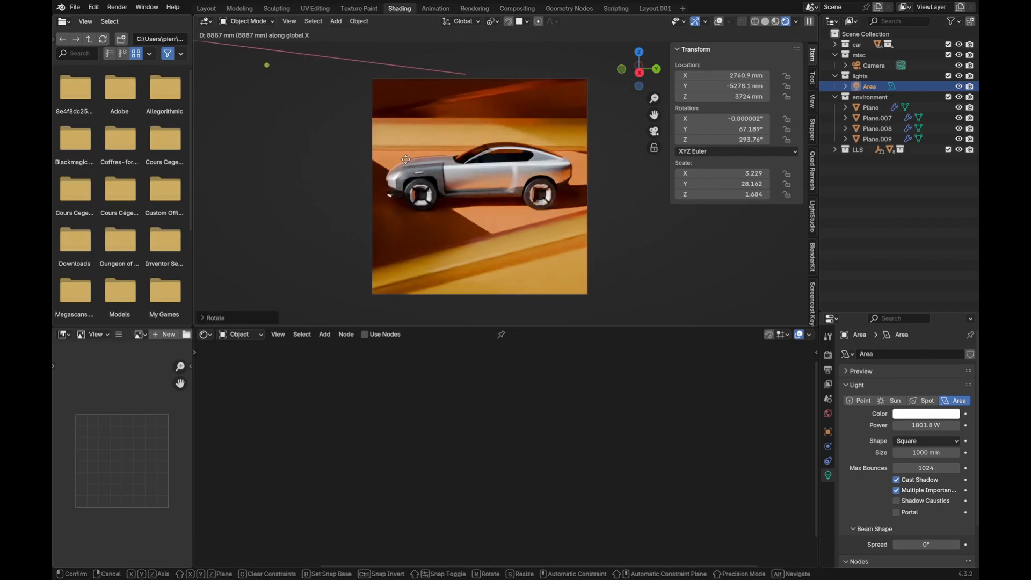
left_click(507, 148)
Step: Move the Area light along Y to about -5024 mm and back along X to about -2734 mm
key("g")
key("y")
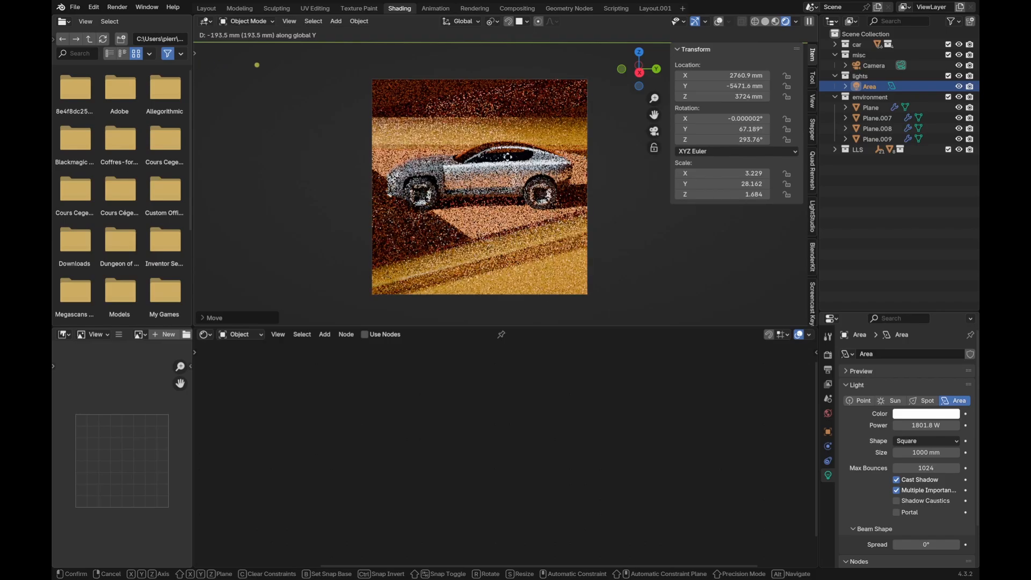
left_click(521, 148)
key("g")
key("x")
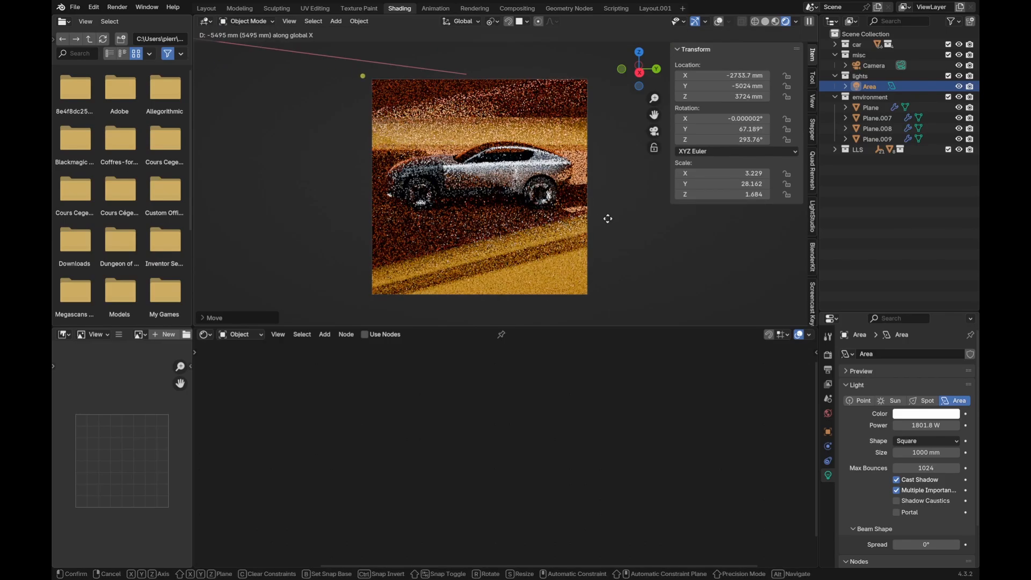
left_click(548, 197)
Step: Fine-tune the Area light's Z rotation to about 294.7° and shift it along X to about -3830 mm
key("r")
key("z")
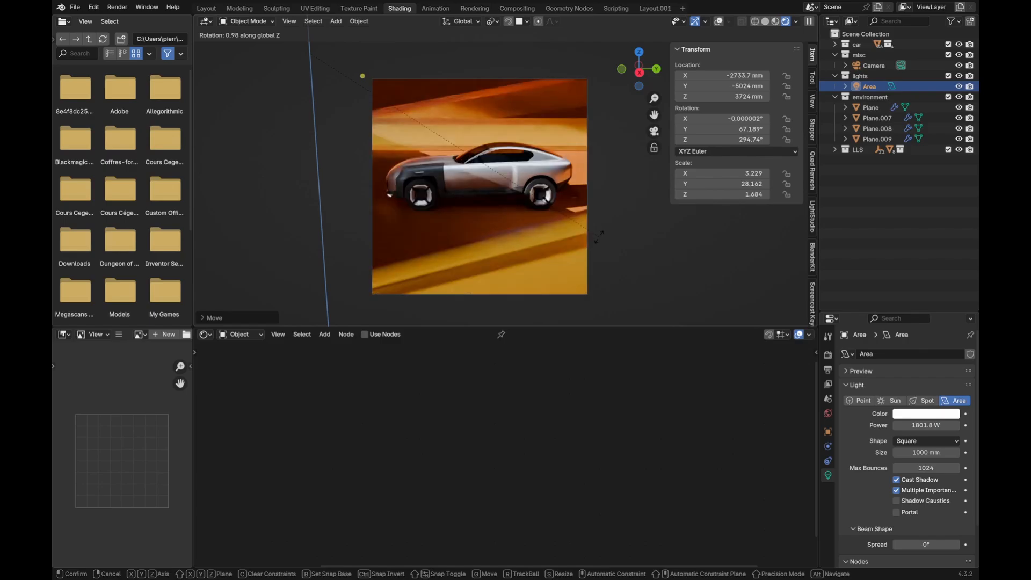
left_click(599, 236)
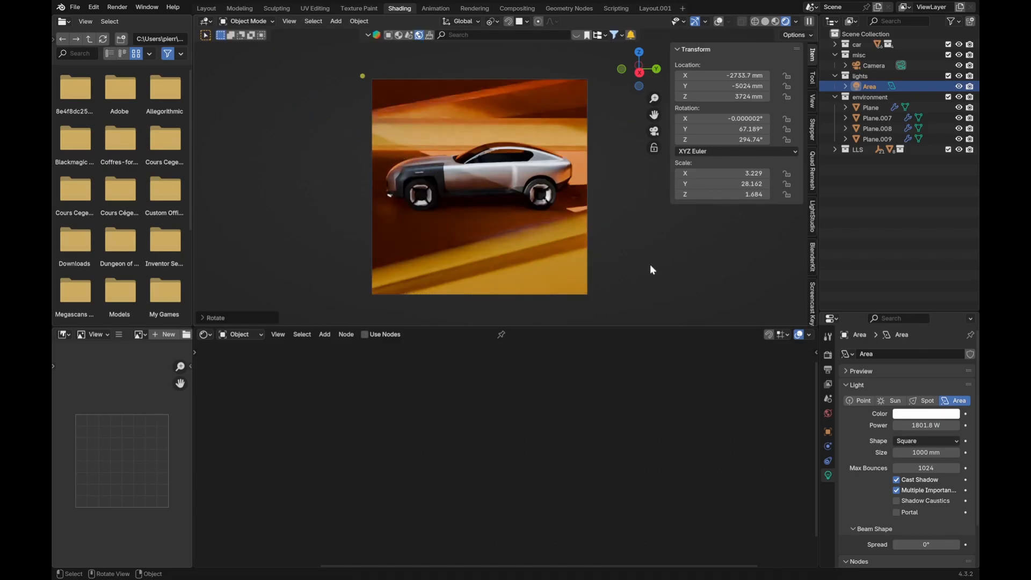
key("g")
key("x")
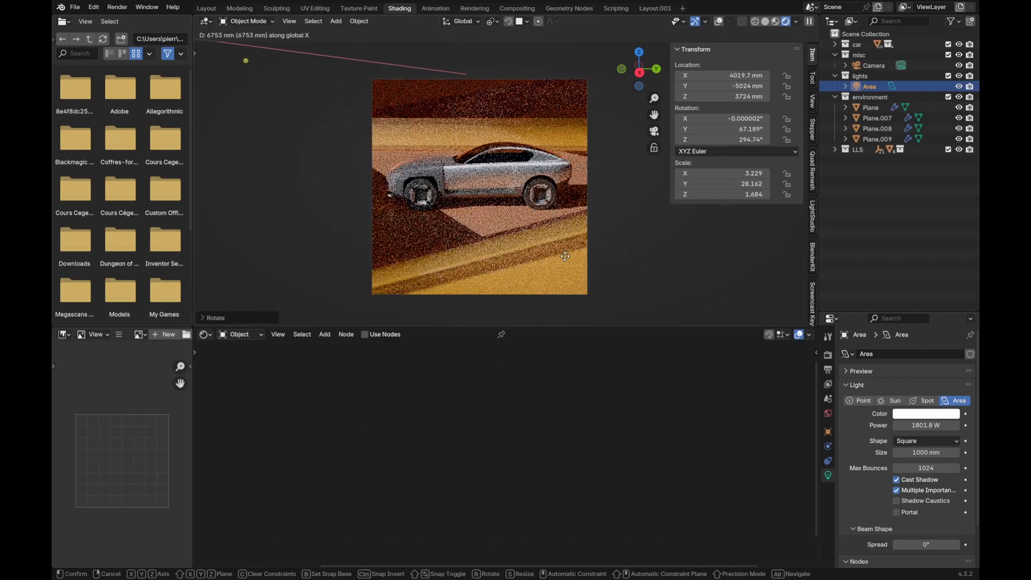
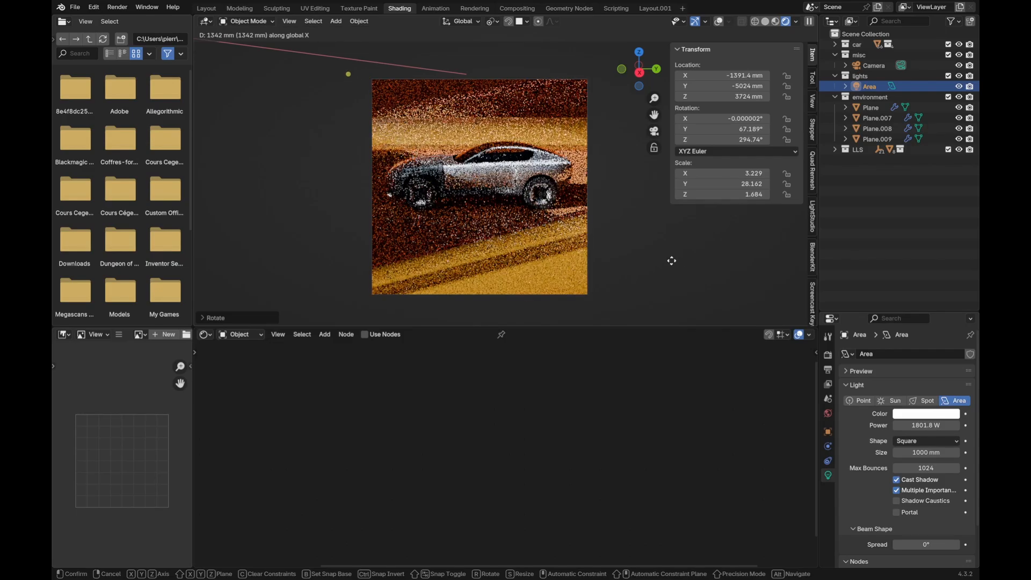
left_click(697, 261)
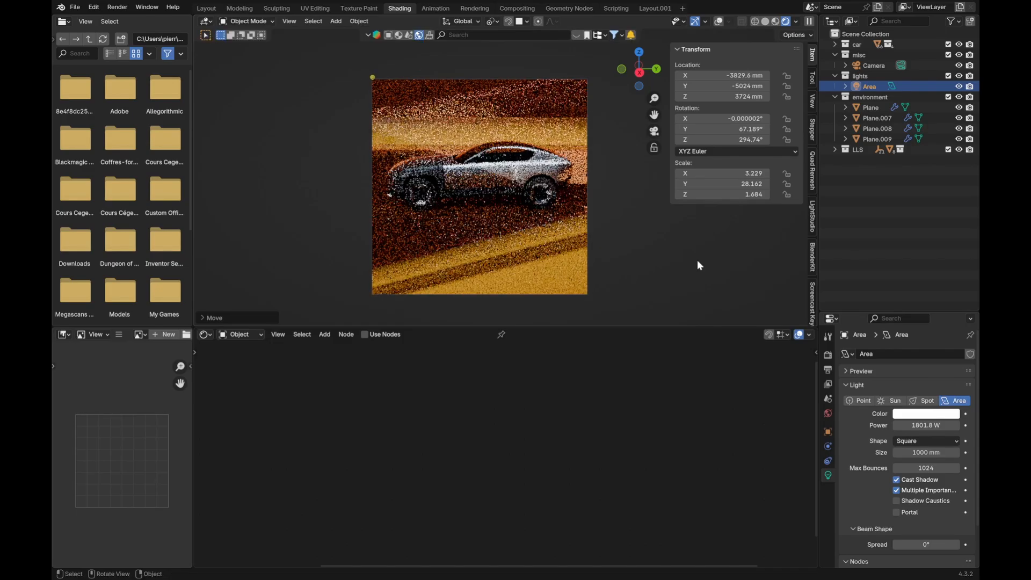
Step: Try a duplicate Area light at about Y -13720 mm and Z 1792 mm, rotated around Z to about 307.6°, and delete it
key("shift+d")
key("x")
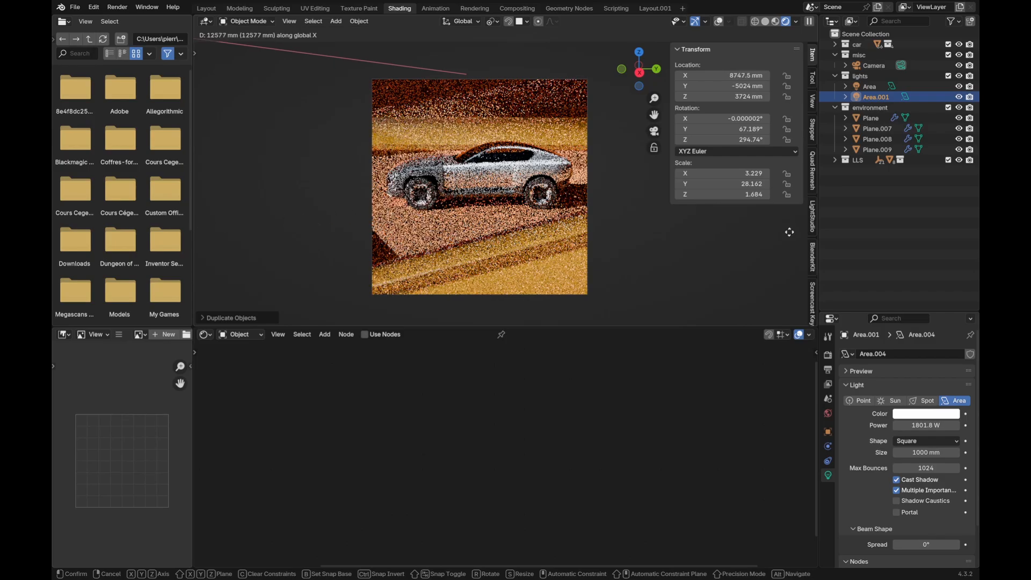
key("y")
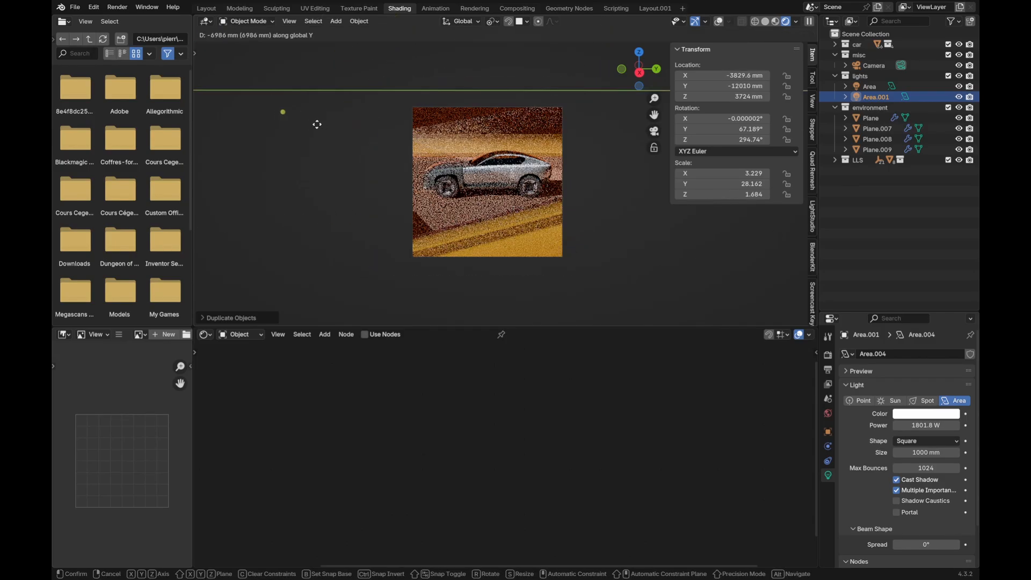
left_click(437, 163)
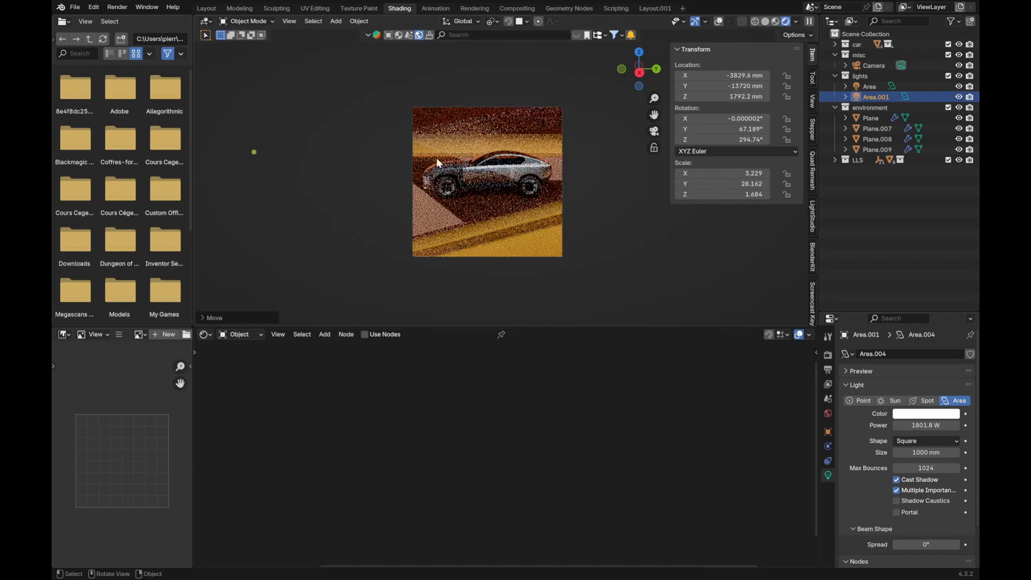
key("r")
key("z")
left_click(559, 93)
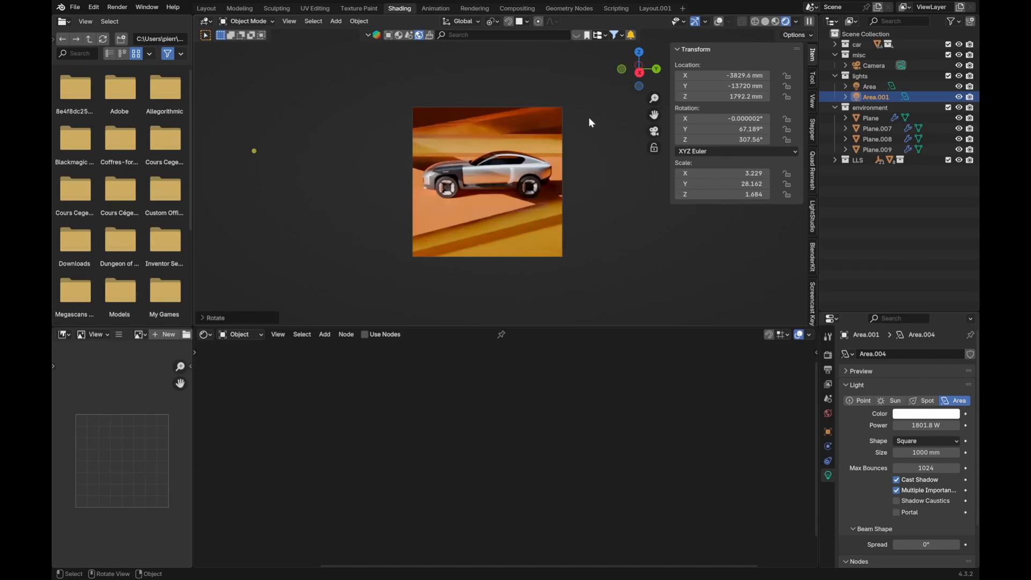
scroll(588, 122, "up", 4)
left_click(572, 233)
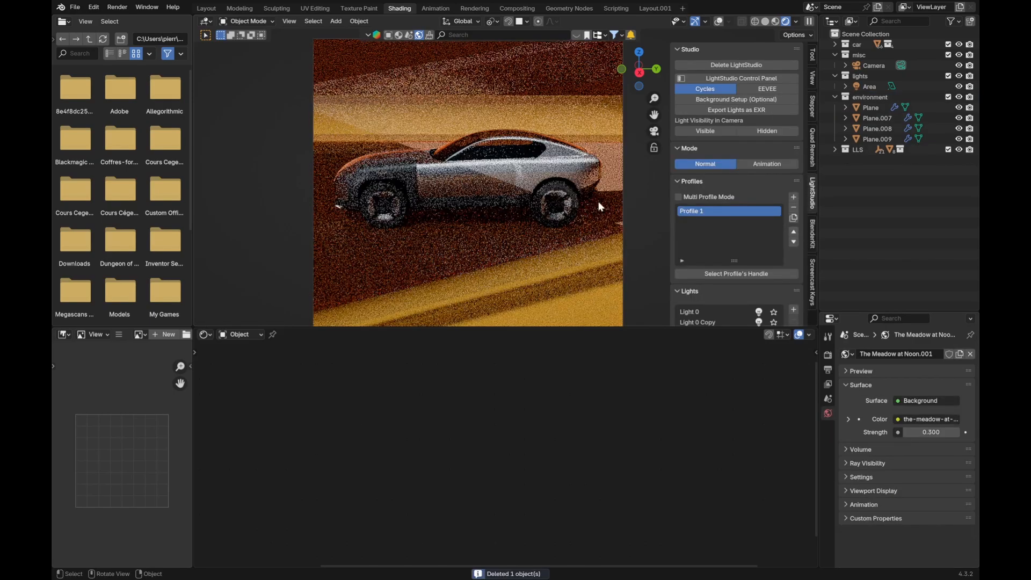
Step: Move the remaining Area light along X to about -898 mm and return to the camera view
left_click(866, 89)
scroll(490, 205, "down", 3)
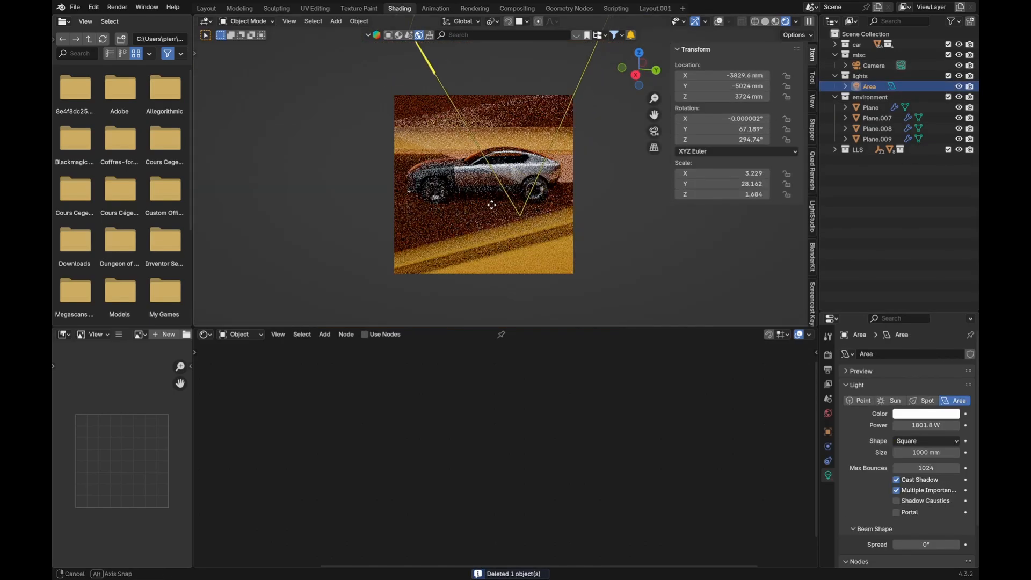
middle_click_drag(491, 205, 522, 199)
scroll(542, 195, "down", 2)
key("g")
key("x")
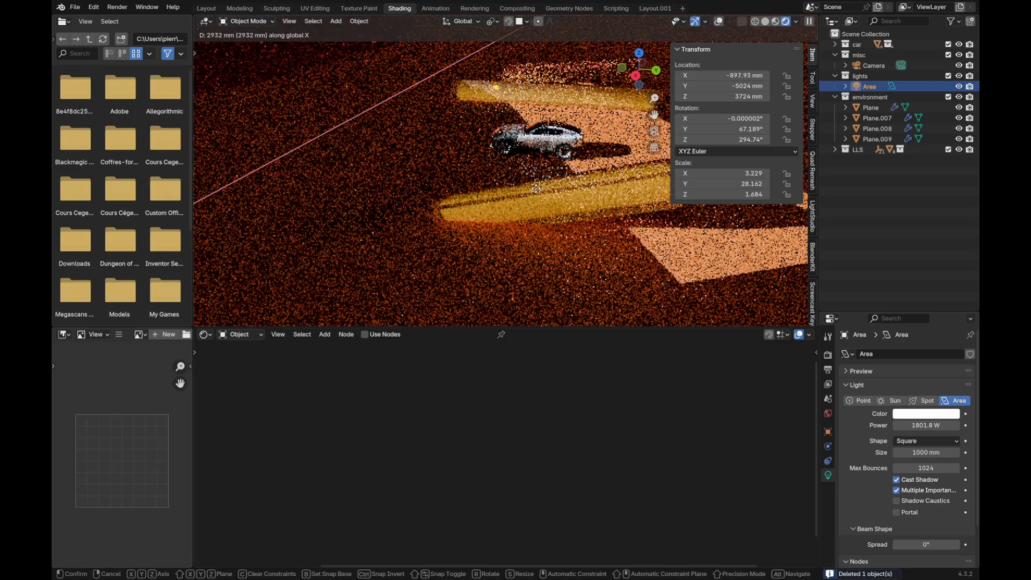
left_click(536, 188)
key("KP_0")
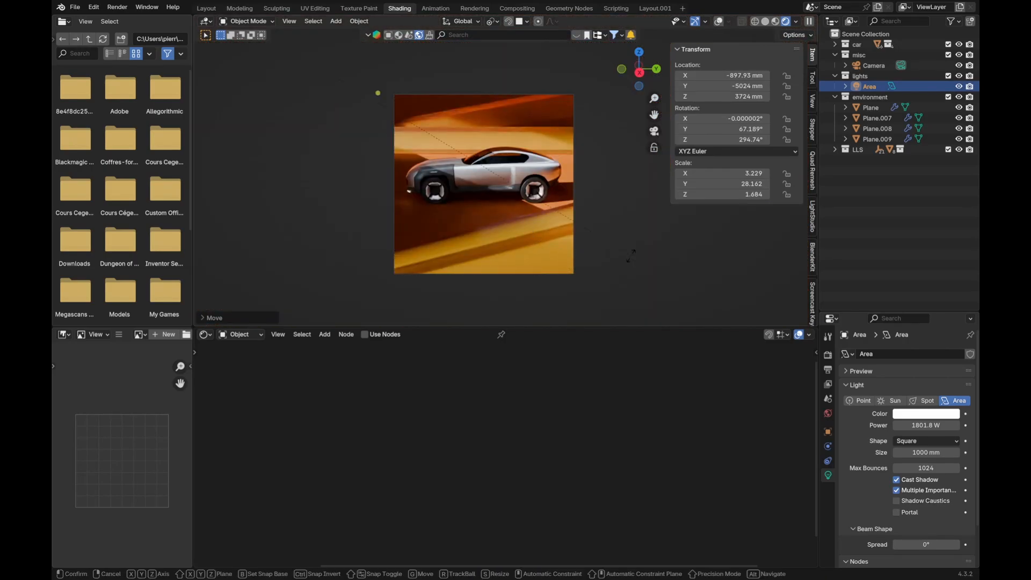
Step: Rotate the Area light around Z to about 270.9° and move it along Y to about -11076 mm
key("z")
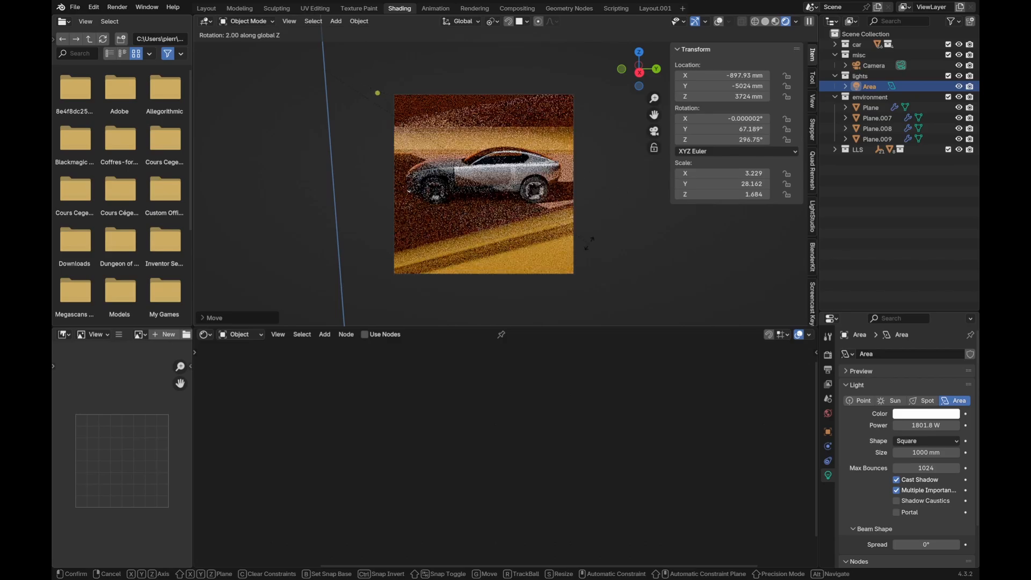
left_click(600, 104)
key("g")
key("x")
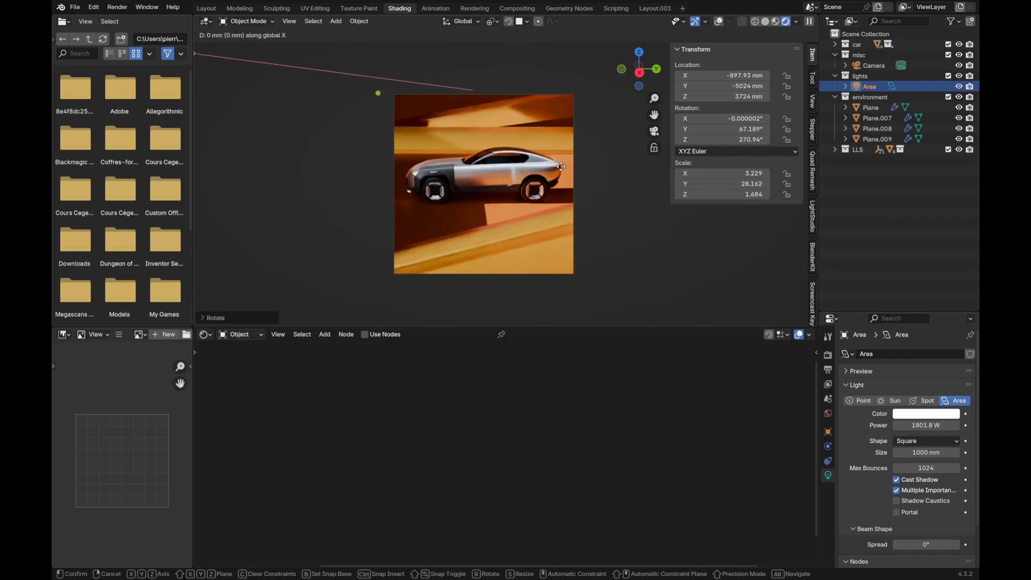
key("y")
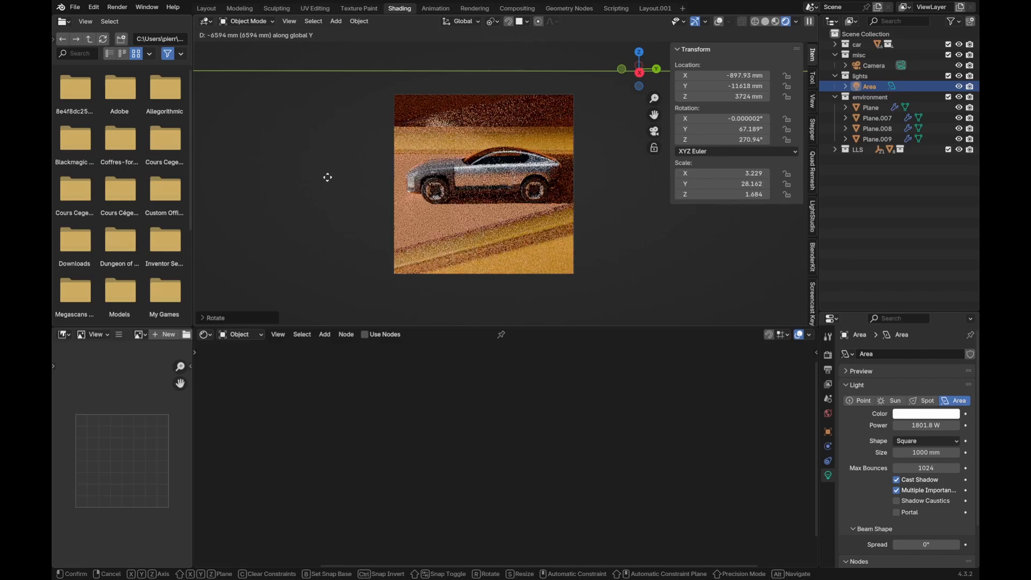
left_click(365, 175)
Step: Try a wider beam spread of 54.8° on the Area light, moved along Y to about -16236 mm
scroll(848, 435, "down", 2)
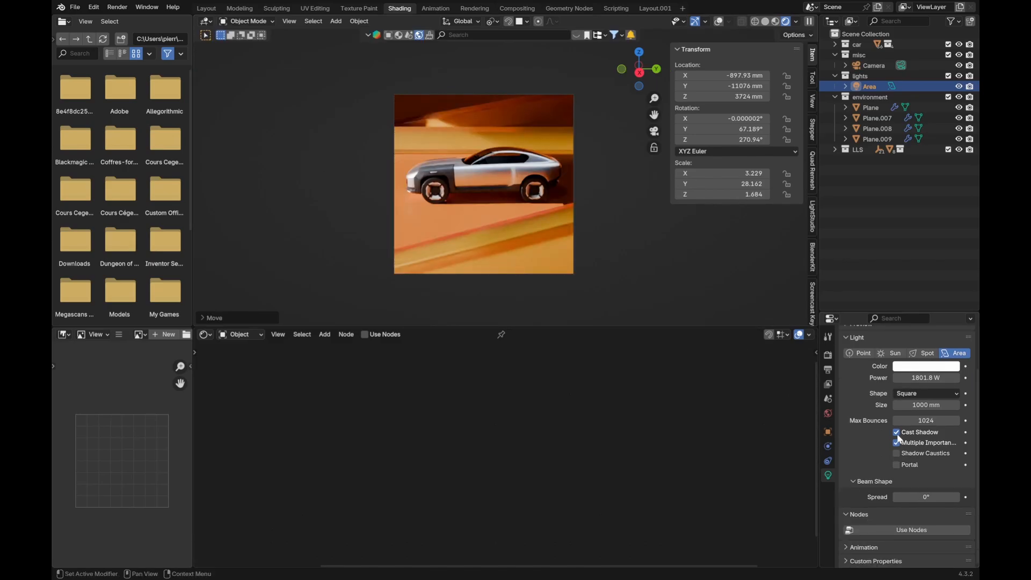
left_click_drag(926, 497, 967, 496)
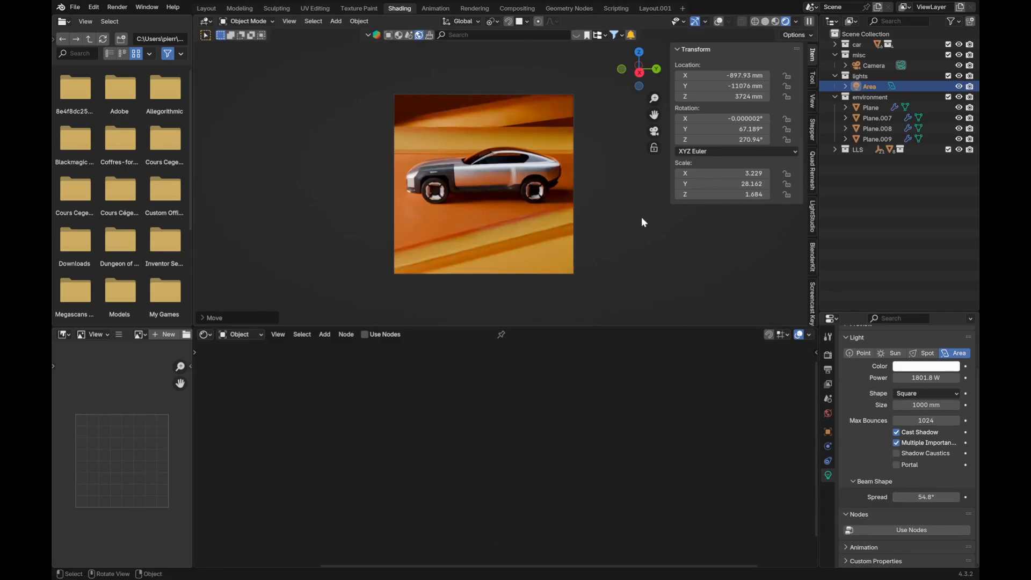
key("g")
key("y")
left_click(477, 231)
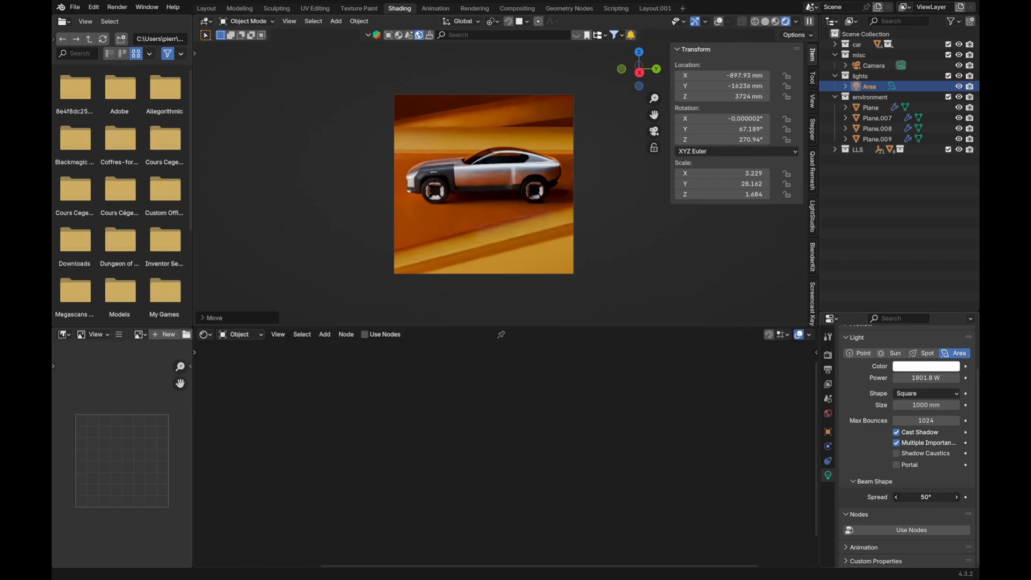
Step: Set the Area light's beam spread to about 16.3° and move it along Y to about -12979 mm
left_click_drag(927, 497, 892, 497)
key("g")
key("y")
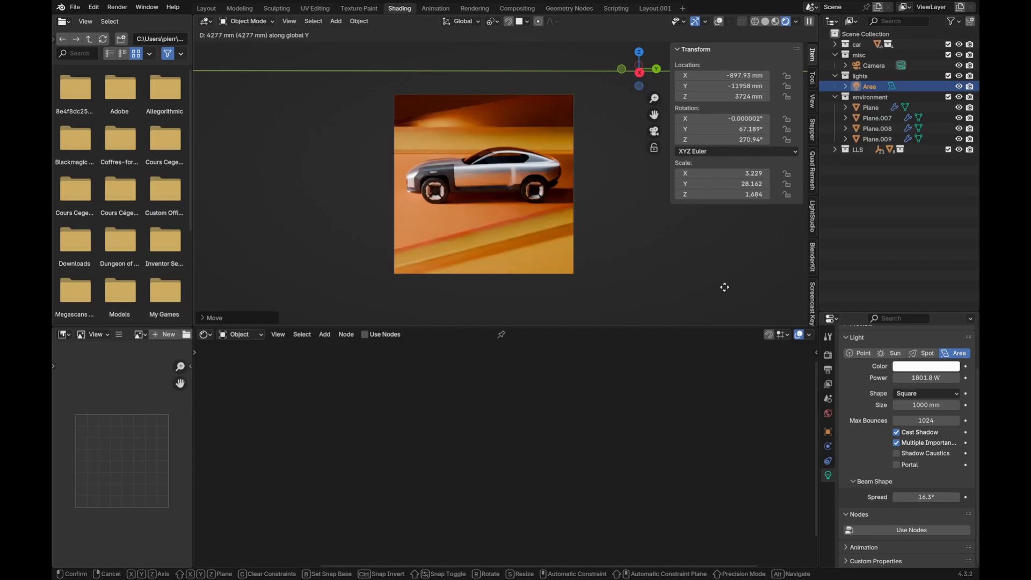
left_click(692, 292)
scroll(598, 214, "up", 2)
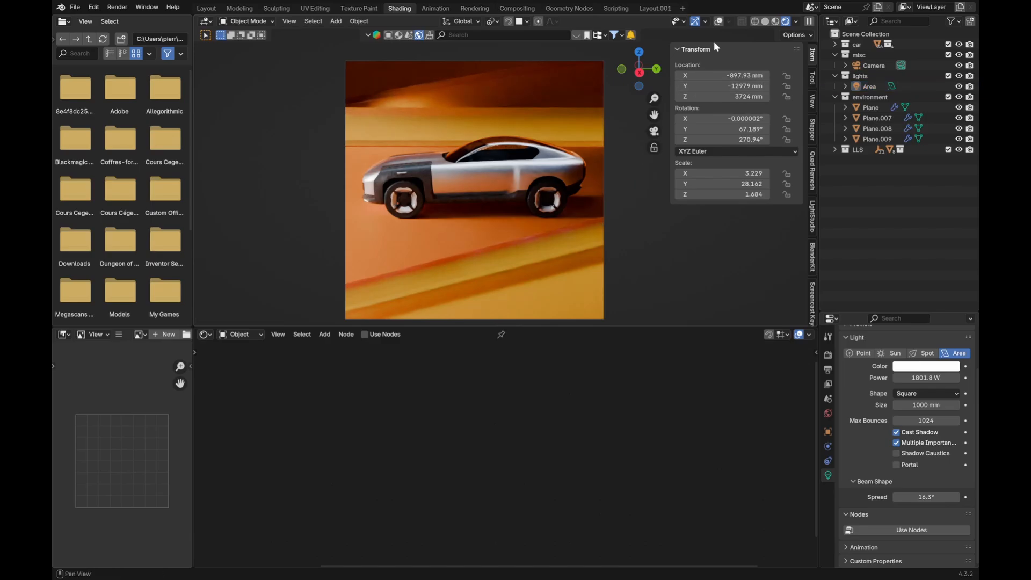
Step: Turn on the viewport overlays and reframe the car through the camera with Walk Navigation
left_click(557, 159)
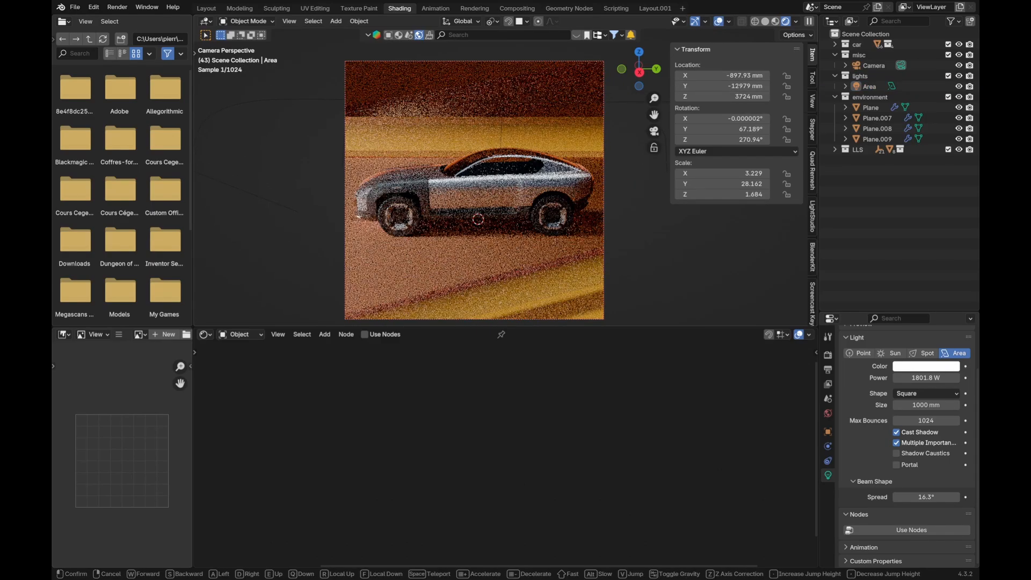
left_click(540, 60)
Step: Set the camera's focal length to 101 mm and back it away with Walk Navigation to about X 14860 mm
left_click(539, 61)
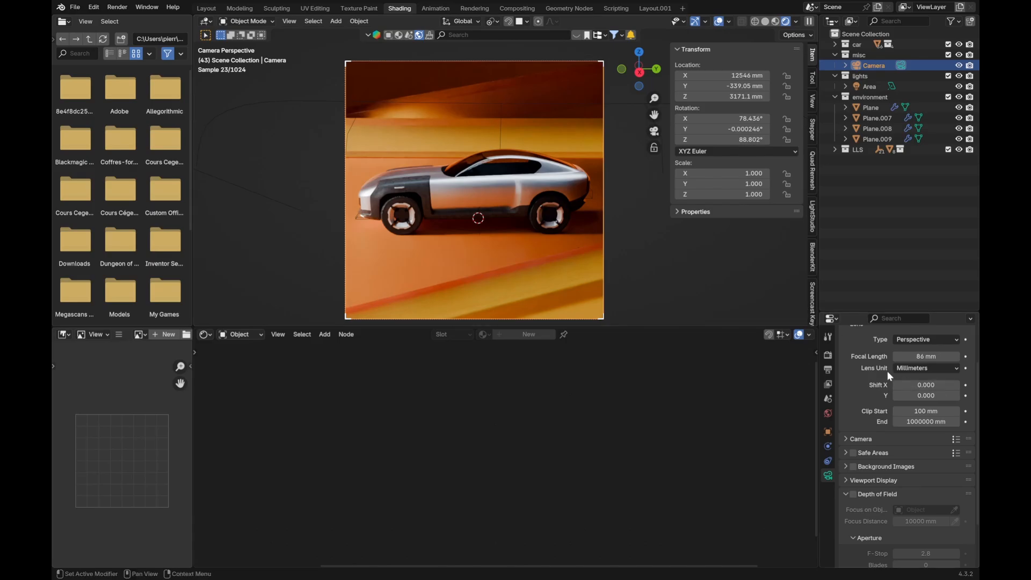
left_click_drag(920, 356, 954, 356)
key("q")
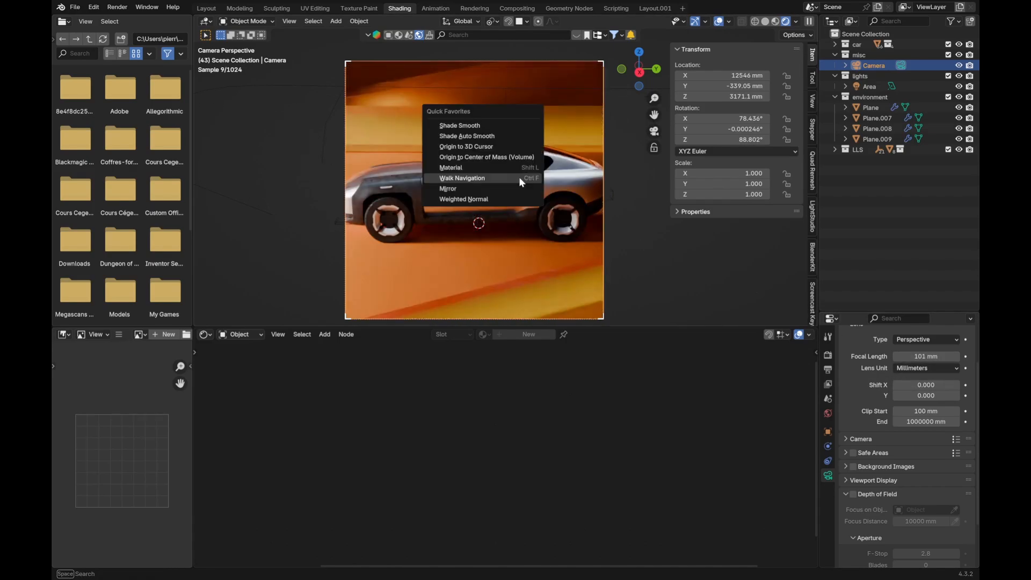
left_click(462, 178)
key("s")
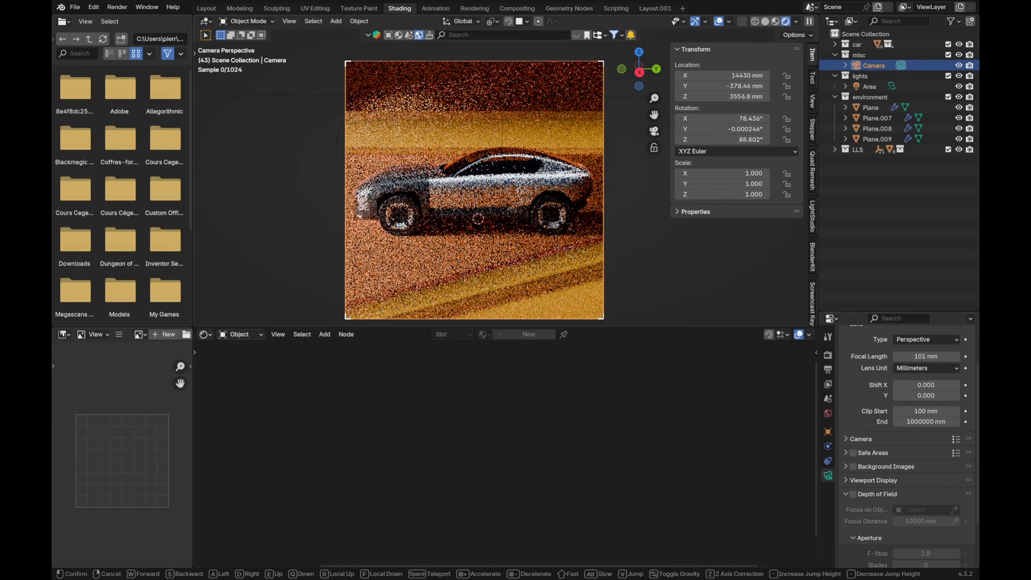
left_click(521, 182)
scroll(488, 229, "down", 2)
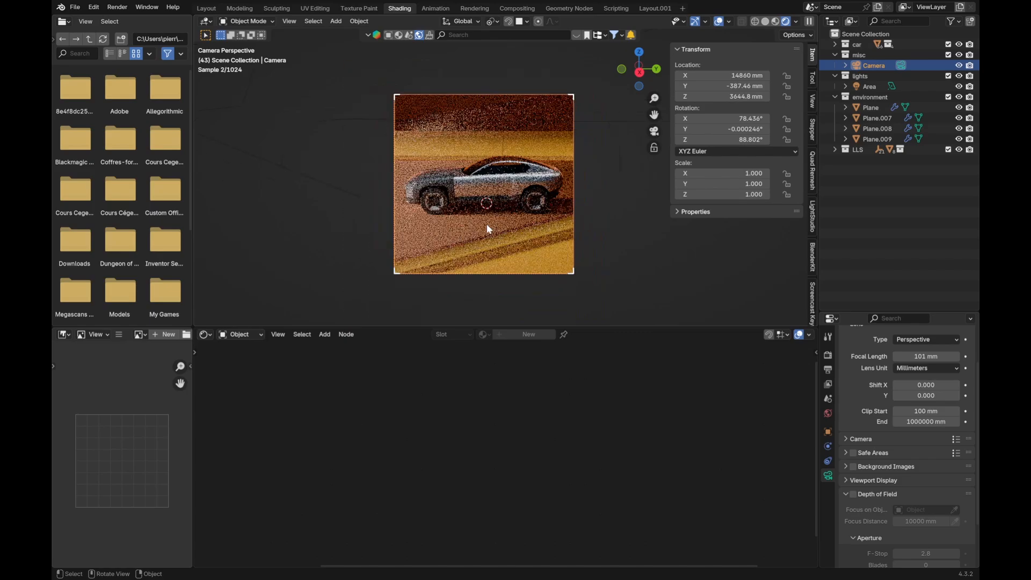
Step: Lower the camera with Walk Navigation to about Z 3396 mm and edge it forward towards the car
scroll(516, 224, "up", 1)
key("q")
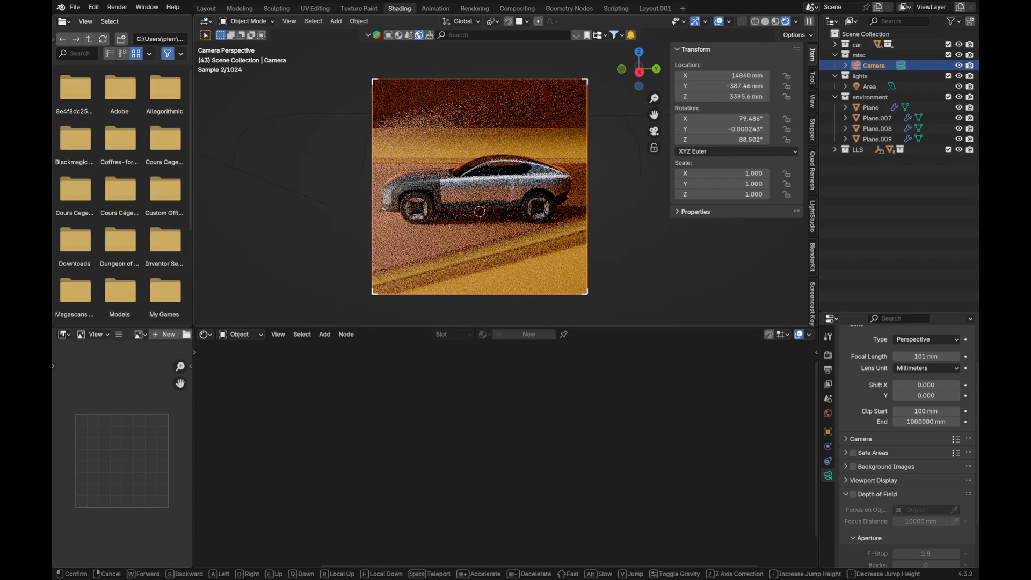
key("w")
left_click(519, 211)
Step: Move the foreground panel Plane.007 along the X axis to about 7424 mm
left_click(522, 253)
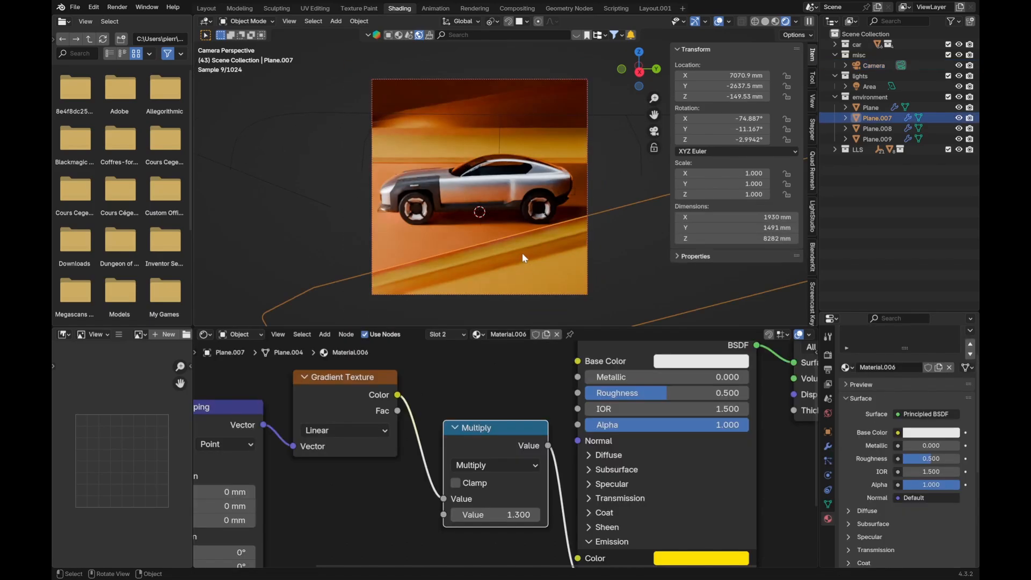
key("g")
key("x")
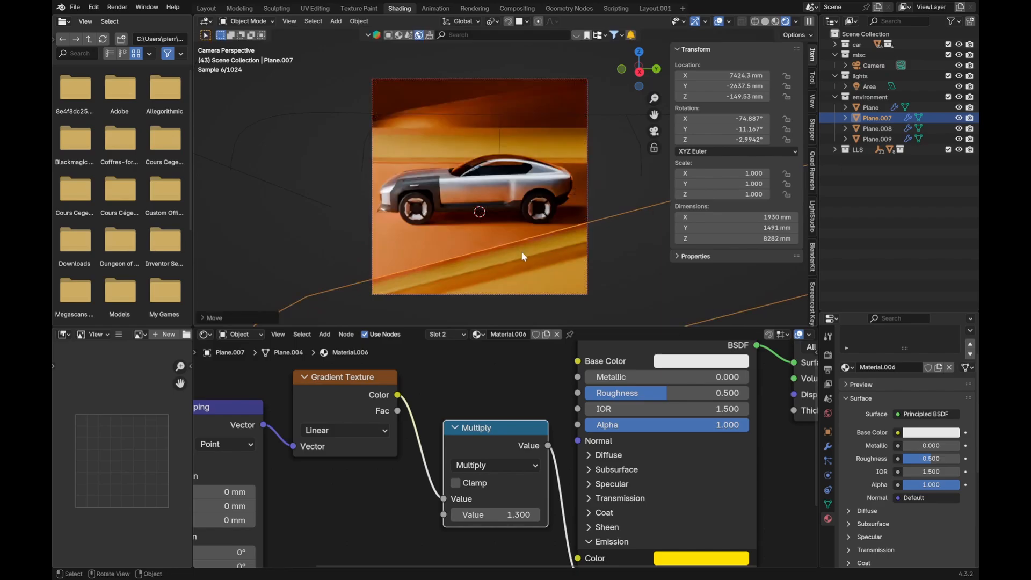
left_click(495, 228)
Step: Rotate the foreground panel Plane.007 to a shallower slope, about -80.6° in X, and raise it to about Z 83 mm
key("r")
left_click(546, 158)
key("g")
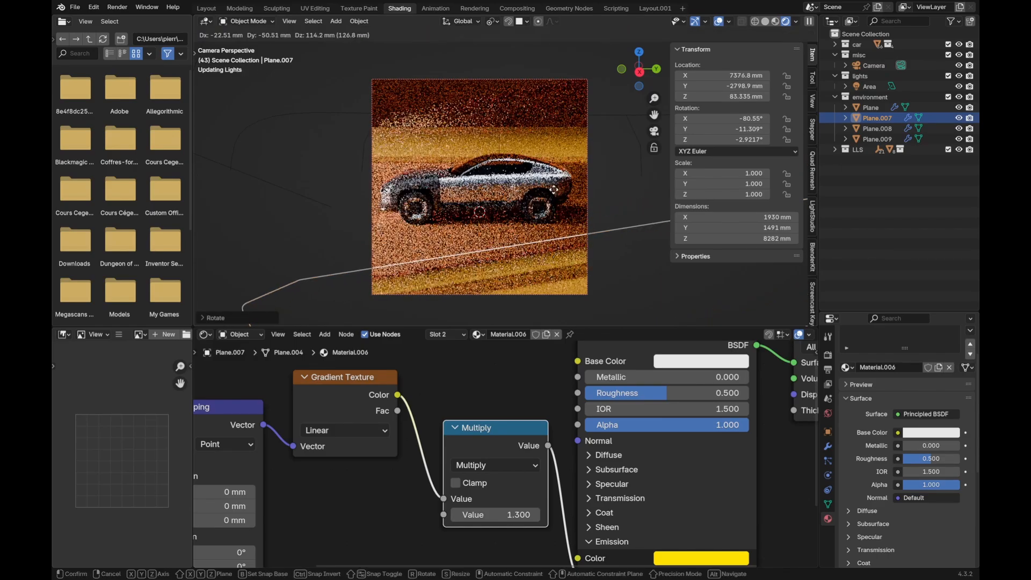
left_click(555, 188)
key("alt+a")
Step: Rotate the upper background panel Plane.009 about the global Z axis to about -1.8°
left_click(539, 138)
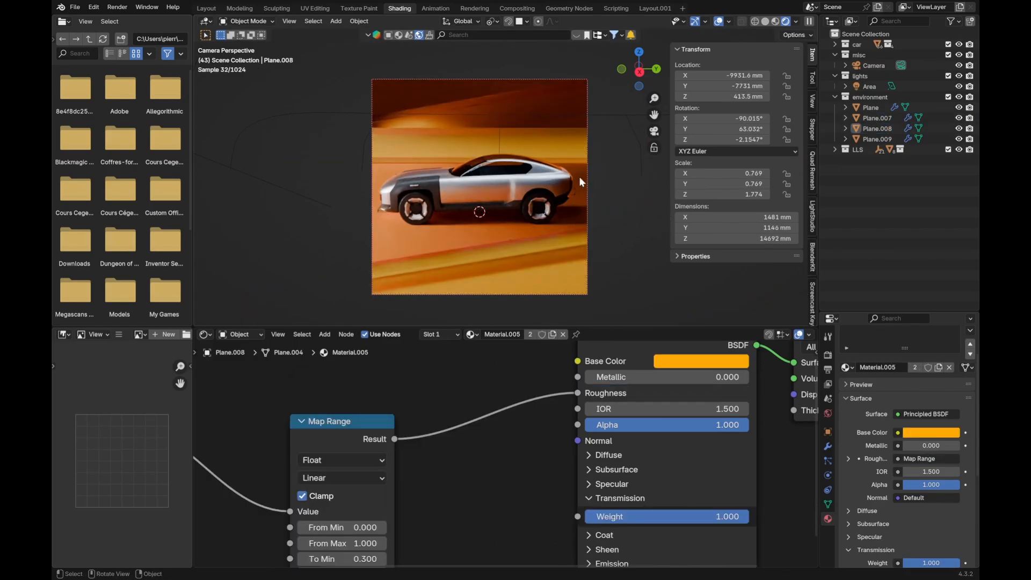
key("r")
key("z")
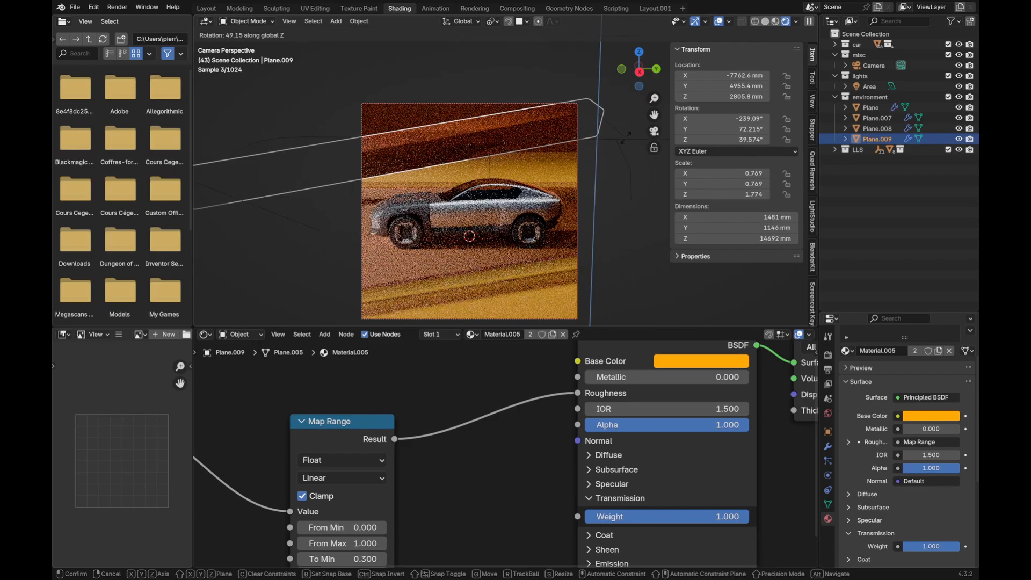
left_click(601, 190)
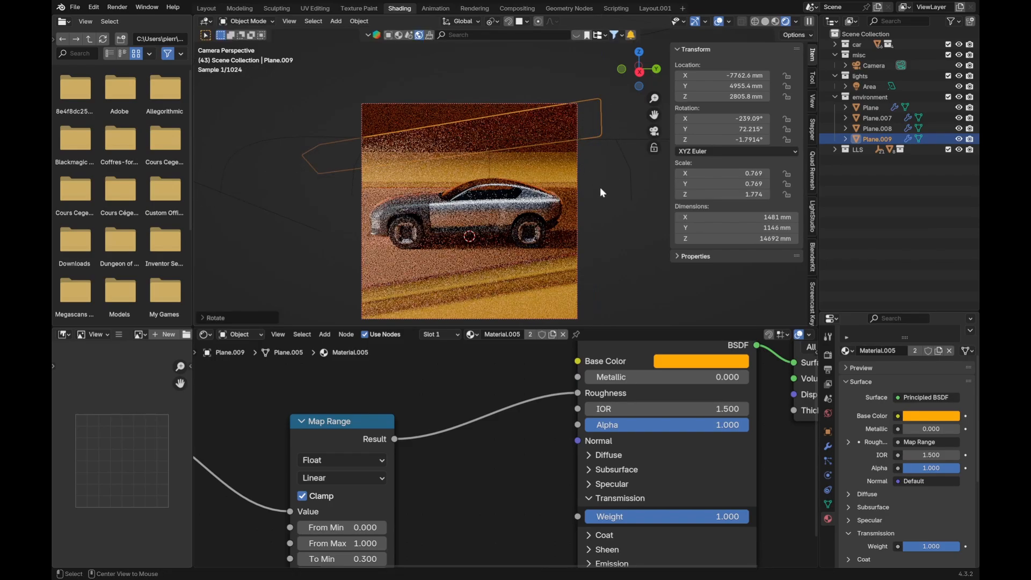
left_click(601, 191)
Step: Raise the upper background panel Plane.009 along Z to about 2978 mm and clear the selection
left_click(450, 143)
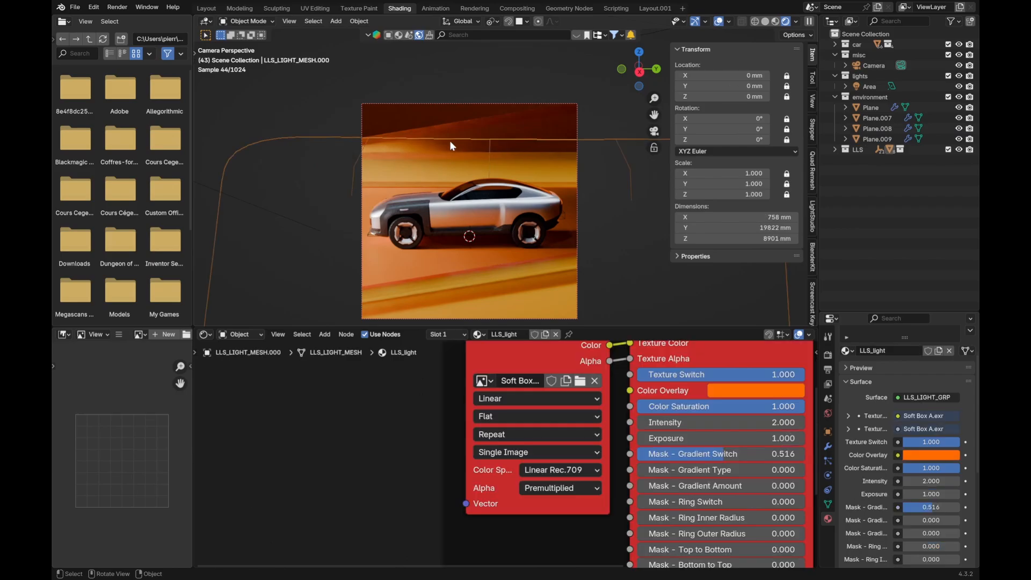
left_click(454, 153)
key("g")
key("z")
left_click(465, 129)
key("alt+a")
Step: Set the Area light's power to 928.8 W and move it to about Y -6090 mm, Z 5030 mm
middle_click_drag(531, 249, 512, 211, "shift")
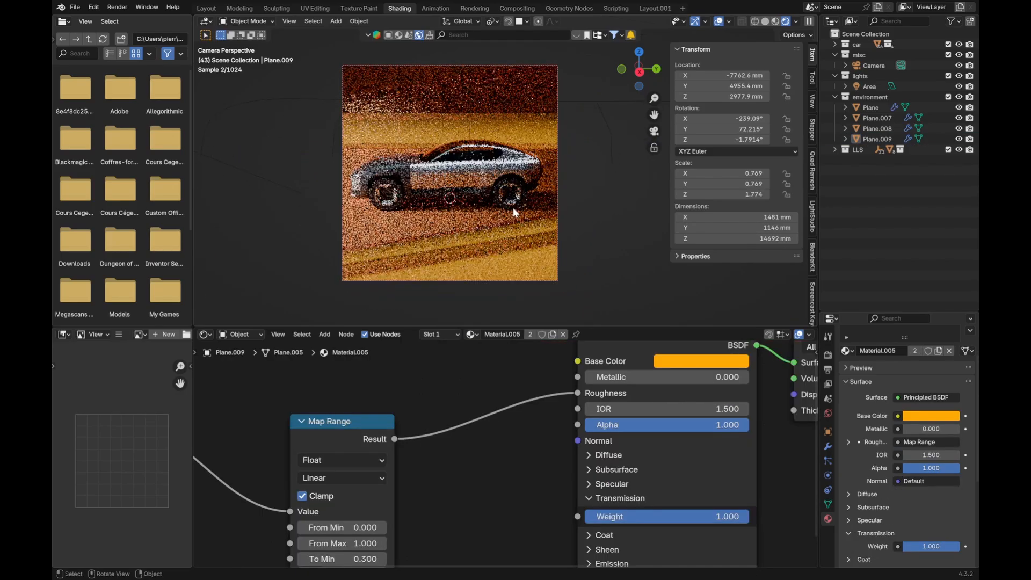
left_click(869, 87)
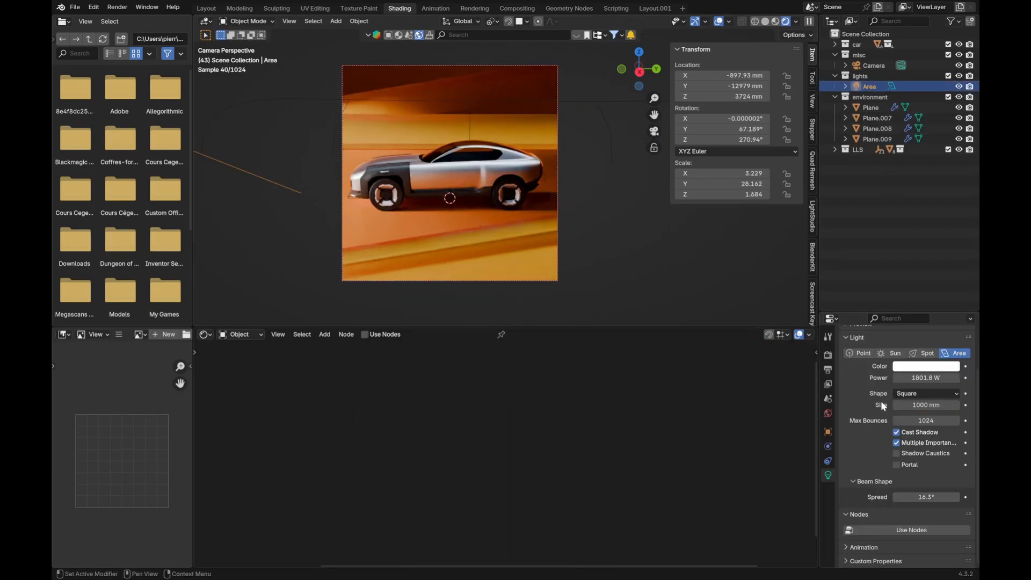
left_click_drag(922, 377, 884, 378)
key("g")
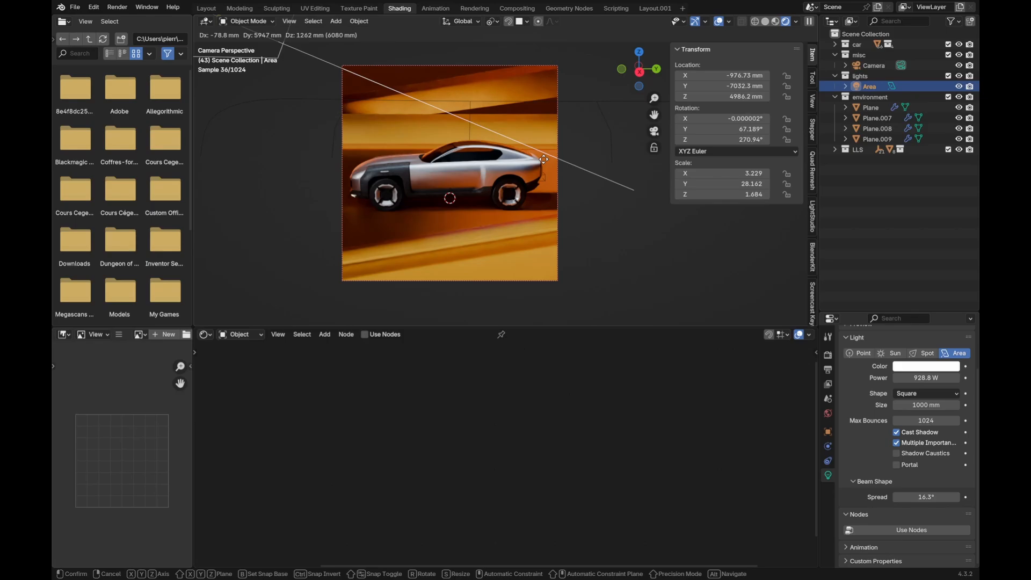
left_click(580, 164)
Step: Try rotating the Area light about Z to about 368.4° and moving it along X to about 6499 mm
key("r")
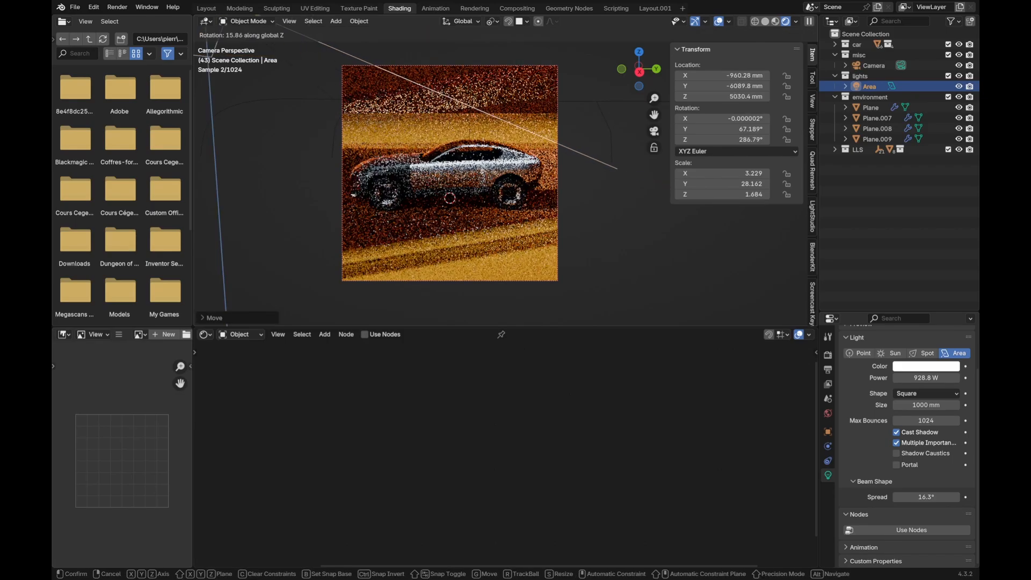
left_click(766, 231)
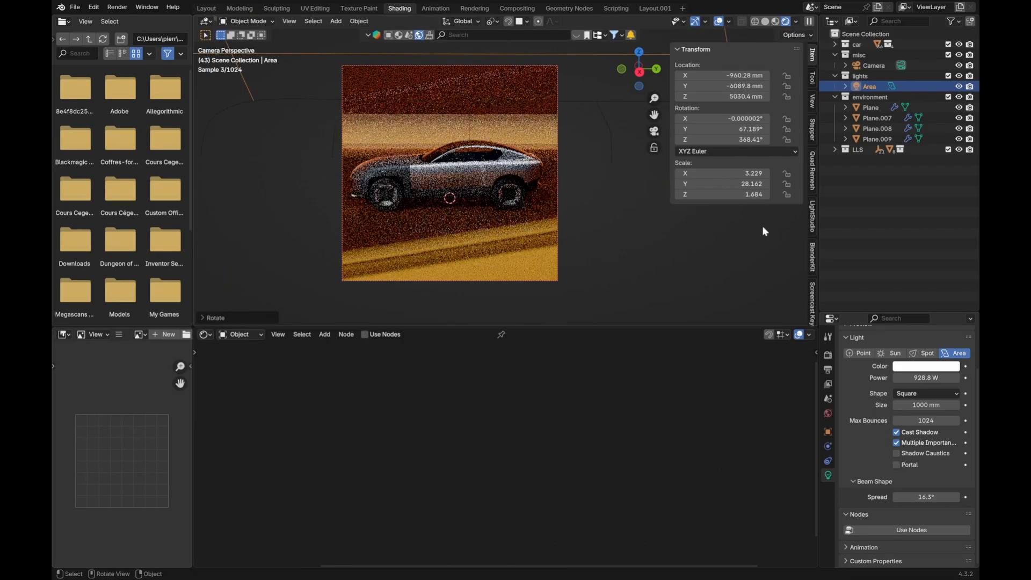
key("g")
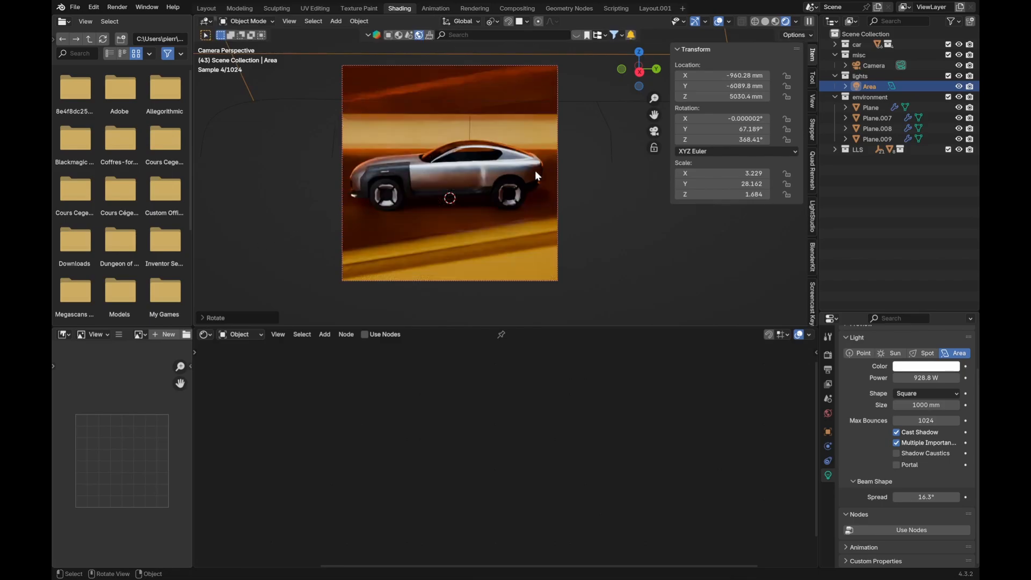
key("x")
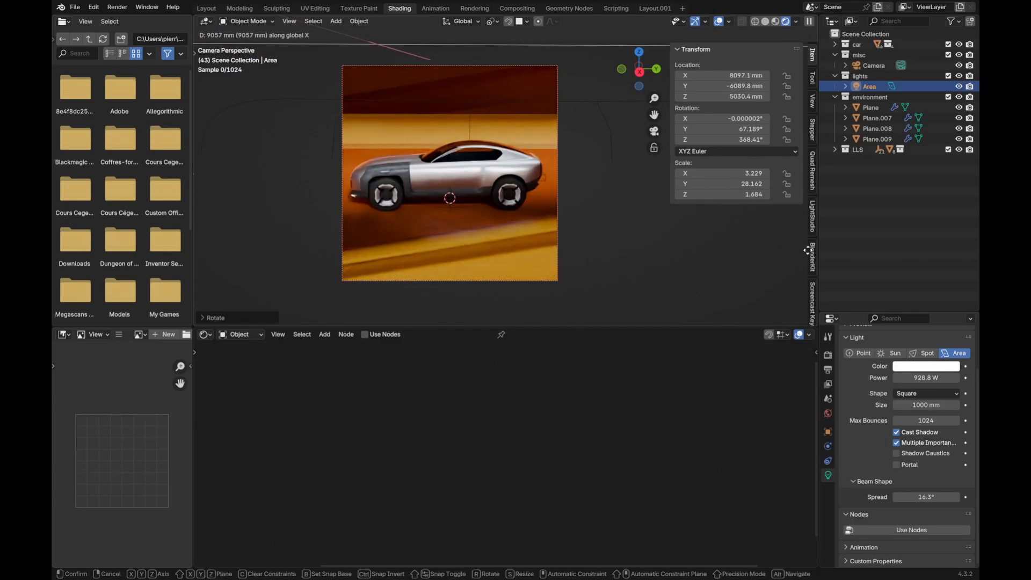
left_click(325, 235)
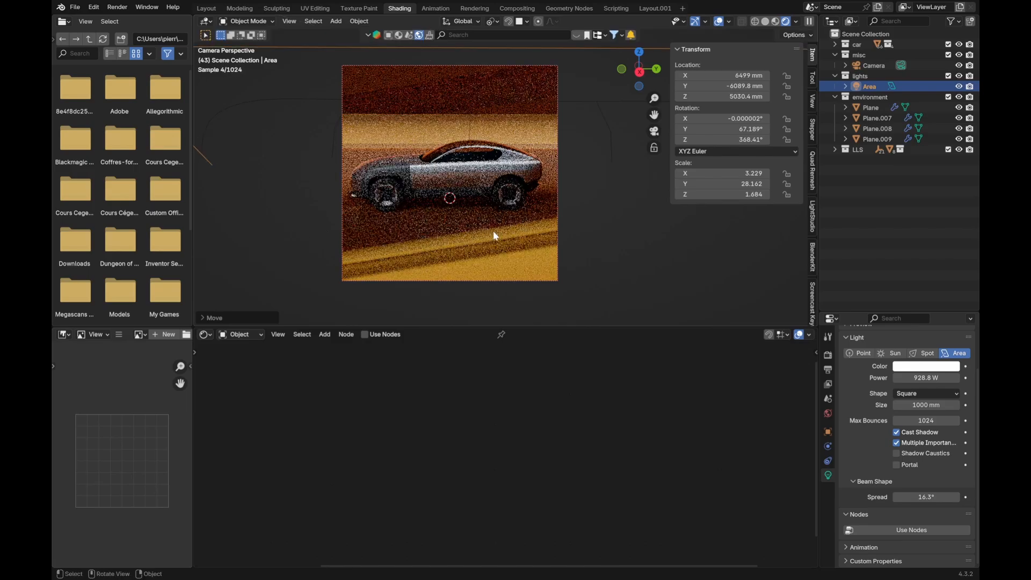
key("ctrl+z")
key("ctrl+shift+z")
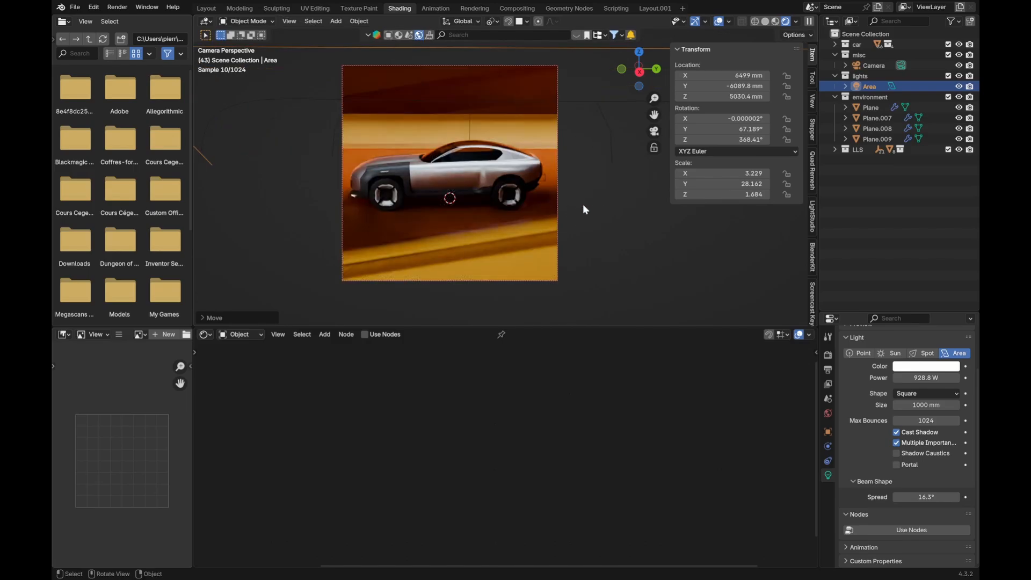
key("ctrl+z")
key("ctrl+z")
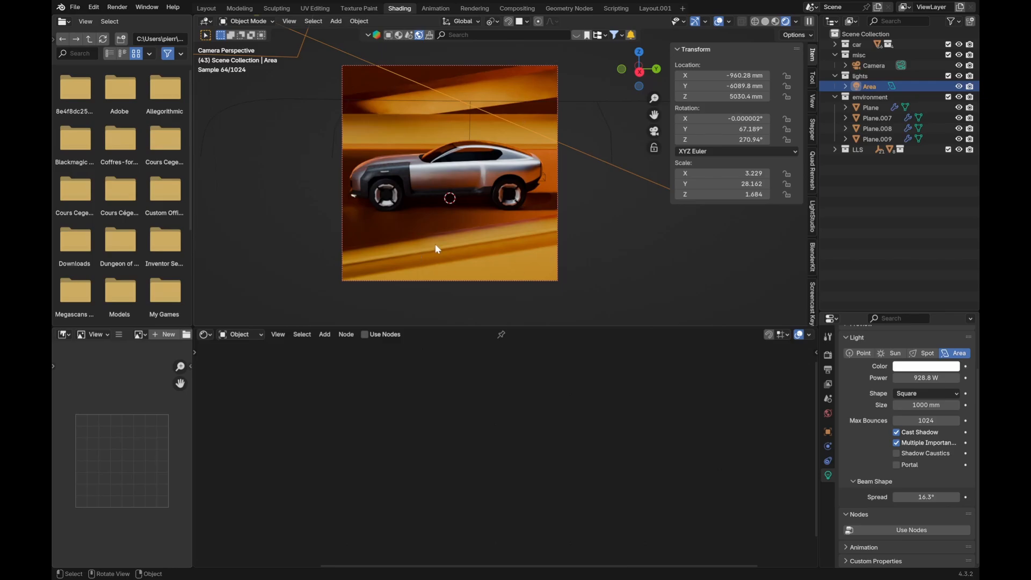
Step: Duplicate the Area light, lower the copy to about Z 1984 mm and move it along Y to about -11301 mm
scroll(551, 227, "down", 1)
key("shift+d")
right_click(568, 161)
key("g")
key("z")
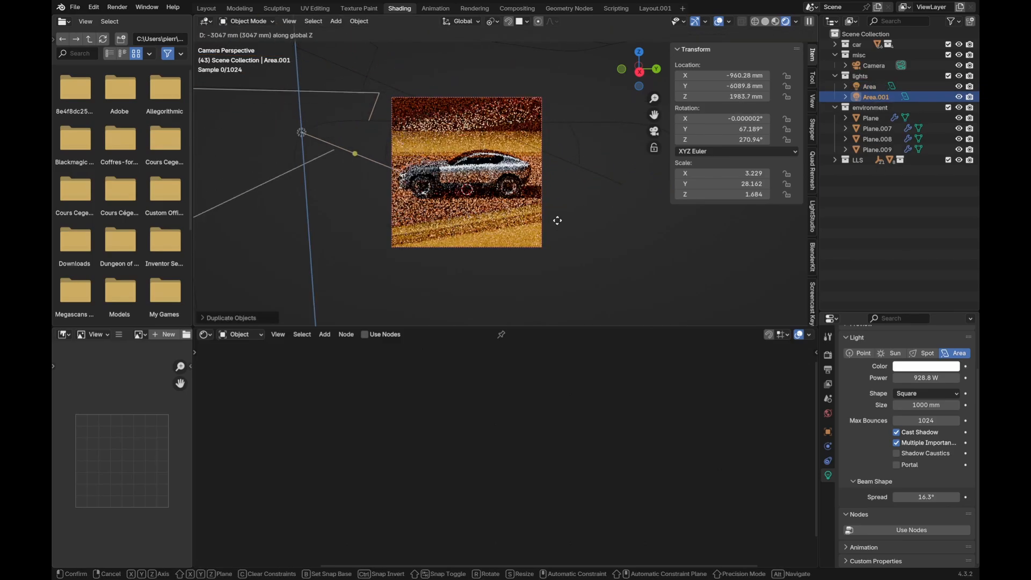
left_click(557, 221)
key("g")
key("y")
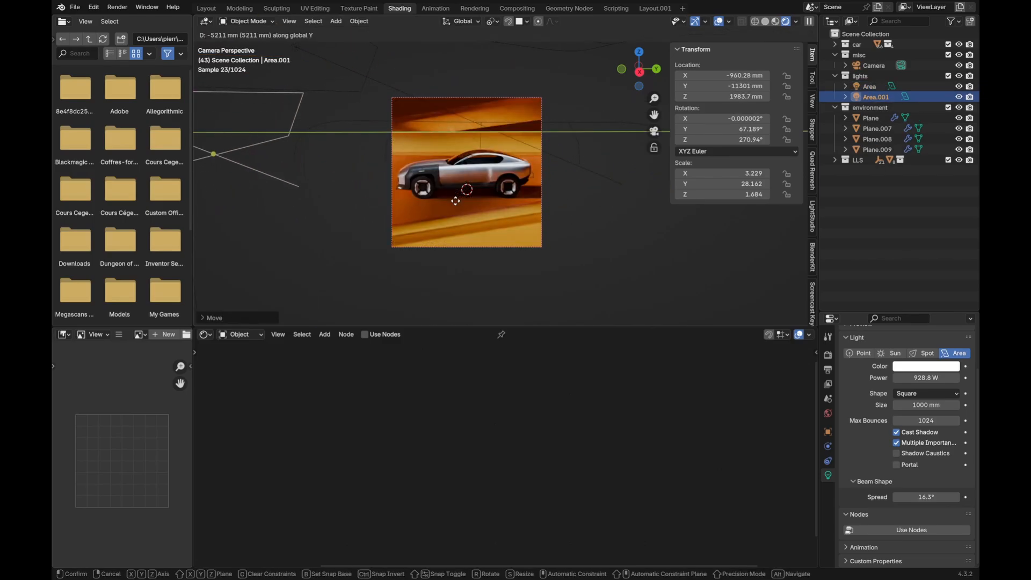
left_click(456, 199)
Step: Scale the duplicated area light to about 1.570 × 13.692 × 0.819 and rotate it about Z to about 310°
key("s")
left_click(362, 201)
key("r")
key("z")
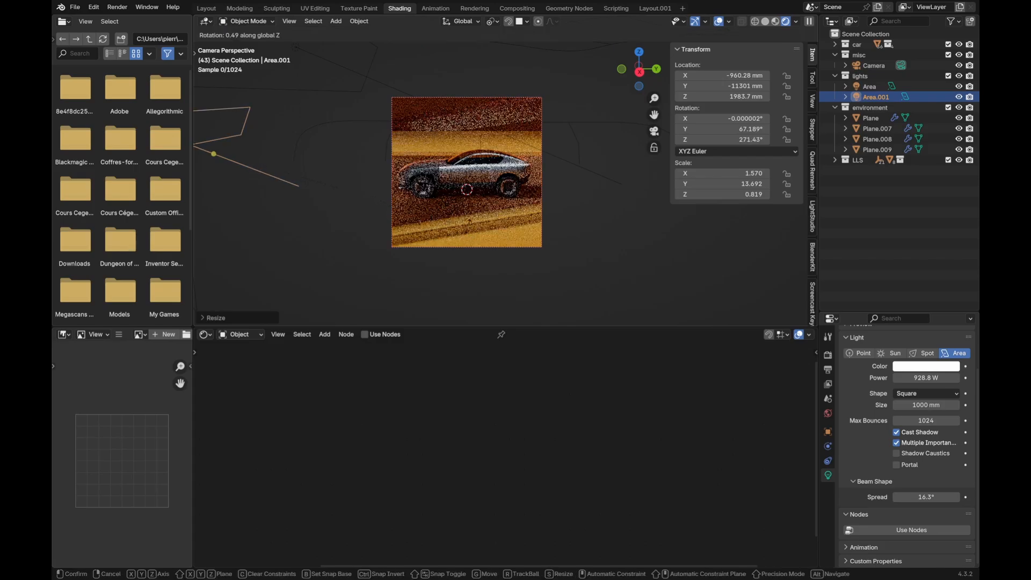
left_click(398, 104)
Step: Move the duplicated area light along its local X axis to about X 9152 mm, Y -2739 mm
key("g")
key("x")
key("x")
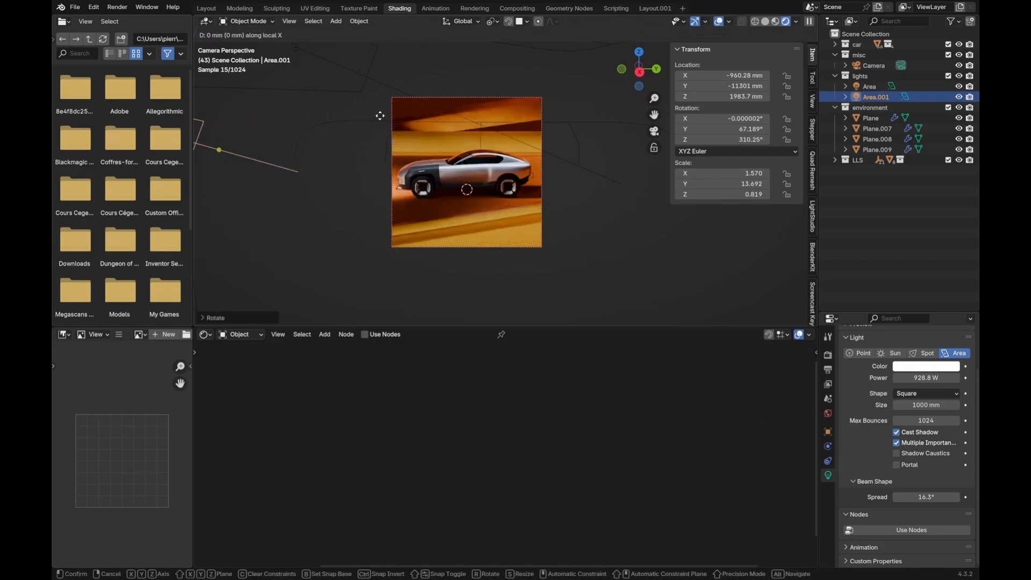
left_click(613, 215)
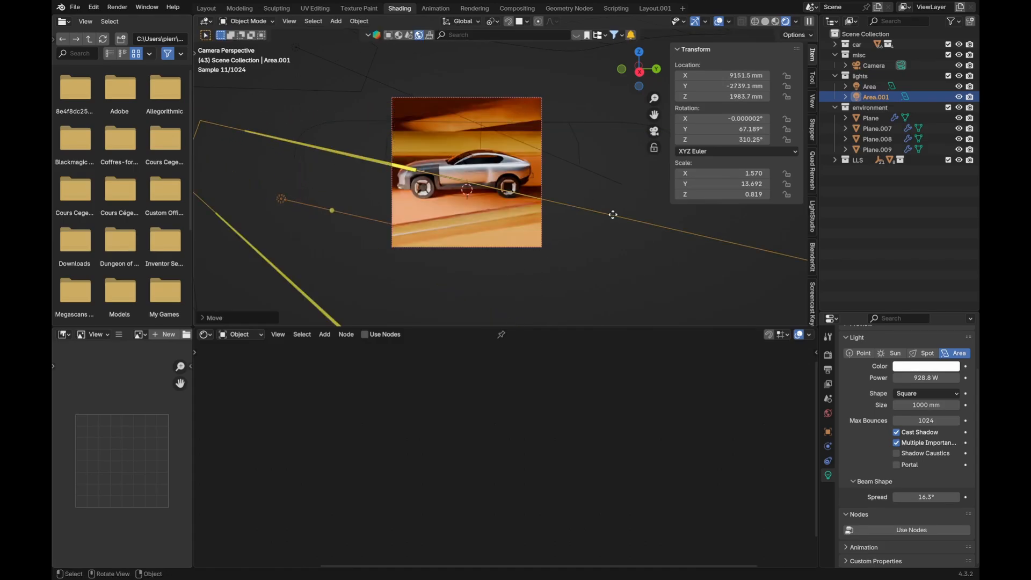
scroll(553, 210, "down", 2)
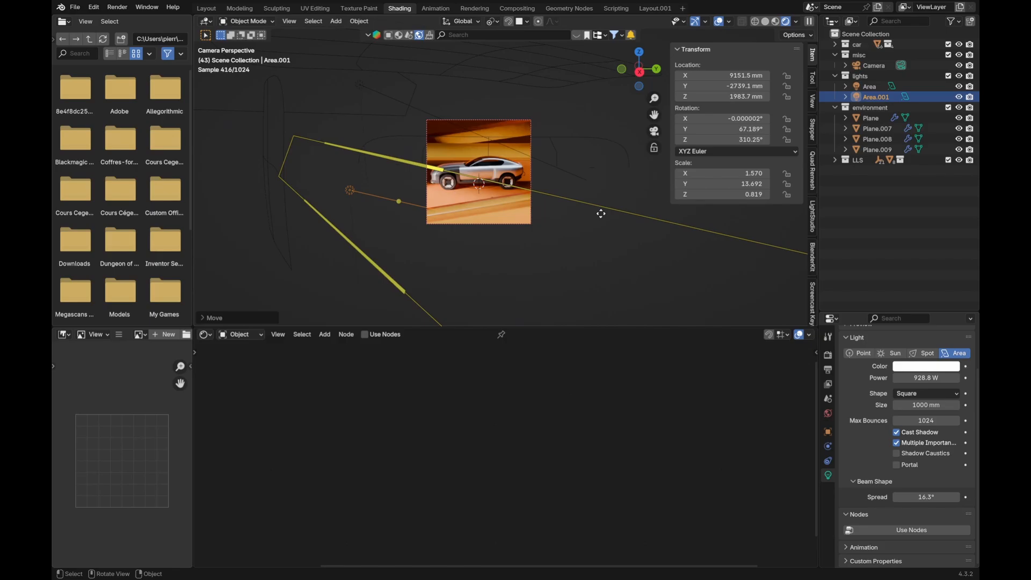
scroll(536, 222, "up", 2)
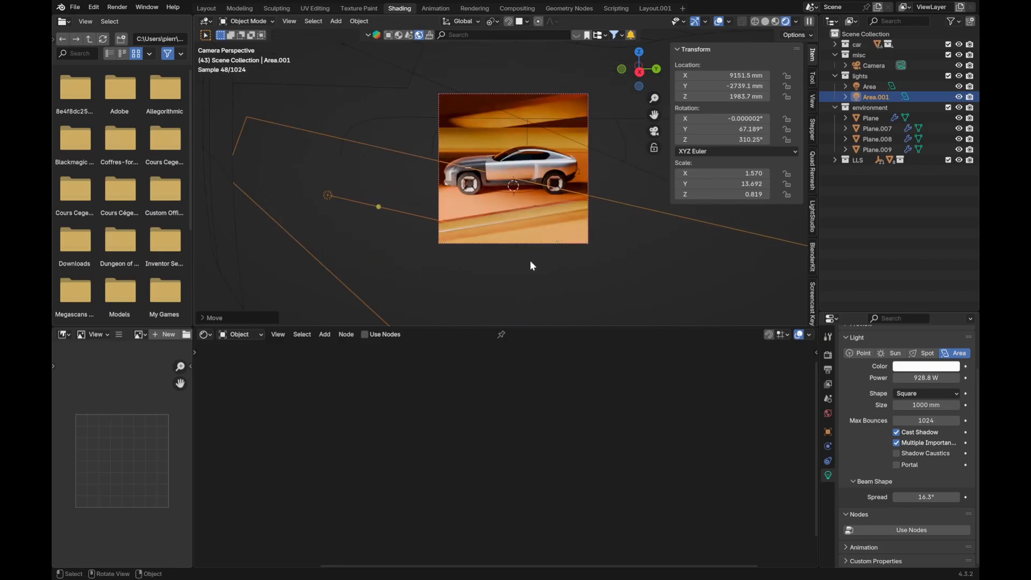
key("g")
key("x")
key("x")
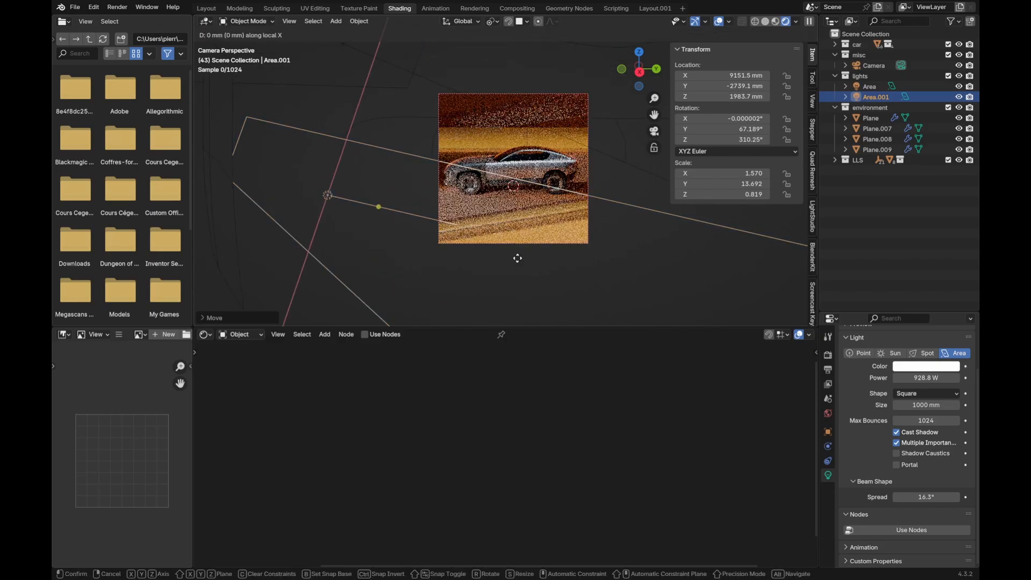
right_click(491, 213)
right_click(491, 213)
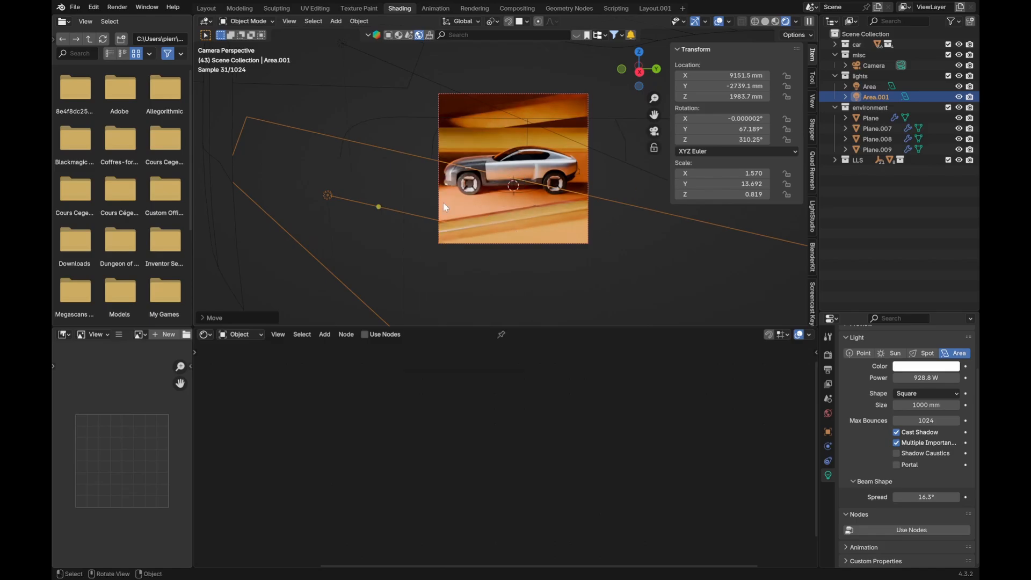
key("g")
key("z")
right_click(417, 183)
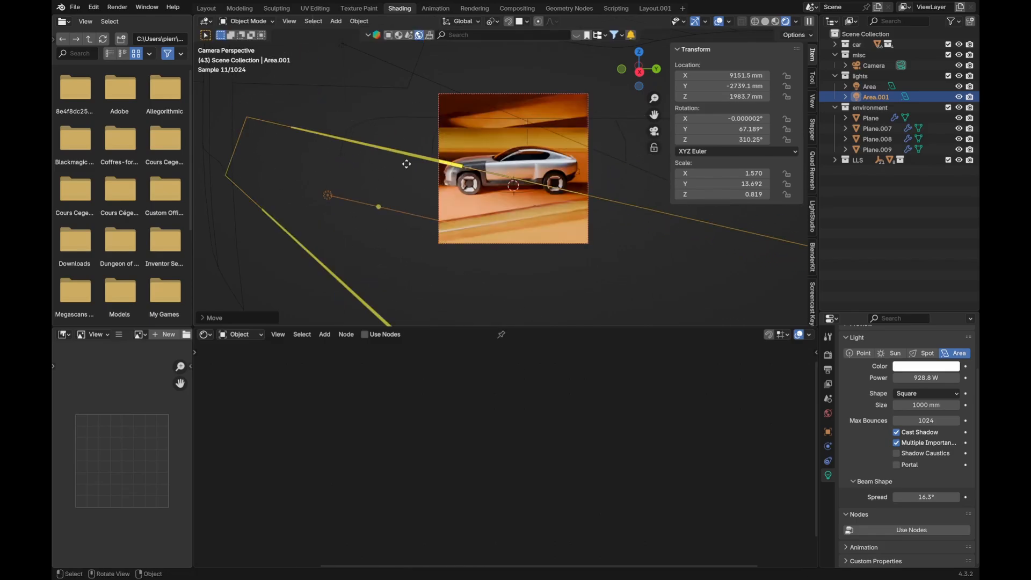
Step: Try shifting the duplicated area light along its local X axis by about 337 mm and along its local Y axis
key("g")
key("x")
key("x")
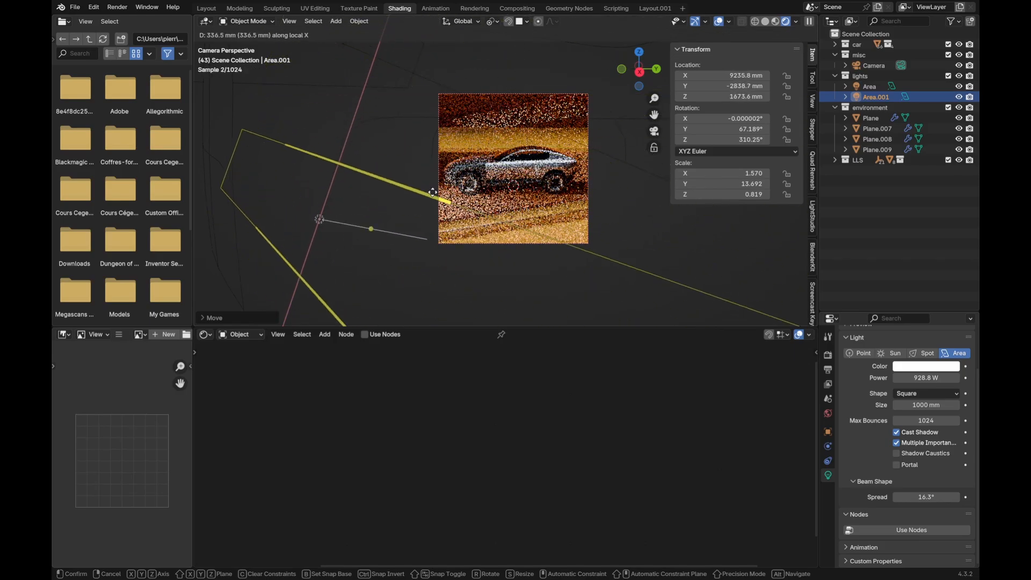
left_click(435, 195)
key("g")
key("y")
key("y")
right_click(506, 219)
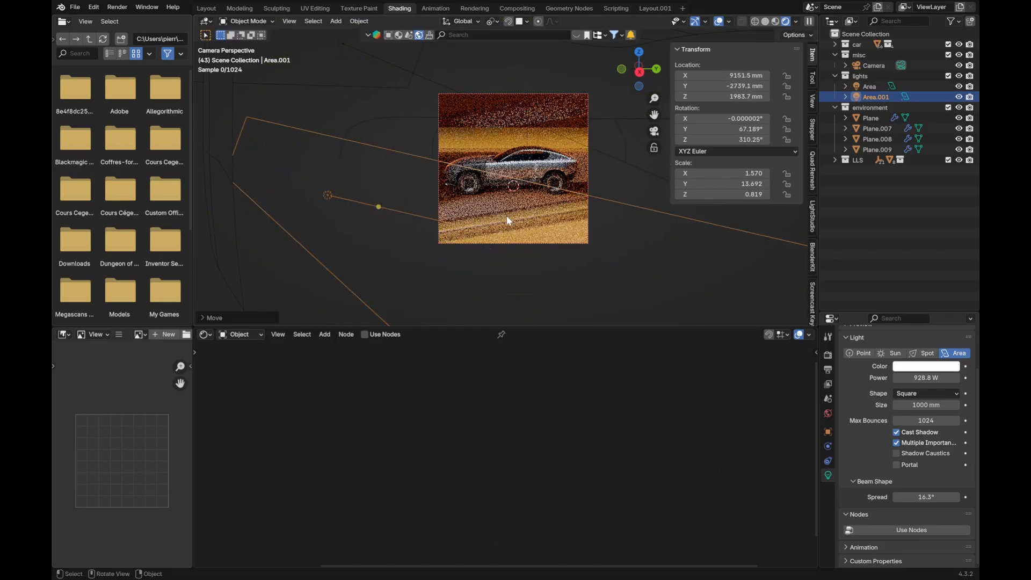
Step: Try raising the duplicated area light along Z and shifting it towards the car's front, and delete it
key("g")
key("z")
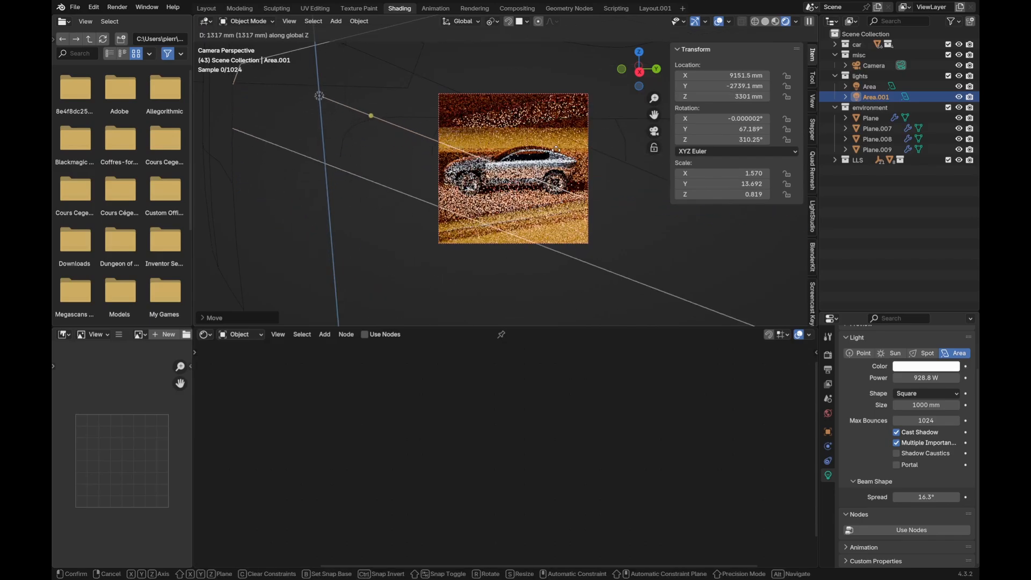
left_click(553, 55)
key("g")
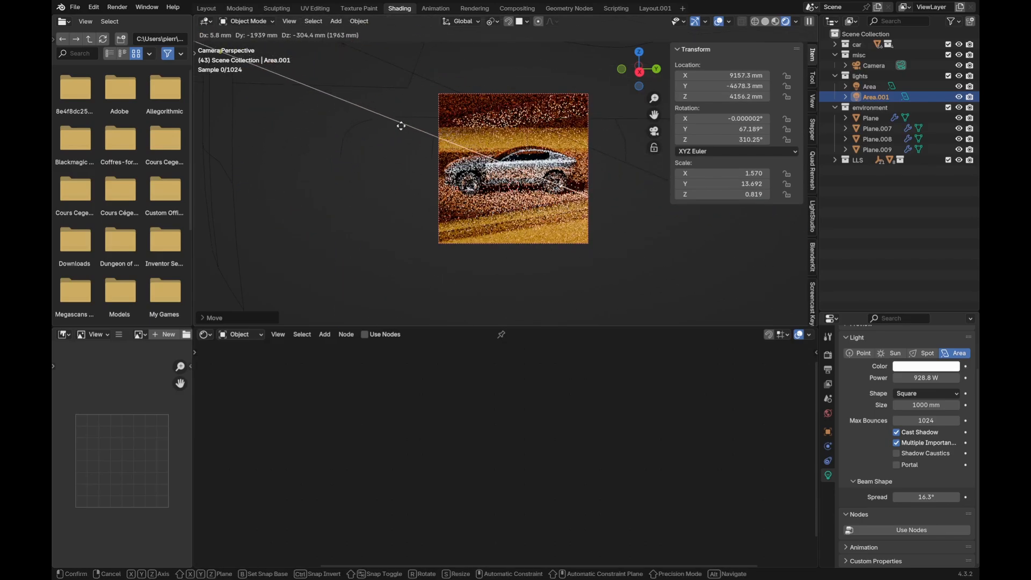
left_click(320, 162)
key("Delete")
Step: Switch to the Layout workspace and display the camera view in rendered shading
scroll(539, 199, "up", 4)
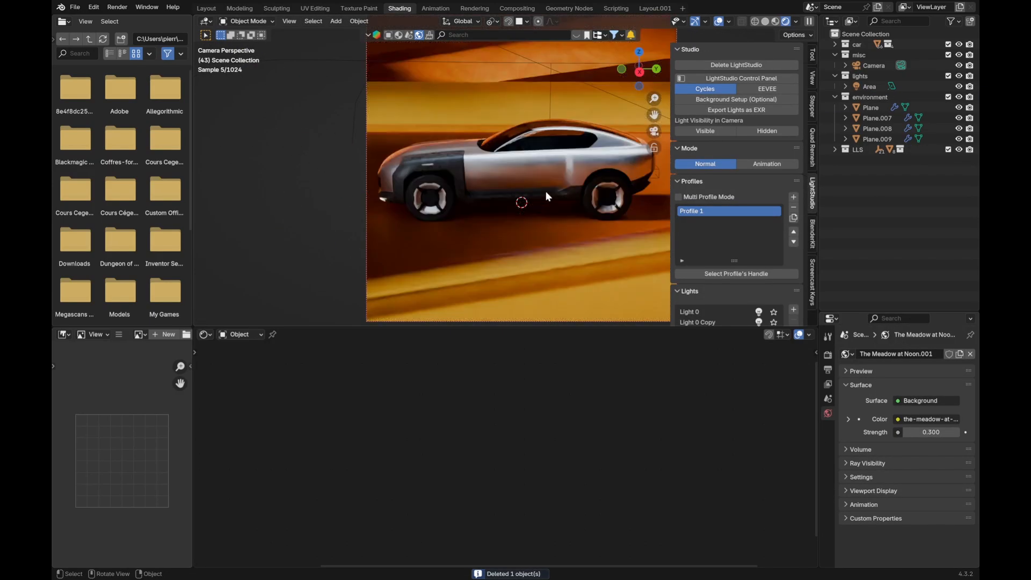
middle_click_drag(514, 194, 461, 222, "shift")
left_click(209, 11)
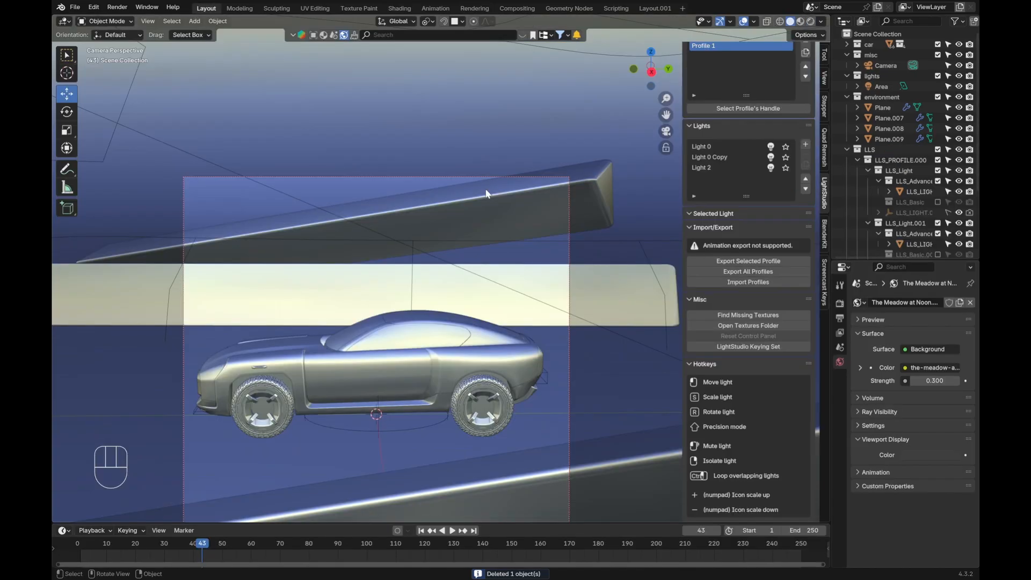
scroll(485, 193, "down", 2)
mouse_move(403, 346)
middle_mouse_down("shift")
mouse_move(465, 288)
mouse_move(463, 272)
middle_mouse_up("shift")
key("alt+a")
scroll(449, 339, "up", 2)
key("z")
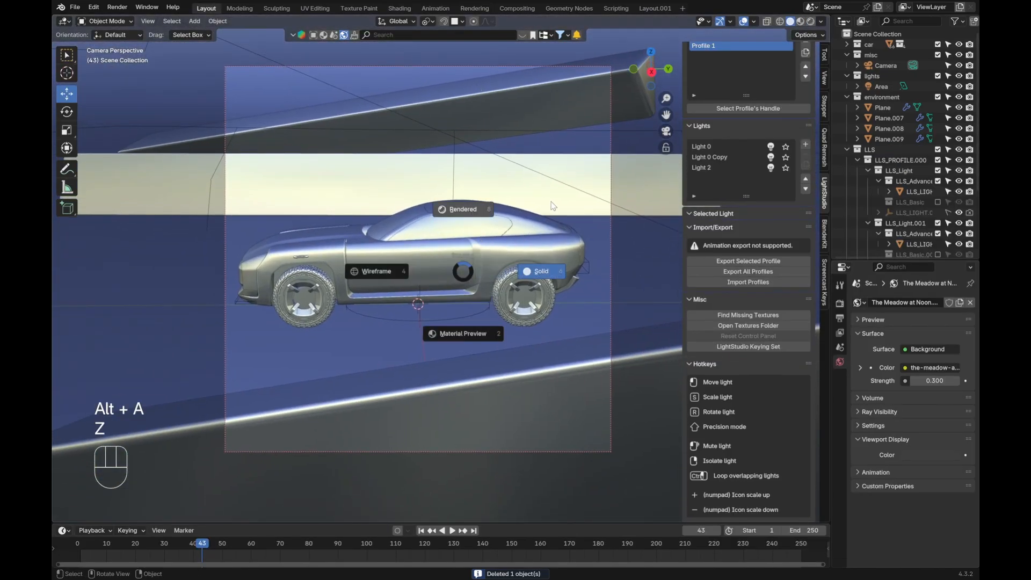
left_click(534, 192)
scroll(534, 192, "down", 1)
left_click(476, 185)
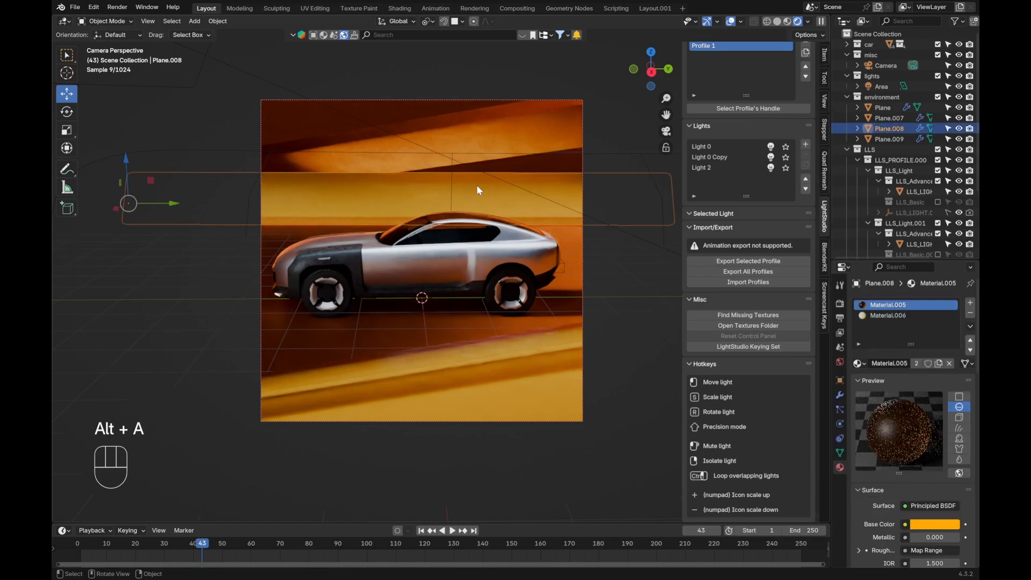
key("alt+a")
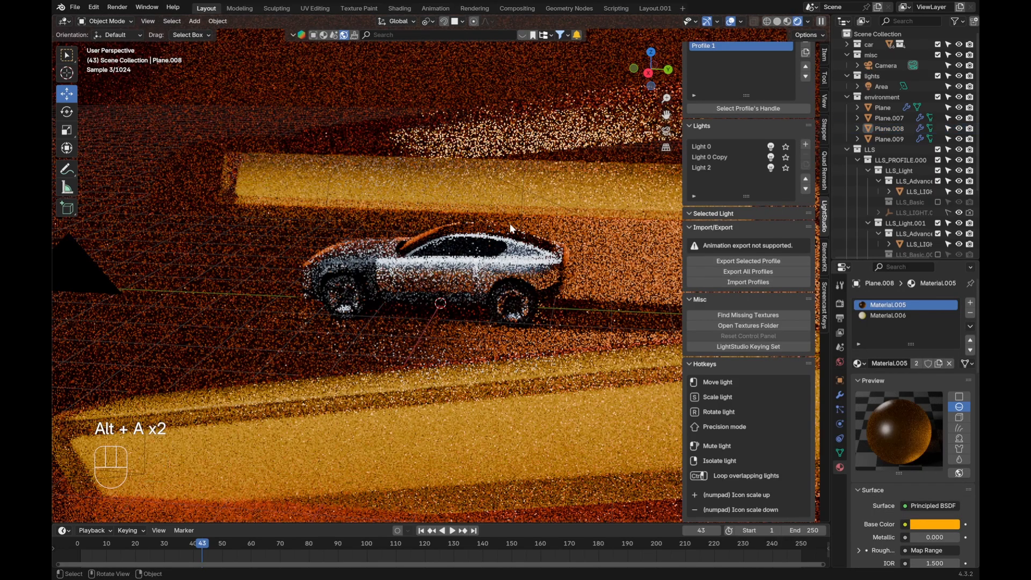
Step: Return to the camera view and reposition the camera sideways with walk navigation to centre the car in the frame
key("KP_0")
key("q")
left_click(511, 226)
key("a")
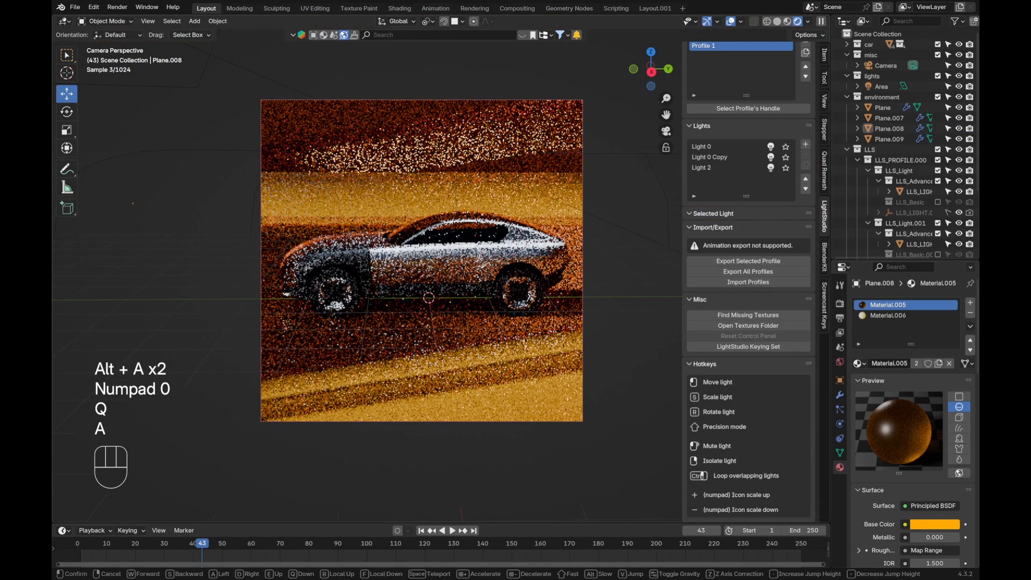
key("s")
key("d")
key("a")
key("d")
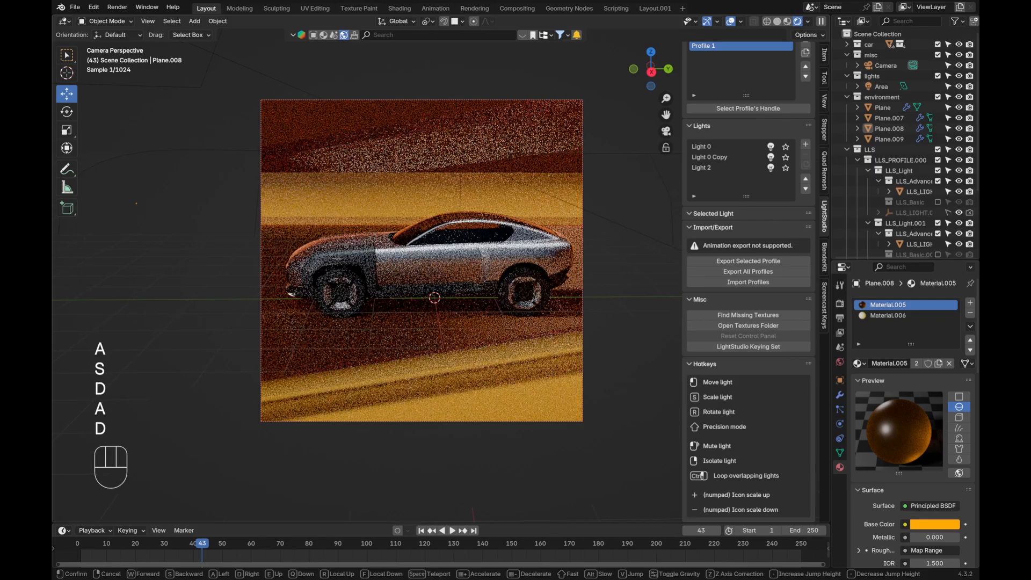
key("s")
key("d")
key("w")
key("a")
key("w")
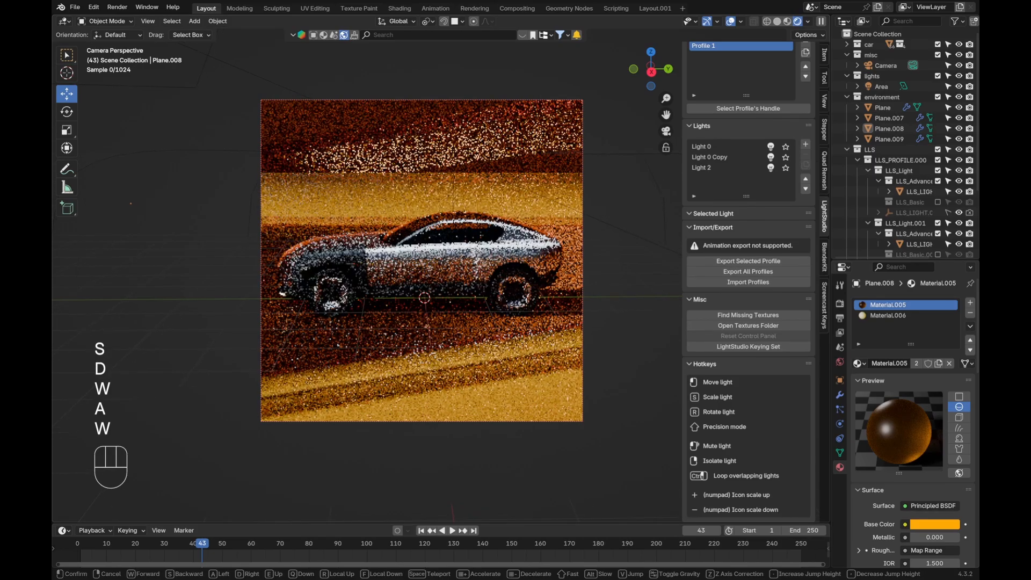
key("a")
key("s")
key("d")
key("a")
key("d")
key("d")
key("d")
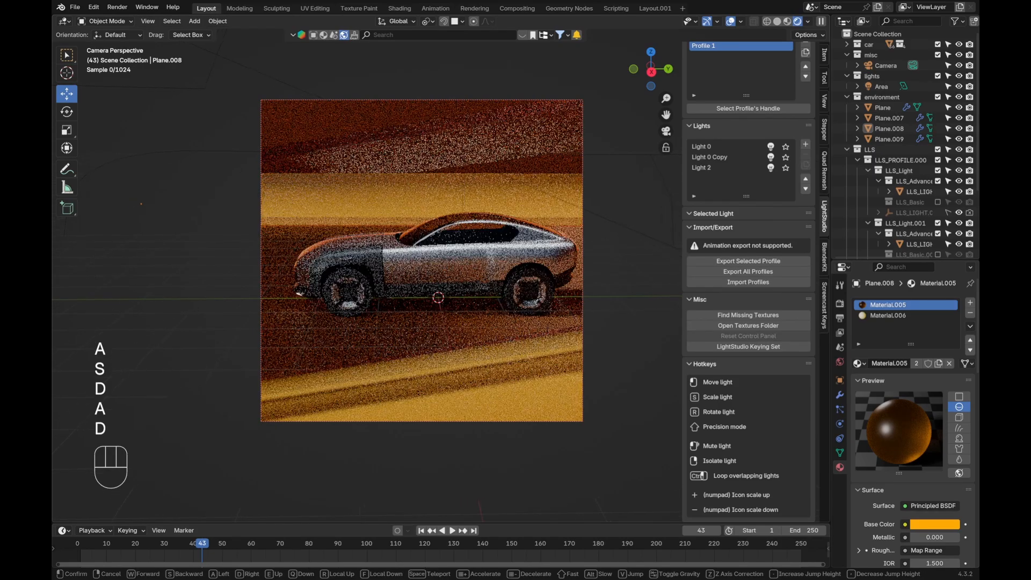
left_click(510, 225)
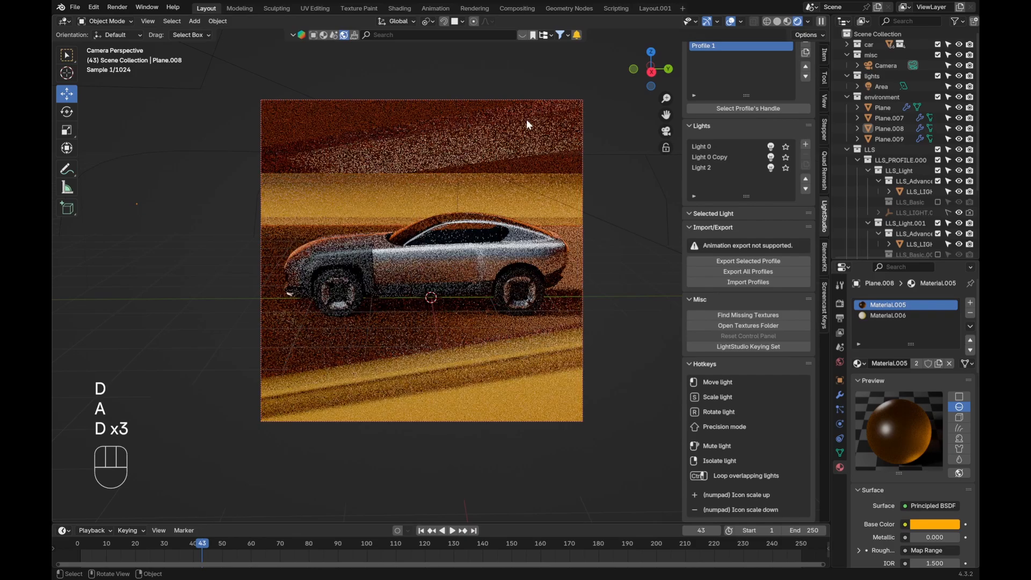
Step: Select the camera by its frame and nudge it slightly sideways to refine the car's framing
left_click(529, 100)
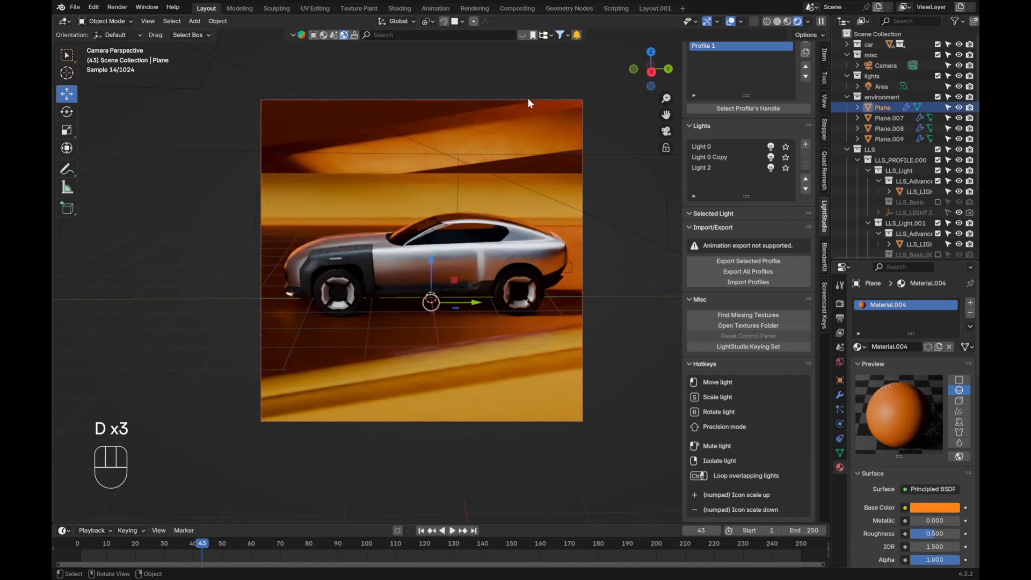
left_click(528, 98)
left_click(509, 154)
left_click(509, 153)
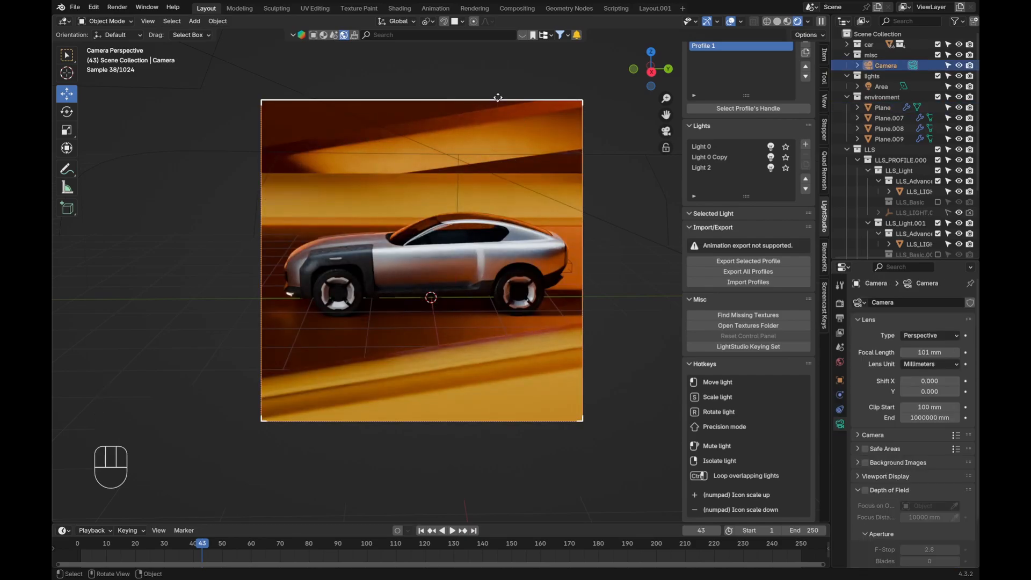
key("g")
key("alt+a")
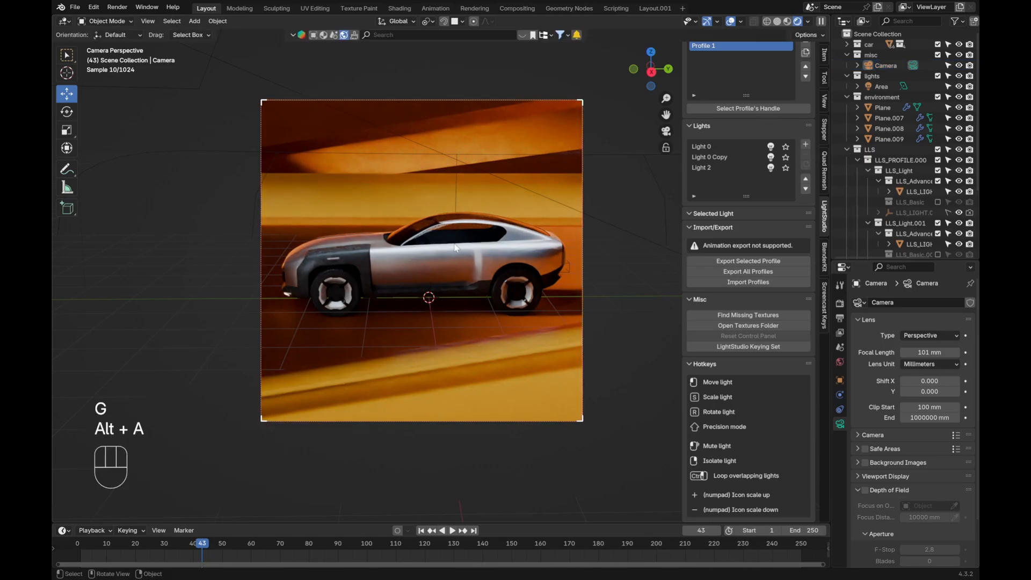
Step: Search the material library for "carpaint", save the file and apply the Car paint High quality material to the car body
left_click(445, 272)
key("alt+a")
scroll(444, 266, "up", 3)
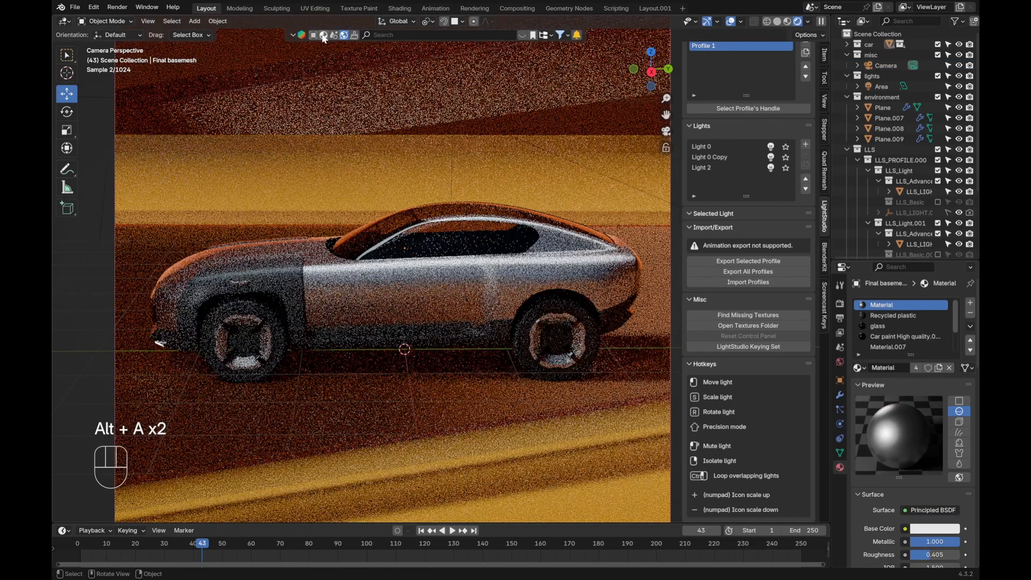
left_click(413, 36)
type("carpaint")
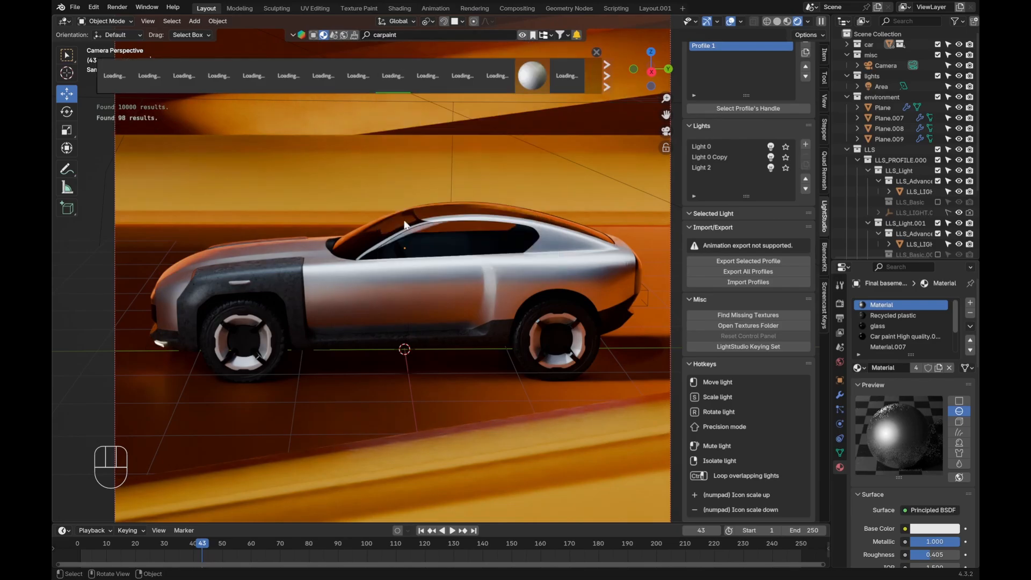
key("ctrl+s")
mouse_move(403, 78)
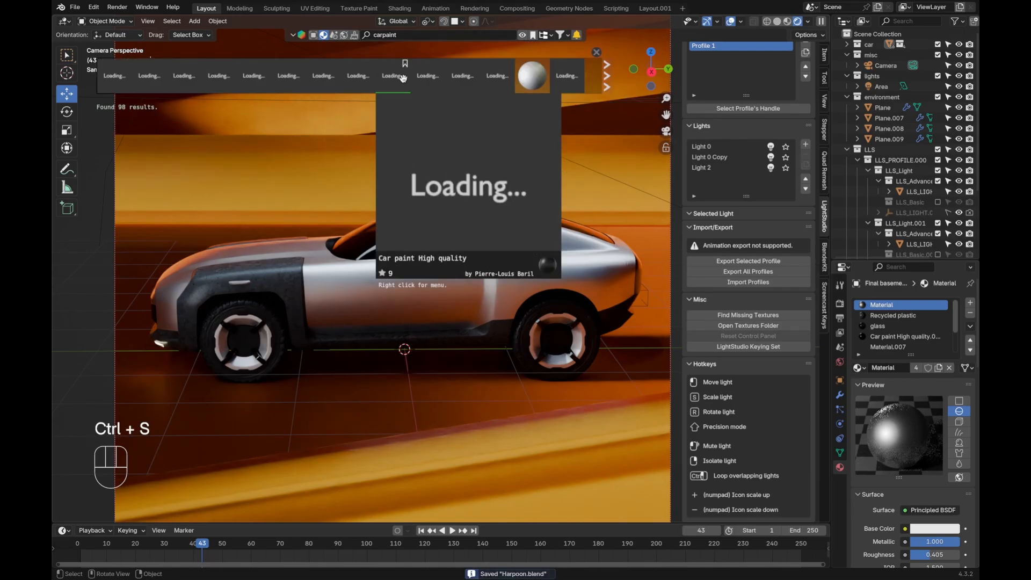
mouse_move(403, 79)
left_mouse_down()
mouse_move(405, 255)
mouse_move(472, 281)
left_mouse_up()
key("alt+a")
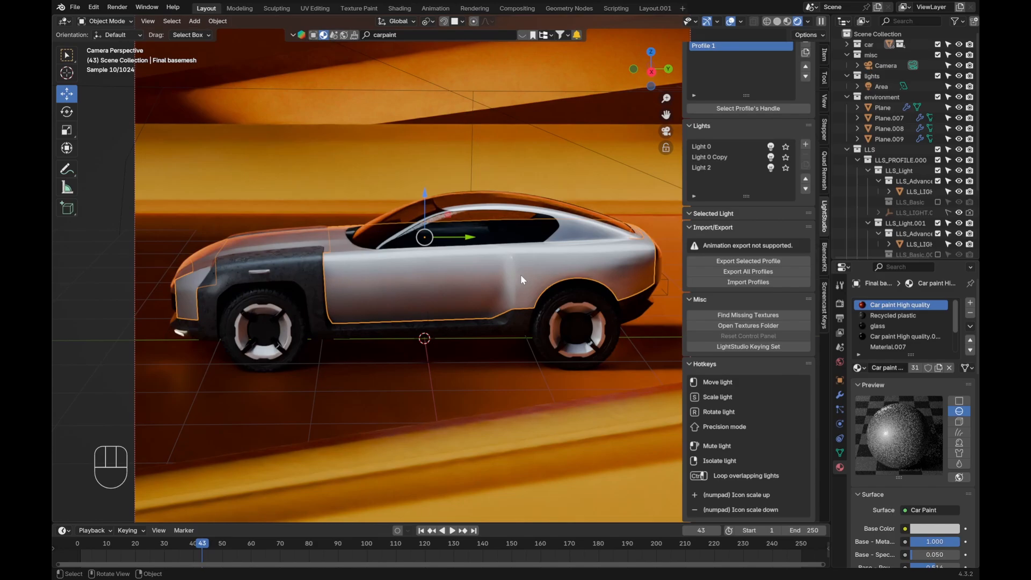
Step: Link the car body's Car paint High quality material to the other painted body part and check the car from behind
left_click(574, 228)
left_click(509, 277)
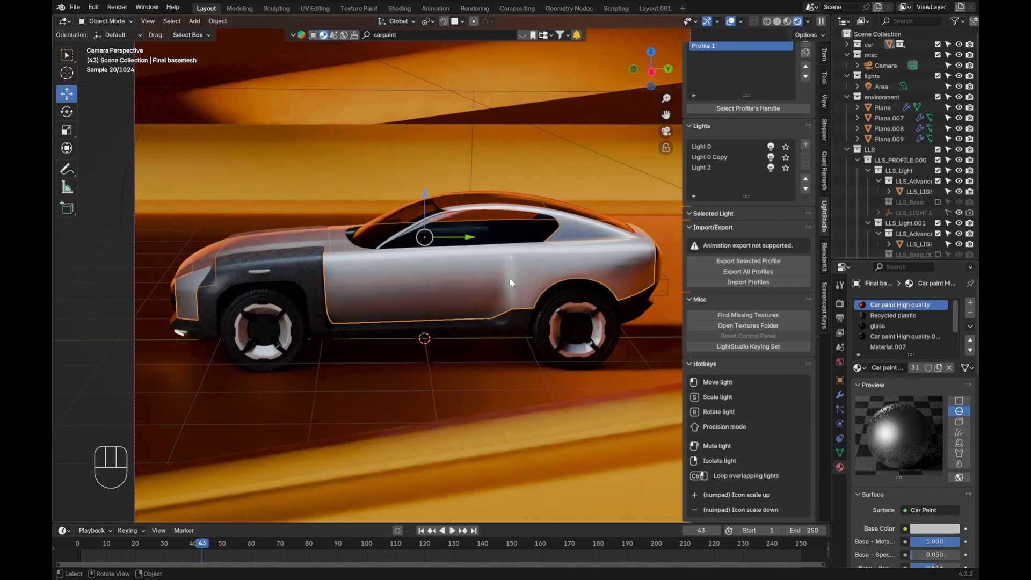
key("ctrl+l")
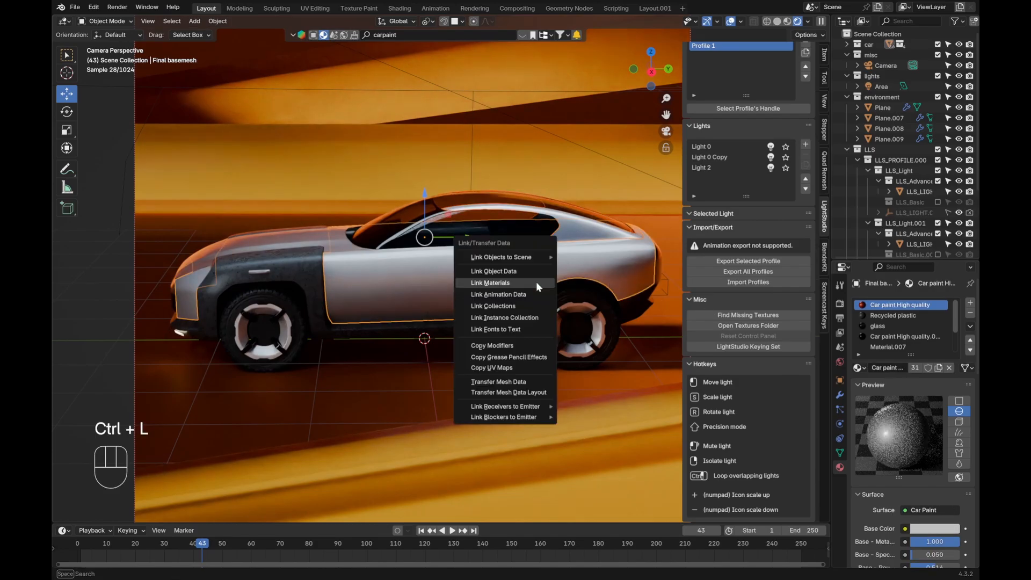
left_click(520, 281)
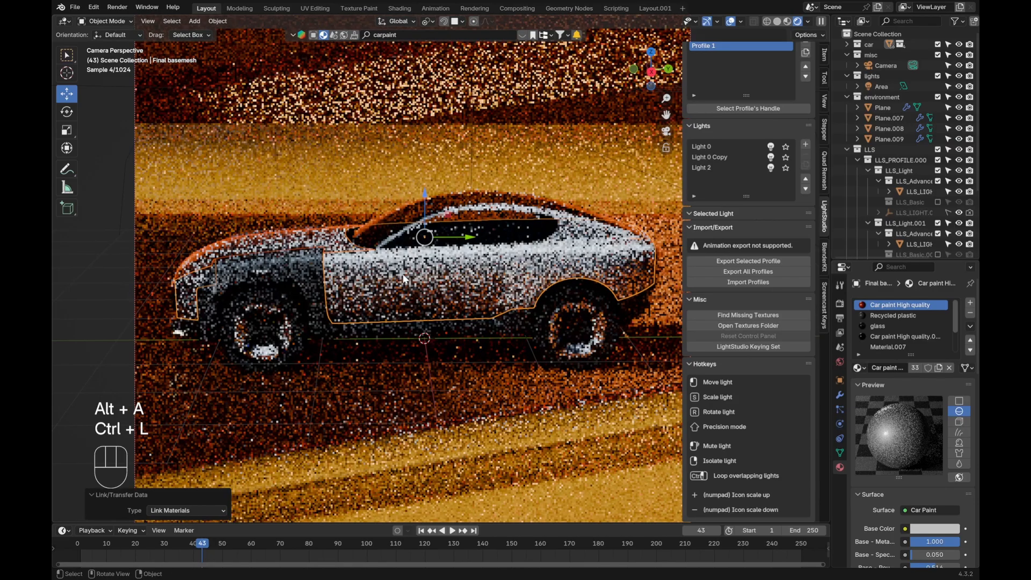
key("alt+a")
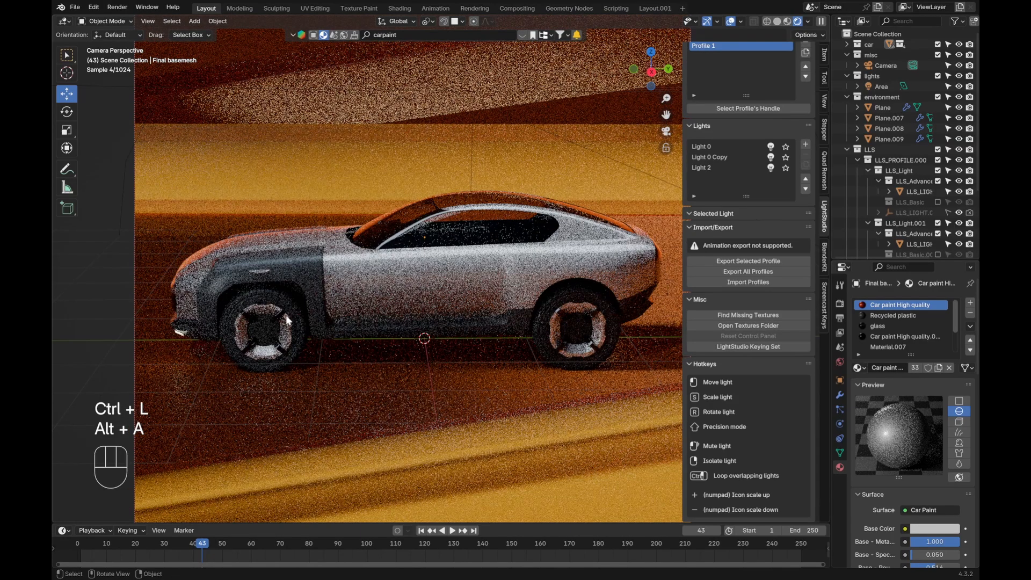
scroll(449, 285, "down", 2)
scroll(449, 291, "up", 1)
middle_click_drag(465, 283, 263, 308, "shift")
key("alt+a")
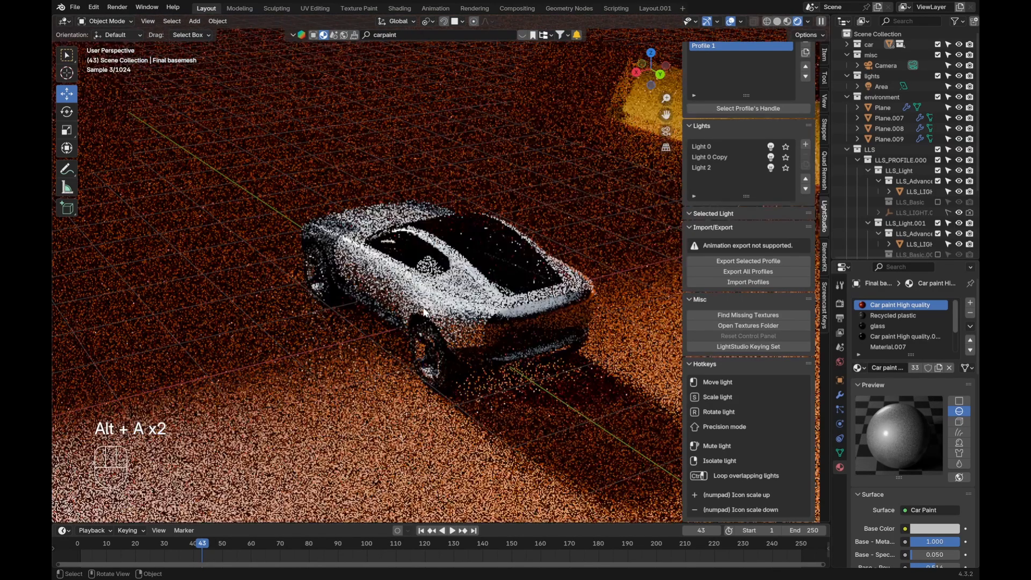
key("KP_0")
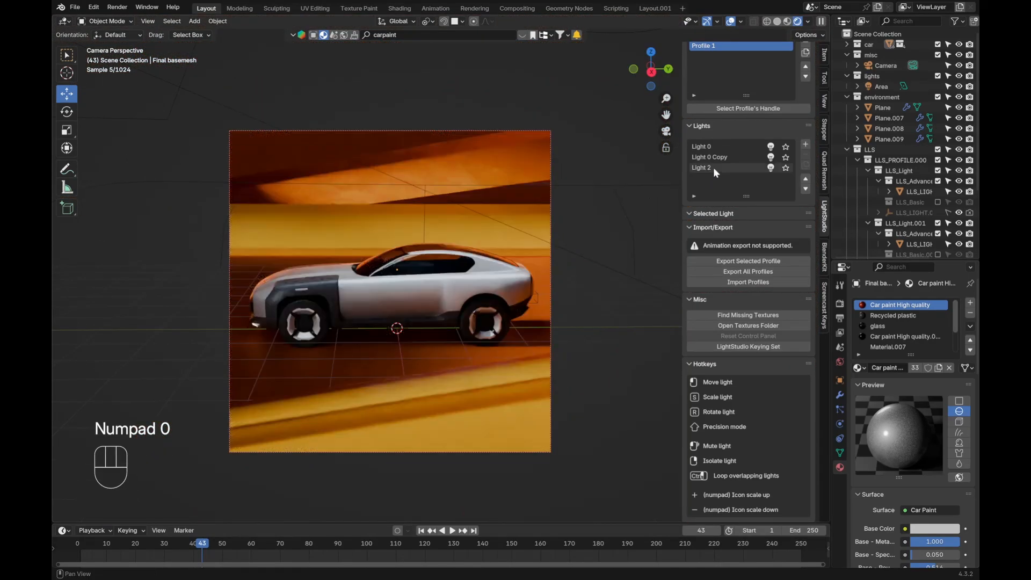
Step: Set the studio light Light 0 to a colour saturation of 0.000 and an exposure of 3.300
left_click(714, 168)
key("alt+a")
scroll(258, 309, "up", 3)
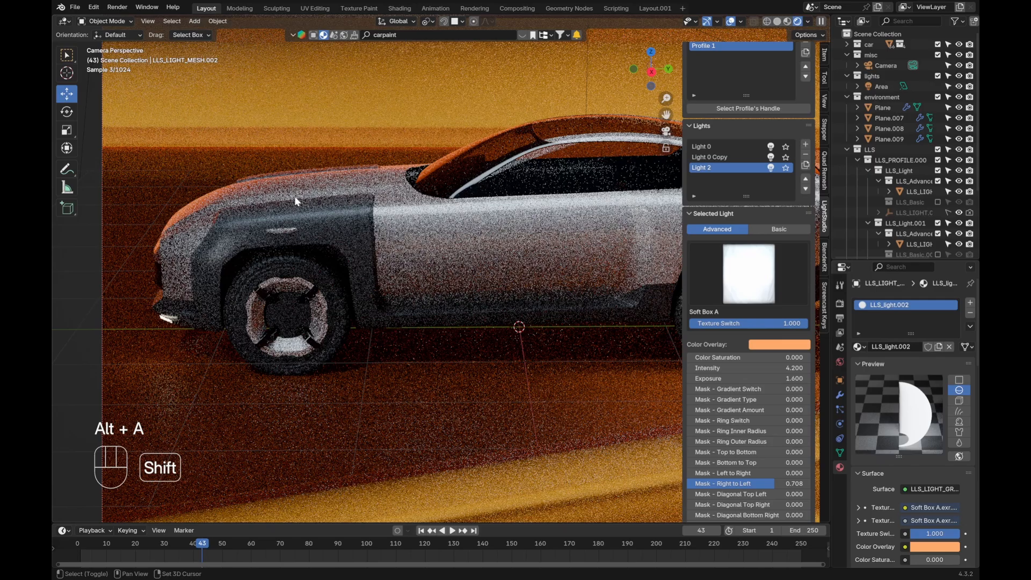
middle_click_drag(403, 192, 195, 247, "shift")
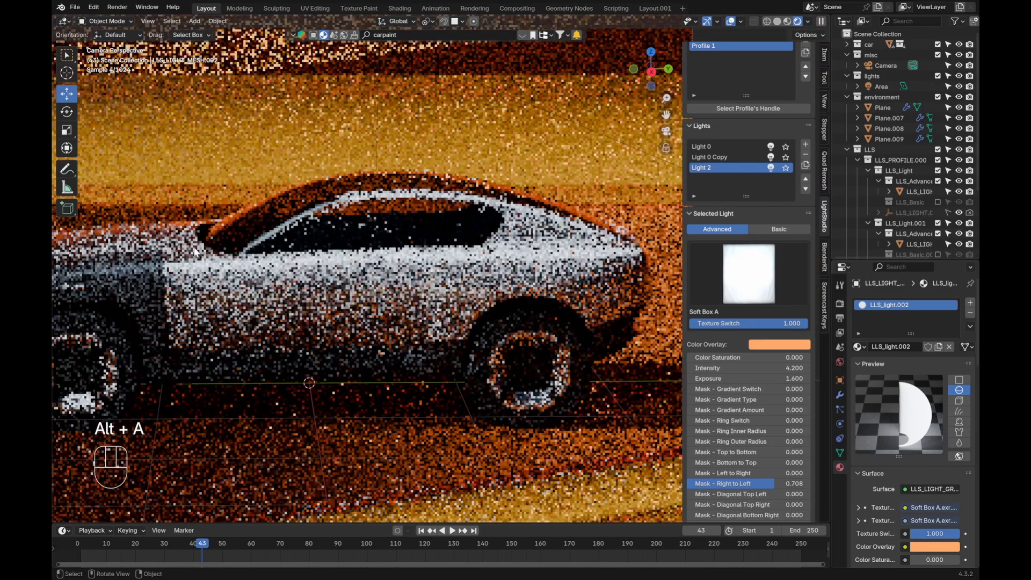
left_click(736, 148)
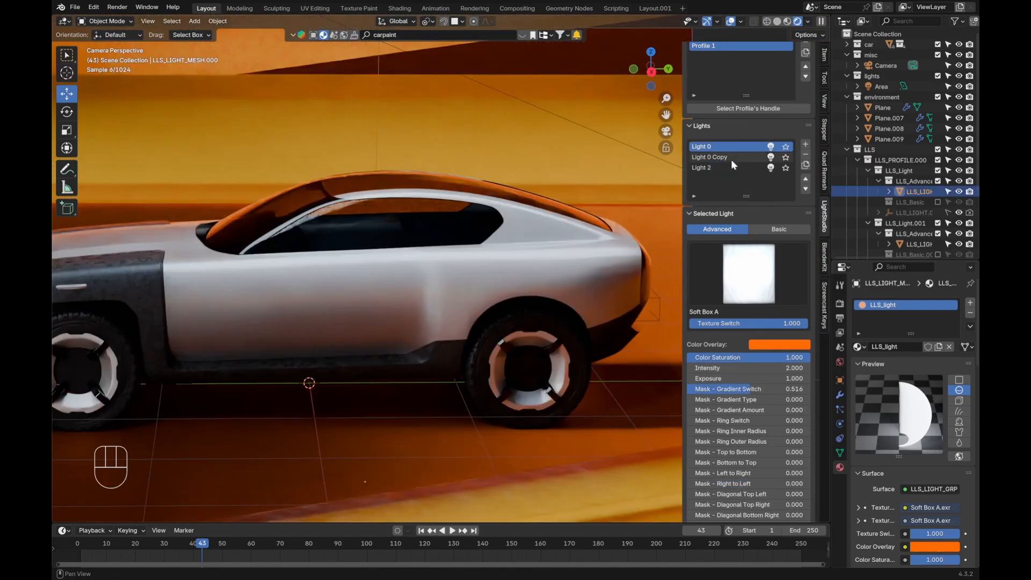
left_click_drag(763, 357, 639, 357)
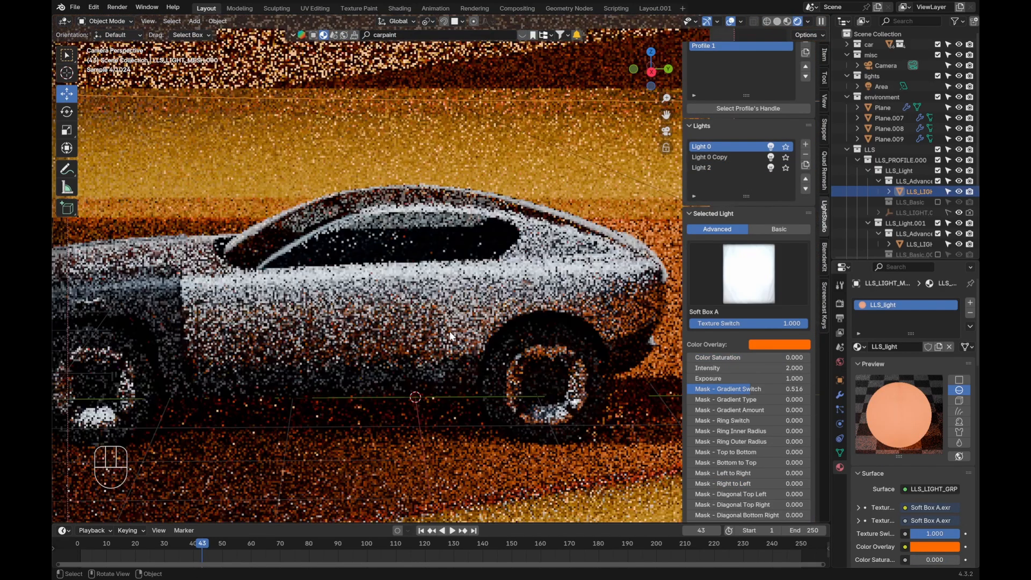
scroll(489, 328, "down", 3)
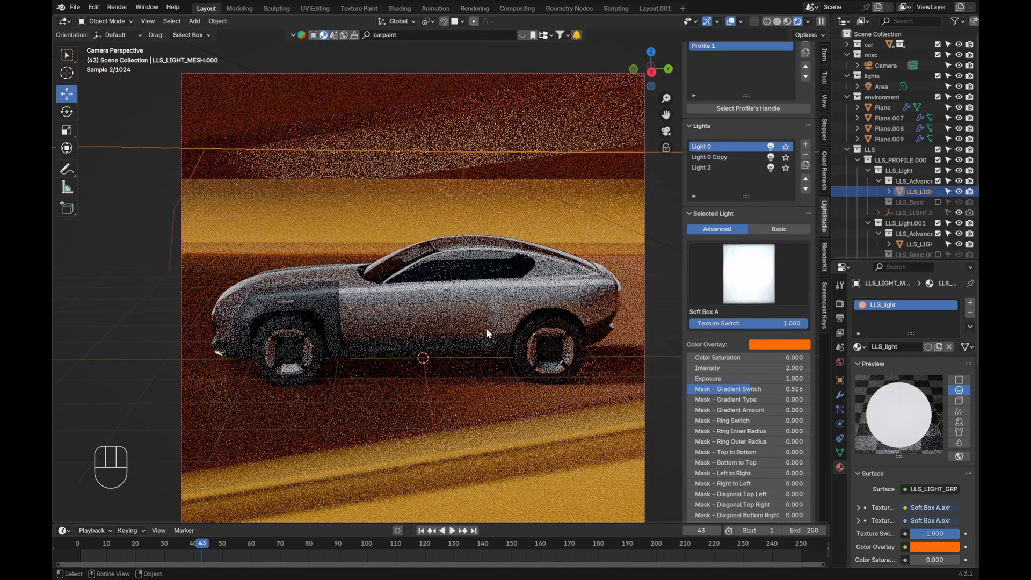
left_click_drag(739, 378, 644, 390)
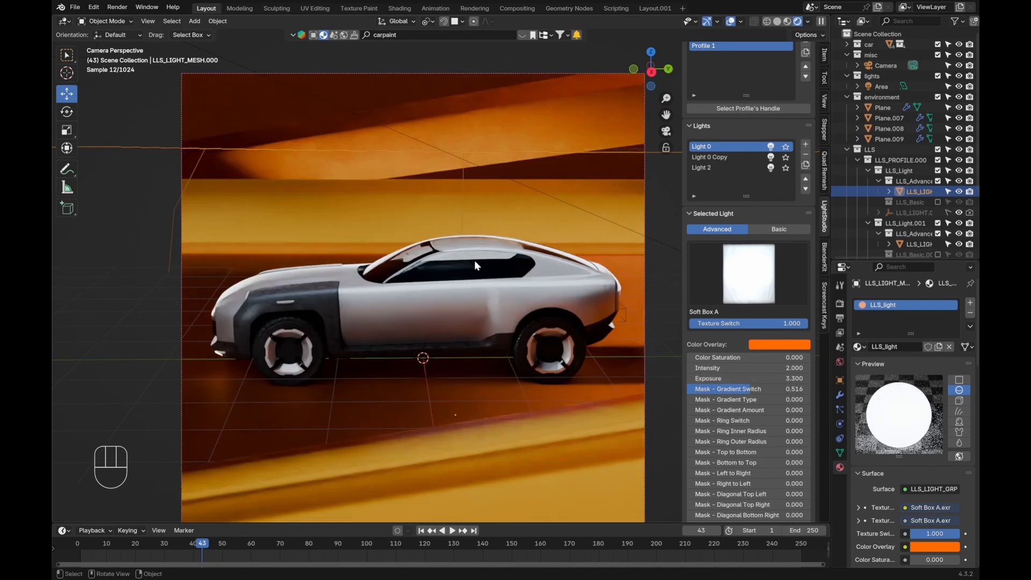
Step: Darken the base colour of the glass material on the car's windows
left_click(475, 261)
key("alt+a")
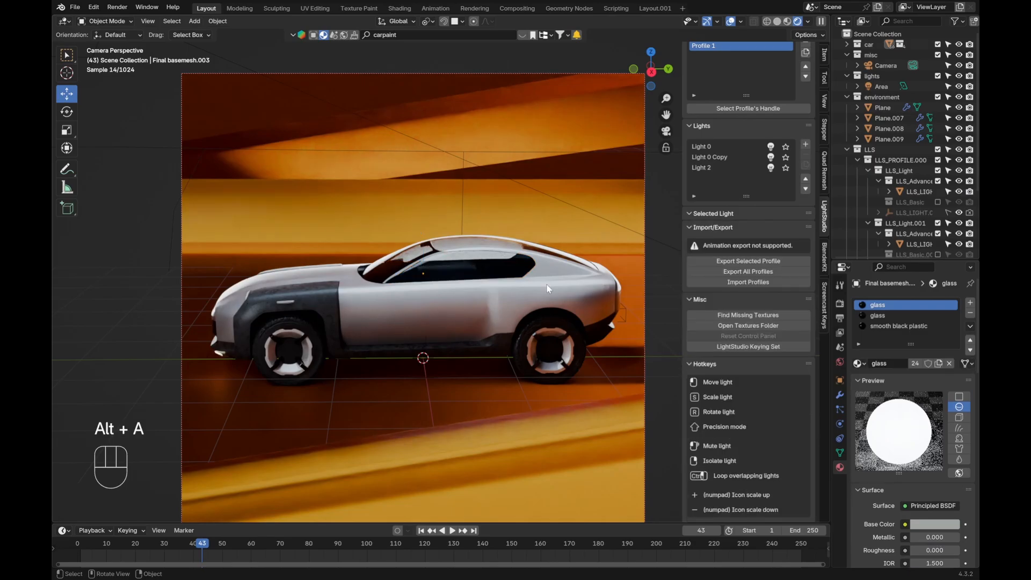
left_click(923, 526)
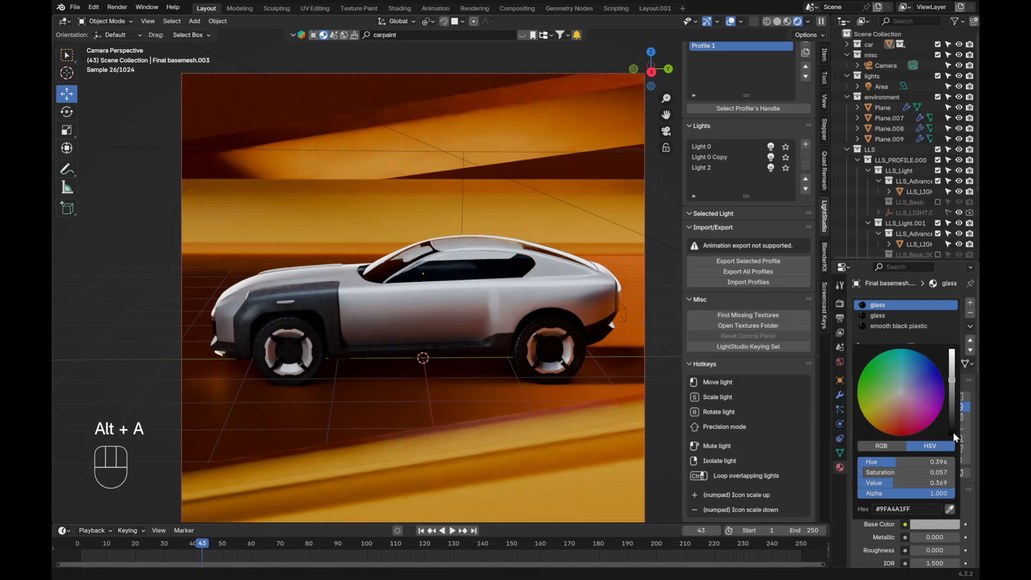
left_click_drag(953, 388, 951, 402)
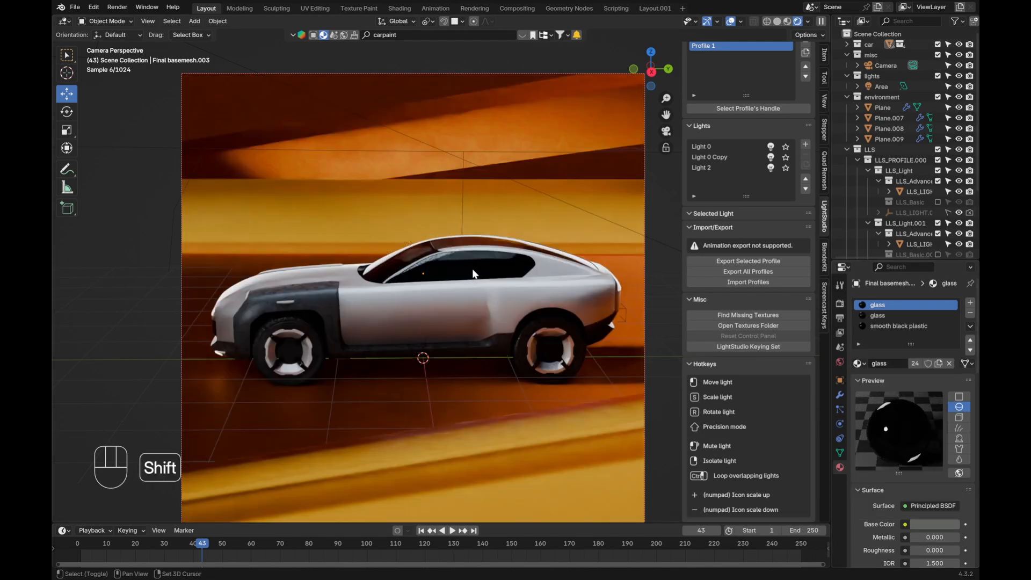
left_click(623, 276)
Step: Add a 2000 mm cube inside the car and switch the viewport to wireframe shading
middle_click_drag(507, 268, 516, 298)
scroll(519, 299, "up", 2)
key("shift+a")
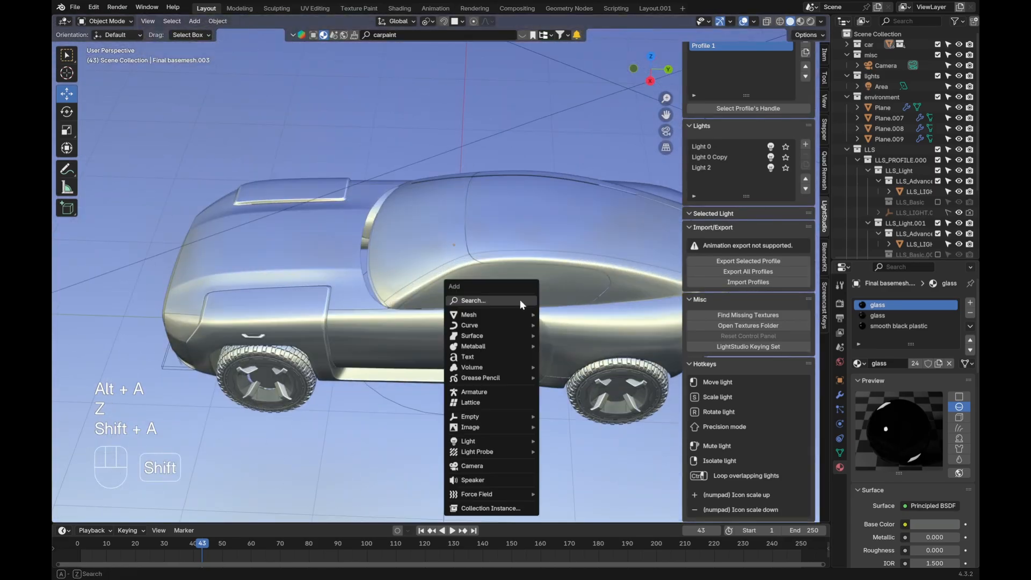
mouse_move(505, 313)
left_click(561, 326)
key("z")
left_click(420, 323)
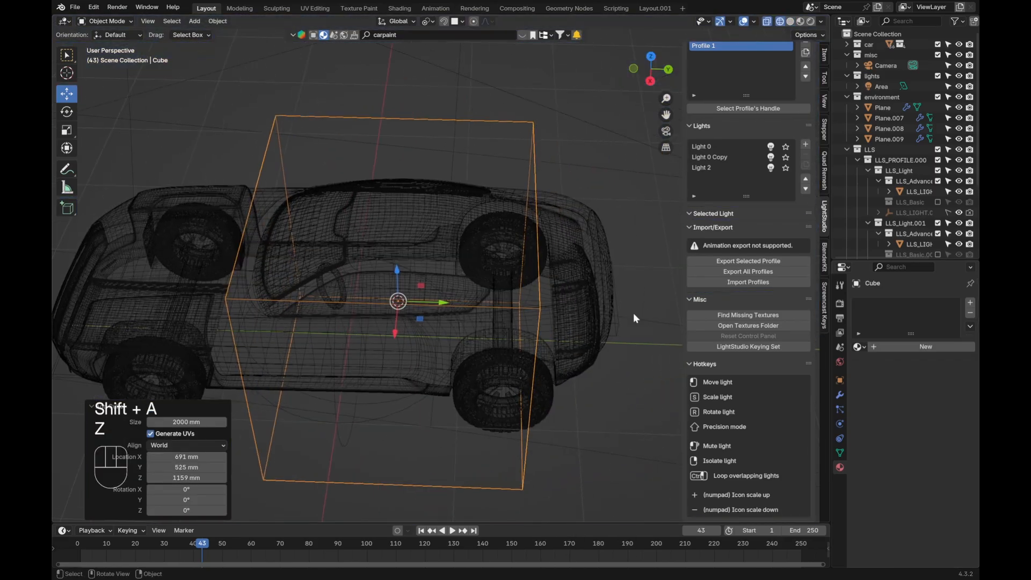
Step: Scale the cube uniformly by a factor of 0.320 and view the cabin from the right
key("s")
left_click(479, 312)
key("KP_3")
scroll(487, 269, "up", 3)
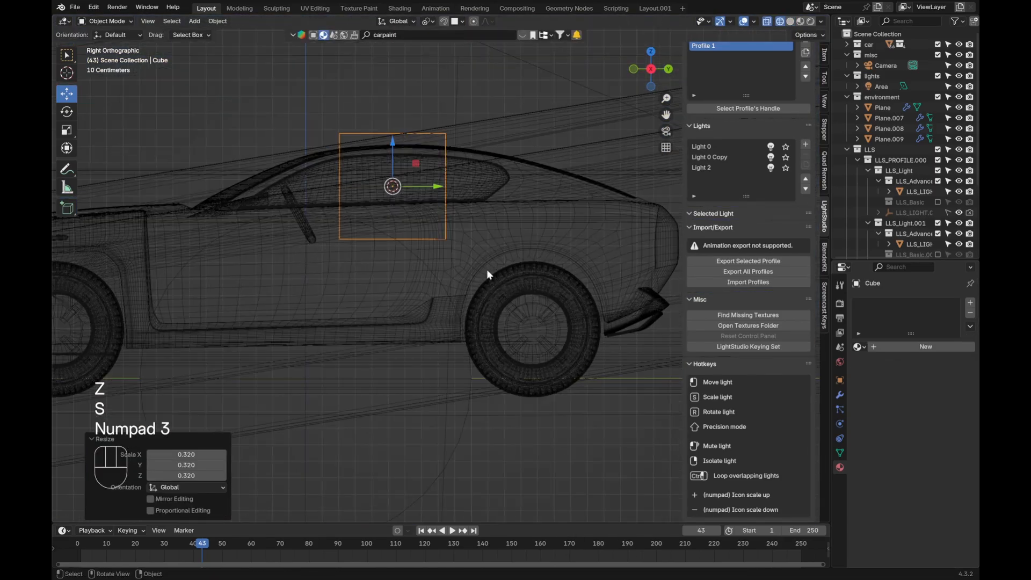
Step: Move the cube straight down along Z so it sits inside the car body below the side window
key("g")
key("z")
left_click(485, 347)
Step: Raise the cube's top vertices 319.06 mm, narrow them along Y to about 0.39 and shift them toward the rear
key("Tab")
scroll(500, 368, "up", 2)
left_click_drag(217, 193, 526, 296)
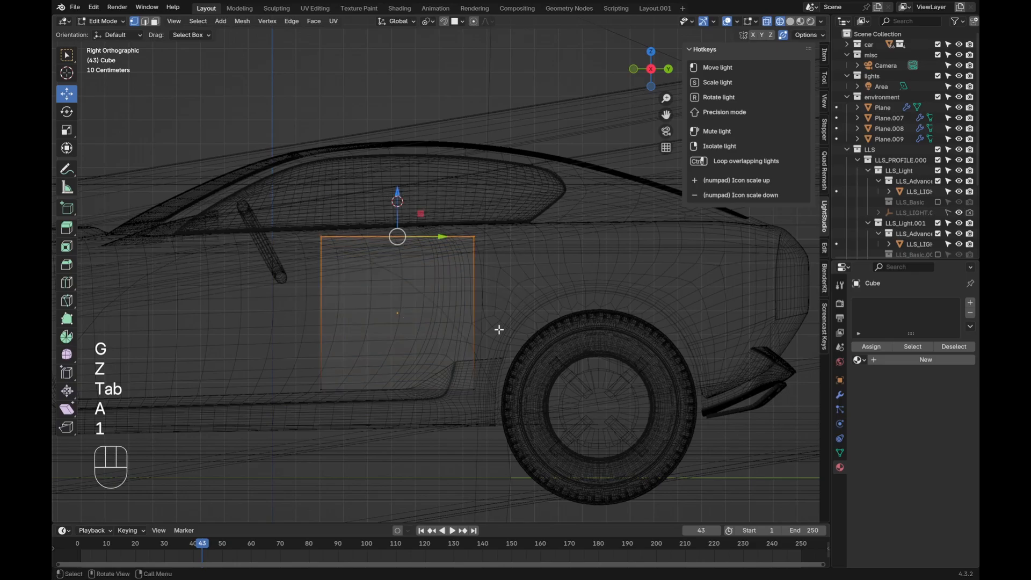
key("g")
key("z")
left_click(518, 255)
key("y")
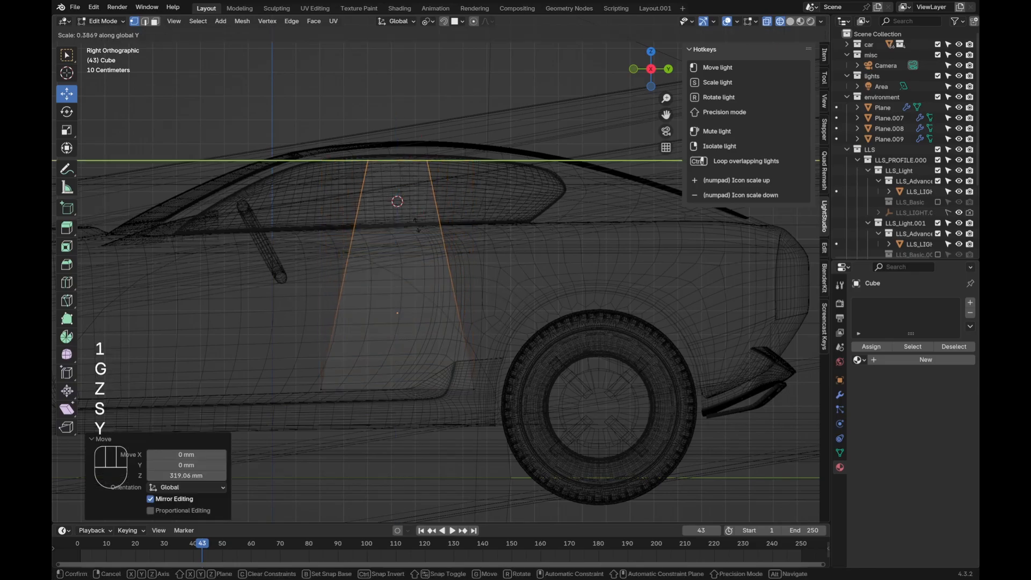
left_click(408, 223)
key("g")
left_click(479, 224)
Step: Move the bottom vertices 180.8 mm along Y and 539.37 mm along Z, and narrow the bottom and top along Y by about half
key("a")
left_click_drag(259, 312, 557, 418)
key("g")
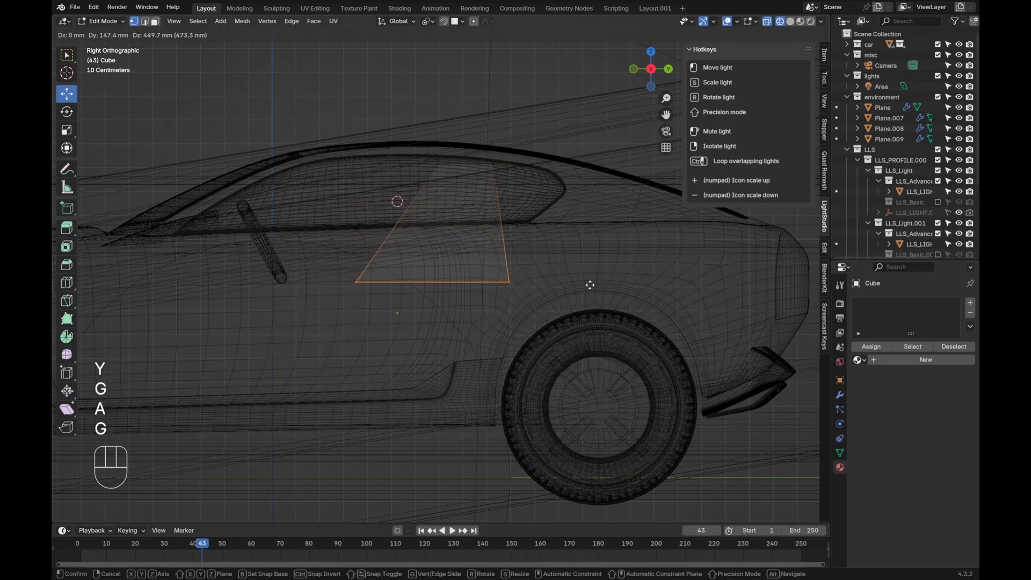
left_click(598, 265)
key("y")
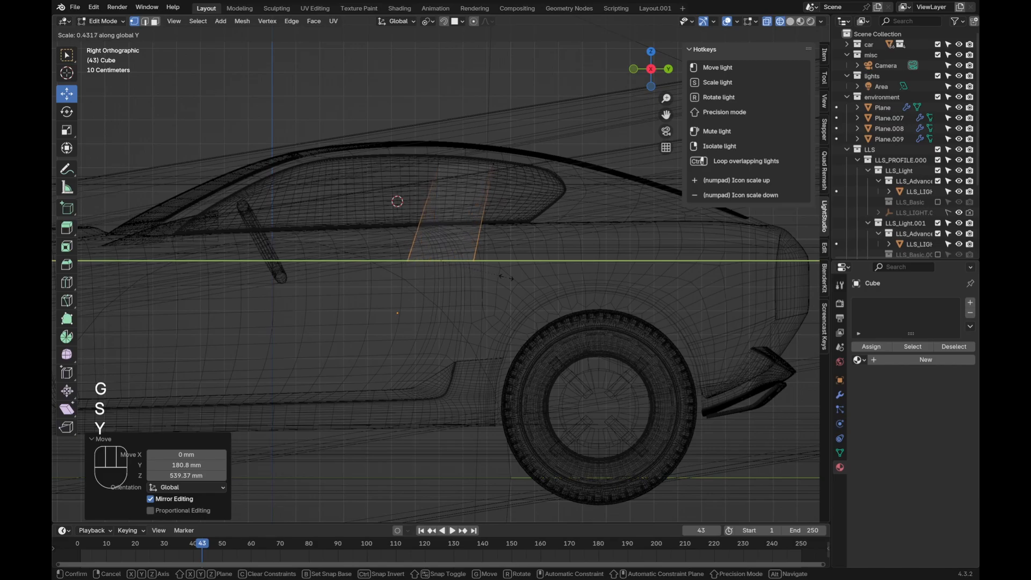
left_click(505, 276)
left_click_drag(380, 101, 566, 196)
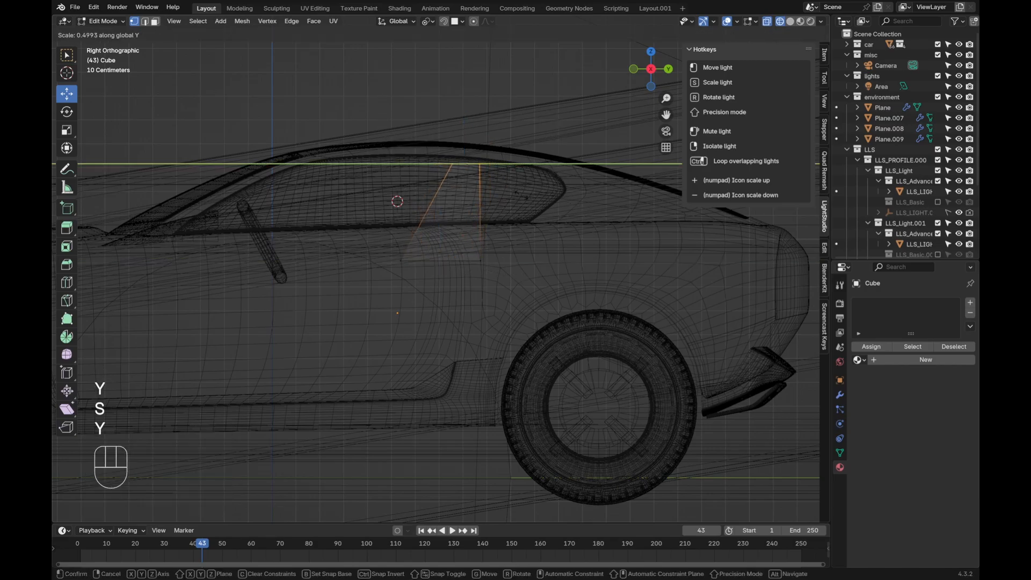
left_click(350, 224)
Step: Extrude the bottom face 446.69 mm downward and shift the new end forward to form the seat base
key("a")
key("e")
left_click(543, 337)
key("g")
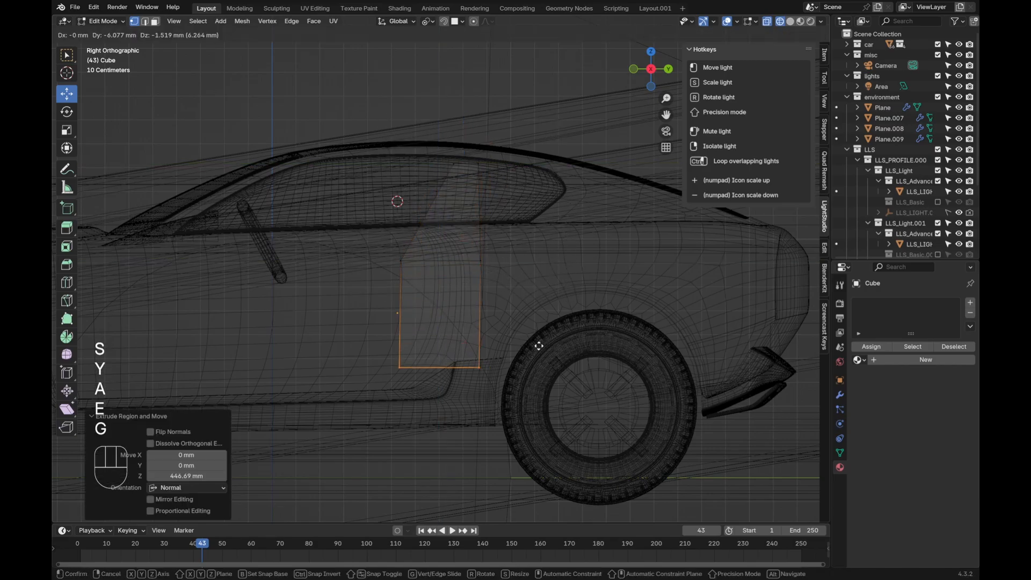
left_click(410, 359)
Step: Select the whole seat mesh, narrow it along X and move it along X into one side of the cabin
key("a")
middle_click_drag(410, 358, 621, 326)
key("s")
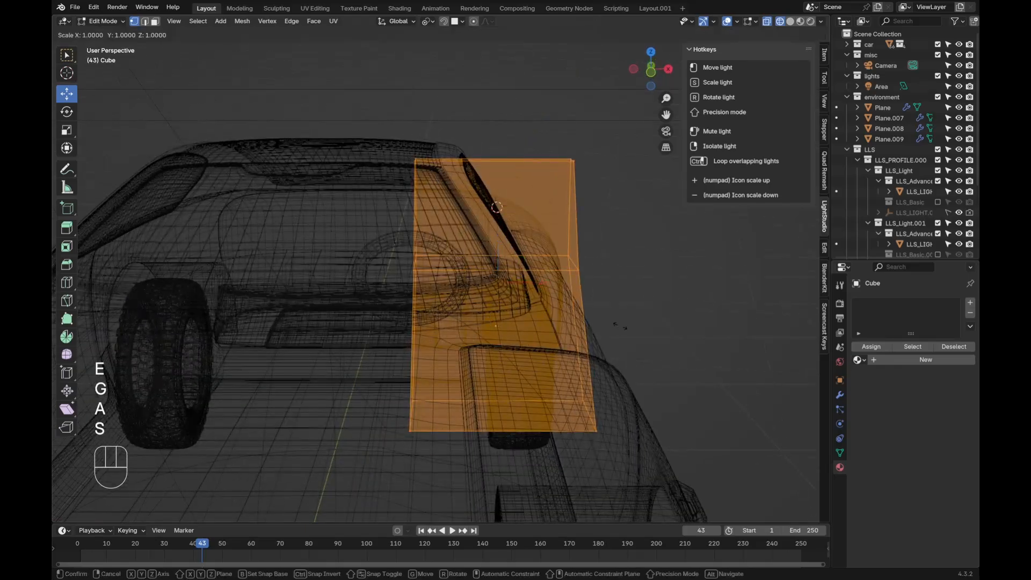
key("x")
left_click(613, 323)
key("g")
key("x")
left_click(527, 313)
Step: Taper the top of the seat along X, lower the mesh slightly along Z and return to Object Mode
key("a")
key("s")
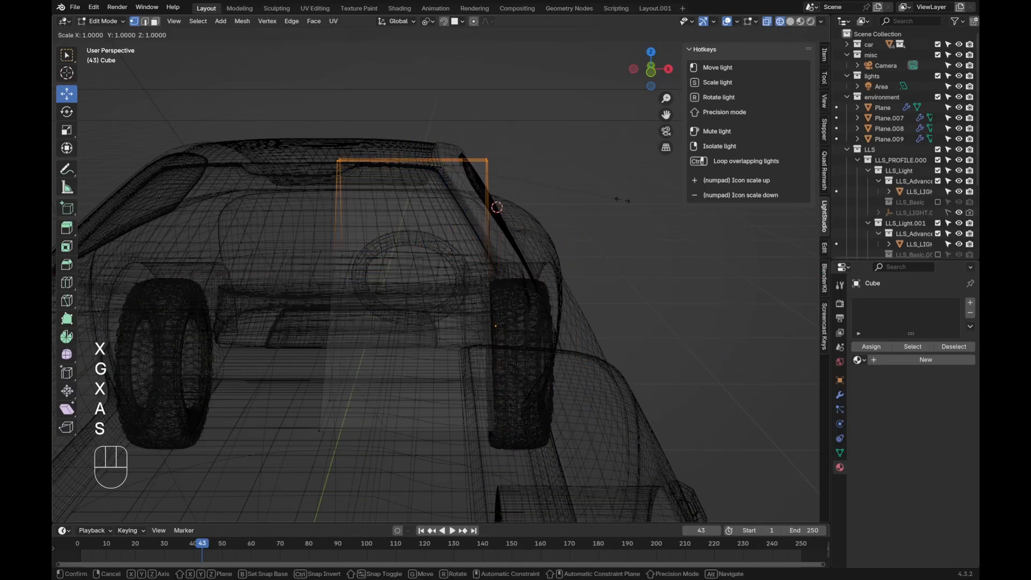
key("x")
left_click(490, 240)
key("a")
key("g")
key("z")
left_click(533, 271)
key("Tab")
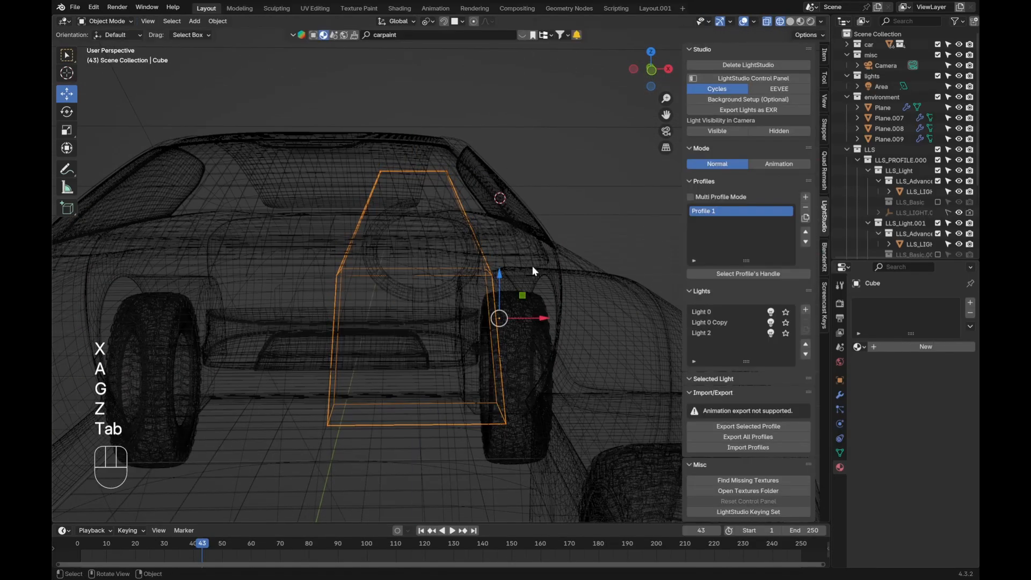
Step: Add a Mirror modifier on the X axis to the seat, using the car body as the mirror object
middle_click_drag(533, 266, 415, 268)
key("q")
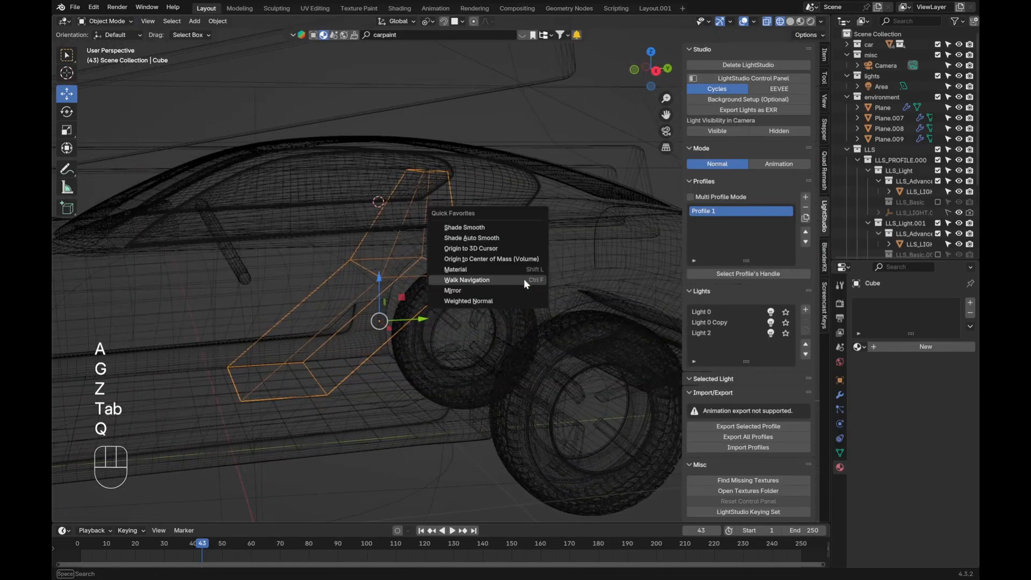
left_click(475, 290)
left_click(840, 395)
key("z")
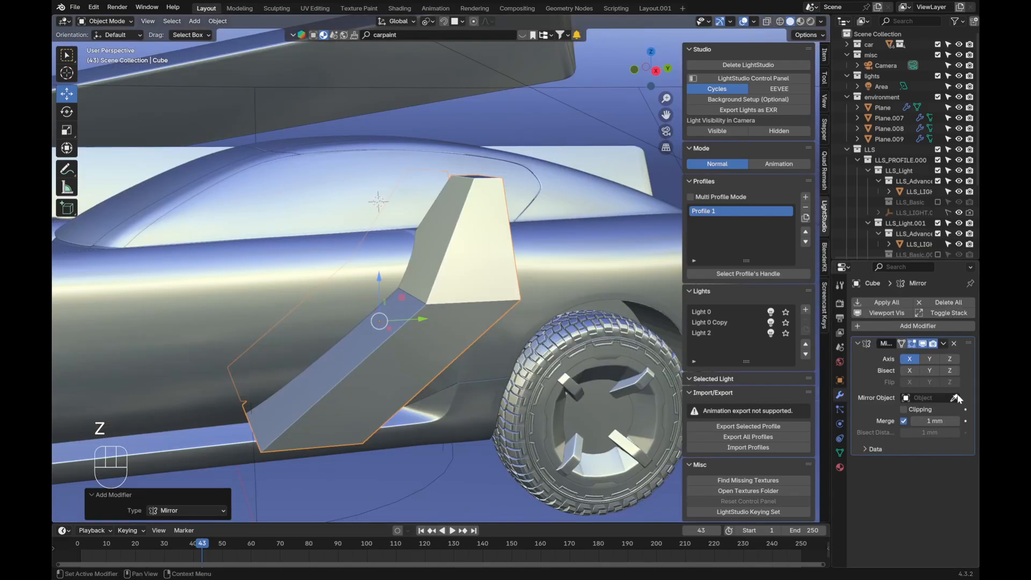
left_click(579, 248)
key("z")
middle_click_drag(578, 248, 555, 294)
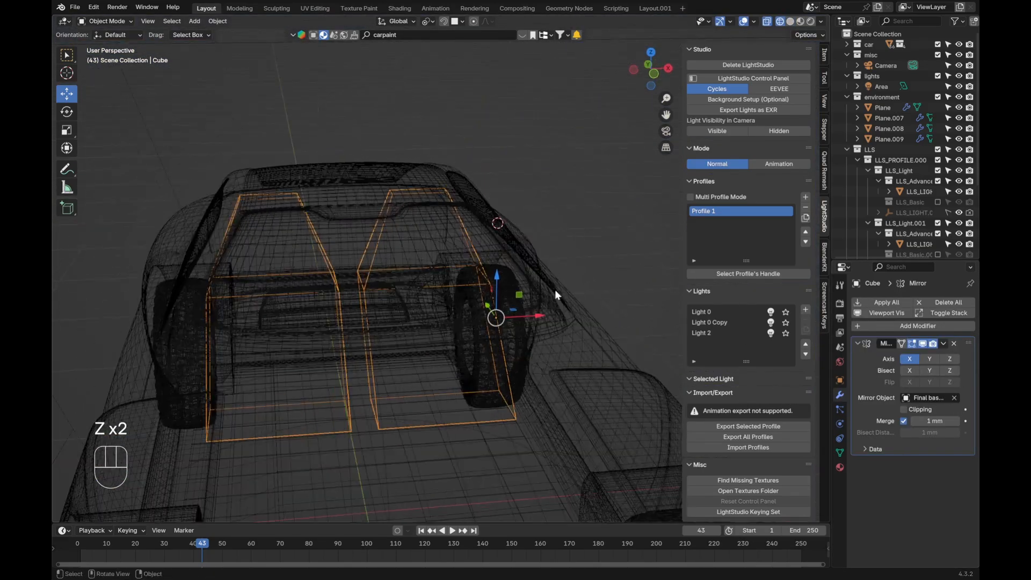
Step: Return to the rendered camera view and give the seats a new material with a near-black base color
key("KP_0")
key("z")
key("z")
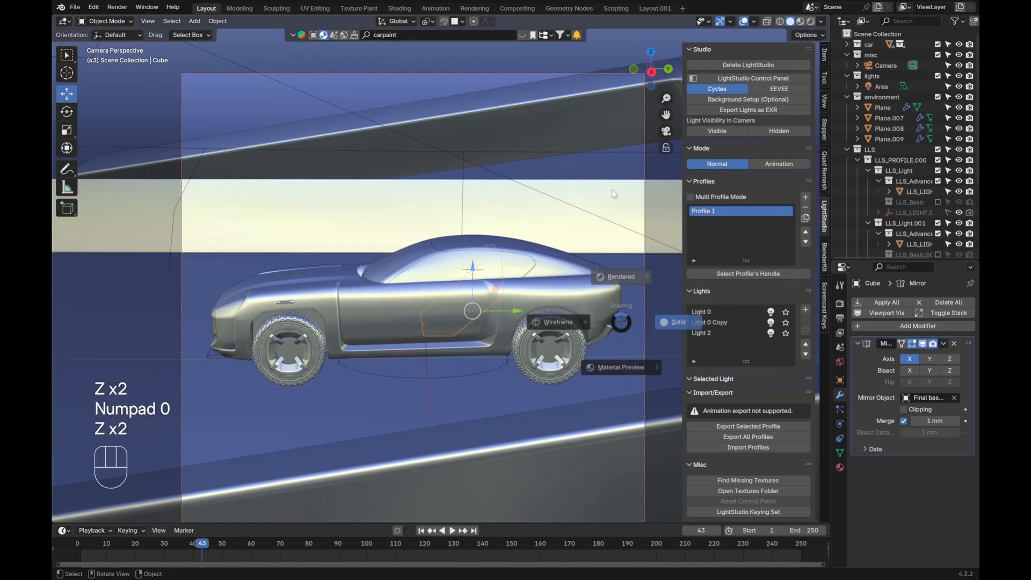
left_click(840, 467)
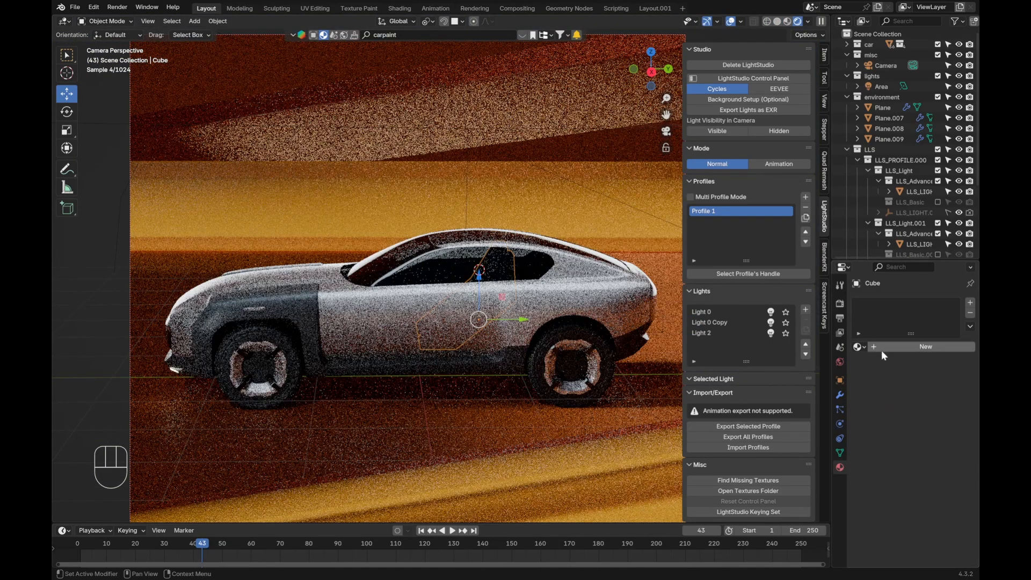
left_click(884, 345)
left_click(920, 507)
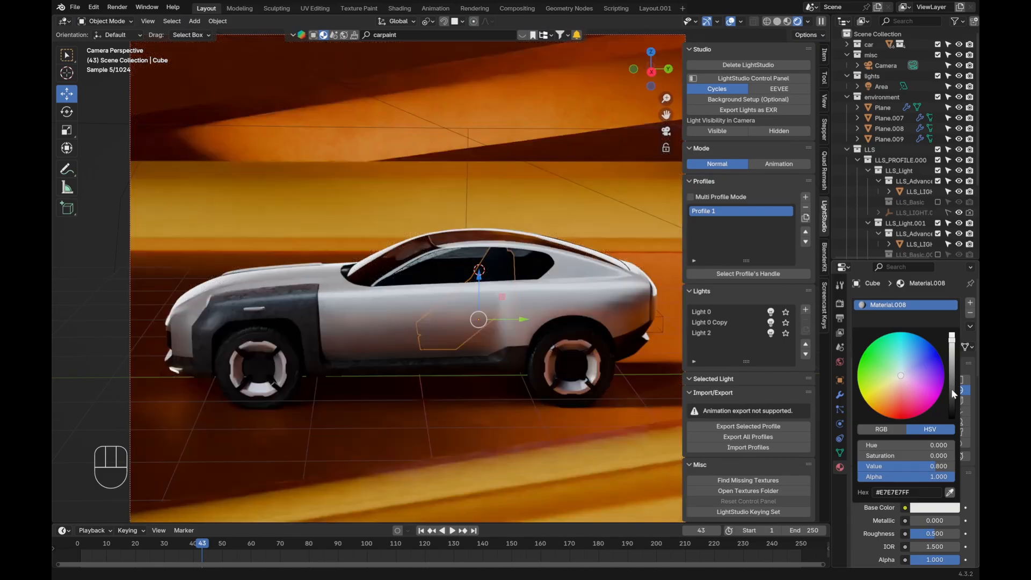
left_click_drag(951, 388, 952, 416)
Step: Check the dark seats up close through the side window, clear the selection and save the file
key("alt+a")
scroll(568, 266, "up", 4)
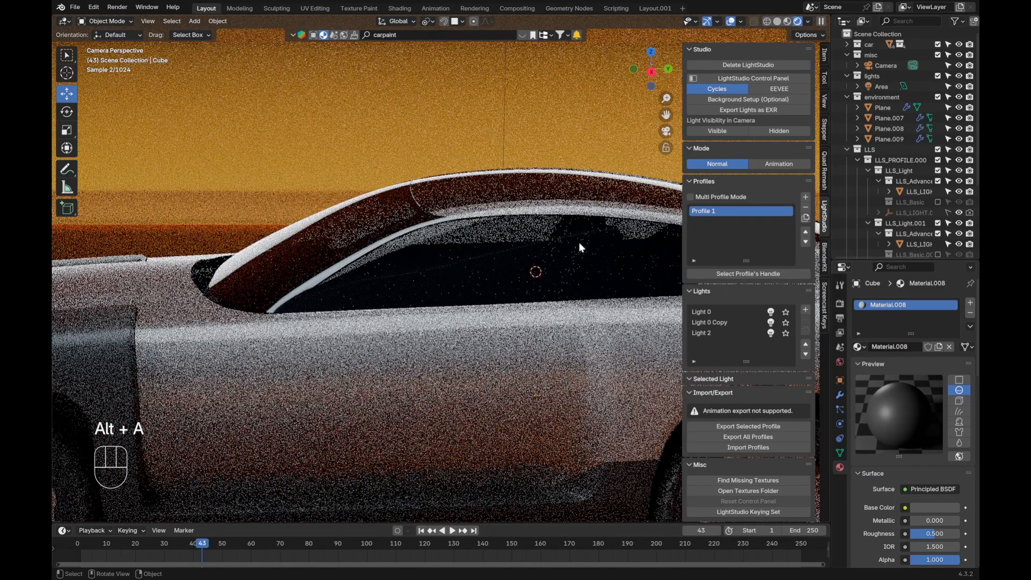
left_click(588, 266)
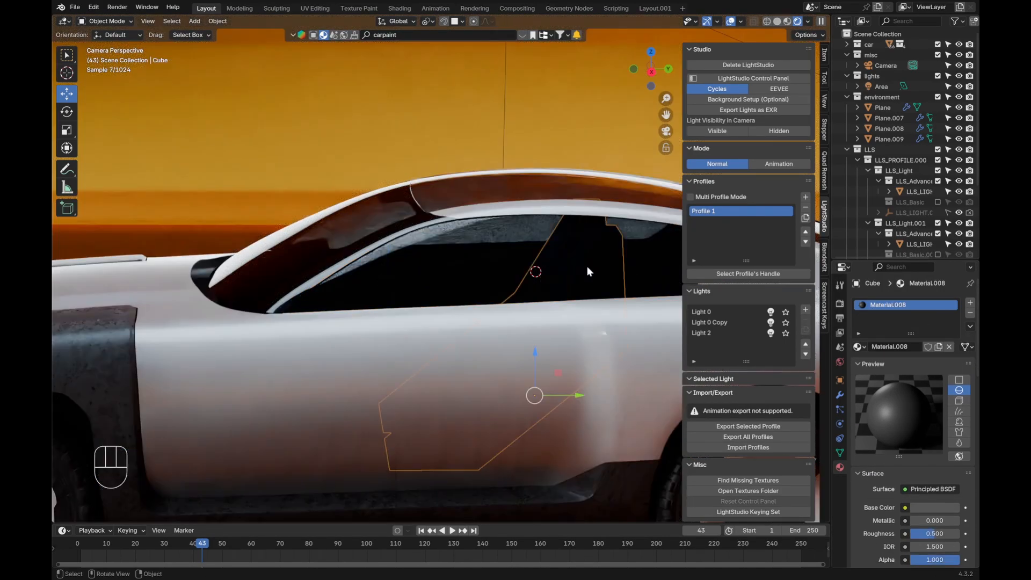
left_click(473, 193)
scroll(470, 202, "down", 5)
key("alt+a")
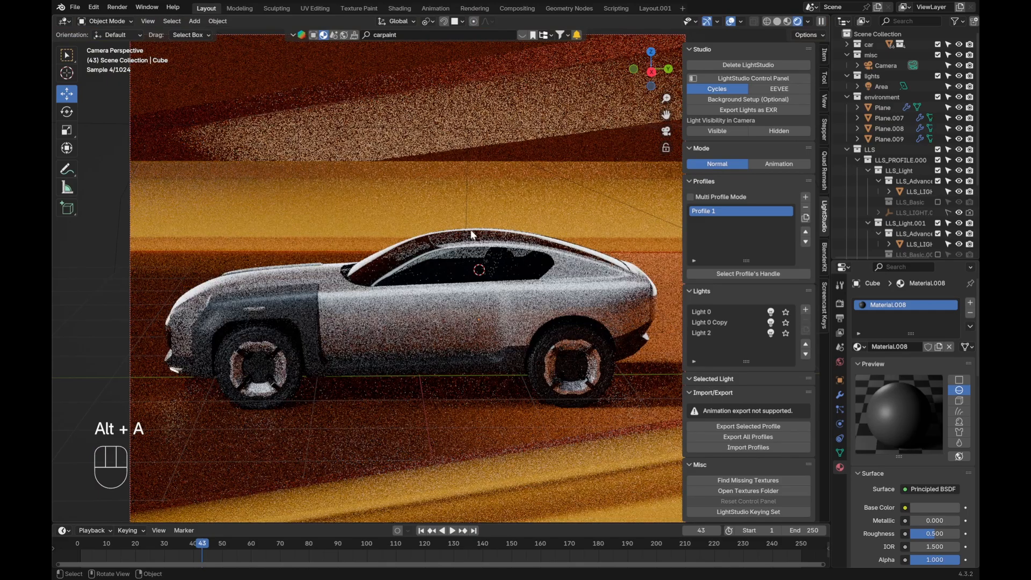
key("ctrl+s")
Step: Isolate the studio light Light 0 Copy and reposition it around the car until its reflection leaves the side window dark
scroll(478, 268, "down", 1)
middle_click_drag(485, 315, 485, 295, "shift")
left_click(786, 322)
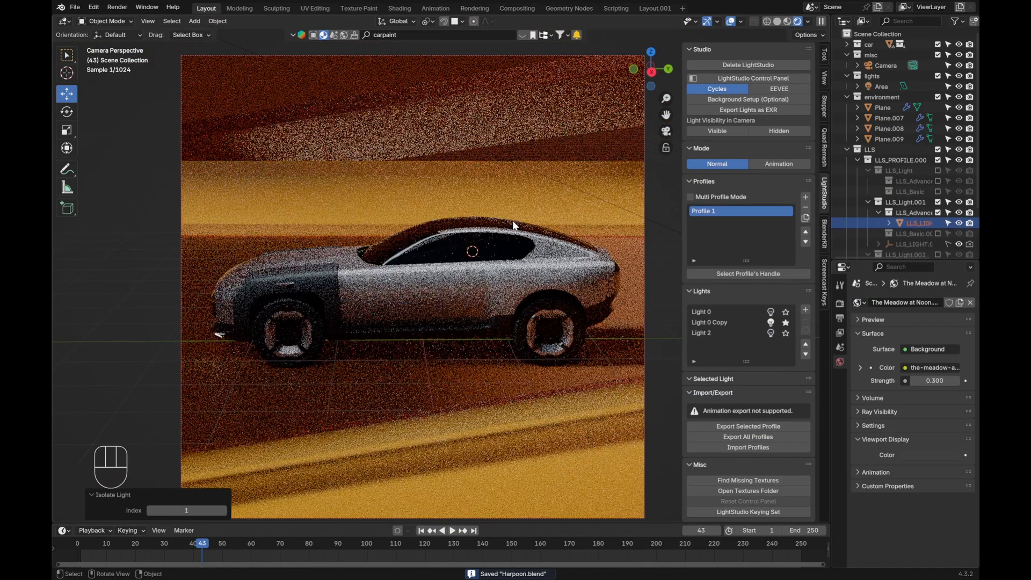
key("g")
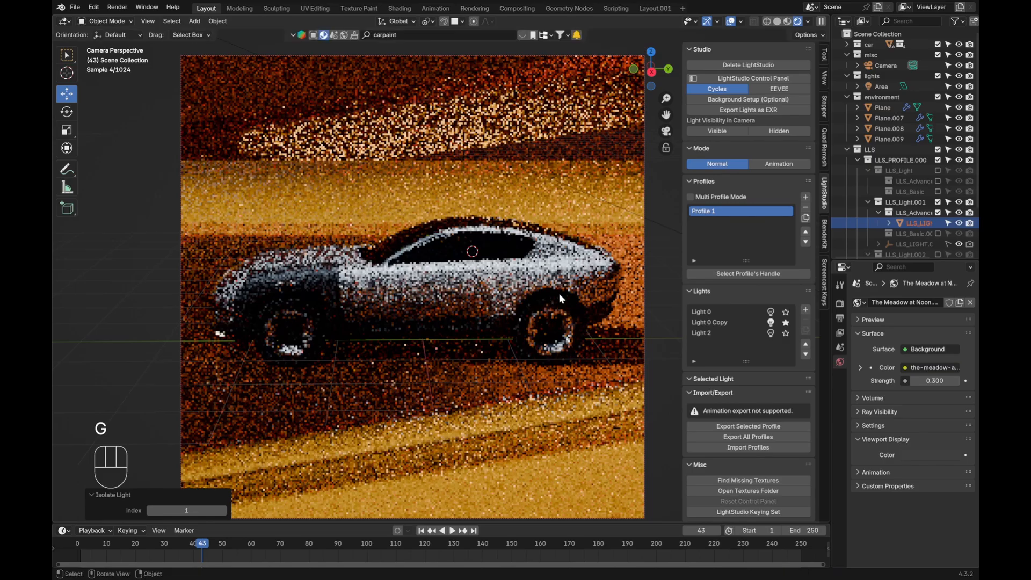
left_click(473, 249)
key("g")
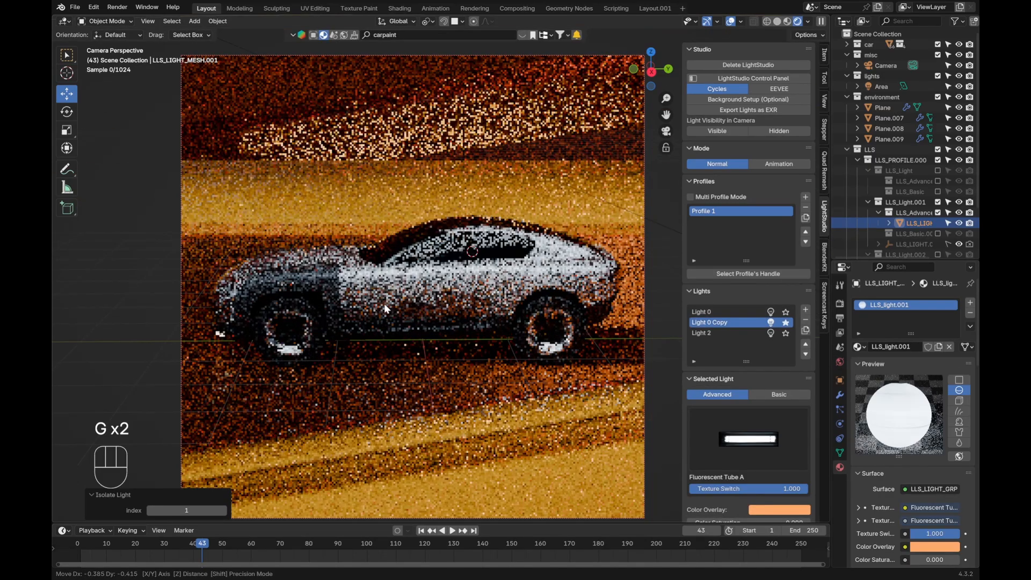
key("g")
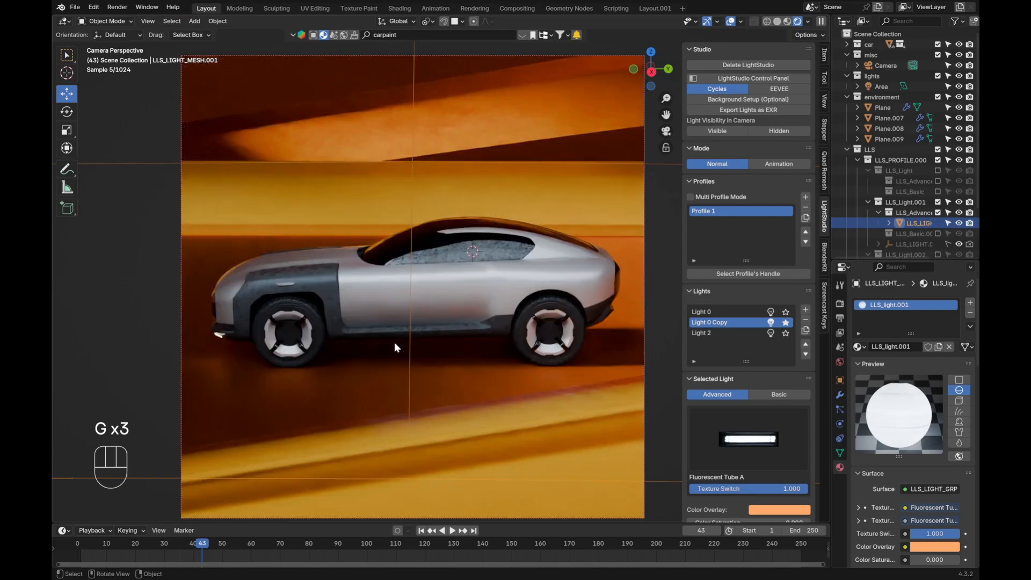
key("g")
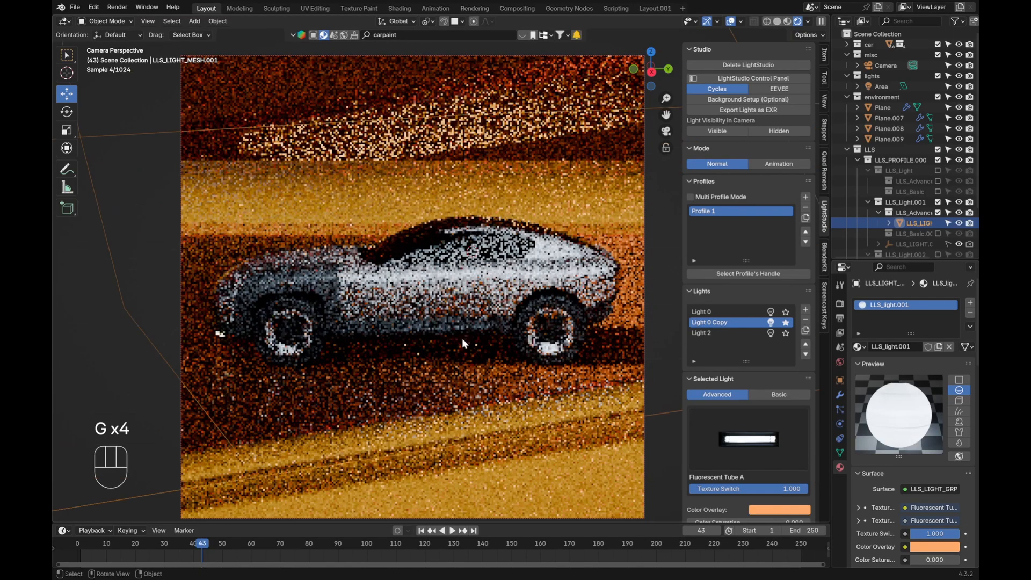
left_click(536, 363)
key("g")
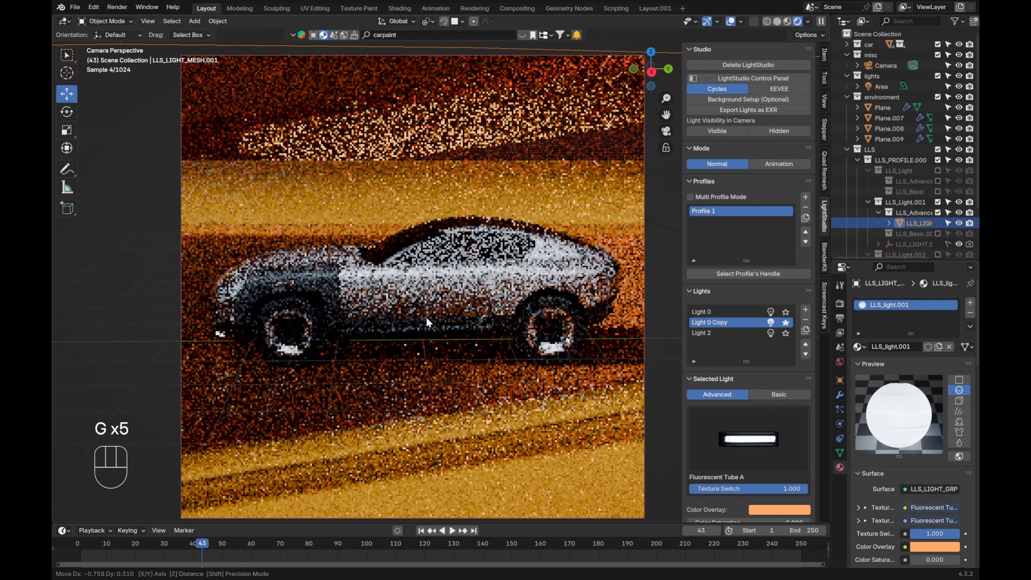
left_click(484, 340)
key("g")
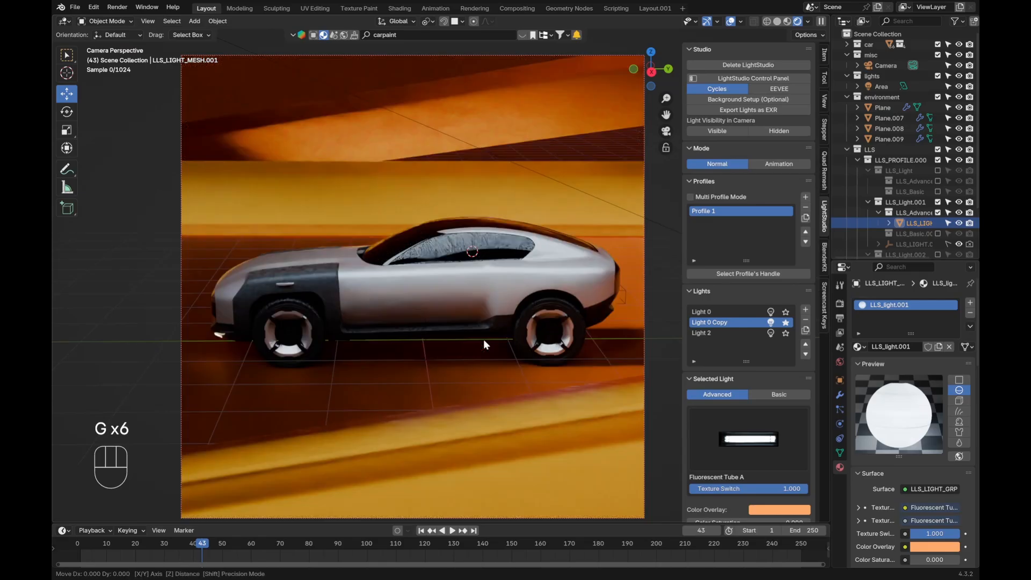
left_click(479, 303)
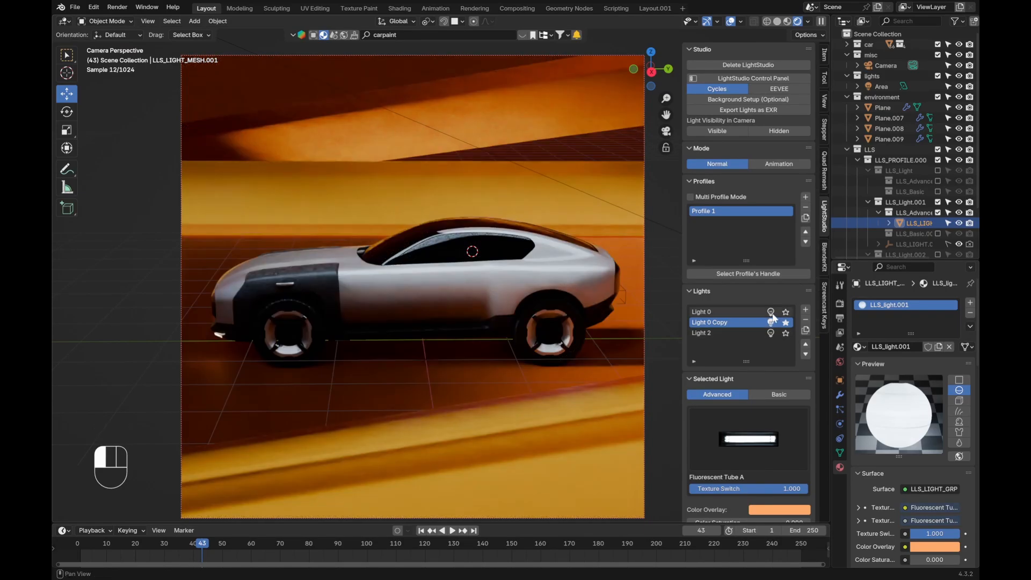
Step: Turn the studio lights Light 0 and Light 2 back on and clear the selection
left_click(771, 313)
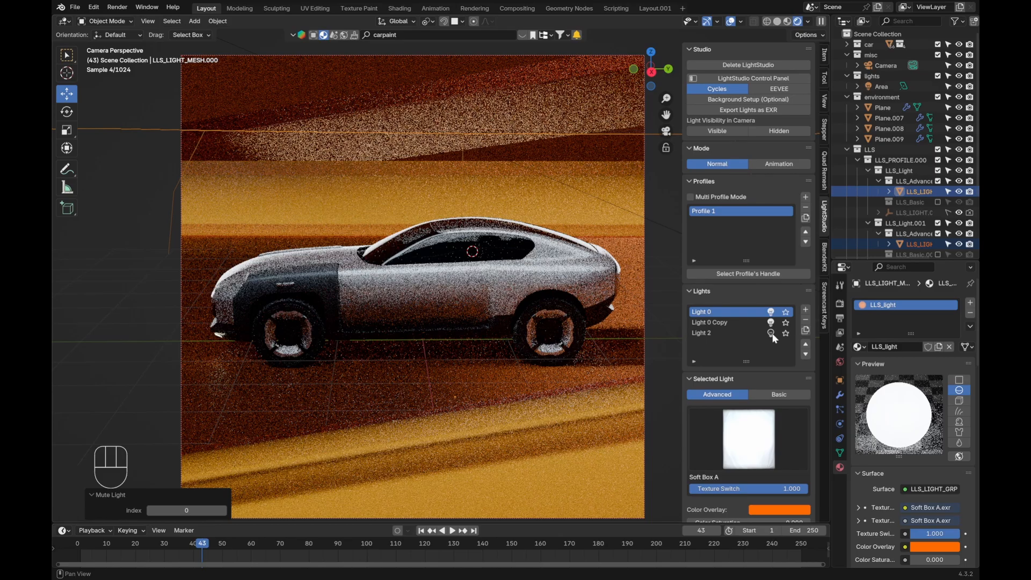
left_click(772, 333)
key("alt+a")
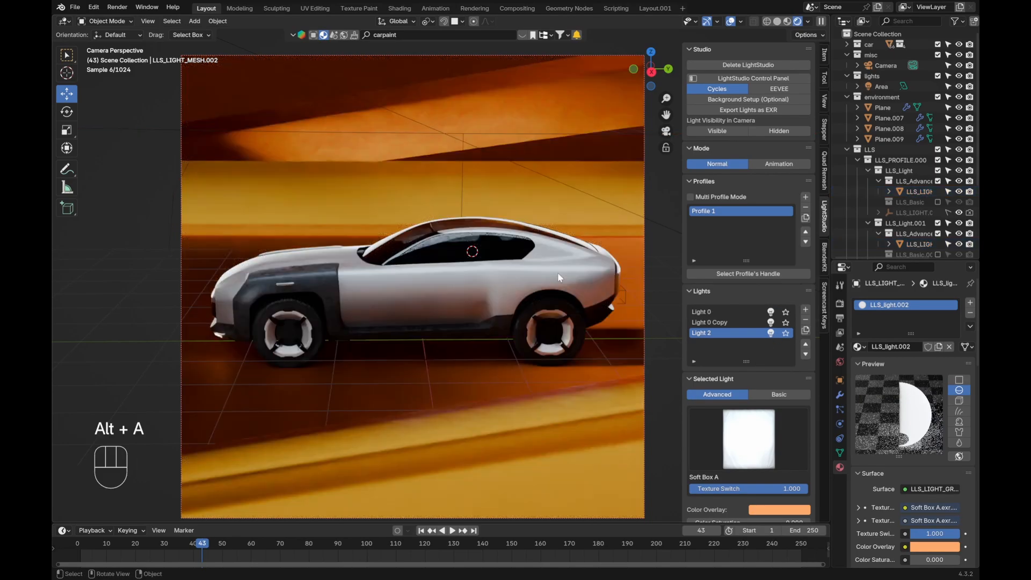
Step: Try a roughness of 0.000 on the ground plane's orange material in the camera view
middle_click_drag(467, 277, 430, 292)
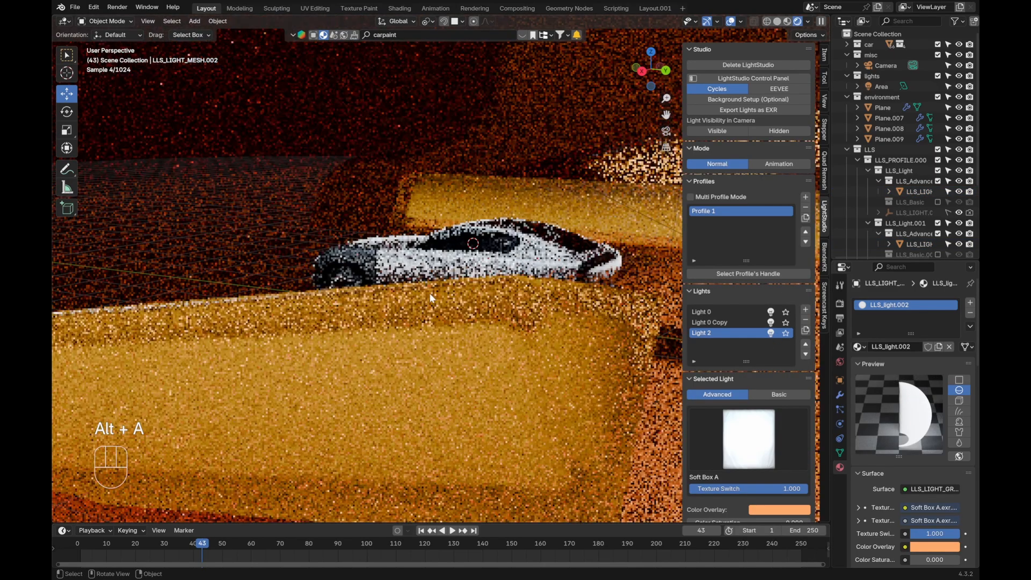
middle_click_drag(366, 311, 366, 320)
left_click(365, 321)
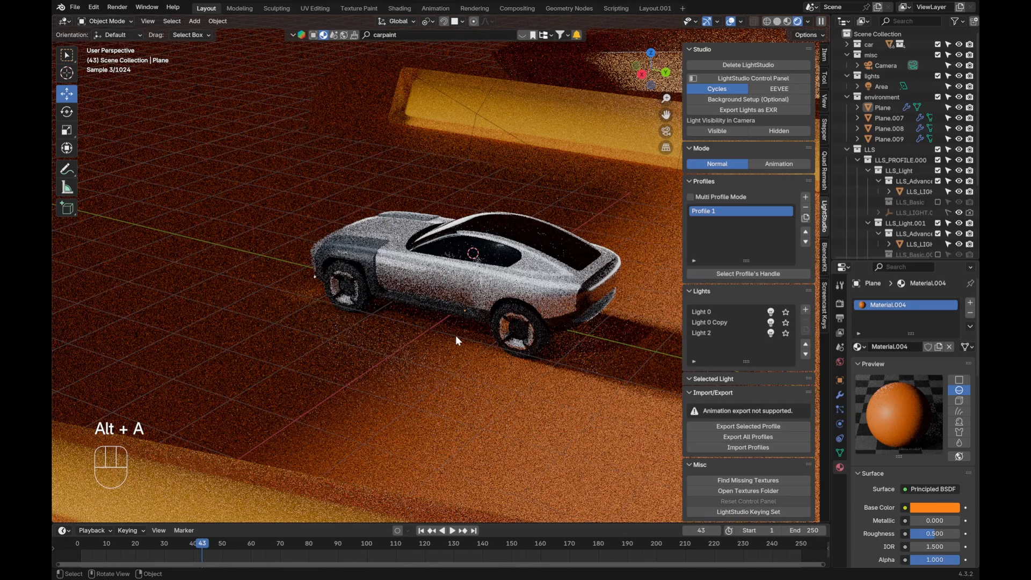
key("KP_0")
left_click_drag(935, 534, 909, 533)
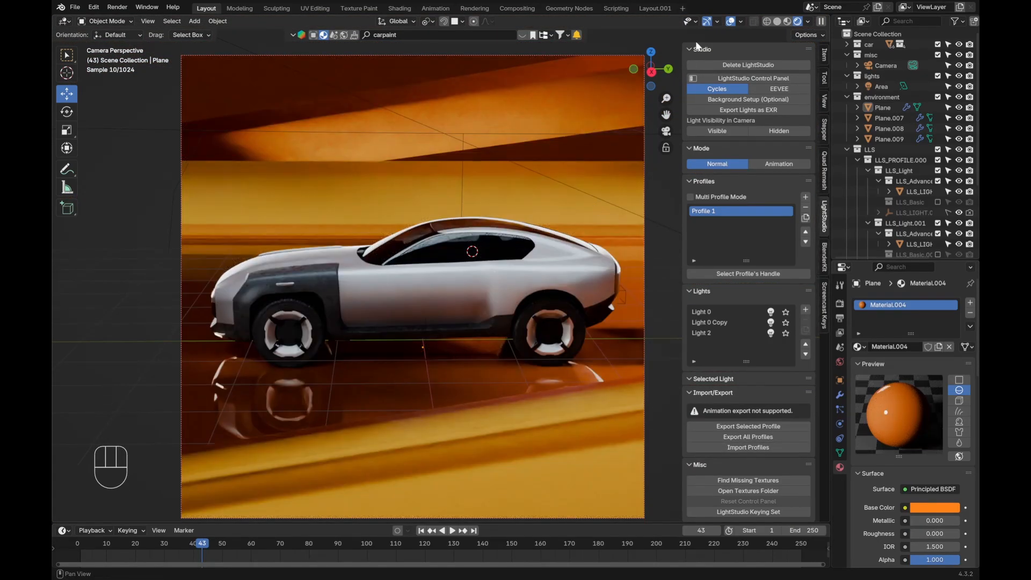
Step: Hide the viewport overlays and raise the ground material's roughness to get rid of the mirror-like reflection
middle_click_drag(479, 315, 480, 286, "shift")
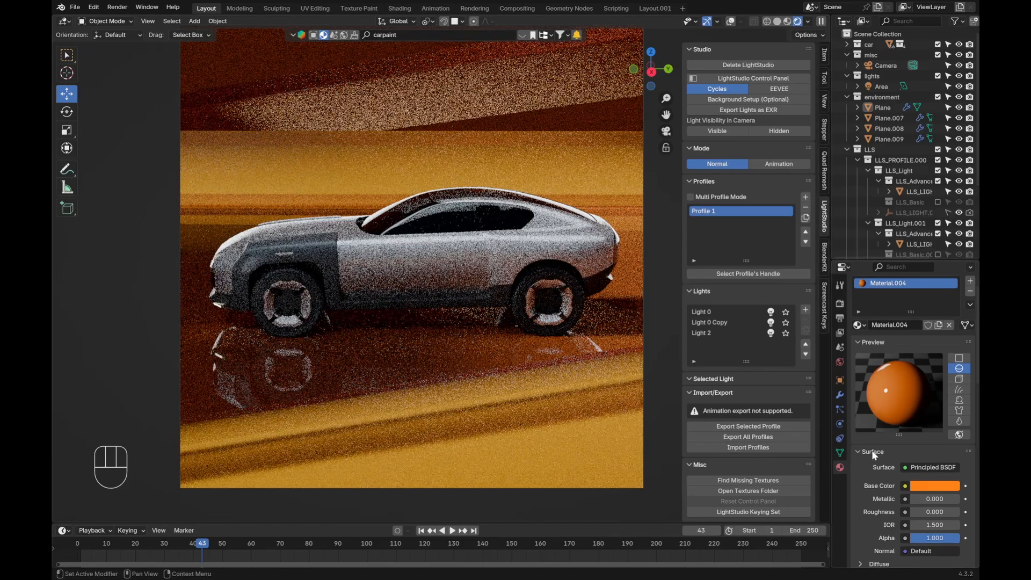
scroll(886, 456, "down", 3)
mouse_move(934, 469)
left_mouse_down()
mouse_move(960, 456)
mouse_move(911, 461)
mouse_move(935, 468)
left_mouse_up()
scroll(495, 355, "down", 2)
Step: Inspect the materials of the background panels and the car body, save the file and clear the selection
left_click(487, 139)
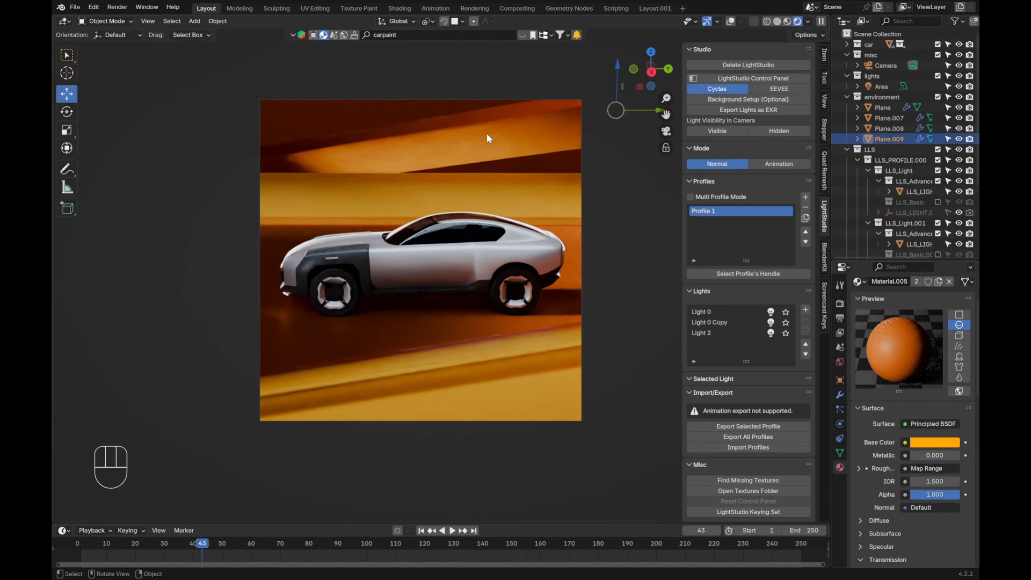
key("alt+a")
middle_click_drag(428, 192, 436, 247)
left_click(491, 186)
key("alt+a")
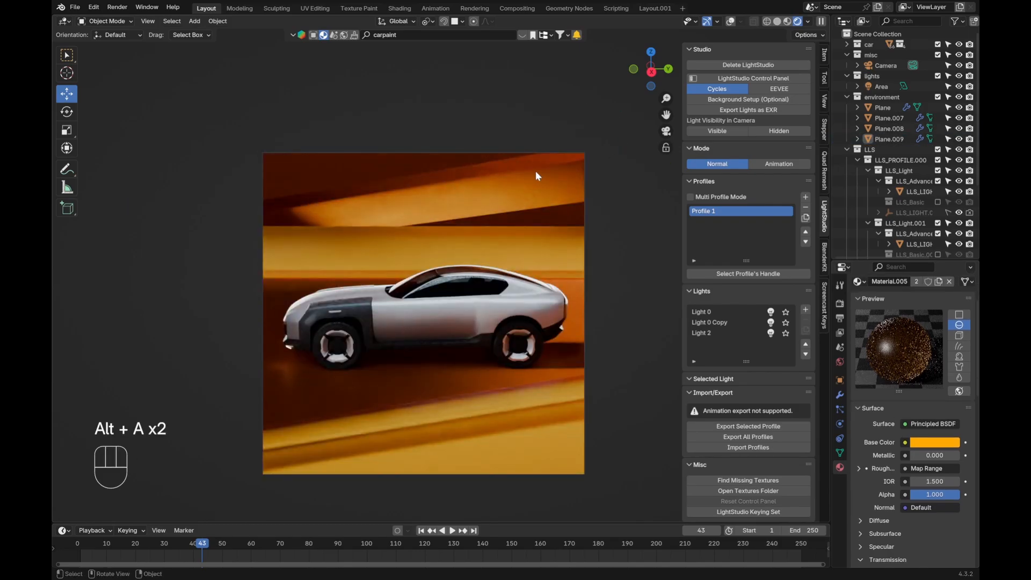
left_click(423, 313)
key("alt+a")
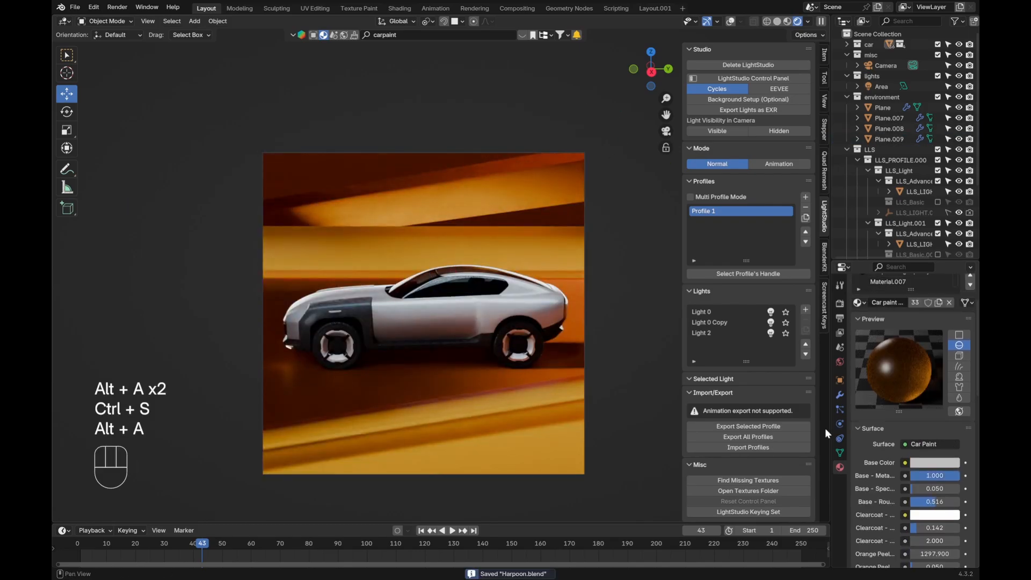
Step: Try red and light grey base colors on the car paint, finishing with a near-black base color
left_click(920, 465)
left_click(944, 334)
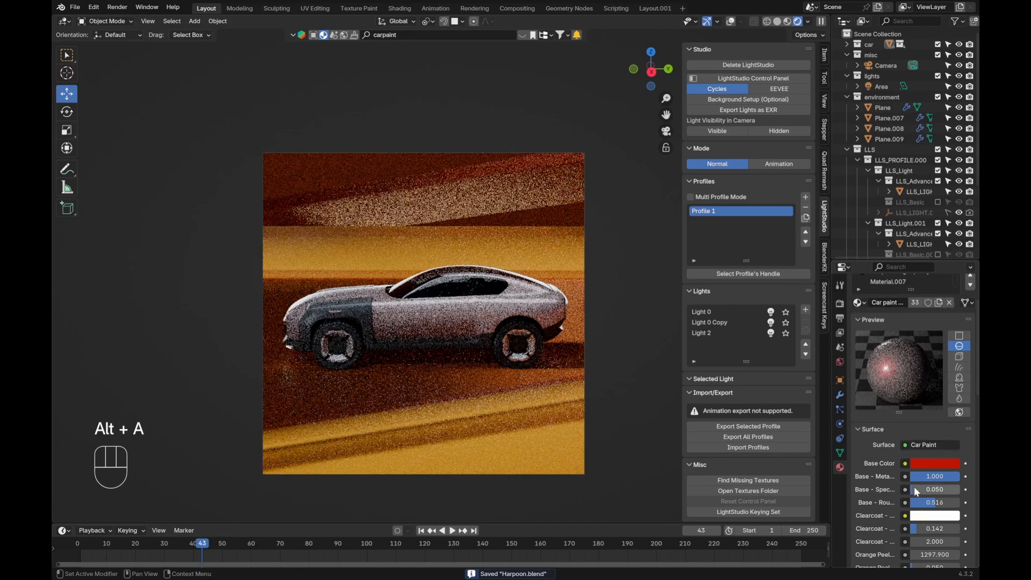
left_click(932, 467)
left_click(898, 332)
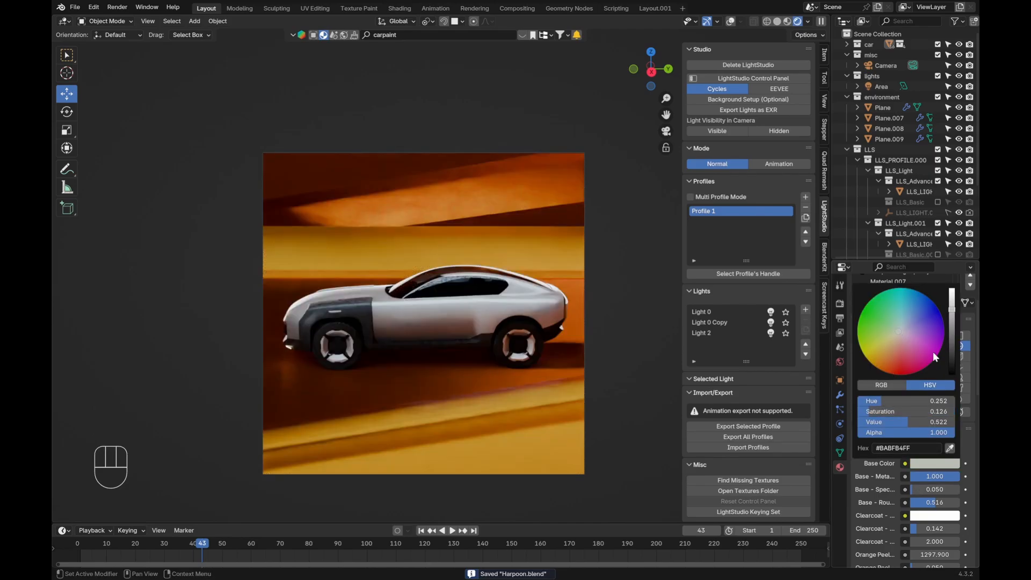
left_click(951, 363)
Step: Try a saturated yellow flakes color at full brightness on the car paint
scroll(917, 465, "down", 5)
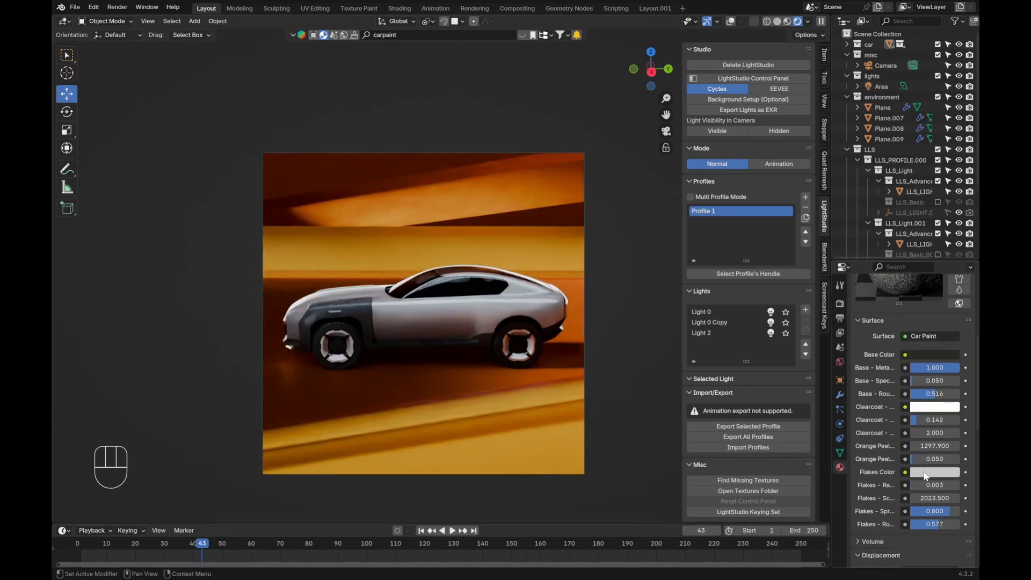
left_click(925, 472)
left_click_drag(900, 357, 868, 369)
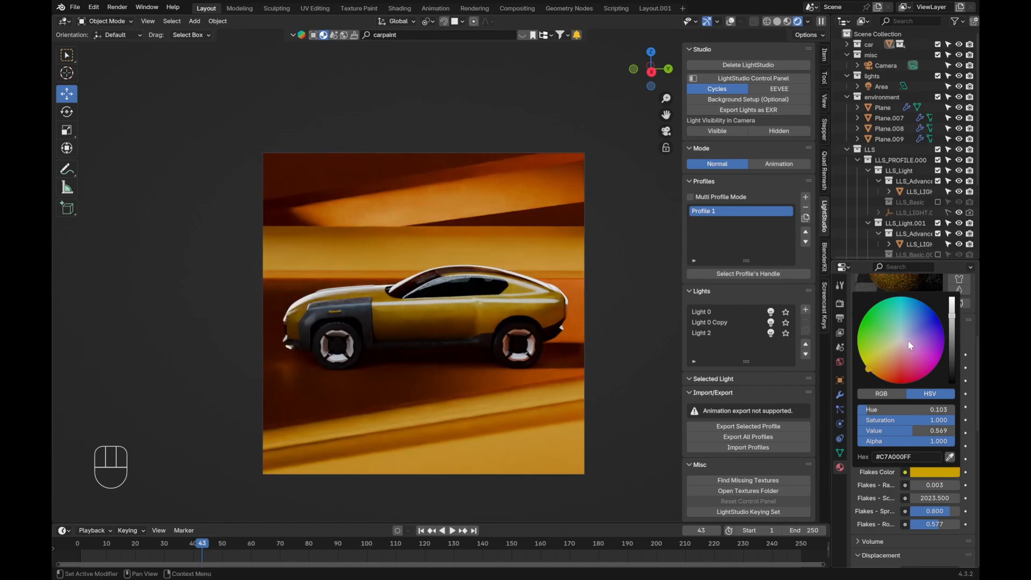
left_click_drag(954, 315, 954, 299)
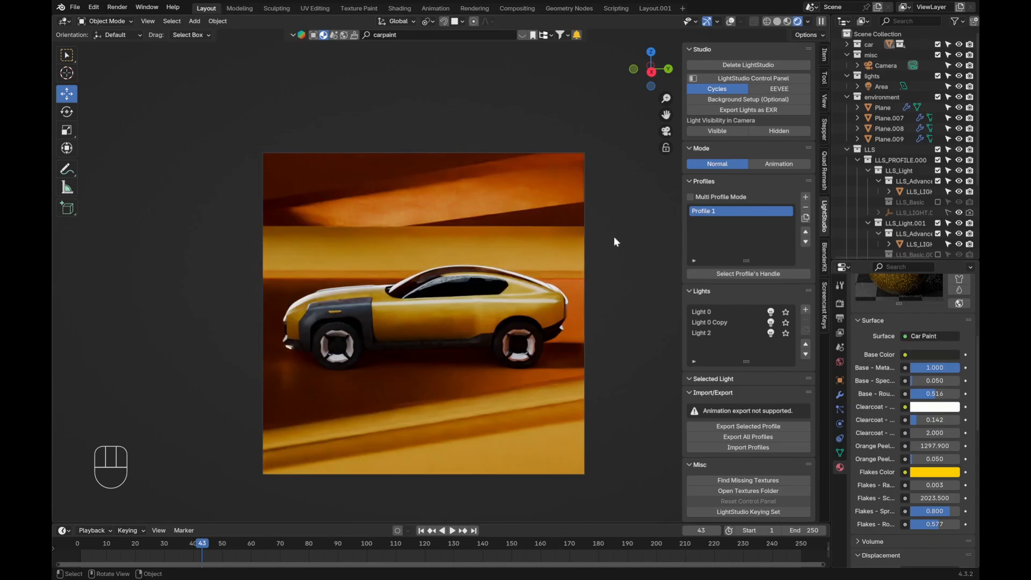
Step: Change the car paint's flakes color to a neutral light grey and save the file
left_click_drag(926, 369, 893, 339)
left_click(919, 472)
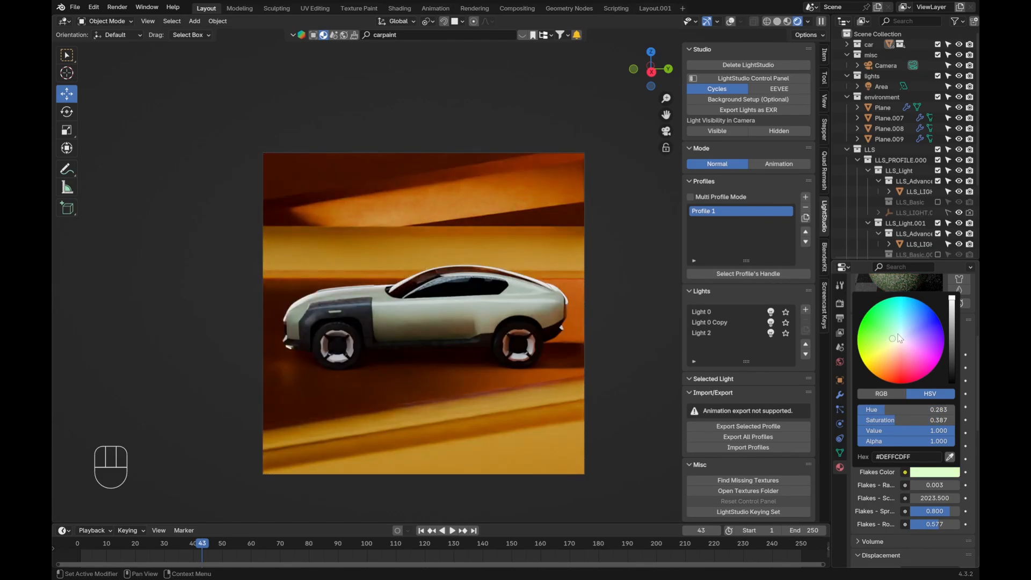
left_click_drag(903, 337, 939, 333)
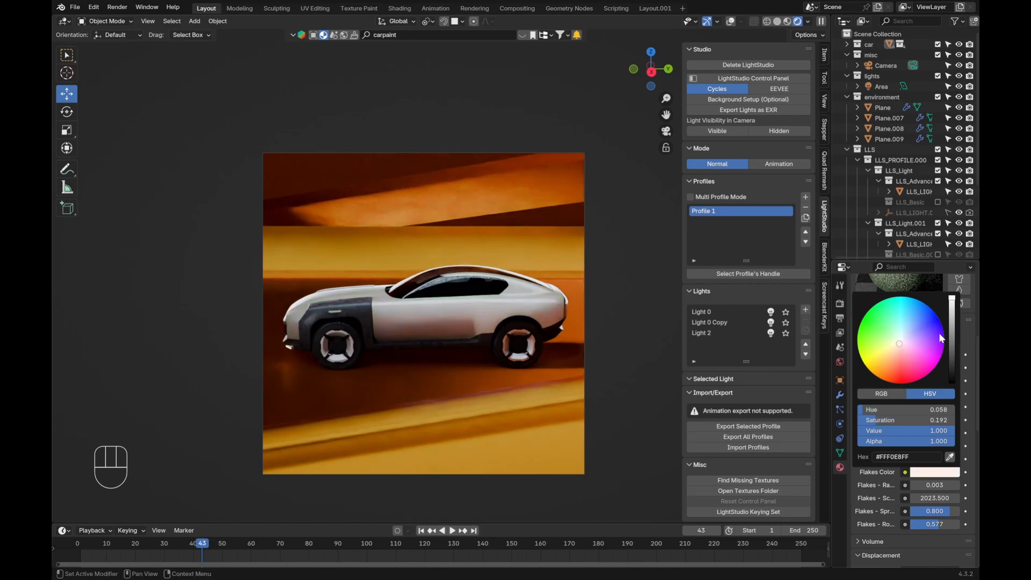
scroll(939, 333, "down", 10)
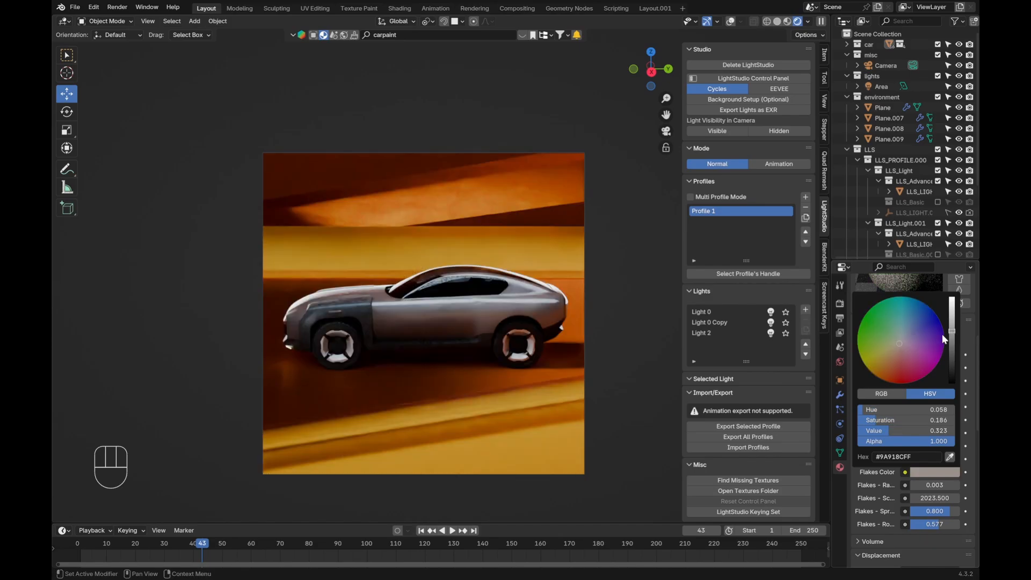
left_click(900, 339)
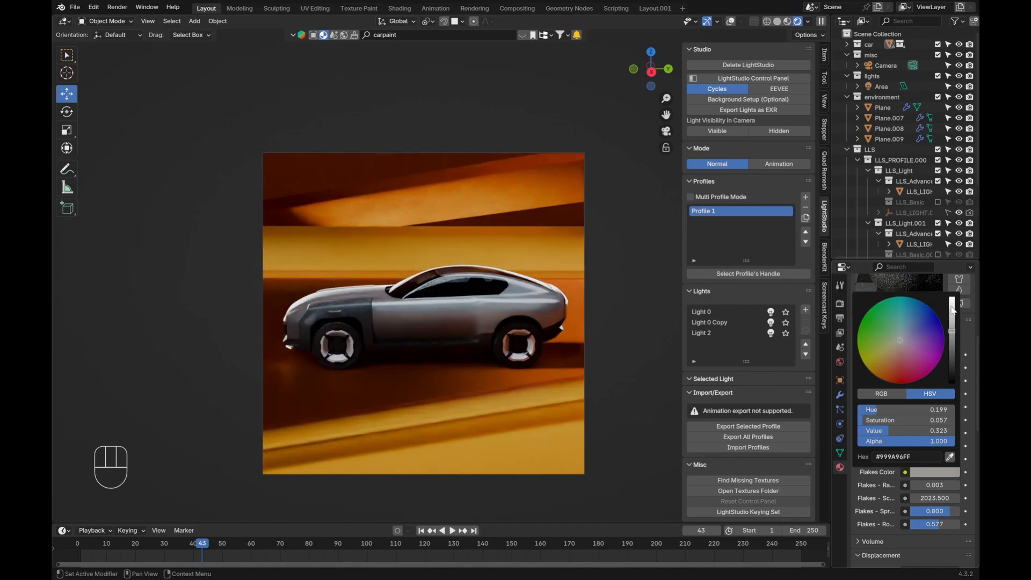
middle_click_drag(491, 282, 626, 268)
key("ctrl+s")
Step: Duplicate the upright yellow panel, move the copy along X to behind the car and about 6408 mm along Y
left_click(614, 317)
key("shift+d")
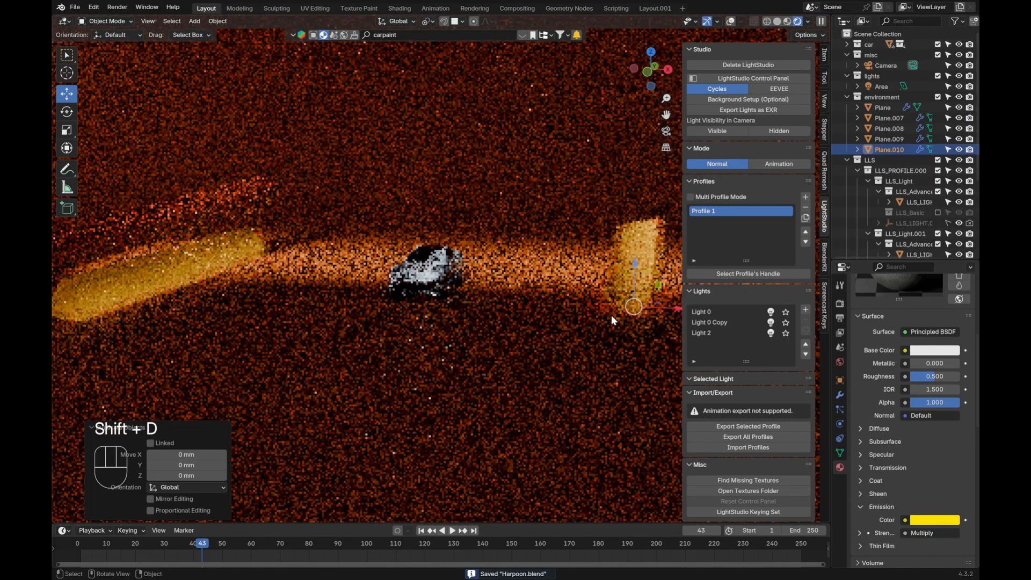
key("g")
key("x")
left_click(389, 310)
key("g")
key("y")
left_click(450, 285)
middle_click_drag(450, 284, 488, 323)
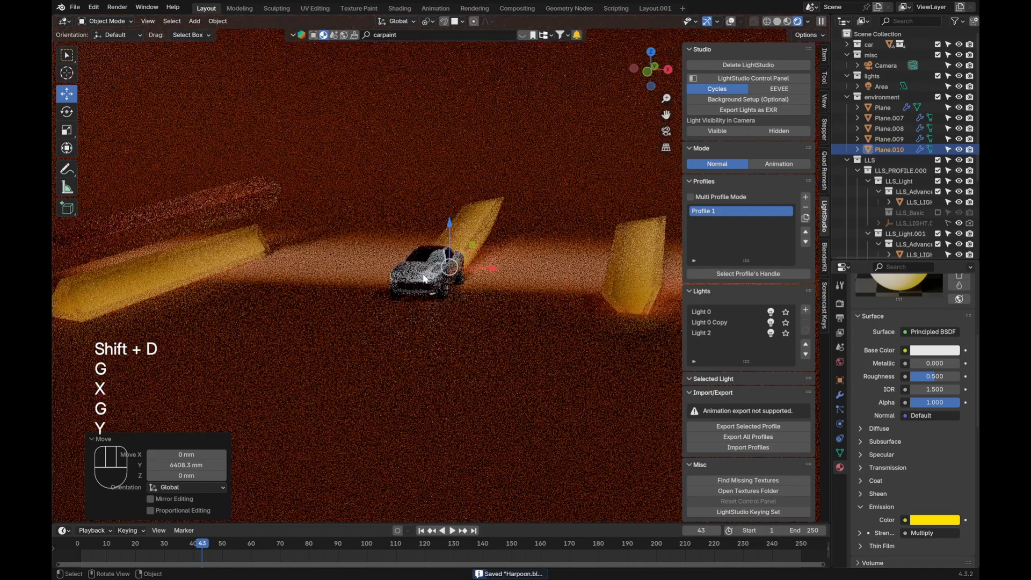
Step: In the camera view, rotate the copied panel about 105° around Z and 35.6° around Y
key("KP_0")
scroll(489, 323, "down", 1)
key("r")
key("z")
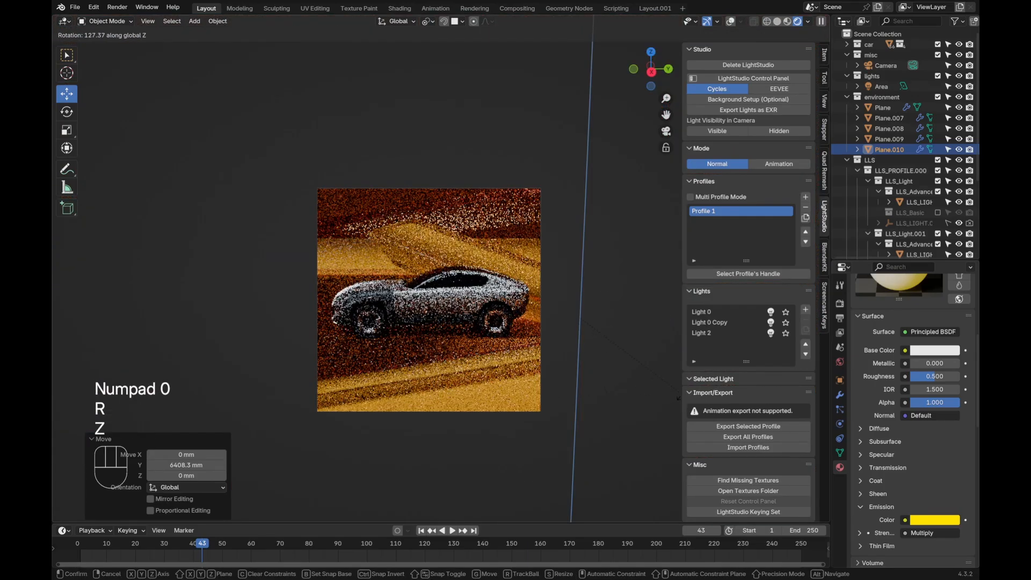
left_click(678, 398)
key("r")
key("y")
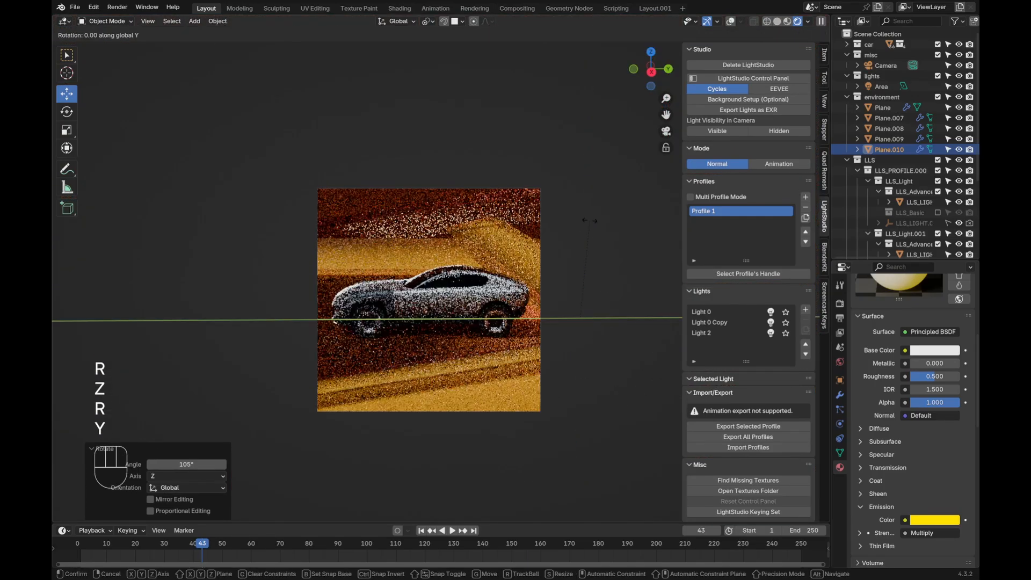
left_click(652, 232)
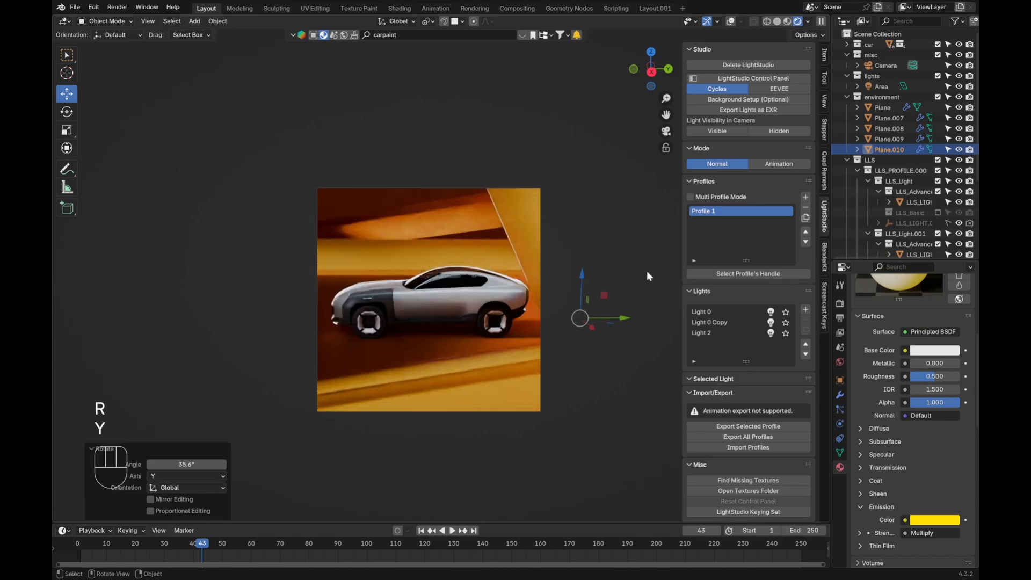
Step: Shift the copied panel about 736 mm along Y, tilt it around X, adjust its Y position again and clear the selection
key("g")
key("y")
left_click(665, 267)
key("r")
key("x")
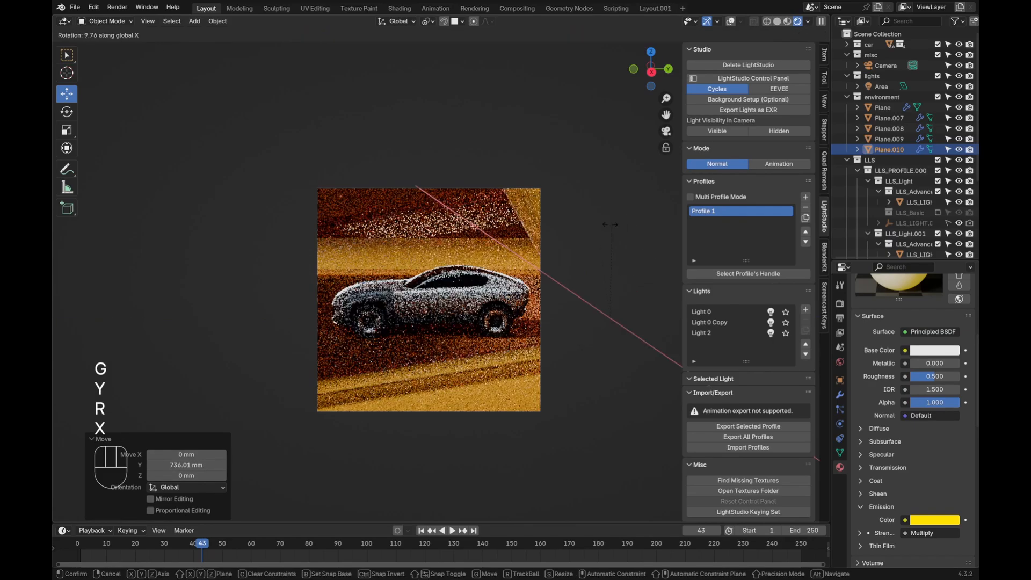
left_click(592, 233)
key("g")
key("y")
left_click(653, 224)
key("alt+a")
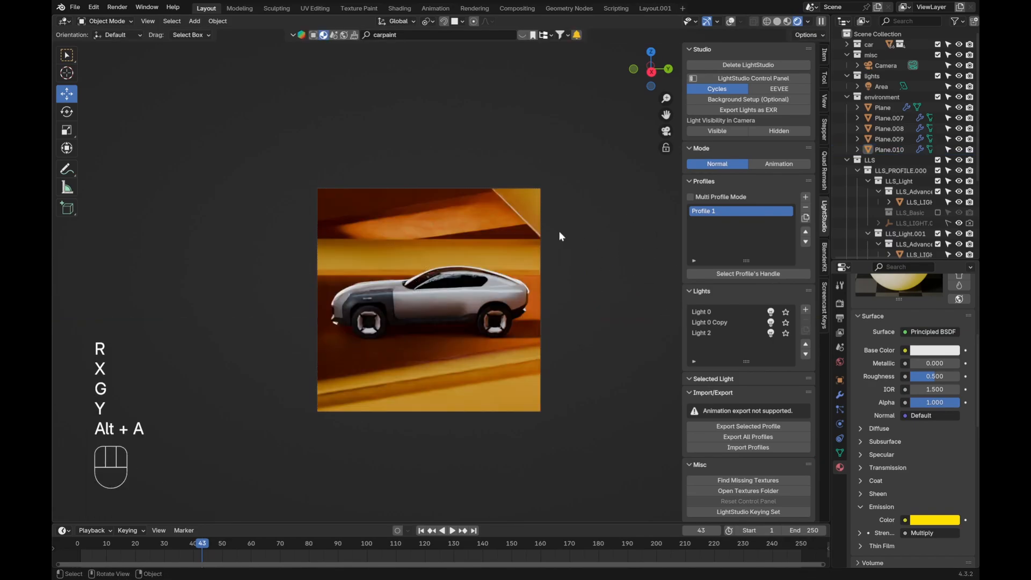
Step: Create a linked duplicate of the new background panel and move it about -10067 mm along Y
middle_click_drag(550, 321, 517, 346, "shift")
key("alt+d")
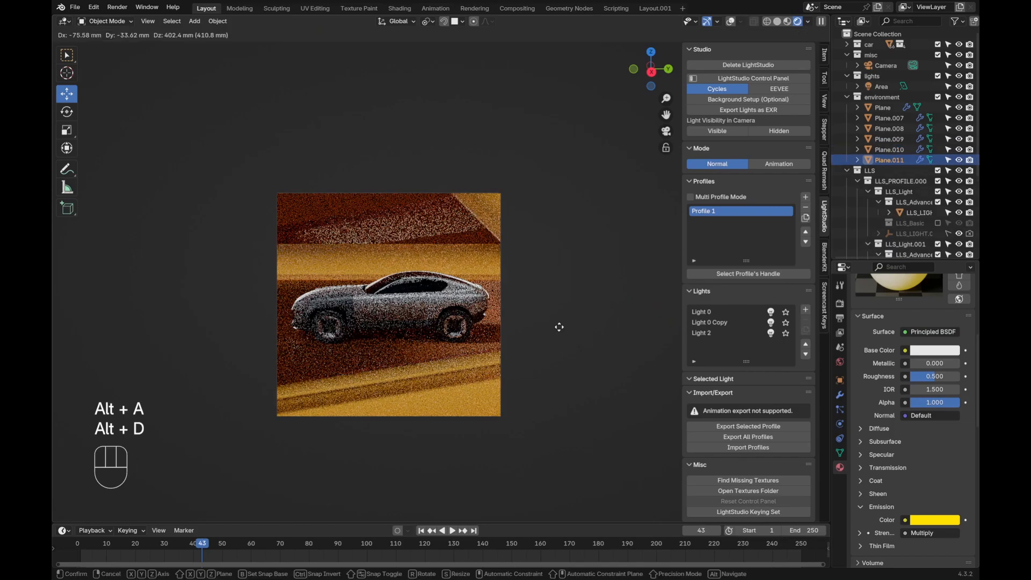
right_click(559, 327)
key("g")
key("y")
left_click(159, 353)
middle_click_drag(274, 318, 340, 316, "shift")
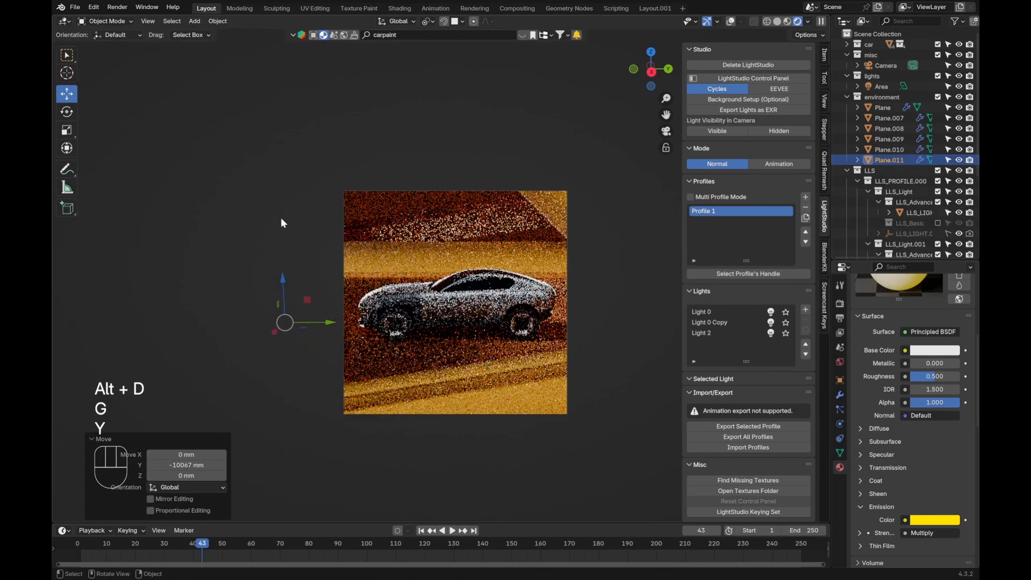
Step: Rotate the linked panel copy about -58.8° around X and push it about -18155 mm along X
key("r")
key("x")
left_click(401, 302)
key("g")
key("x")
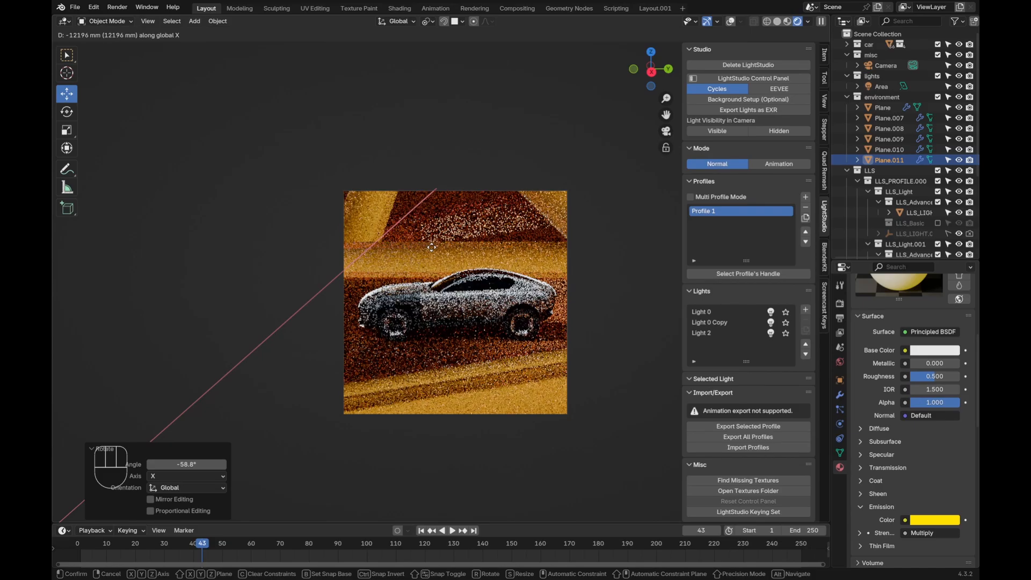
left_click(474, 242)
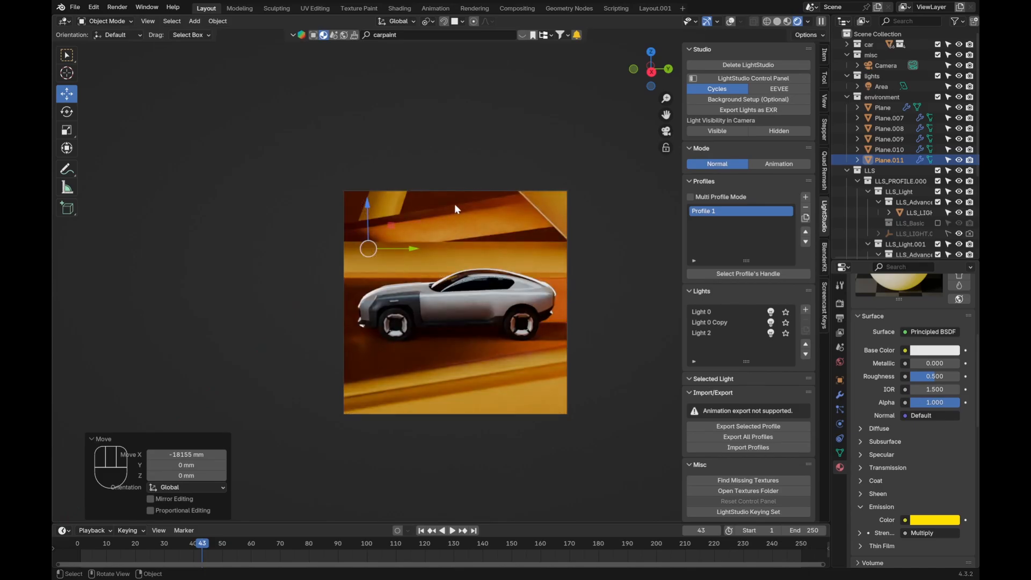
Step: Rotate the linked panel -34° around X, shift it about -765 mm along Y and rotate it 6.17° around Z
key("r")
key("x")
left_click(524, 260)
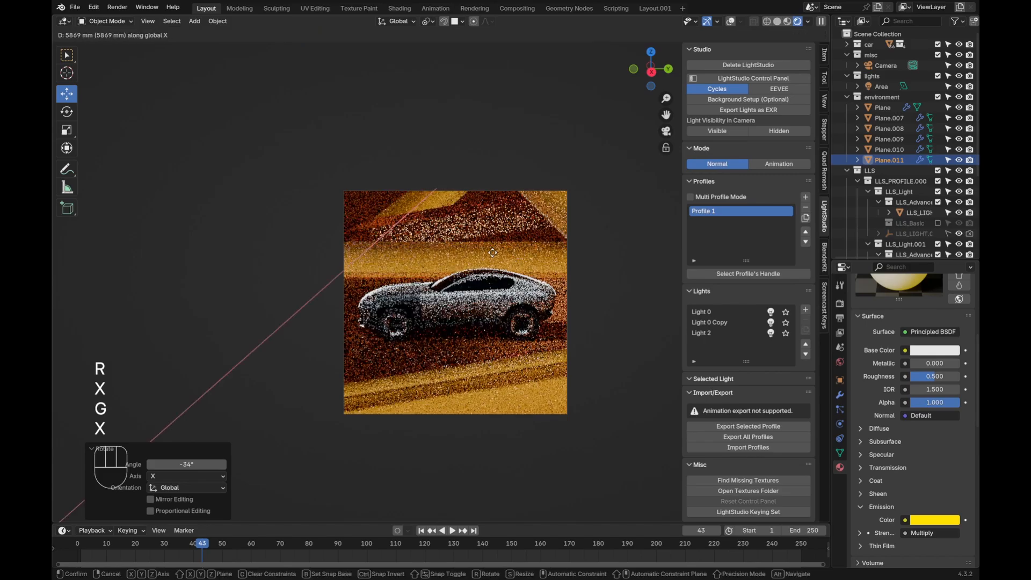
key("y")
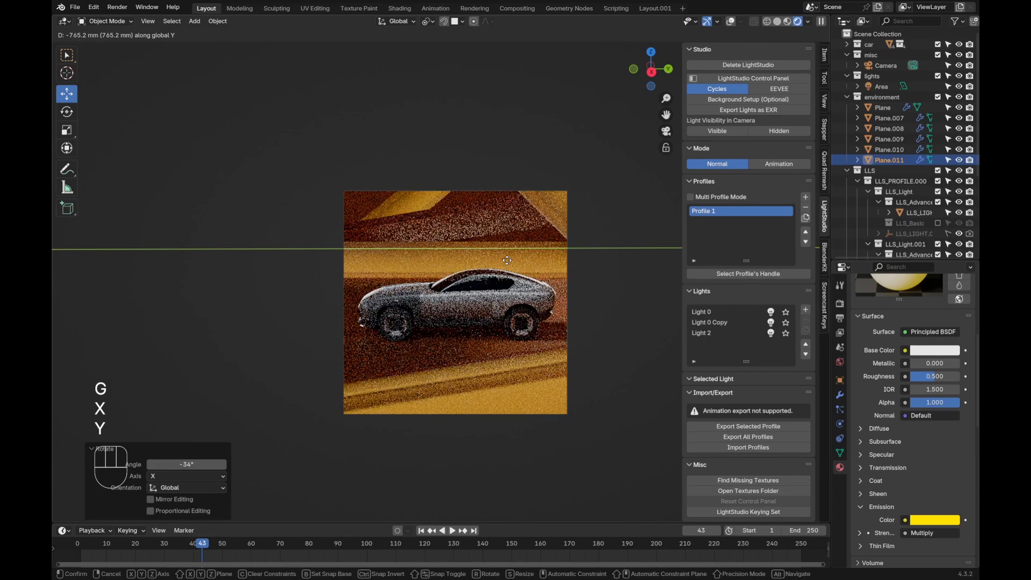
left_click(507, 260)
key("r")
key("z")
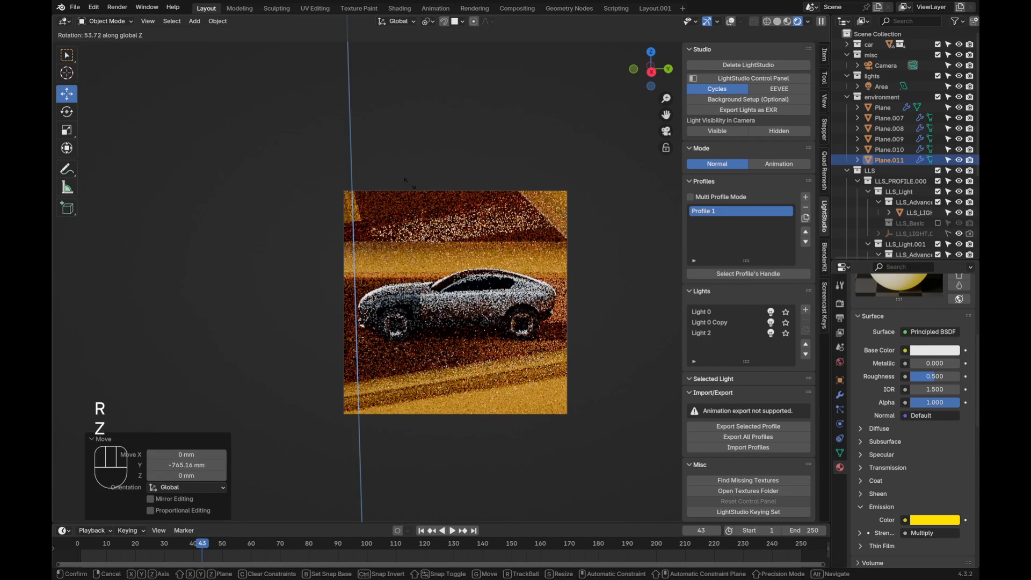
left_click(450, 254)
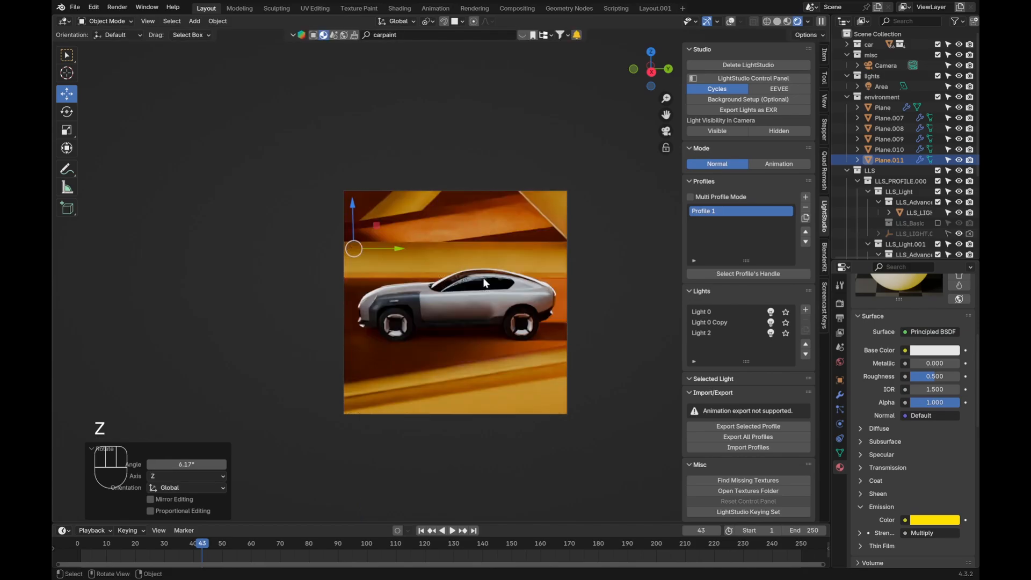
Step: Try further Y shifts of about -1157 mm and 3822 mm with Z rotations to fit the linked panel behind the car's front
key("g")
key("y")
left_click(413, 269)
key("r")
key("z")
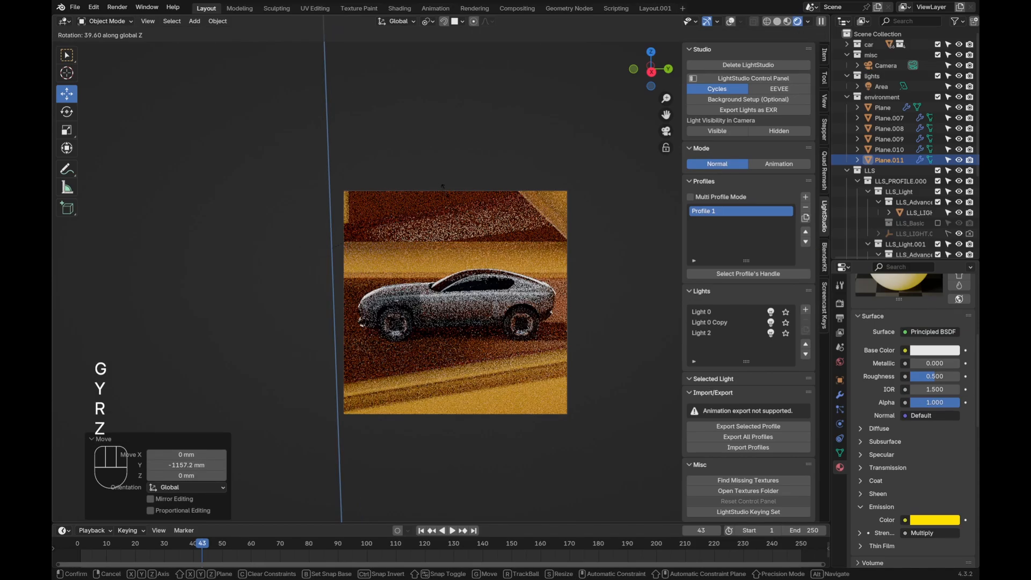
left_click(445, 190)
key("g")
key("y")
left_click(463, 187)
key("r")
key("z")
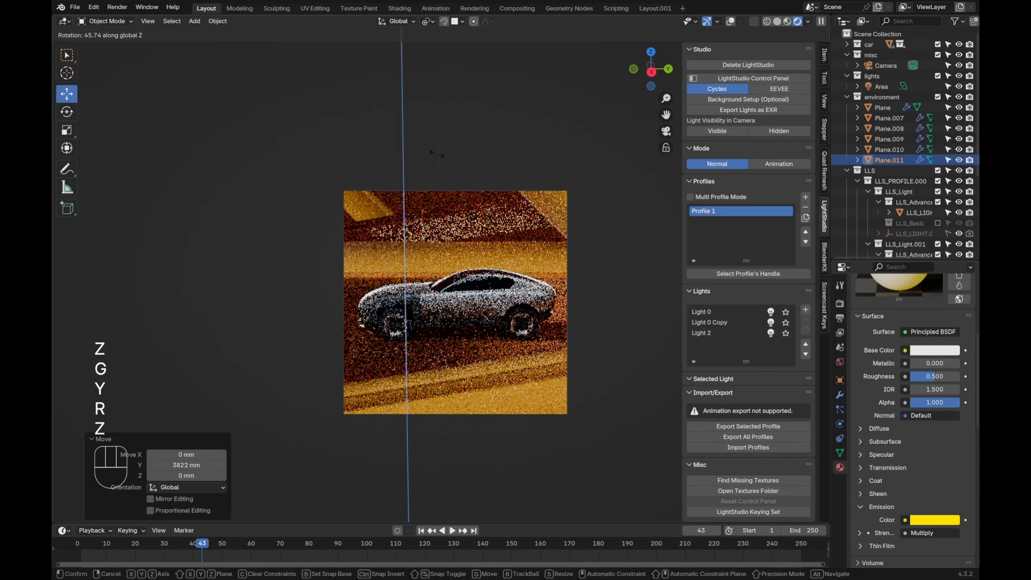
left_click(429, 151)
Step: Clear the selection and delete the linked panel copy behind the car's front
key("alt+a")
scroll(459, 212, "up", 3)
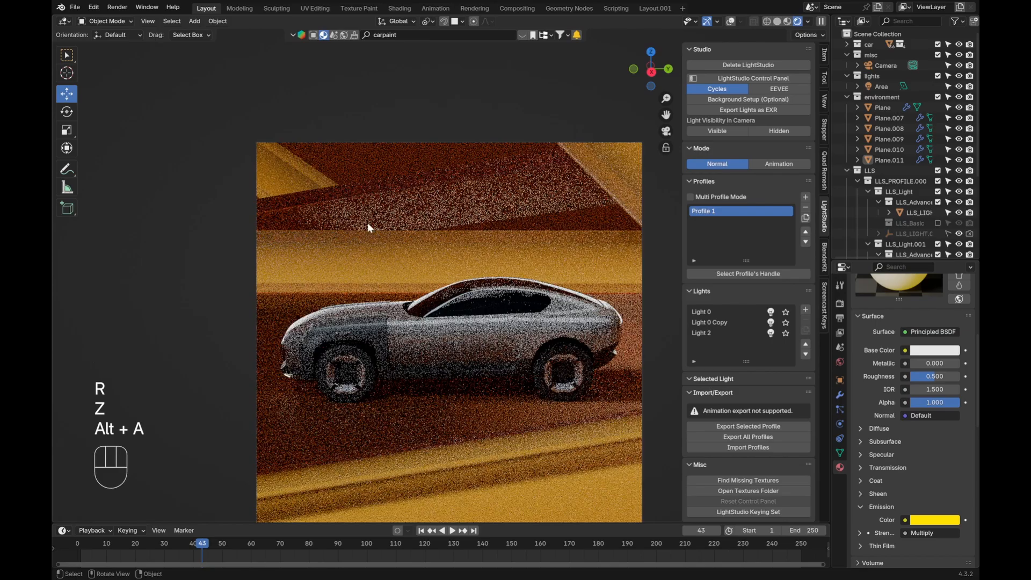
key("x")
left_click(377, 236)
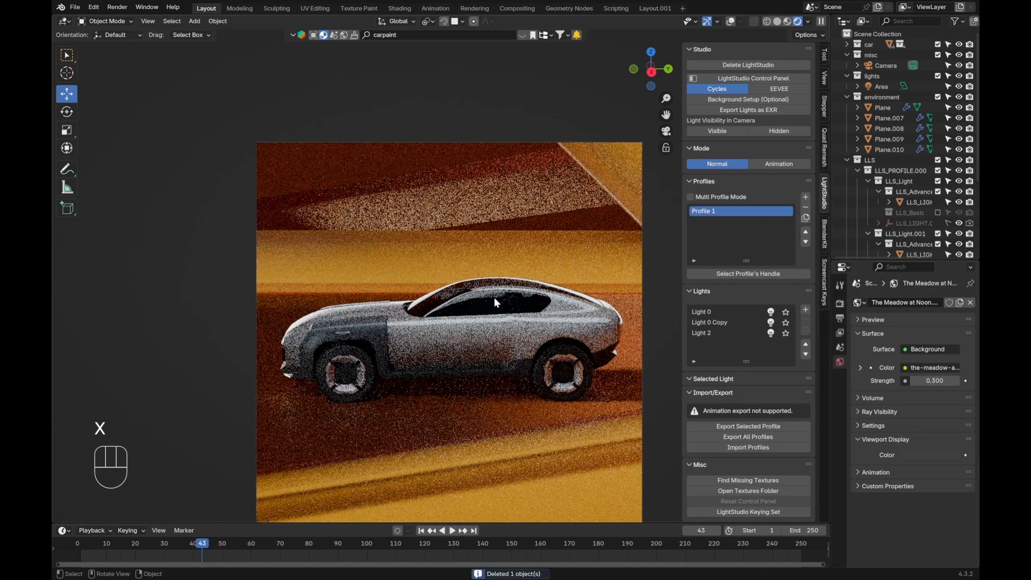
Step: Show the viewport overlays, select the camera and lower it about 120.8 mm along Z
scroll(539, 333, "down", 1)
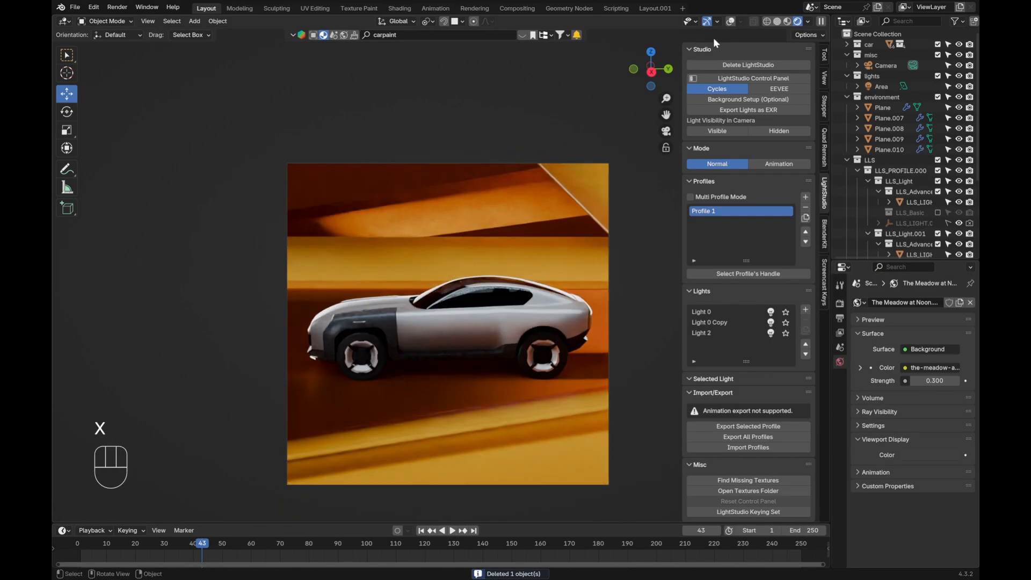
left_click(456, 163)
key("g")
key("z")
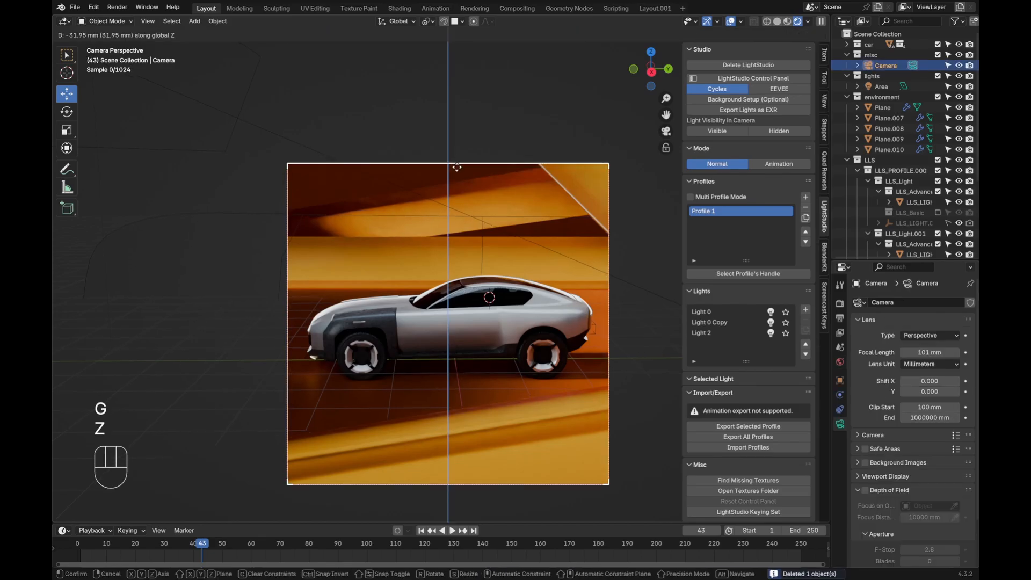
left_click(459, 178)
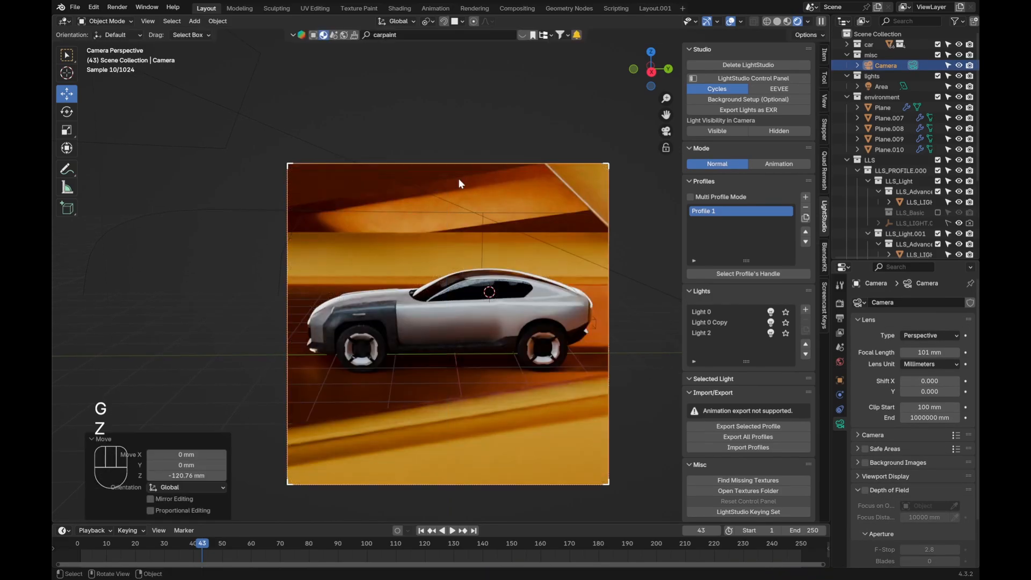
Step: Duplicate the camera in place and make Camera.001 the scene's active camera
key("shift+d")
key("alt+a")
left_click(840, 346)
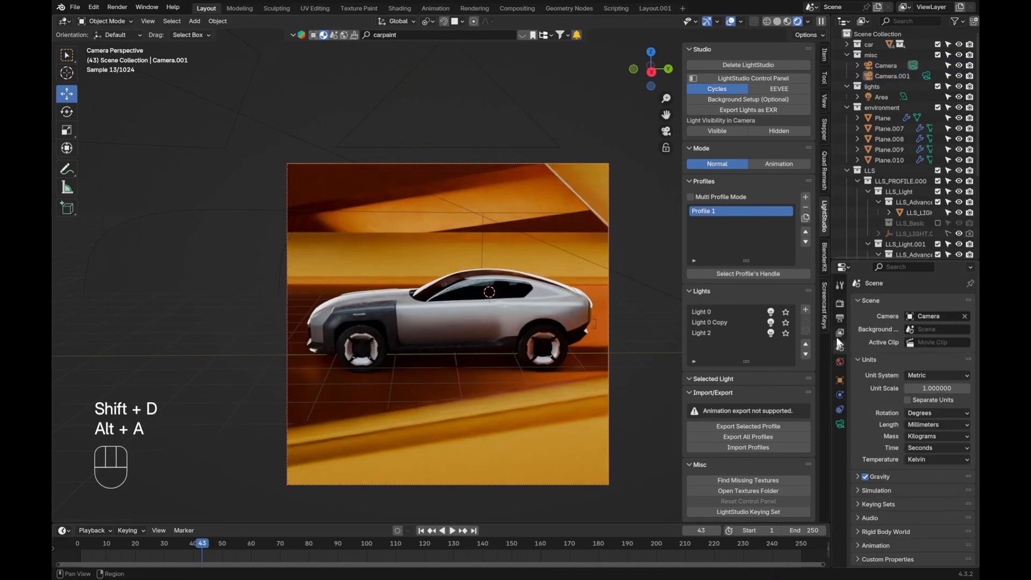
left_click(916, 317)
left_click(929, 339)
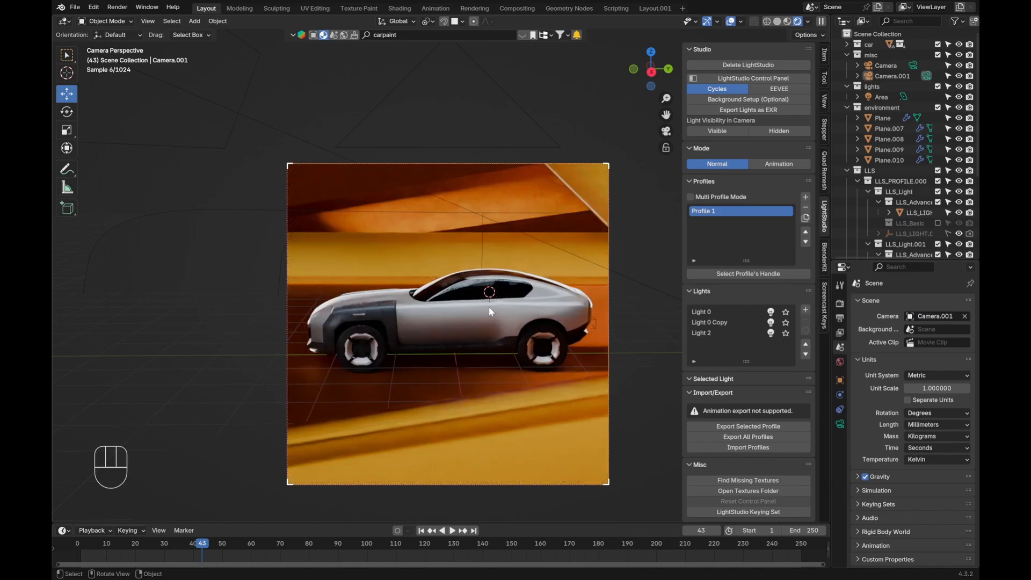
left_click(492, 292)
key("a")
key("w")
key("shift")
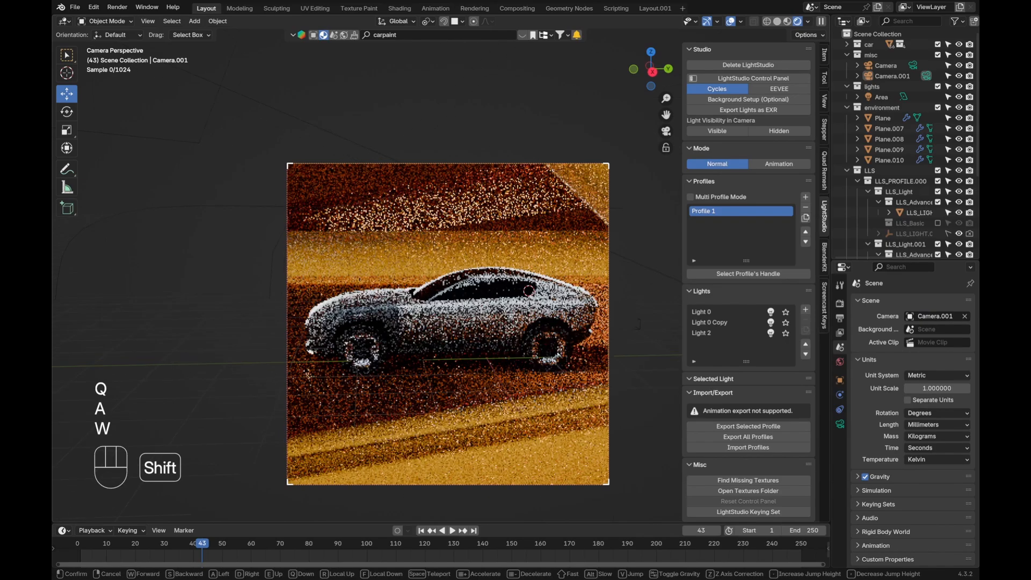
key("s")
key("q")
key("s")
key("a")
key("s")
key("q")
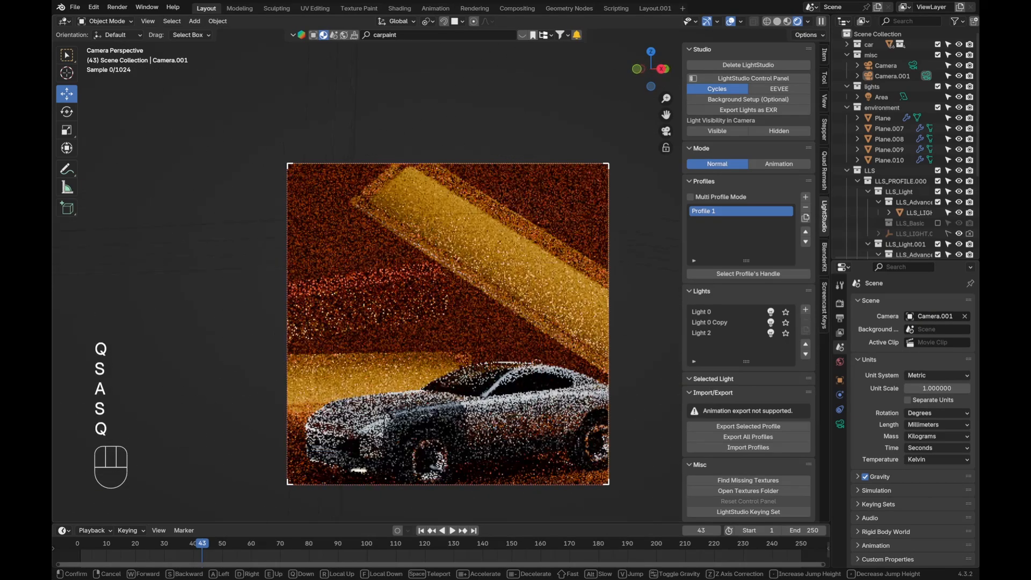
key("q")
key("a")
key("shift+w")
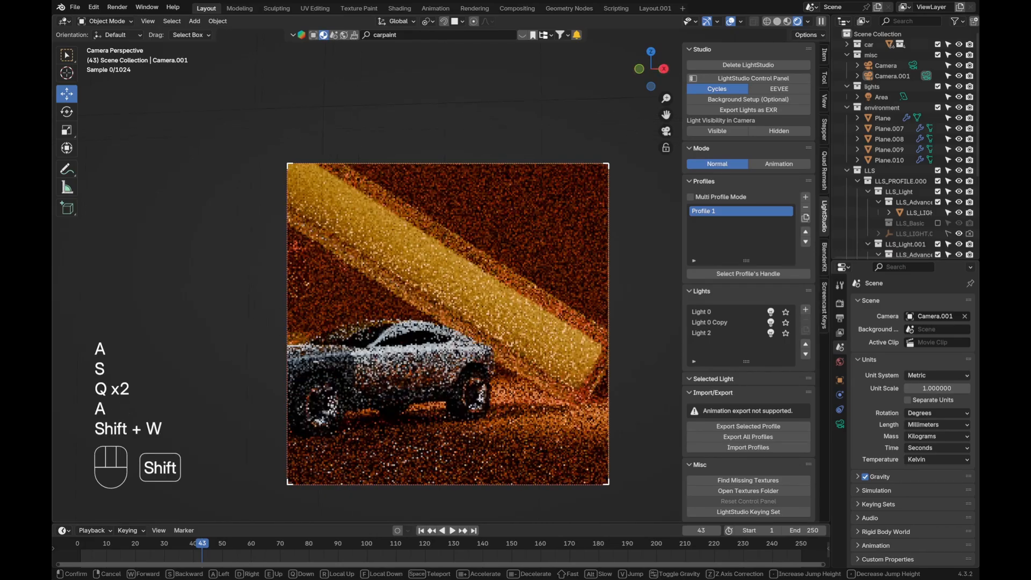
key("d")
key("s")
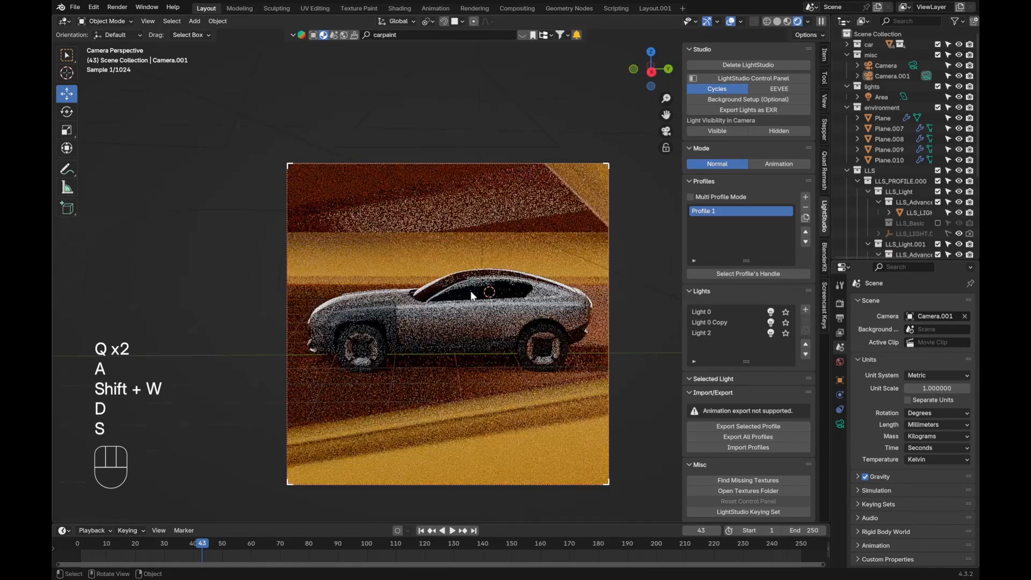
Step: Move the tall slanted panel behind the car about -2027 mm along its local Z, lengthen it along that axis, and deselect it
left_click(515, 301)
middle_click_drag(515, 300, 257, 317)
left_click(567, 234)
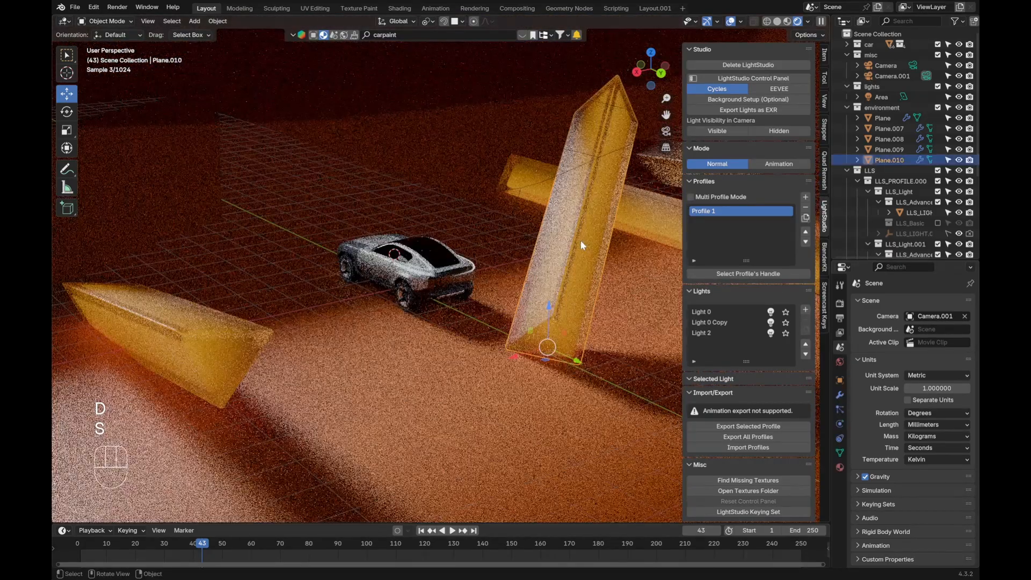
key("g")
key("z")
key("z")
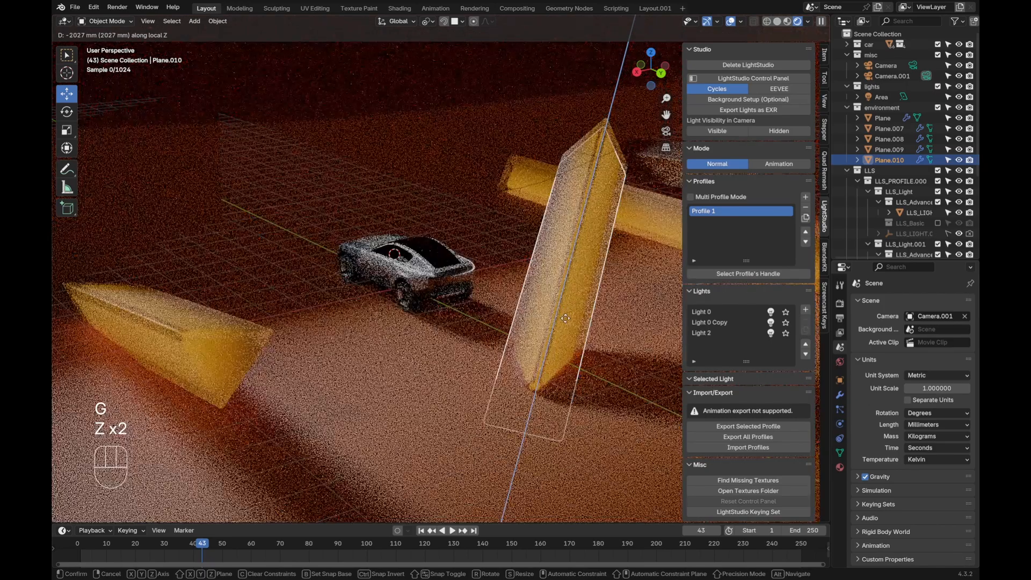
left_click(568, 317)
key("z")
left_click(382, 323)
key("alt+a")
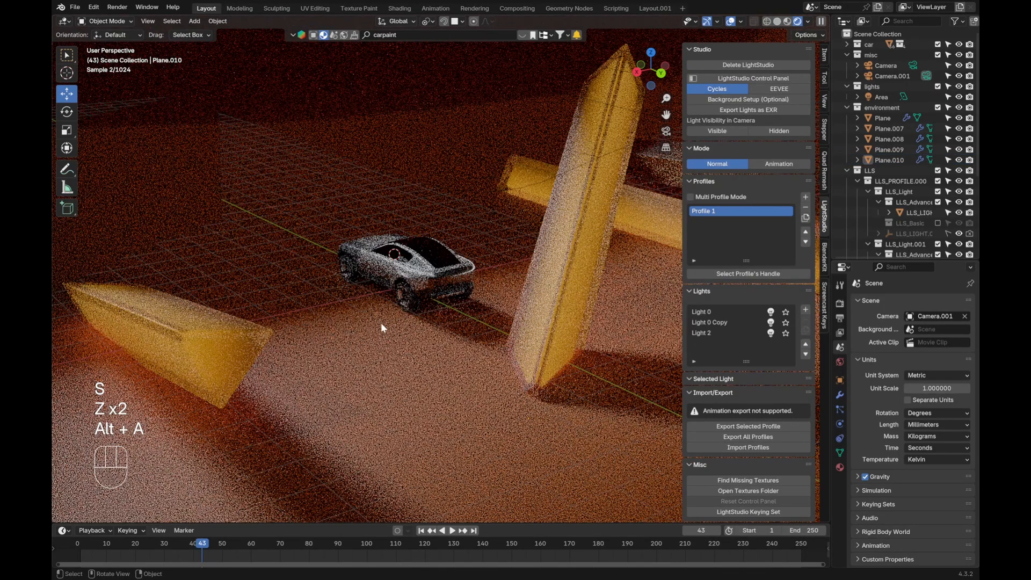
Step: Return to the active camera's view and use Walk Navigation to bring it to a low front three-quarter view framing the whole car
middle_click_drag(381, 323, 498, 312)
key("KP_0")
key("q")
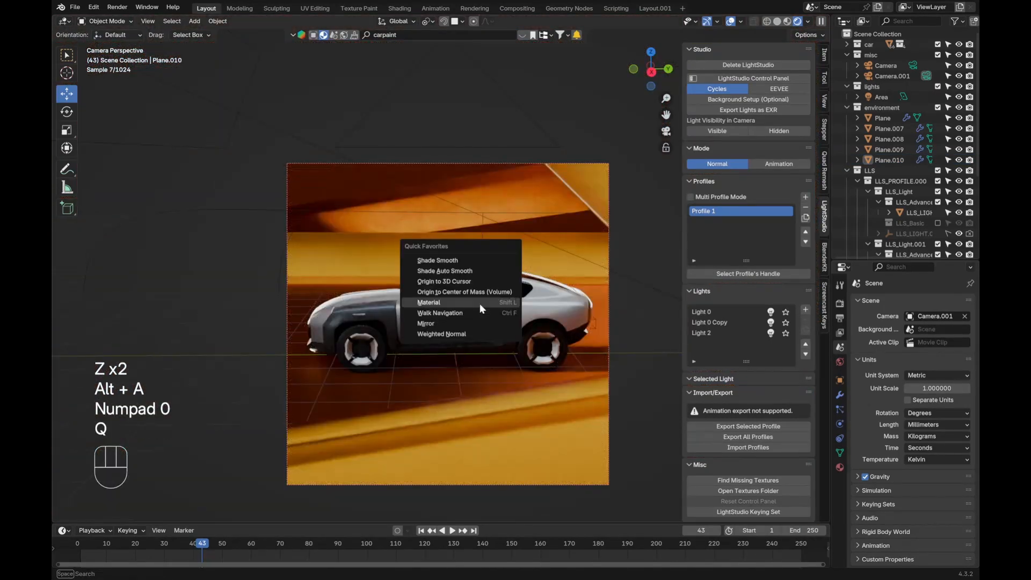
left_click(479, 304)
key("a")
key("w")
key("shift+s")
key("q")
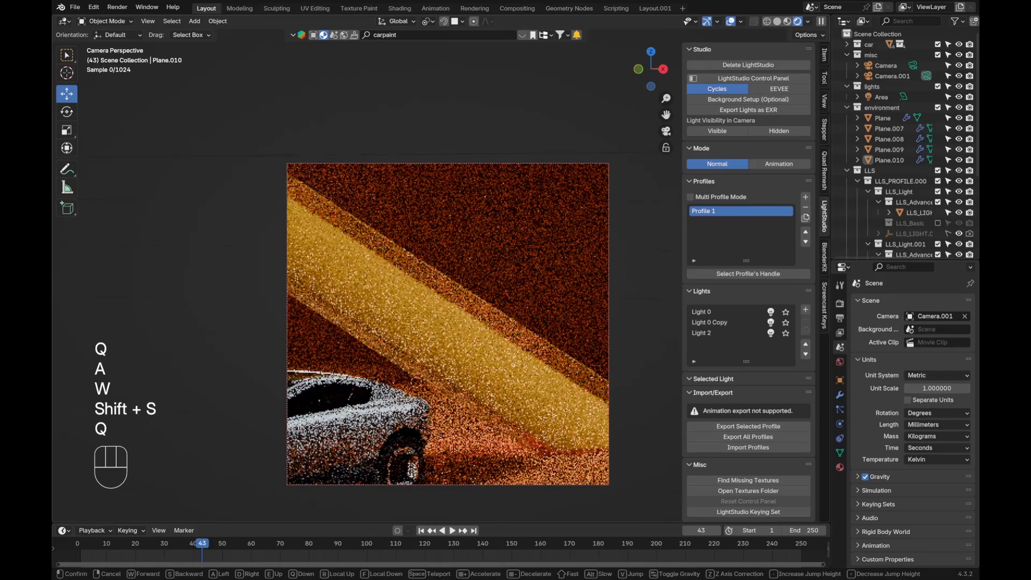
key("a")
key("shift+s")
key("q")
key("d")
key("q")
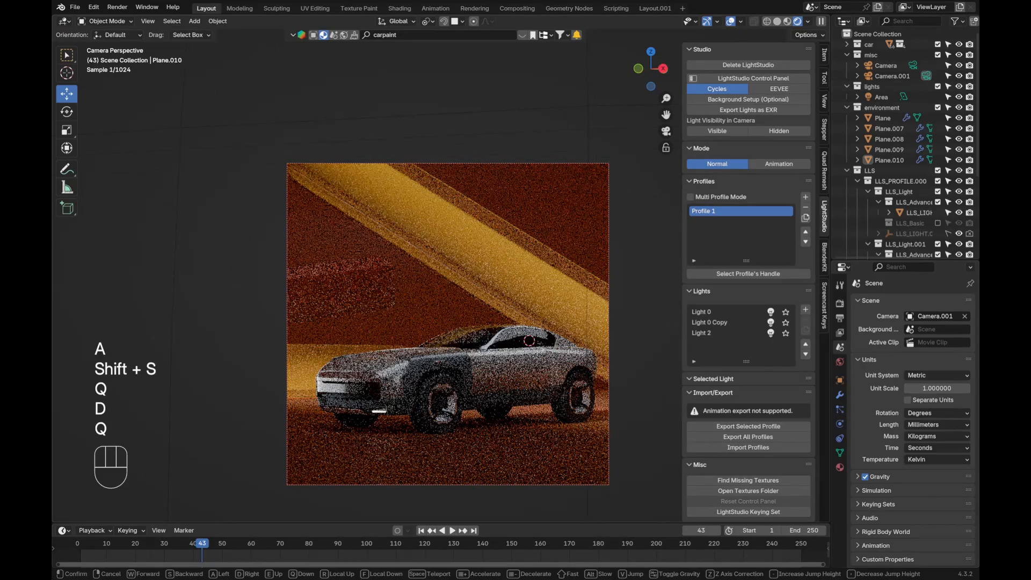
Step: Walk the camera farther around the car's nose at low height, bringing it close to the front end
key("a")
key("shift+s")
key("d")
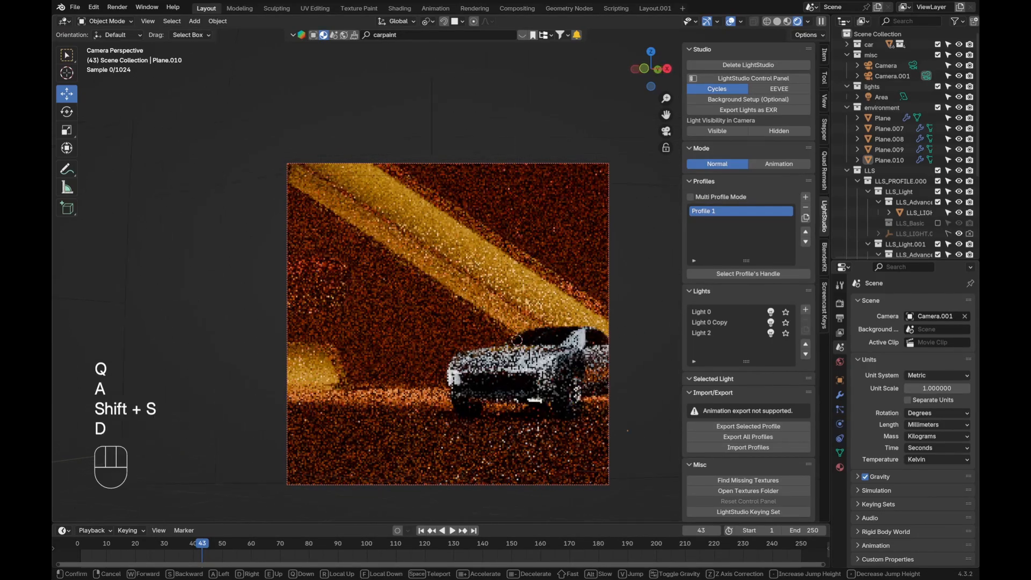
key("w")
key("shift+a")
key("shift+a")
key("s")
key("shift+a")
key("a")
key("w")
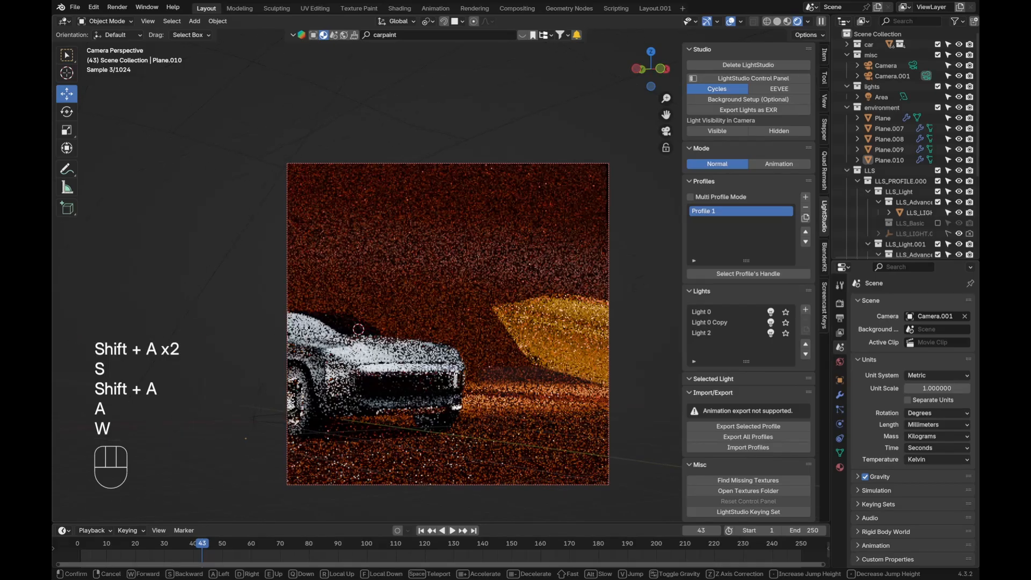
Step: Raise the camera above the car and back it away into a downward-looking front three-quarter view framing the whole body
key("d")
key("w")
key("shift+e")
key("d")
key("shift+s")
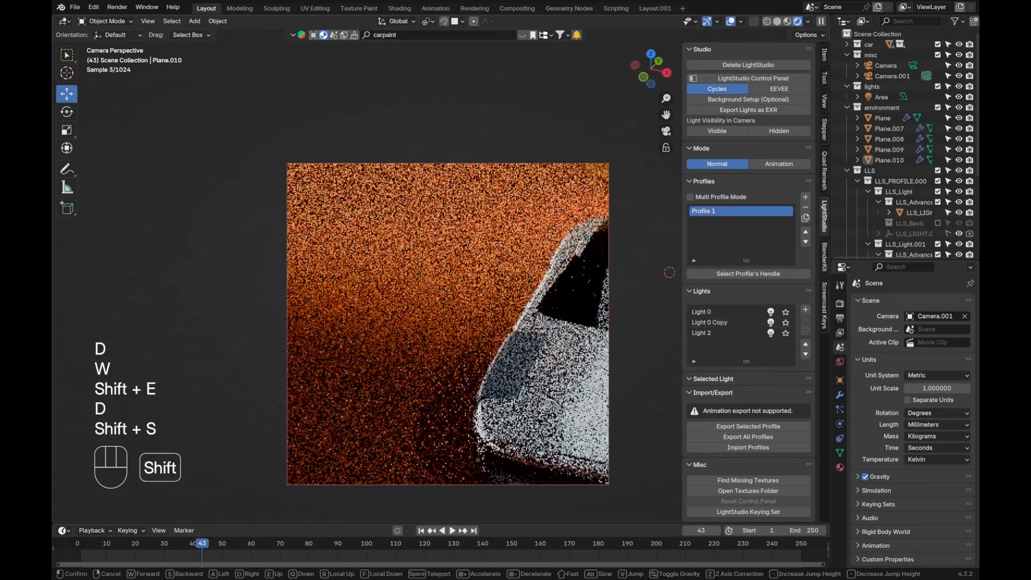
key("d")
key("s")
key("a")
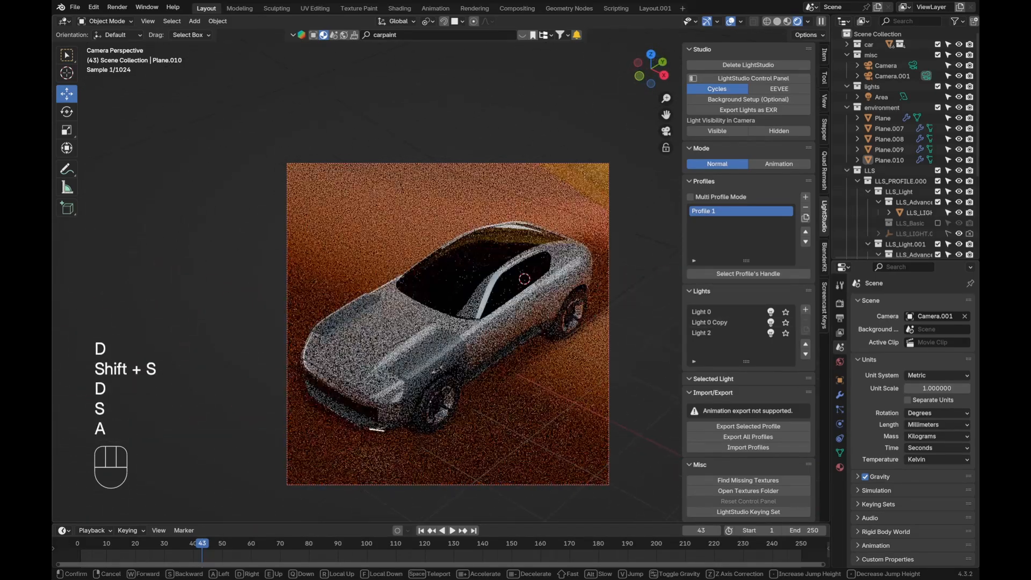
Step: Walk the Camera.001 view through the scene to examine the car and its background planes from different angles
key("d")
key("w")
key("shift+q")
key("q")
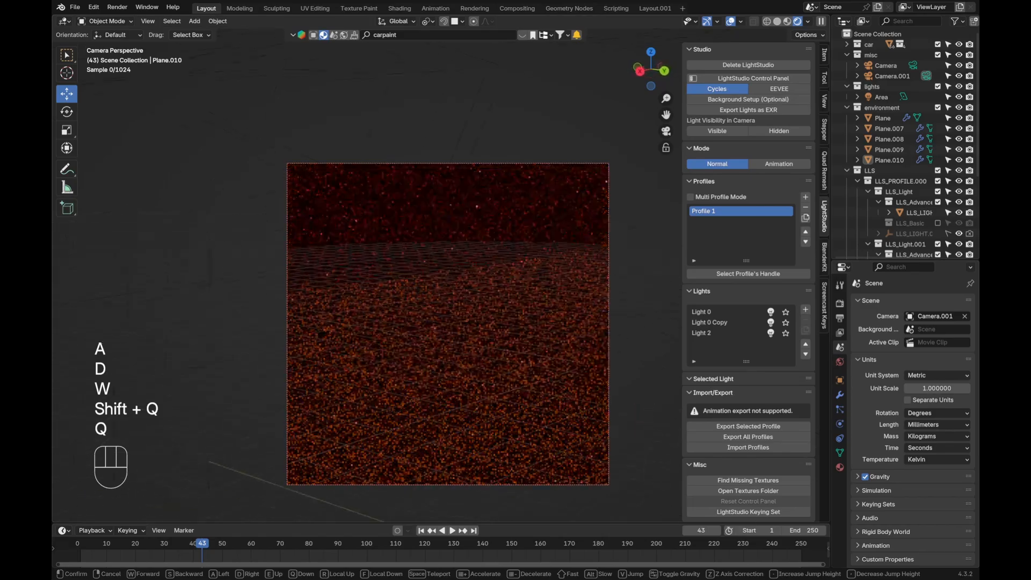
key("s")
key("q")
key("d")
key("d")
key("shift+s")
key("shift+s")
key("shift+a")
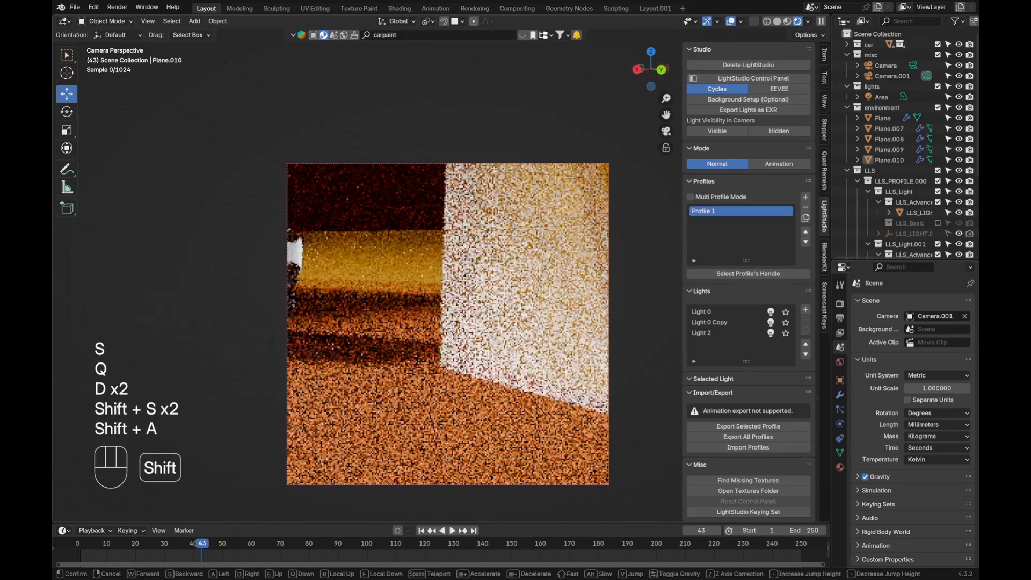
key("d")
key("shift+w")
key("shift+w")
key("shift+w")
key("shift+s")
key("w")
key("shift+d")
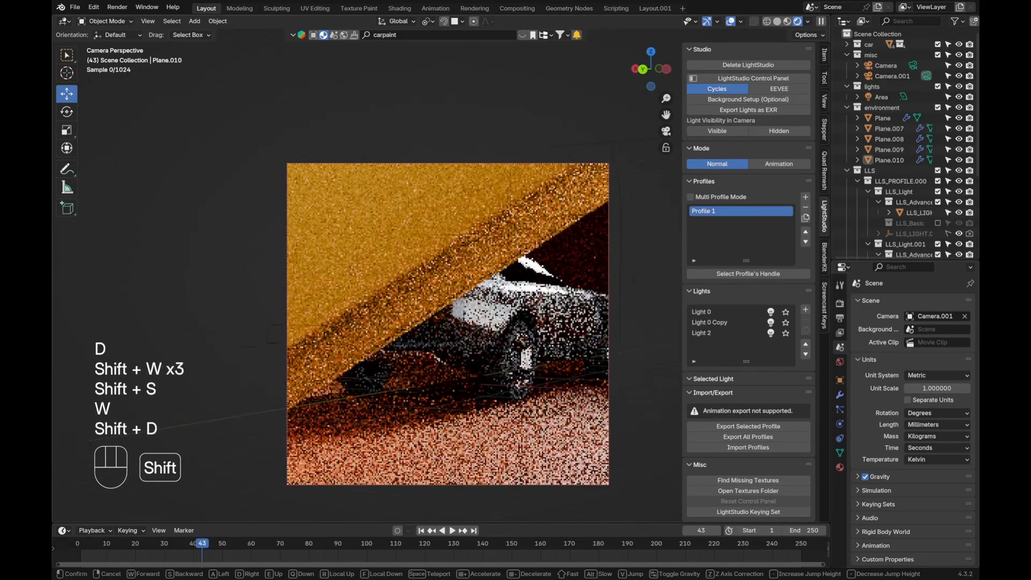
key("s")
left_click(480, 312)
Step: Make Camera the scene's active camera and select it
left_click(938, 316)
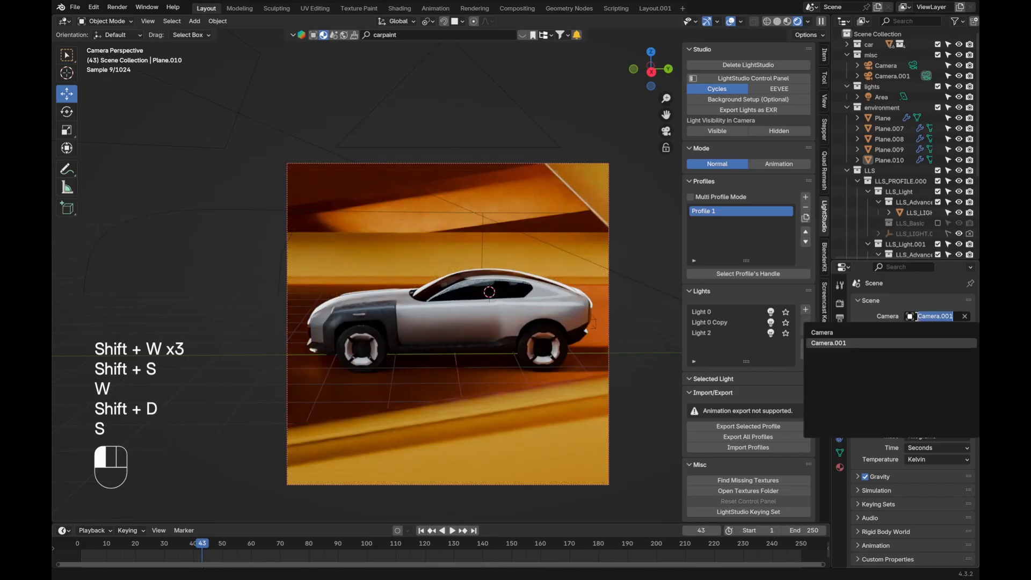
left_click(859, 337)
key("alt+a")
left_click(521, 162)
key("alt+a")
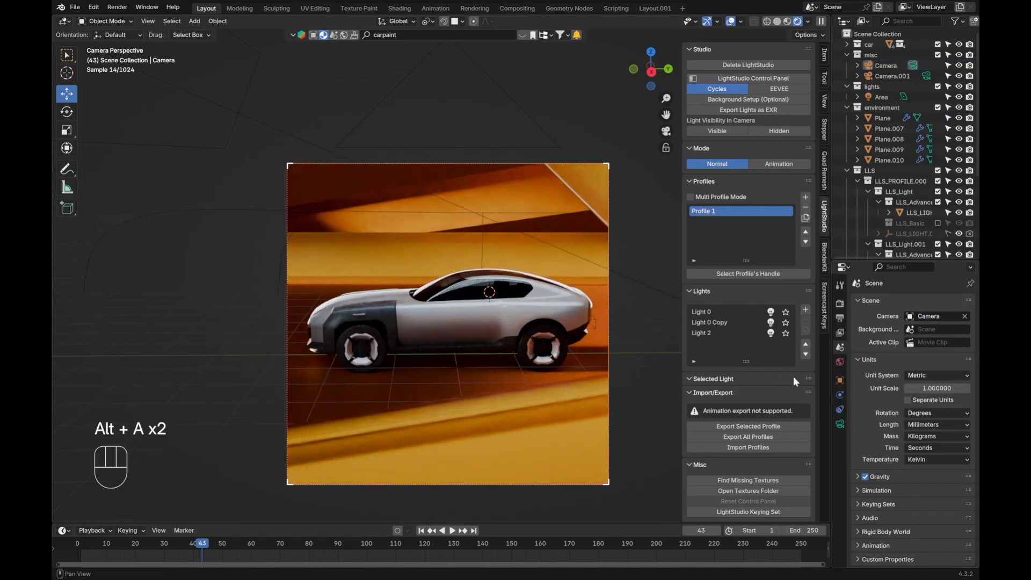
Step: Enable depth of field on the selected camera and sample its focus distance from the car body
left_click(840, 423)
left_click(865, 490)
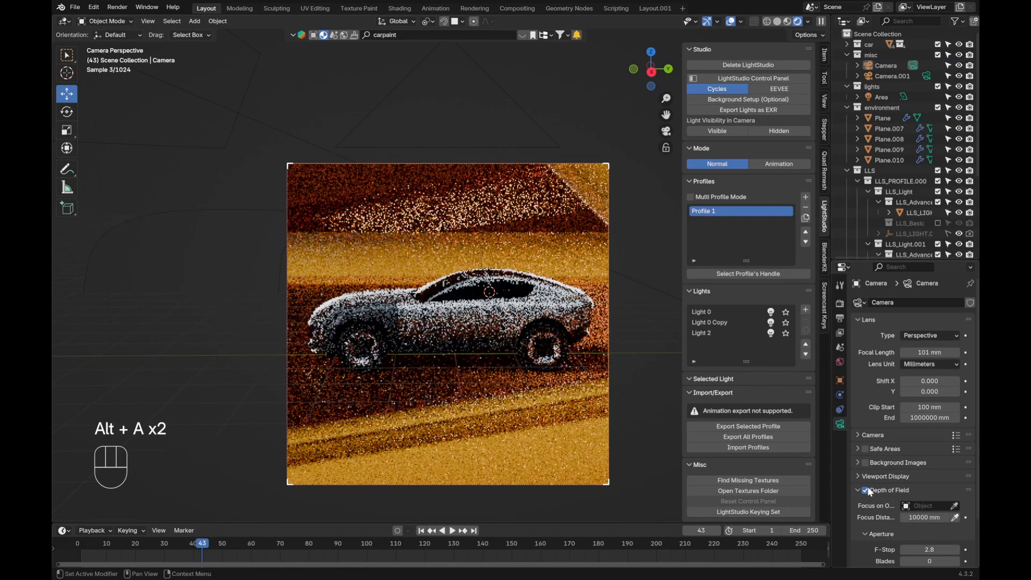
scroll(872, 480, "down", 3)
scroll(479, 309, "up", 5)
left_click(955, 463)
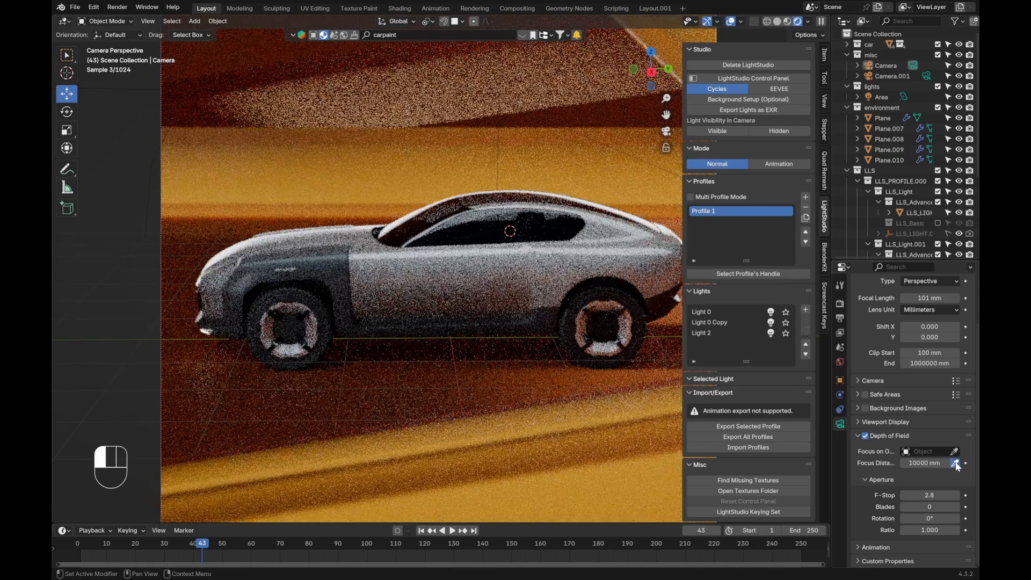
left_click(440, 270)
middle_click_drag(441, 269, 424, 304, "shift")
key("alt+a")
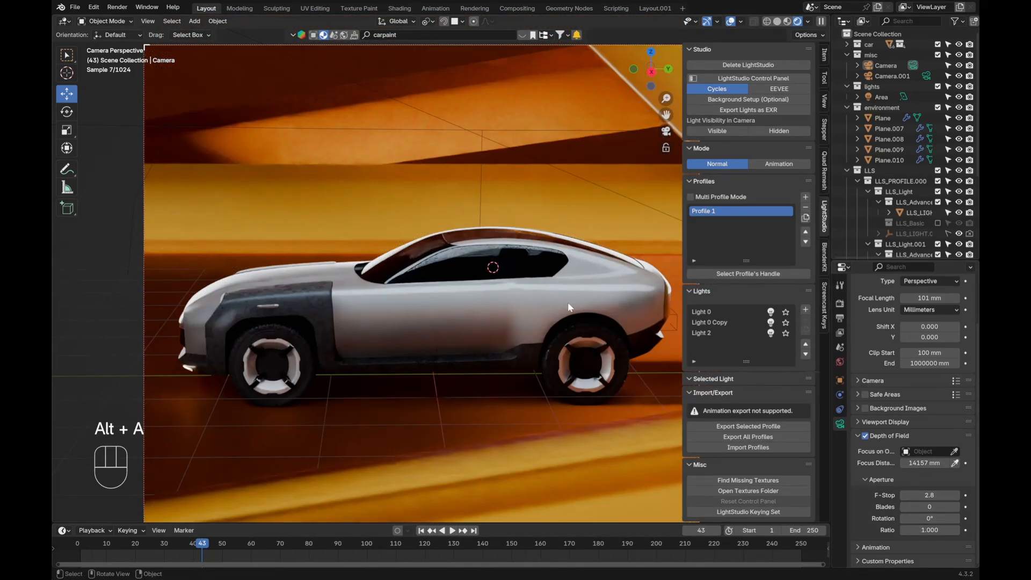
Step: Save the Blender file with the new depth of field setup
scroll(515, 297, "down", 3)
scroll(511, 341, "up", 2)
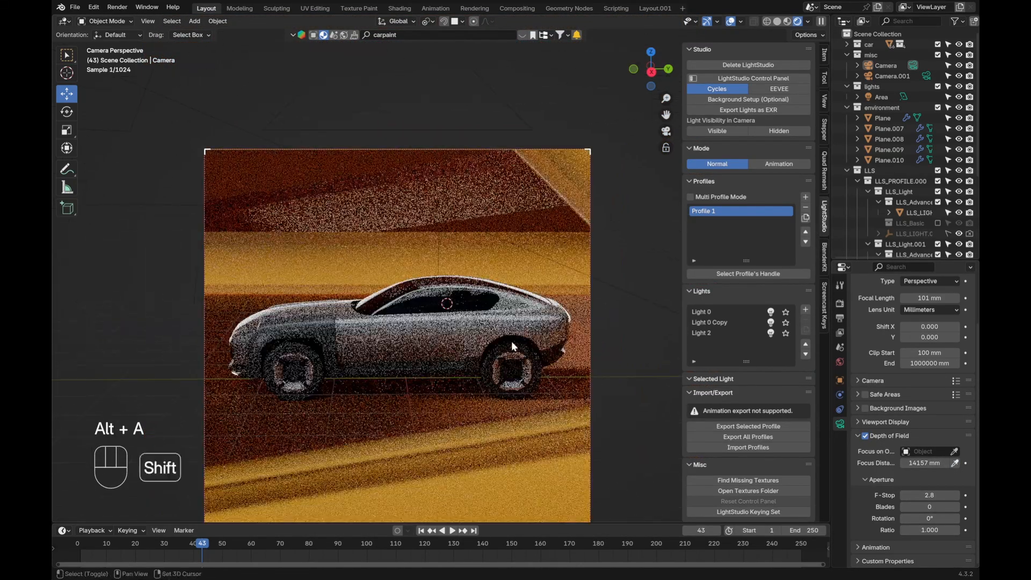
key("ctrl+s")
scroll(535, 305, "up", 1)
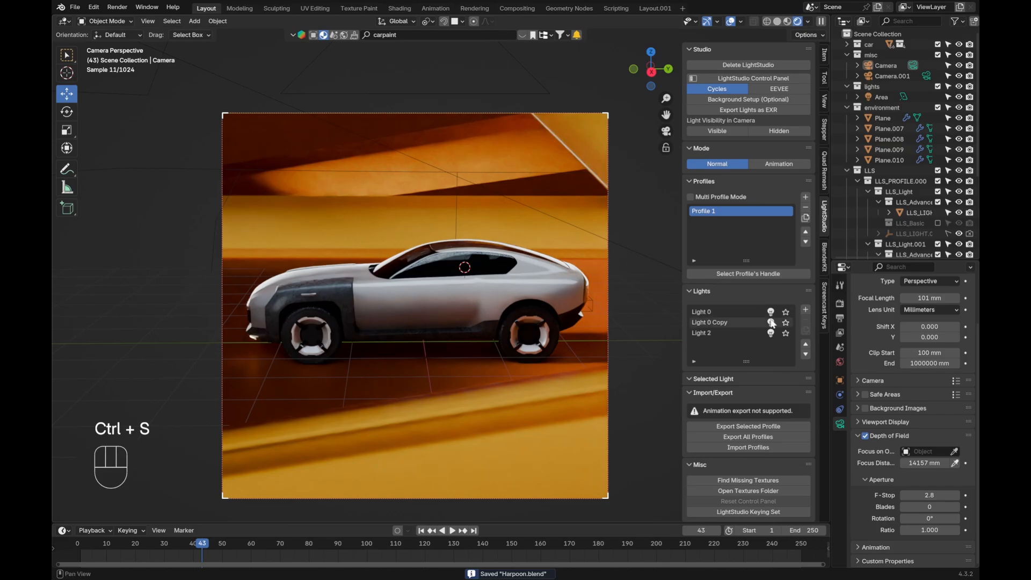
Step: Try an aperture ratio of 0.031 for the camera's depth of field
mouse_move(927, 529)
left_mouse_down()
mouse_move(953, 529)
mouse_move(931, 529)
mouse_move(931, 519)
left_mouse_up()
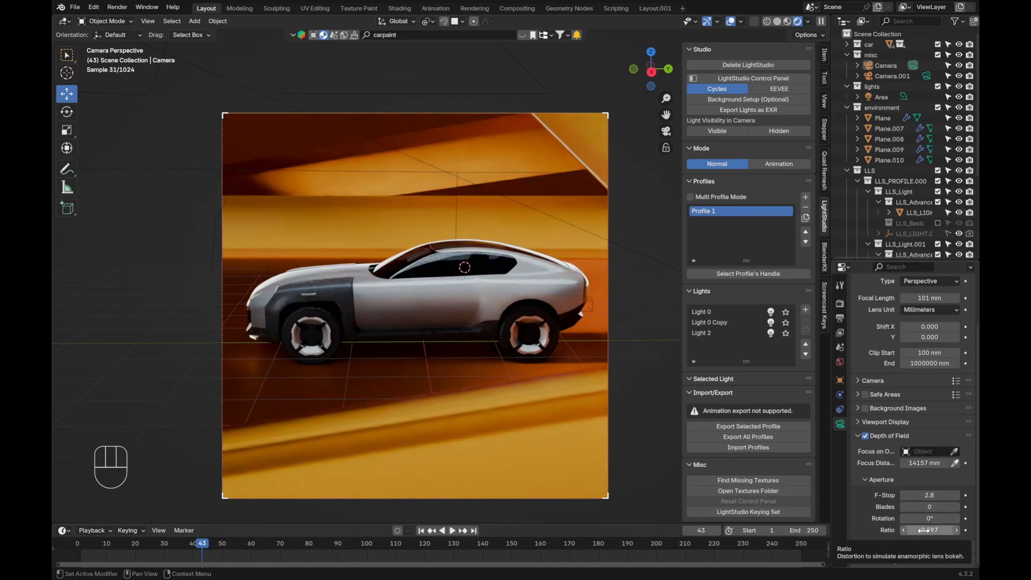
left_click_drag(924, 530, 908, 530)
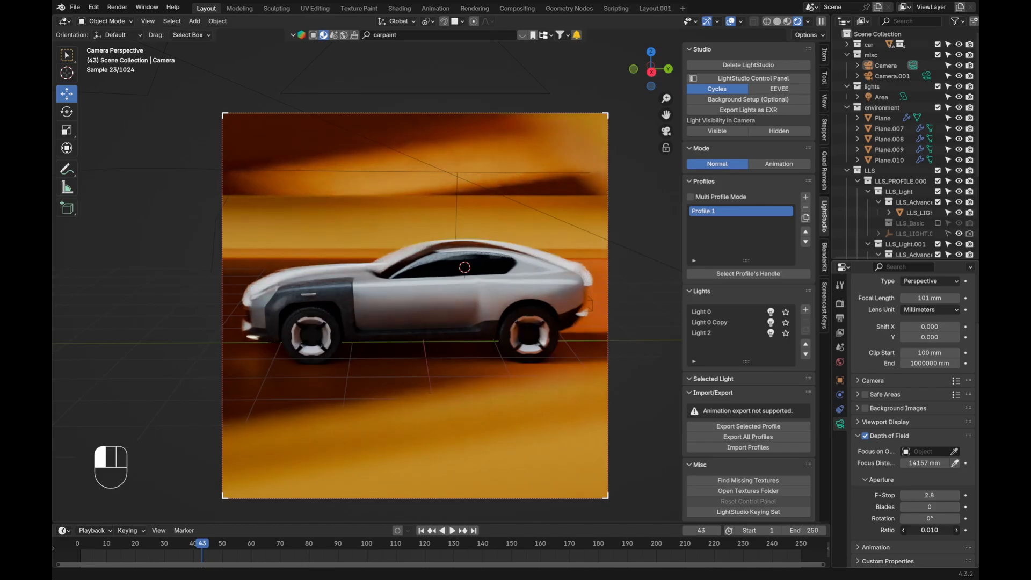
left_click_drag(930, 530, 940, 530)
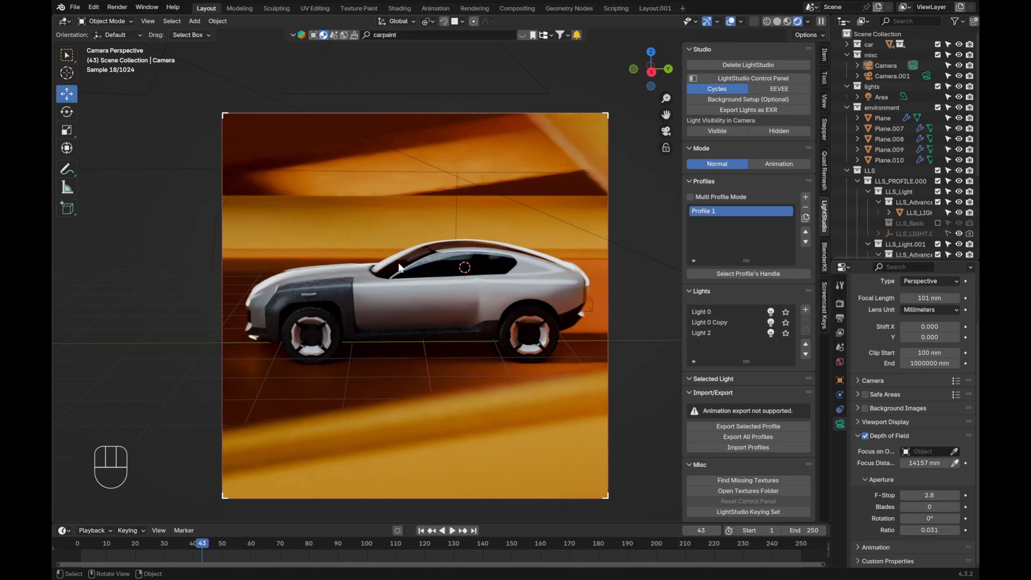
Step: Set the camera's depth of field aperture to 5 blades with a ratio of 0.056, and hide the viewport overlays
middle_click_drag(413, 269, 325, 333)
scroll(401, 286, "up", 5)
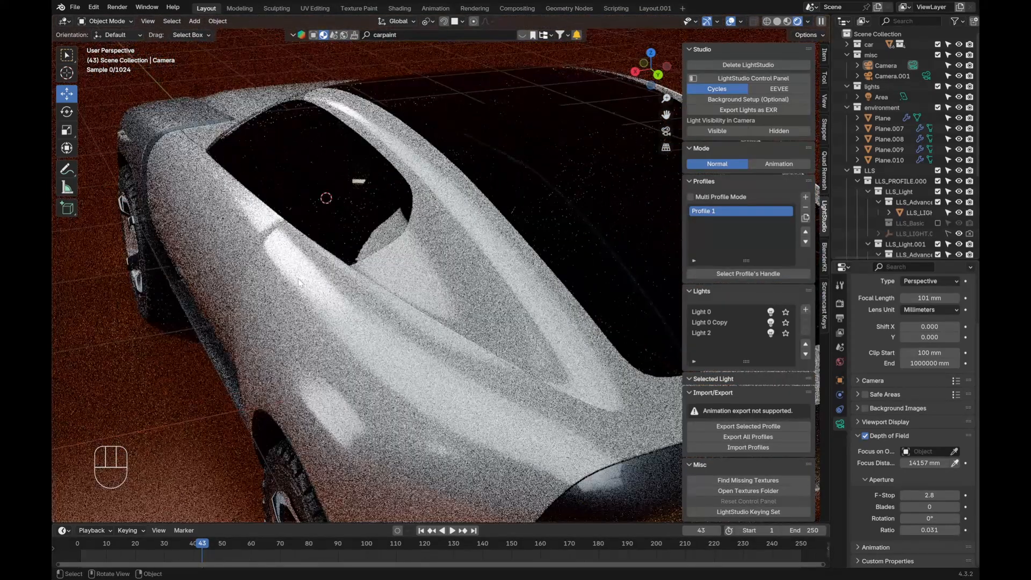
middle_click_drag(298, 278, 377, 268)
key("KP_0")
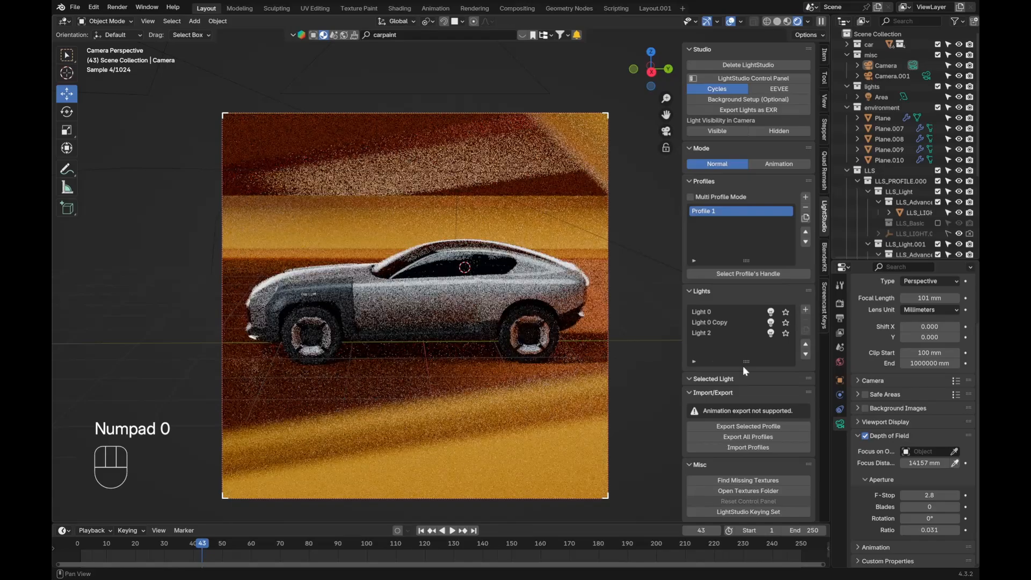
left_click(957, 507)
left_click(957, 507)
left_click(957, 507)
left_click(957, 507)
left_click(956, 507)
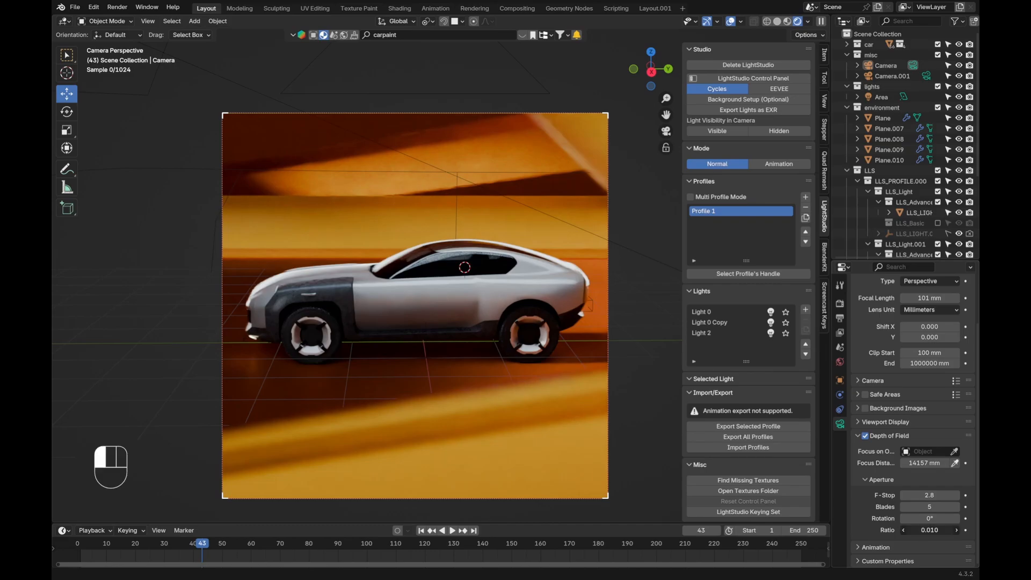
left_click_drag(929, 530, 943, 530)
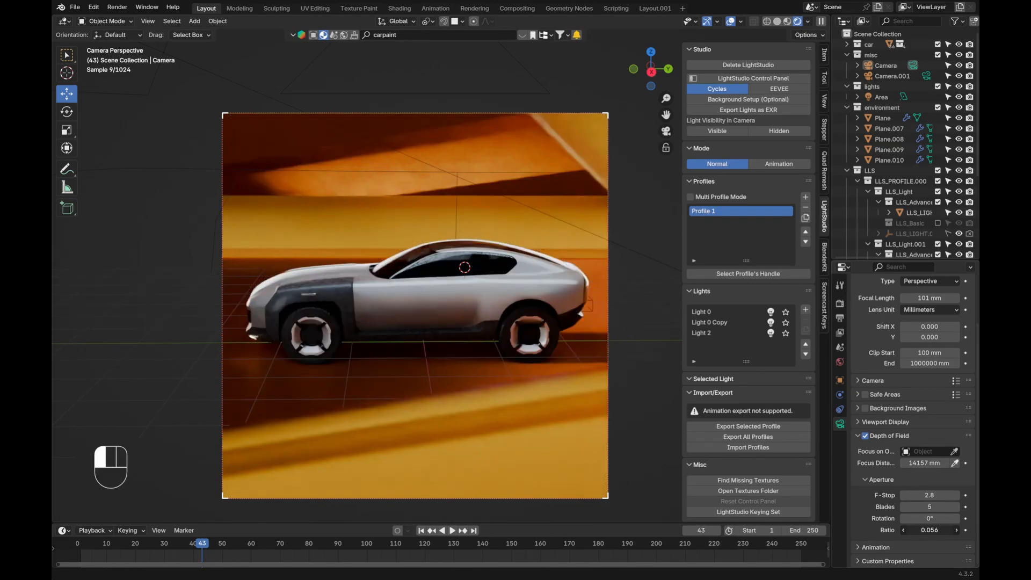
left_click(731, 22)
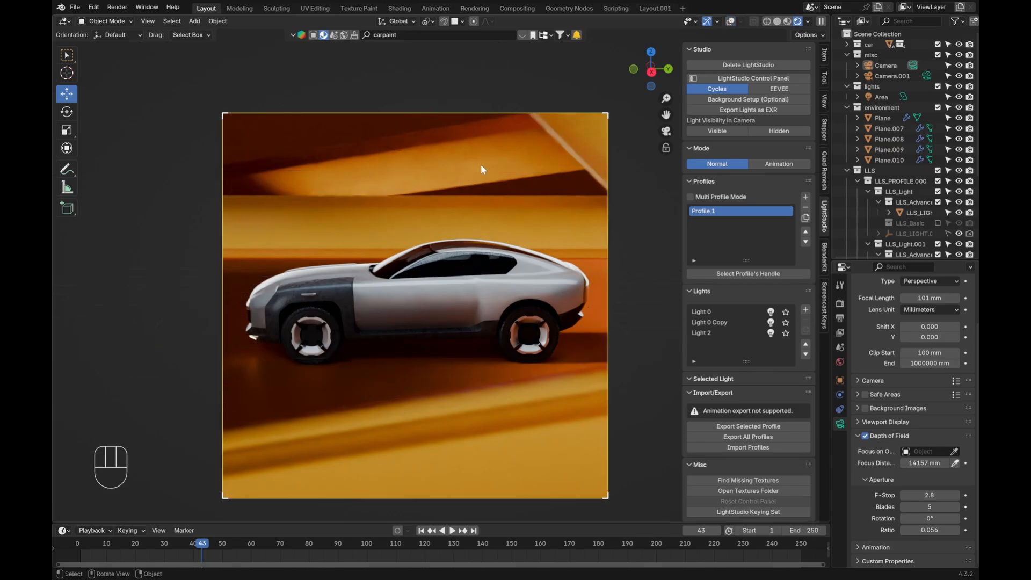
key("alt+a")
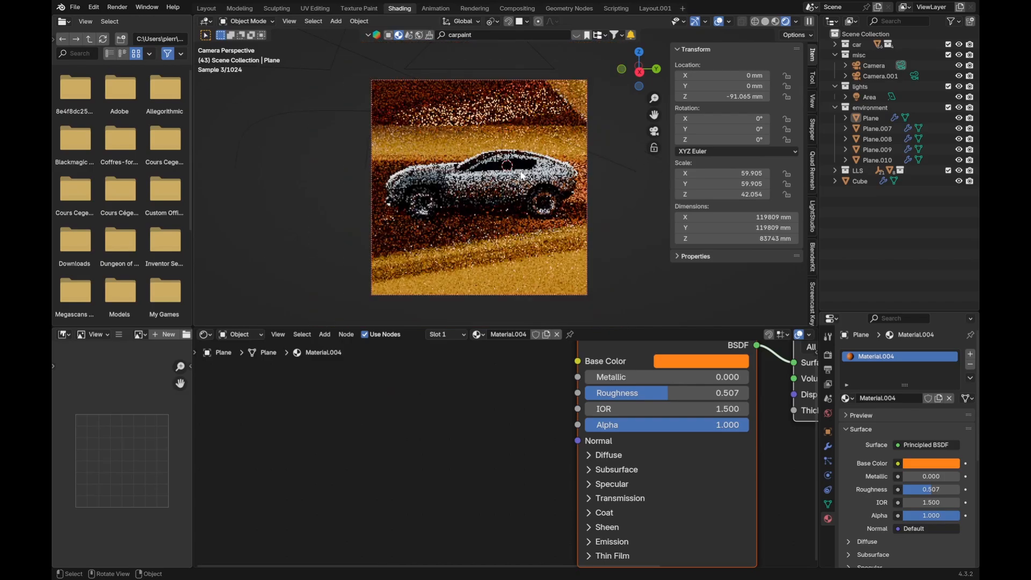
Step: Add a Wave Texture node to Material.006 of the background plane Plane.008, placed below the existing Mapping node
middle_click_drag(582, 388, 506, 460)
scroll(506, 459, "down", 2)
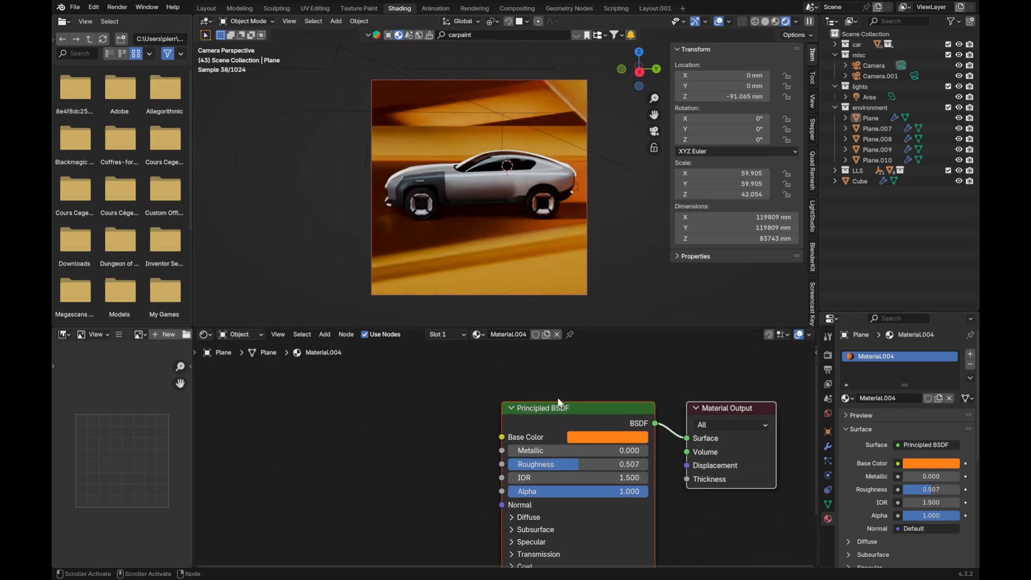
left_click(482, 133)
left_click(902, 367)
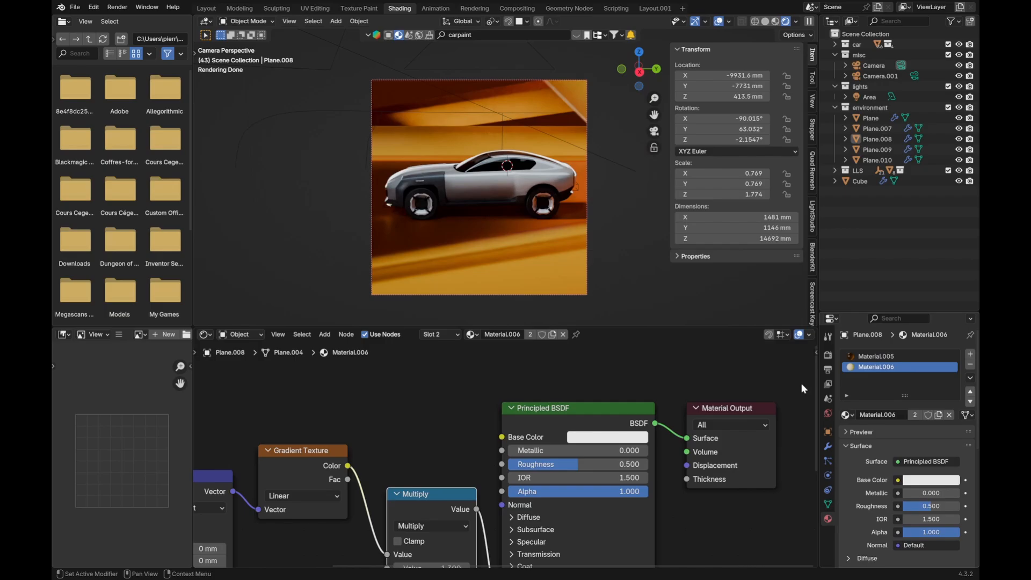
key("shift+a")
left_click(395, 382)
type("wav")
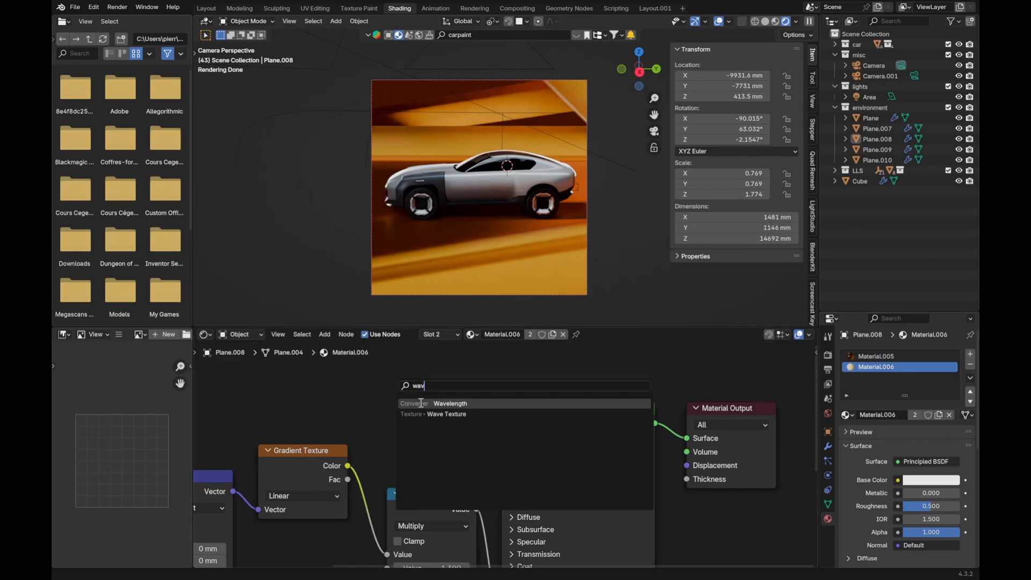
left_click(430, 415)
scroll(364, 455, "down", 2)
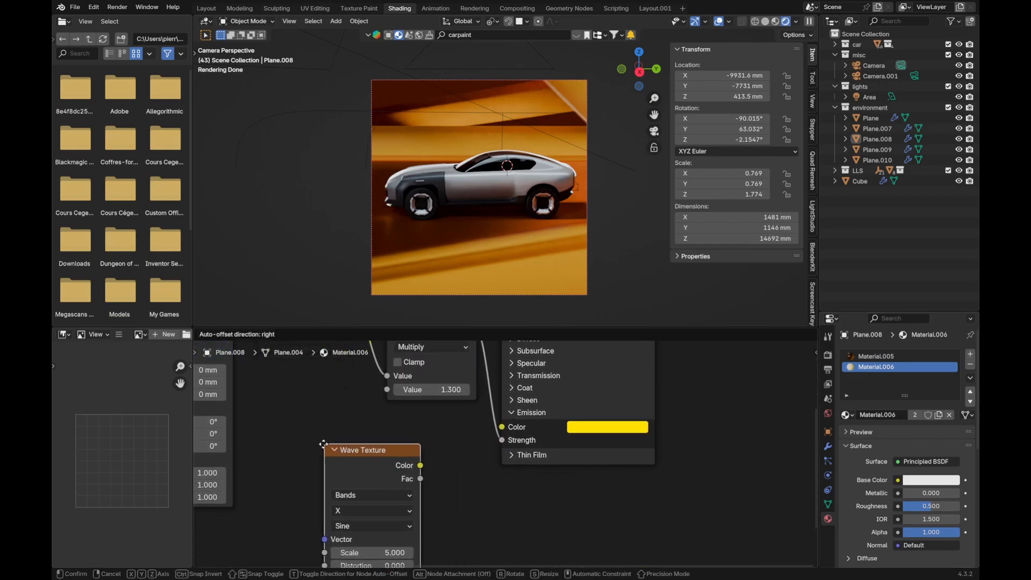
middle_click_drag(363, 455, 431, 440)
left_click_drag(474, 447, 294, 529)
left_click(436, 433)
Step: Add a Mix Color node beside the Wave Texture and link the texture's Color output to the mix Factor
key("shift+a")
left_click(436, 434)
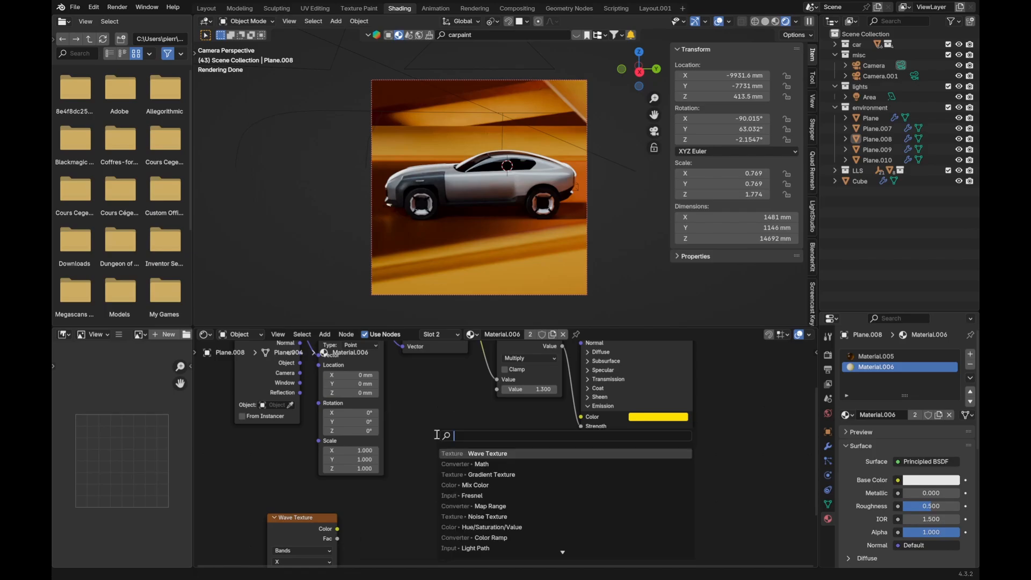
left_click(453, 463)
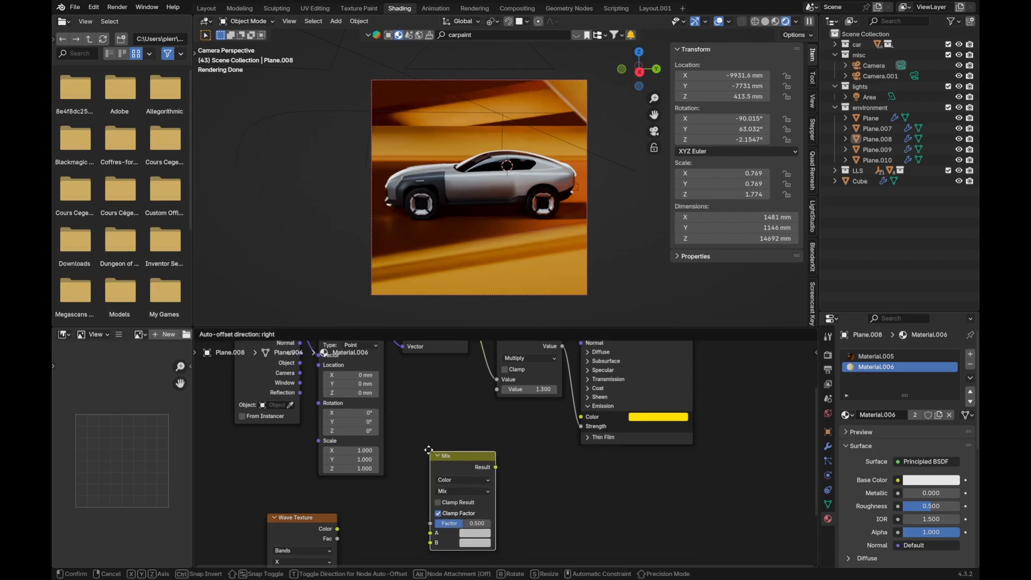
left_click(428, 449)
scroll(349, 513, "up", 1)
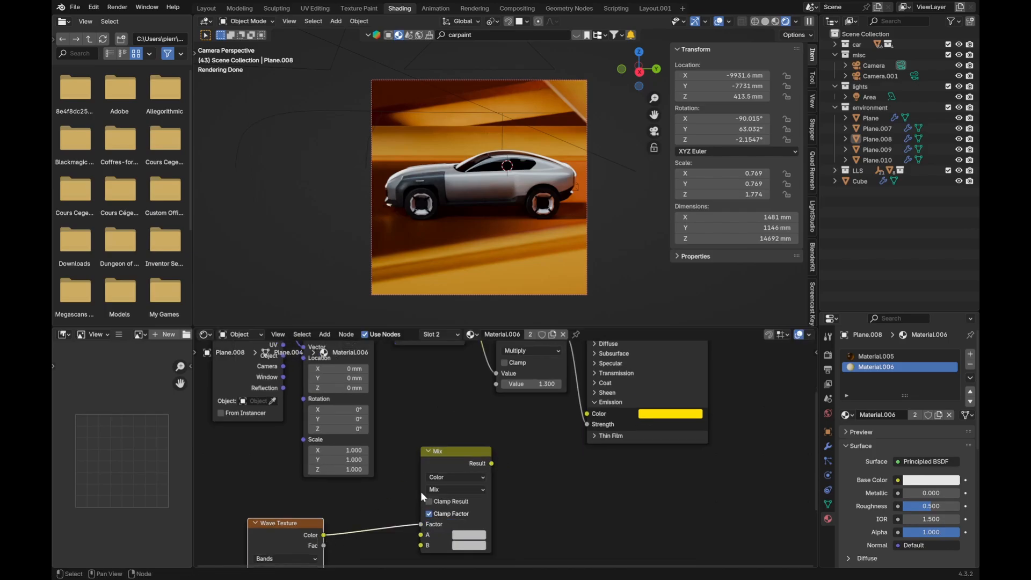
middle_click_drag(422, 496, 431, 476)
Step: Set the Mix node's color A to the yellow sampled from the emission color, and color B to black
left_click(480, 516)
left_click(553, 500)
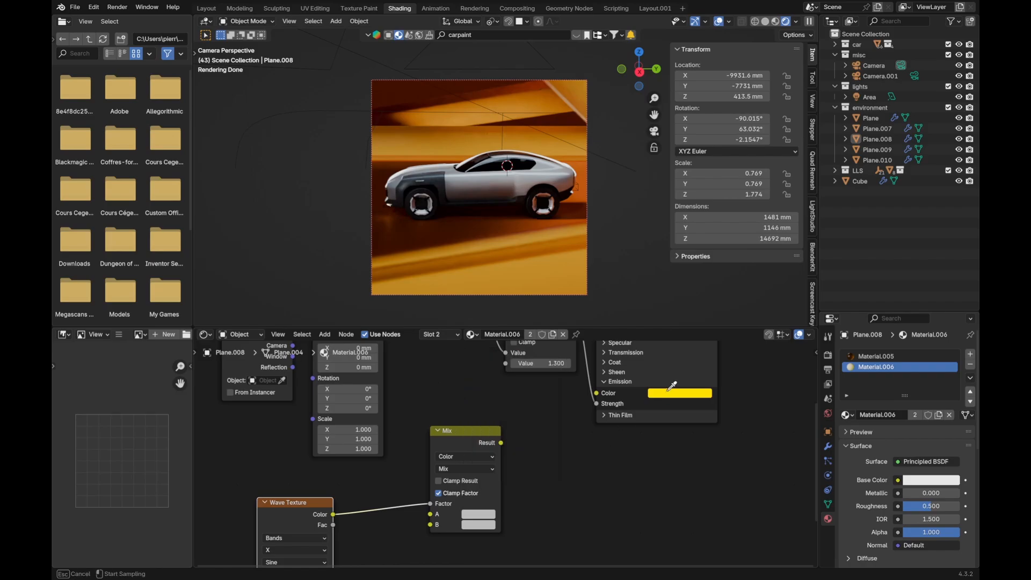
left_click(477, 525)
left_click_drag(554, 384, 554, 442)
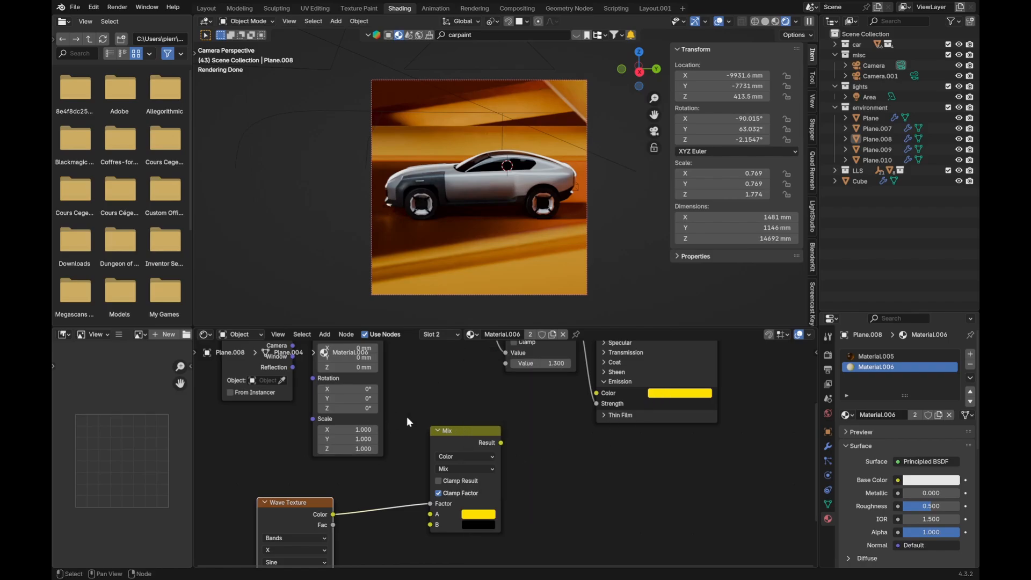
Step: Connect the Mix result to the Principled BSDF's emission color and route the shader back to the material output
left_click(456, 443, "ctrl+shift")
scroll(506, 171, "up", 3)
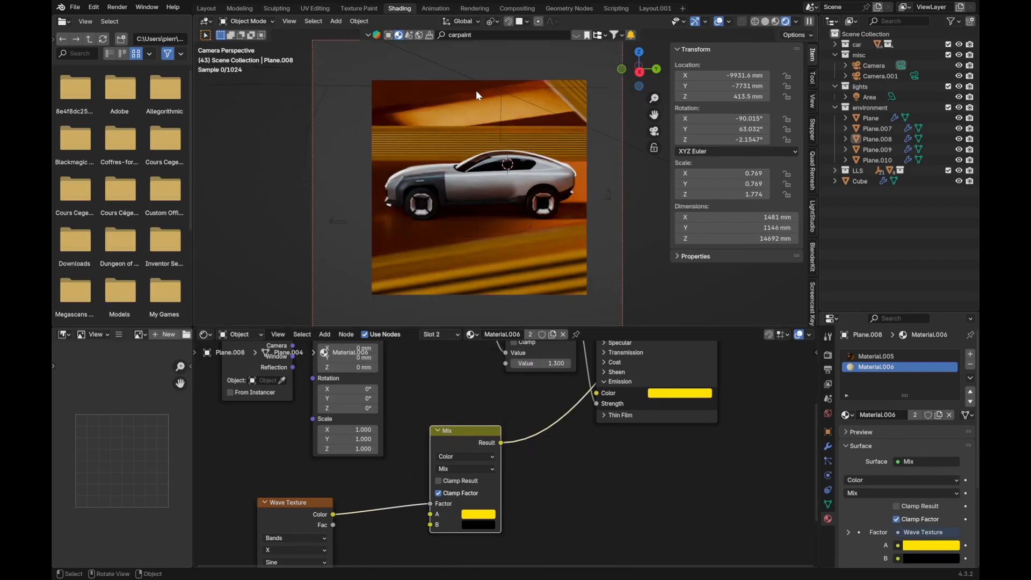
middle_click_drag(497, 417, 446, 453)
scroll(448, 463, "down", 1)
left_click_drag(450, 478, 546, 424)
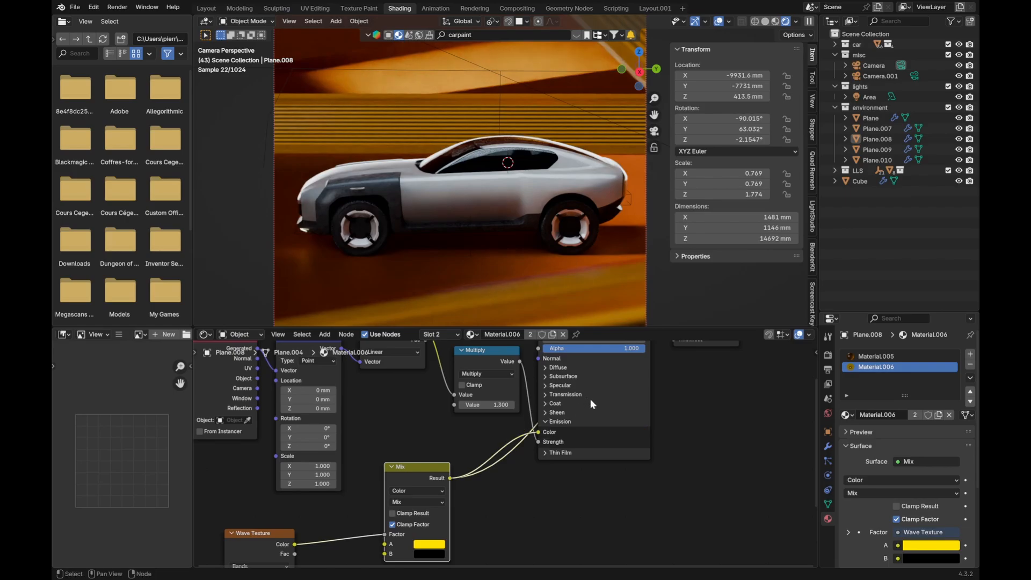
scroll(591, 404, "down", 2)
left_click(546, 374, "ctrl+shift")
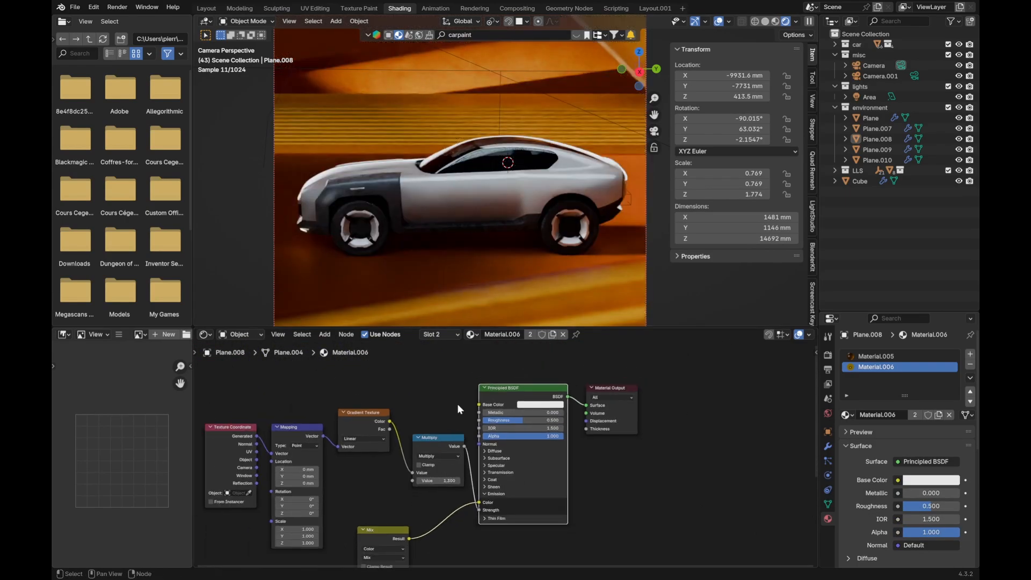
Step: Change the Mix node's color B to dark red, hex A20000
scroll(445, 239, "down", 3)
middle_click_drag(445, 239, 449, 203, "shift")
middle_click_drag(384, 540, 494, 430)
scroll(445, 461, "up", 5)
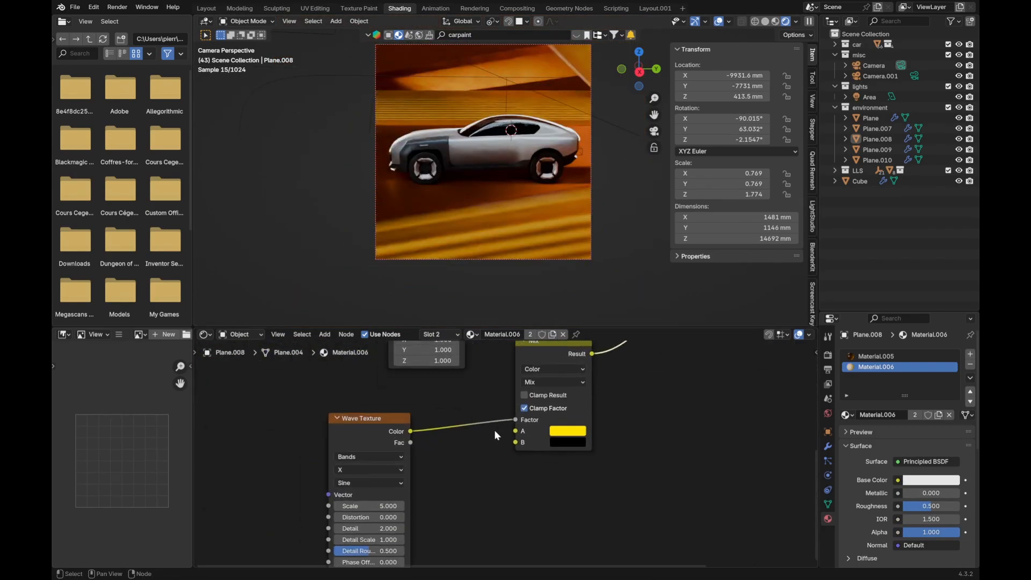
scroll(499, 433, "up", 3)
left_click(601, 433)
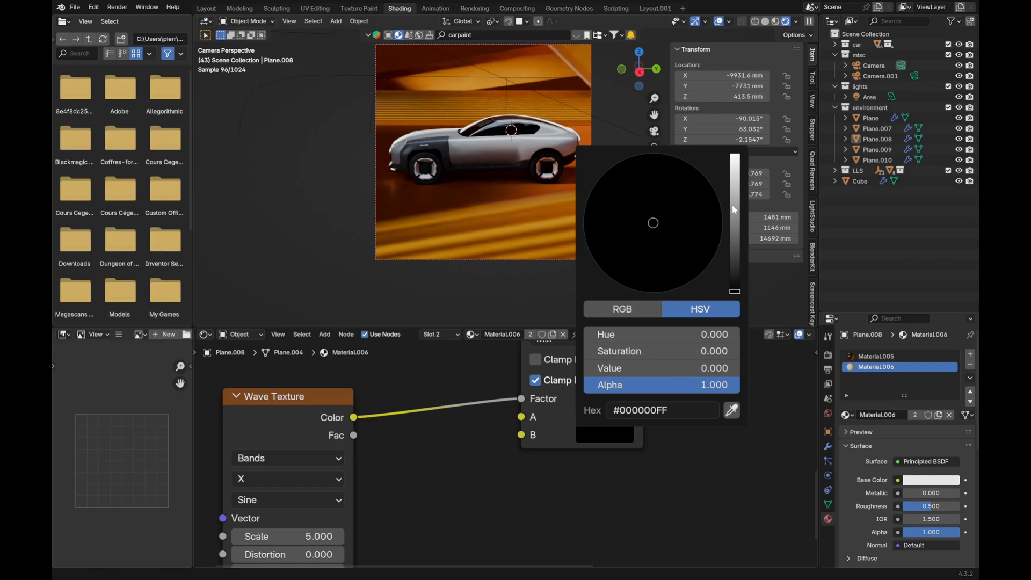
left_click(733, 205)
left_click_drag(667, 259, 653, 295)
middle_click_drag(387, 247, 376, 280, "shift")
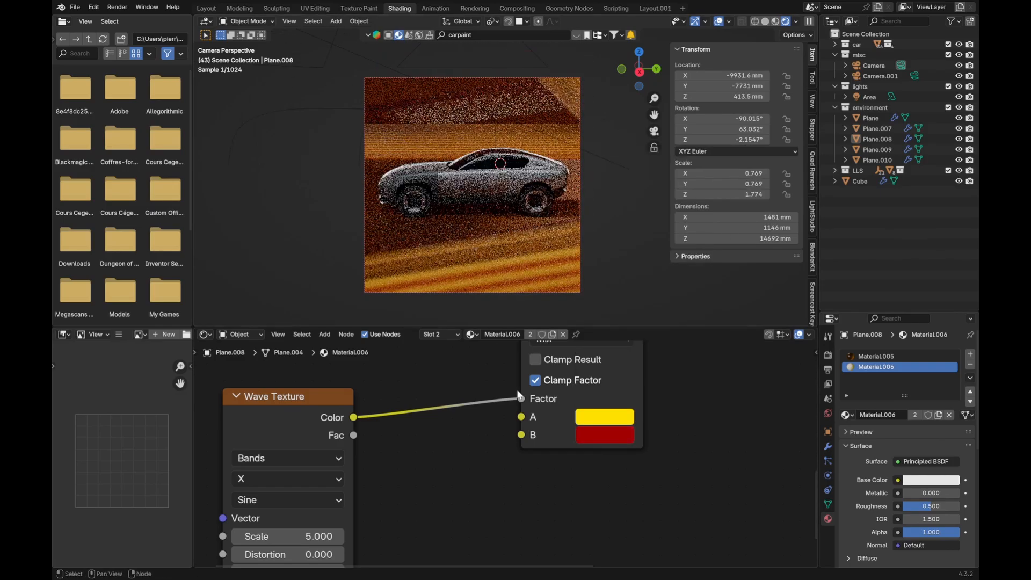
Step: Try green, hex 3FA204, for the Mix node's color B and return it to dark red, hex A20400
left_click(611, 432)
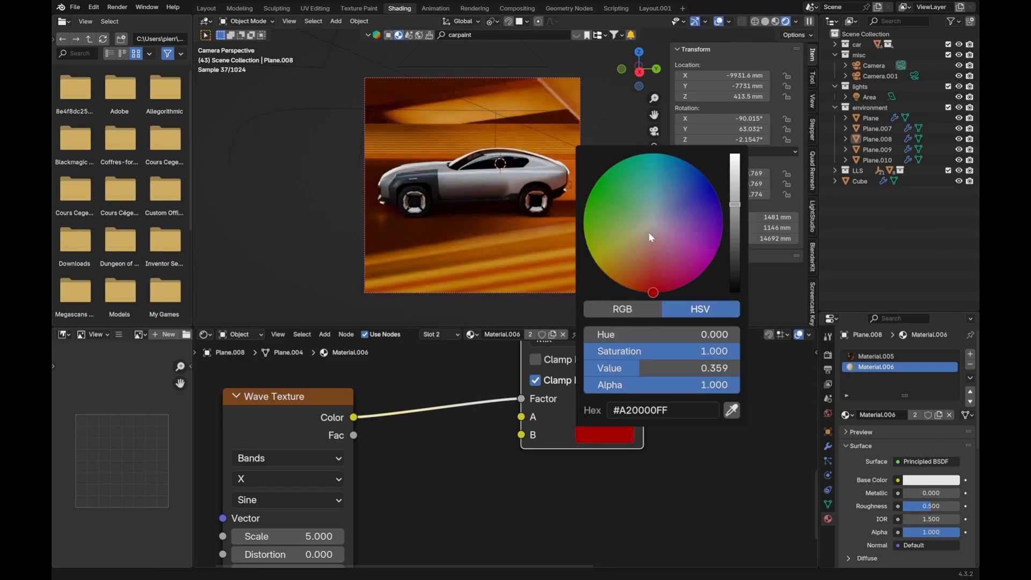
mouse_move(650, 237)
left_mouse_down()
mouse_move(602, 268)
mouse_move(624, 286)
mouse_move(589, 250)
left_mouse_up()
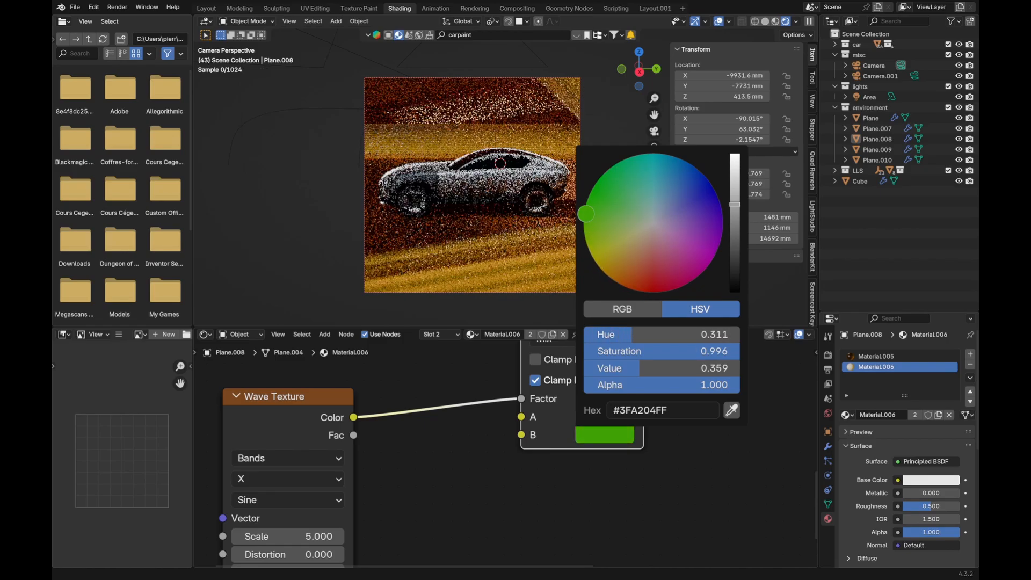
mouse_move(697, 169)
left_mouse_down()
mouse_move(716, 193)
mouse_move(720, 237)
mouse_move(688, 283)
mouse_move(641, 290)
mouse_move(652, 292)
left_mouse_up()
middle_click_drag(317, 518, 410, 422)
scroll(417, 429, "up", 3)
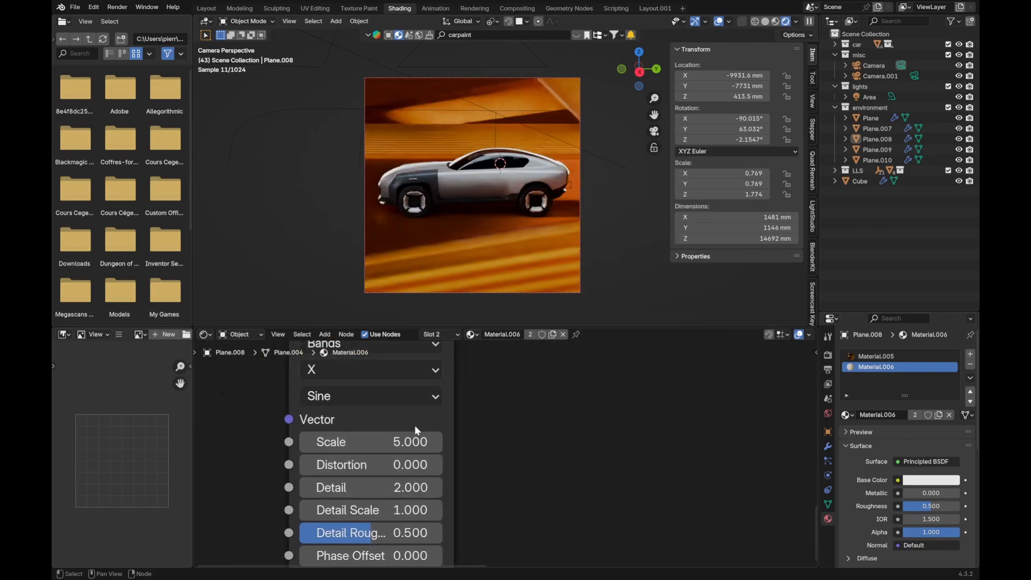
left_click(361, 394)
left_click(324, 471)
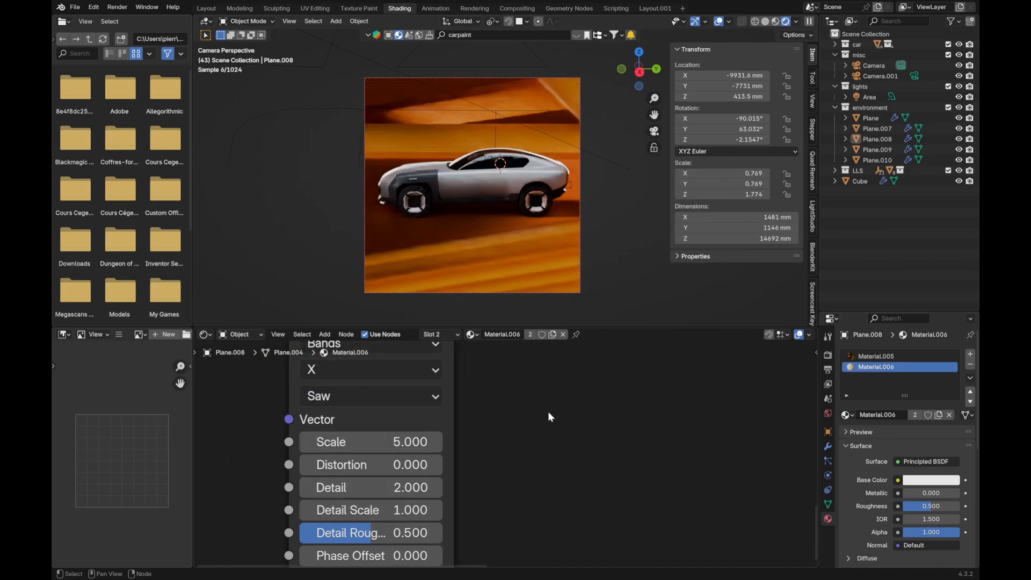
scroll(490, 234, "up", 1)
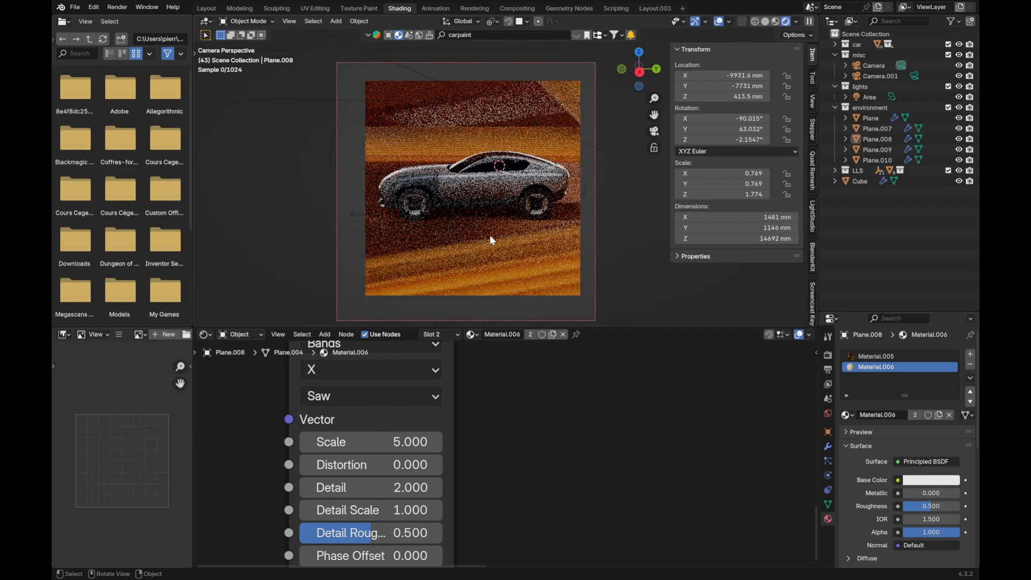
mouse_move(351, 442)
left_mouse_down()
mouse_move(408, 441)
mouse_move(362, 441)
left_mouse_up()
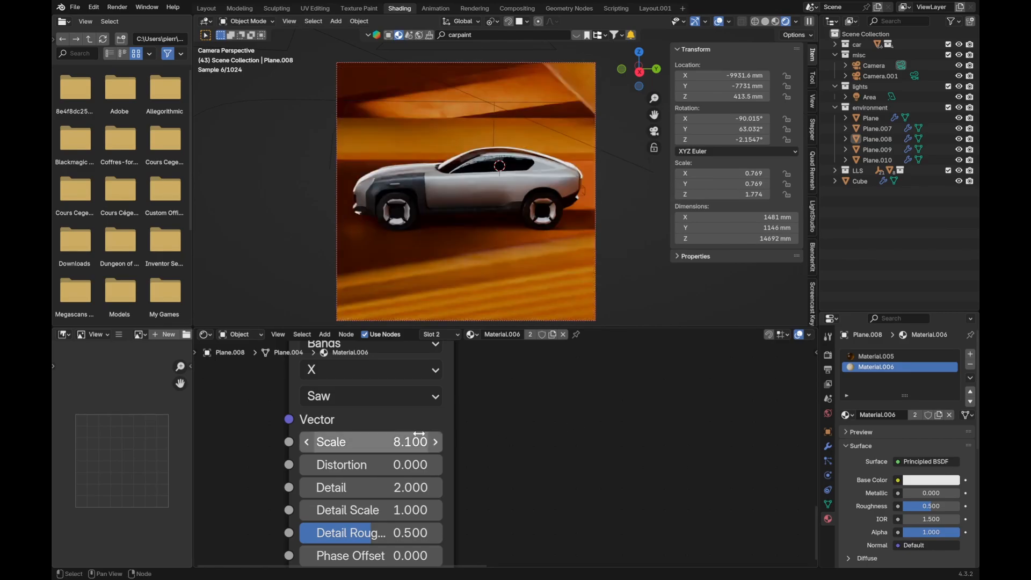
Step: Set the Wave Texture's bands direction to Y and its scale to 2.3
middle_click_drag(384, 380, 375, 400)
left_click(375, 400)
left_click(341, 467)
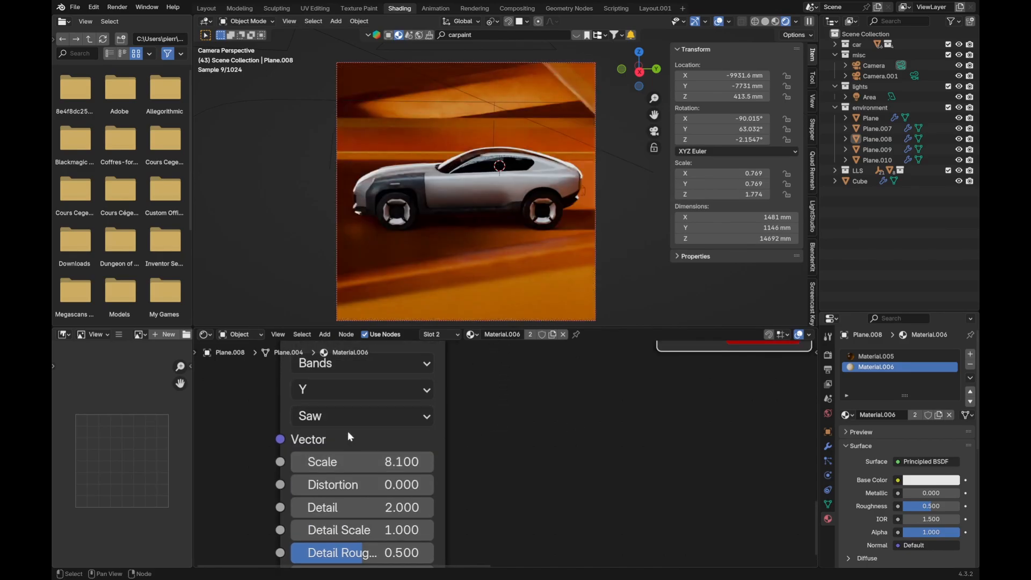
mouse_move(407, 462)
left_mouse_down()
mouse_move(356, 462)
mouse_move(387, 462)
left_mouse_up()
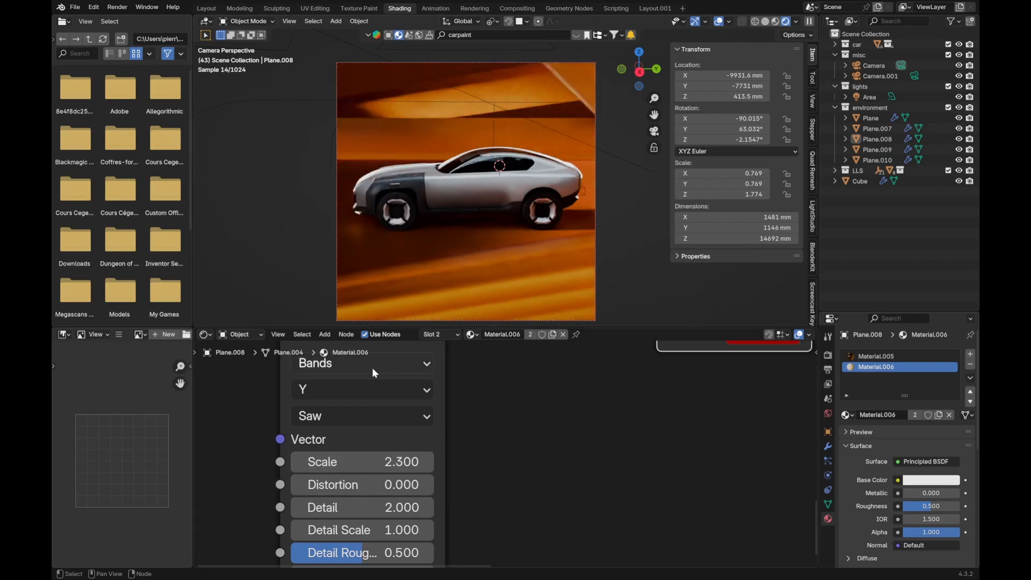
Step: Run the Wave Texture's bands along Z at scale 10.2 and set the profile to Sine
left_click(347, 388)
left_click(343, 488)
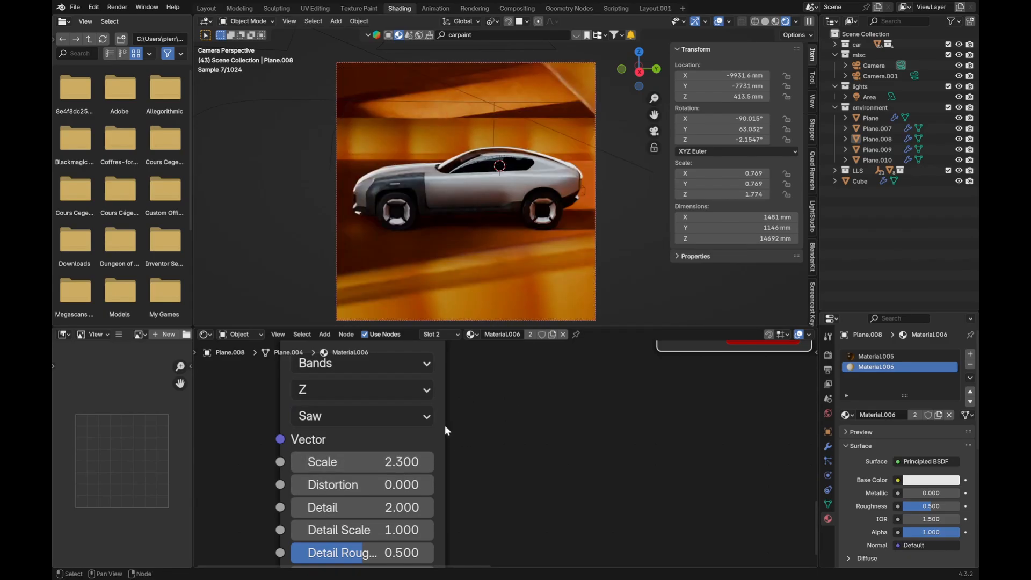
left_click_drag(344, 462, 383, 462)
left_click(346, 414)
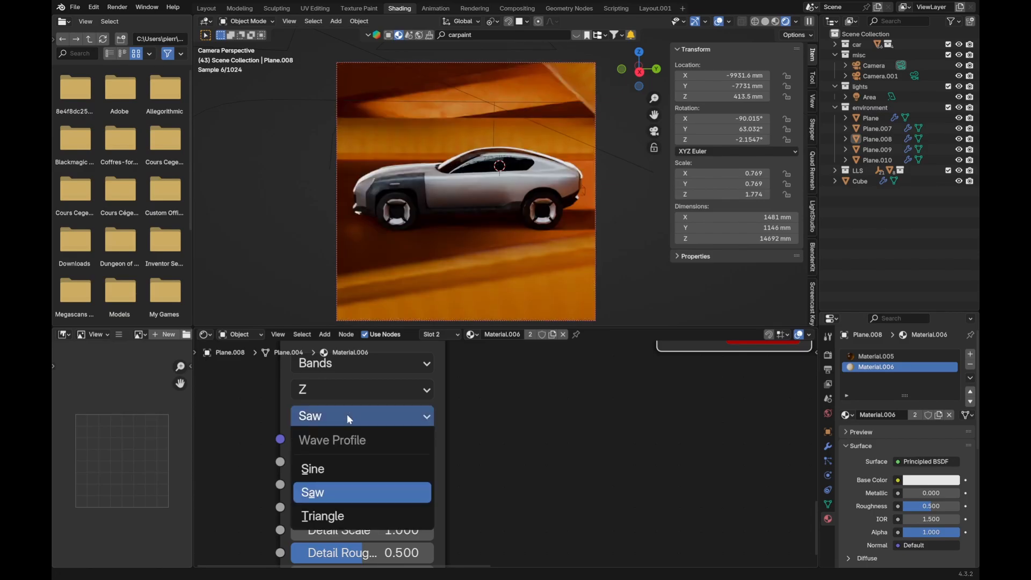
left_click(328, 465)
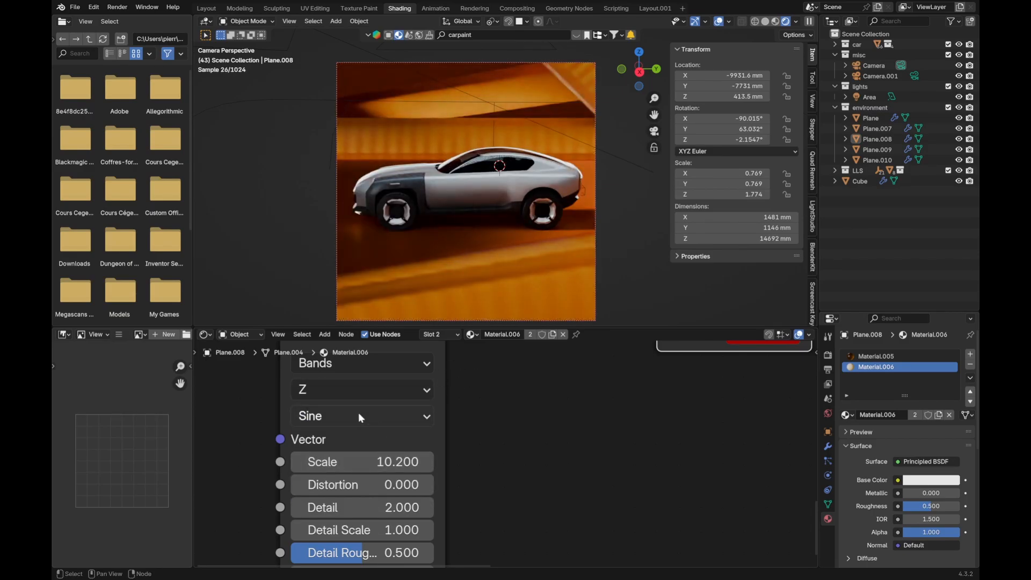
Step: Set the Wave Texture's bands direction to X and its scale to 20.9
left_click(345, 396)
left_click(334, 436)
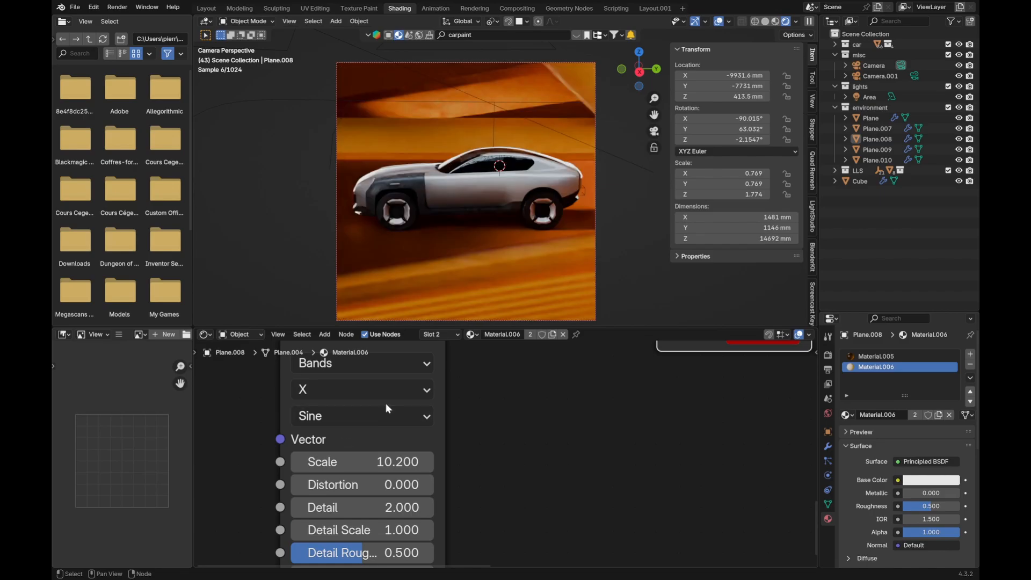
left_click_drag(390, 455, 356, 455)
scroll(519, 231, "down", 2)
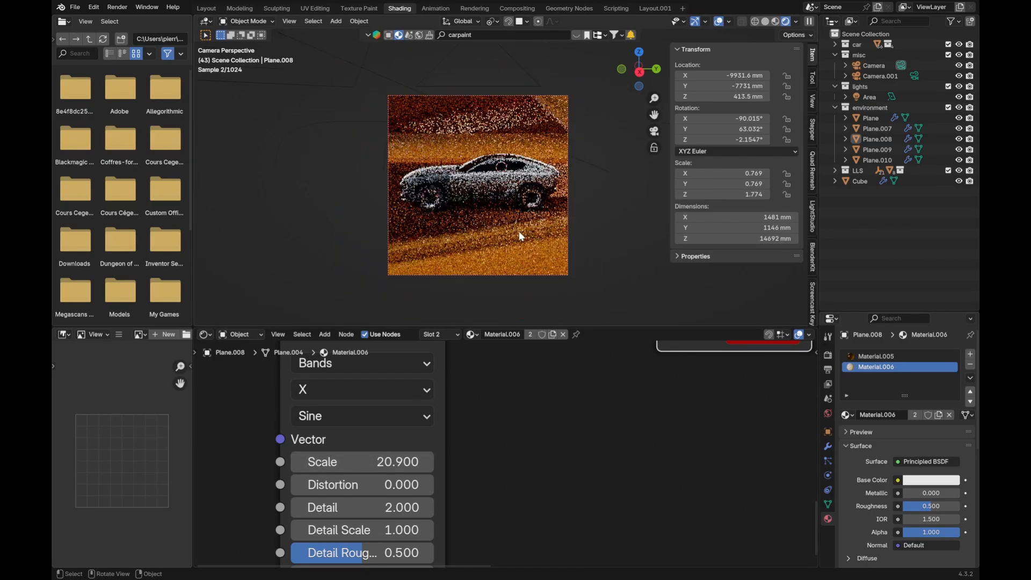
Step: Apply Shade Auto Smooth to the wide emissive plane behind the car
left_click(477, 140)
key("z")
right_click(477, 141)
left_click(477, 141)
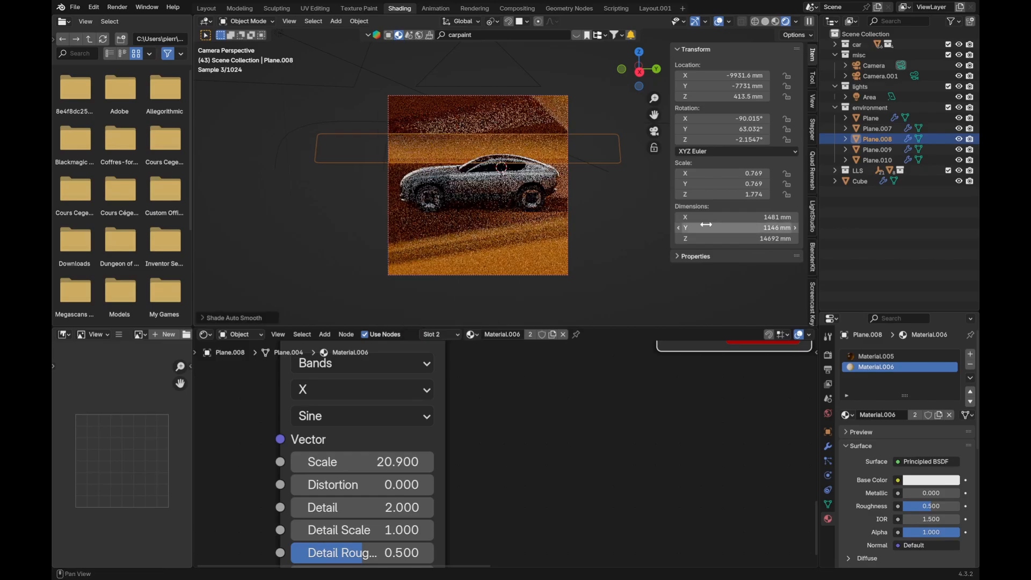
left_click(640, 290)
Step: Change the Mix node's color B to a light peach tone
scroll(555, 484, "down", 2)
scroll(536, 450, "up", 1)
left_click(537, 450)
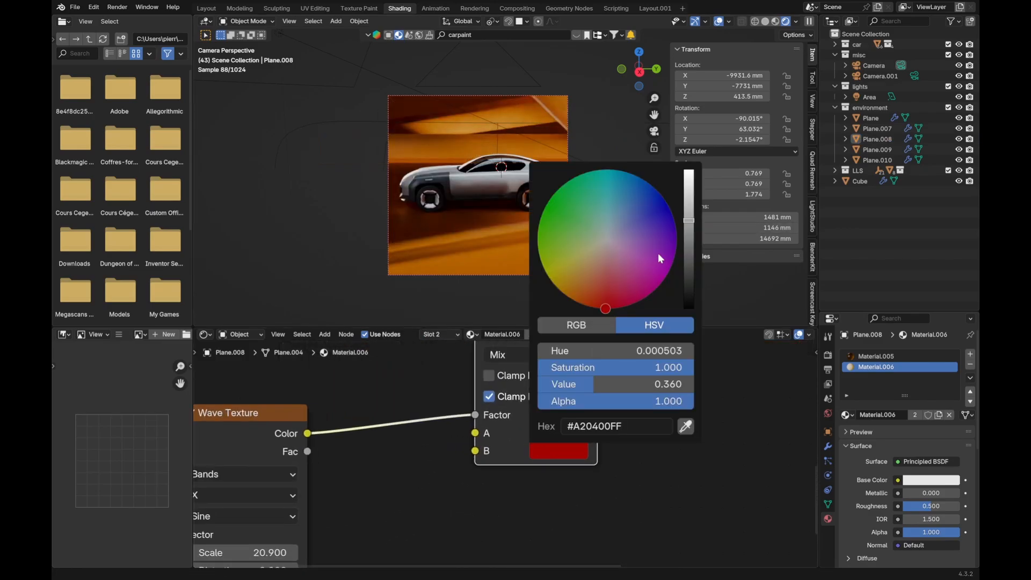
left_click(551, 456)
left_click(588, 273)
mouse_move(587, 275)
left_mouse_down()
mouse_move(574, 301)
mouse_move(597, 268)
left_mouse_up()
left_click(556, 450)
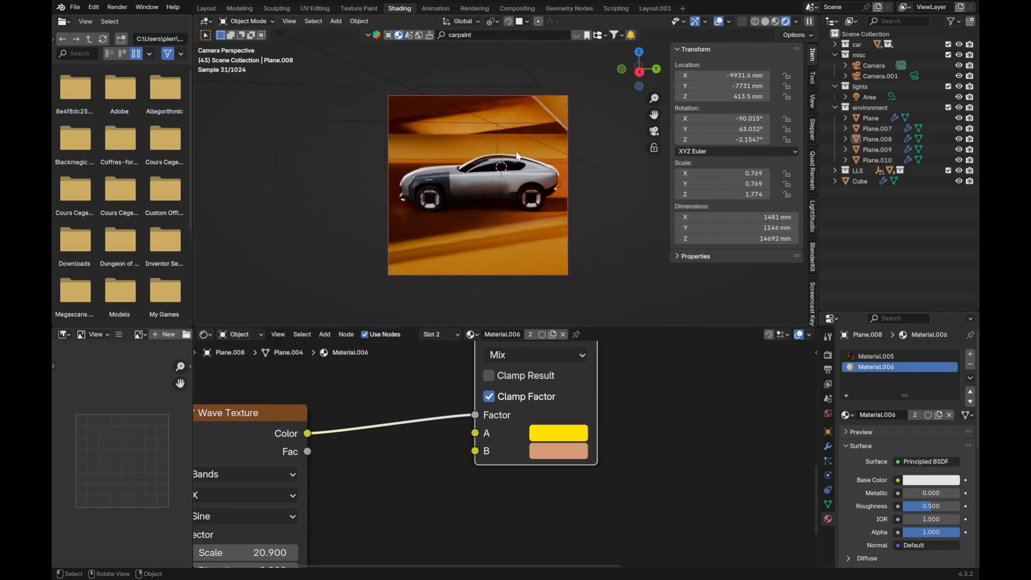
Step: Leave the camera view, select the large emissive plane in front of the car, save the file and switch to the Layout workspace
middle_click_drag(517, 156, 443, 185)
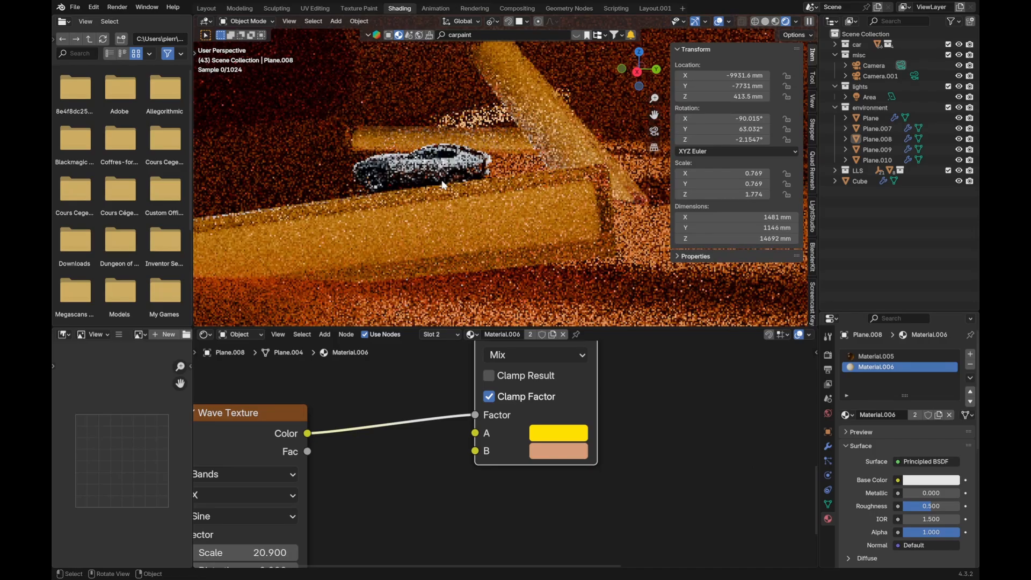
scroll(443, 184, "up", 2)
left_click(507, 175)
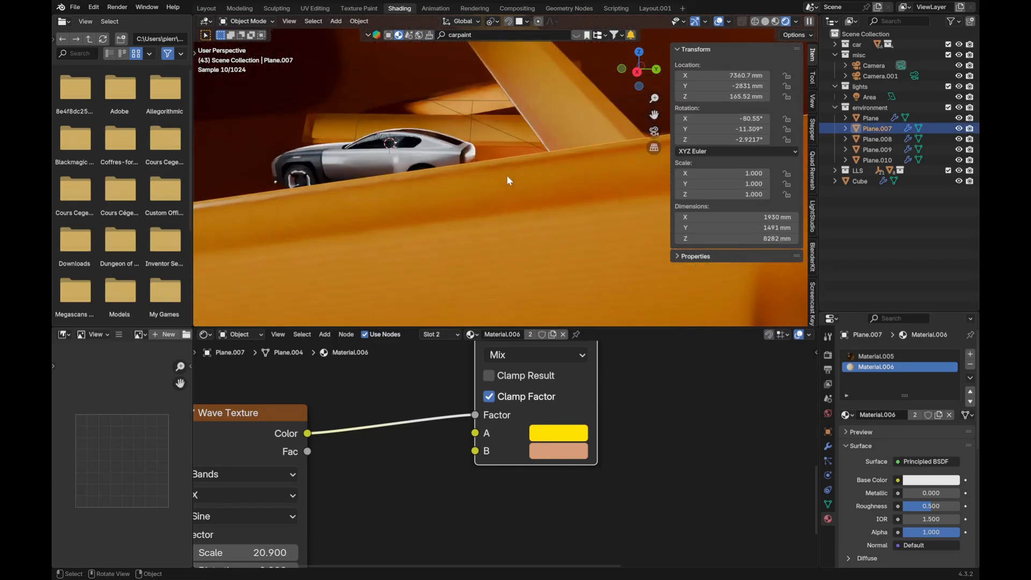
middle_click_drag(507, 175, 207, 69)
key("ctrl+s")
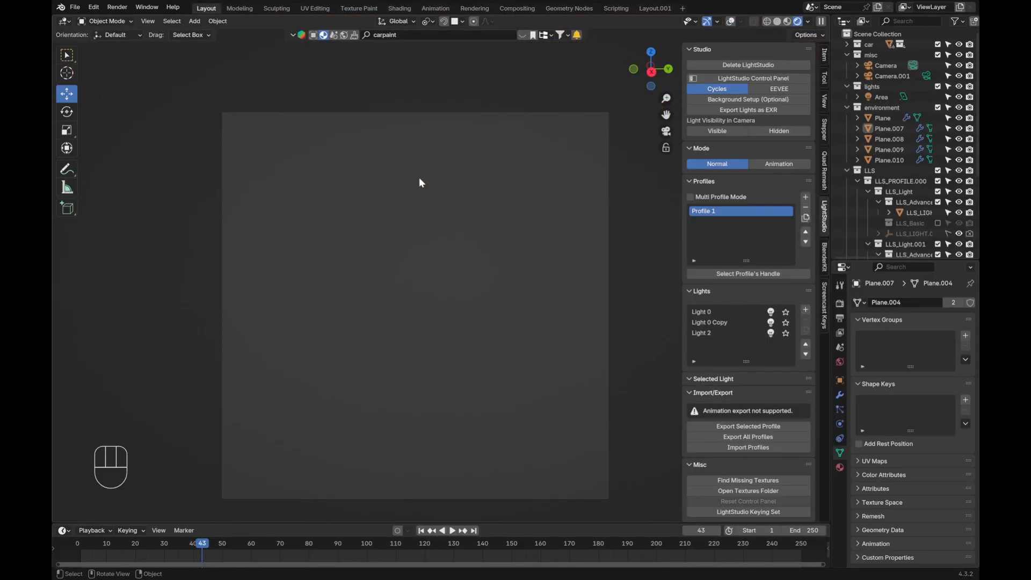
Step: Make a linked duplicate of the emissive plane in front of the car, move it about -5300 mm along X and scale it down
scroll(430, 210, "down", 2)
key("alt+a")
middle_click_drag(430, 282, 415, 301)
scroll(432, 295, "down", 4)
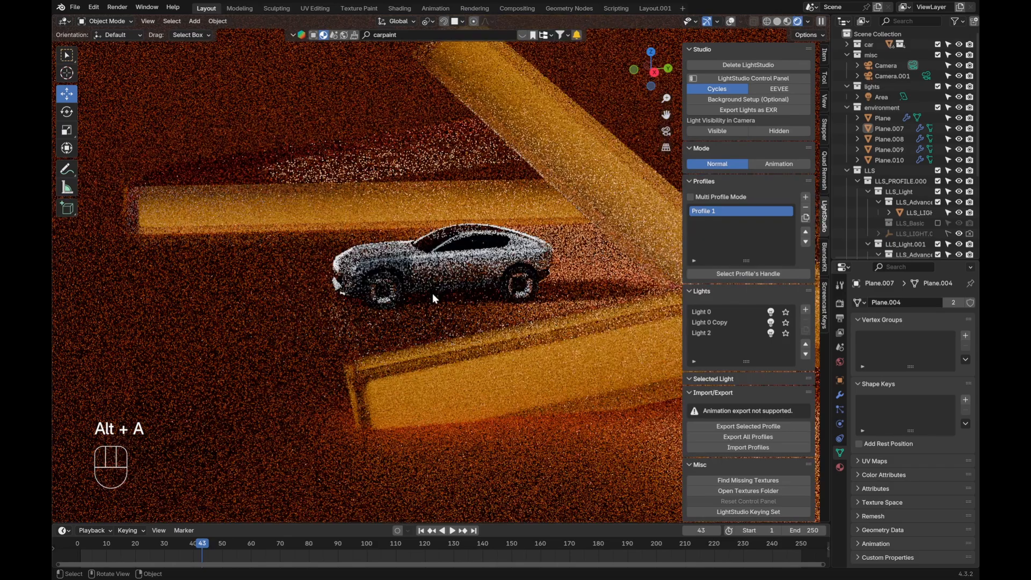
left_click(469, 339)
middle_click_drag(471, 343, 521, 350)
key("alt+d")
key("g")
key("x")
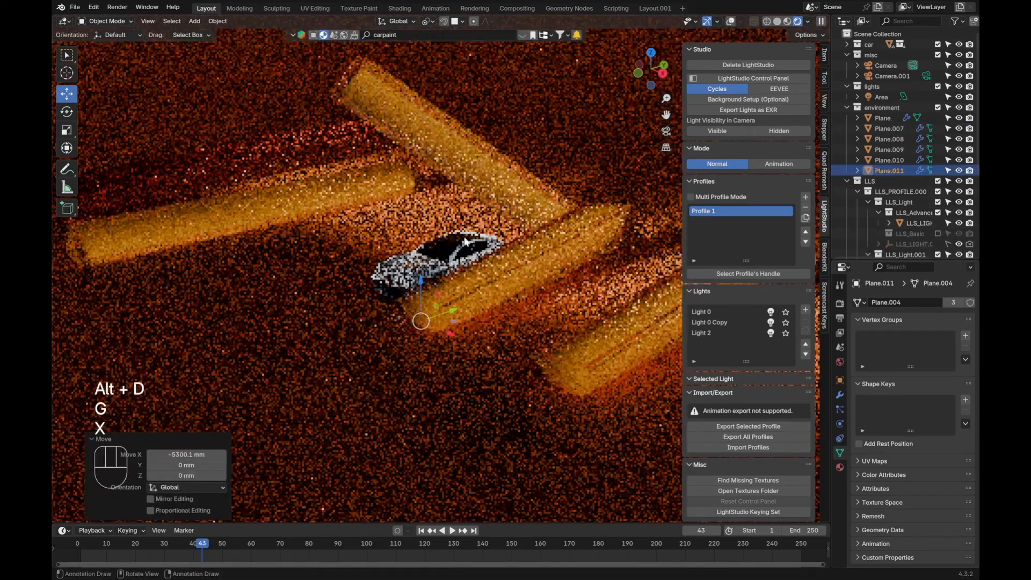
key("s")
left_click(439, 272)
Step: Lower the small duplicated plane about 217 mm along Z
scroll(485, 324, "up", 3)
scroll(463, 228, "up", 4)
middle_click_drag(485, 324, 514, 313, "shift")
key("g")
key("z")
left_click(469, 254)
scroll(513, 314, "down", 4)
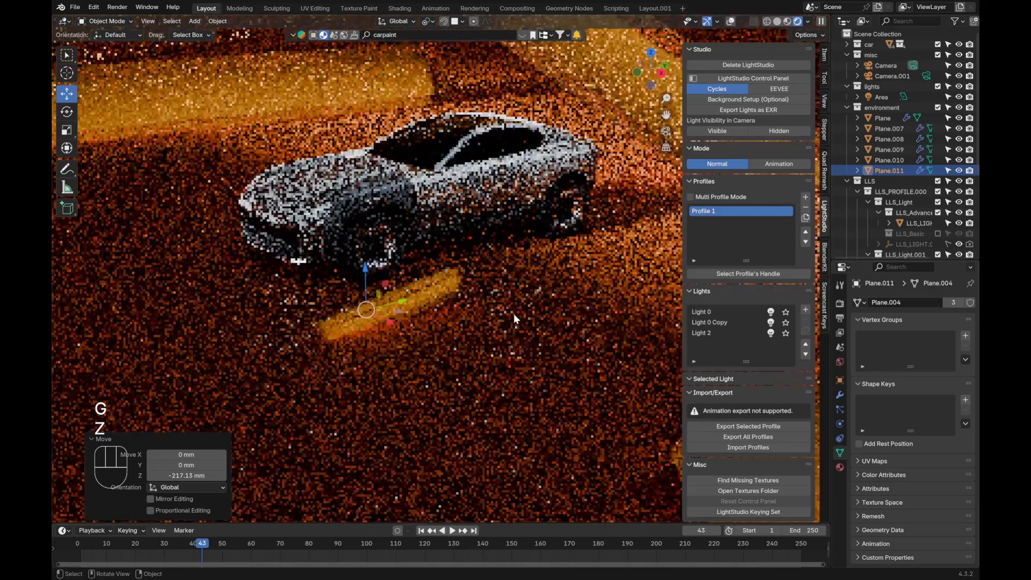
Step: Make an independent copy of the small plane, move it along Y toward the car's front, and delete the linked original
key("shift+d")
right_click(474, 286)
key("g")
key("y")
left_click(327, 318)
left_click(393, 298)
key("x")
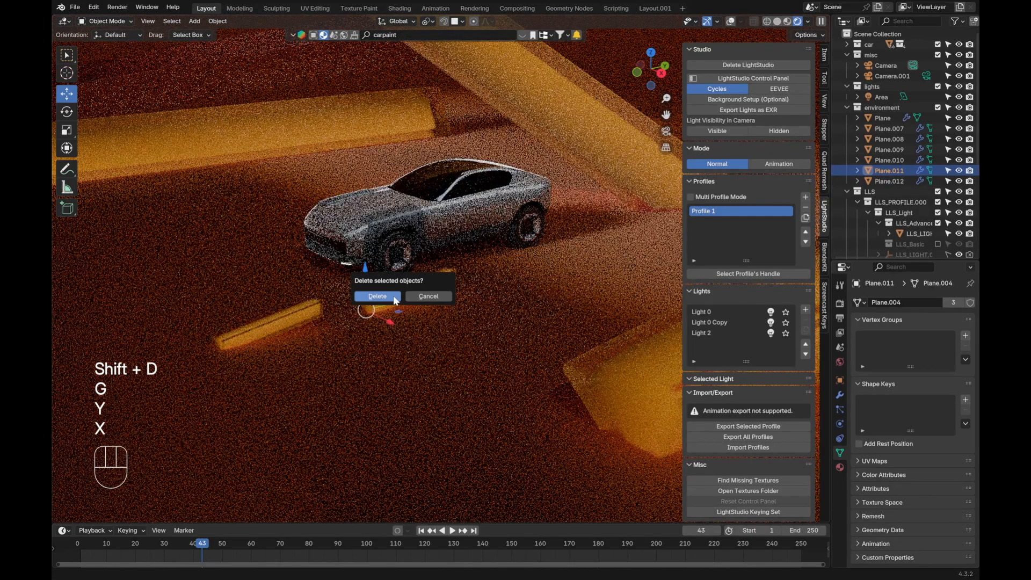
left_click(393, 295)
Step: Link the ground plane's material to the small plane copy
left_click(292, 323)
left_click(453, 332, "shift")
key("ctrl+l")
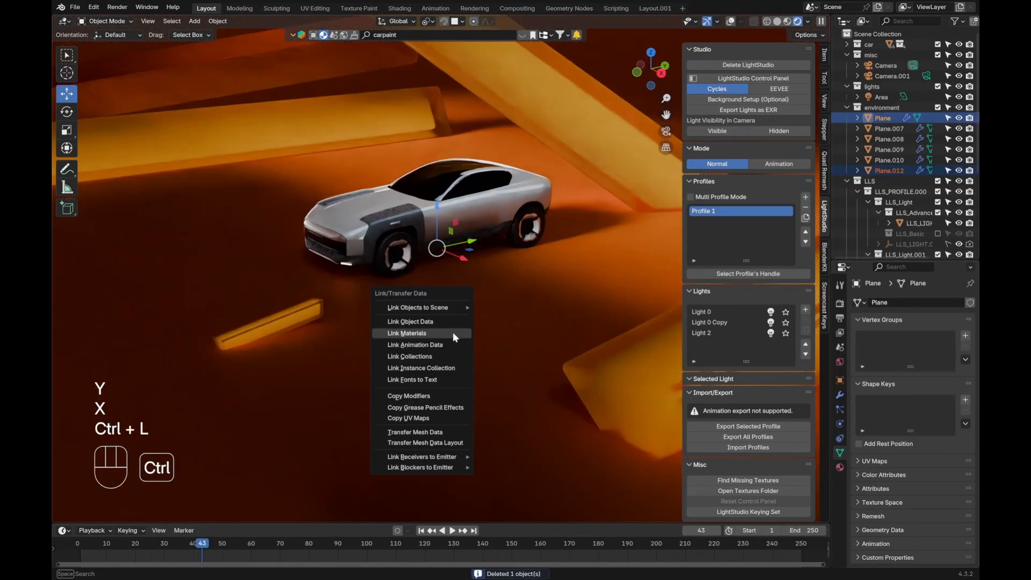
left_click(453, 332)
key("alt+a")
Step: Scale the small plane up by about 2.292 and rotate it -9.88° about X
left_click(275, 322)
scroll(374, 327, "up", 1)
key("s")
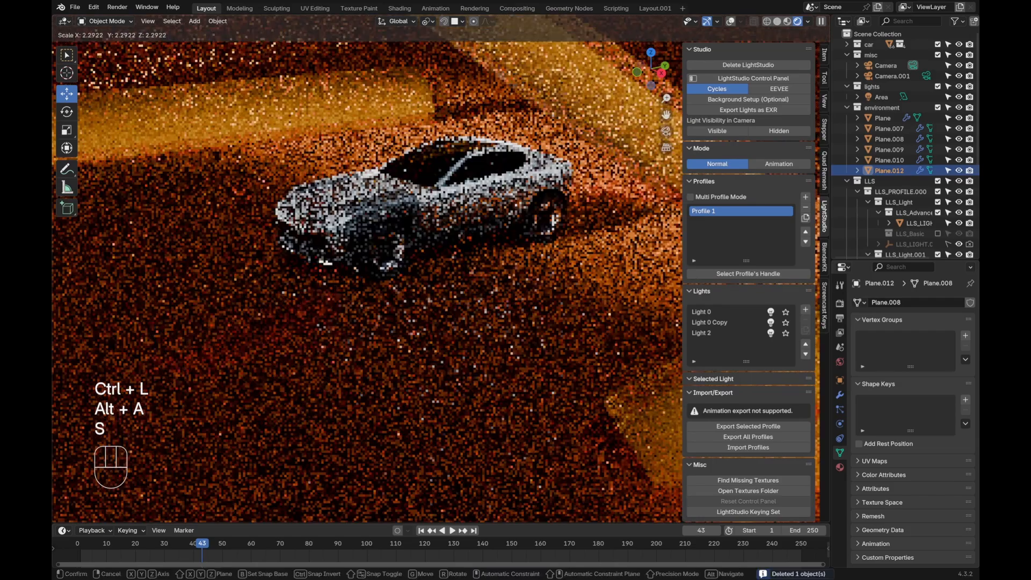
left_click(579, 295)
key("r")
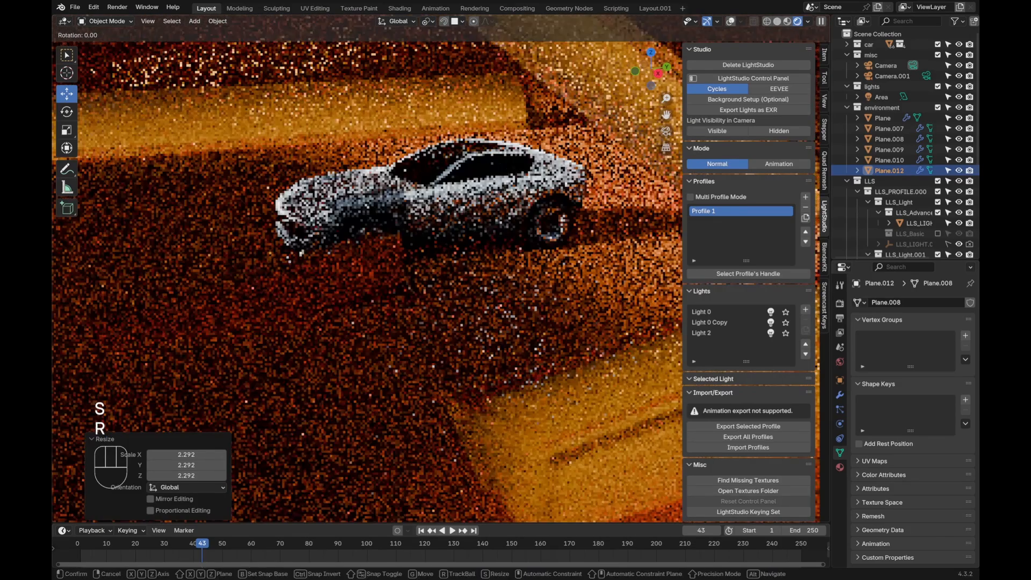
key("x")
left_click(448, 260)
Step: In solid shading, tilt the panel about the Y axis and lower it about 210 mm along Z
key("z")
middle_click_drag(448, 260, 530, 247)
left_click(594, 247)
key("r")
key("y")
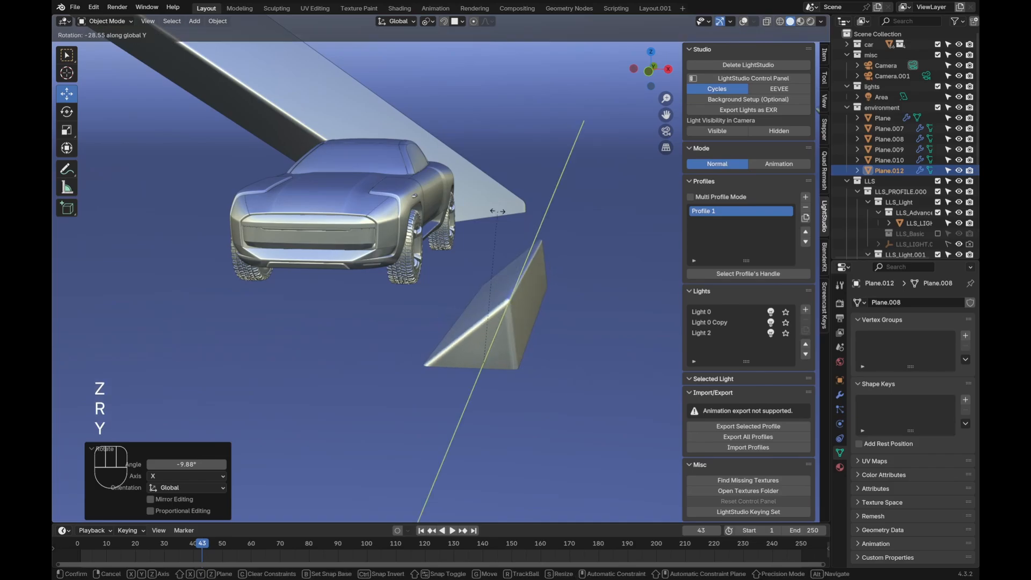
key("g")
key("z")
left_click(532, 255)
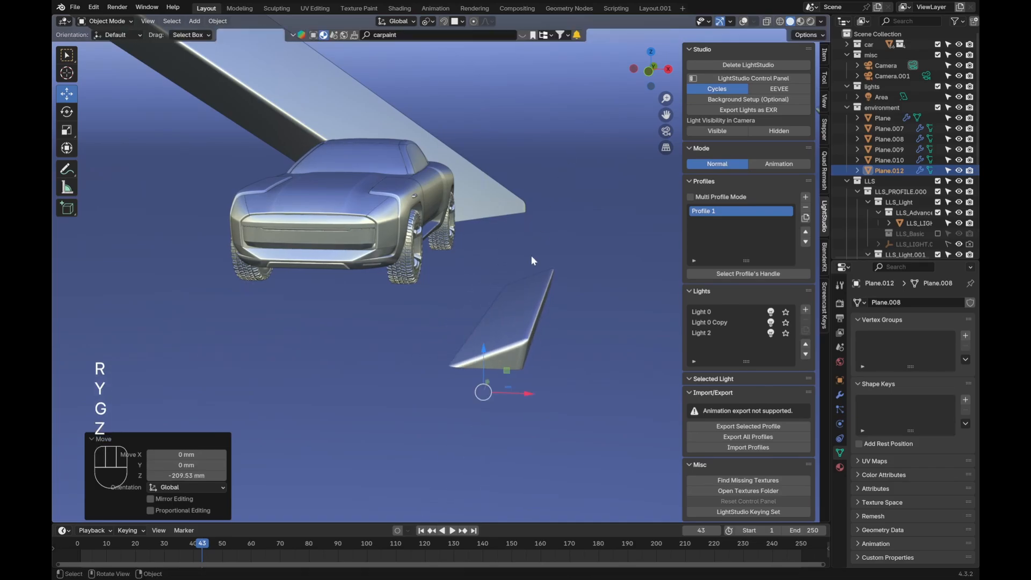
Step: Adjust the panel's tilt about Y once more and lower it about 21 mm along Z
key("r")
key("y")
key("g")
key("z")
left_click(544, 251)
Step: Shorten the panel by scaling it along its local Z axis
middle_click_drag(543, 251, 520, 256)
scroll(520, 255, "up", 2)
key("s")
key("z")
key("z")
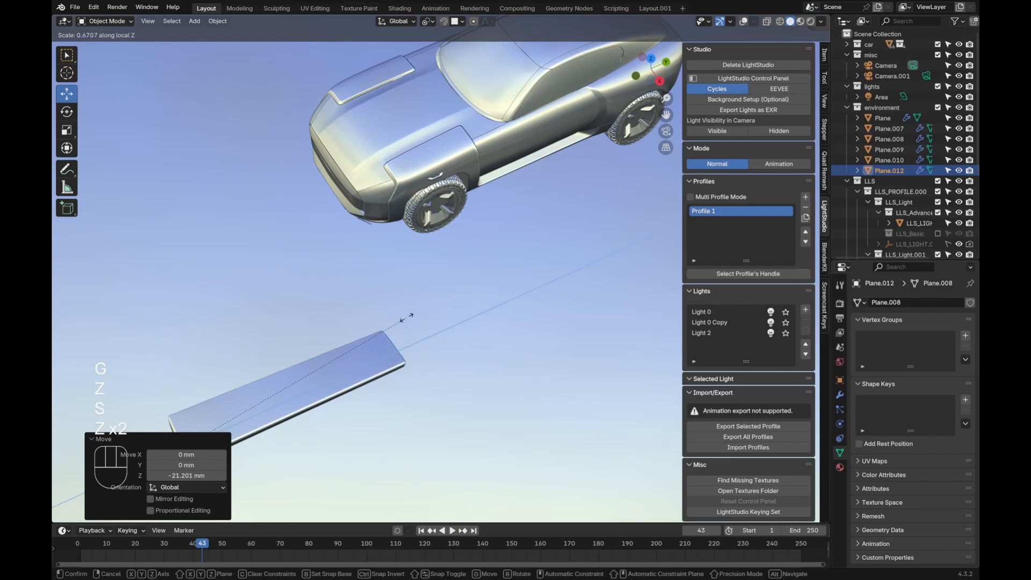
left_click(233, 372)
Step: Rotate the shortened panel 47.9° about Z and -13.1° about X
middle_click_drag(331, 338, 398, 318, "shift")
key("r")
key("z")
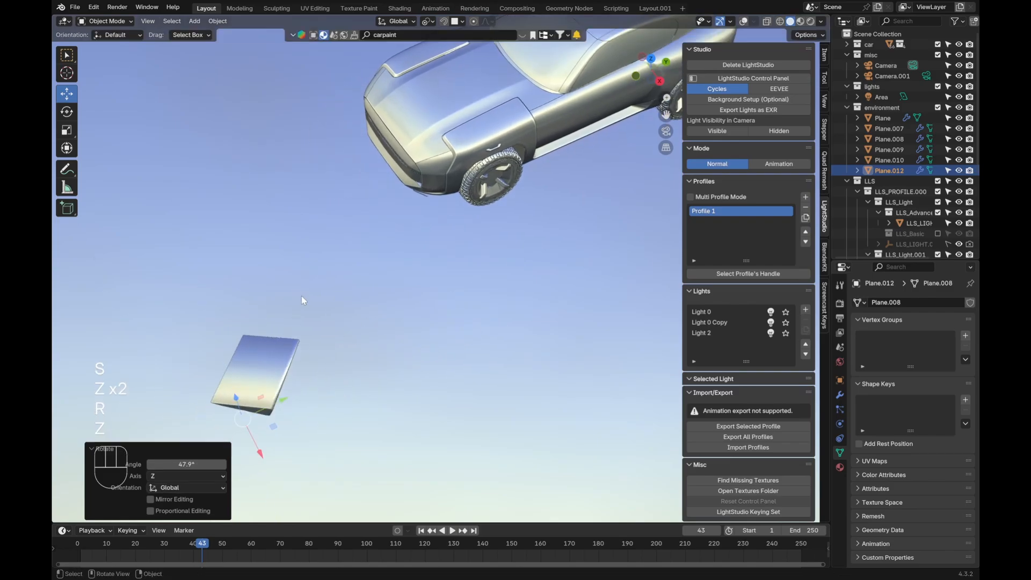
left_click(301, 296)
middle_click_drag(301, 295, 355, 350)
key("r")
key("x")
left_click(362, 290)
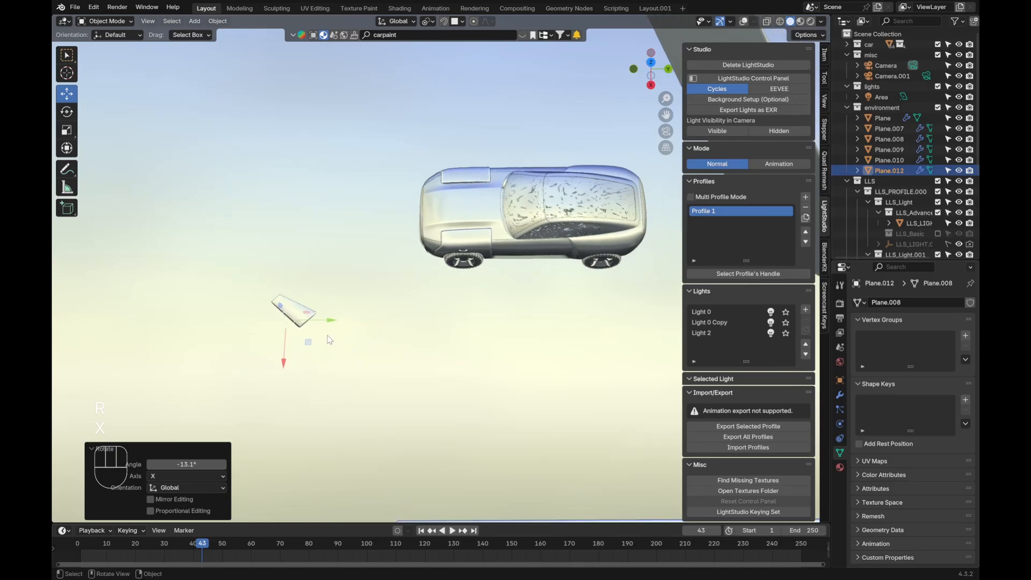
Step: Make a linked duplicate of the panel, move it about 4974 mm along Y and rotate it 88.5° about Z
key("alt+d")
key("g")
key("y")
left_click(543, 349)
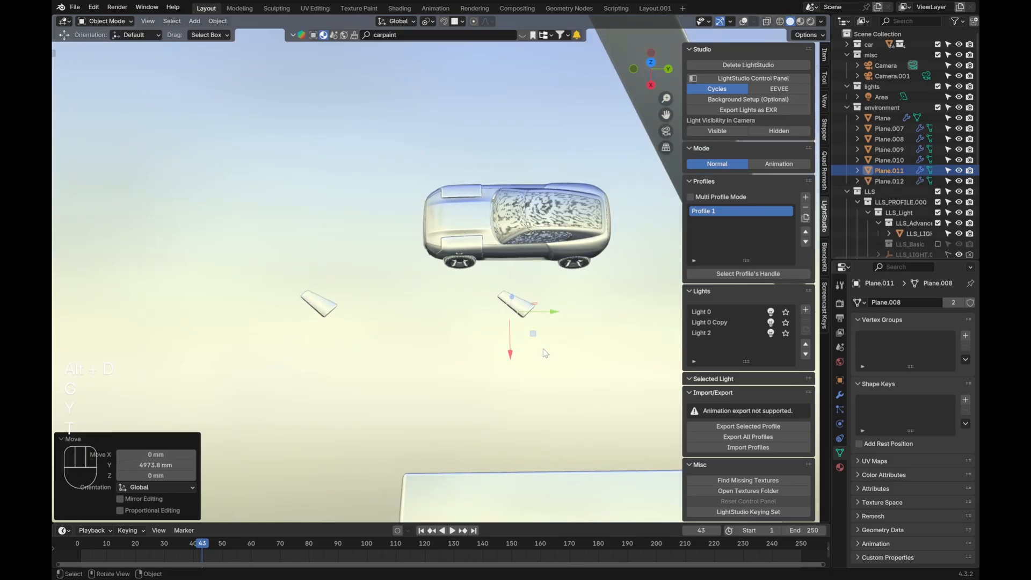
key("t")
key("t")
key("r")
key("z")
left_click(539, 286)
Step: Make linked duplicates of both panels and move them about -4276 mm along X to the car's other side
middle_click_drag(406, 294, 349, 342, "shift")
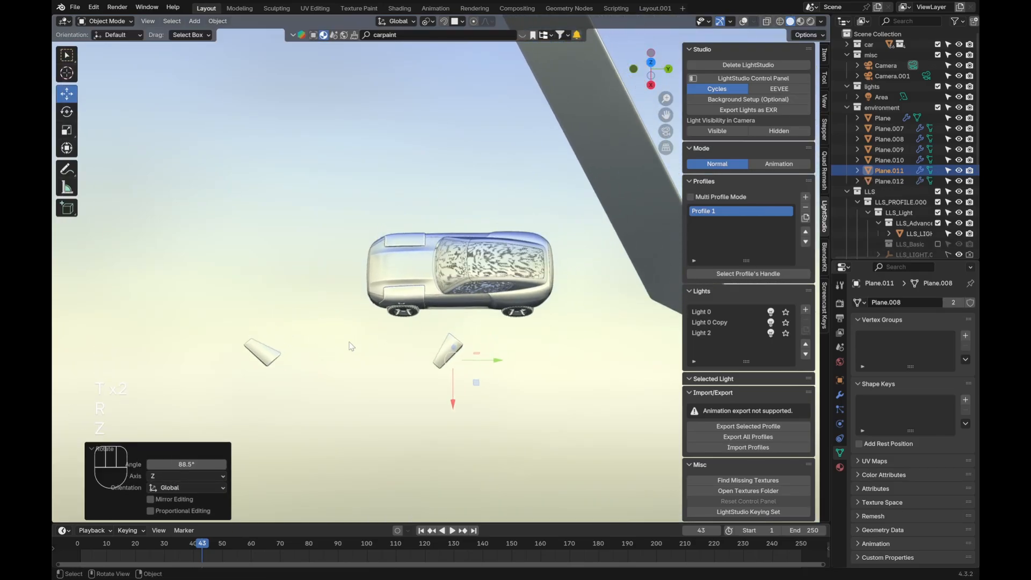
left_click(258, 355, "shift")
key("alt+d")
key("g")
key("x")
left_click(325, 203)
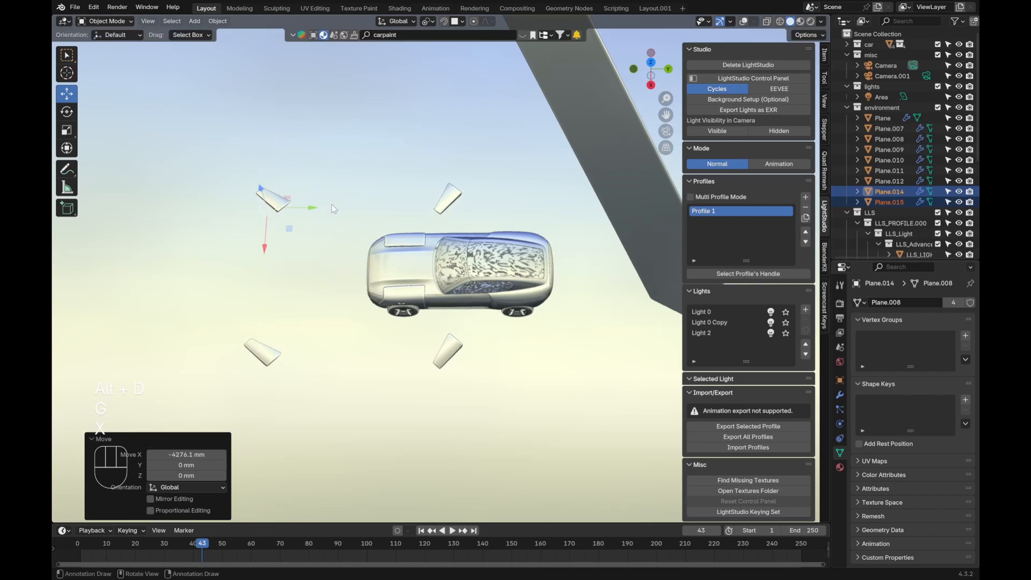
Step: Shift the new pair of panels along Y and rotate it -79.9° about Z
key("g")
key("y")
left_click(439, 203)
key("r")
key("z")
left_click(397, 368)
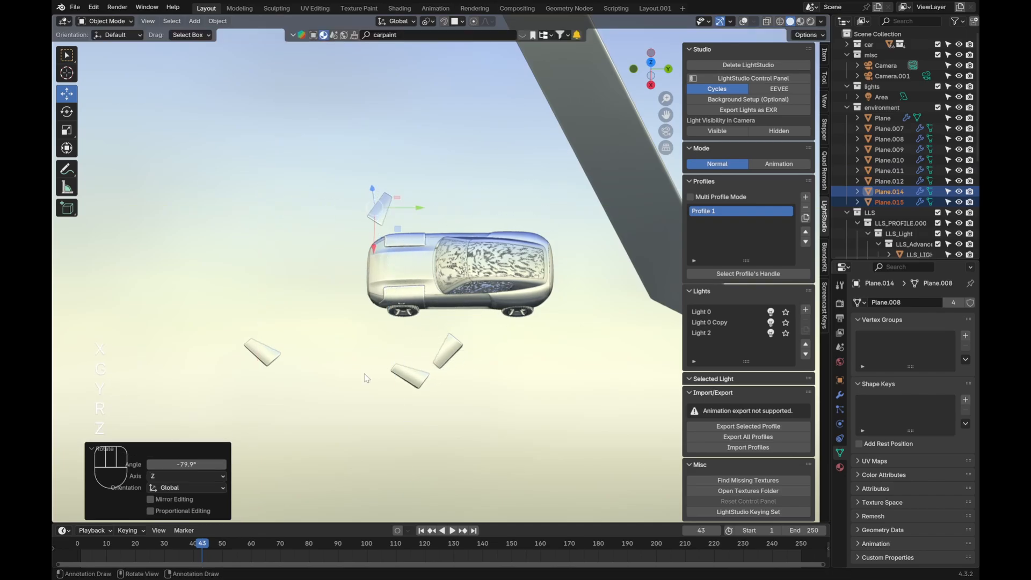
Step: Move the selected pair of linked panels along the global Y axis, further along the car's length
key("g")
key("x")
key("y")
left_click(448, 368)
Step: Make linked duplicates of the pair of panels, move them along Y beyond the car and rotate them 32.1° about Z
middle_click_drag(514, 378, 403, 411, "shift")
key("alt+d")
right_click(427, 379)
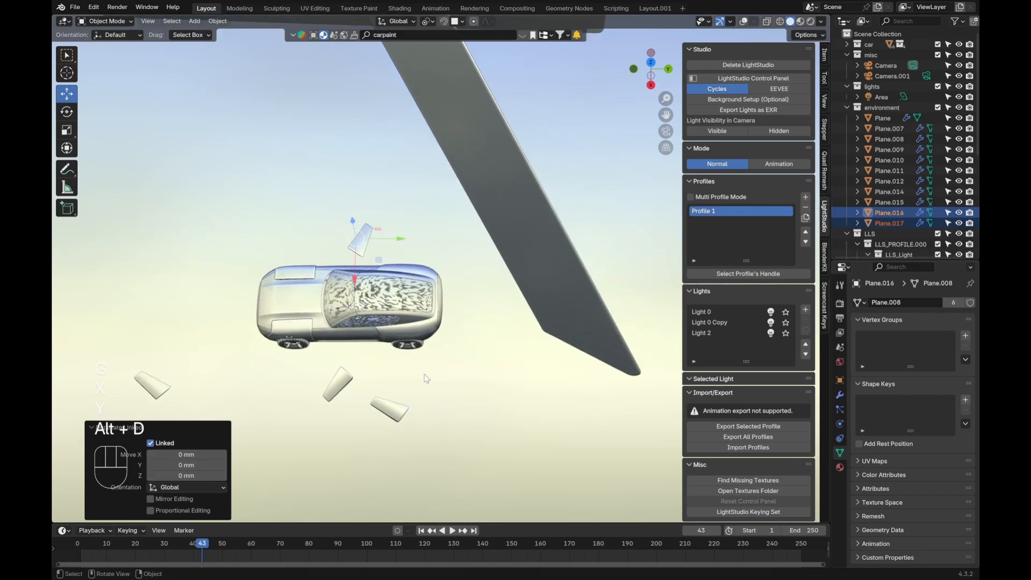
key("g")
key("y")
left_click(523, 378)
key("r")
key("z")
left_click(564, 365)
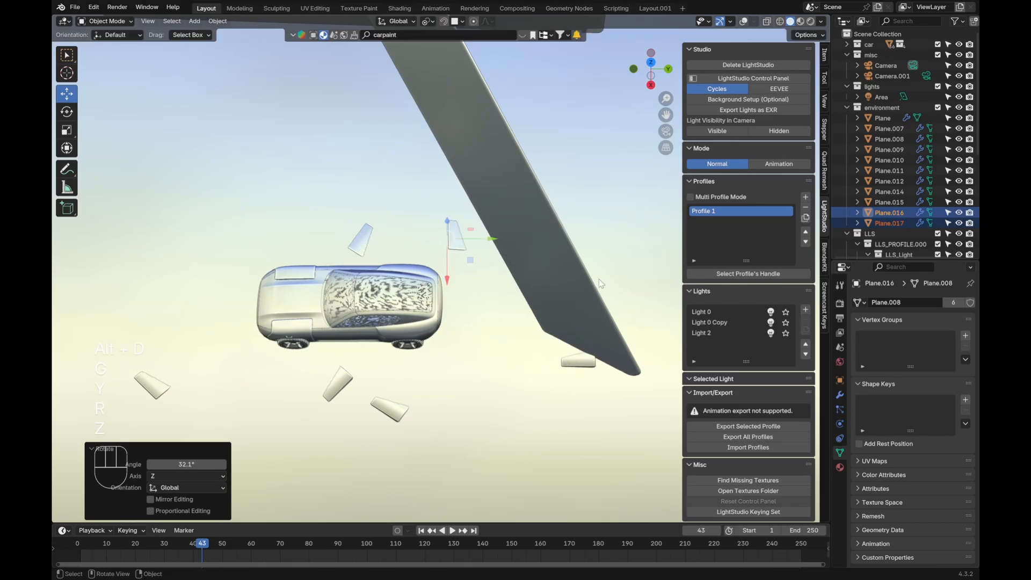
Step: Deselect everything and view the scene in rendered shading through the camera
key("alt+a")
middle_click_drag(563, 365, 524, 234)
key("z")
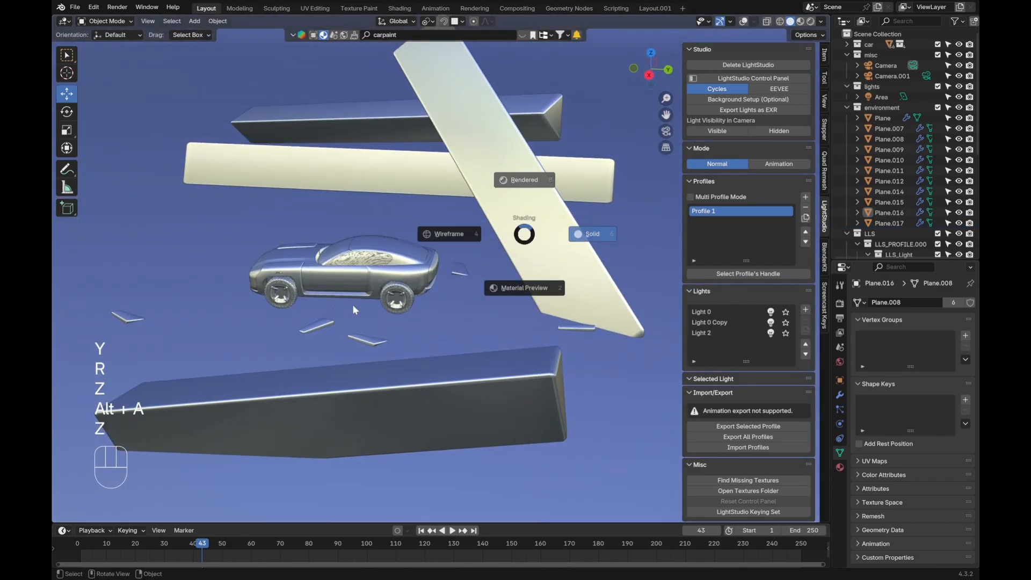
key("8")
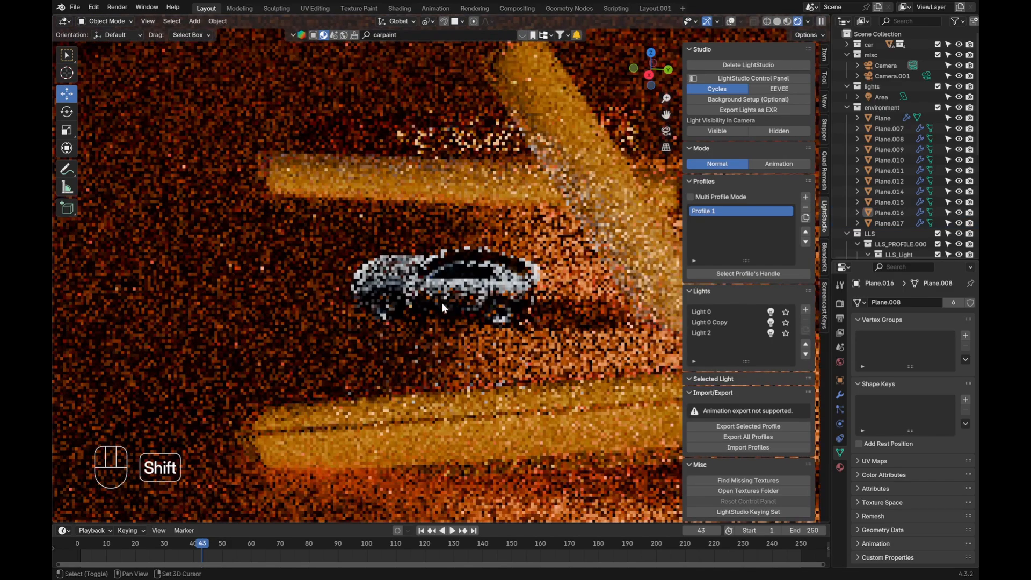
key("KP_0")
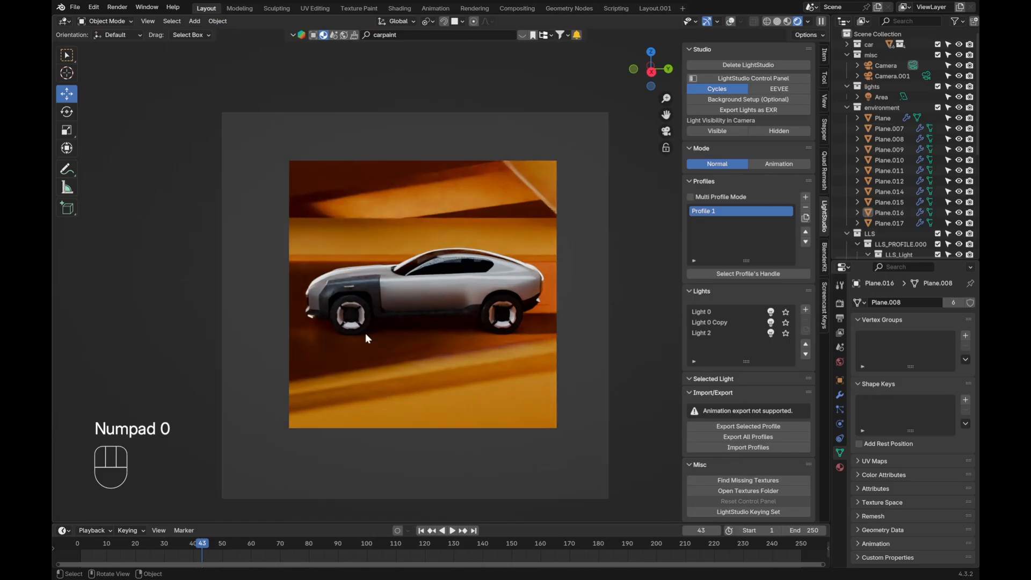
scroll(365, 333, "up", 4)
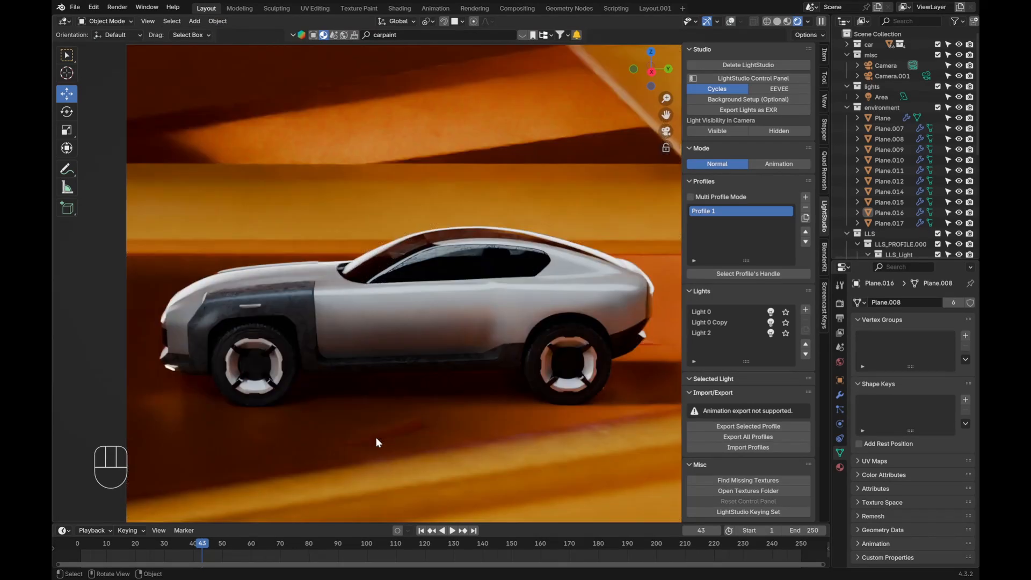
scroll(600, 302, "down", 2)
Step: Make Camera.001 the scene's active camera
key("alt+a")
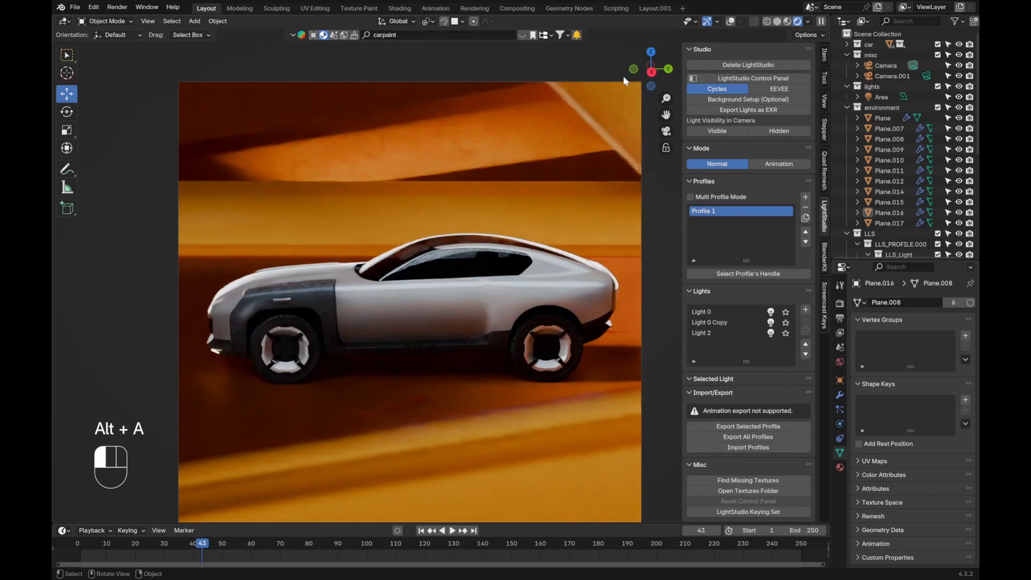
left_click(881, 75)
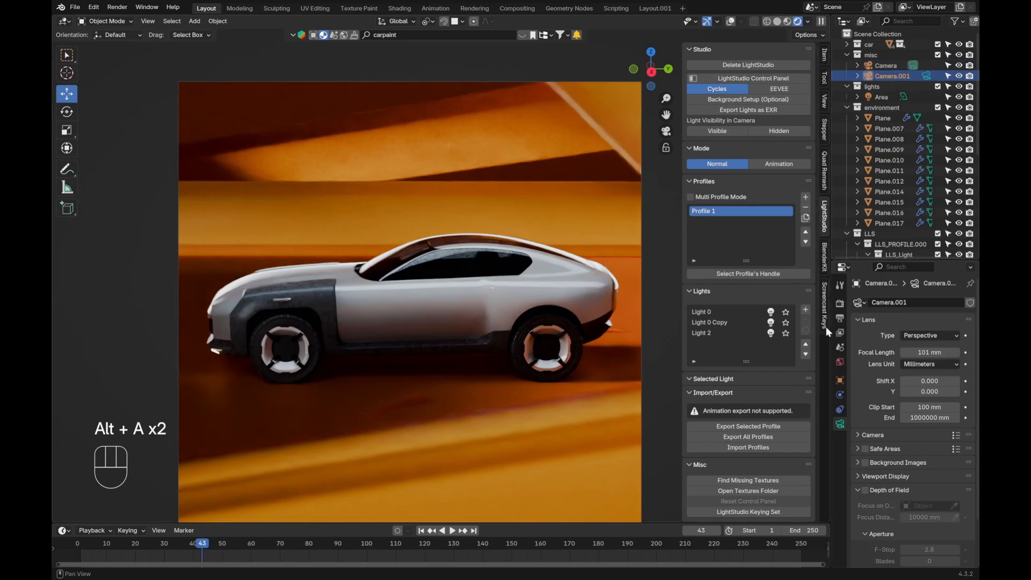
left_click(841, 348)
key("alt+a")
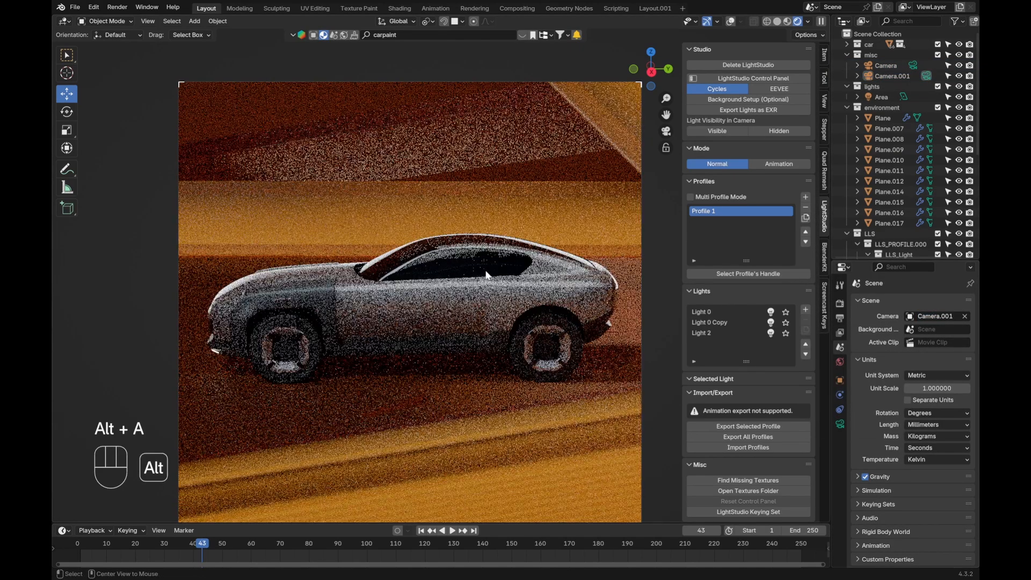
Step: Reposition Camera.001 with Walk Navigation to a front three-quarter view that frames the whole car
key("q")
left_click(469, 226)
key("a")
key("w")
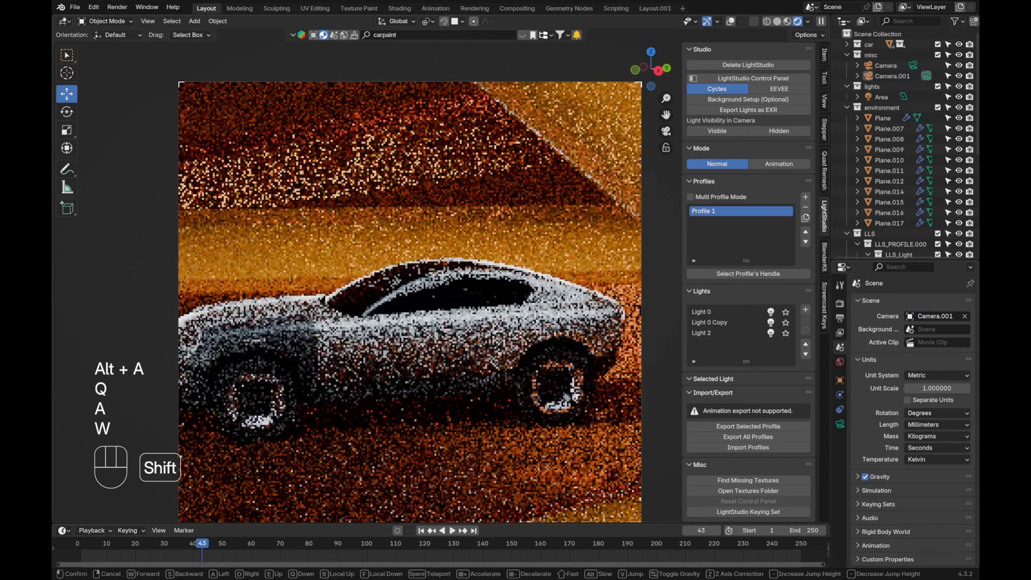
key("shift+s")
key("d")
key("q")
key("q")
key("s")
key("s")
key("s")
key("s")
key("s")
key("s")
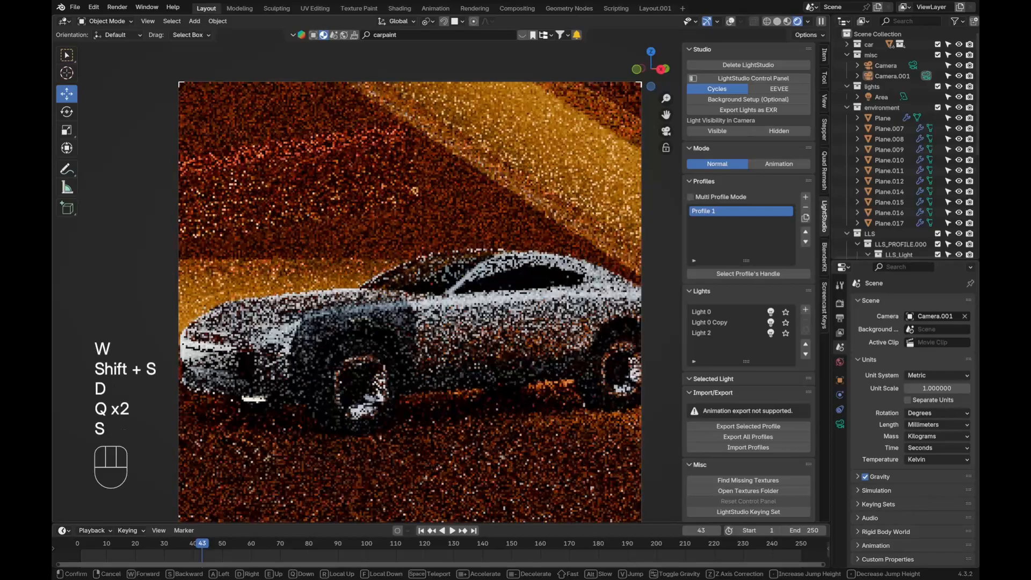
key("a")
key("s")
key("d")
left_click(433, 274)
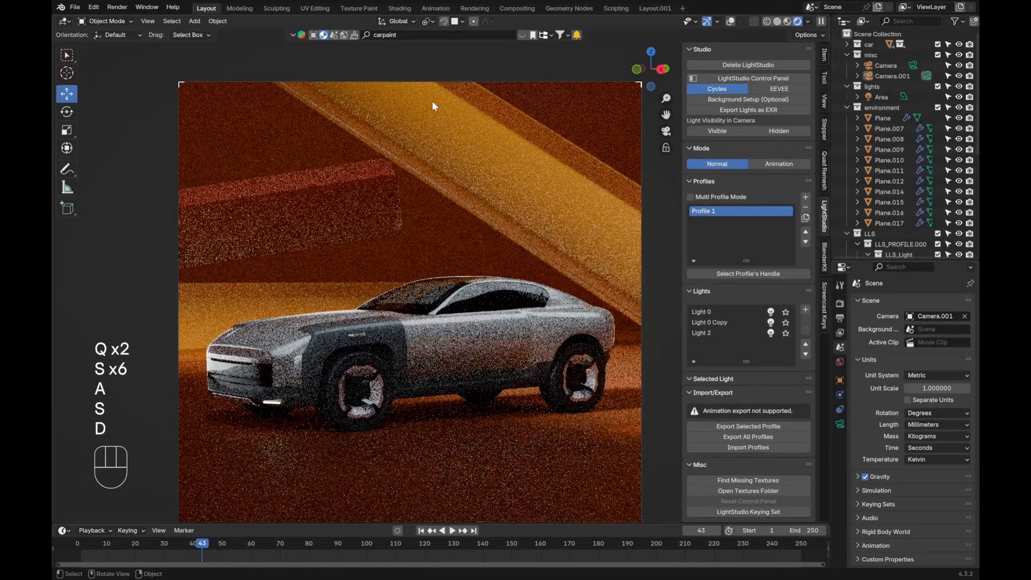
Step: Turn on the viewport overlays and set Camera.001's focal length to 85 mm
middle_click_drag(514, 257, 527, 195, "shift")
left_click(730, 22)
key("alt+a")
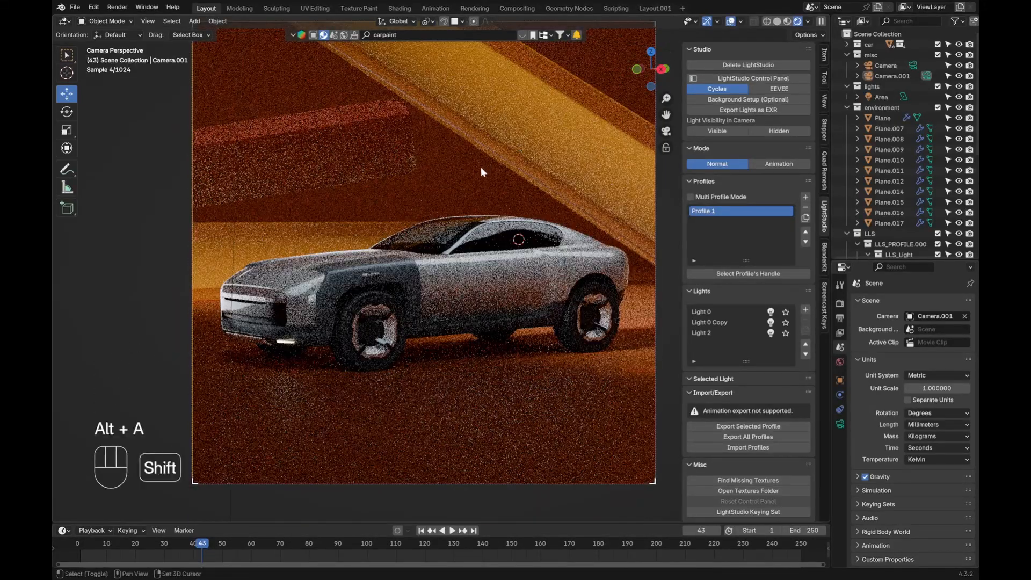
middle_click_drag(481, 167, 454, 196, "shift")
left_click(490, 61)
key("alt+a")
left_click(495, 50)
left_click(495, 51)
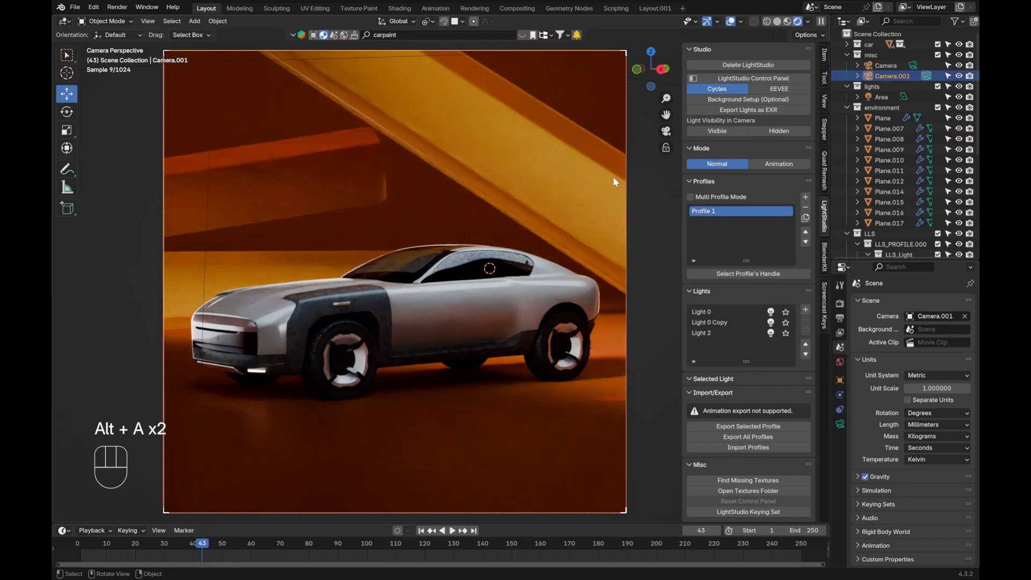
left_click(840, 424)
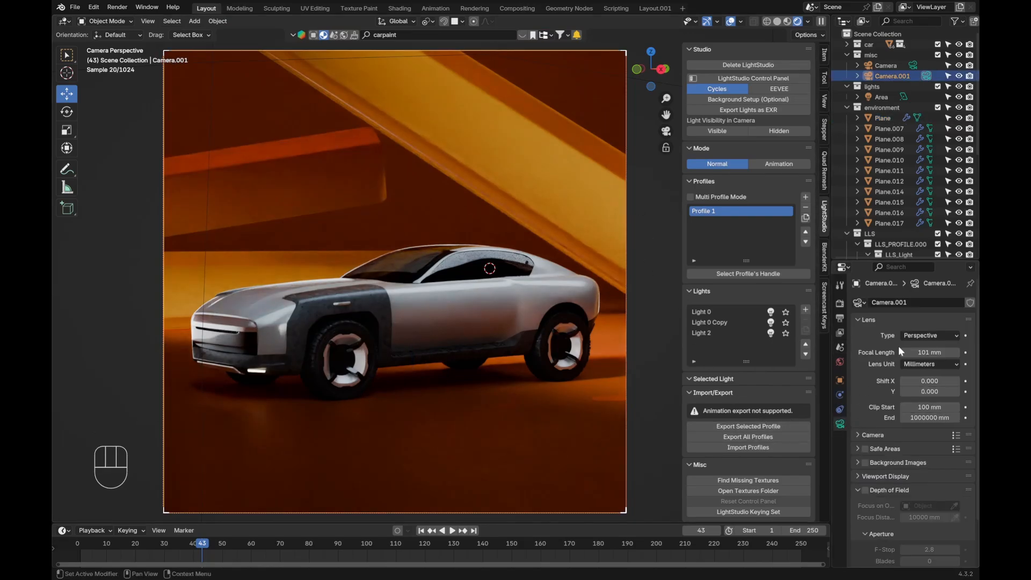
left_click_drag(915, 352, 905, 352)
Step: Reframe the car with Walk Navigation, moving Camera.001 around so the whole car sits mid-frame beneath the diagonal beam
key("q")
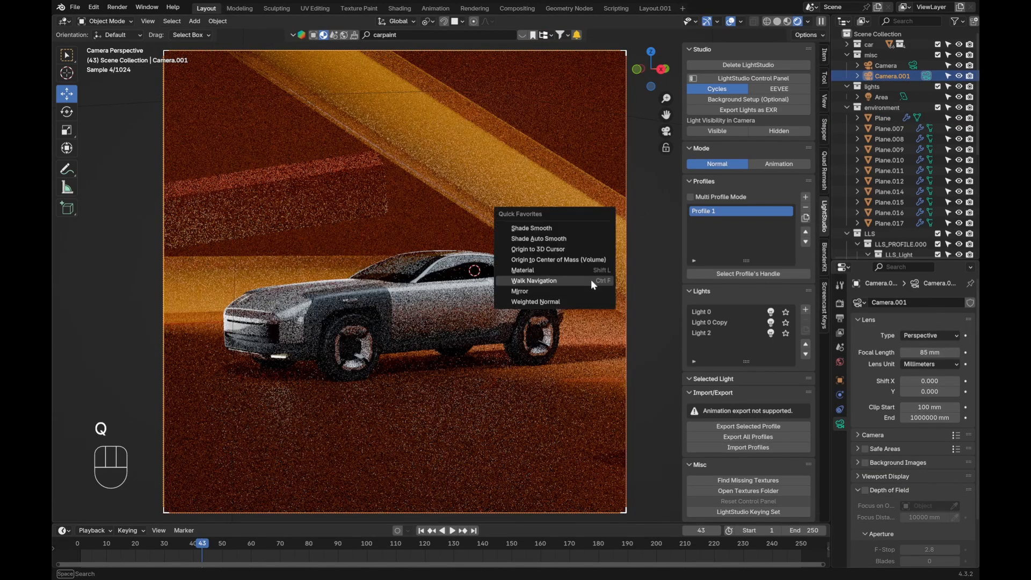
left_click(591, 280)
key("a")
key("w")
key("q")
key("d")
key("e")
key("shift")
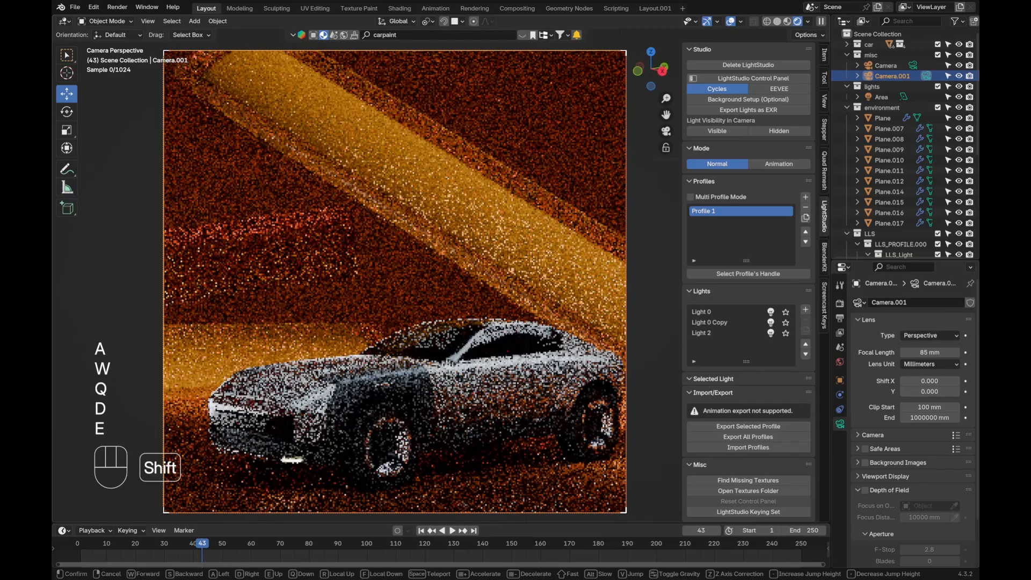
key("q")
key("q")
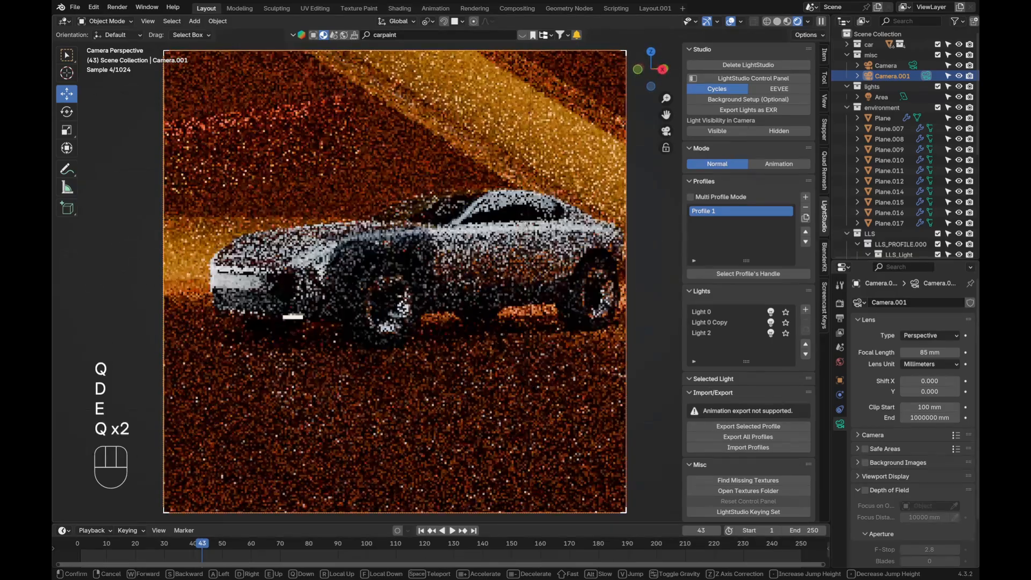
key("q")
key("d")
key("shift")
key("e")
key("s")
key("a")
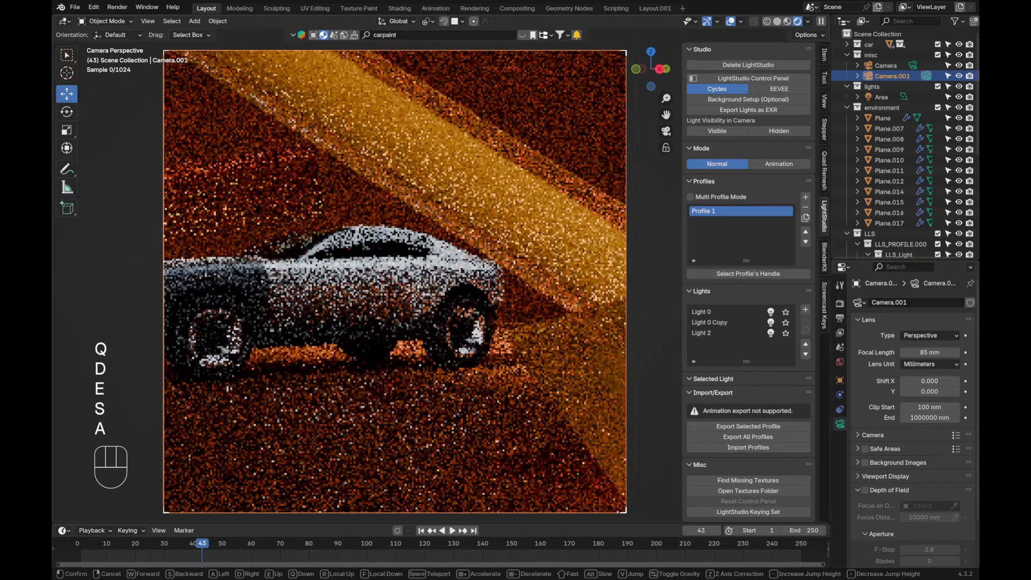
key("e")
key("d")
key("s")
key("d")
key("q")
key("a")
key("s")
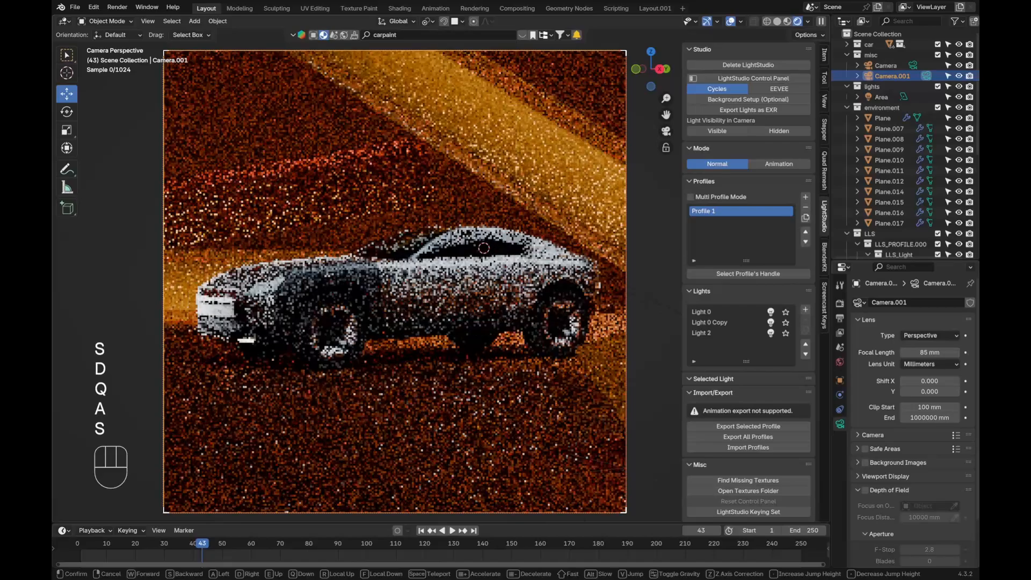
key("s")
key("w")
left_click(604, 375)
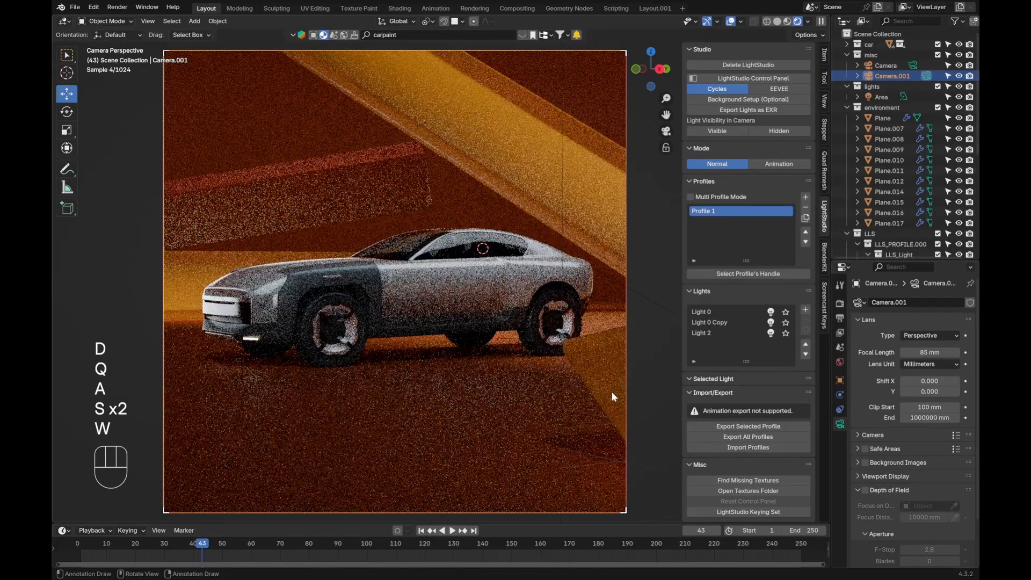
Step: Move the beam behind the car's rear wheel (Plane.007) about -2885 mm along its local Z axis into the foreground
left_click(611, 391)
scroll(511, 340, "down", 4)
key("g")
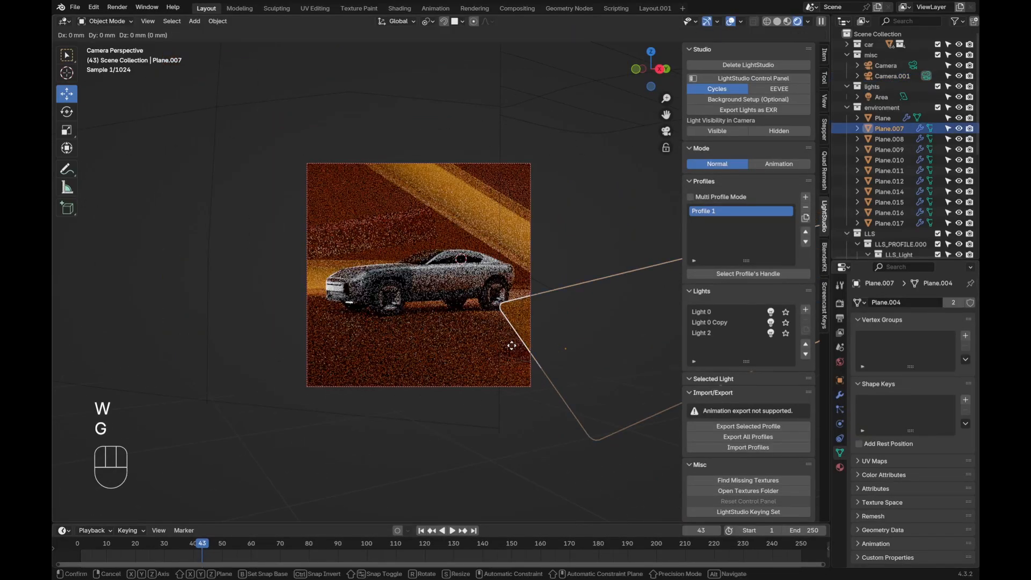
key("z")
key("z")
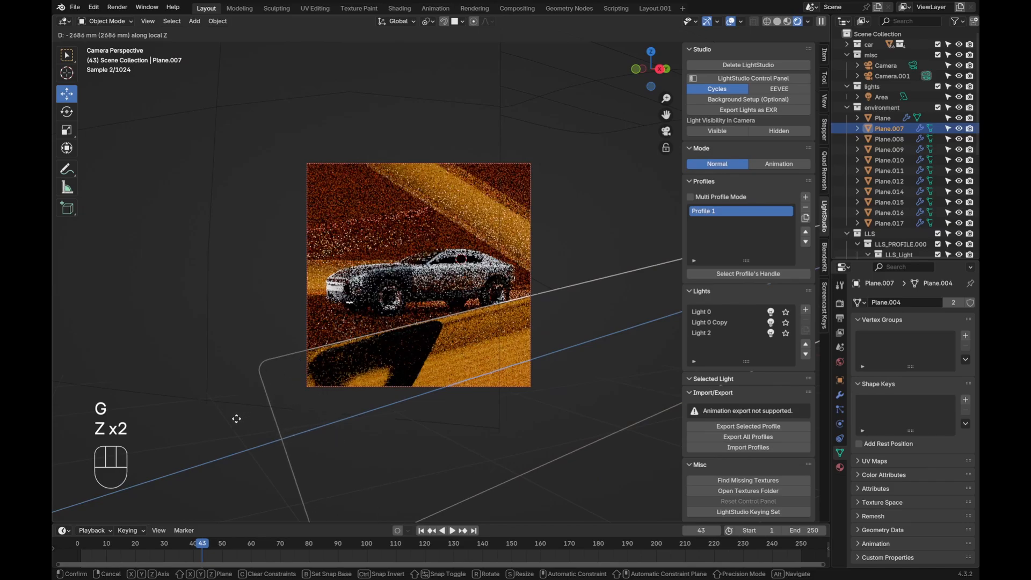
left_click(358, 333)
scroll(464, 303, "up", 2)
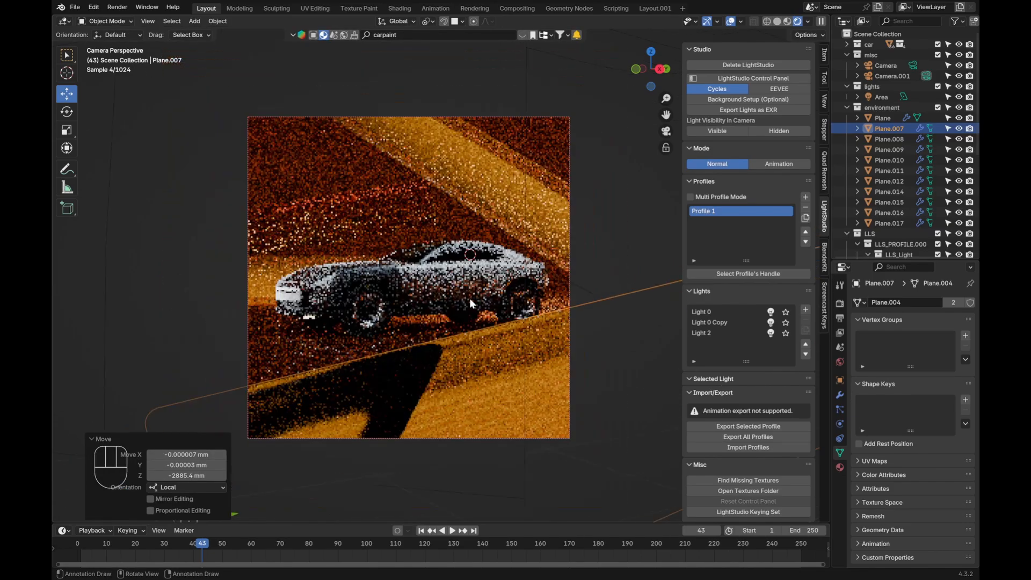
Step: Try a lower clip start distance on Camera.001 and undo the change
key("alt+a")
left_click(453, 118)
left_click(452, 118)
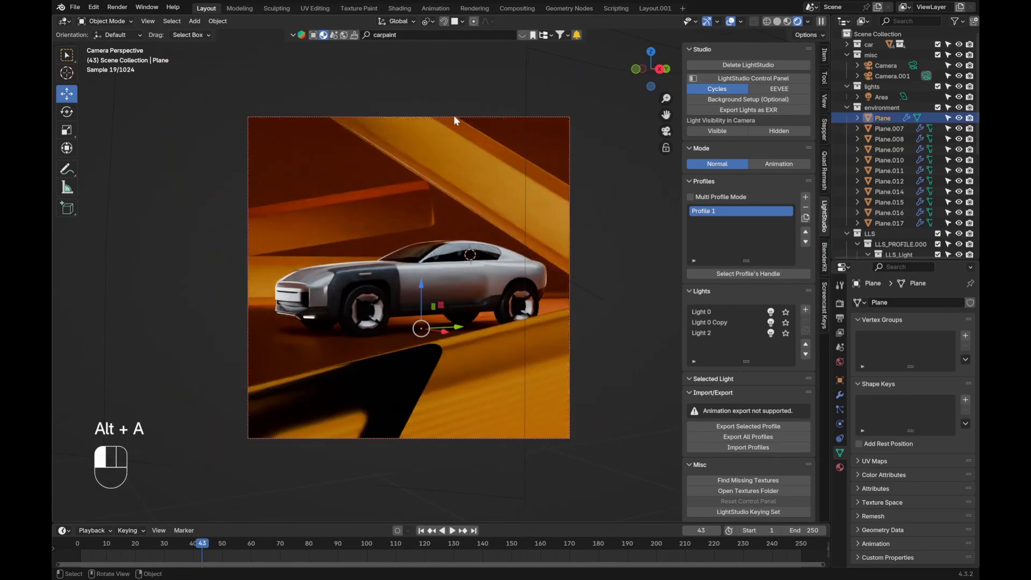
left_click(453, 115)
left_click_drag(930, 407, 902, 407)
key("ctrl+z")
Step: Examine the foreground beam in solid and rendered shading, inspecting the dark patch at its near end from above
key("shift+z")
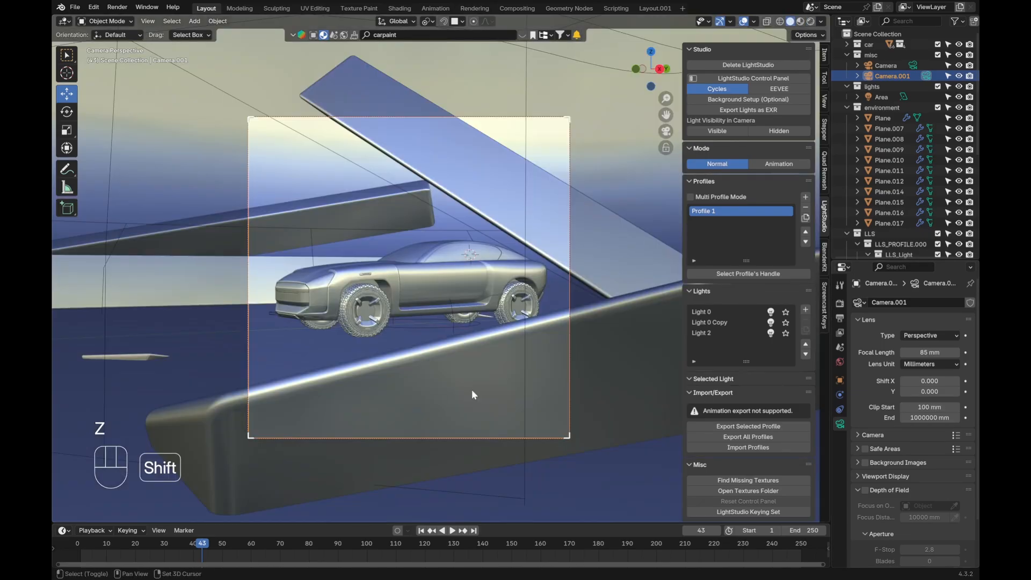
scroll(444, 373, "up", 2)
key("z")
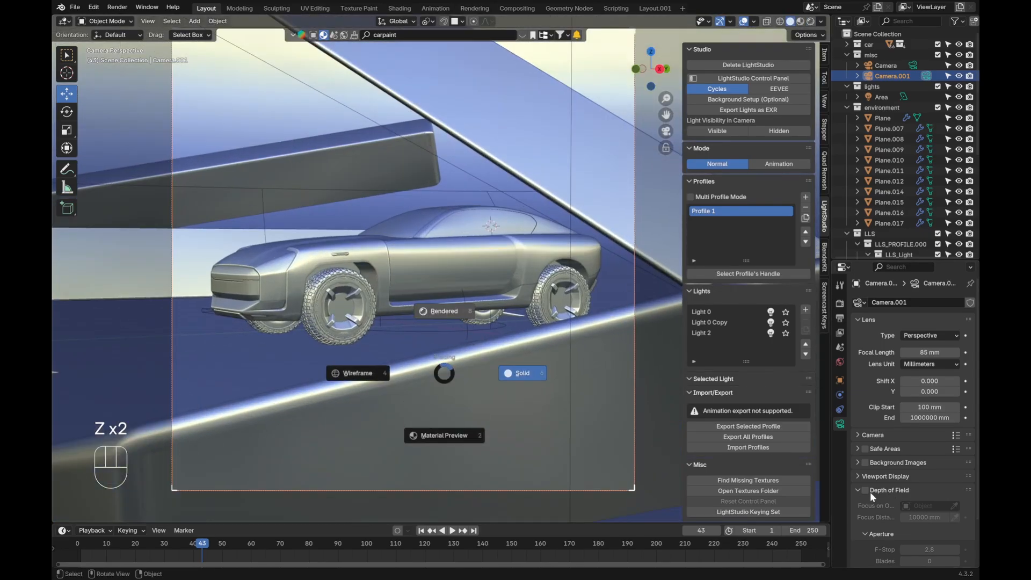
left_click(446, 346)
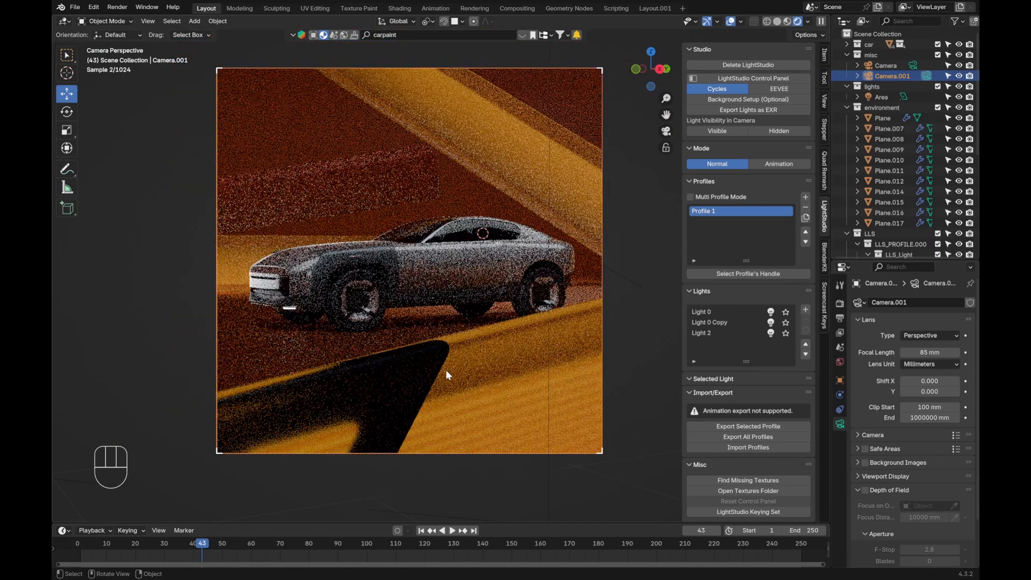
mouse_move(445, 373)
middle_mouse_down()
mouse_move(484, 418)
mouse_move(140, 263)
middle_mouse_up()
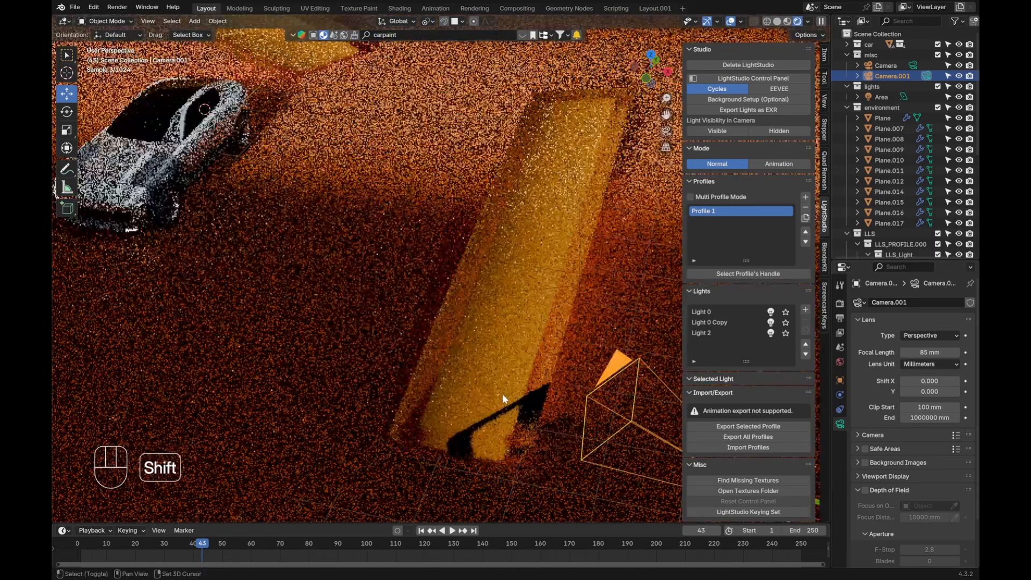
middle_click_drag(502, 394, 435, 332, "shift")
scroll(435, 331, "up", 3)
left_click(422, 329)
left_click(414, 310)
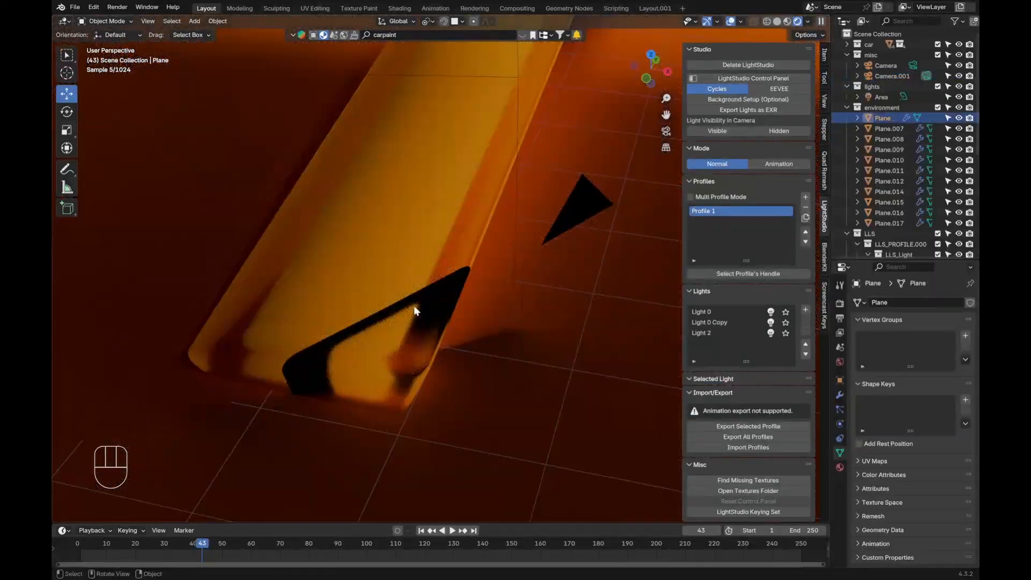
left_click(374, 316)
Step: Set the distance of Light 2 to about 9280 mm in the light studio settings
scroll(374, 312, "down", 3)
key("alt+a")
left_click(752, 313)
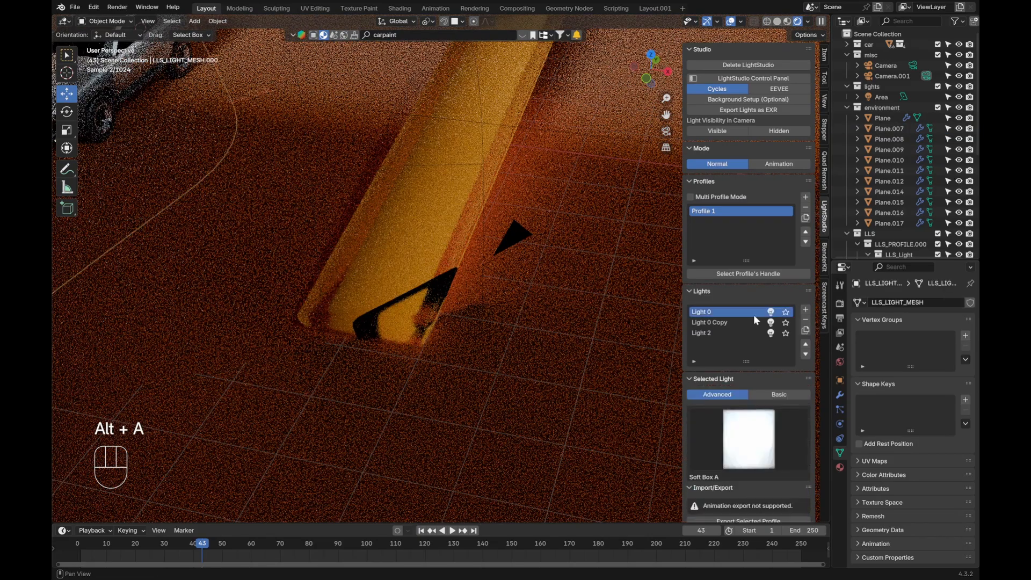
scroll(746, 387, "down", 2)
left_click(720, 289)
scroll(749, 425, "down", 5)
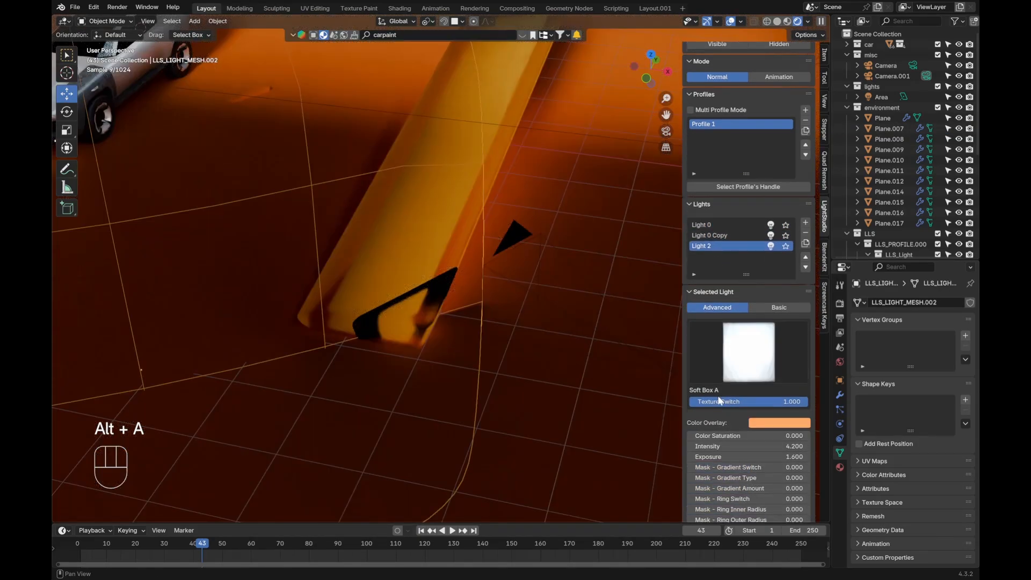
scroll(748, 424, "down", 3)
left_click_drag(746, 429, 797, 429)
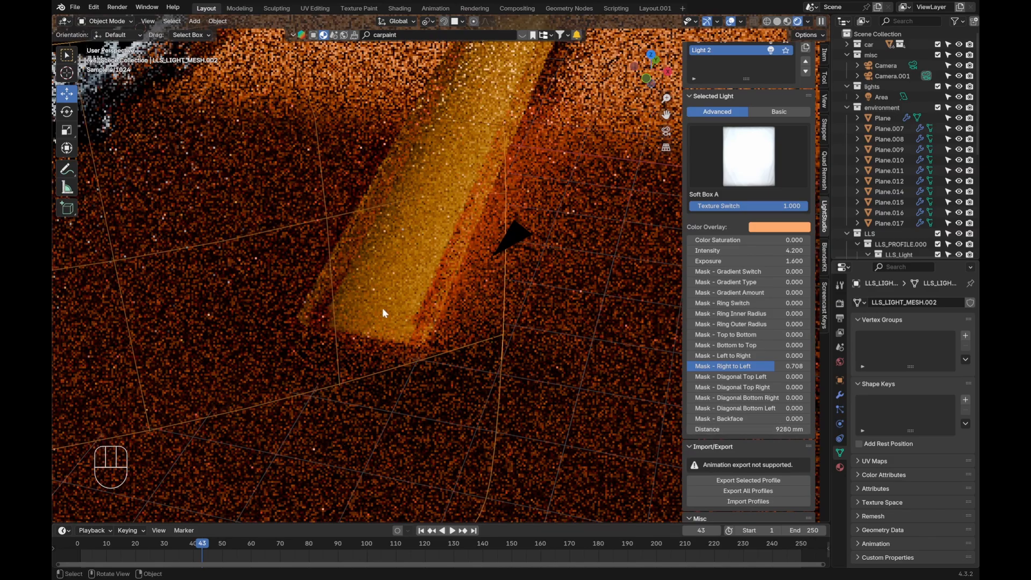
Step: Move the foreground beam (Plane.007) about 77 mm along its local Y axis in the camera view
key("alt+a")
key("KP_0")
left_click(449, 352)
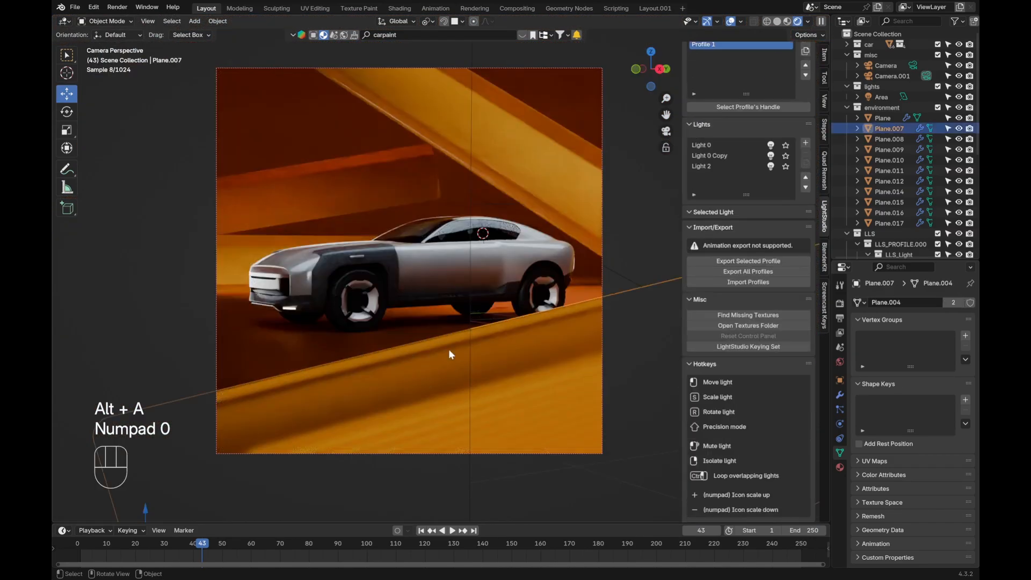
key("g")
key("z")
key("x")
key("x")
key("y")
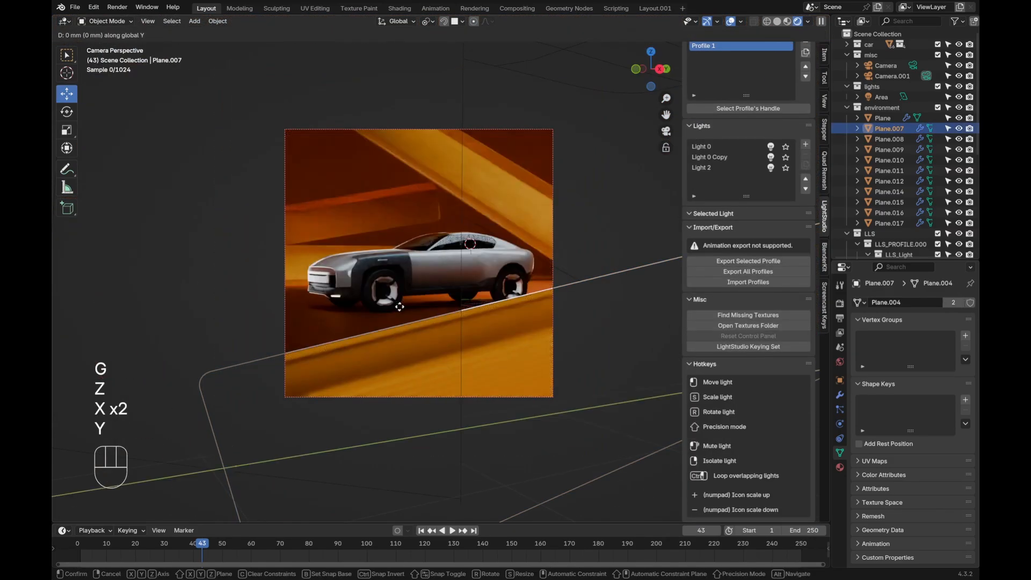
key("y")
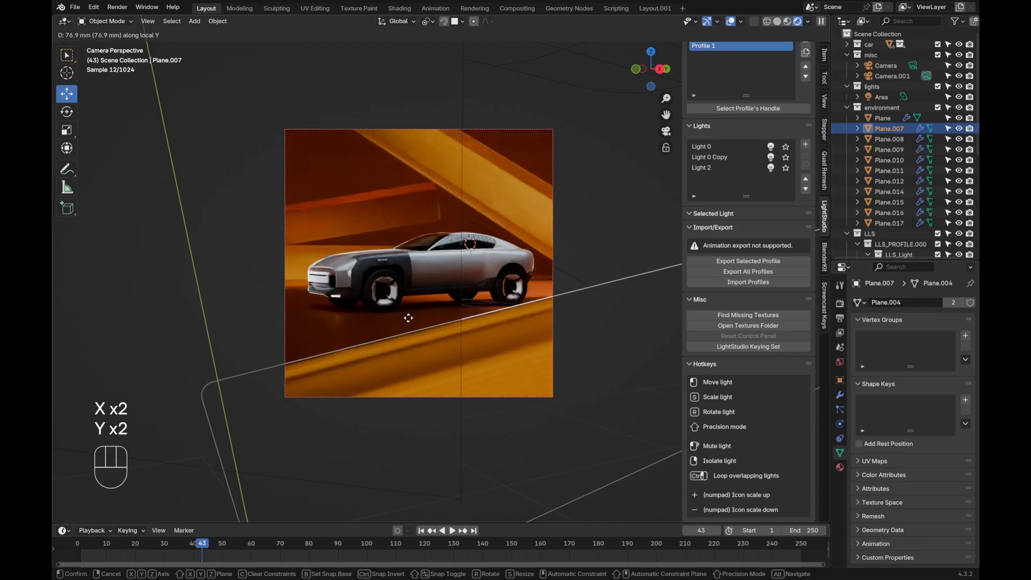
left_click(409, 318)
key("alt+a")
Step: Enable depth of field on Camera.001 and sample the focus distance from the car's body
left_click(484, 126)
scroll(521, 244, "up", 2)
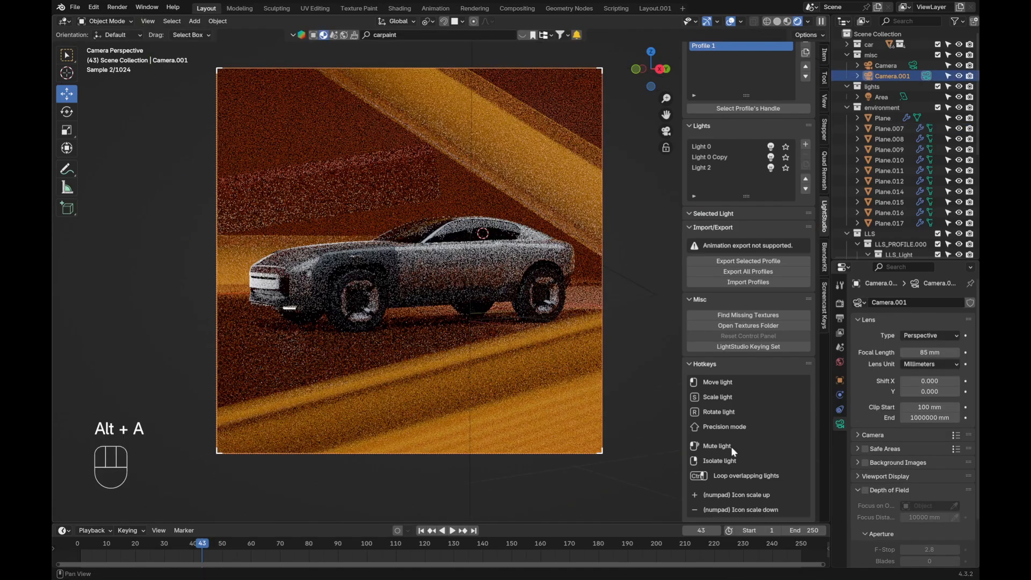
left_click(866, 490)
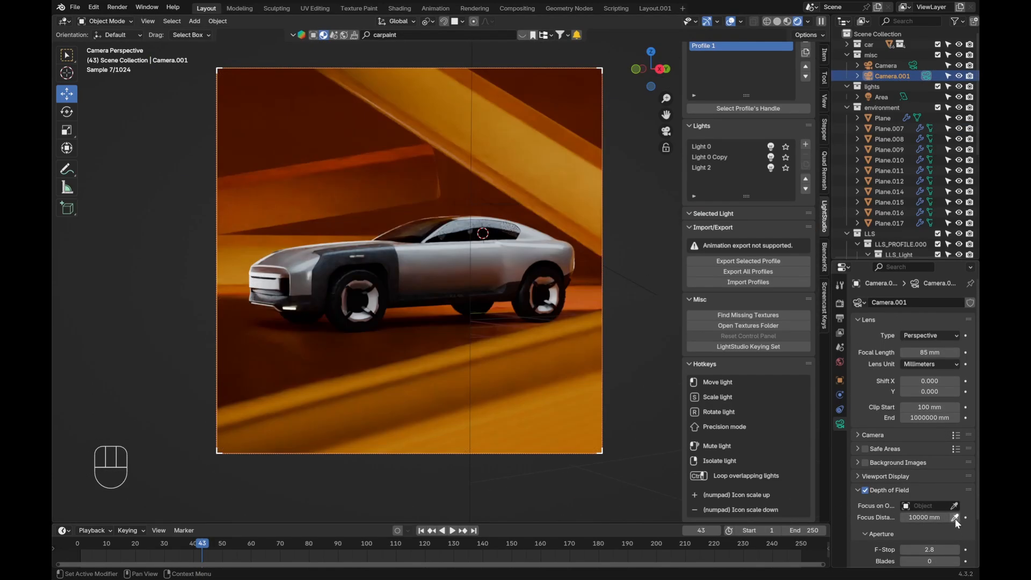
left_click(955, 518)
left_click(457, 271)
key("alt+a")
Step: Try sliding the panel behind the car (Plane.009) along its local Z axis and undo the move
left_click(358, 180)
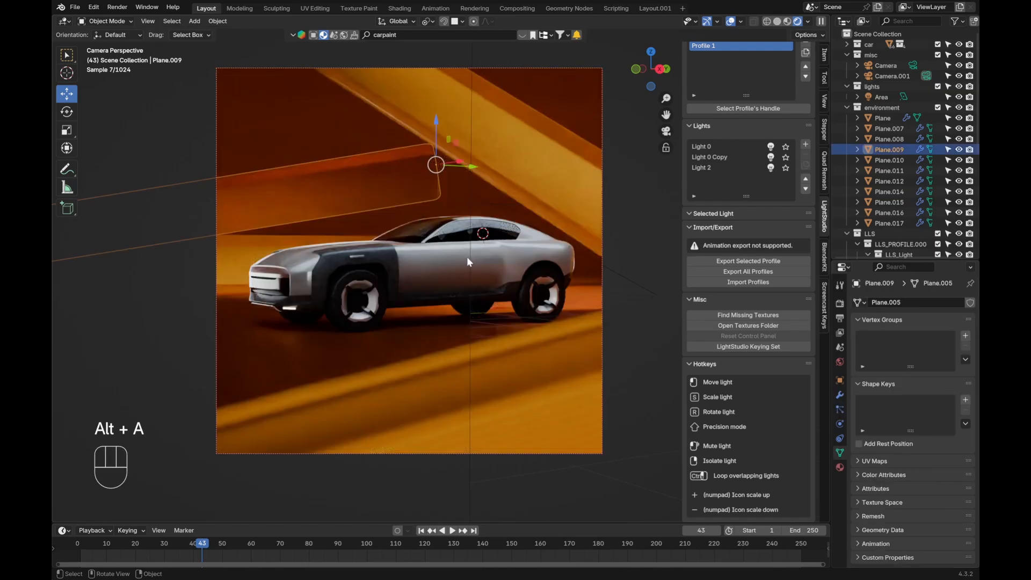
middle_click_drag(453, 250, 461, 274, "shift")
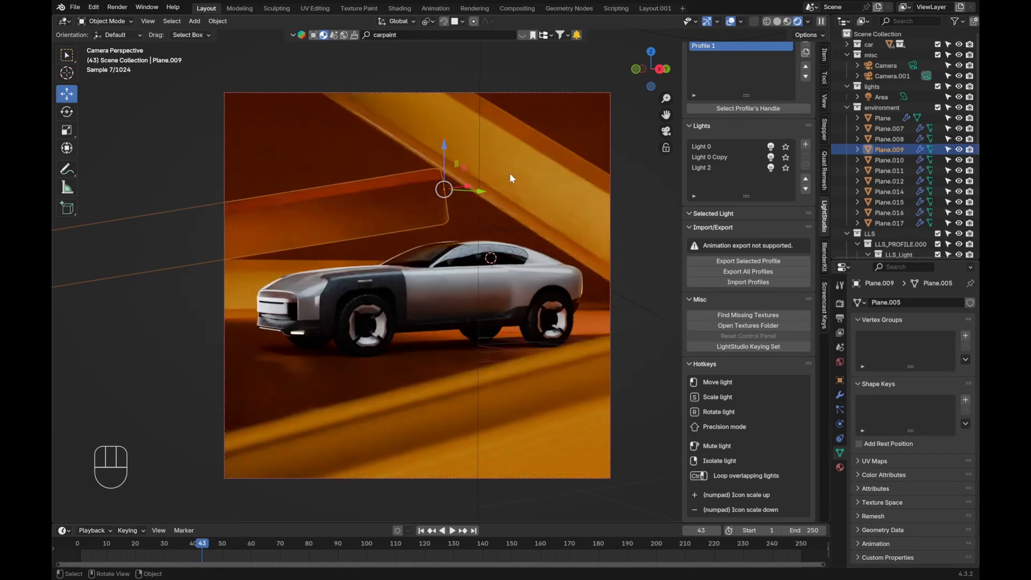
key("alt+a")
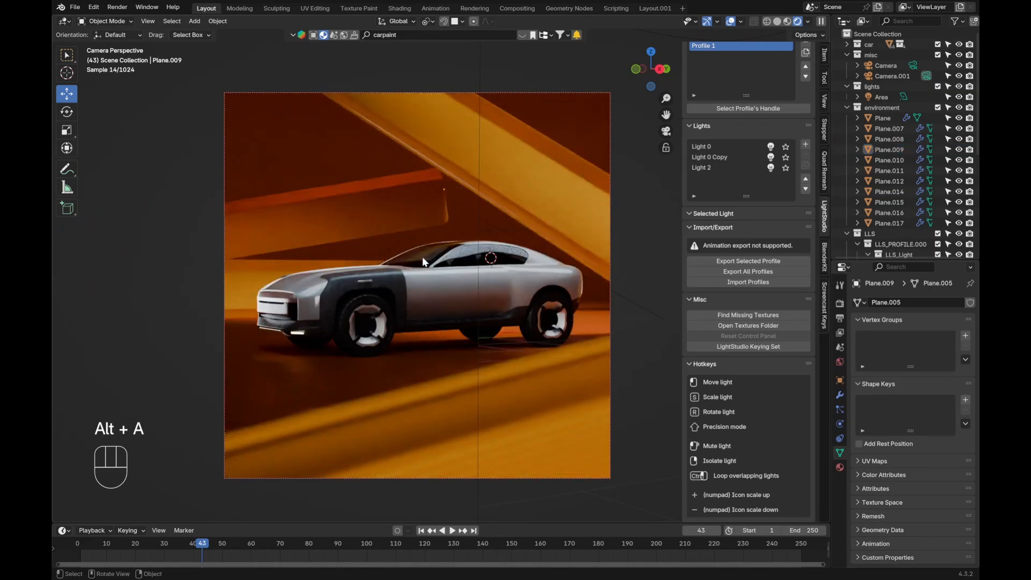
left_click(367, 217)
key("g")
key("z")
key("z")
left_click(355, 248)
key("alt+a")
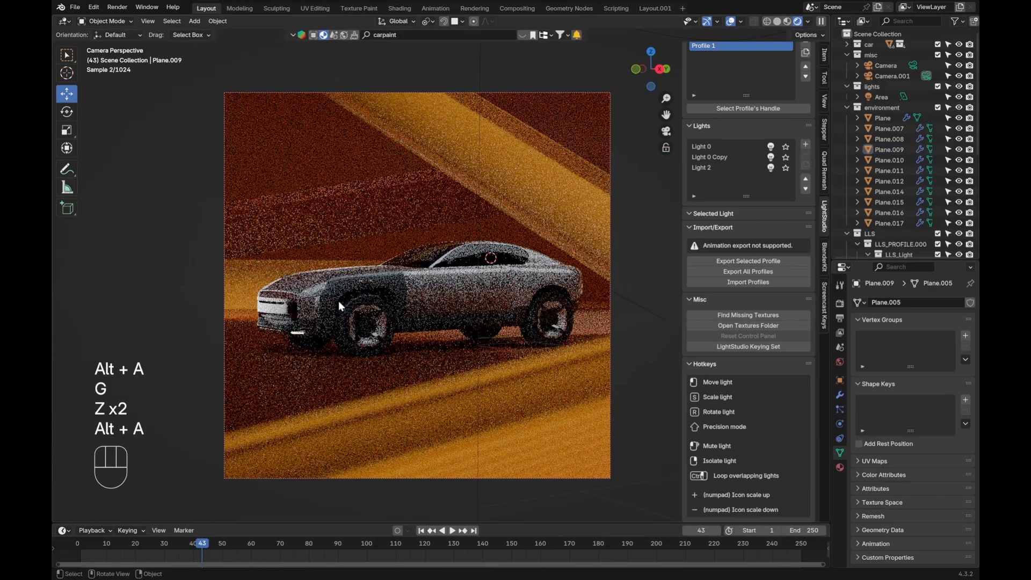
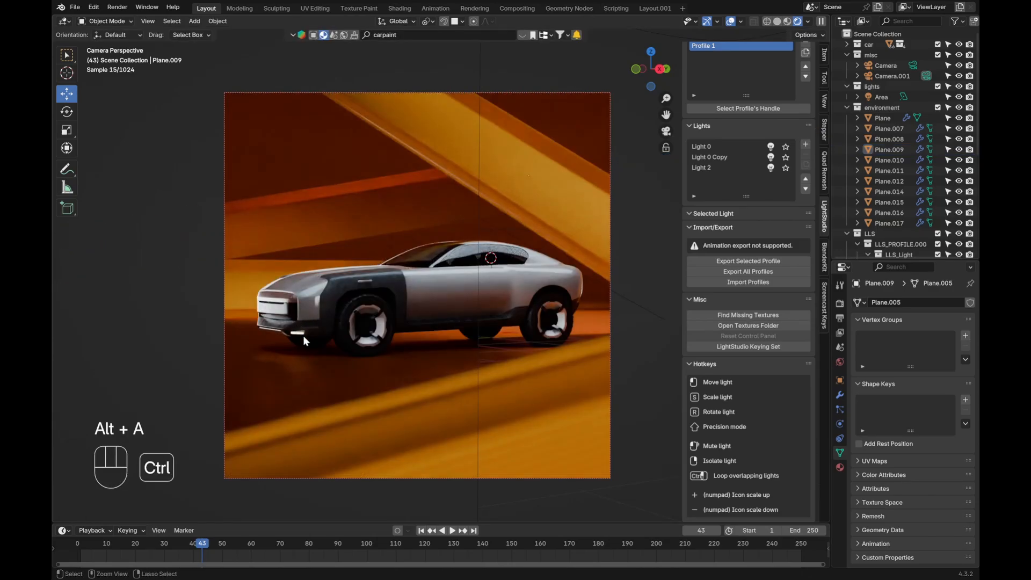
key("ctrl+z")
key("ctrl+z")
Step: Try pulling Plane.009 back along its local Z axis so it ends above the front wheel, and undo it
key("g")
key("z")
key("z")
left_click(392, 321)
key("alt+a")
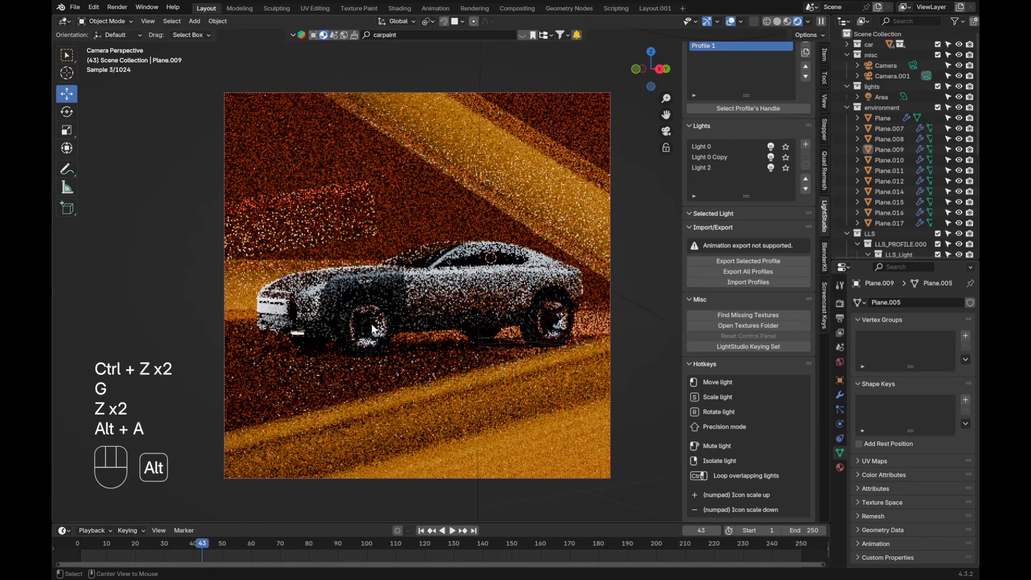
key("ctrl+z")
key("ctrl+z")
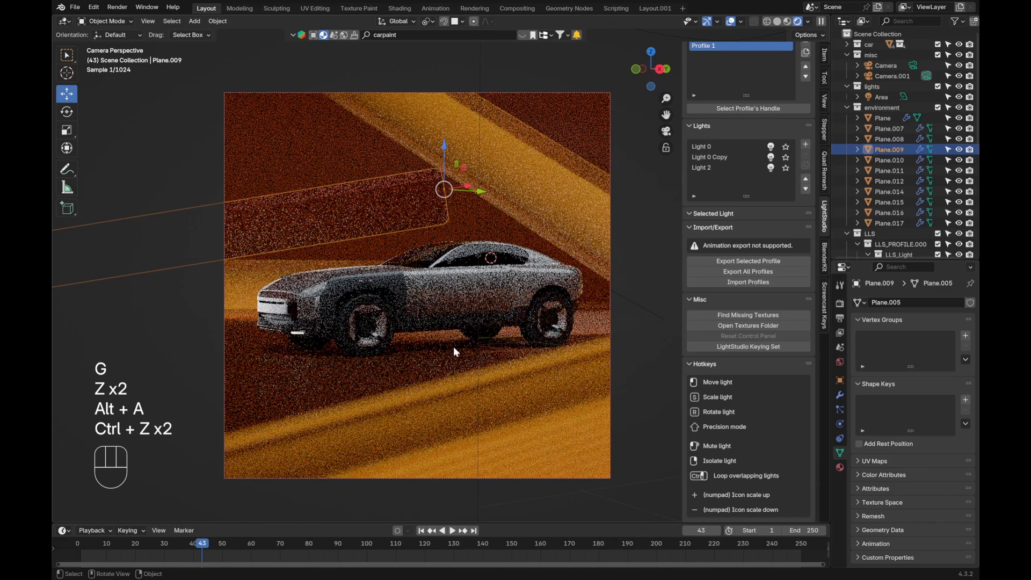
Step: Move Plane.009 about -4583 mm along its local Z axis, past the frame's edge, and save the file
key("g")
key("z")
key("z")
left_click(633, 300)
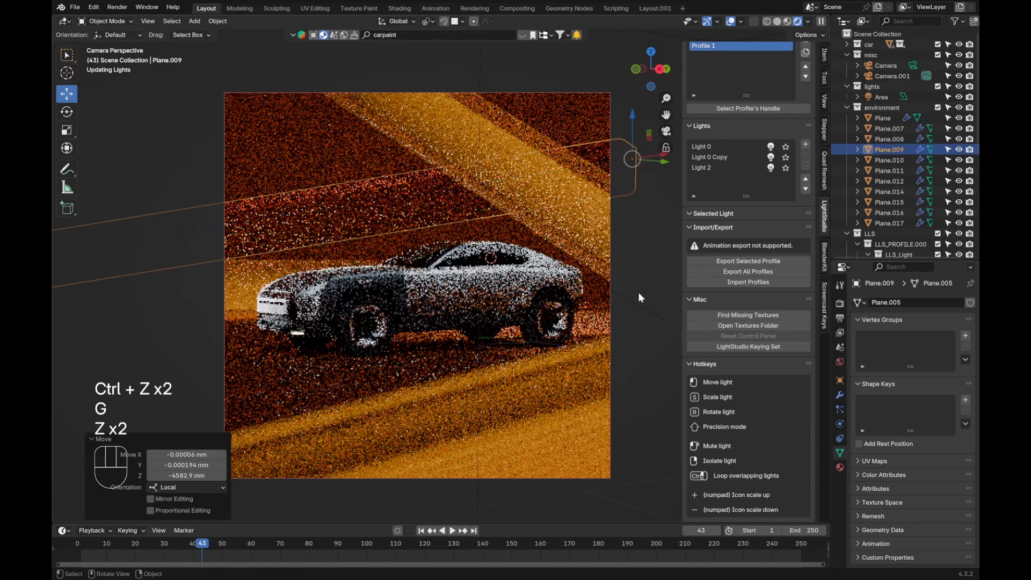
key("alt+a")
key("ctrl+s")
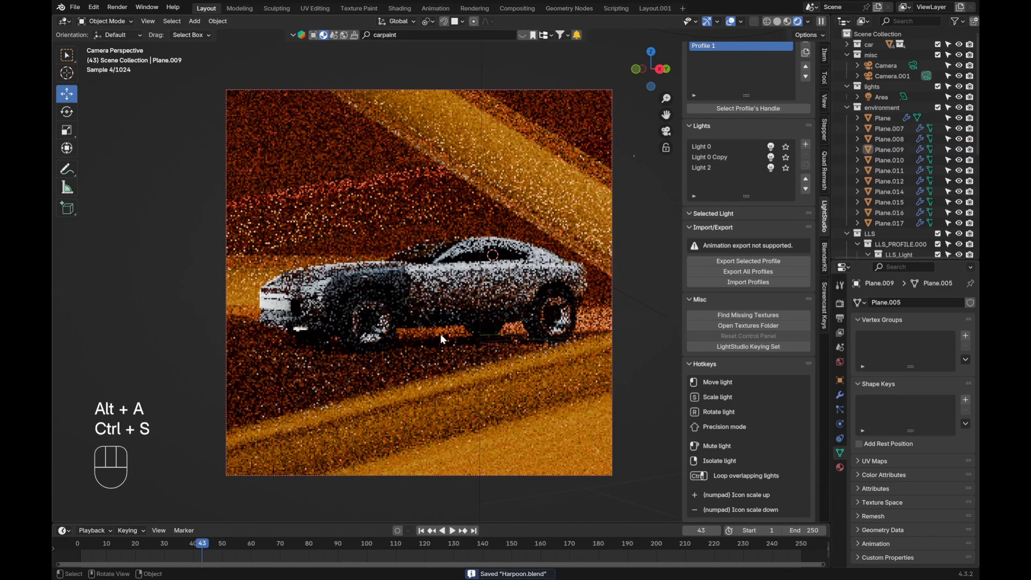
Step: Give the foreground beam (Plane.007) its own copy of Material.005 and set its base colour to reddish brown #964328
key("alt+a")
left_click(497, 407, "alt")
key("alt+a")
middle_click_drag(531, 409, 522, 401, "shift")
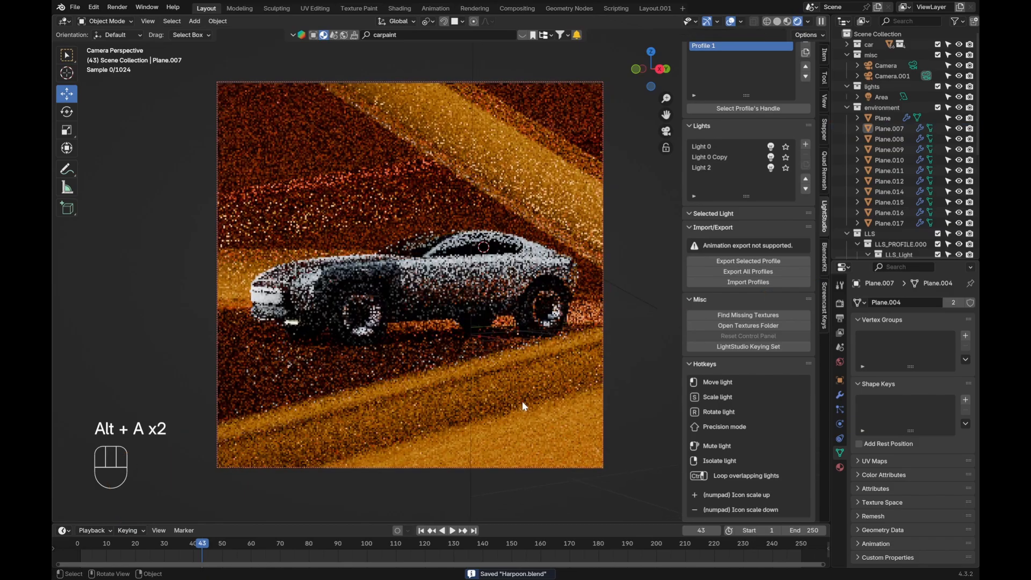
left_click(605, 440)
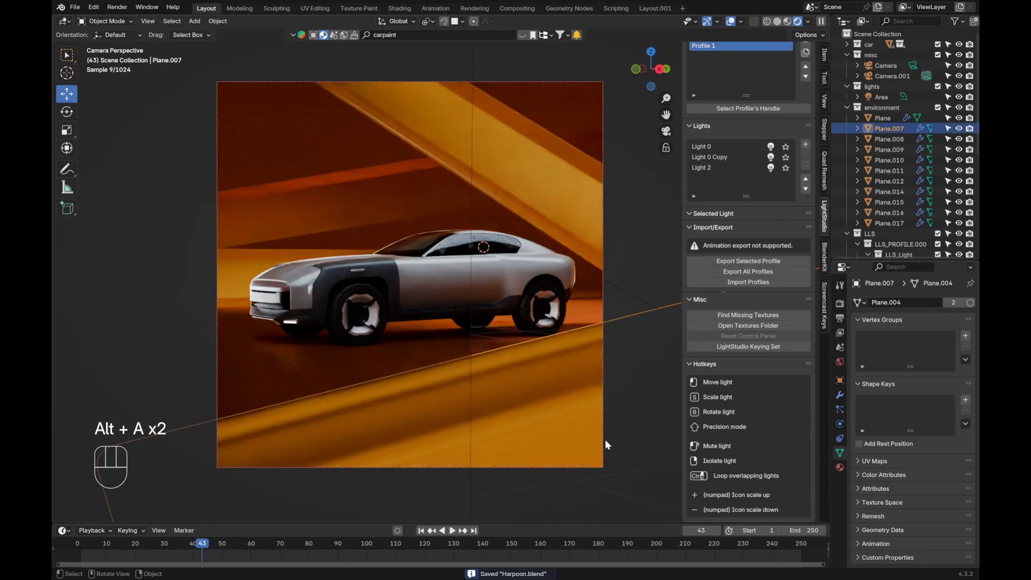
left_click(840, 467)
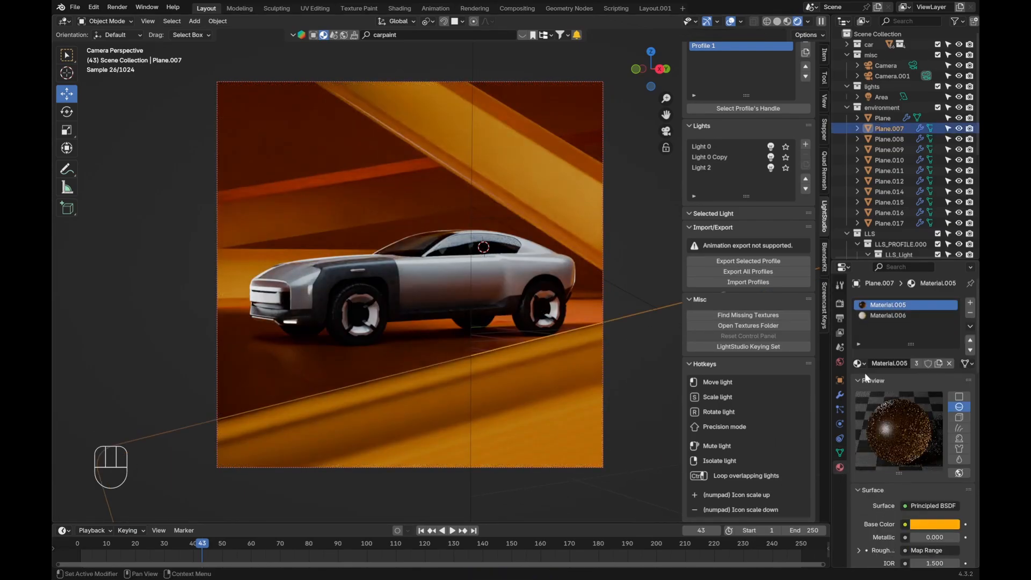
left_click(935, 524)
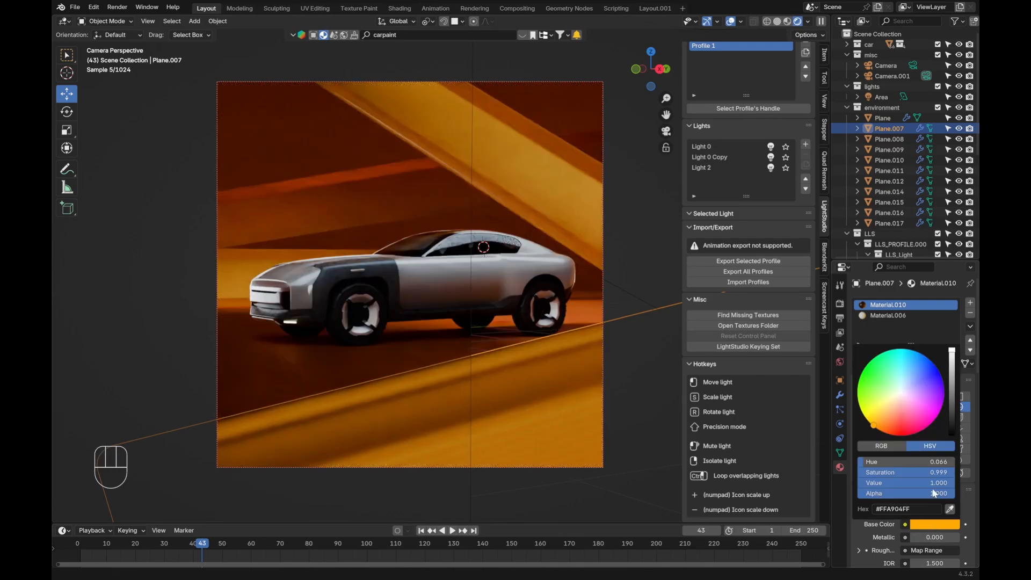
left_click_drag(951, 384, 952, 385)
left_click_drag(891, 410, 893, 423)
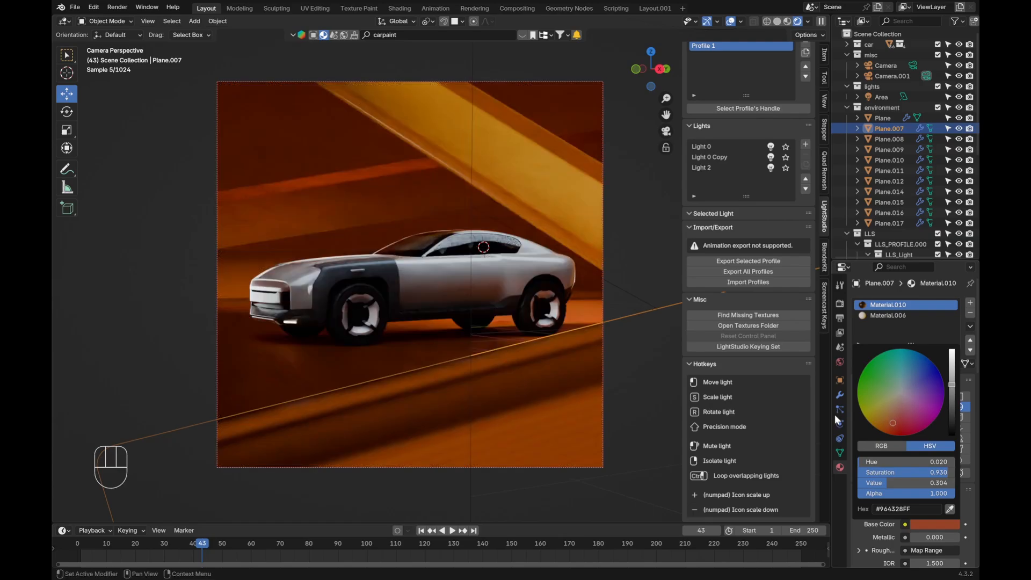
Step: Undo the foreground beam's base colour change and its separate material copy
key("alt+a")
key("ctrl+z")
key("ctrl+z")
key("ctrl+z")
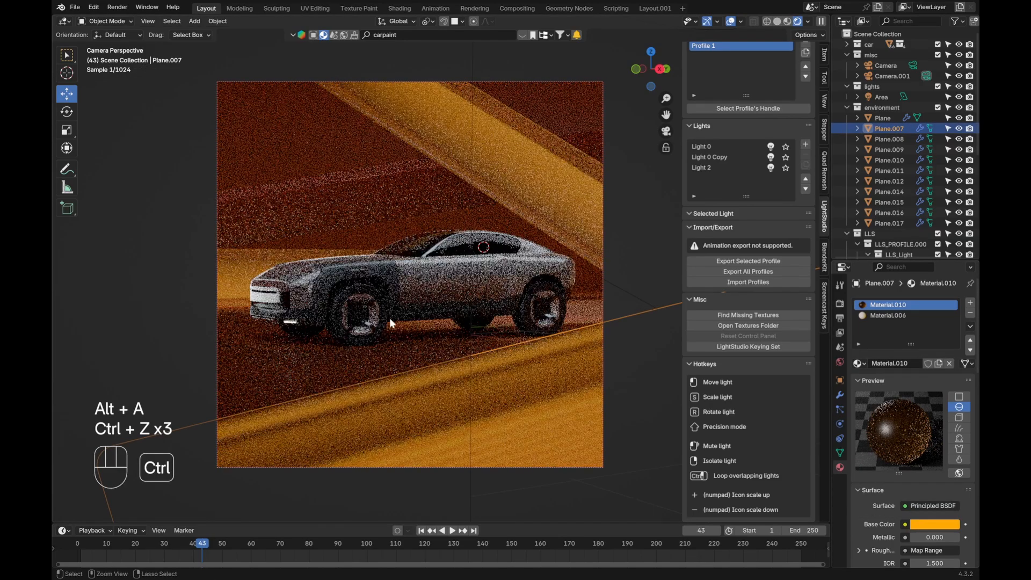
key("ctrl+z")
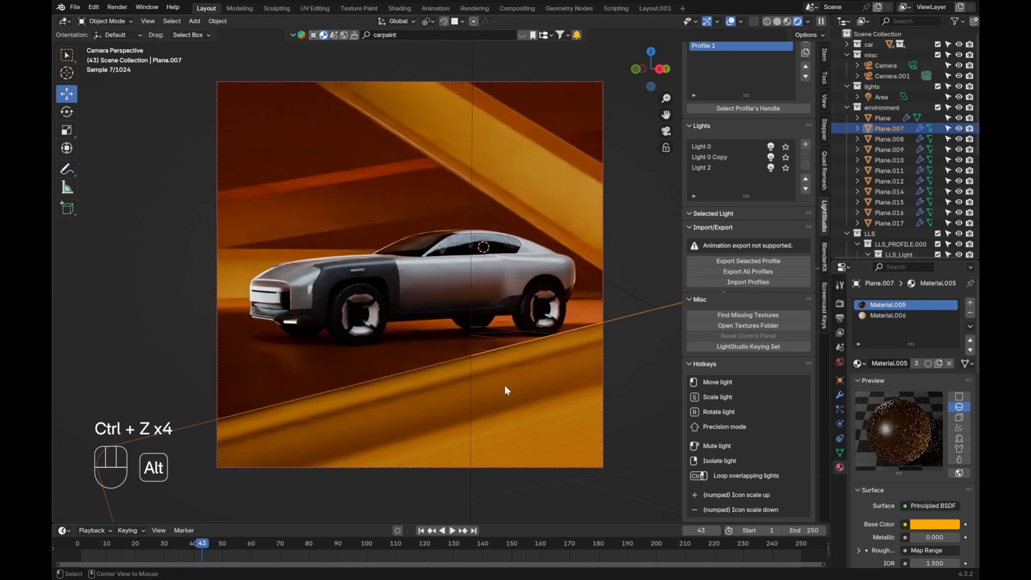
Step: Link the foreground beam's first material slot to the object instead of its data and assign Material.005 to it
key("alt+a")
left_click(470, 397)
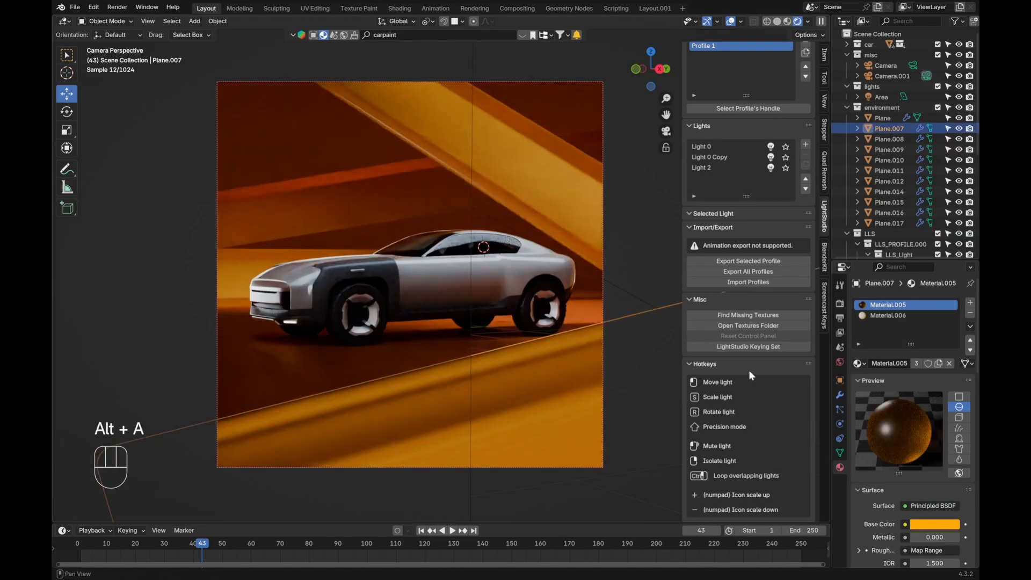
left_click(967, 363)
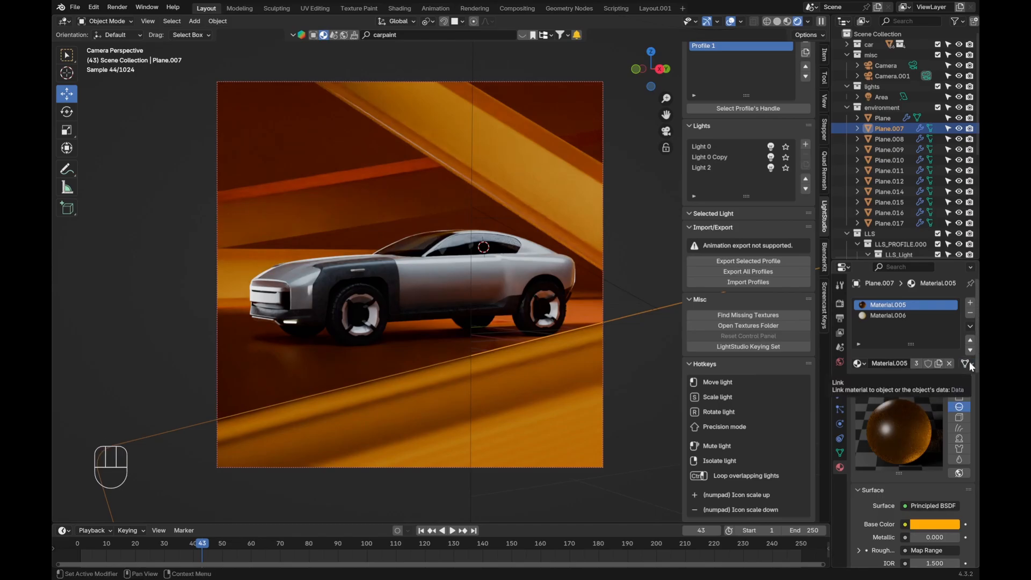
left_click(969, 362)
left_click(935, 389)
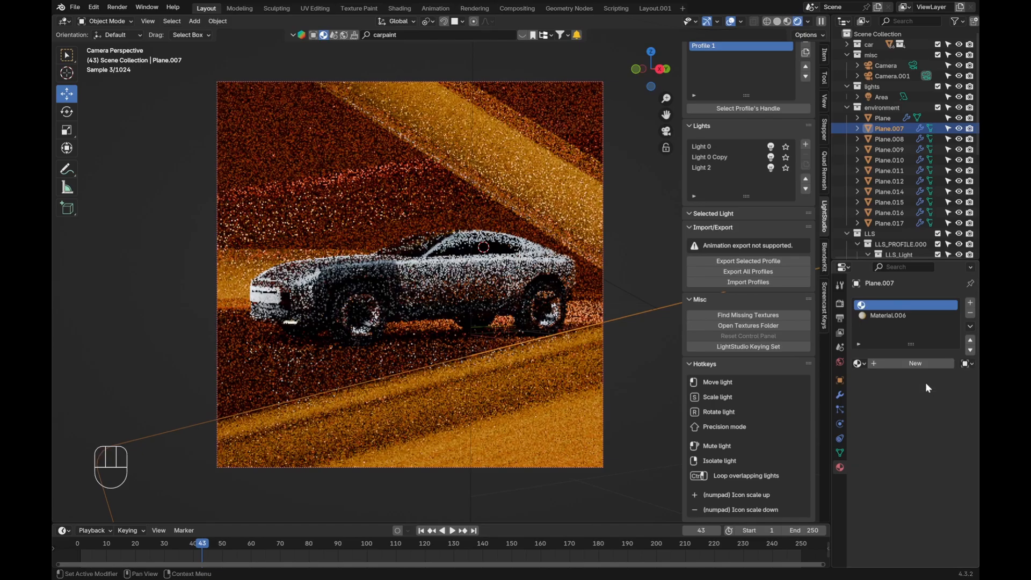
left_click(255, 276)
left_click(525, 408)
left_click(861, 365)
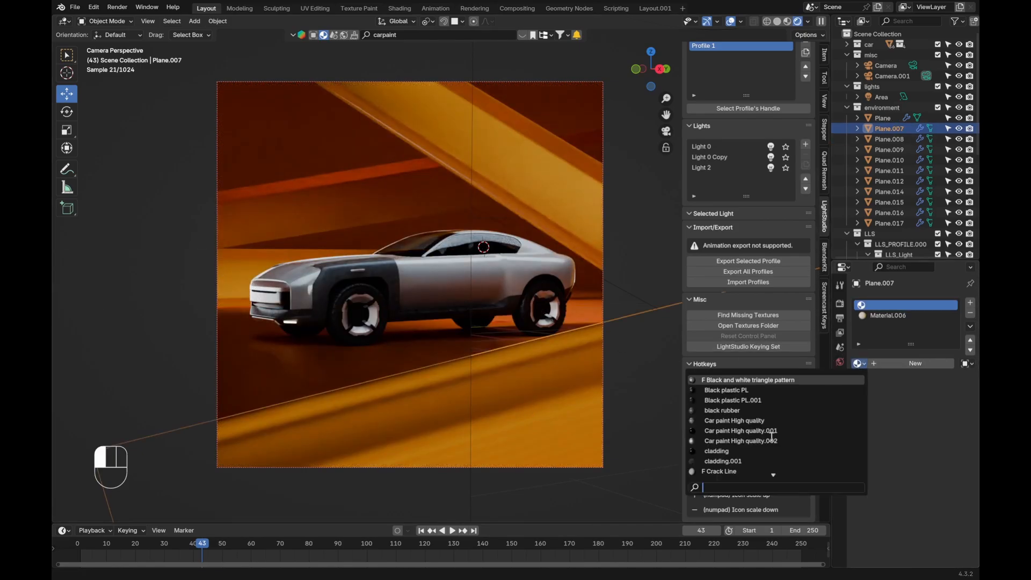
type("mater")
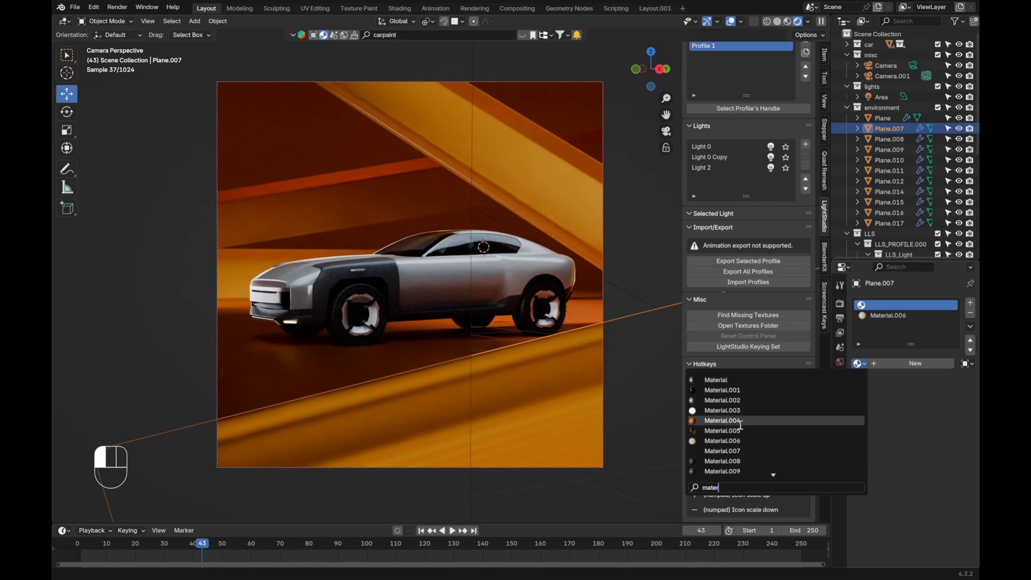
left_click(741, 430)
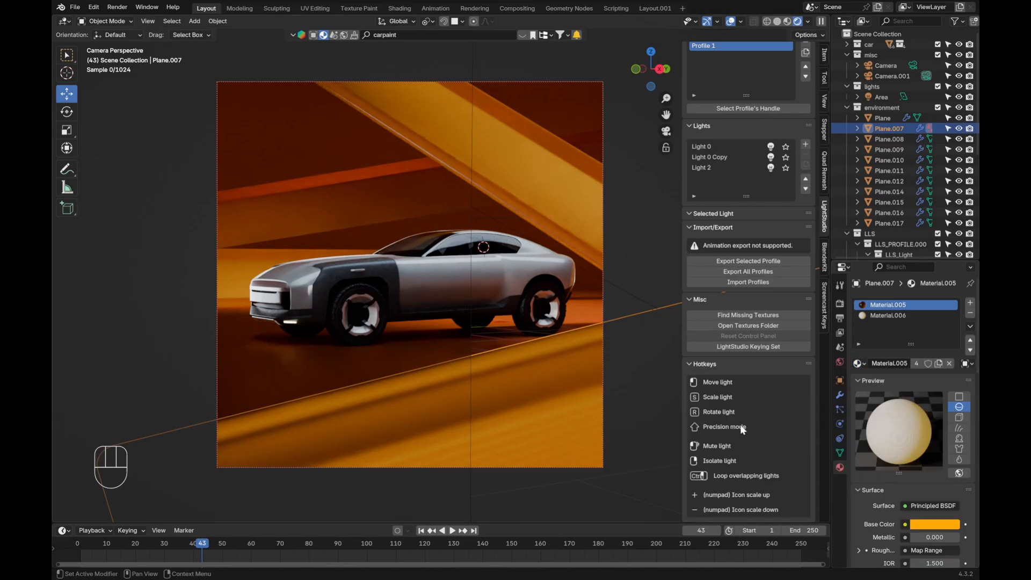
Step: Make the beam's Material.005 a single-user copy and set its base colour to dark orange #A53A00
left_click(917, 364)
left_click(932, 524)
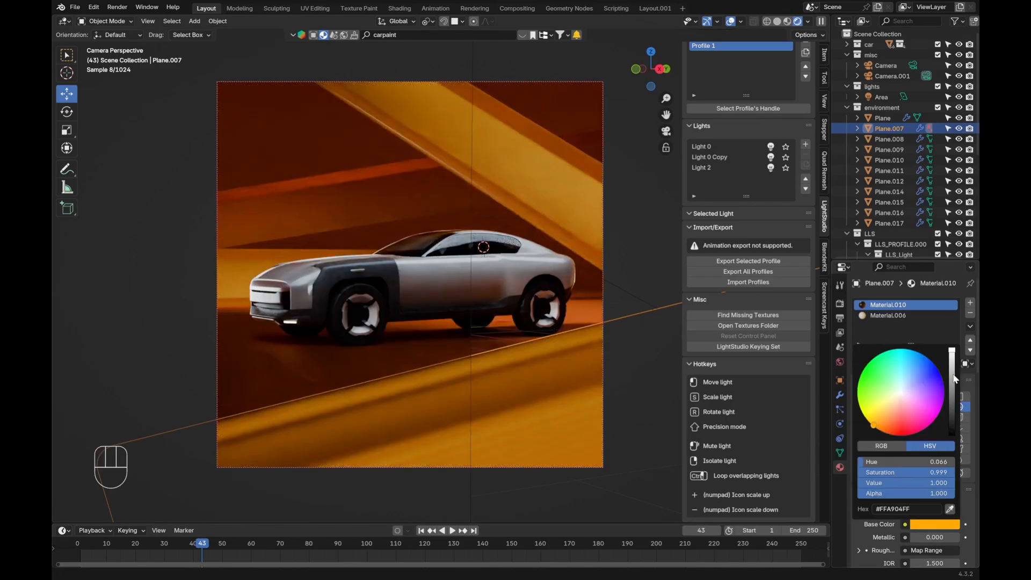
left_click_drag(956, 400, 952, 379)
left_click_drag(895, 424, 885, 432)
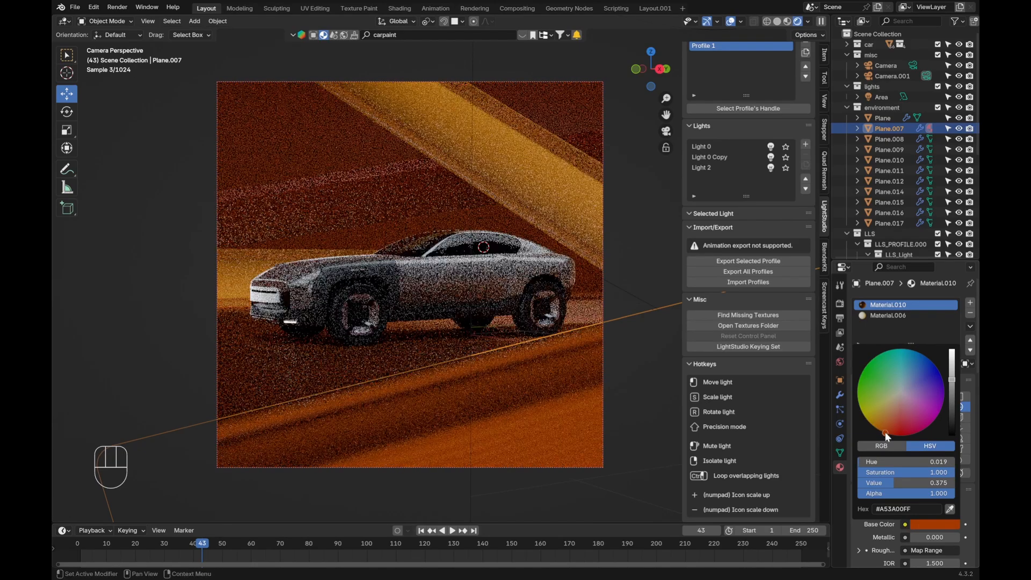
Step: Set the beam material's roughness Map Range output to To Min 0.5 and To Max 0.6
scroll(876, 516, "down", 3)
left_click(861, 486)
scroll(902, 505, "down", 4)
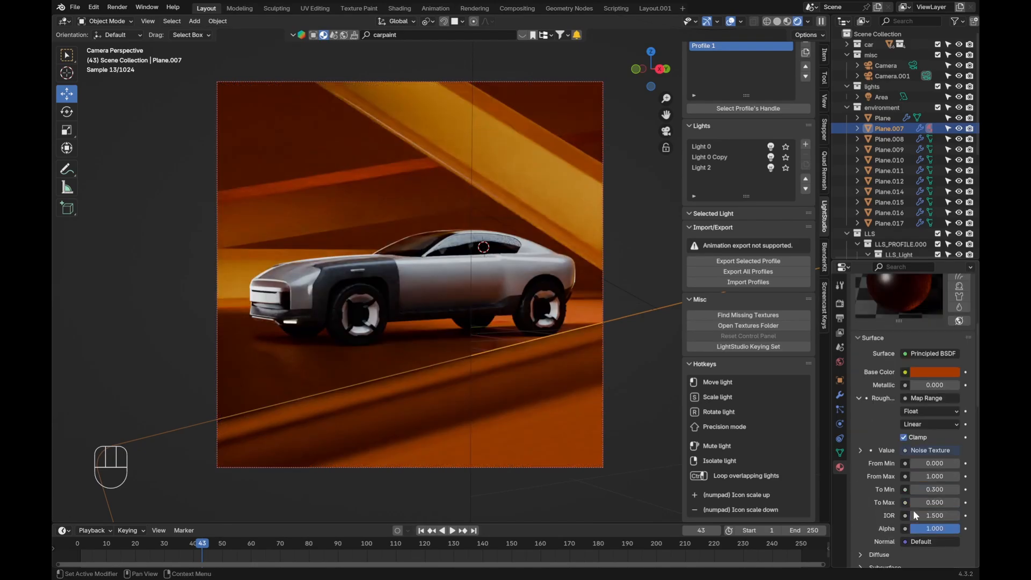
left_click(957, 490)
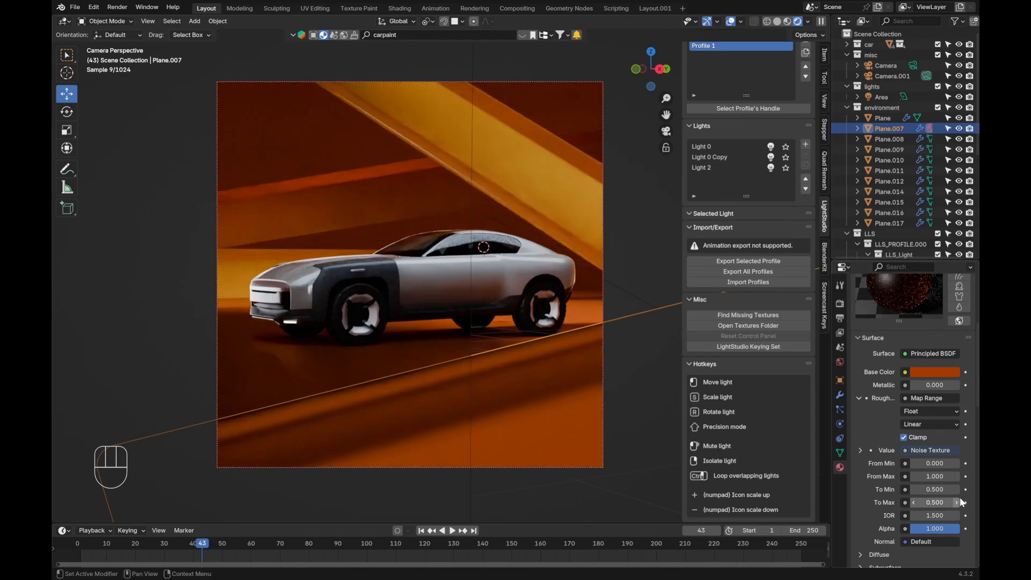
left_click(959, 501)
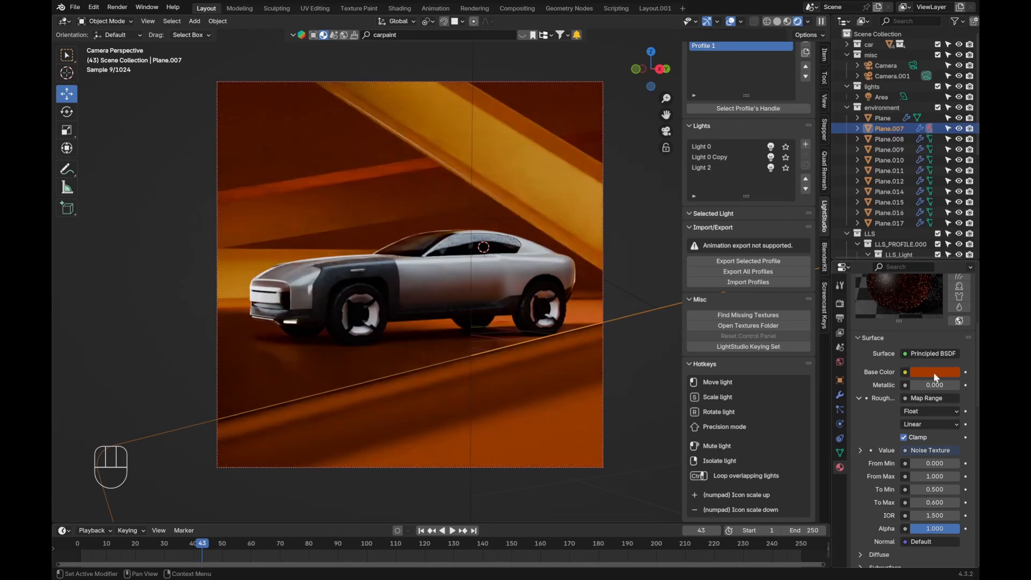
Step: Shift the foreground beam's base colour to a dark amber with hue 0.066 and fine-tune its brightness
left_click(936, 372)
left_click(952, 238)
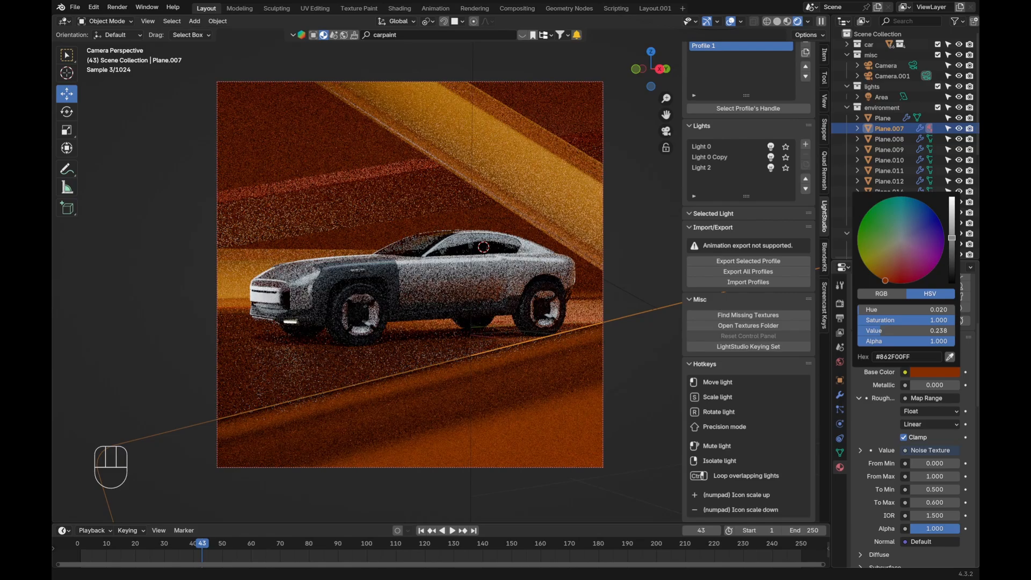
left_click_drag(885, 281, 875, 274)
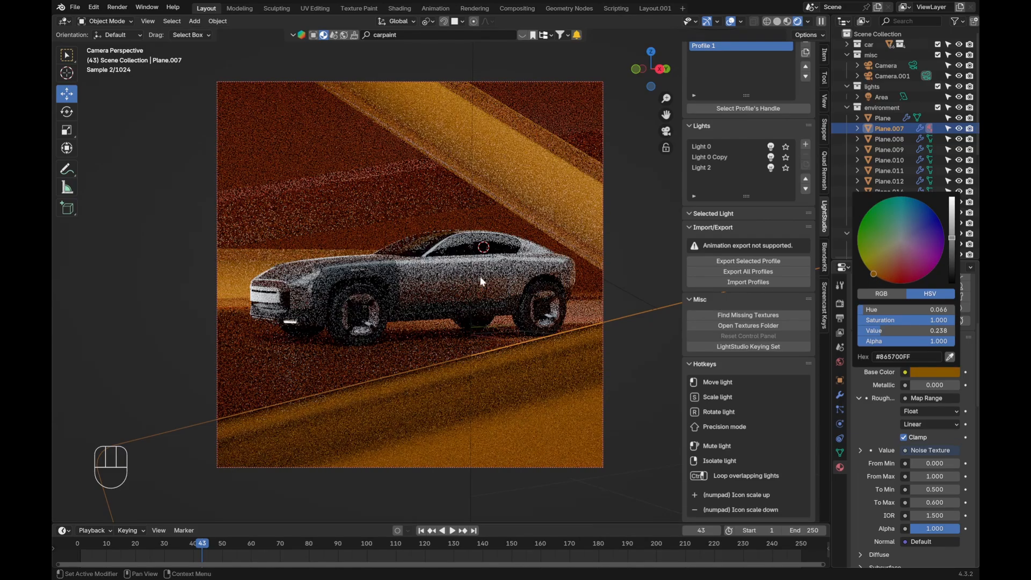
key("alt+a")
key("alt+a")
middle_click_drag(476, 253, 468, 258, "shift")
left_click(936, 372)
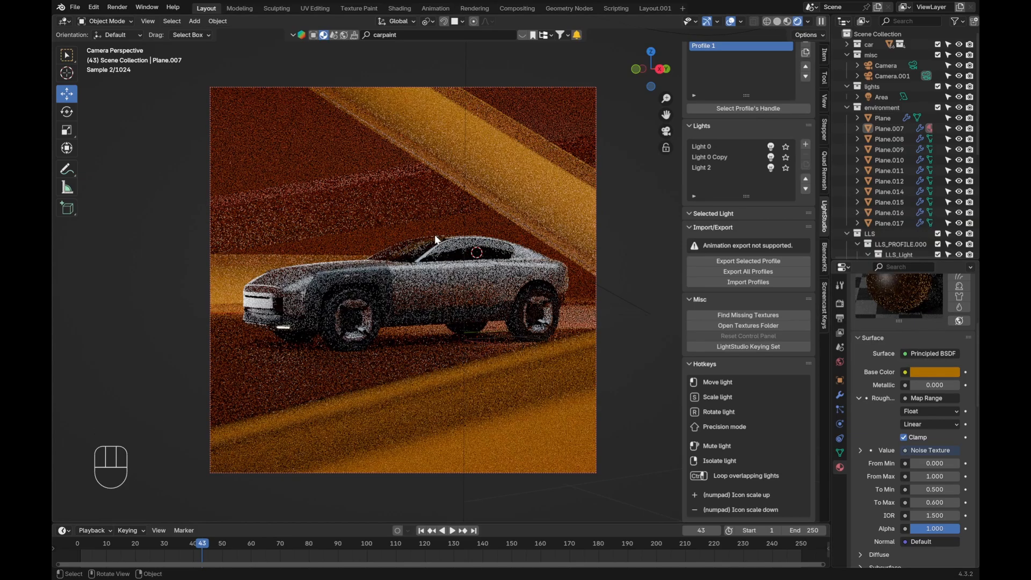
Step: Save the scene and duplicate the LightStudio lighting profile Profile 1
key("alt+a")
key("ctrl+s")
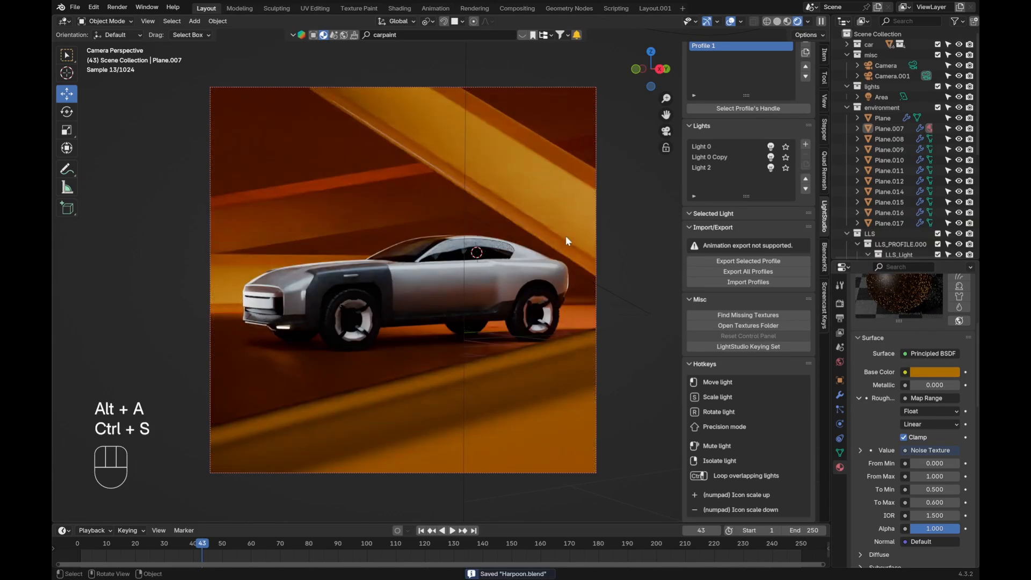
scroll(710, 124, "up", 7)
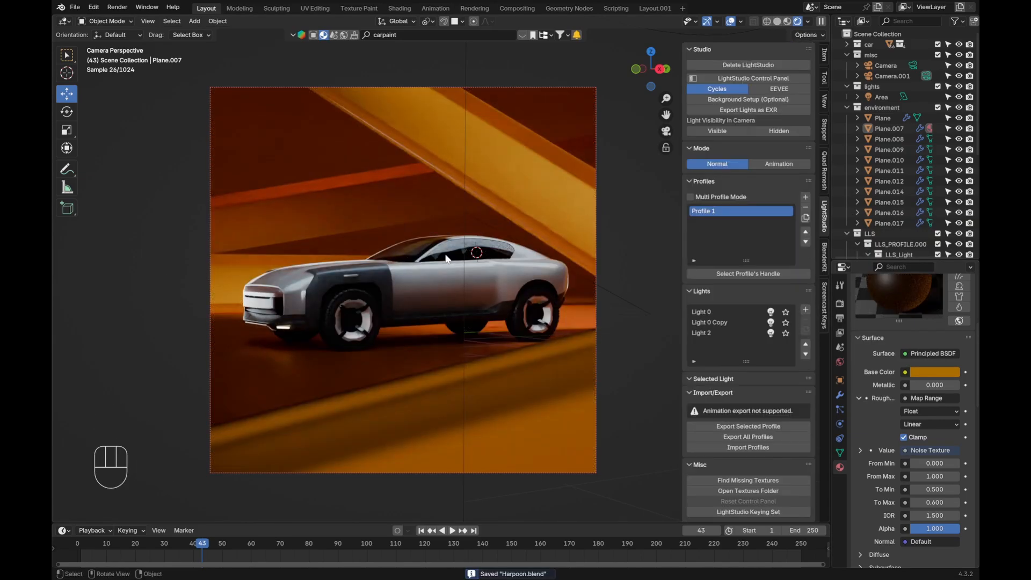
left_click(806, 217)
key("alt+a")
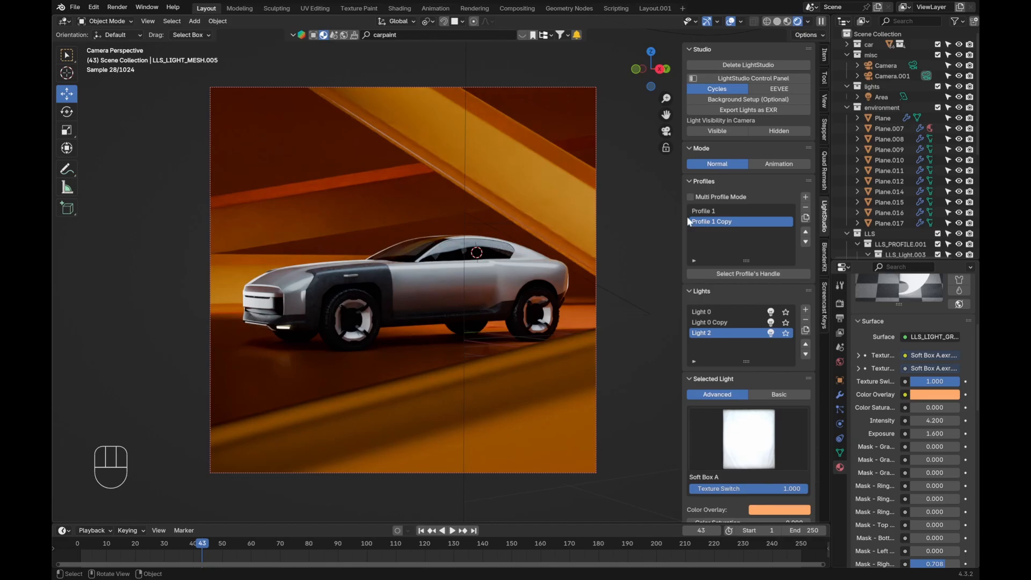
key("g")
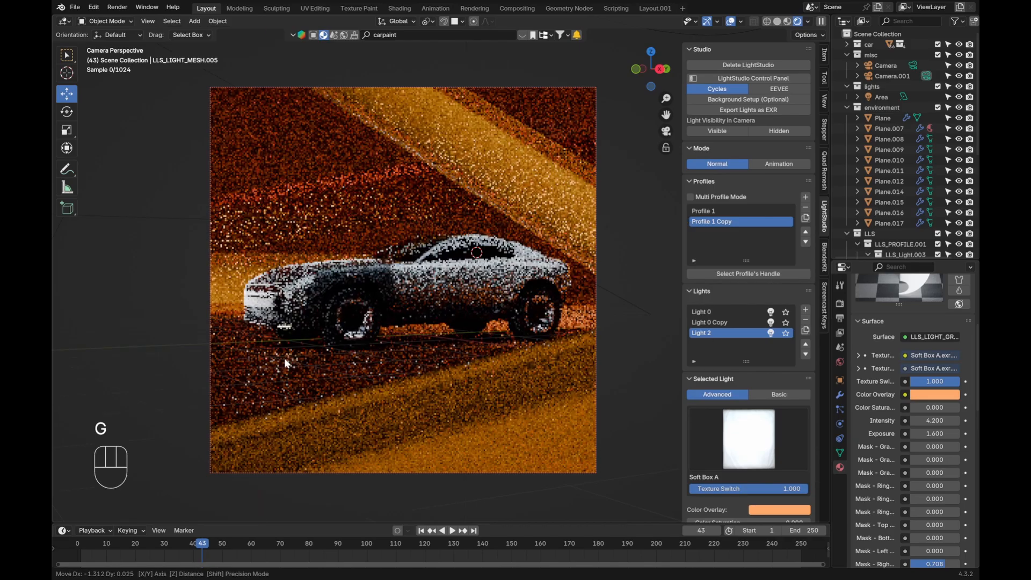
right_click(448, 323)
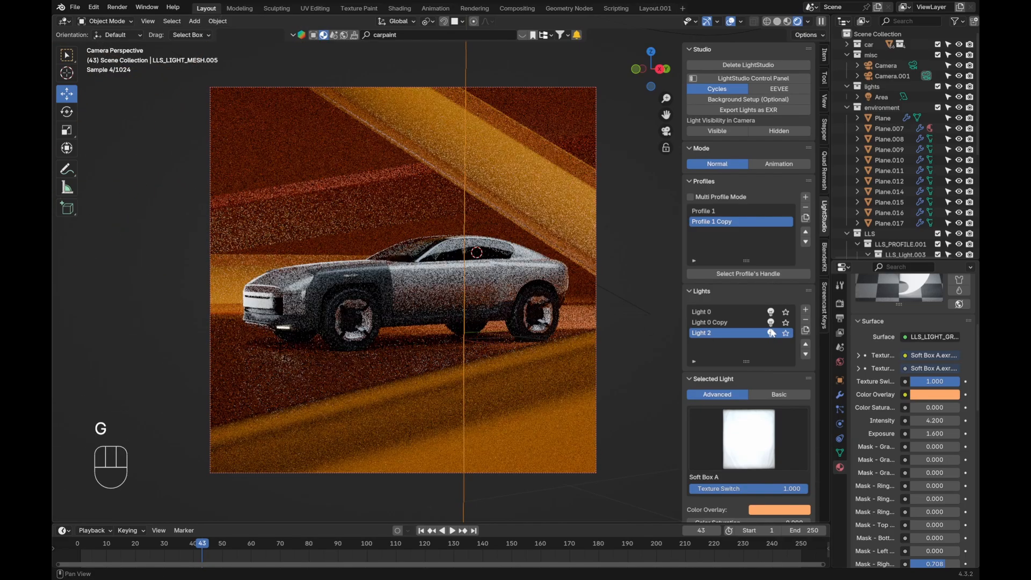
left_click(771, 322)
left_click(710, 210)
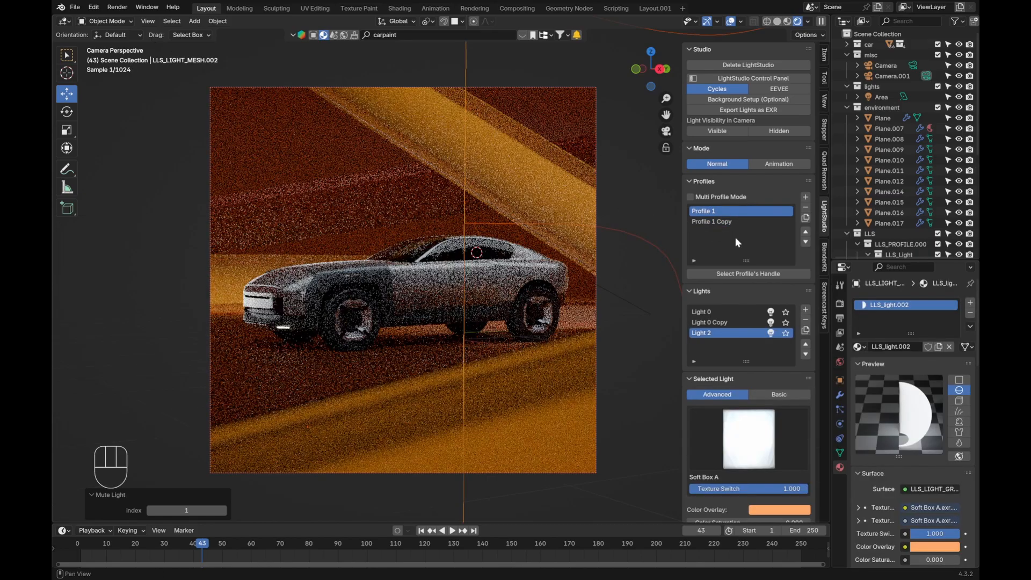
Step: Isolate Light 0 in Profile 1 Copy and reposition it to light the car's hood and roof
left_click(705, 221)
key("g")
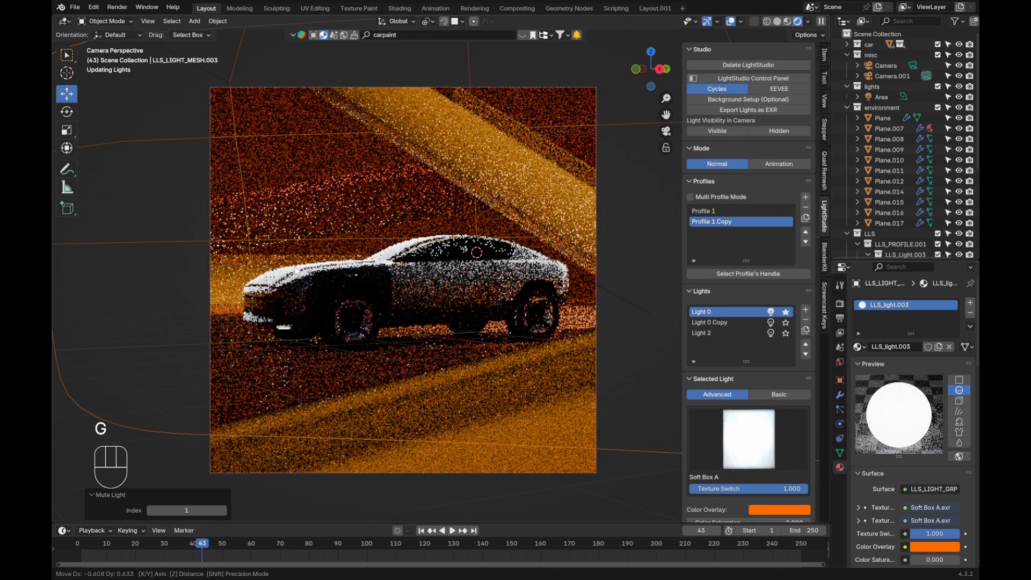
left_click(534, 404)
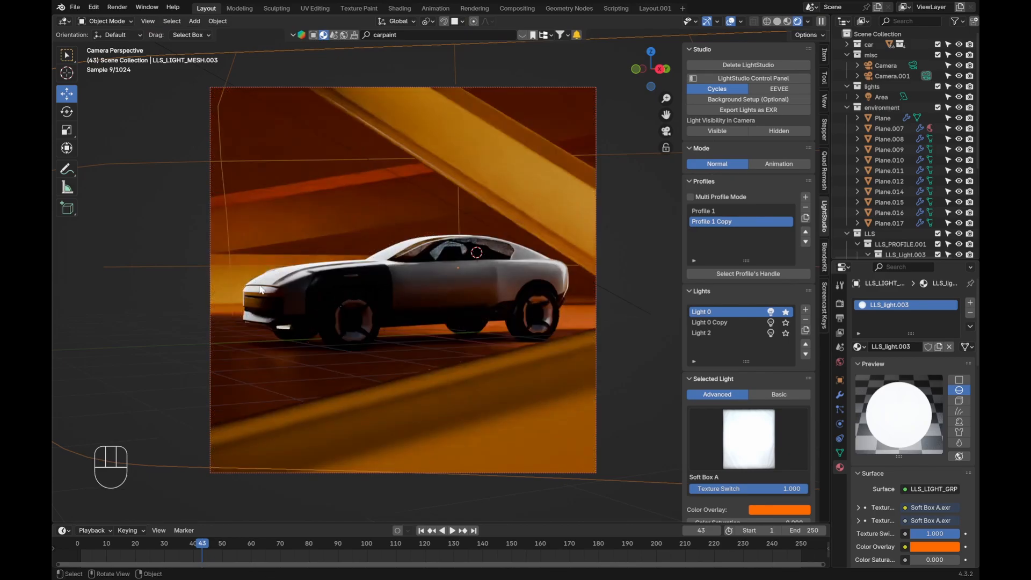
Step: Isolate Light 0 Copy and reposition it so it lights the side of the car
left_click(784, 322)
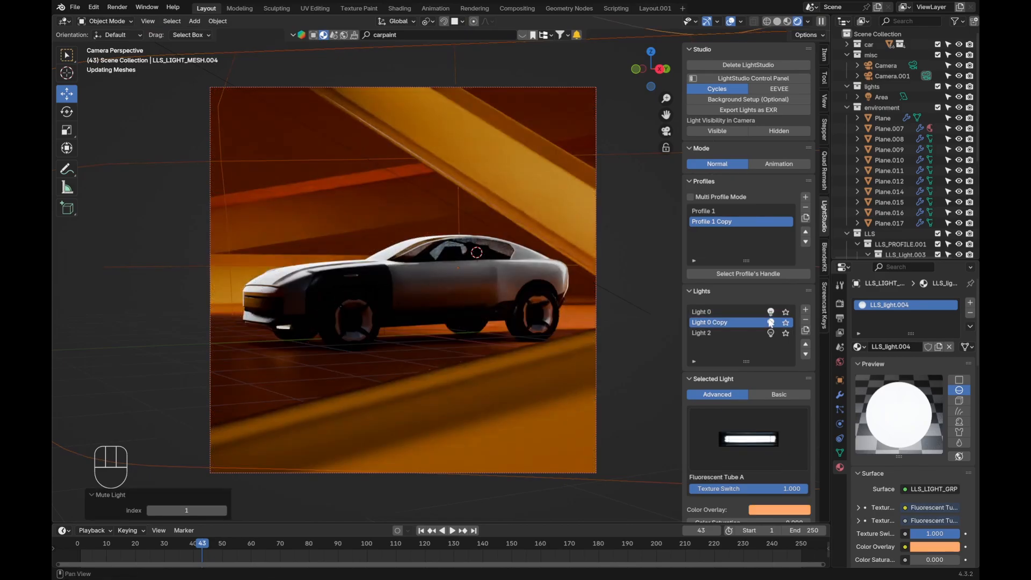
left_click(806, 330)
key("g")
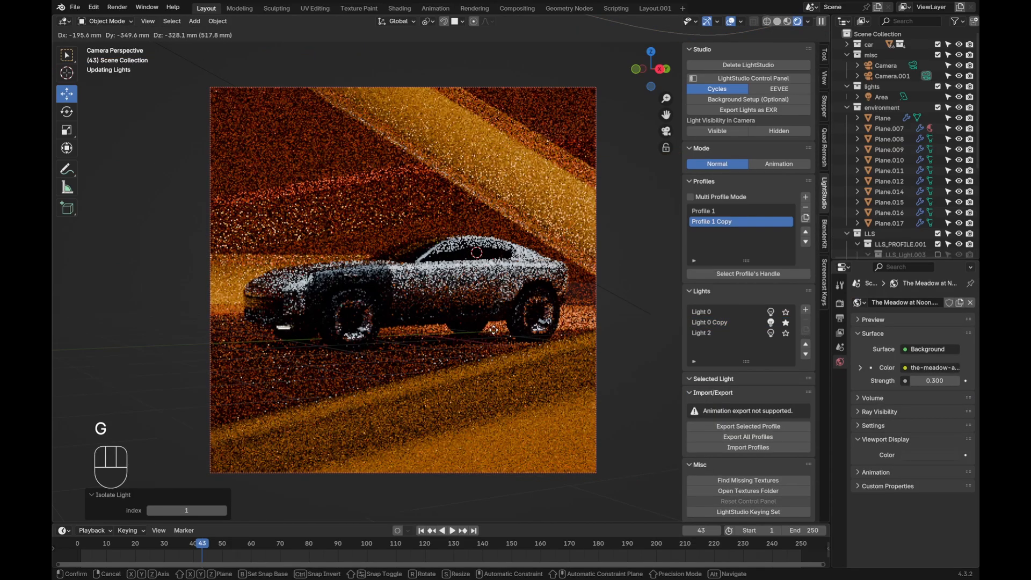
left_click(502, 344)
left_click(701, 324)
key("g")
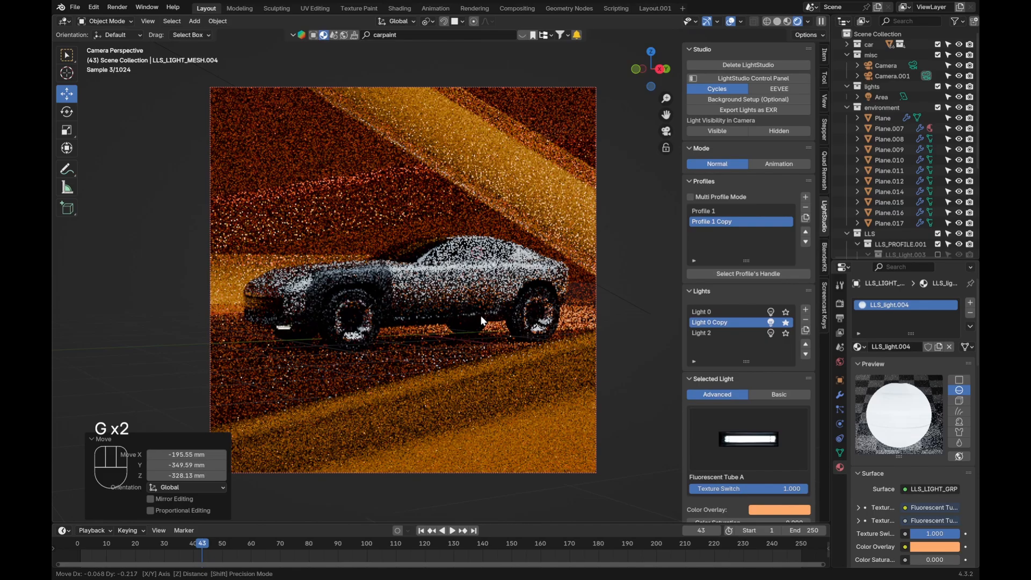
left_click(498, 330)
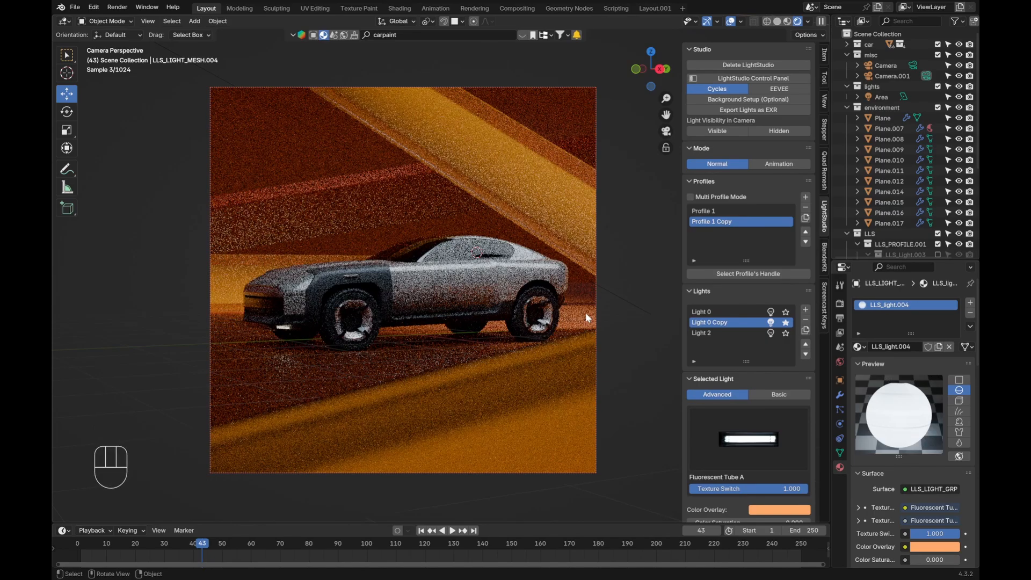
Step: Isolate Light 2 and try several positions for it around the car
left_click(771, 333)
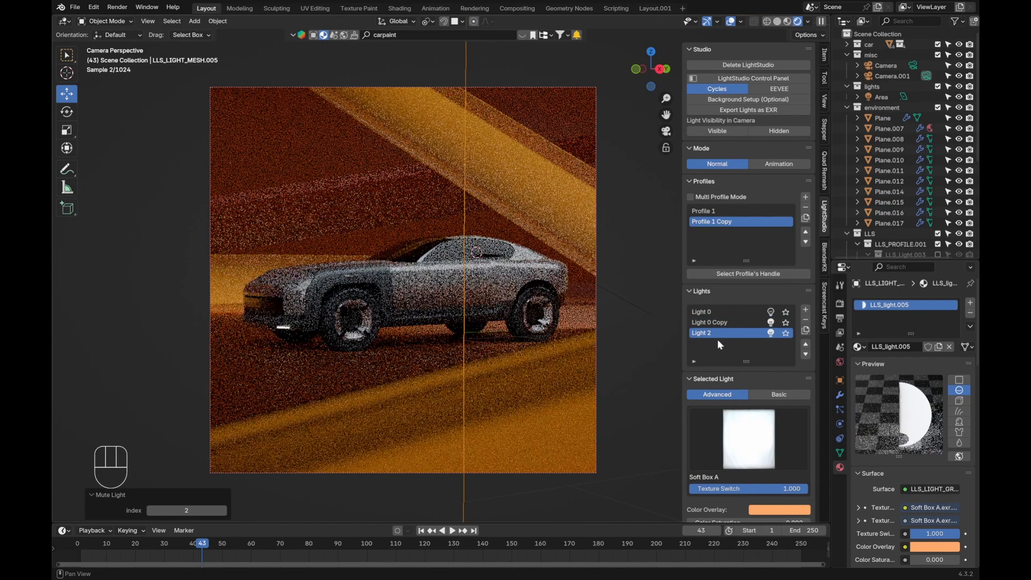
left_click(786, 333)
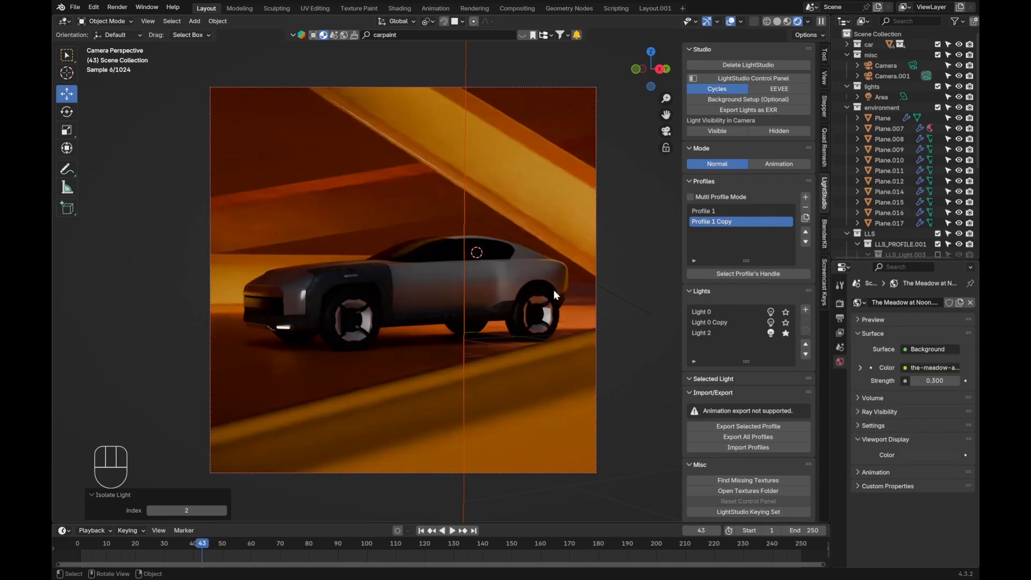
key("g")
left_click(431, 291)
left_click(741, 331)
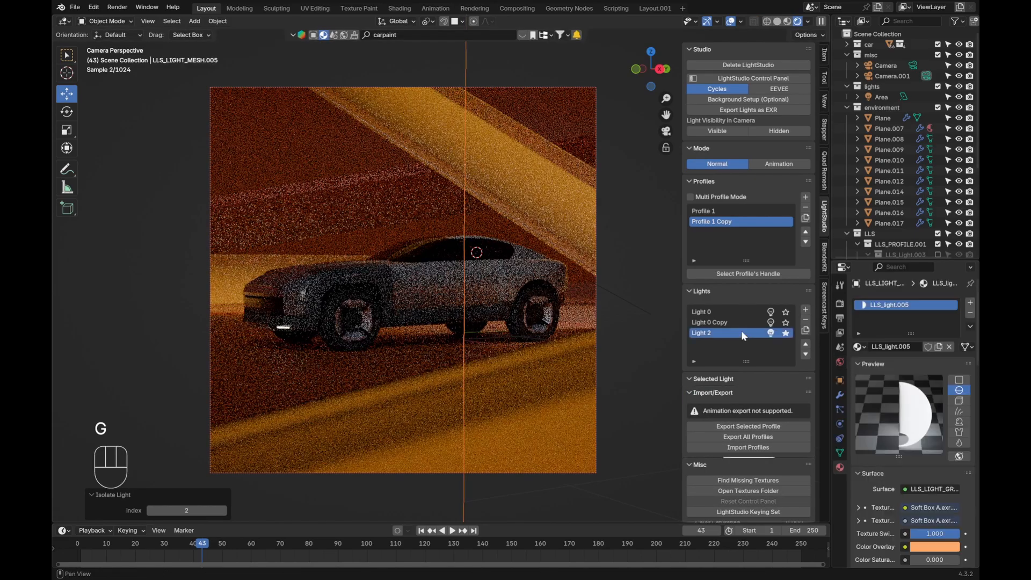
key("g")
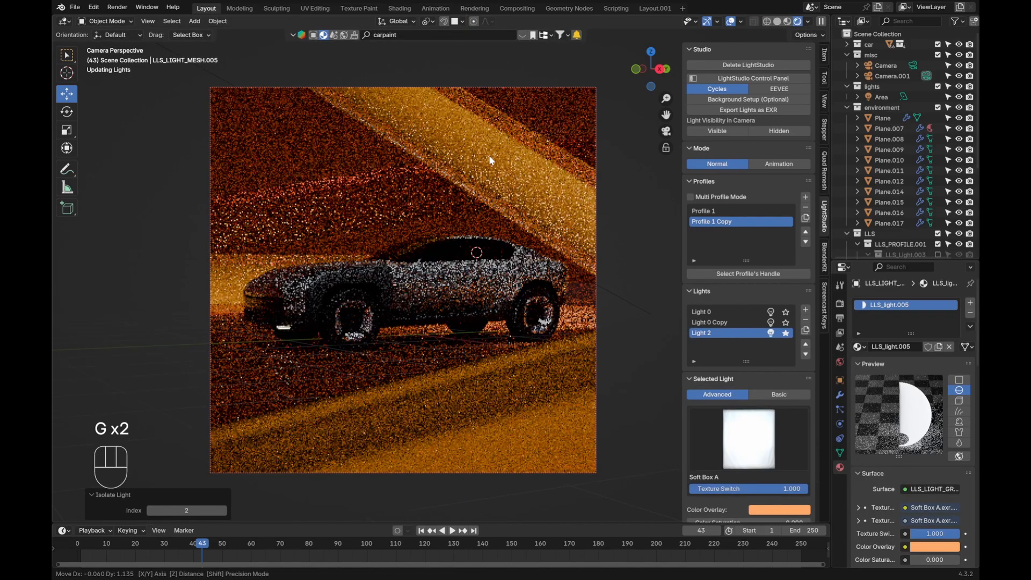
left_click(602, 233)
key("g")
left_click(583, 318)
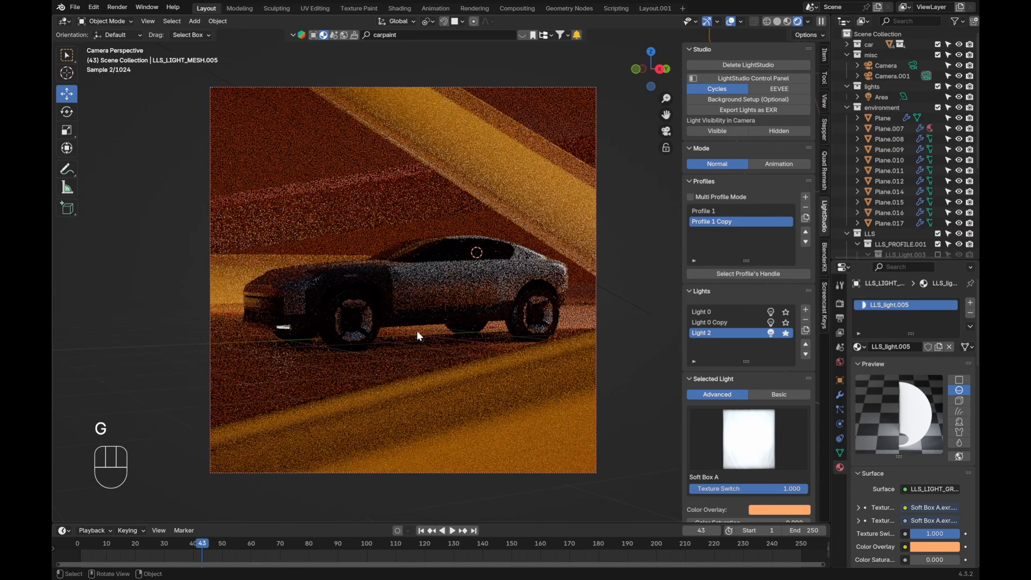
key("g")
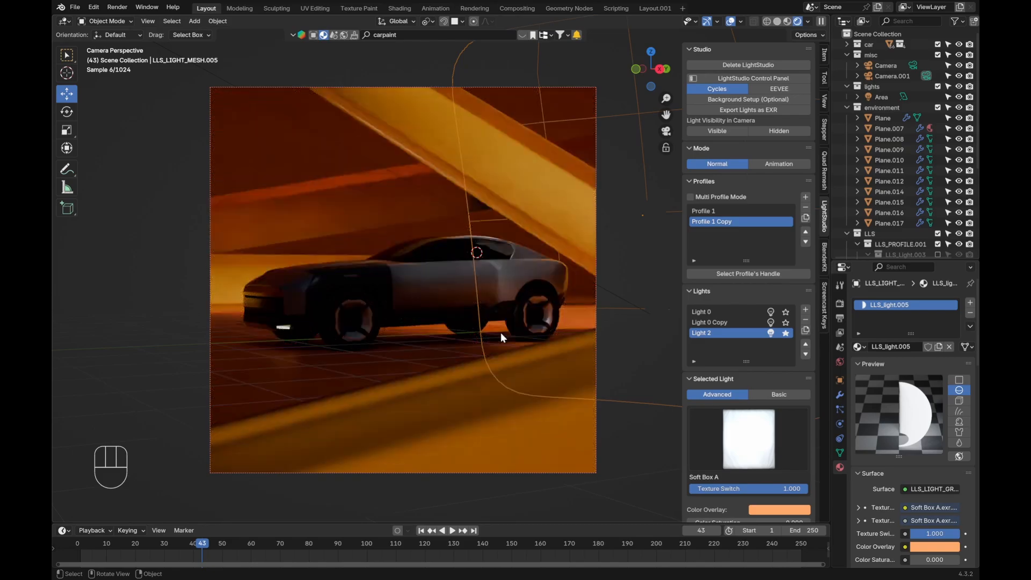
key("g")
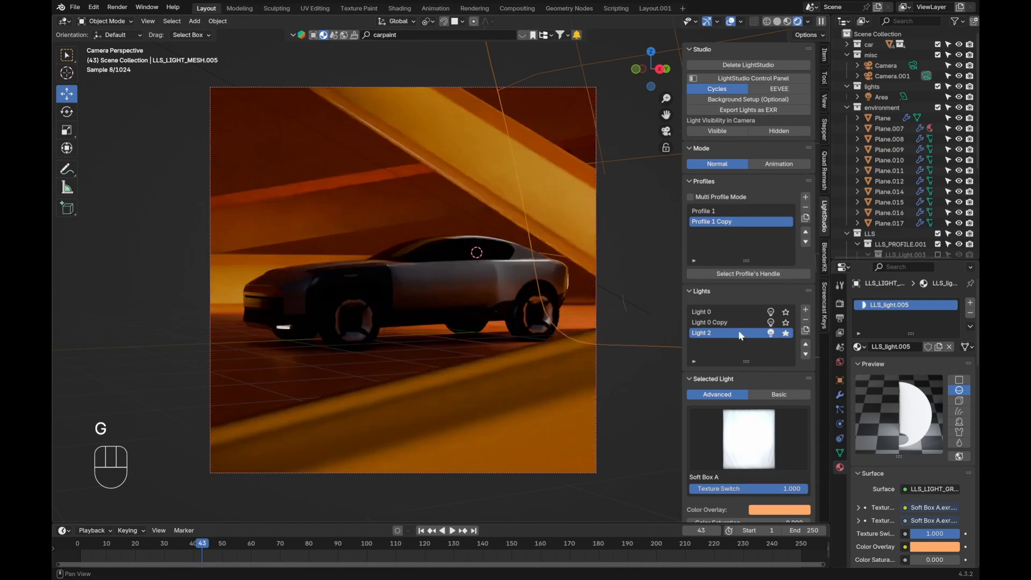
key("g")
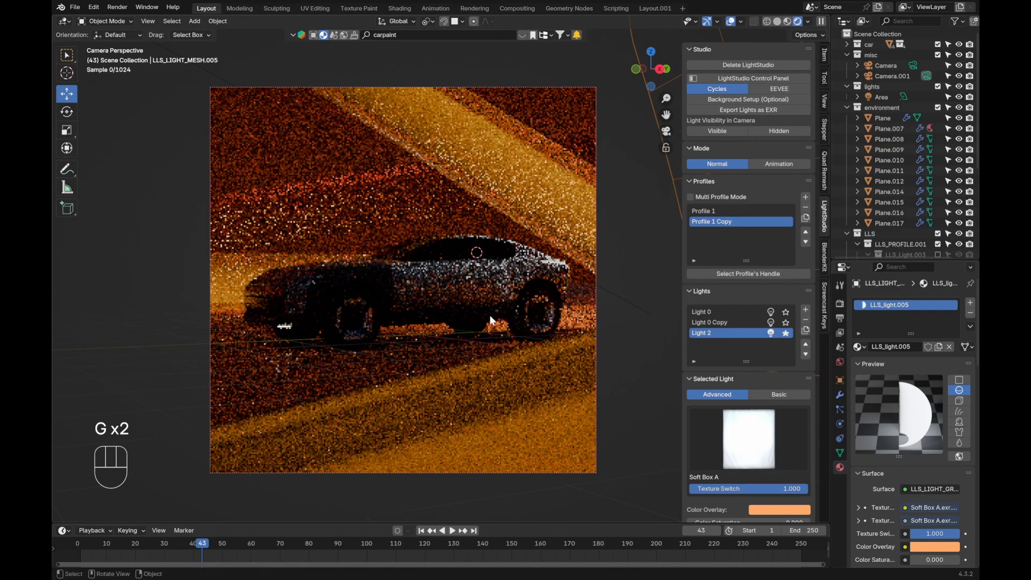
Step: Turn Light 0 Copy and Light 0 back on and mute Light 2
scroll(749, 314, "down", 2)
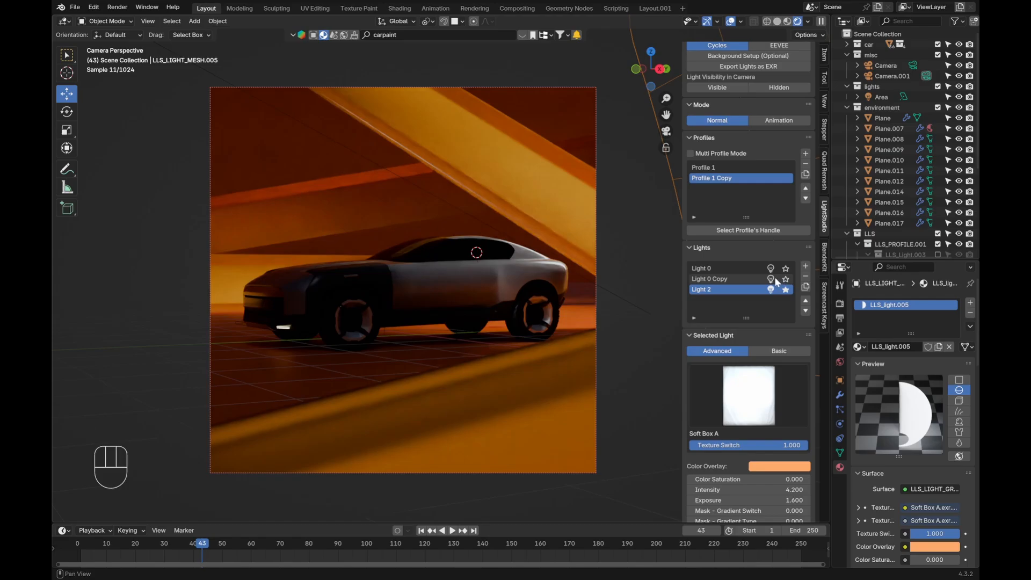
left_click(772, 279)
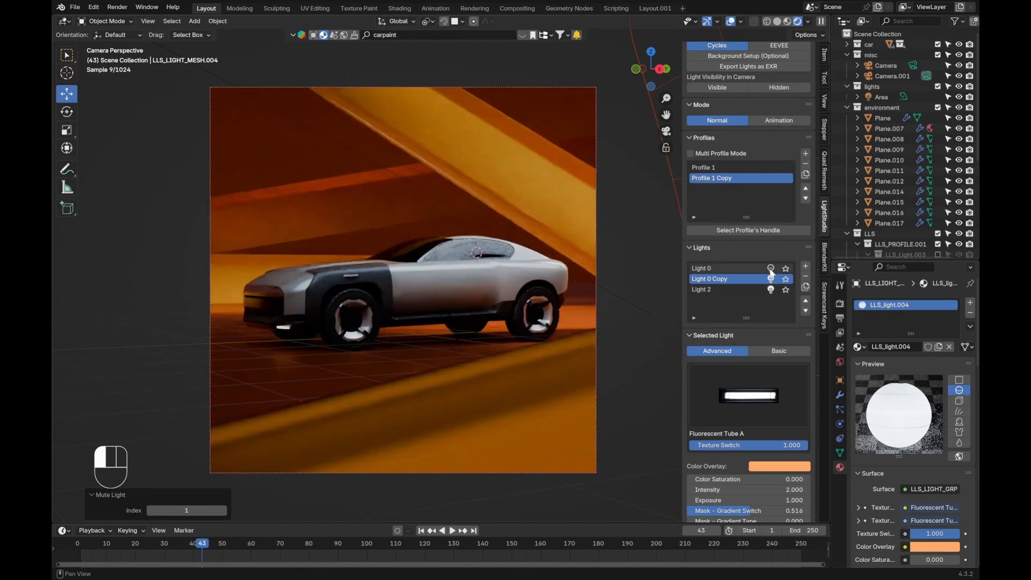
left_click(771, 269)
left_click(770, 290)
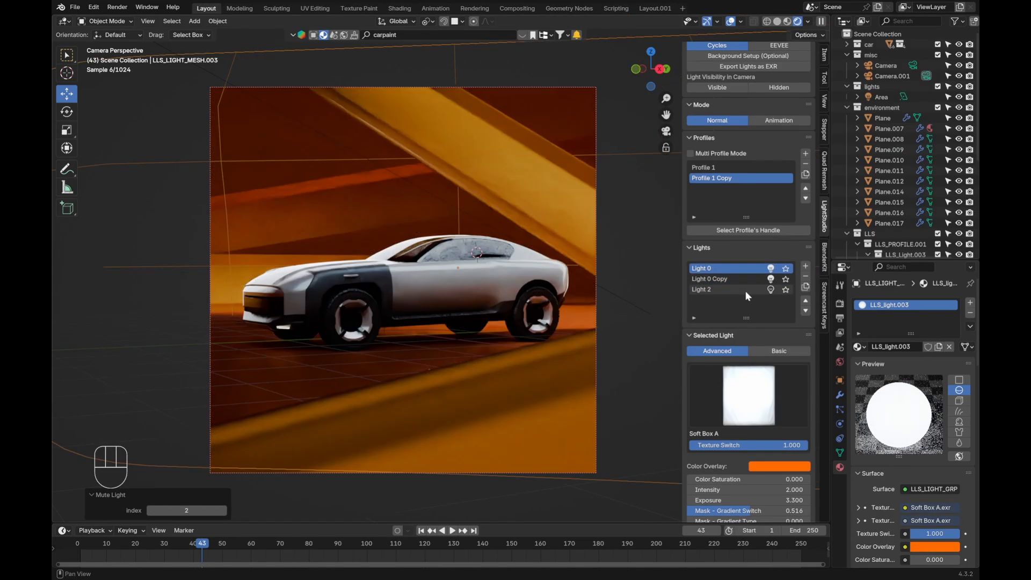
Step: Delete Light 2 from Profile 1 Copy, keeping Light 0 and Light 0 Copy
left_click(804, 277)
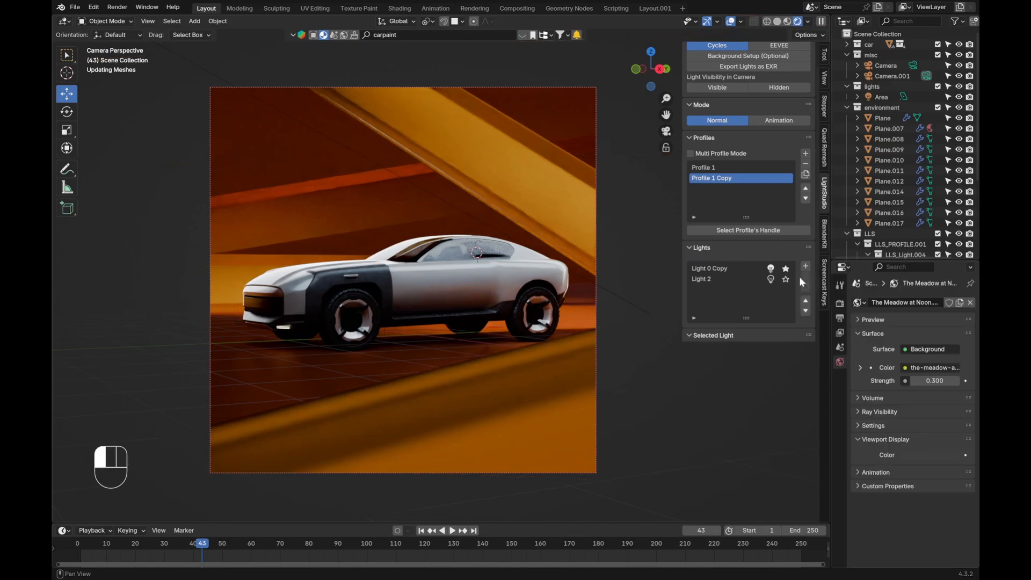
key("ctrl+z")
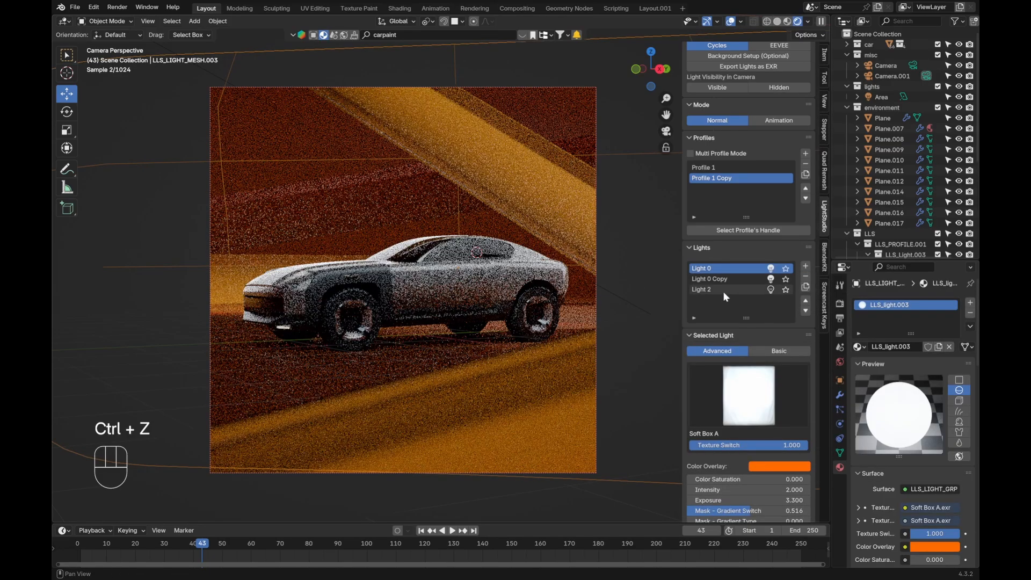
left_click(747, 289)
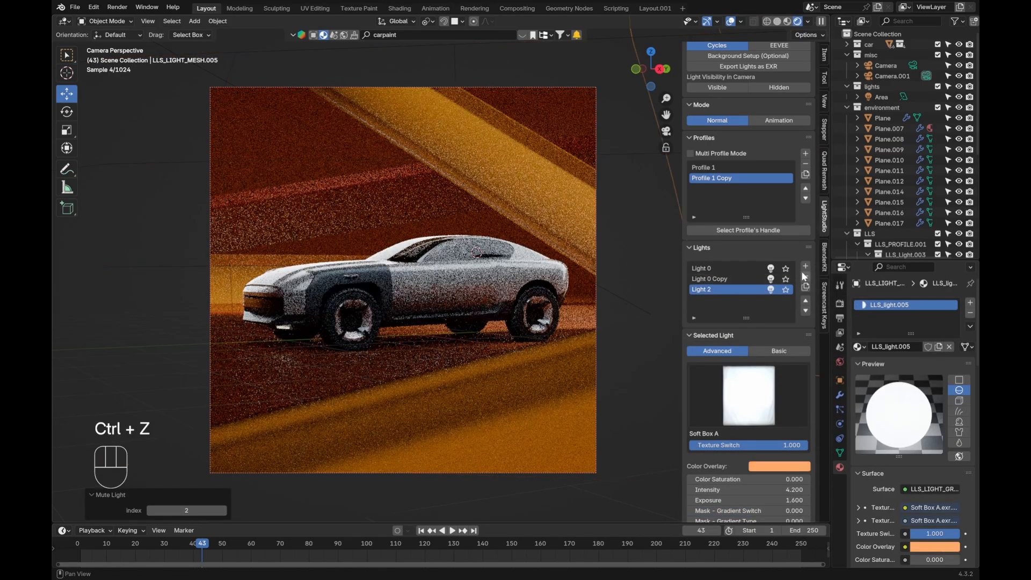
left_click(805, 276)
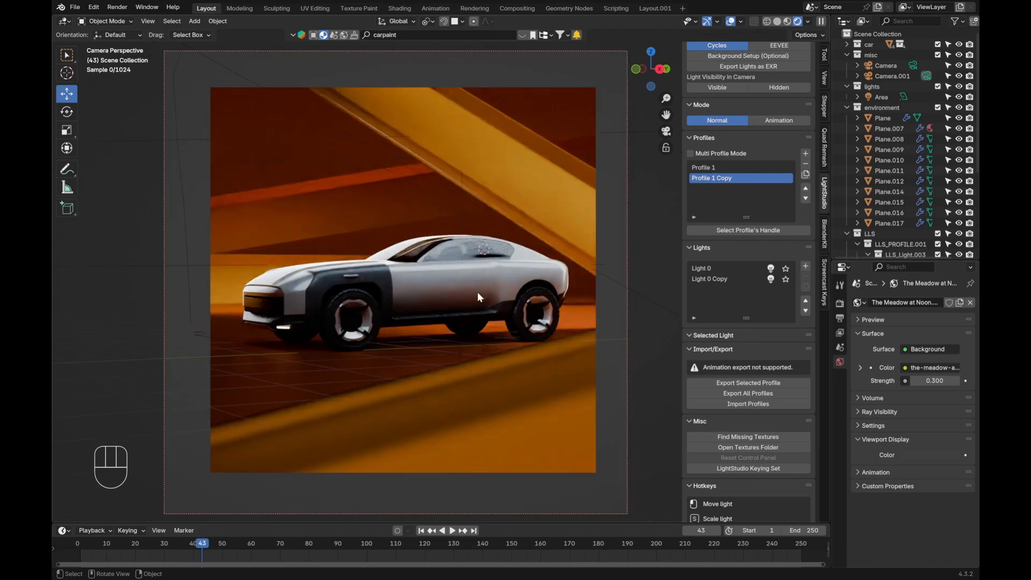
Step: Try an orange flakes colour on the car body's Car paint High quality material
scroll(478, 292, "up", 2)
key("alt+a")
left_click(488, 278)
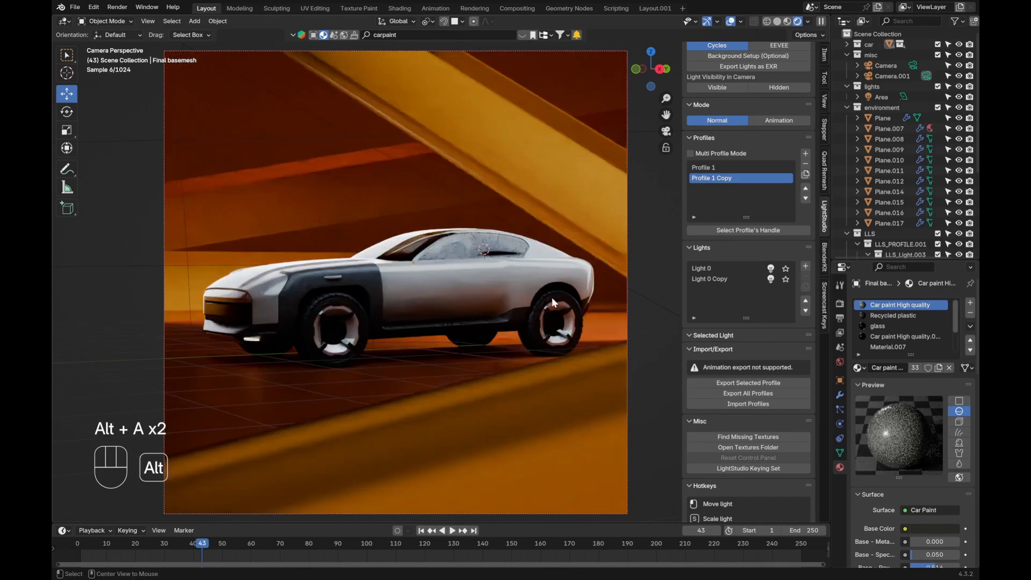
scroll(917, 424, "down", 5)
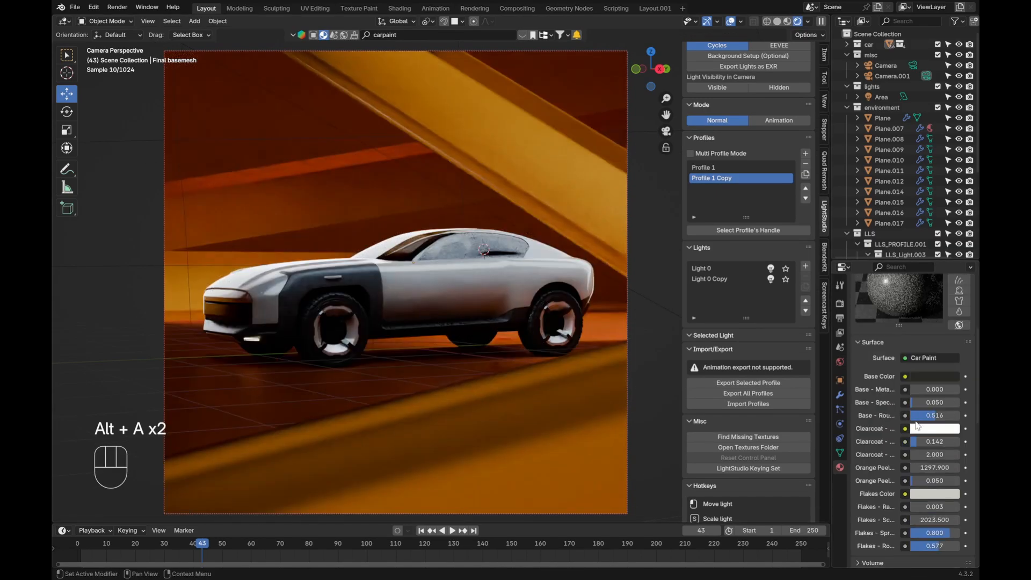
left_click(928, 494)
left_click_drag(881, 385, 888, 398)
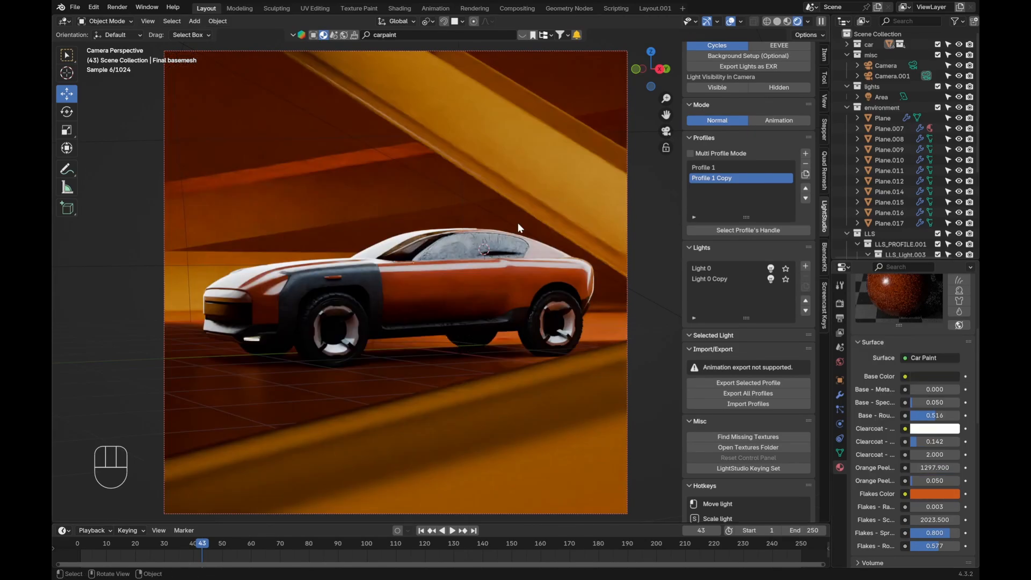
Step: Return to the camera view and undo the flakes colour change on the car paint
middle_click_drag(518, 223, 485, 224, "shift")
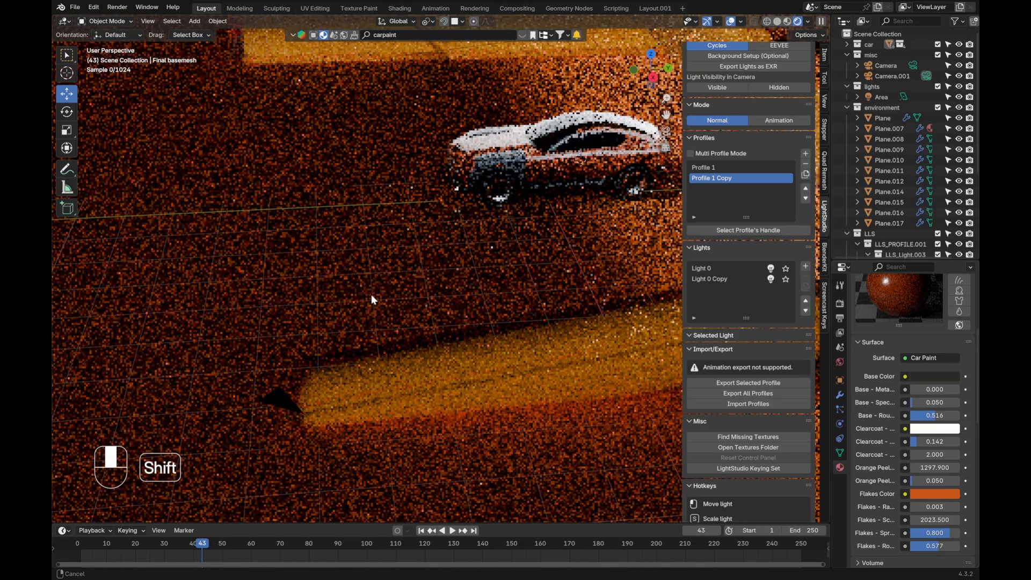
key("KP_0")
key("ctrl+z")
key("alt+a")
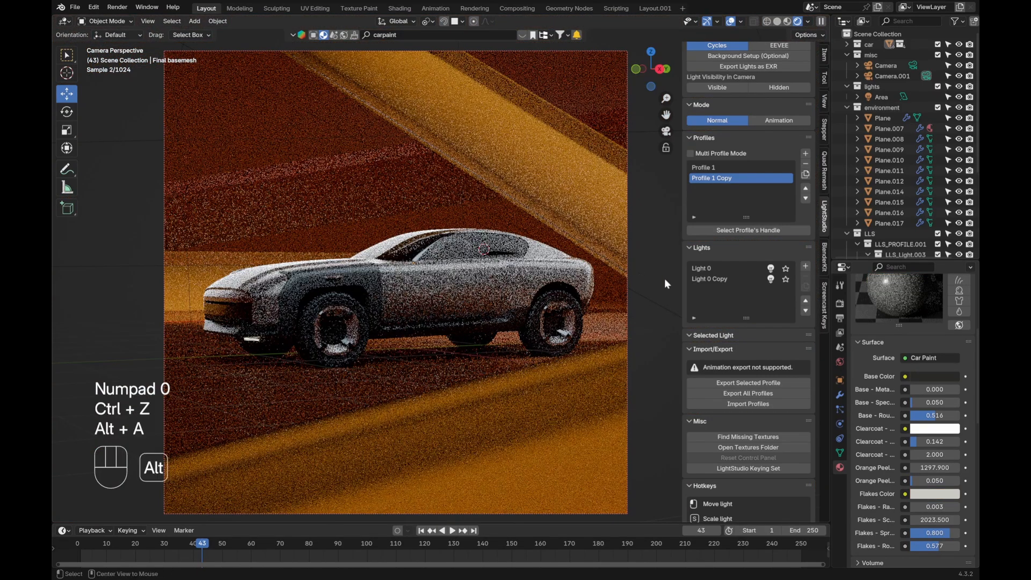
Step: Change the light texture of Light 0 Copy and Light 0 to Umbrella A
left_click(724, 280)
left_click(736, 387)
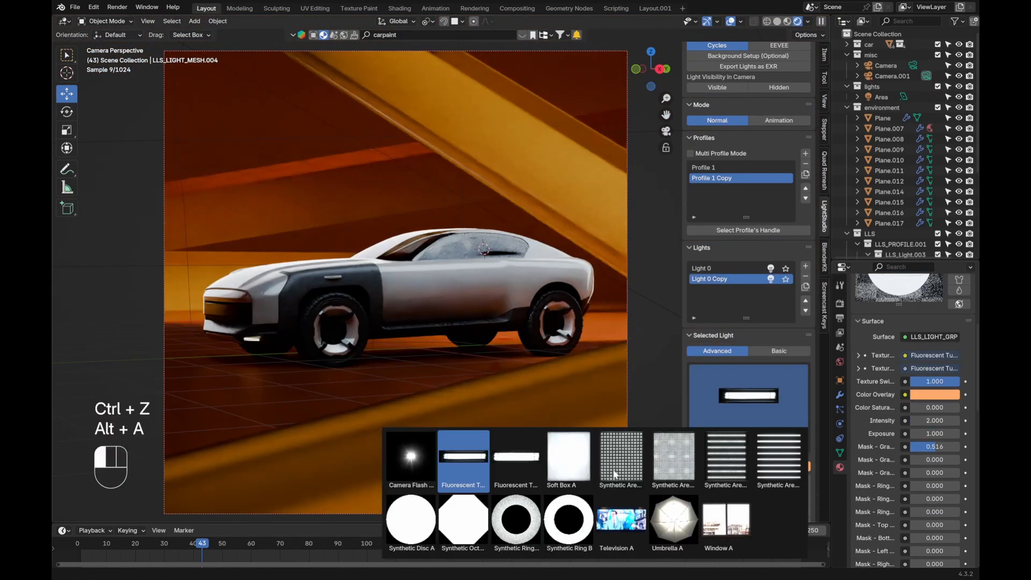
left_click(652, 505)
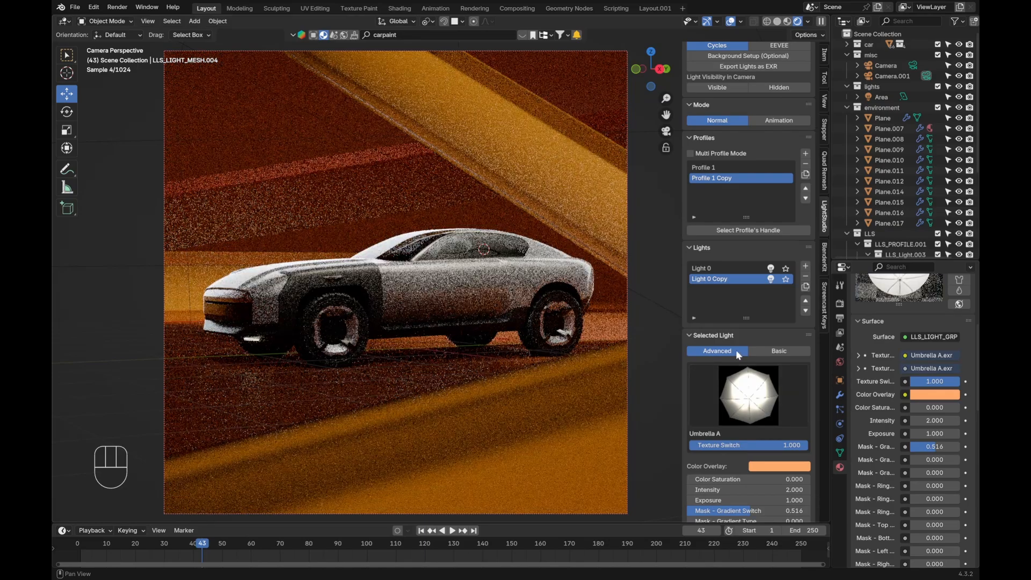
left_click(723, 269)
left_click(752, 396)
left_click(664, 508)
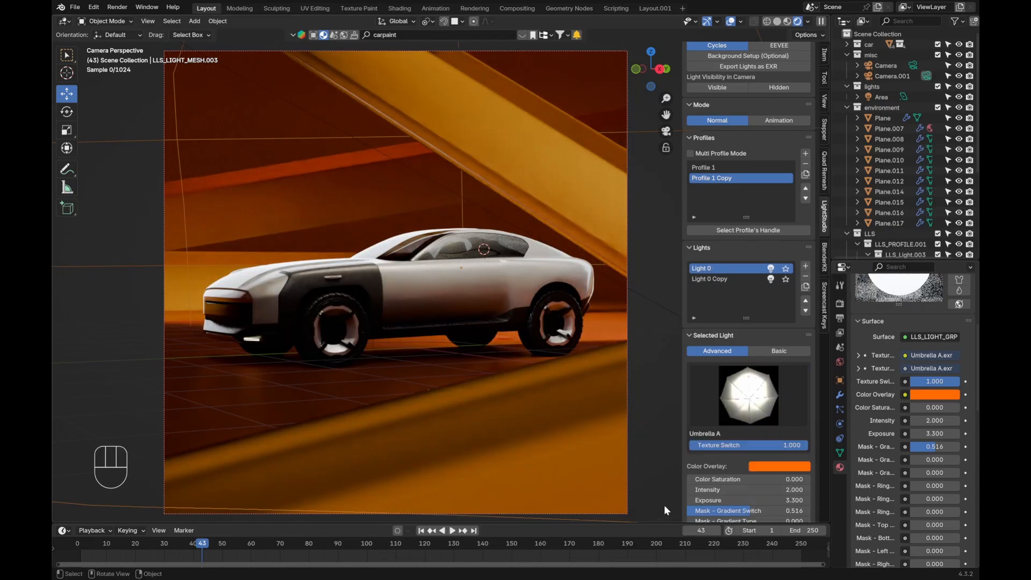
Step: In Profile 1, set the light texture of Light 2 and Light 0 to Umbrella A
left_click(702, 167)
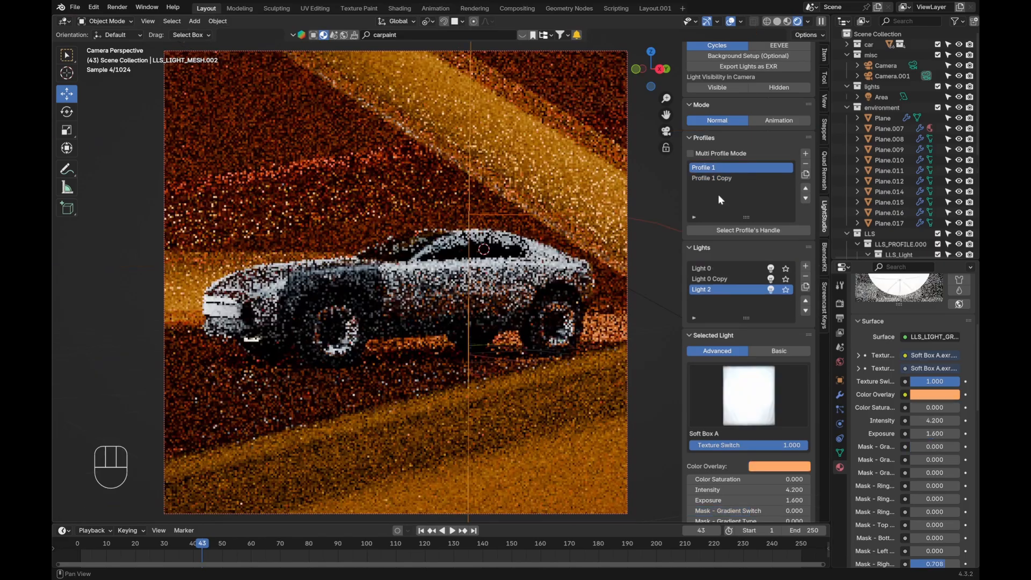
left_click(749, 396)
left_click(675, 534)
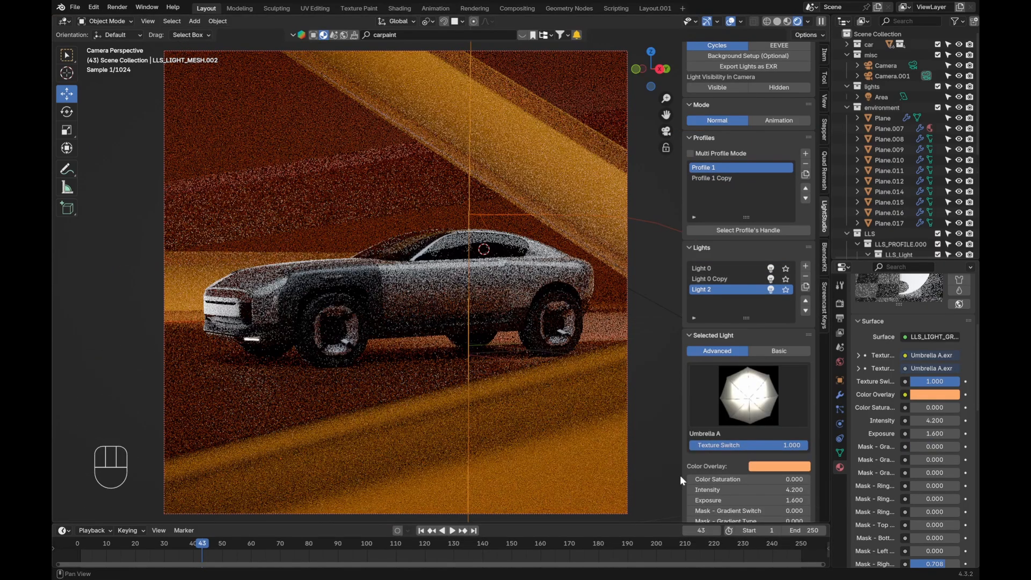
left_click(734, 279)
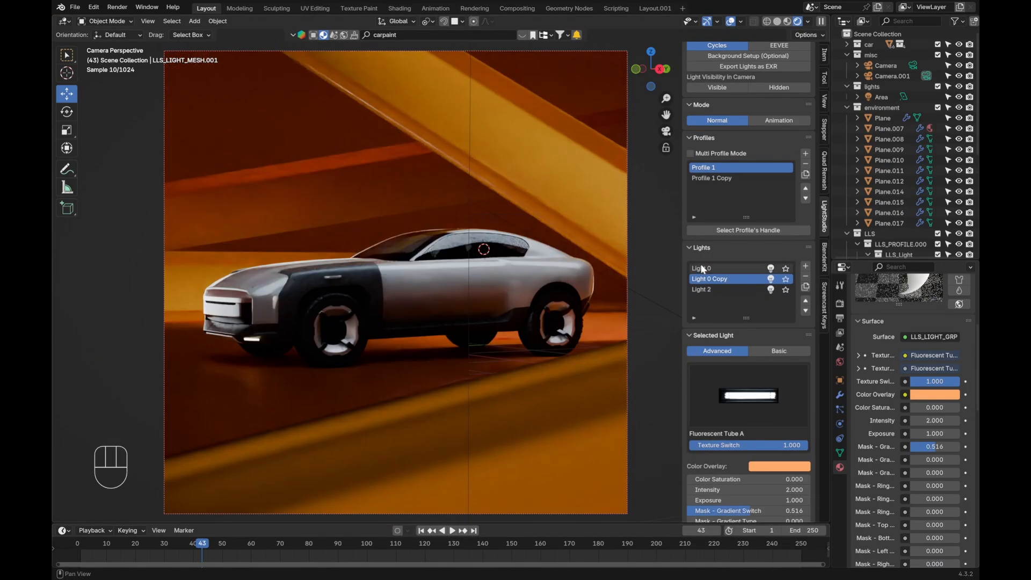
left_click(701, 268)
left_click(748, 397)
left_click(688, 504)
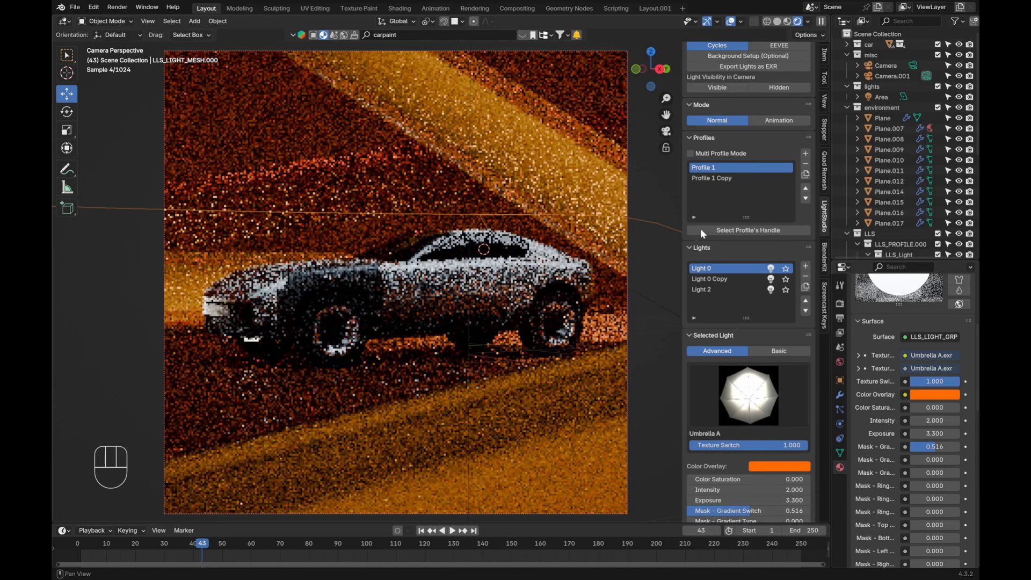
Step: Make Profile 1 Copy the active lighting profile again and save the file
left_click(705, 177)
left_click(457, 283)
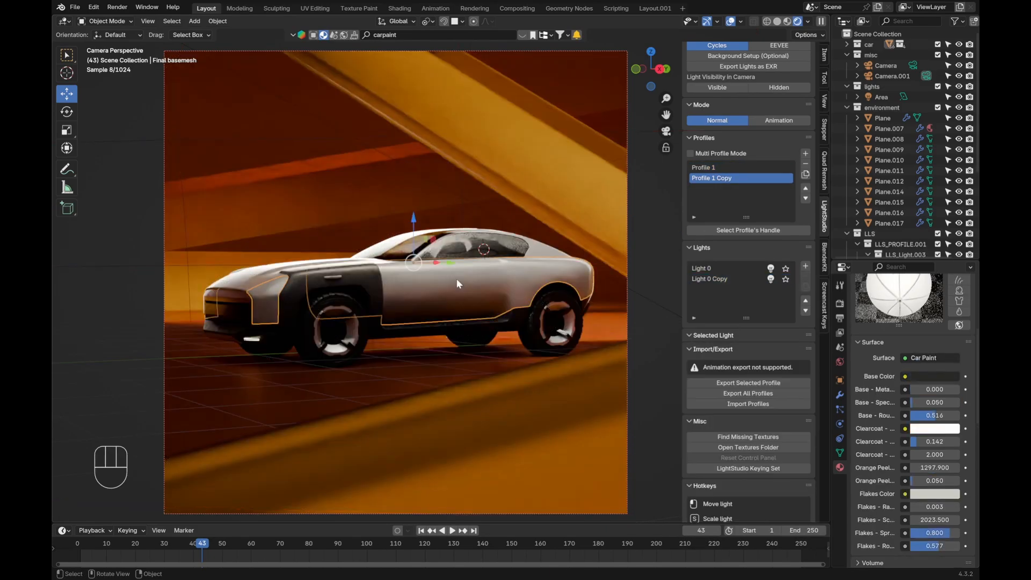
key("alt+a")
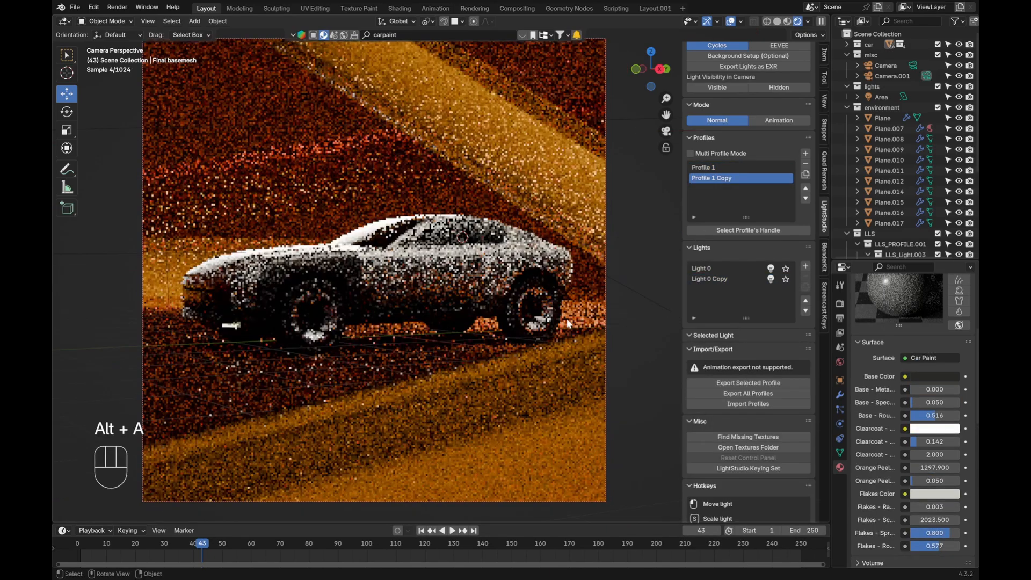
left_click(840, 362)
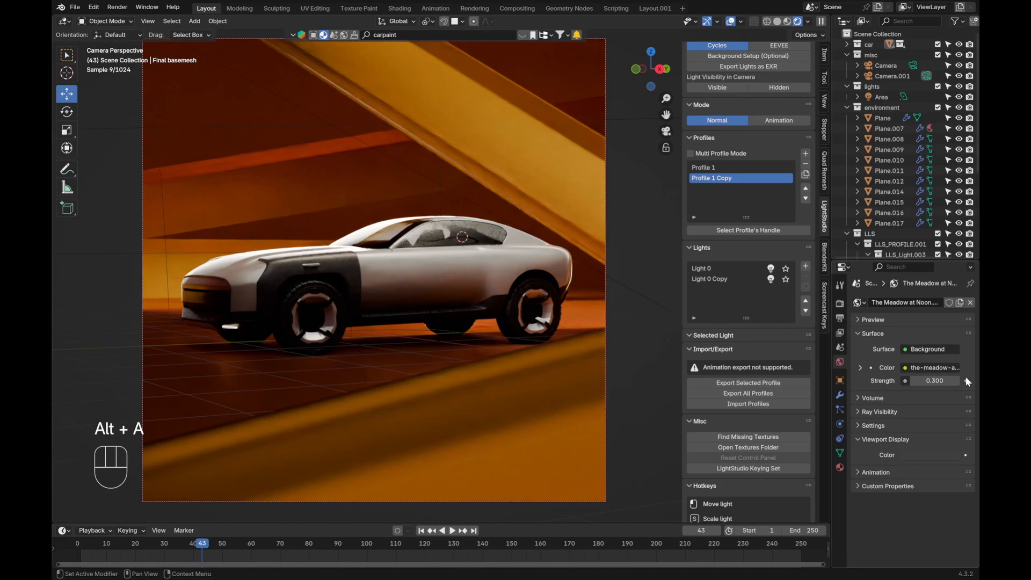
key("ctrl+s")
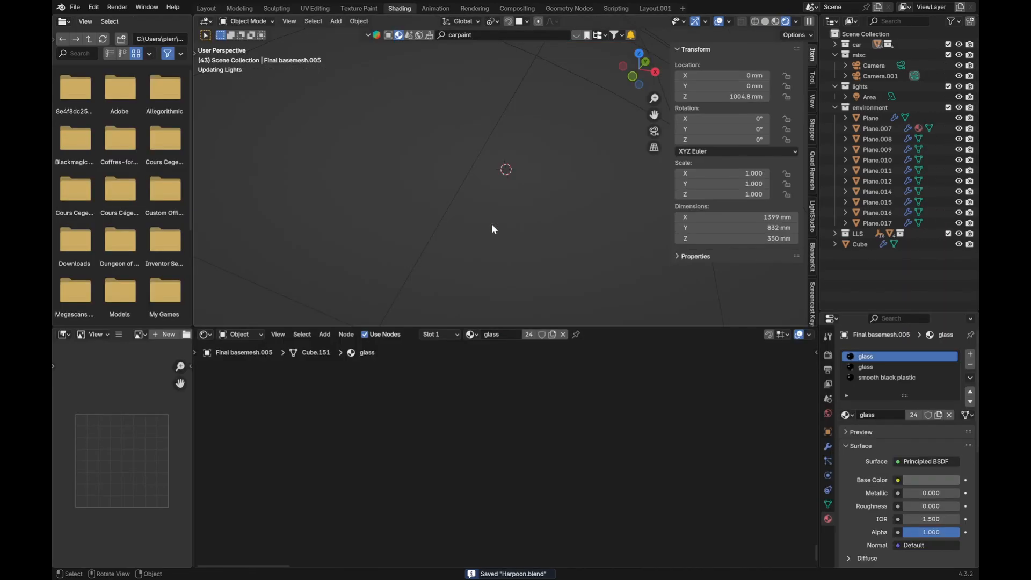
Step: Frame the camera view in the Shading workspace and show the World shader node tree
key("KP_0")
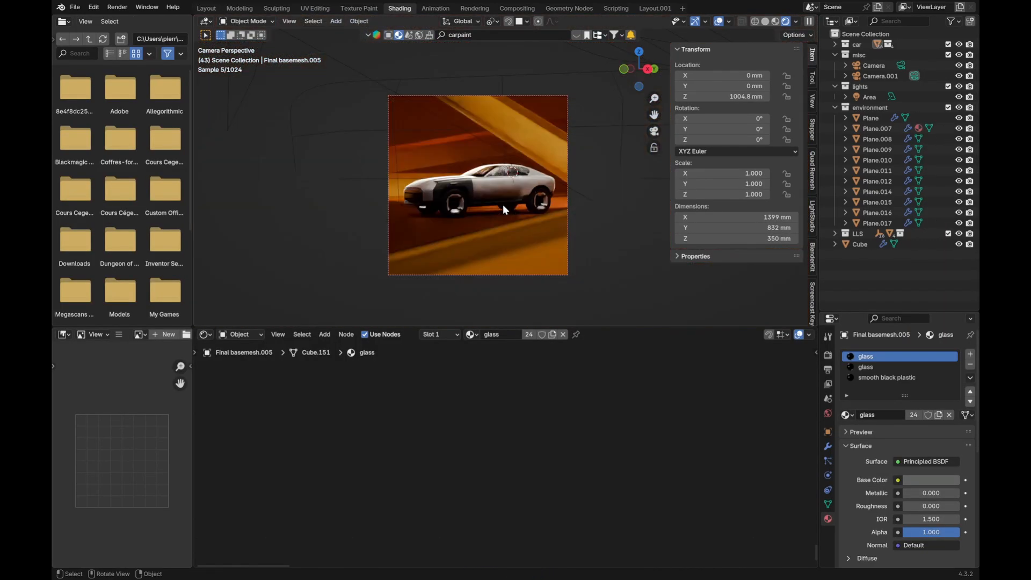
key("Home")
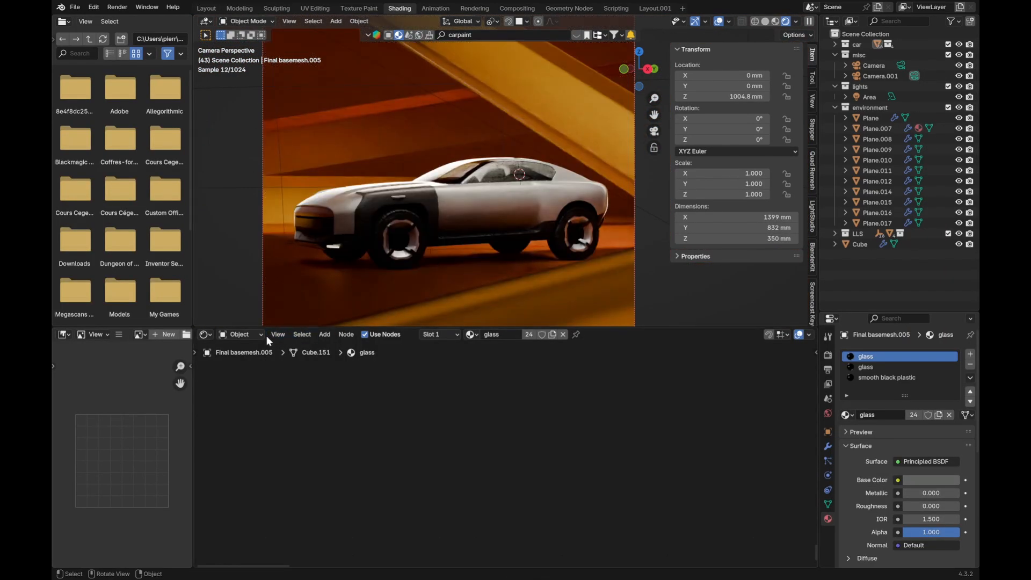
left_click(246, 334)
left_click(242, 371)
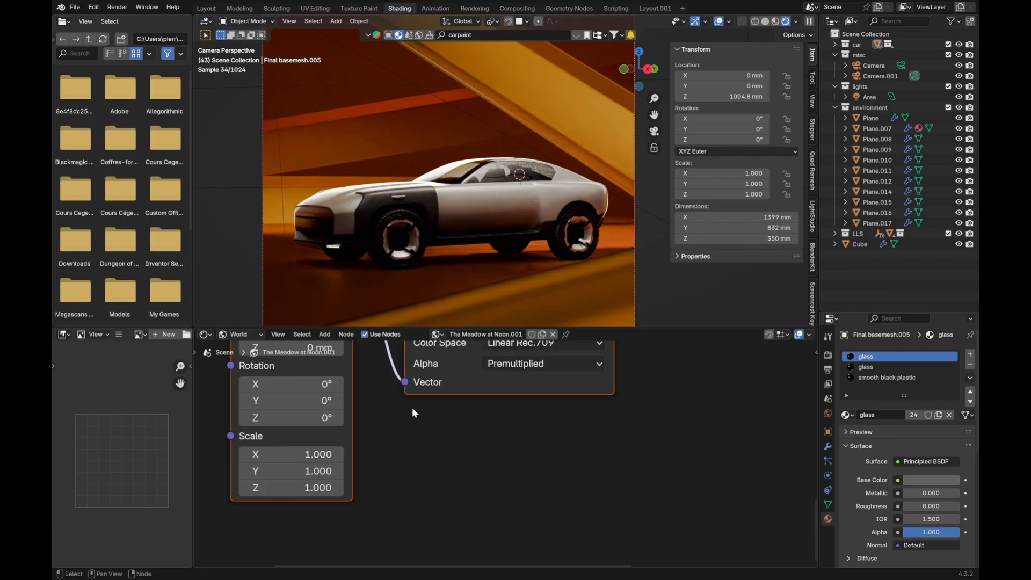
Step: Insert a Hue/Saturation/Value node between the environment texture and the Background node, with Saturation set to 0
scroll(469, 445, "down", 7)
middle_click_drag(568, 380, 475, 482)
scroll(473, 481, "down", 1)
scroll(413, 483, "up", 2)
left_click_drag(413, 467, 404, 404)
scroll(456, 398, "up", 1)
key("shift+a")
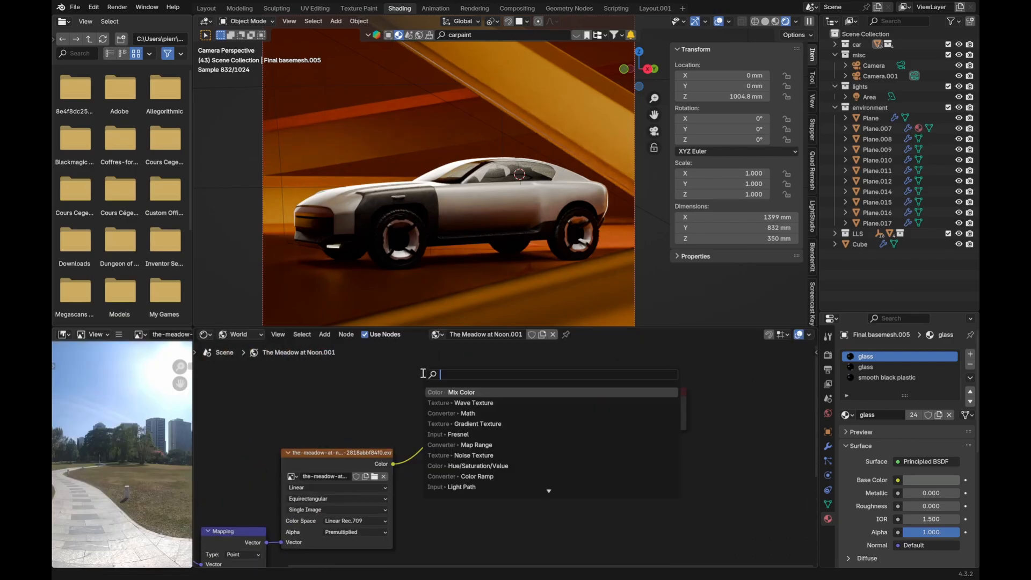
type("h")
key("Return")
left_click(413, 400)
left_click_drag(425, 426, 327, 430)
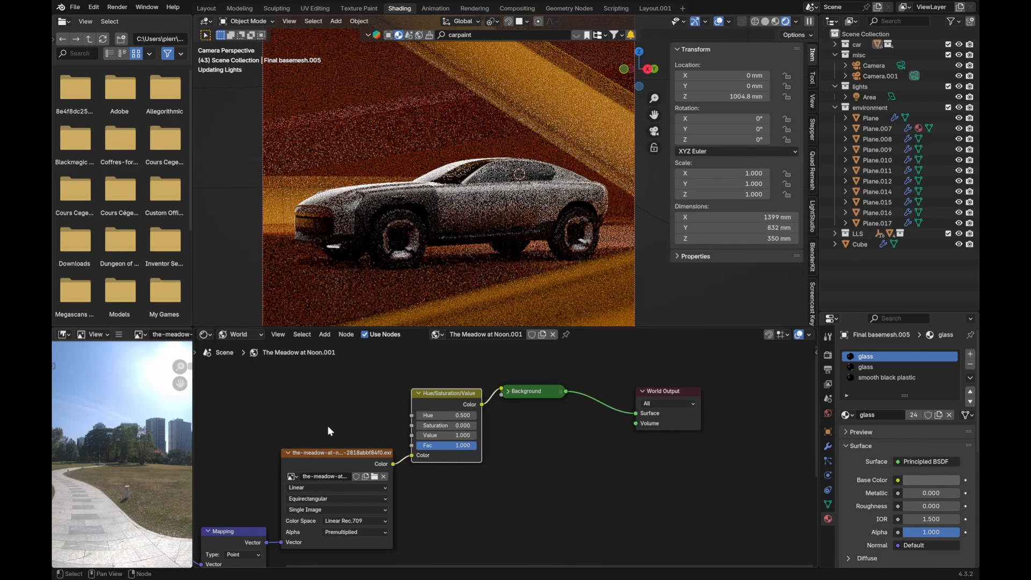
Step: Expand the Background node and space it and the Hue/Saturation/Value node out before the World Output
scroll(427, 426, "up", 2)
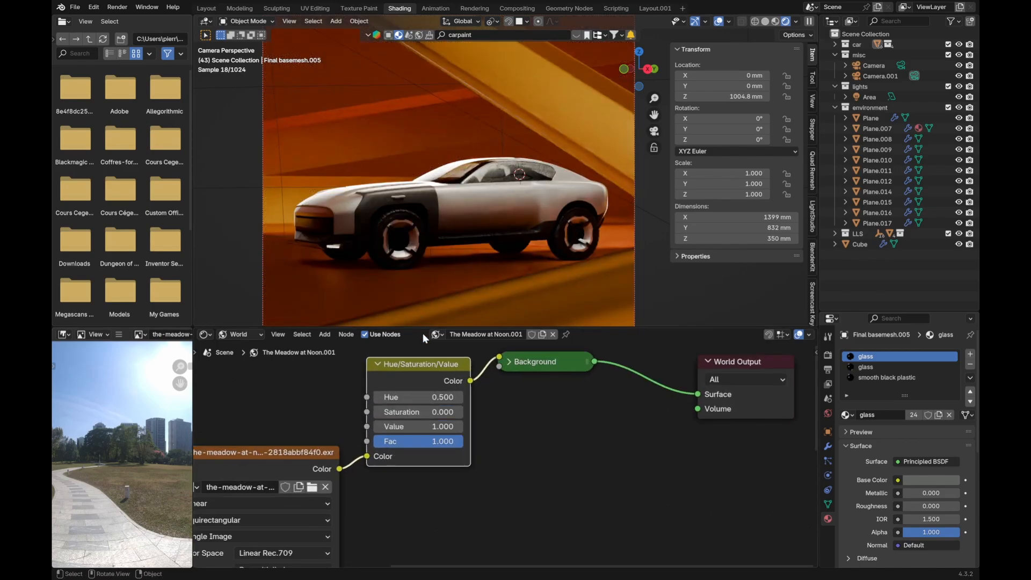
middle_click_drag(502, 407, 527, 417)
left_click(526, 400)
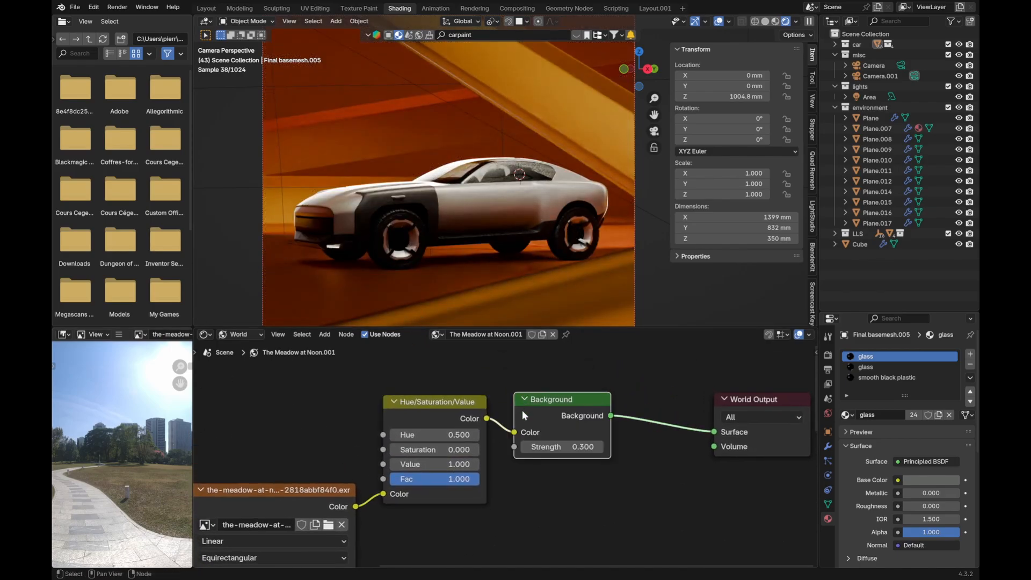
left_click_drag(523, 409, 574, 406)
left_click_drag(417, 403, 449, 397)
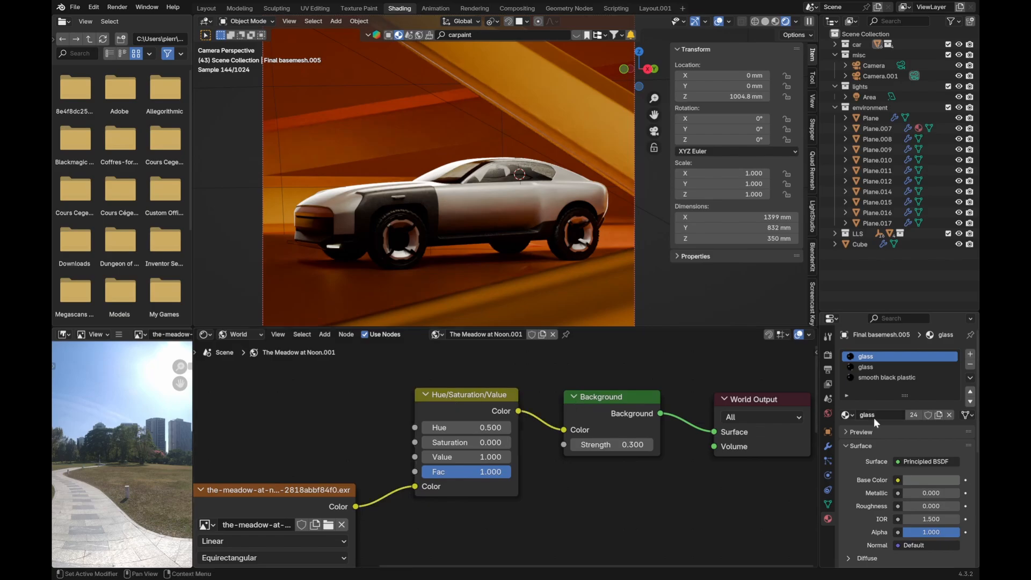
Step: Try a world background strength of 0.5 and settle on 0.4
left_click(829, 414)
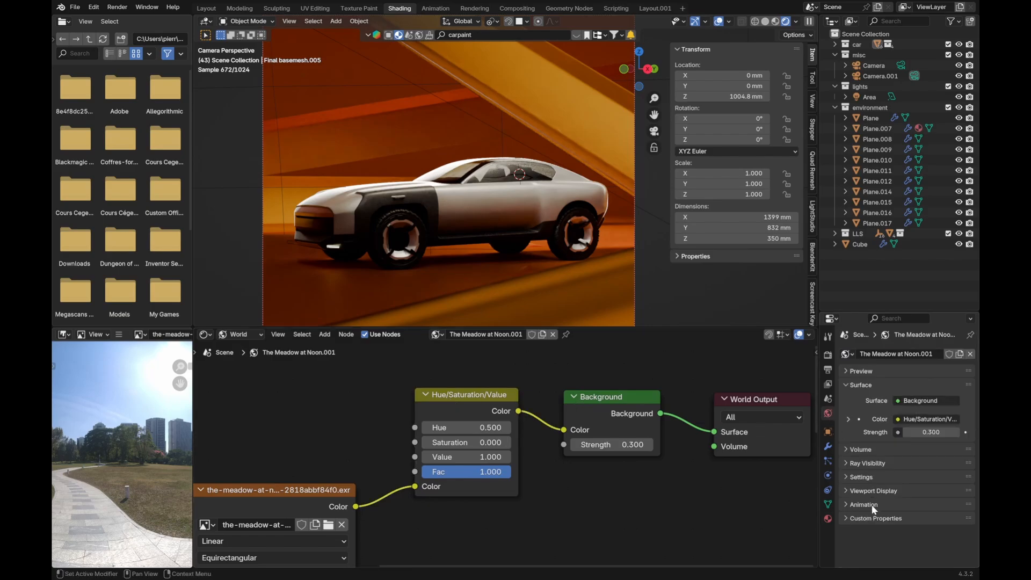
left_click(957, 433)
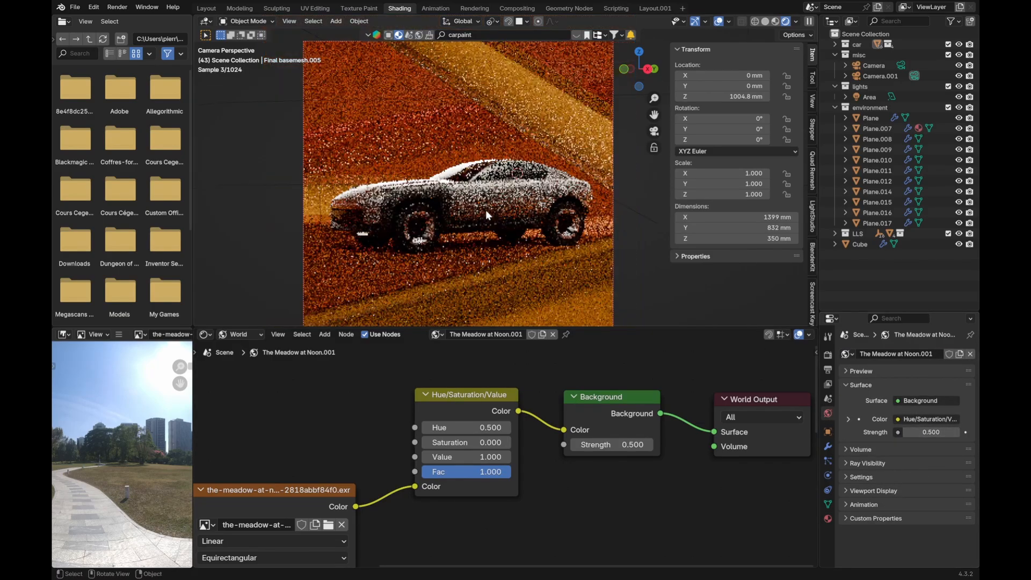
scroll(327, 243, "down", 1)
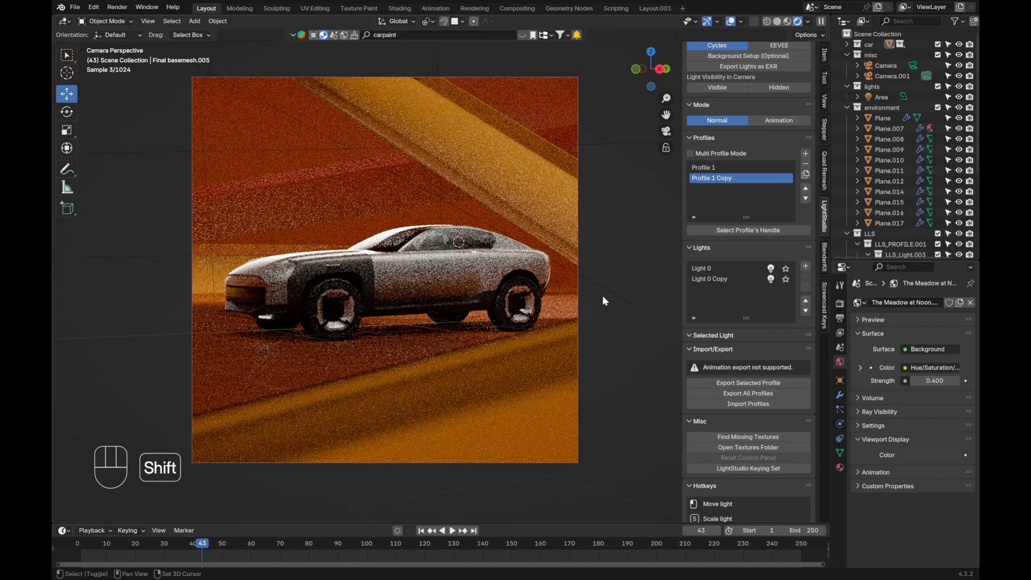
Step: Shape the combined colour management curve into an S with its upper point at 0.645, 0.793, and set the exposure to 0.347
scroll(482, 295, "down", 1)
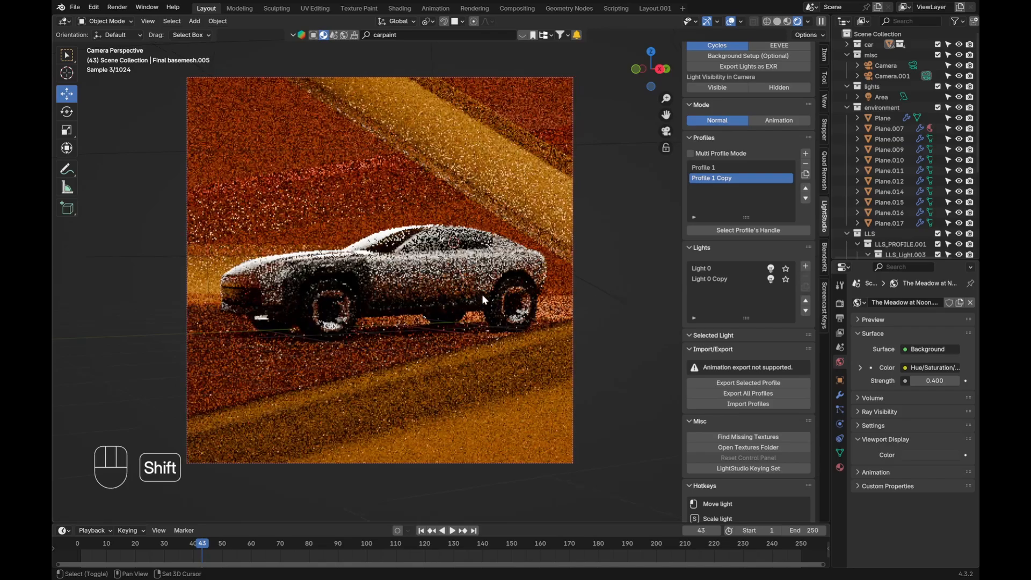
middle_click_drag(482, 294, 511, 299, "shift")
left_click(840, 304)
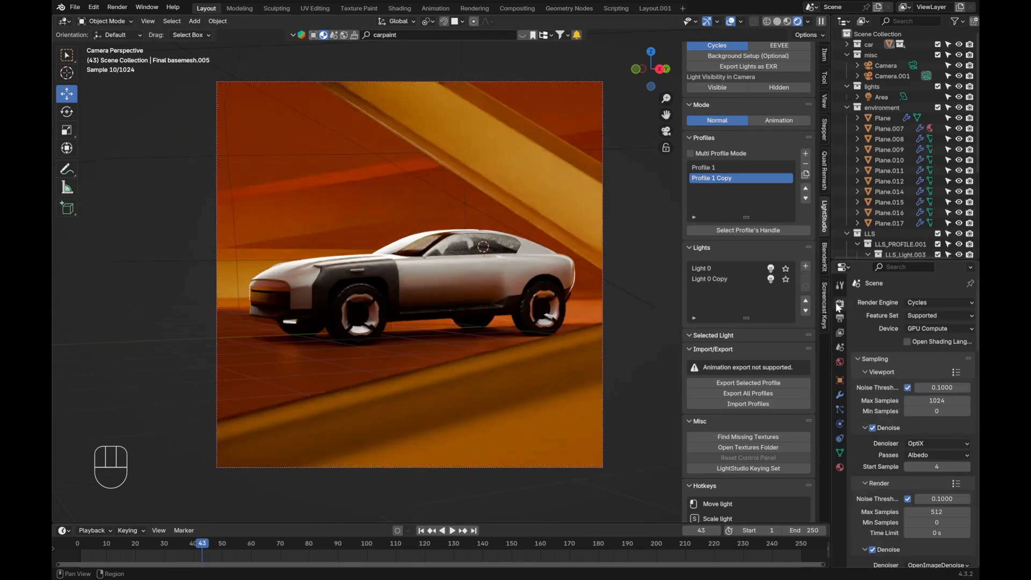
scroll(894, 388, "down", 10)
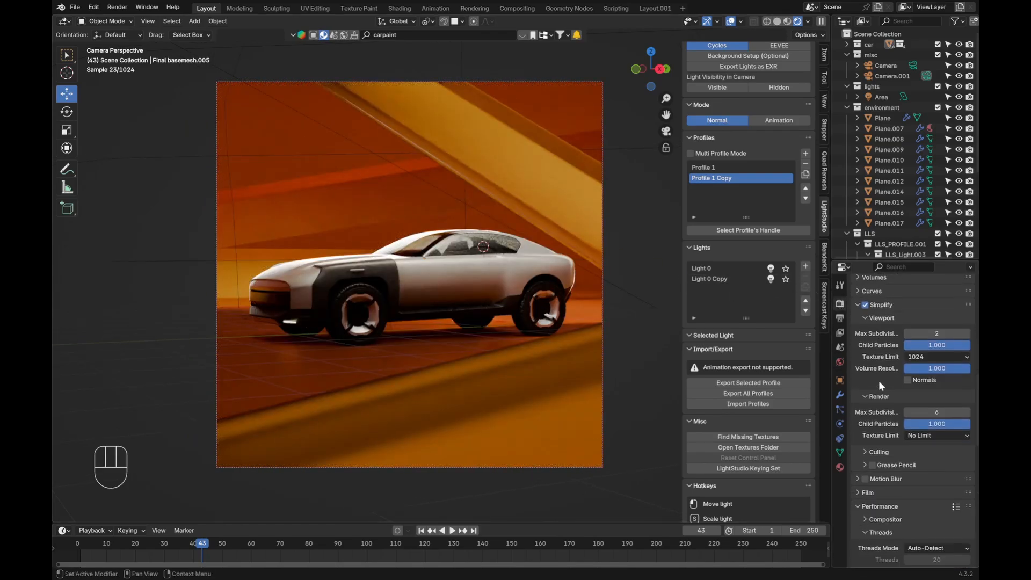
scroll(882, 404, "down", 15)
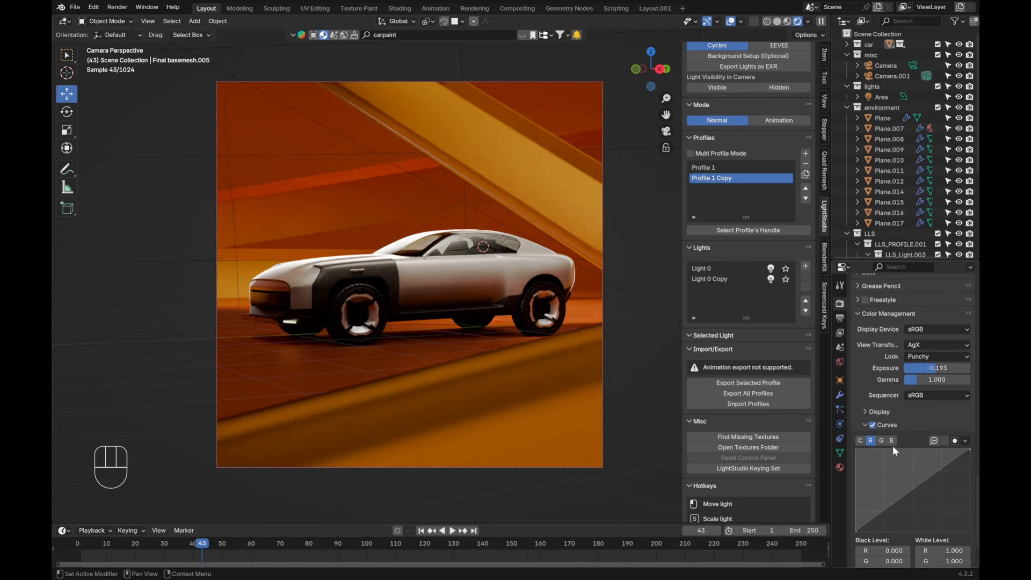
scroll(895, 465, "down", 2)
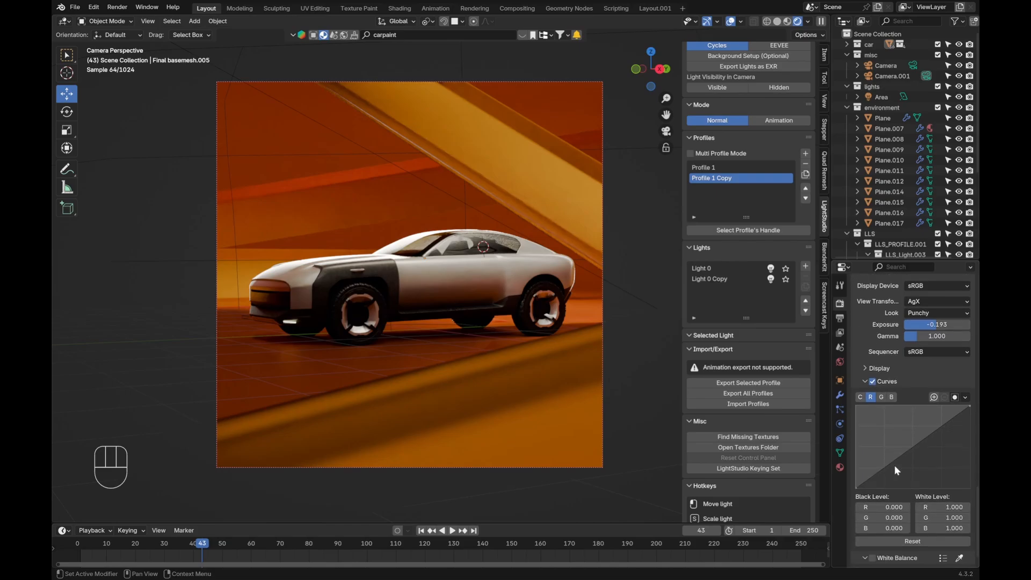
left_click(861, 399)
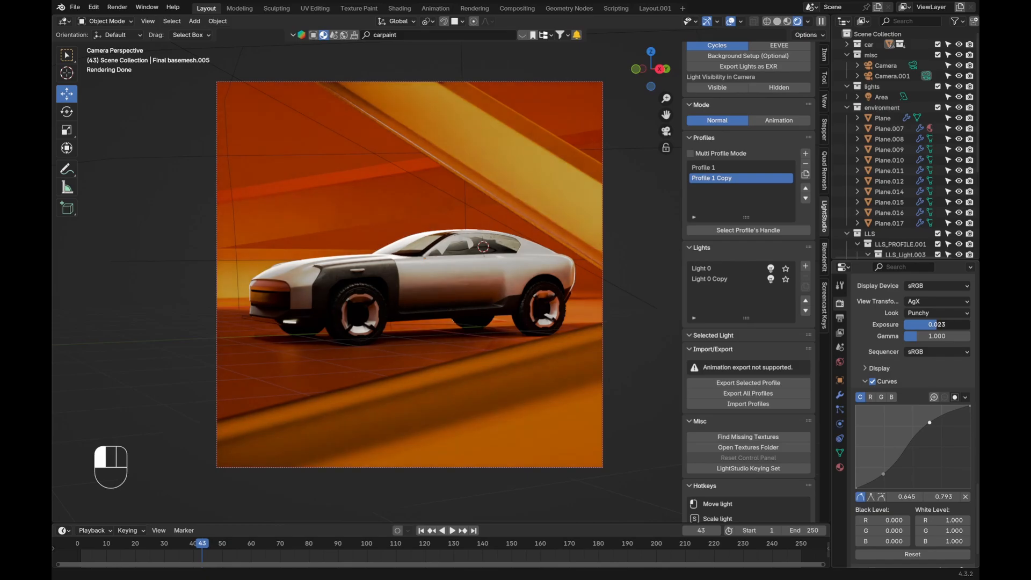
left_click_drag(938, 324, 943, 325)
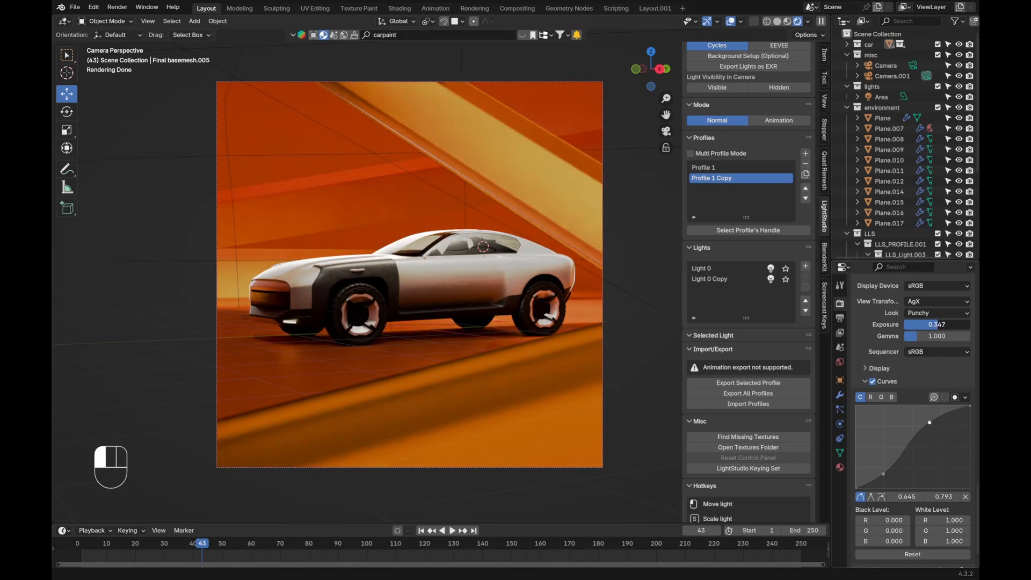
Step: Link the material of the car's Final basemesh to the other selected car parts and clear the selection
key("ctrl+l")
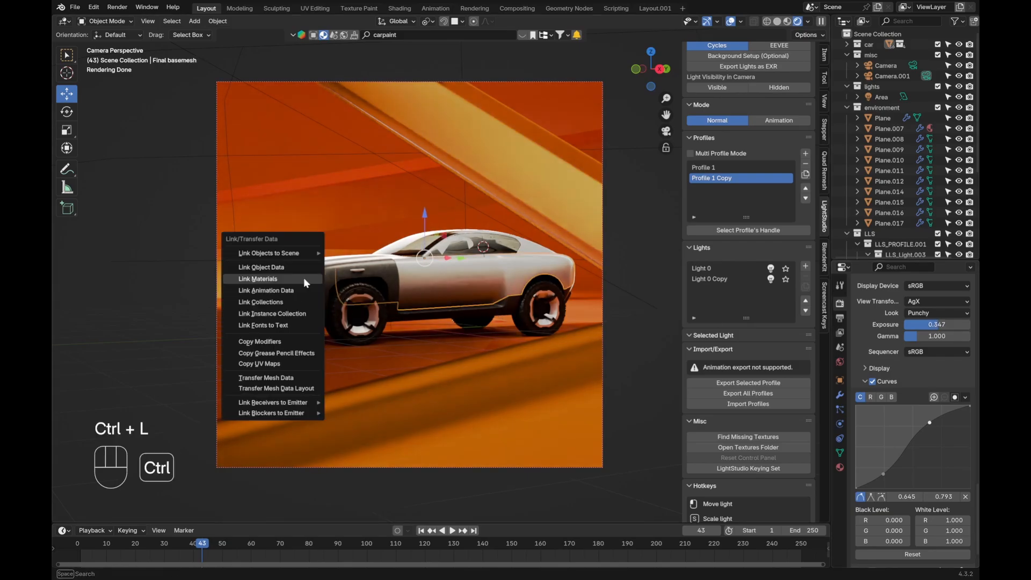
left_click(304, 278)
key("alt+a")
key("shift")
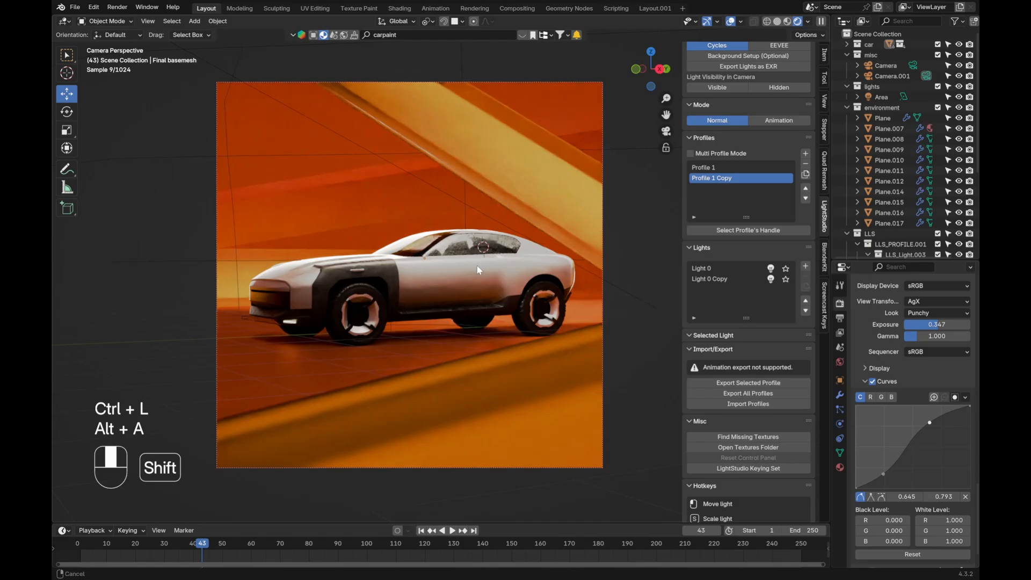
middle_click_drag(480, 270, 483, 272, "shift")
key("alt+a")
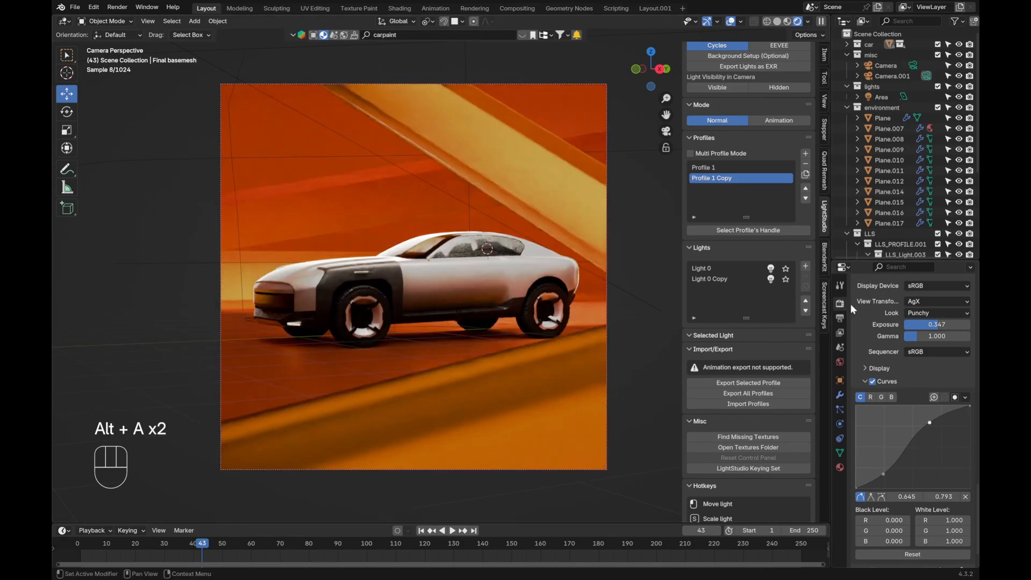
Step: Duplicate the scene camera and make the copy, Camera.002, the active scene camera
left_click(840, 332)
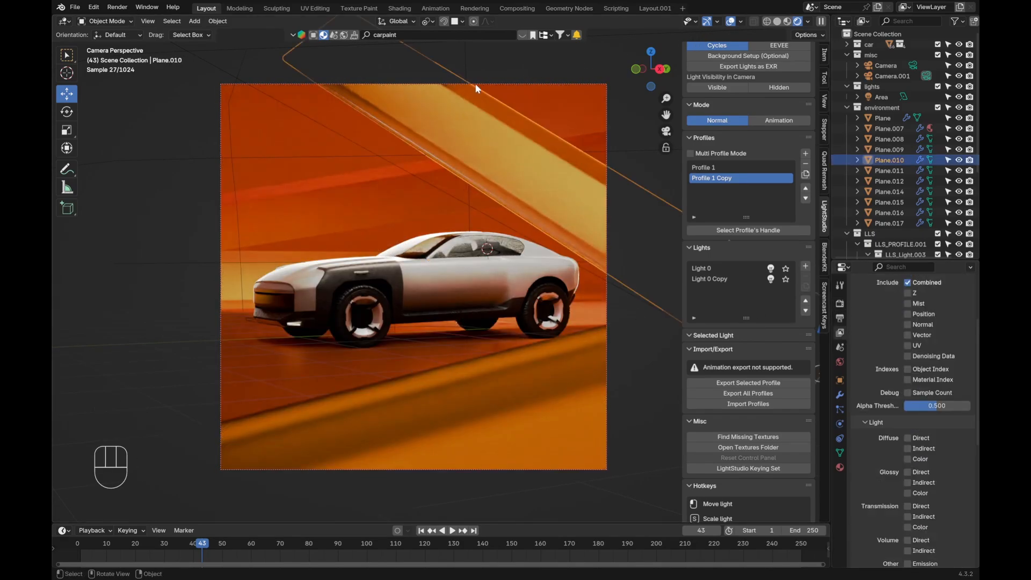
key("shift+d")
key("alt+a")
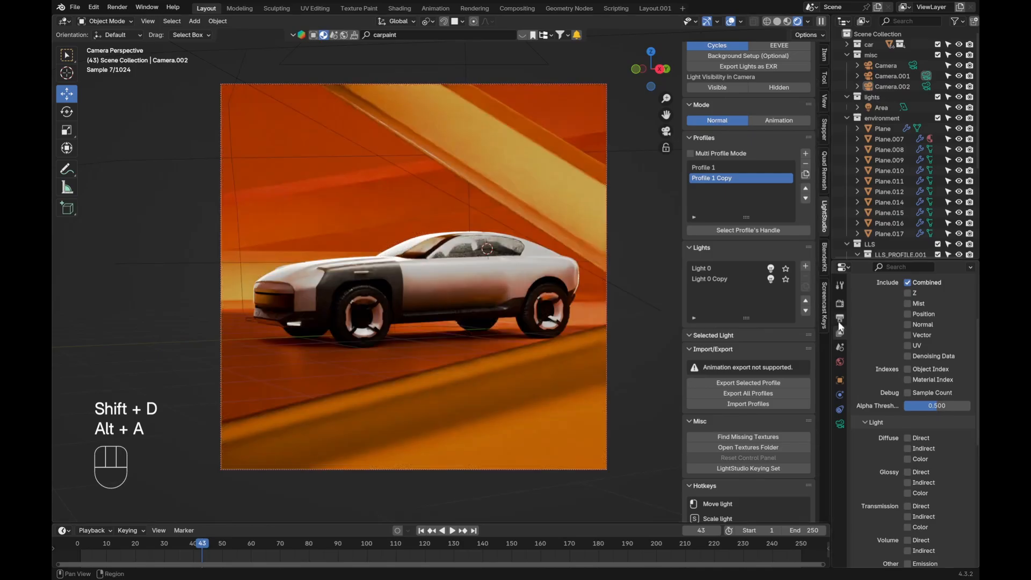
left_click(840, 347)
left_click(920, 318)
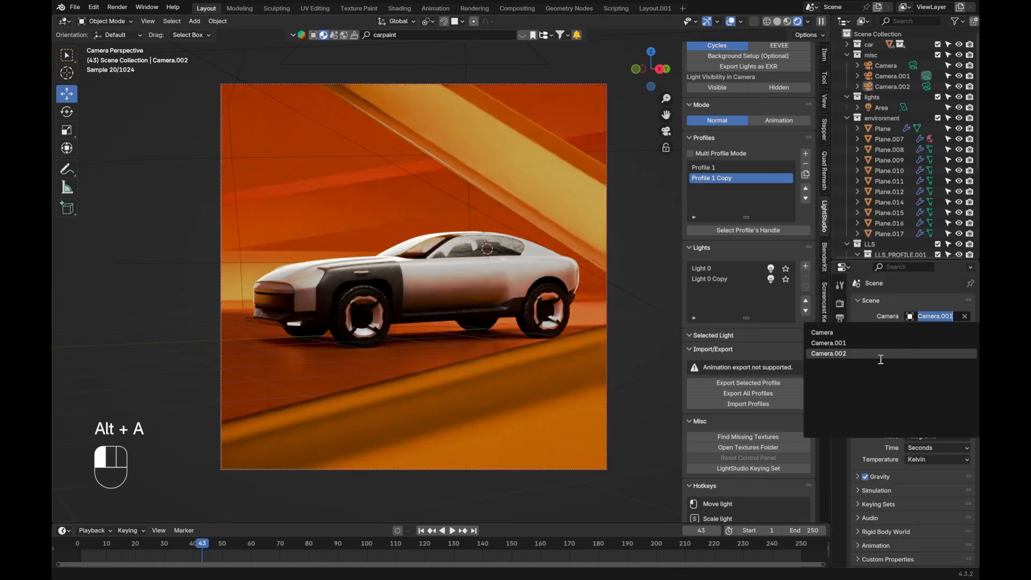
left_click(881, 355)
Step: Use walk navigation to bring Camera.002 around the car to a low rear three-quarter view
key("q")
left_click(544, 275)
key("d")
key("w")
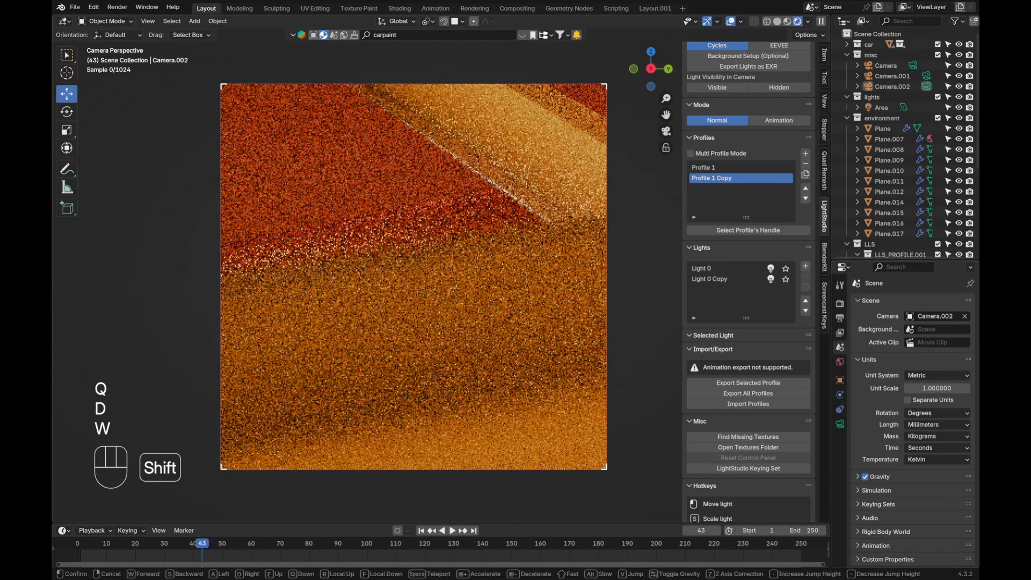
key("shift+s")
key("e")
key("s")
key("d")
key("q")
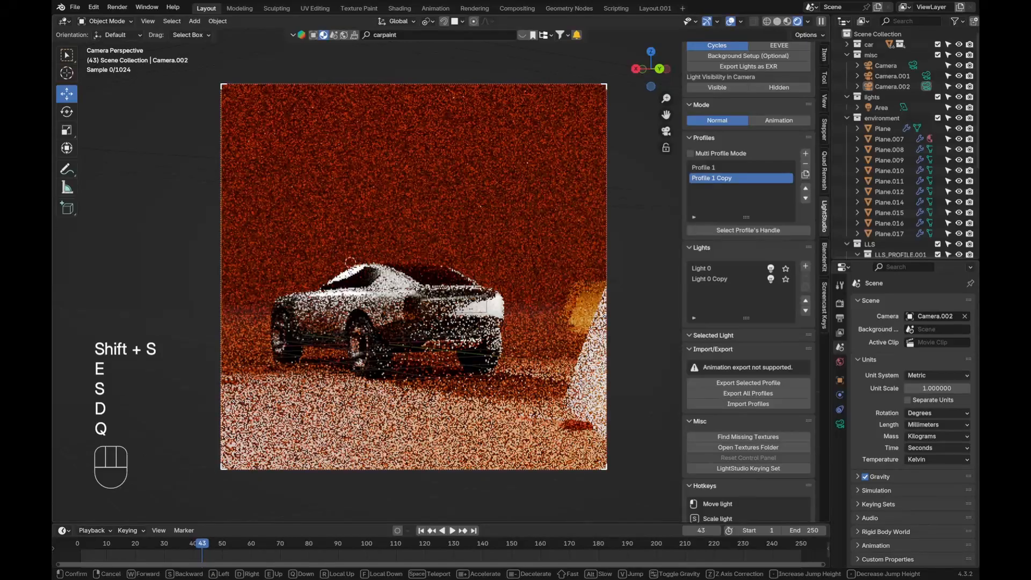
key("w")
key("d")
key("shift+s")
key("shift+w")
key("shift+w")
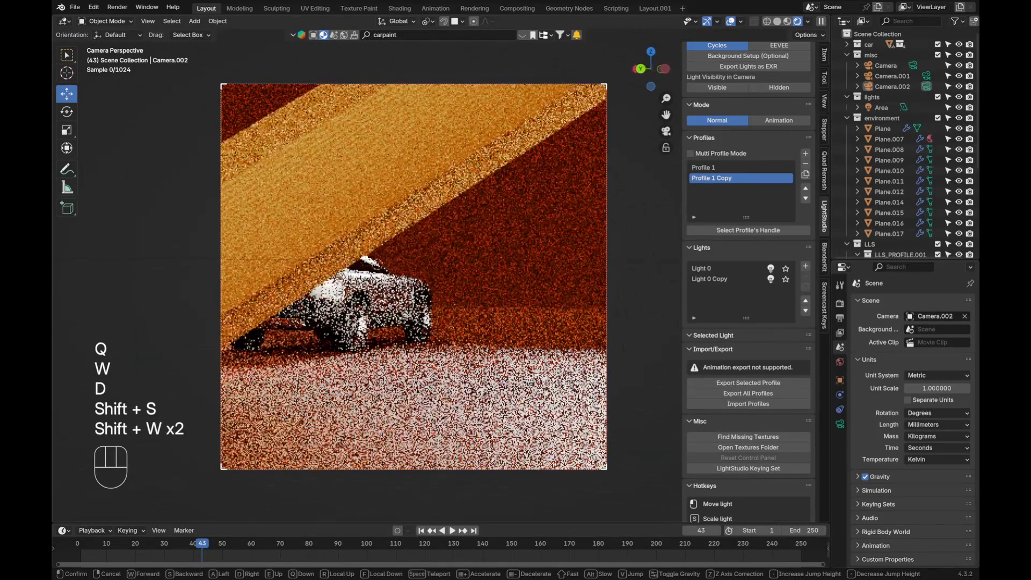
key("d")
key("s")
key("s")
key("q")
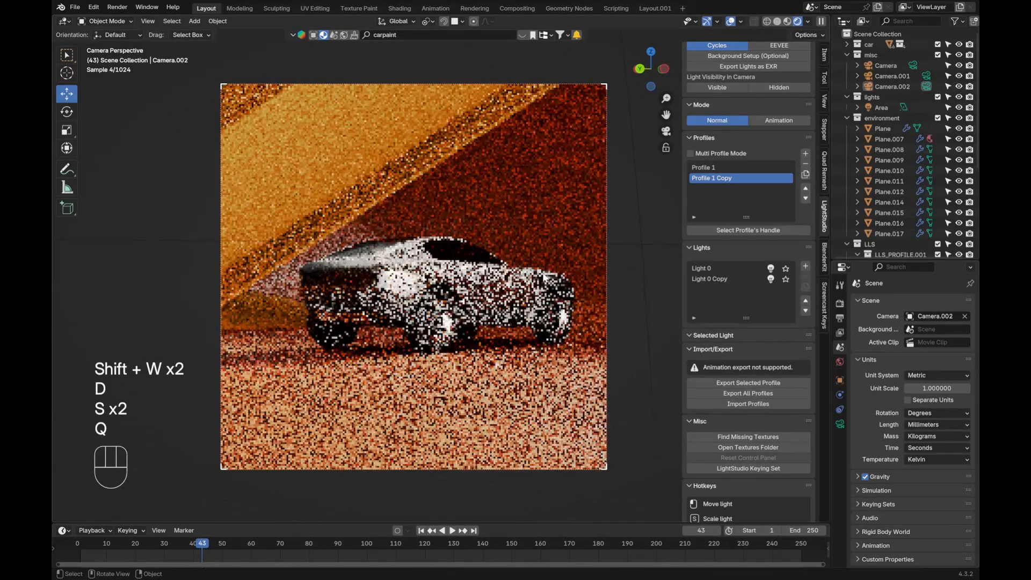
left_click(354, 128)
Step: Walk Camera.002 to a raised rear three-quarter view showing the whole side of the car on the orange floor
key("q")
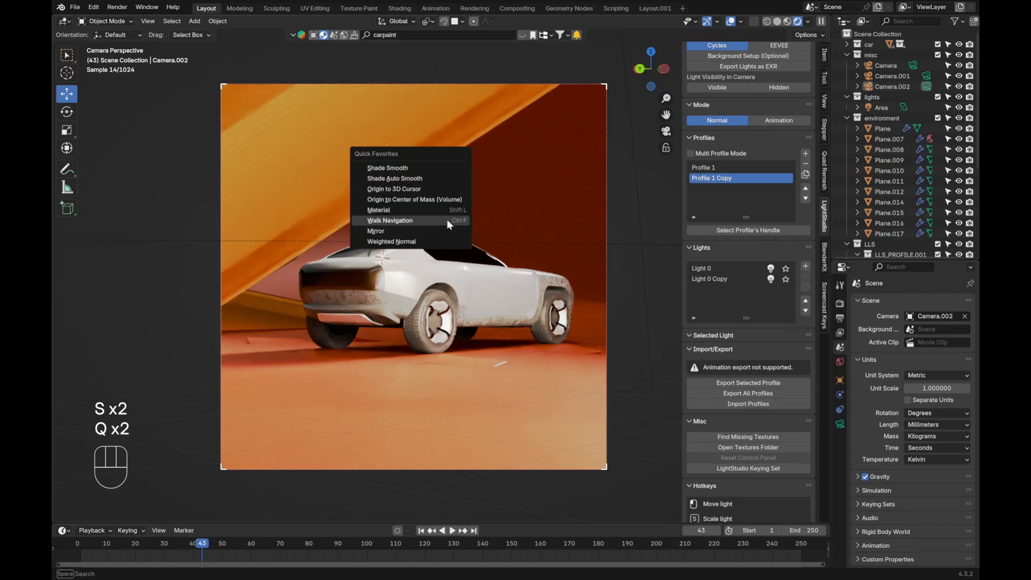
key("q")
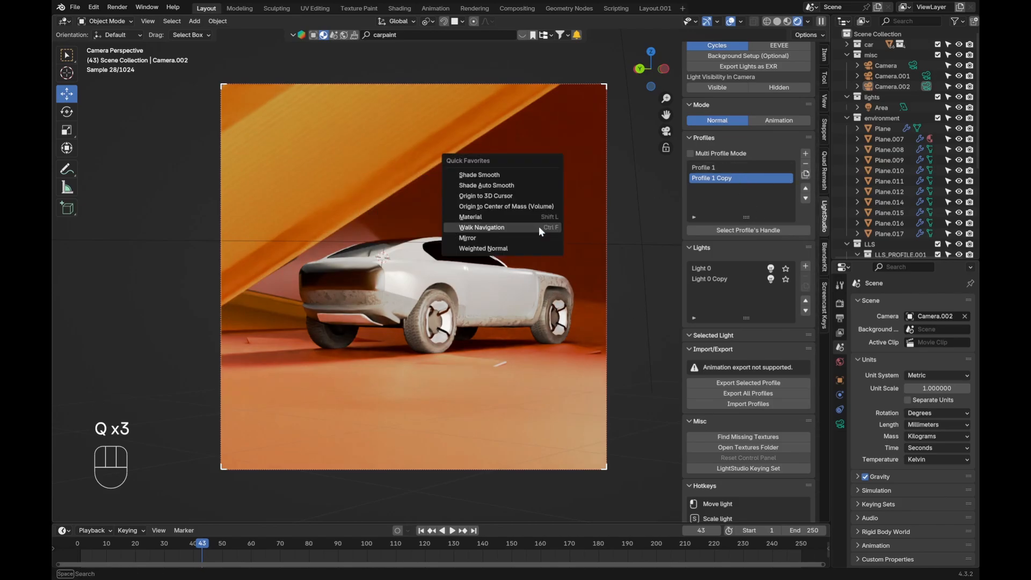
left_click(539, 226)
key("d")
key("s")
key("d")
key("w")
key("d")
key("d")
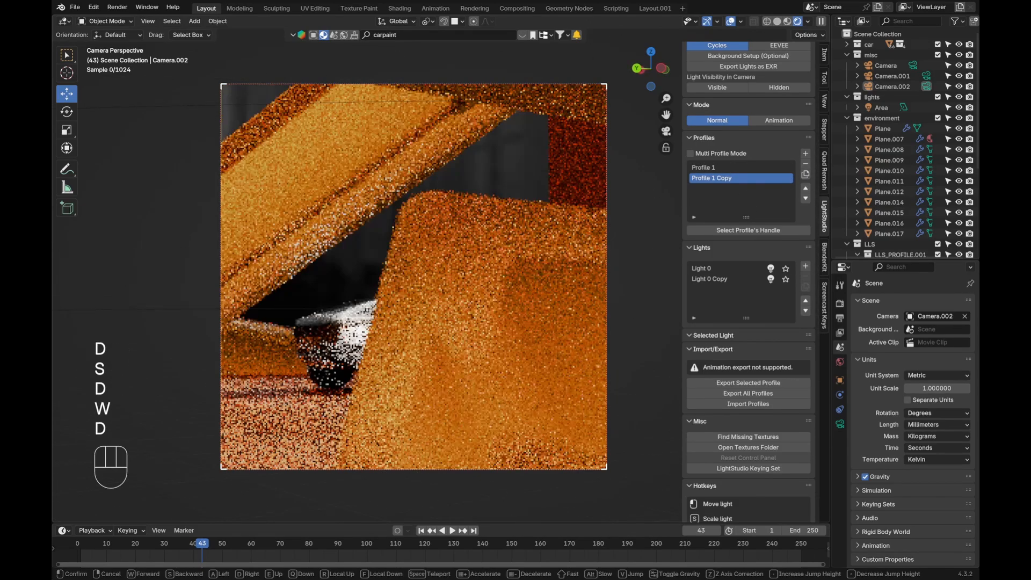
key("e")
key("shift+a")
key("shift+w")
key("a")
key("shift+w")
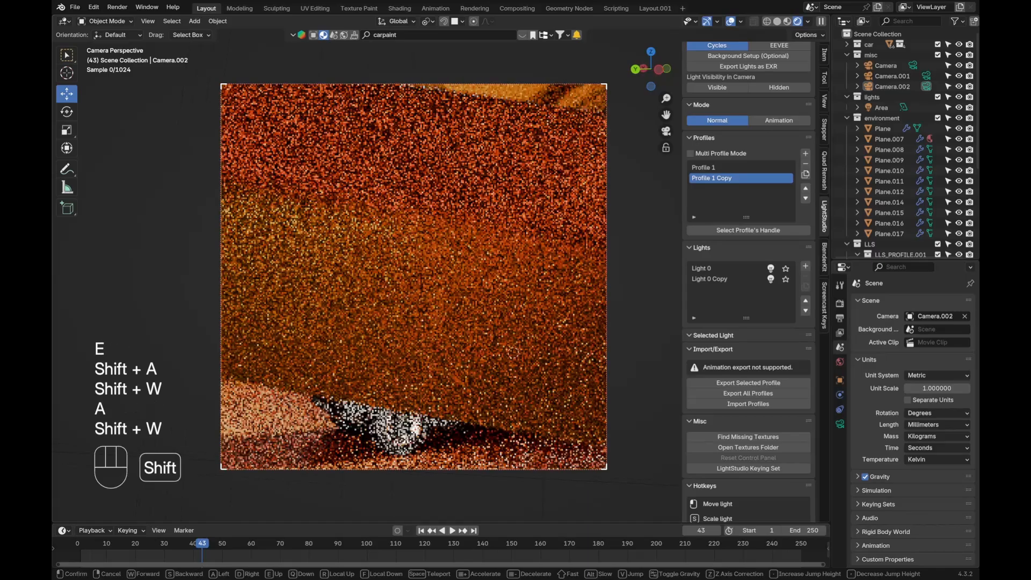
key("e")
key("d")
key("w")
key("q")
key("s")
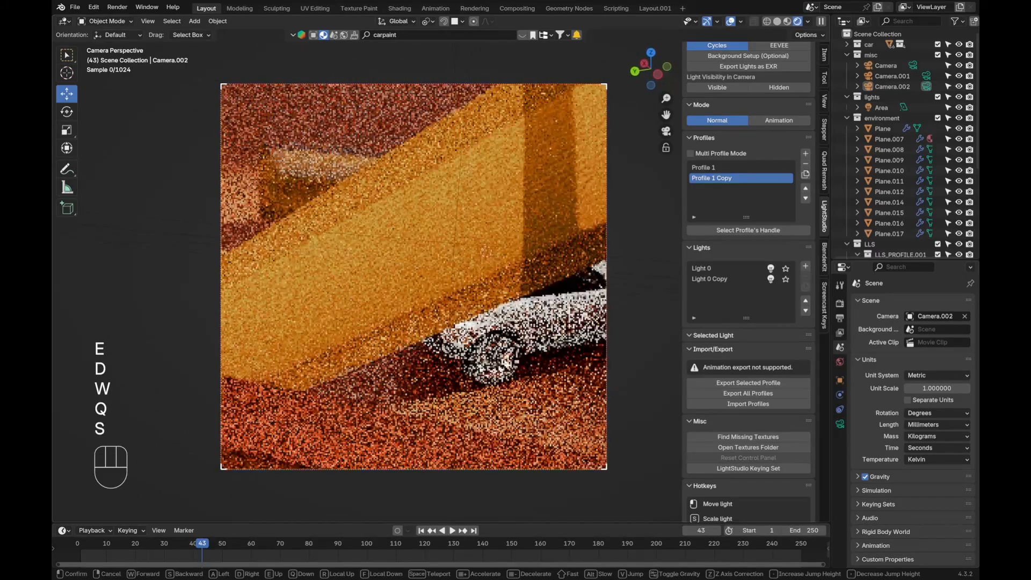
key("d")
key("d")
key("q")
key("d")
key("q")
key("w")
key("d")
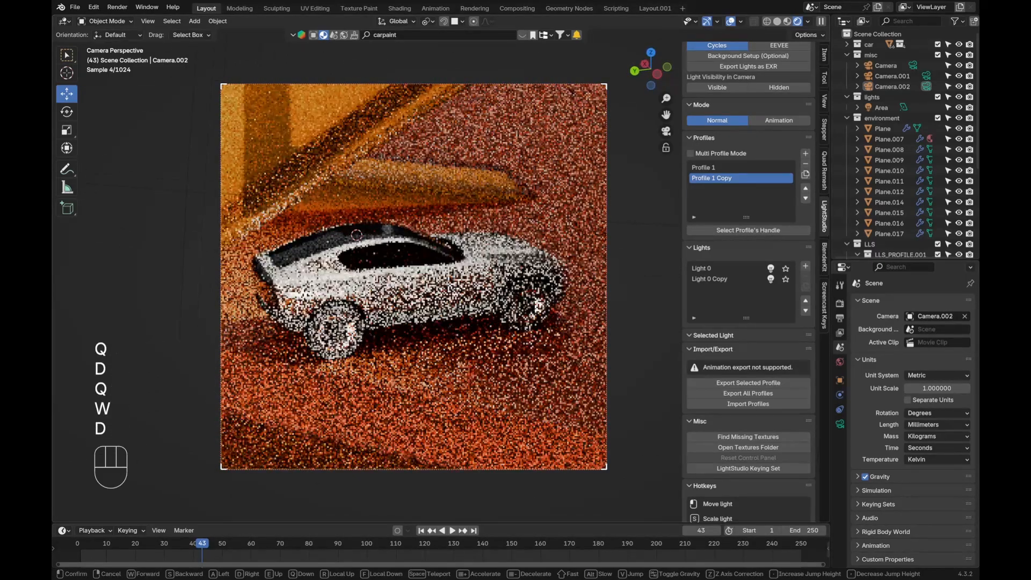
key("a")
key("w")
key("d")
key("s")
left_click(556, 316)
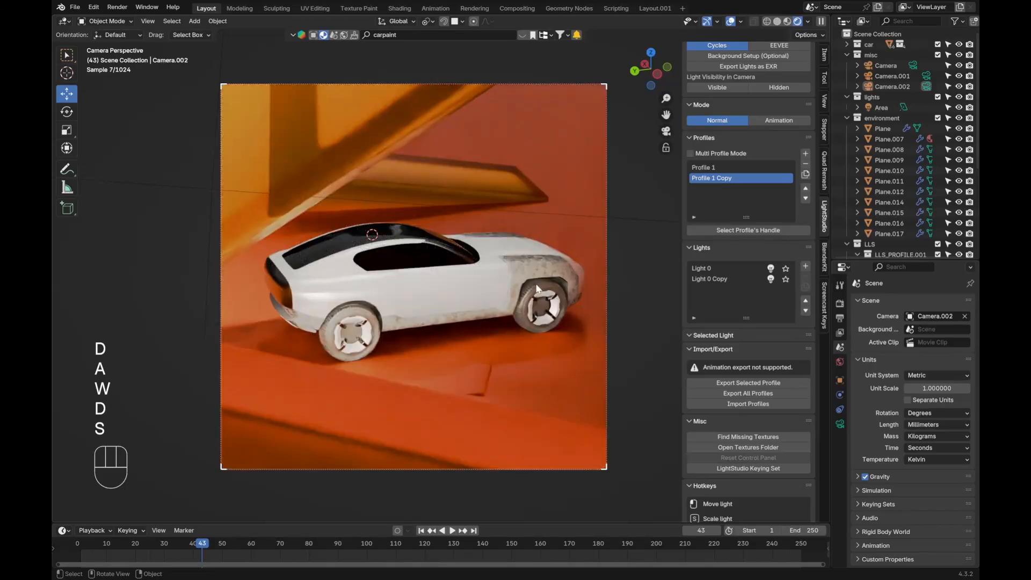
Step: Duplicate the Profile 1 Copy light profile and mute both lights of the new profile
left_click(804, 173)
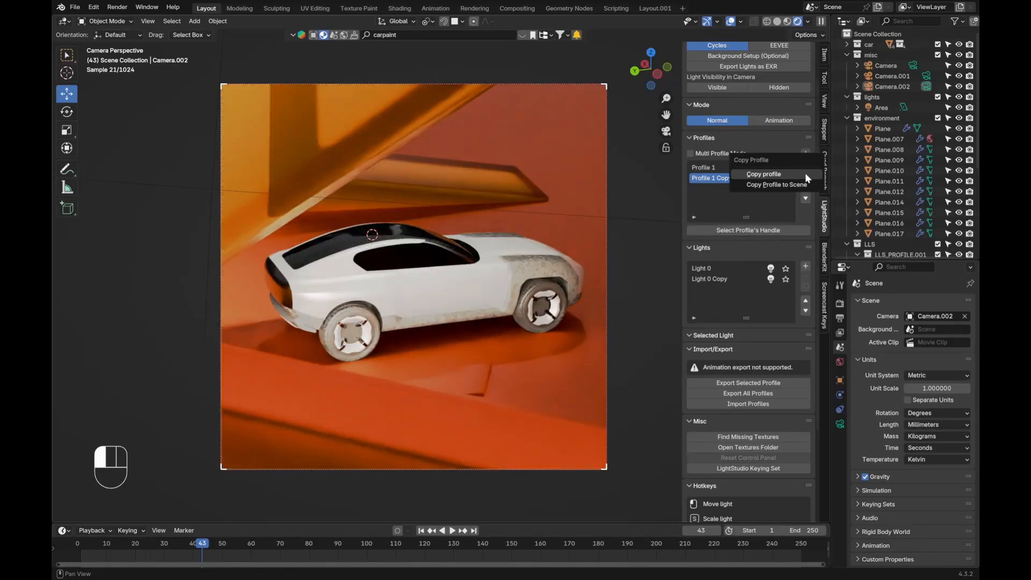
left_click(778, 176)
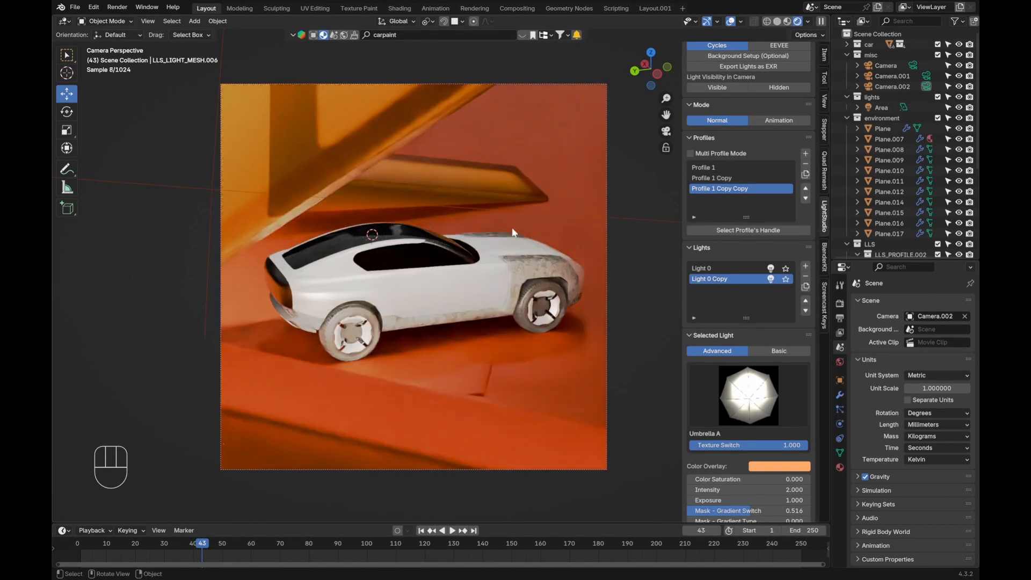
left_click(771, 279)
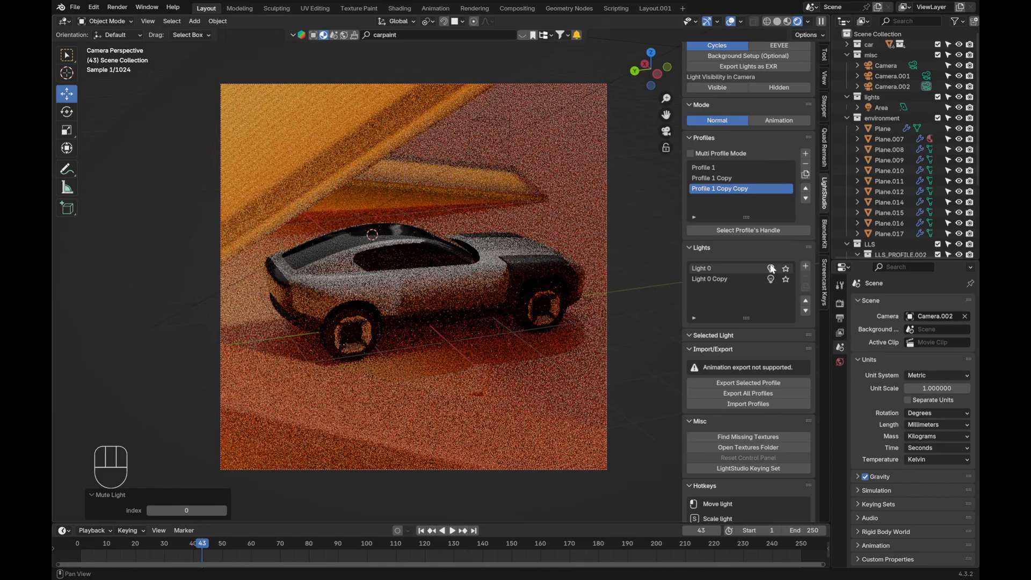
Step: Make a linked duplicate of the orange panel behind the car and move it about -6527.5 mm along Y
left_click(456, 194)
scroll(430, 252, "down", 4)
middle_click_drag(405, 302, 398, 328, "shift")
scroll(500, 334, "up", 3)
key("alt+d")
right_click(417, 321)
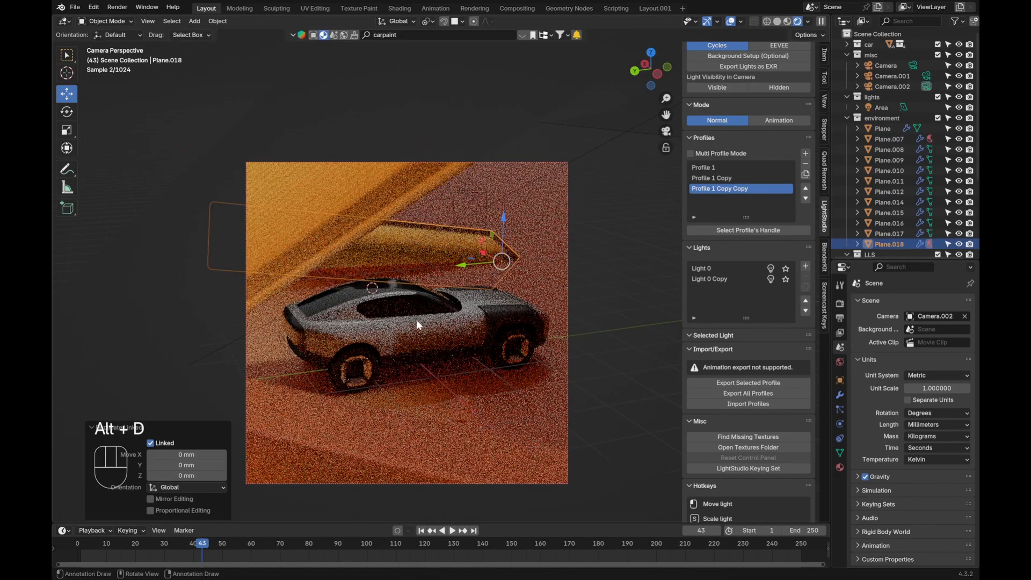
key("g")
key("y")
left_click(594, 304)
Step: Rotate the duplicated panel about 21.4° around global X and about -48.8° around global Z
key("r")
key("x")
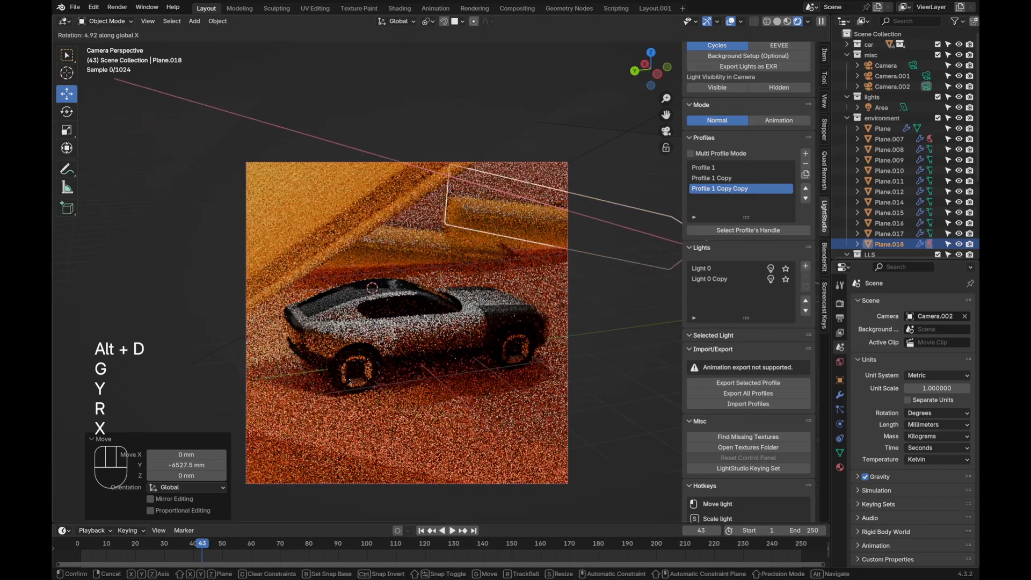
left_click(552, 283)
middle_click_drag(552, 283, 525, 288, "shift")
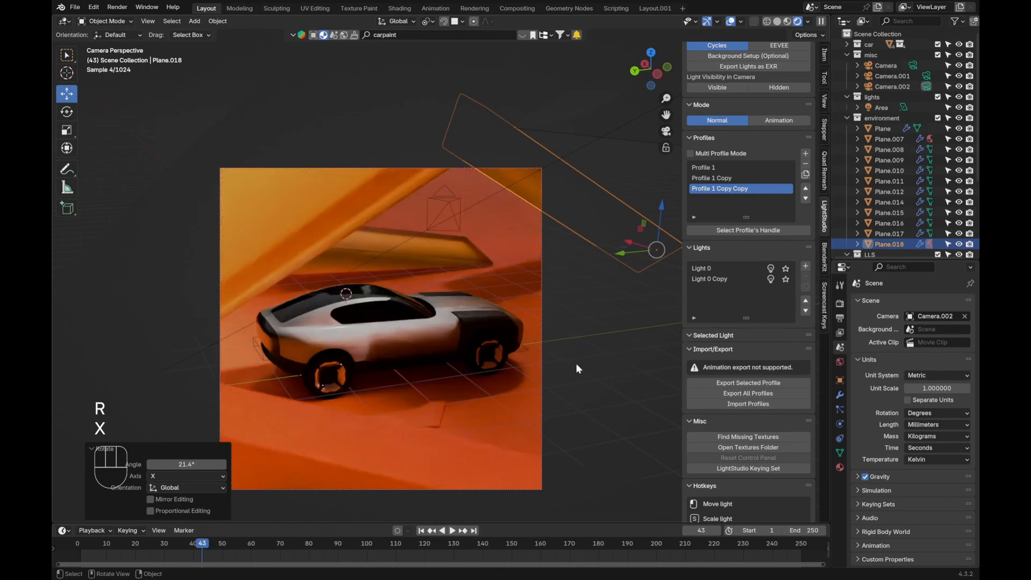
key("r")
key("z")
left_click(437, 276)
Step: Move the duplicated panel along global X towards the upper corner of the camera frame
key("g")
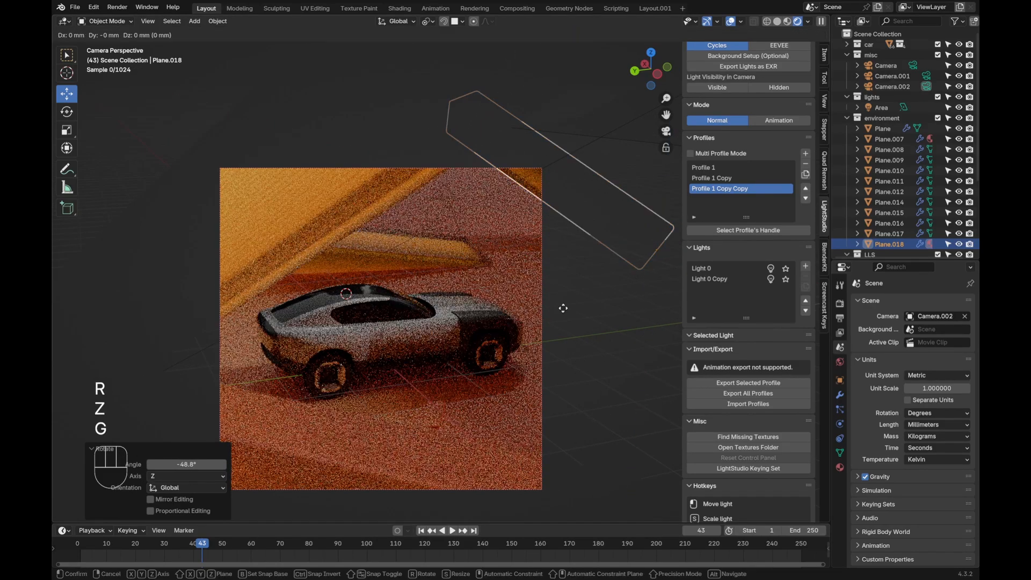
key("z")
right_click(524, 274)
key("g")
key("x")
left_click(432, 222)
Step: Scale the duplicated panel by about 2.468 on its local X and Y axes and about 1.984 on local Z
key("s")
key("shift+z")
key("shift+z")
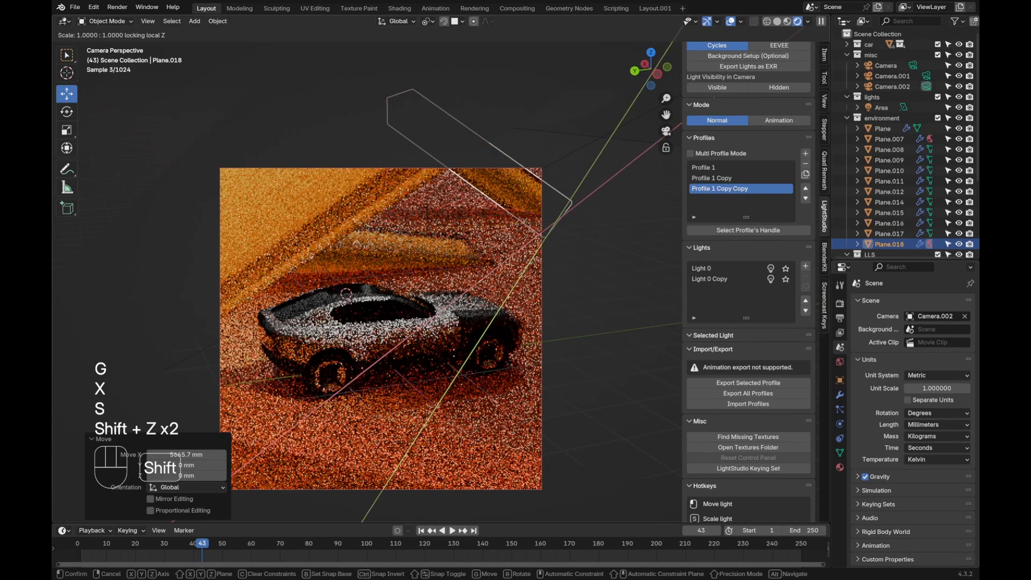
left_click(357, 286)
key("s")
key("z")
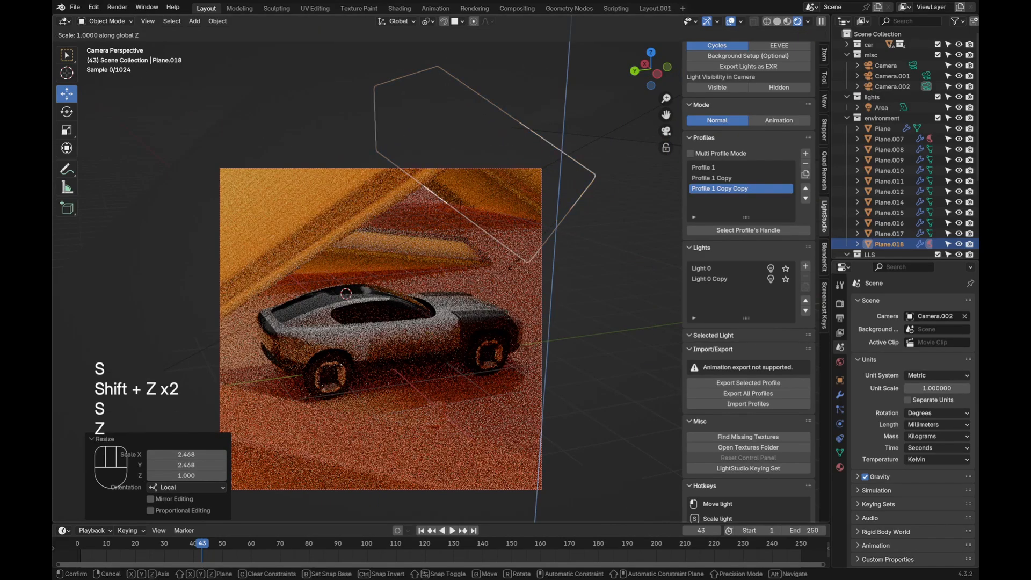
key("z")
left_click(517, 334)
Step: Move the duplicated panel about -4694 mm along its local Z axis and turn it around global Z
key("r")
key("z")
right_click(556, 355)
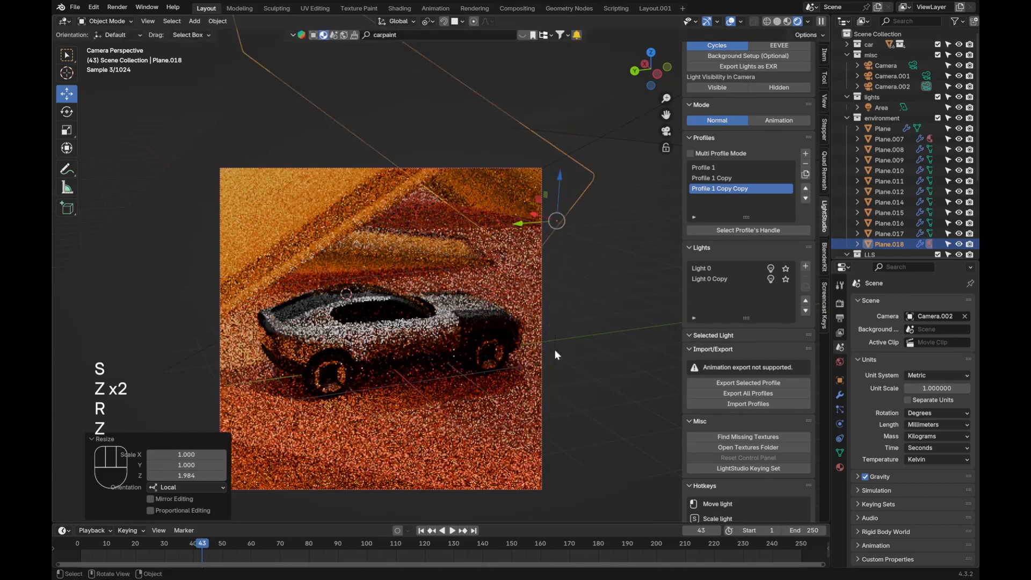
key("g")
key("z")
key("z")
left_click(495, 346)
key("r")
key("z")
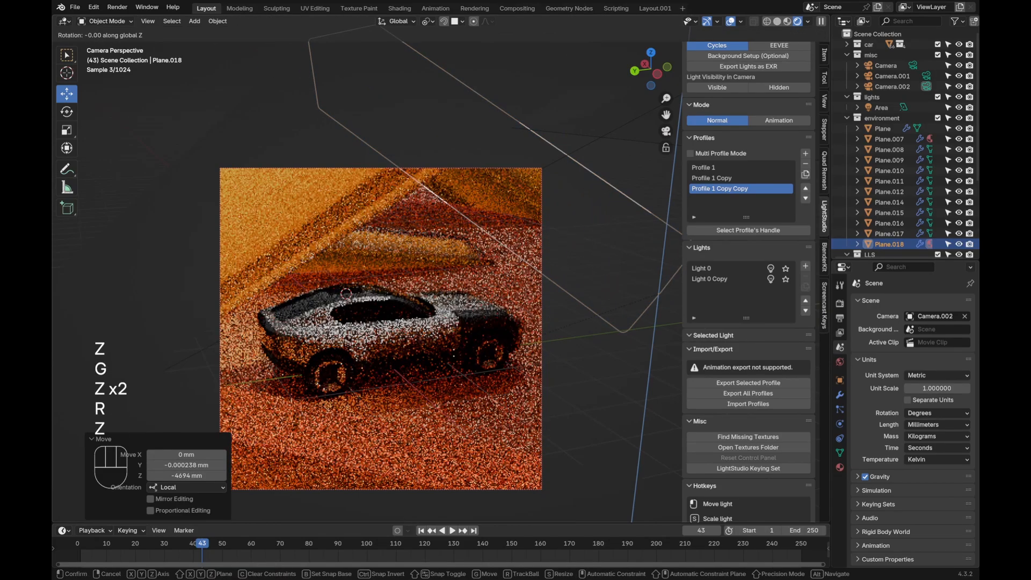
left_click(579, 325)
key("alt+a")
left_click(524, 210)
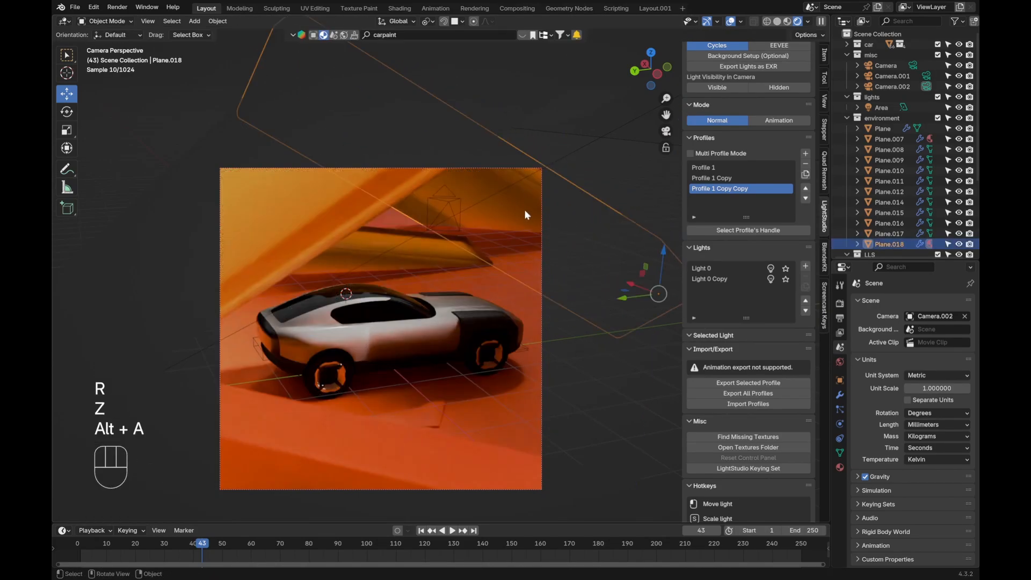
Step: Try rotating the duplicated panel about -83.8° around global Z, and undo that rotation
key("r")
key("z")
left_click(556, 69)
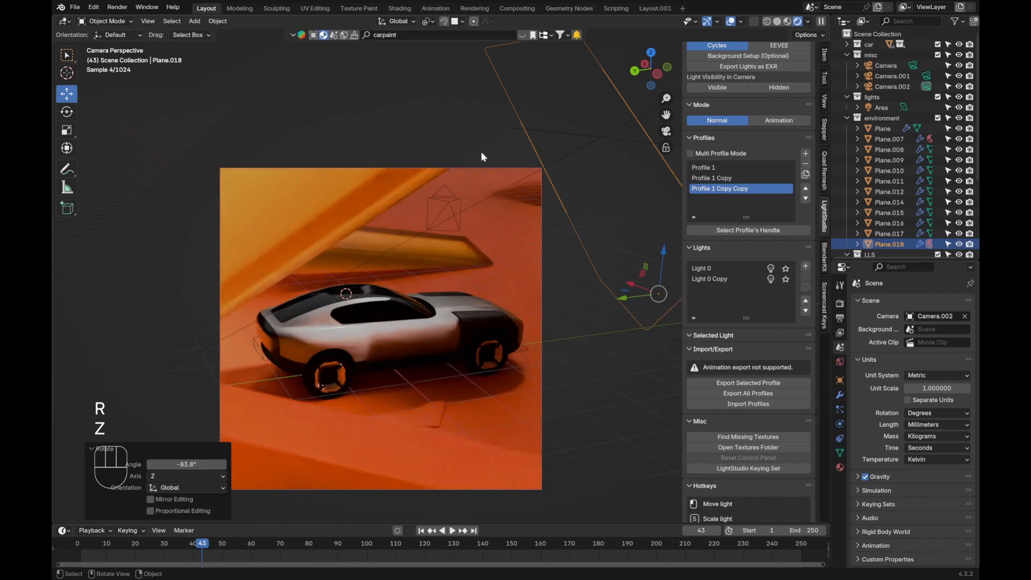
key("ctrl+z")
Step: Tilt the duplicated panel around global Y and rotate it about 30.1° around global X
key("r")
key("y")
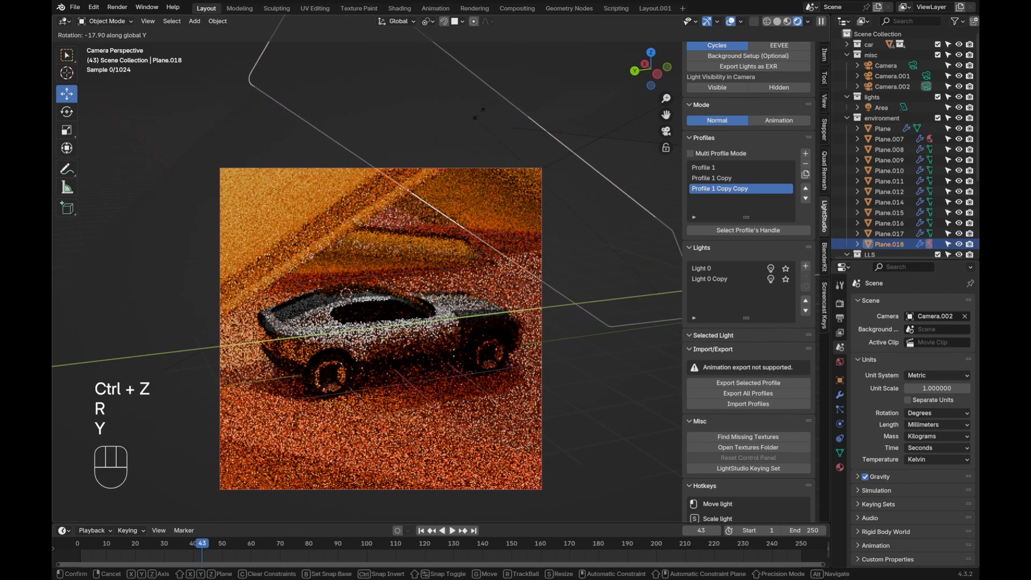
left_click(478, 114)
key("r")
key("x")
left_click(532, 276)
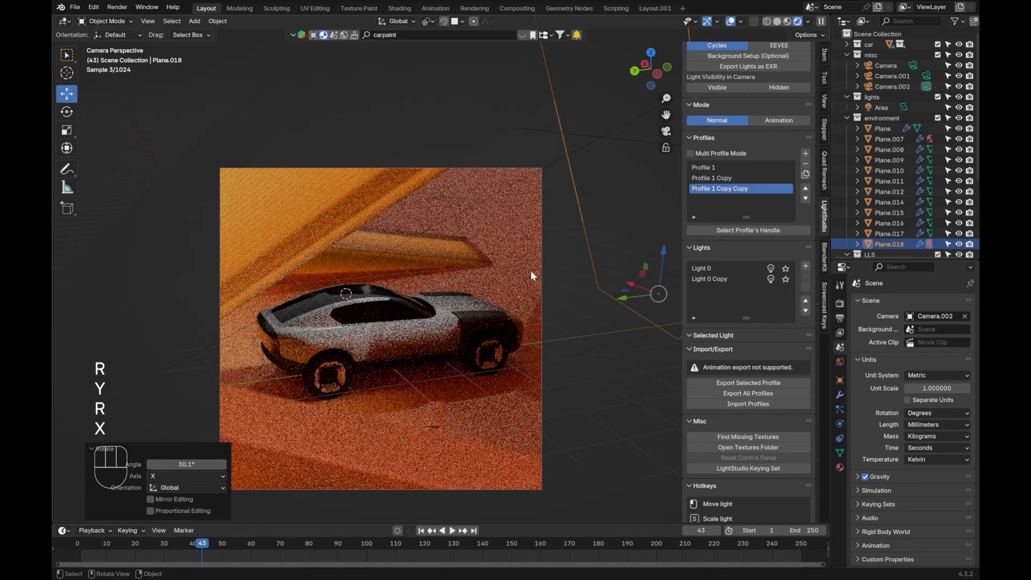
Step: Move the duplicated panel about 6431.2 mm along X and rotate it about 0.236° around global Z
key("g")
key("x")
left_click(403, 253)
key("r")
key("z")
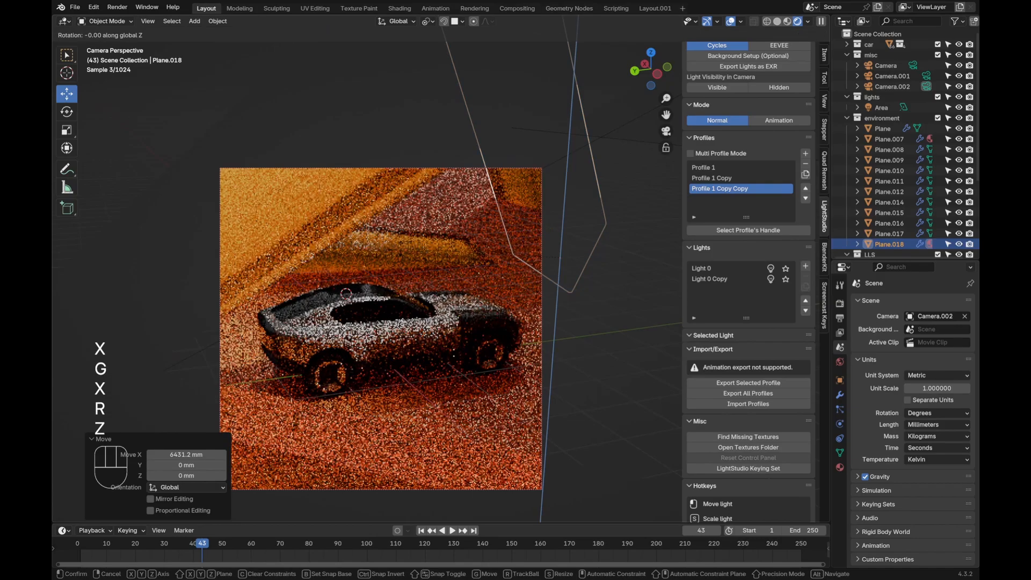
left_click(374, 247)
Step: Stretch the duplicated panel by about 1.958 along its local Z axis
key("s")
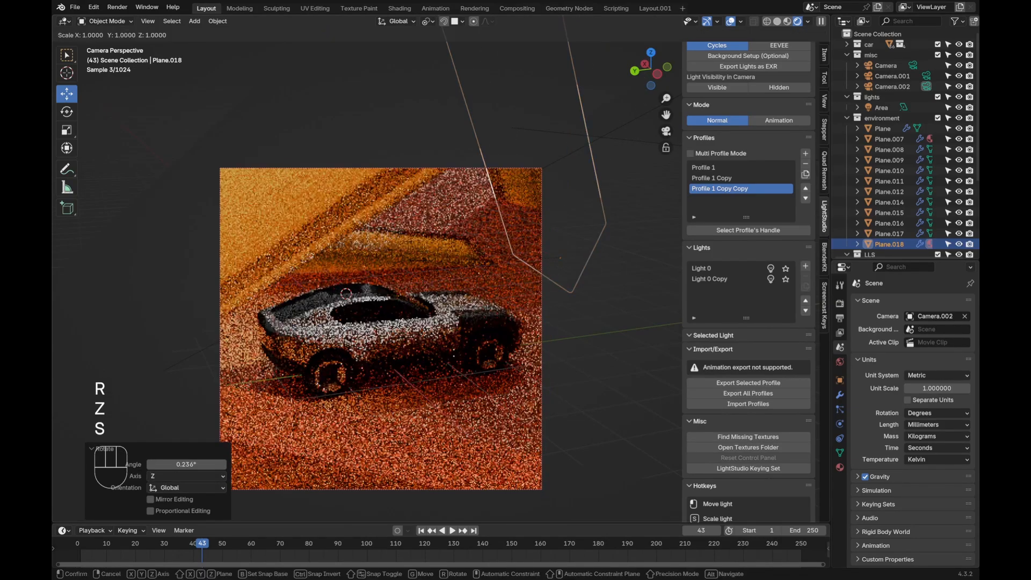
key("z")
key("z")
left_click(572, 372)
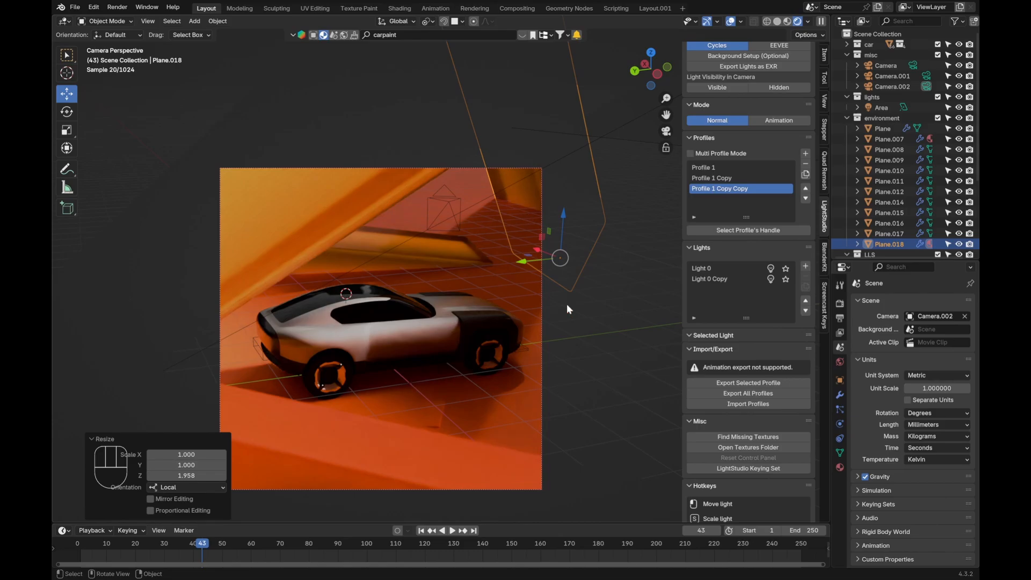
Step: Shift the duplicated panel about 6644.5 mm along X and bring it back by about -3745 mm
key("g")
key("x")
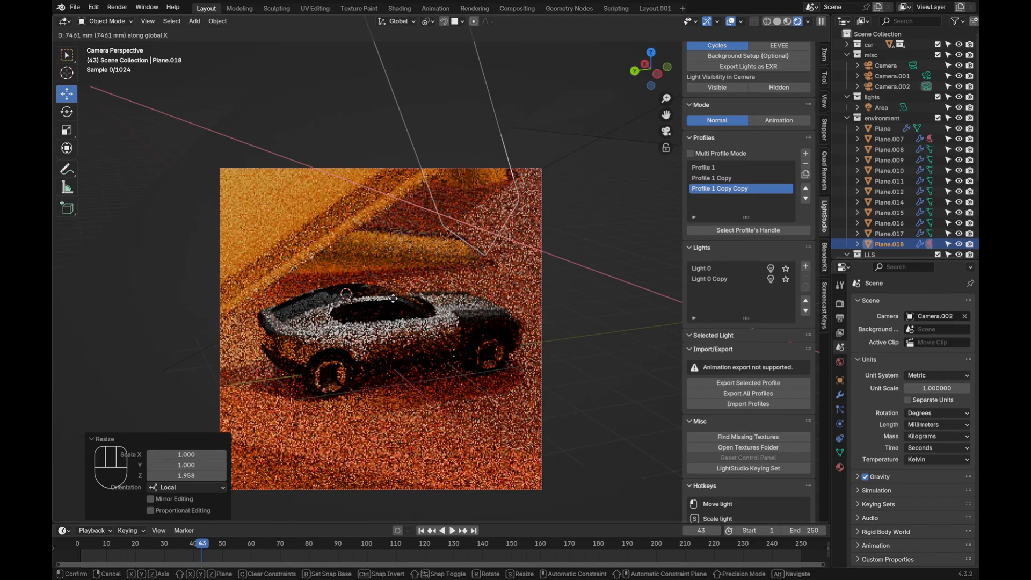
left_click(400, 303)
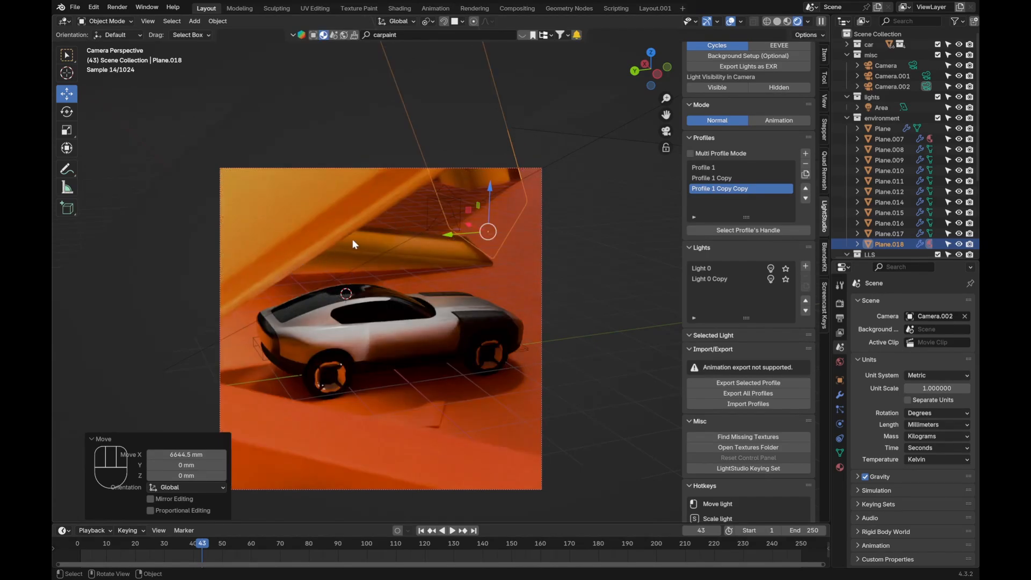
key("g")
key("x")
left_click(418, 272)
key("g")
key("x")
key("Escape")
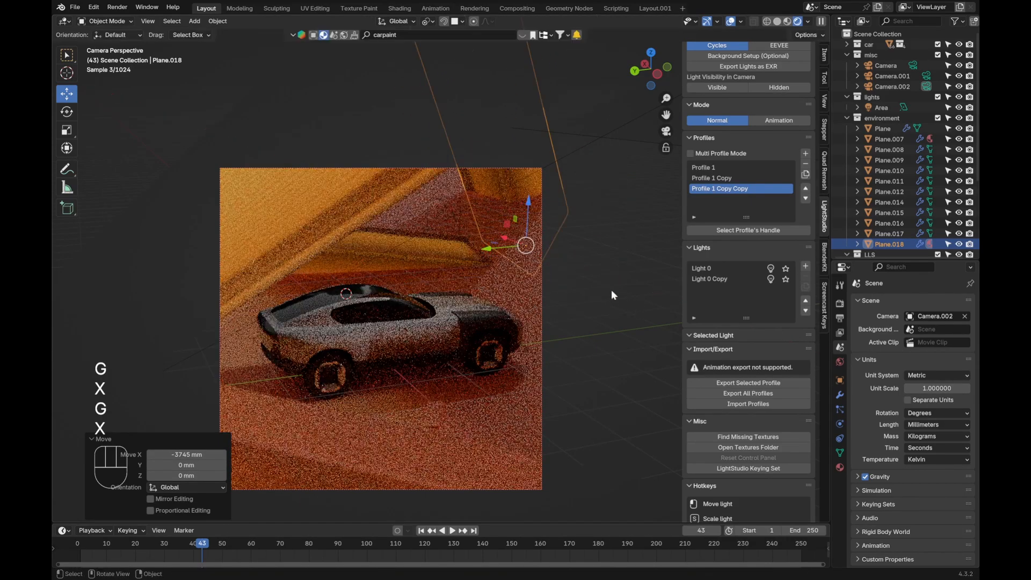
Step: Try rotating the large backdrop plane around global Z in two passes, the second by about 40.9°, and undo both rotations
key("alt+a")
left_click(633, 245)
key("r")
key("z")
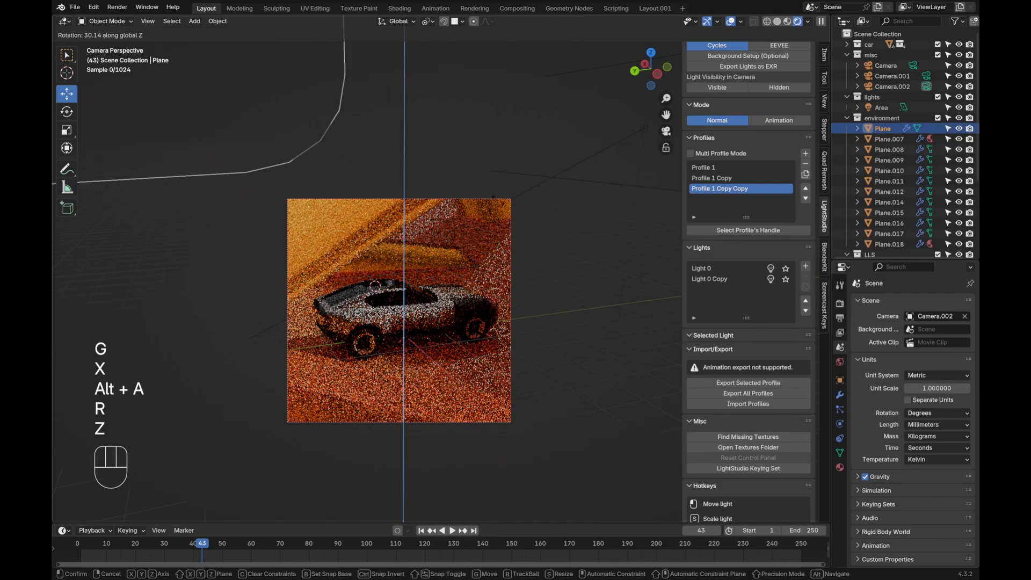
left_click(467, 106)
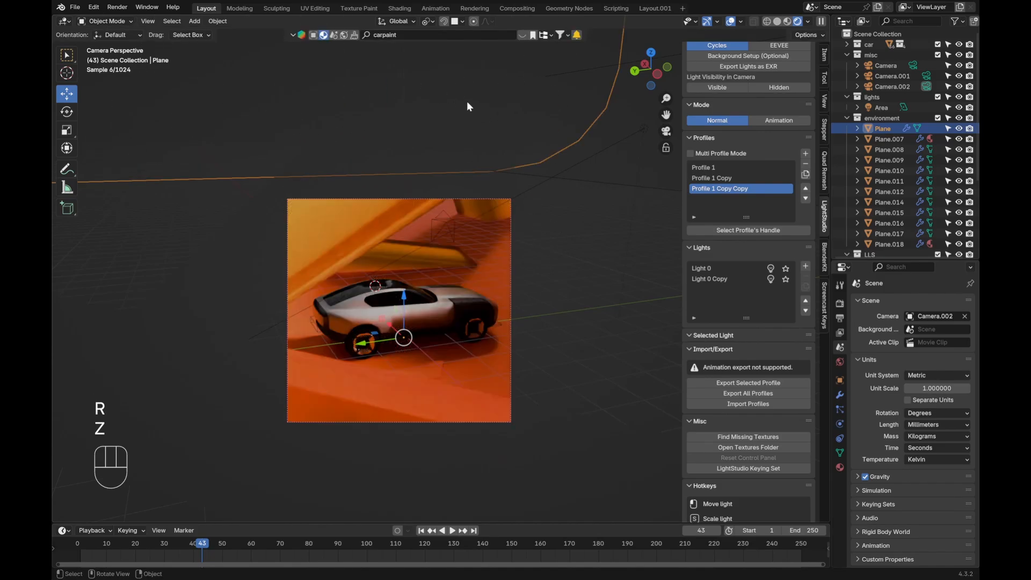
key("r")
key("z")
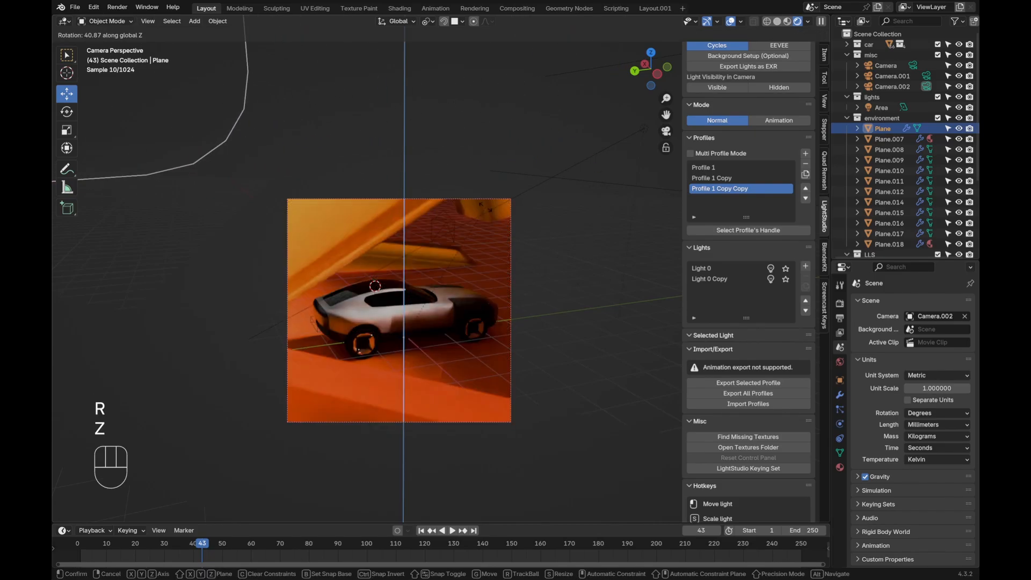
left_click(357, 239)
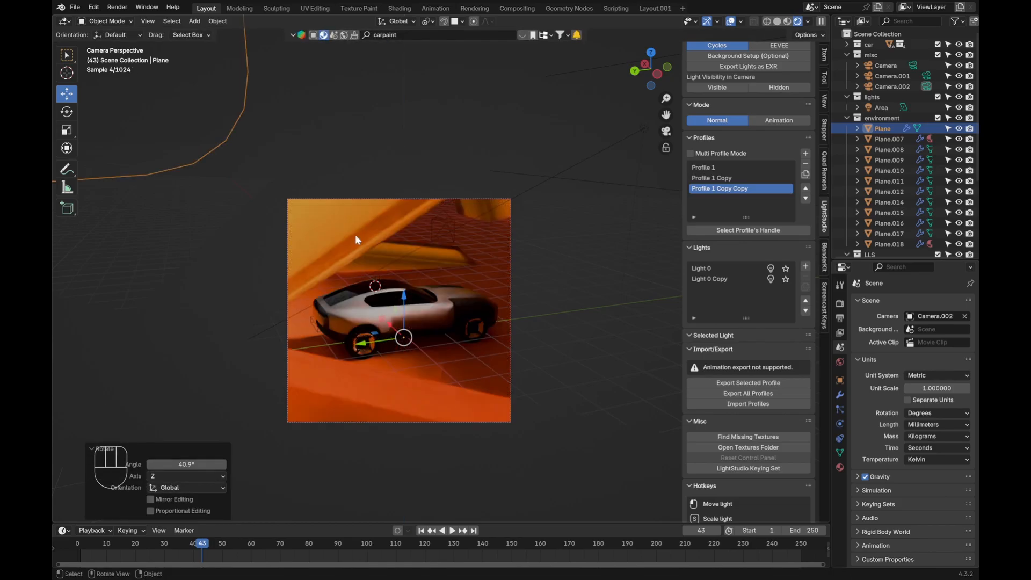
key("ctrl+z")
key("ctrl+z")
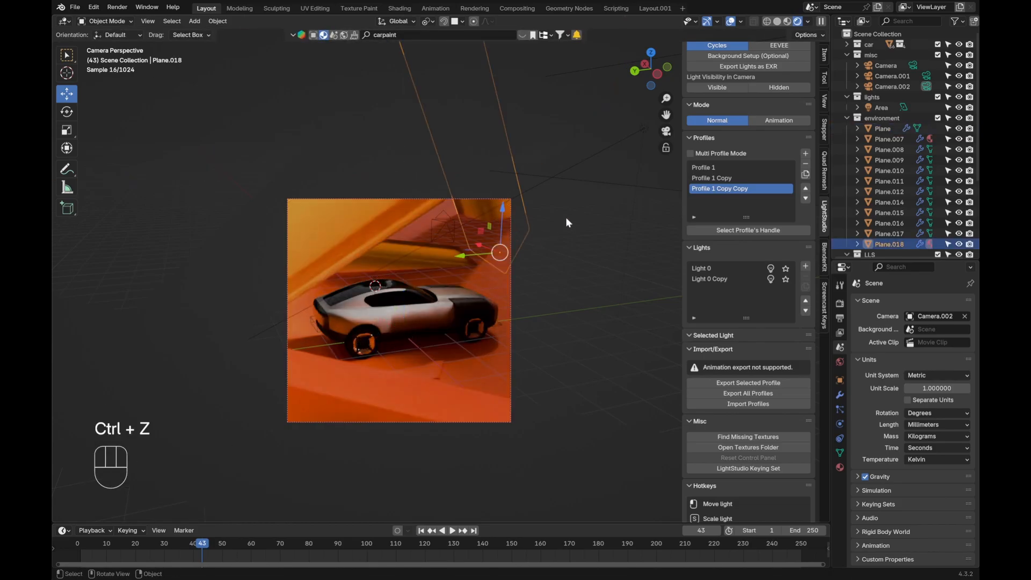
Step: Rotate the duplicated panel about -33.3° around global Y and move it about -4108.3 mm along Y
key("r")
key("y")
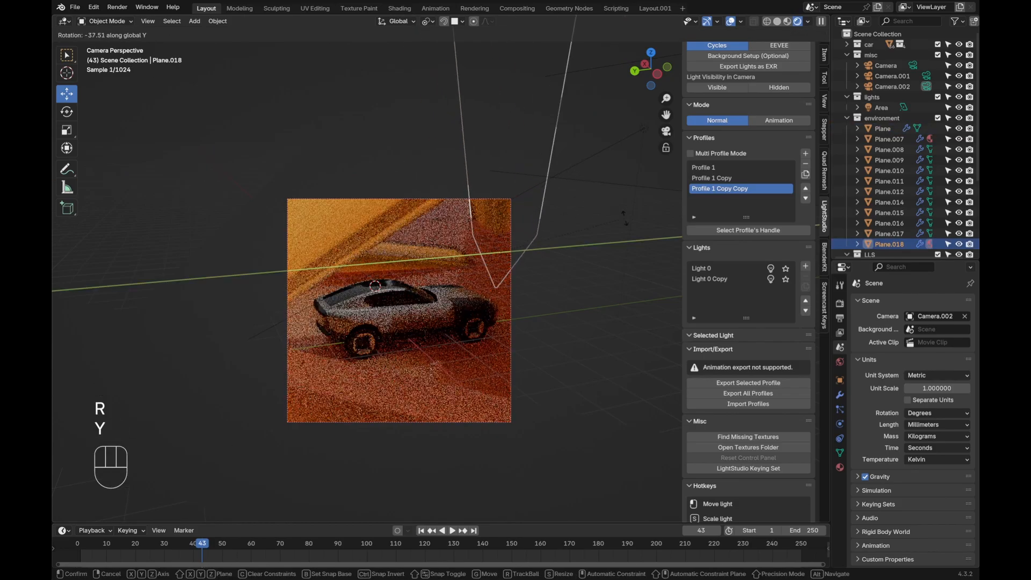
left_click(618, 210)
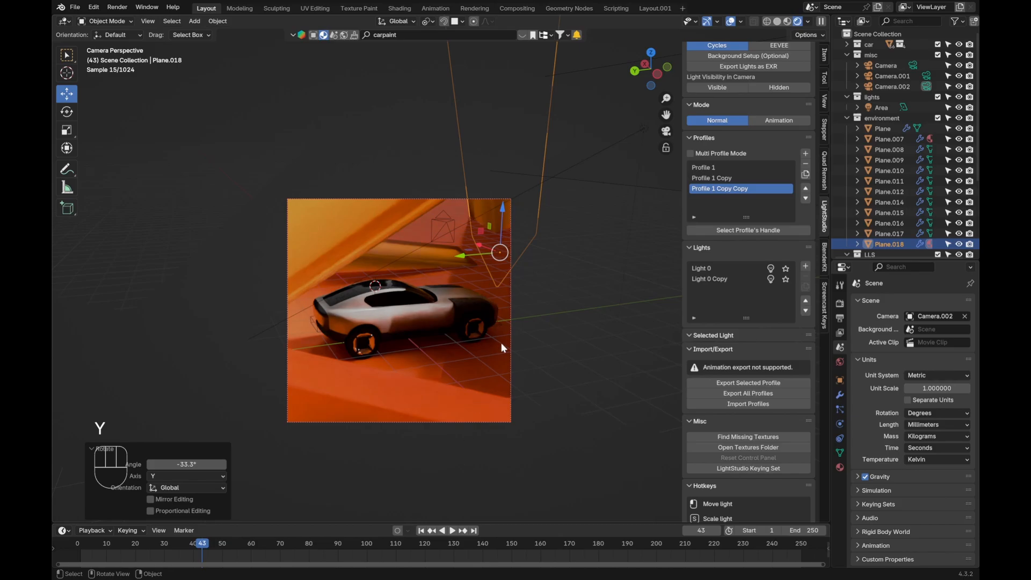
key("g")
key("y")
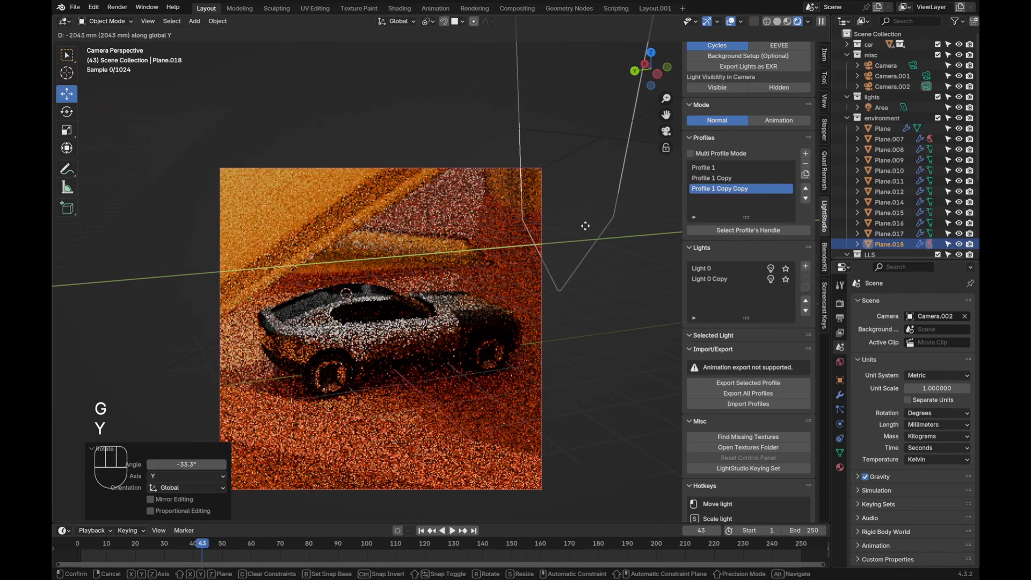
left_click(618, 216)
Step: Shift the duplicated panel about 13589 mm along X and bring it back by about -6876 mm
key("g")
key("x")
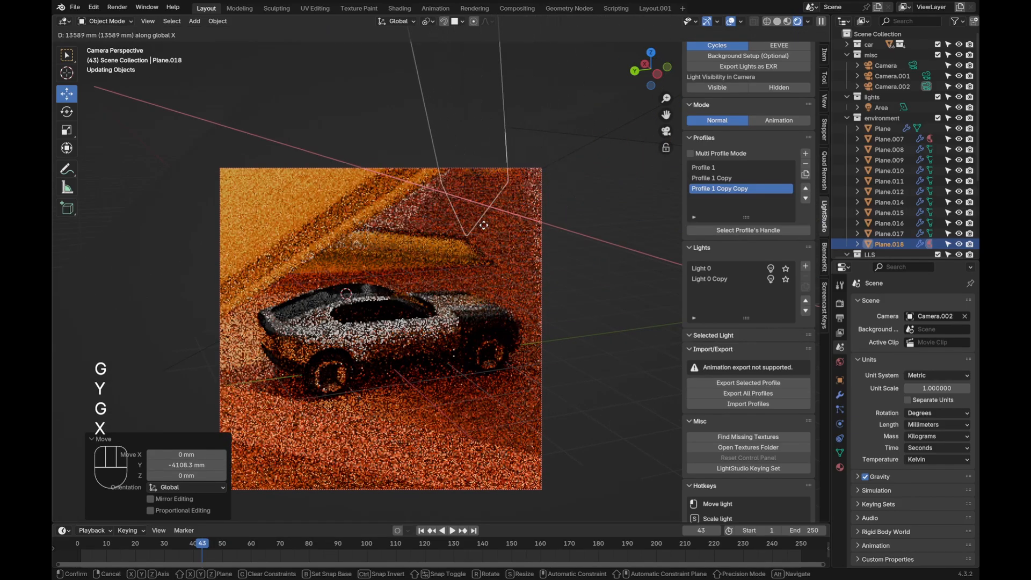
left_click(483, 225)
key("g")
key("x")
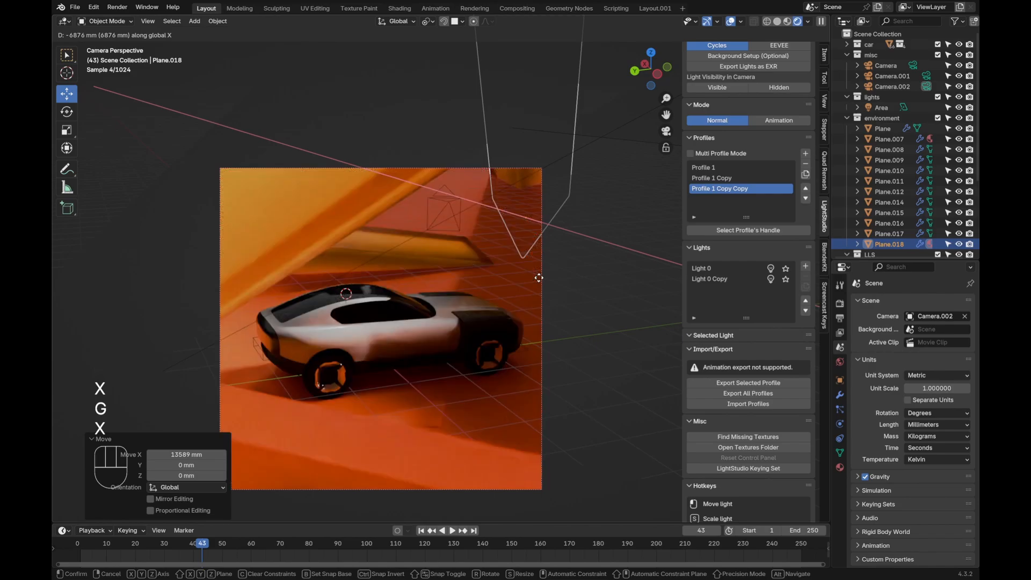
left_click(539, 278)
Step: Move the duplicated panel about -3768.8 mm along Y and about 8518.2 mm along X
key("g")
key("y")
left_click(593, 259)
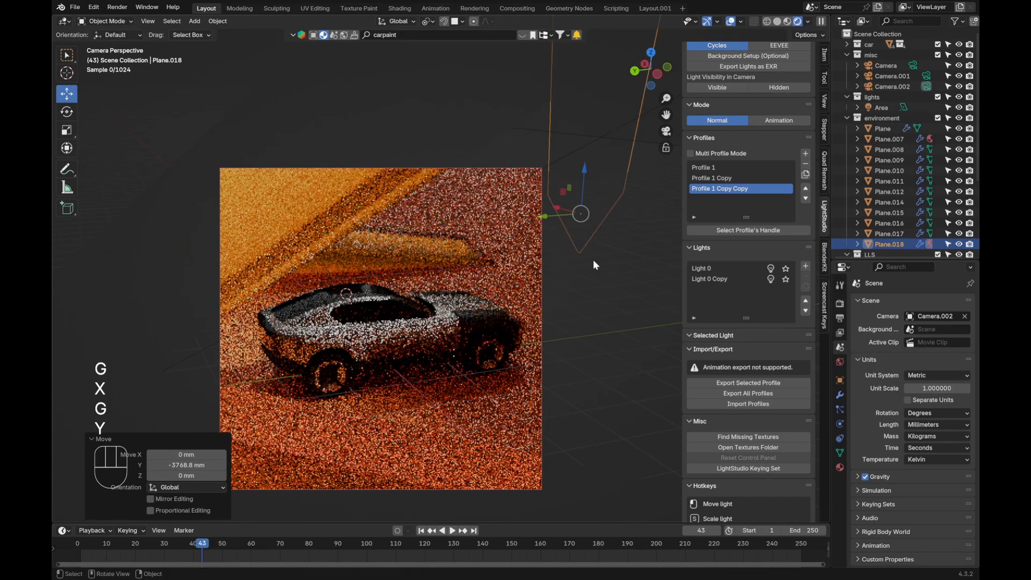
key("g")
key("x")
left_click(523, 233)
Step: Scale the duplicated panel along its local Z axis
key("s")
key("z")
key("z")
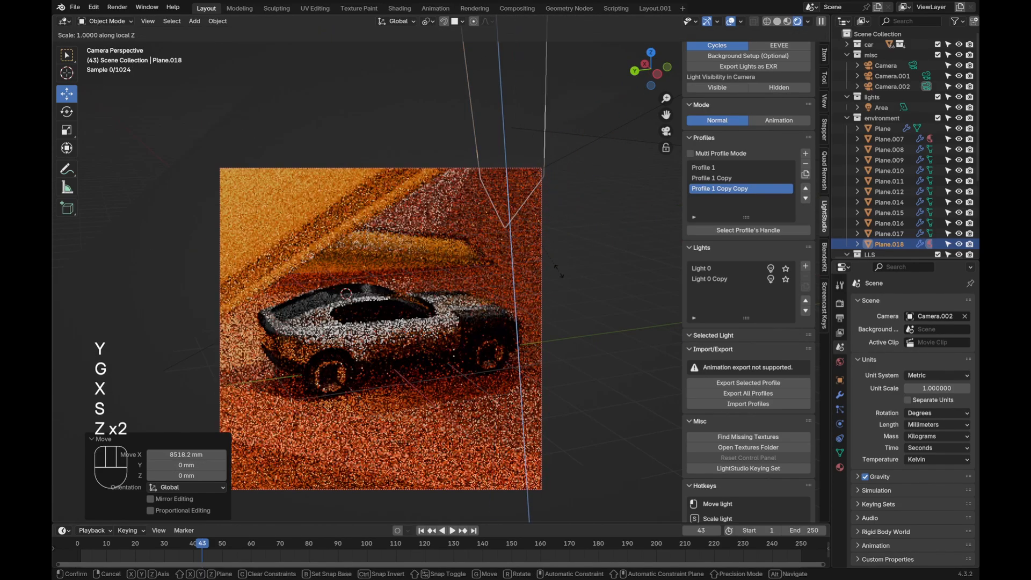
left_click(590, 337)
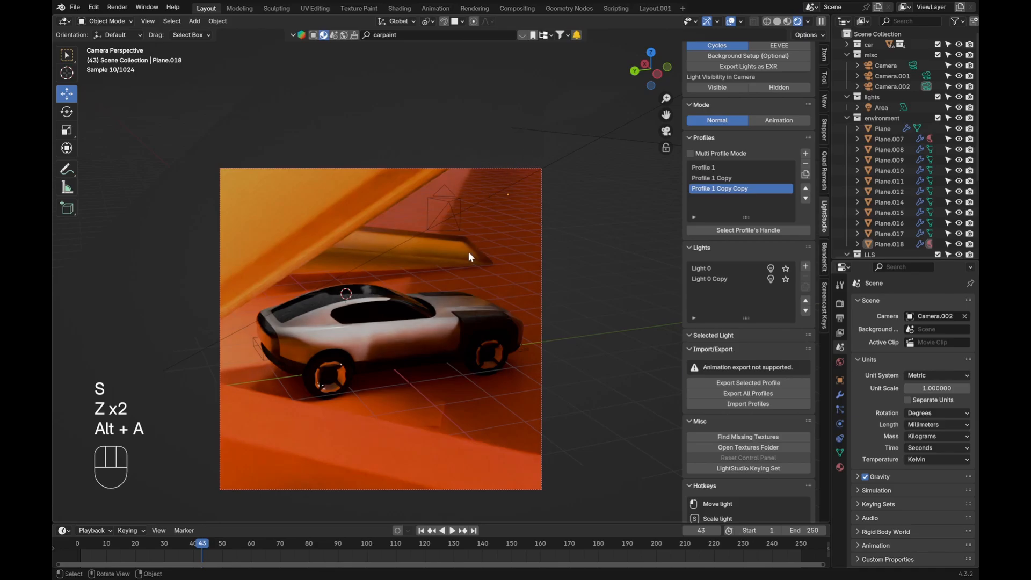
Step: Examine the panel arrangement around the car in solid shading from outside the camera, and return to the rendered camera view
key("z")
middle_click_drag(503, 168, 497, 300, "shift")
scroll(519, 186, "down", 2)
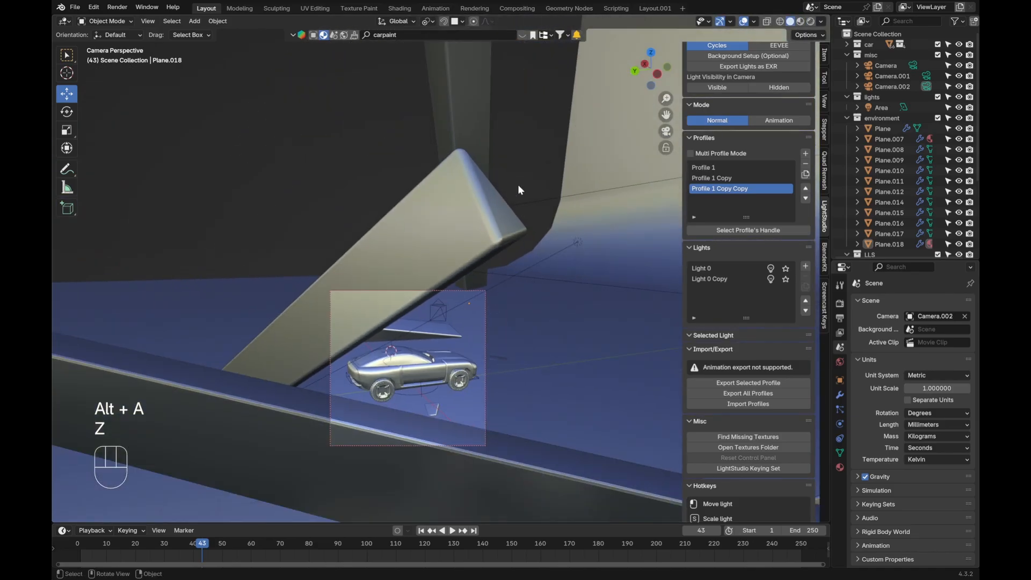
left_click(466, 135)
mouse_move(466, 135)
middle_mouse_down()
mouse_move(415, 236)
mouse_move(463, 309)
mouse_move(494, 271)
mouse_move(424, 379)
middle_mouse_up()
scroll(415, 236, "down", 5)
scroll(449, 279, "up", 4)
key("alt+a")
key("KP_0")
scroll(421, 338, "up", 4)
key("z")
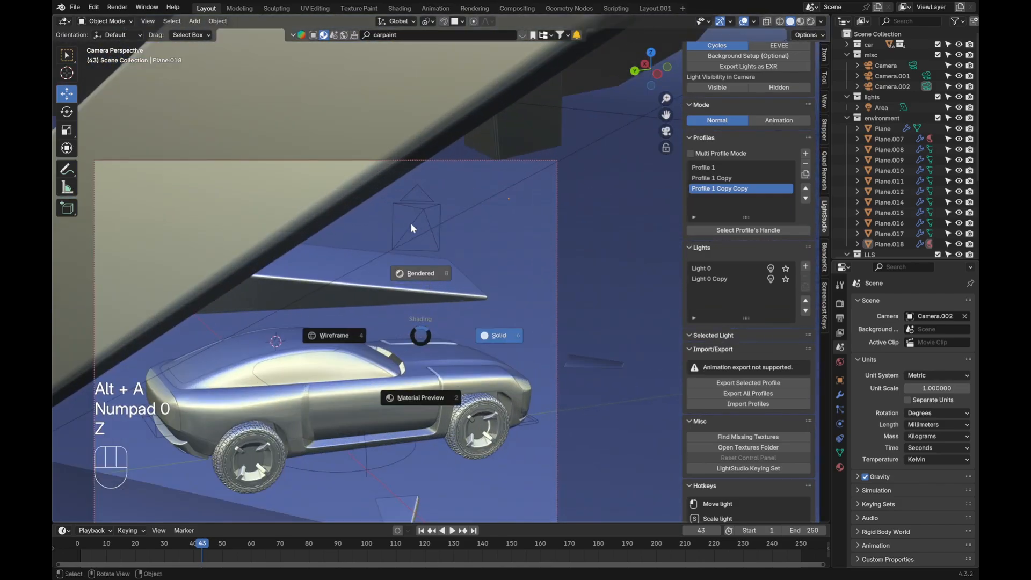
left_click(406, 287)
middle_click_drag(431, 276, 472, 254, "shift")
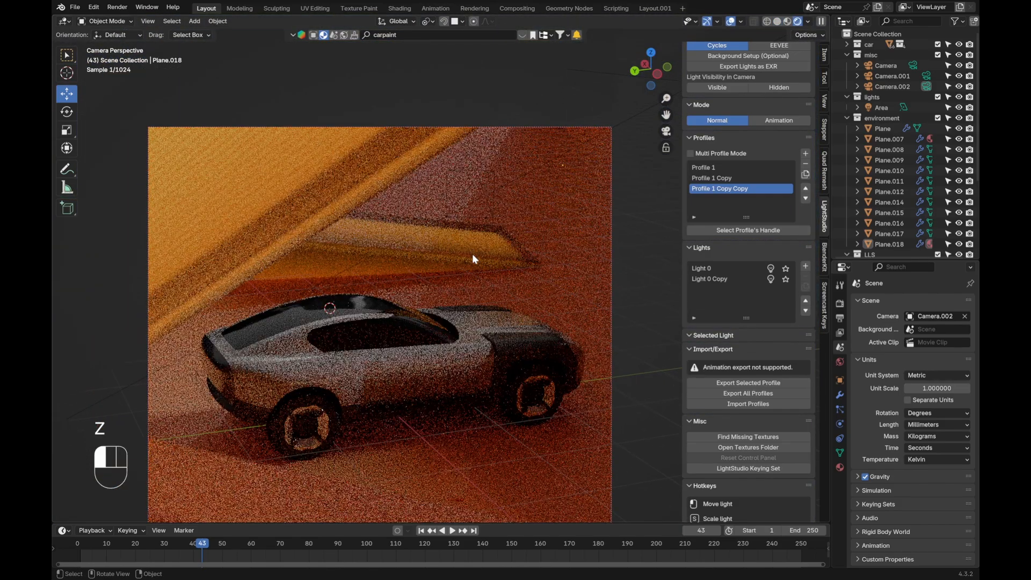
Step: Slide the horizontal panel behind the car along its local Z axis
left_click(472, 259)
scroll(461, 261, "up", 3)
key("g")
key("z")
key("z")
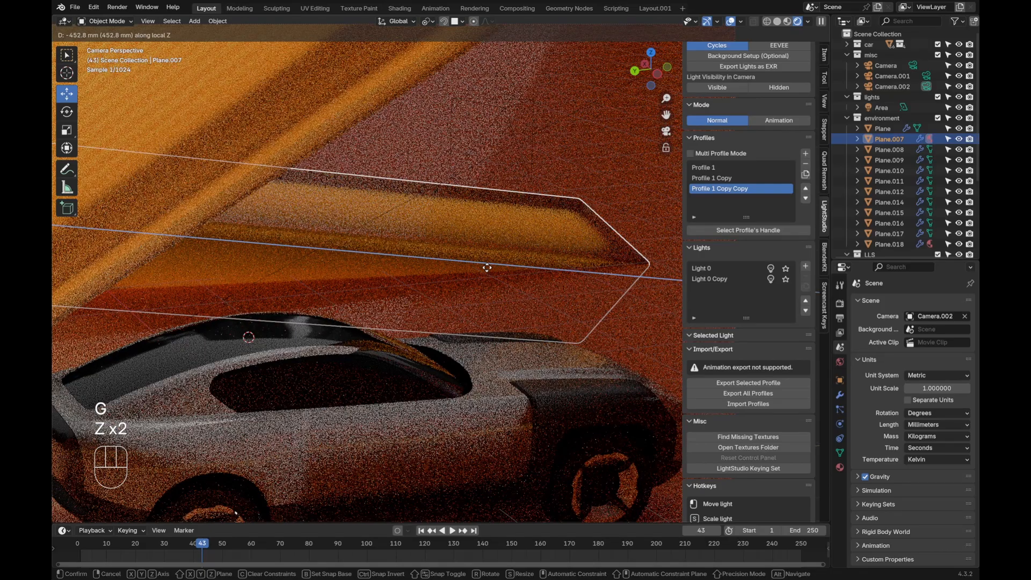
left_click(509, 267)
key("alt+a")
Step: Readjust the position of the horizontal panel behind the car with a second move along its local Z axis
scroll(477, 231, "down", 4)
left_click(452, 247)
scroll(452, 250, "up", 2)
key("g")
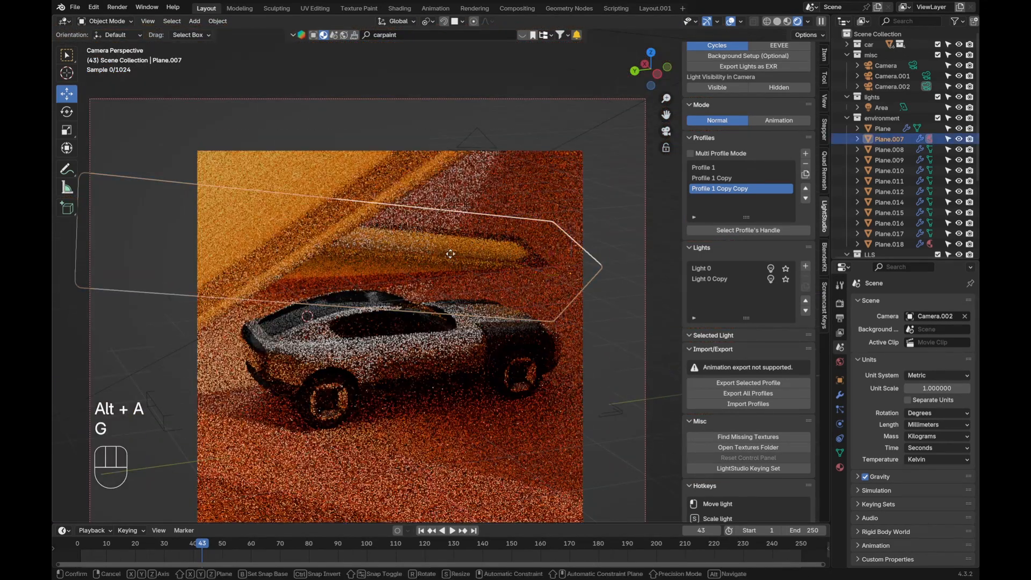
key("z")
key("z")
left_click(469, 258)
key("alt+a")
Step: Scale the horizontal panel behind the car along its local Z axis
left_click(414, 243)
scroll(413, 247, "down", 2)
key("s")
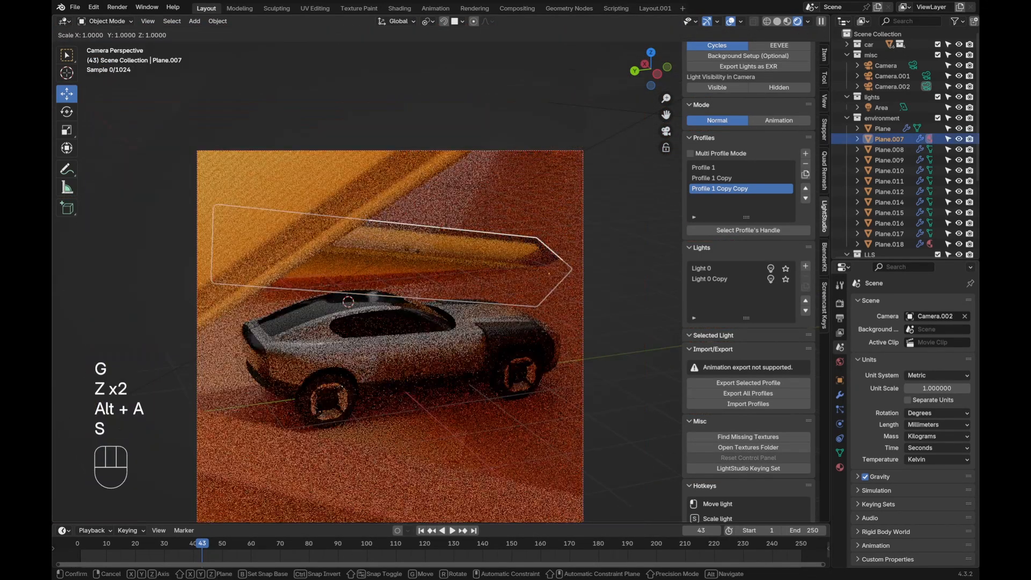
key("z")
key("z")
left_click(408, 252)
key("alt+a")
Step: Link the material of the large diagonal overhead panel to the horizontal panel behind the car
left_click(407, 251)
left_click(345, 200, "shift")
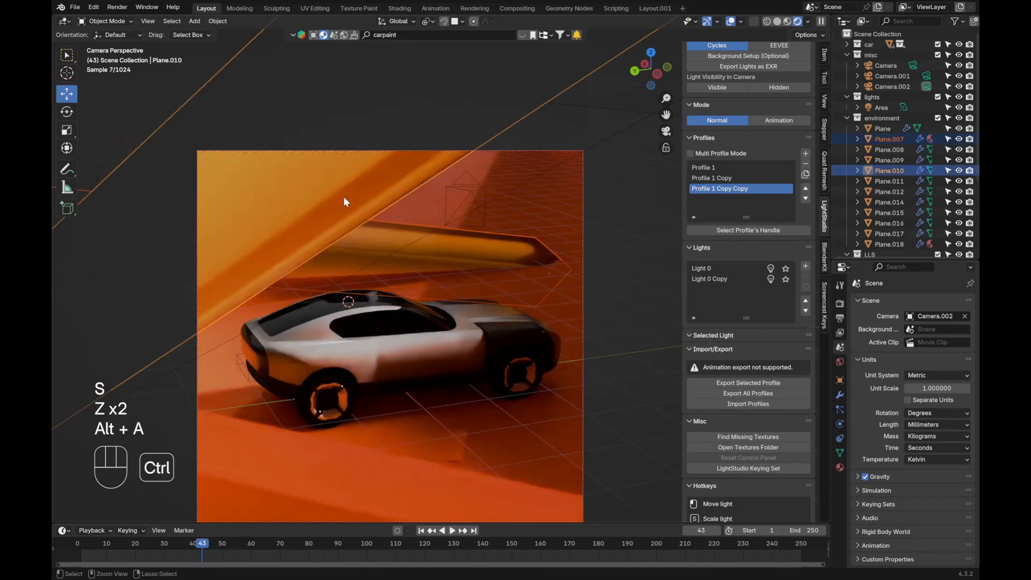
key("ctrl+l")
left_click(343, 195)
key("alt+a")
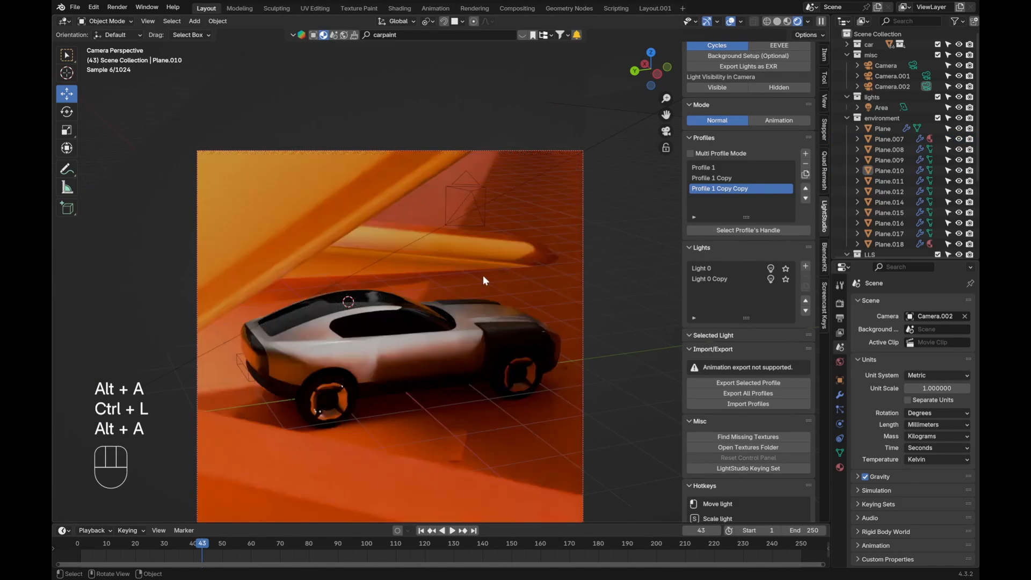
Step: Turn on Light 0 Copy and reposition it in several passes to light the car's side and front
middle_click_drag(529, 341, 528, 322, "shift")
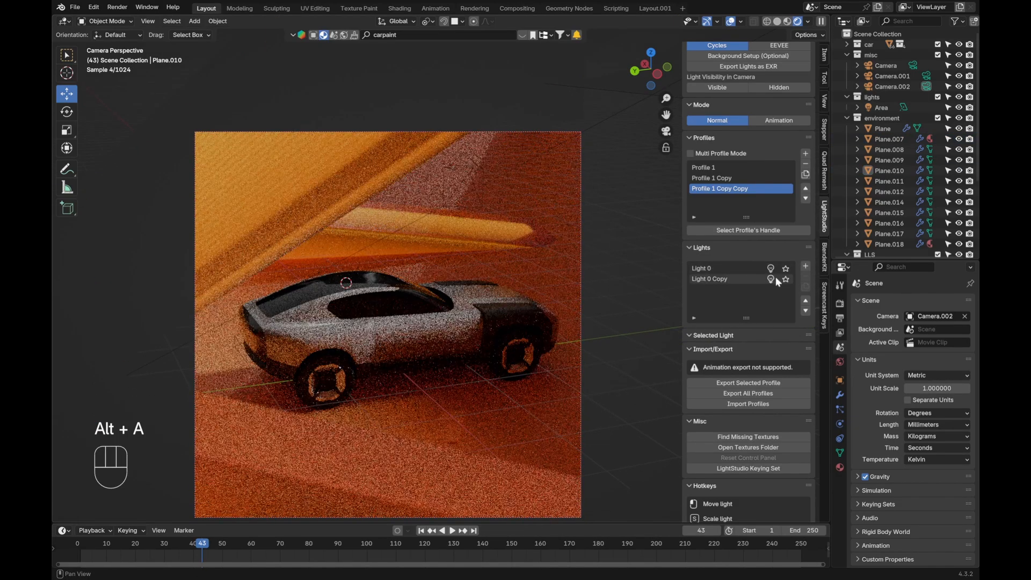
left_click(771, 279)
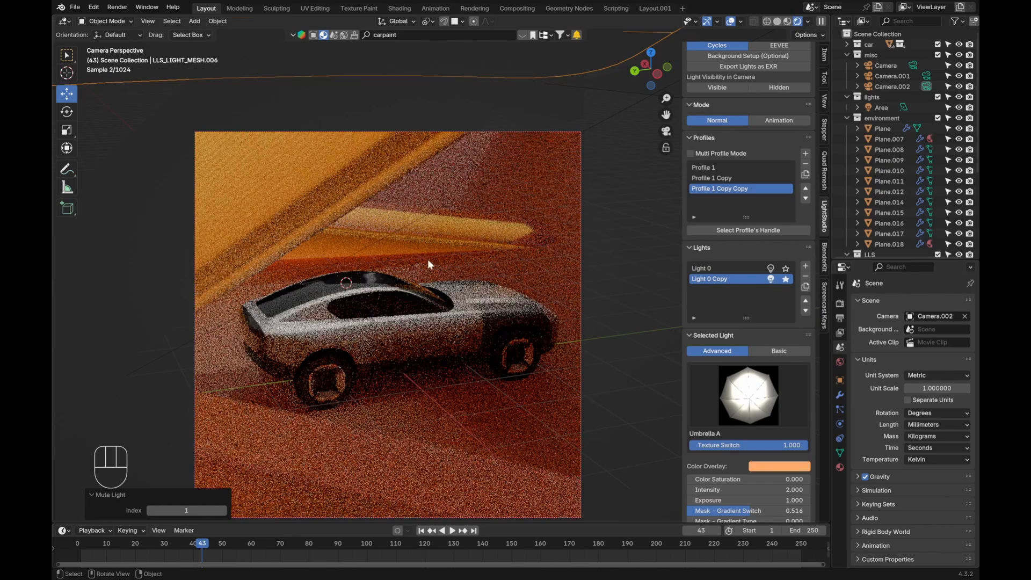
key("g")
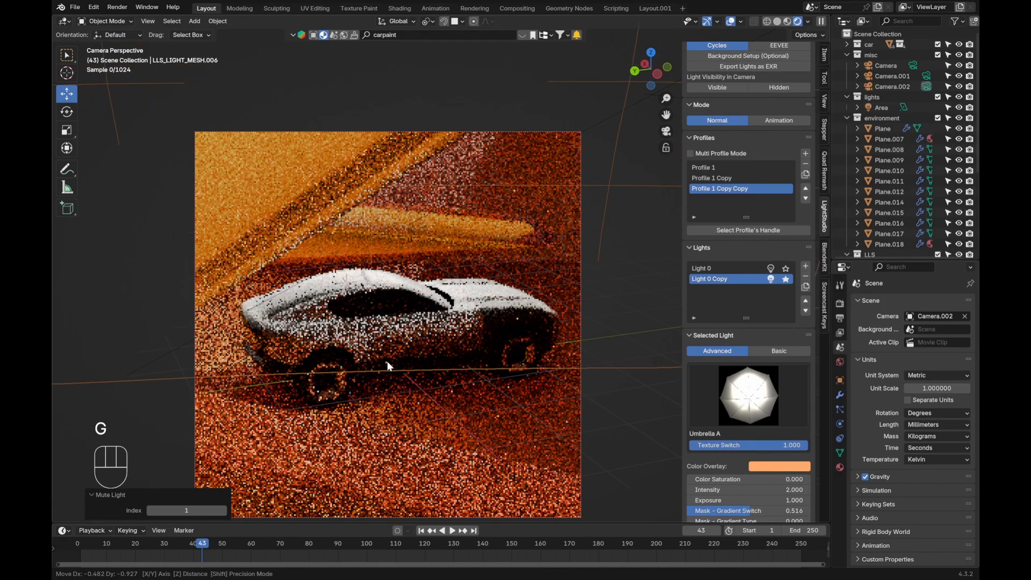
left_click(417, 401)
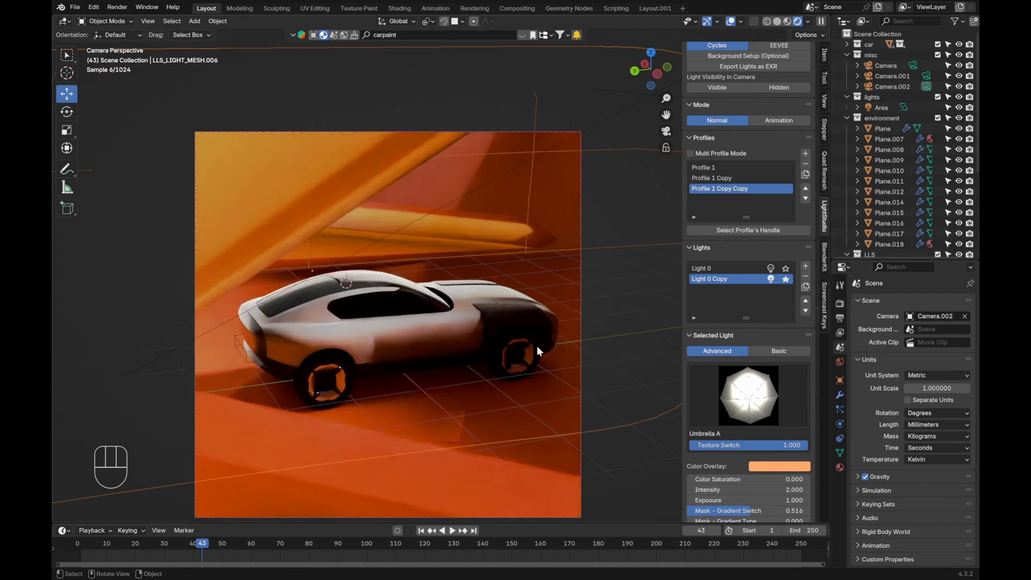
key("g")
left_click(311, 373)
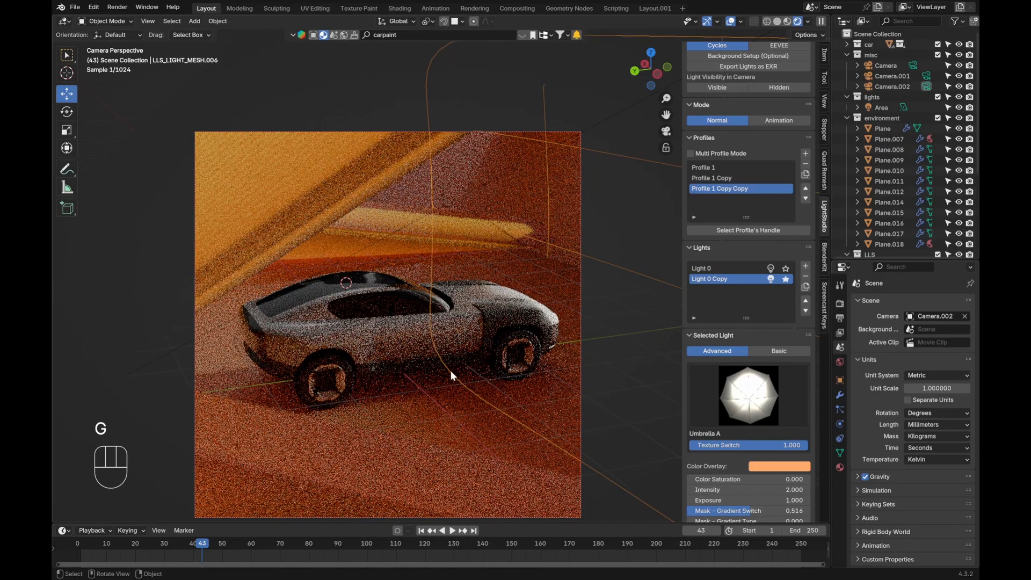
key("g")
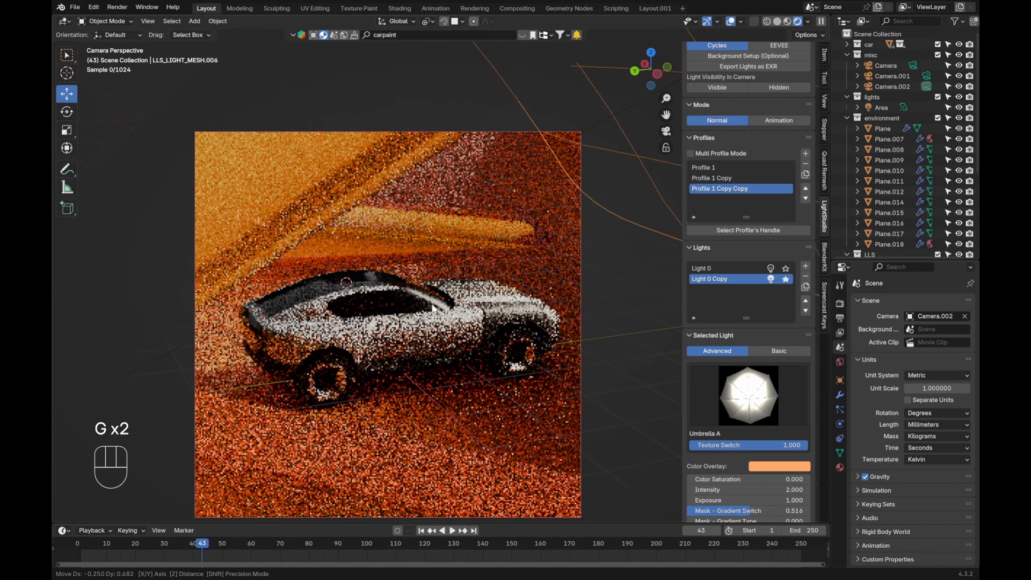
left_click(514, 374)
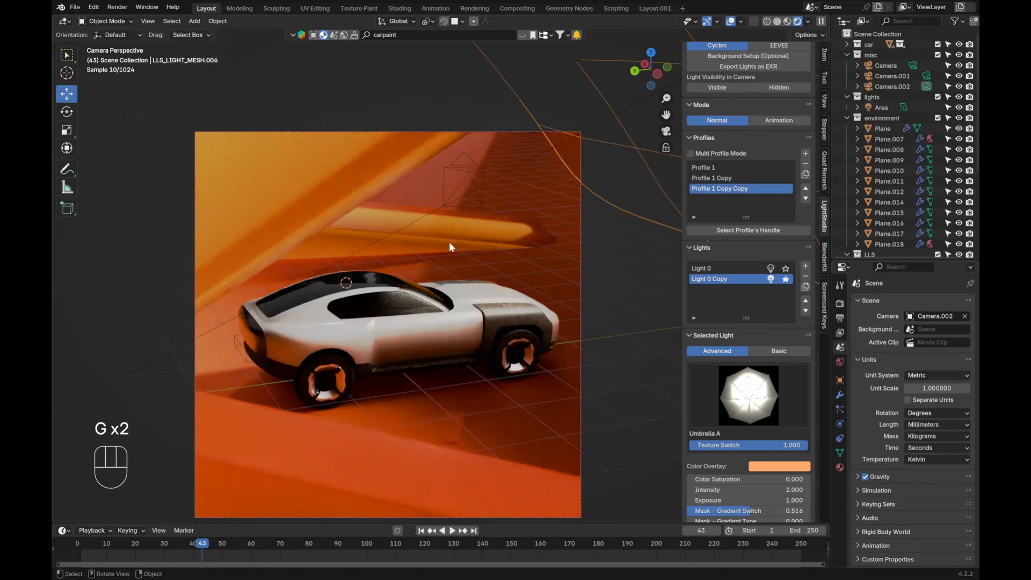
Step: Reposition Light 0 Copy so it highlights the car's roofline and rear, and deselect it
middle_click_drag(449, 241, 475, 345, "shift")
key("g")
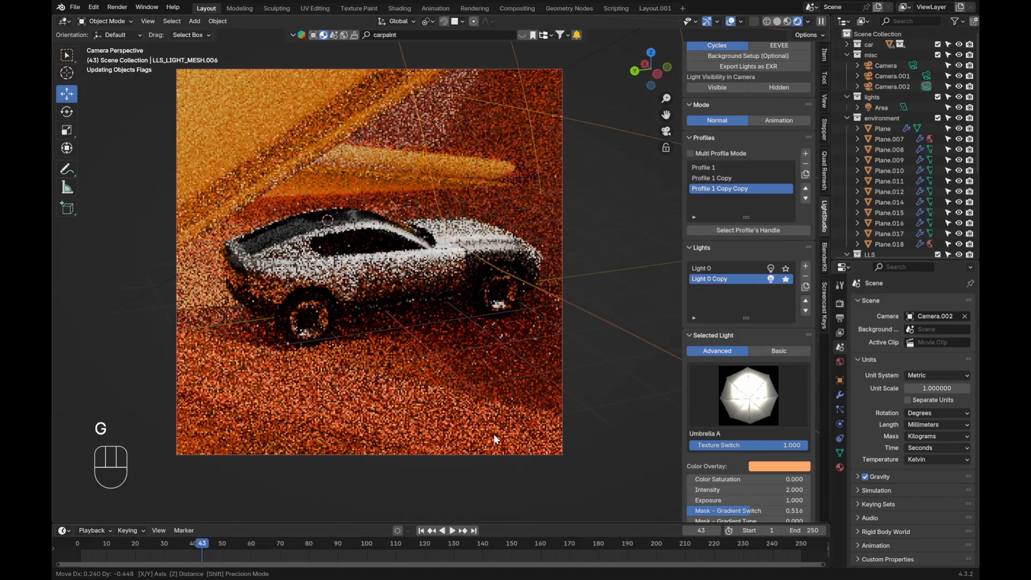
key("g")
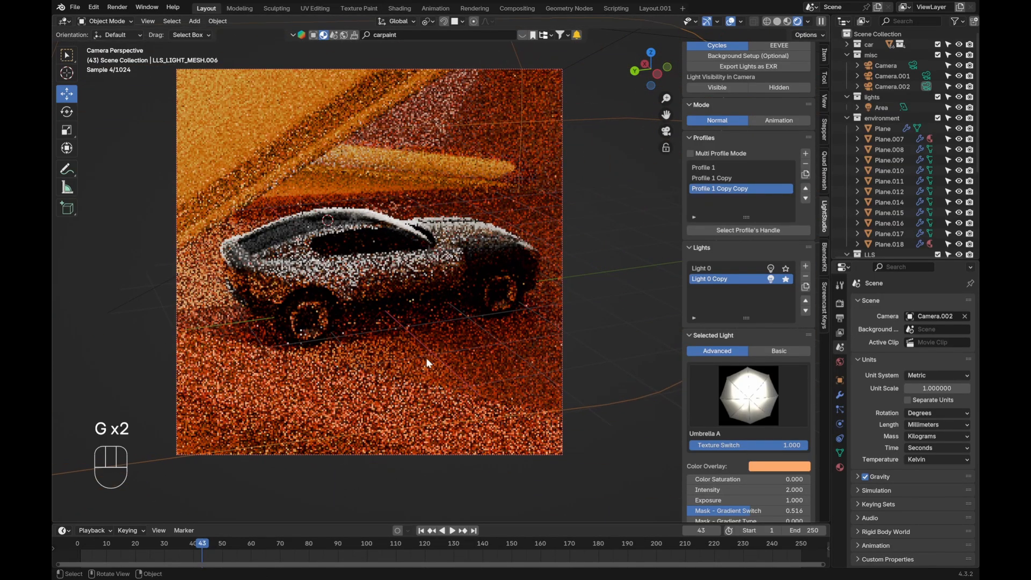
left_click(423, 327)
key("alt+a")
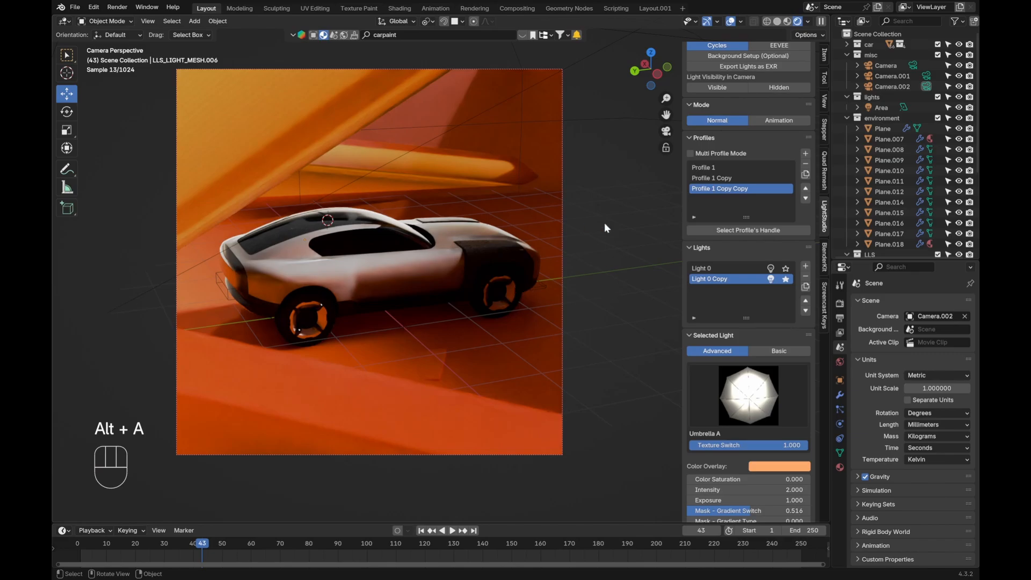
Step: Turn on Light 0 with its Mask - Gradient Switch set to 1.000 and reposition it to light the car's side
left_click(771, 268)
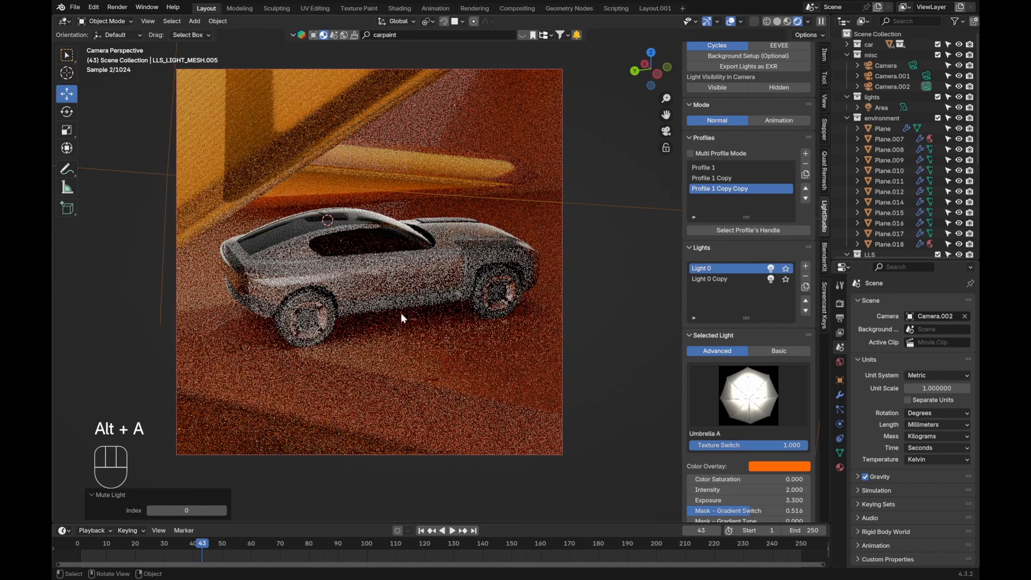
scroll(746, 408, "down", 5)
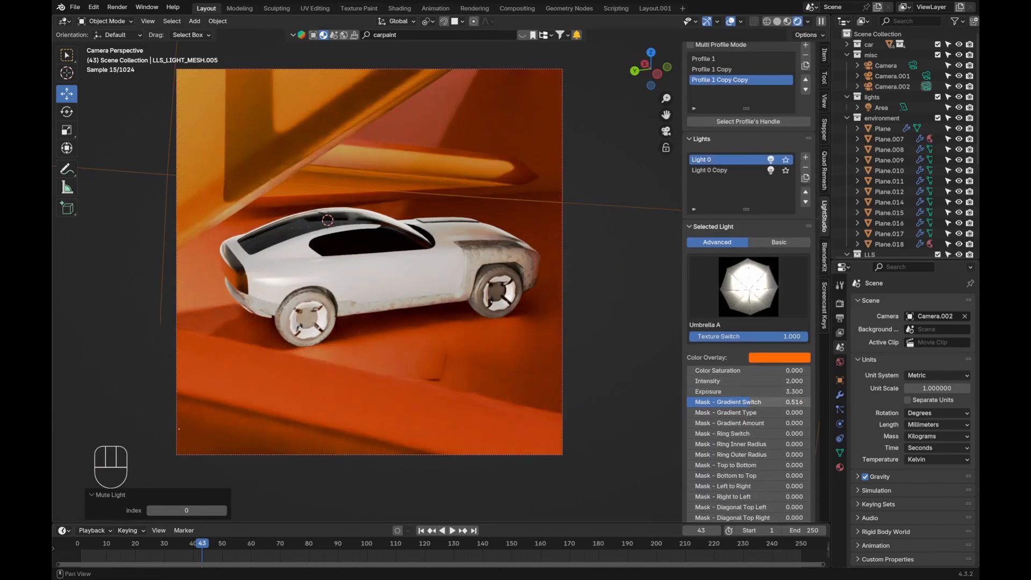
left_click_drag(751, 401, 810, 402)
key("g")
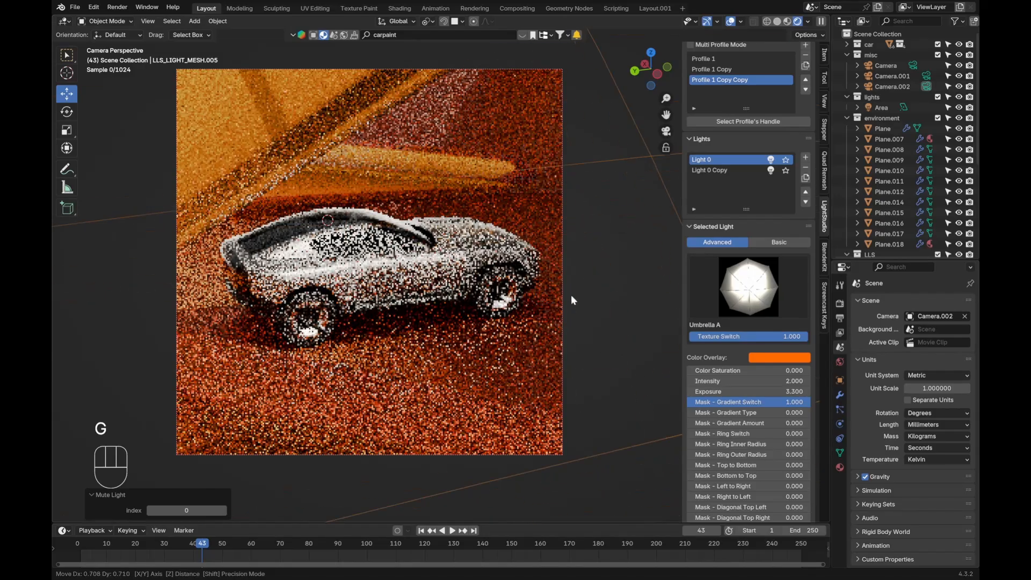
left_click(608, 238)
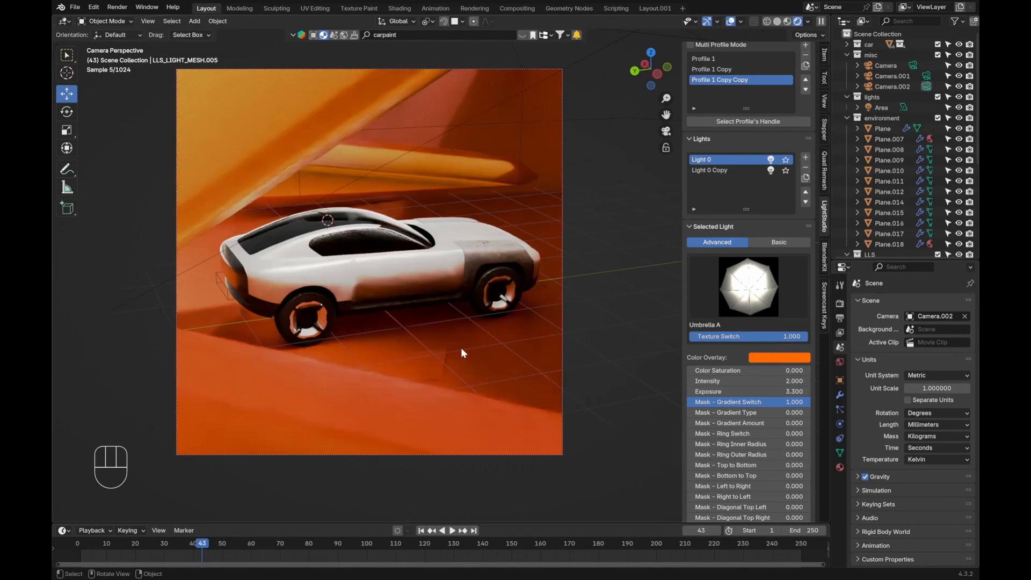
Step: Reposition Light 0 and set its Mask - Top to Bottom to 0.478
key("g")
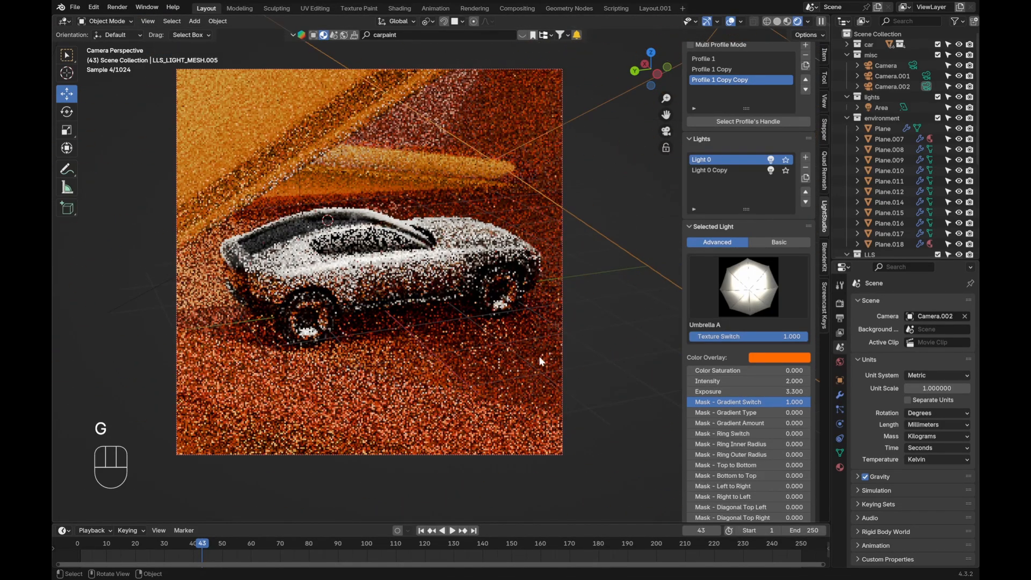
left_click(540, 357)
scroll(759, 417, "down", 2)
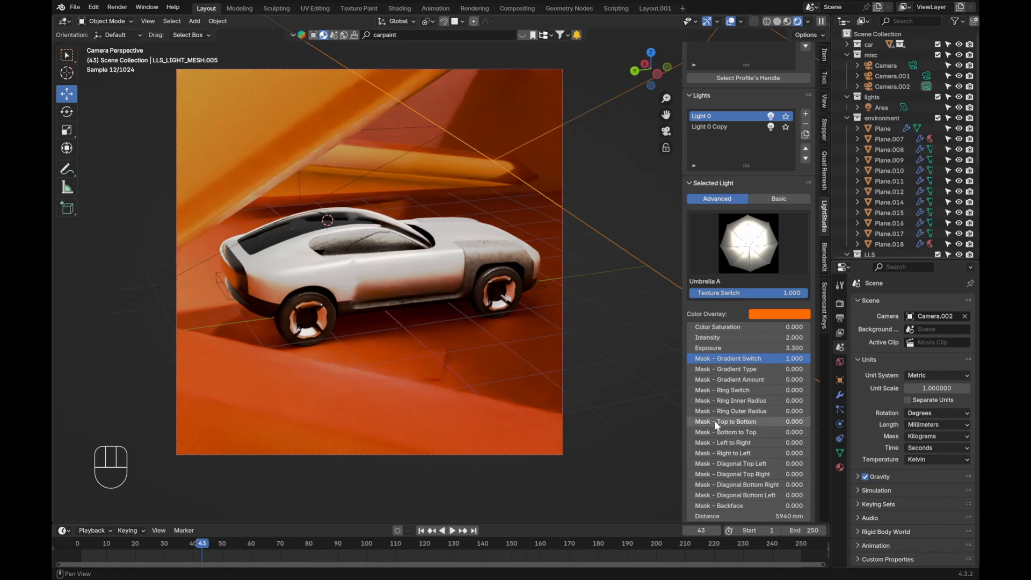
left_click(714, 421)
left_click_drag(714, 421, 686, 431)
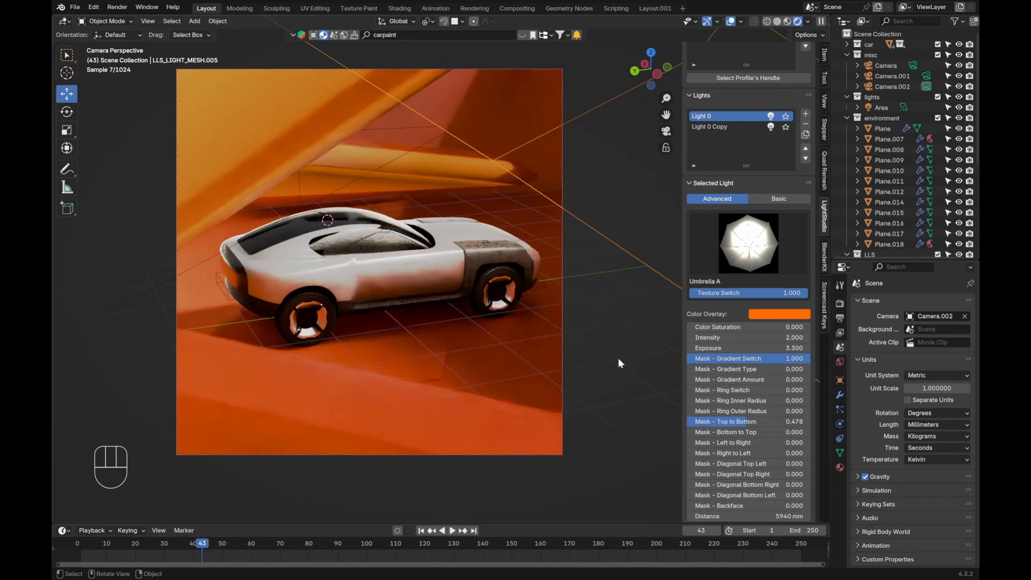
Step: Check Light 0's light linking settings, reposition the light again to reshape the glow on the car's side, and deselect it
left_click(840, 380)
scroll(879, 437, "down", 5)
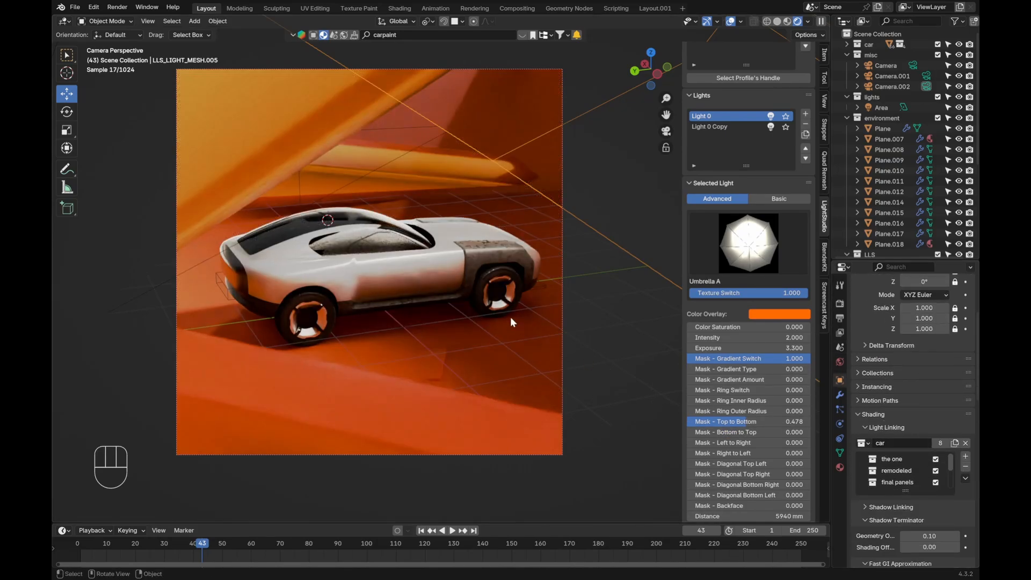
key("g")
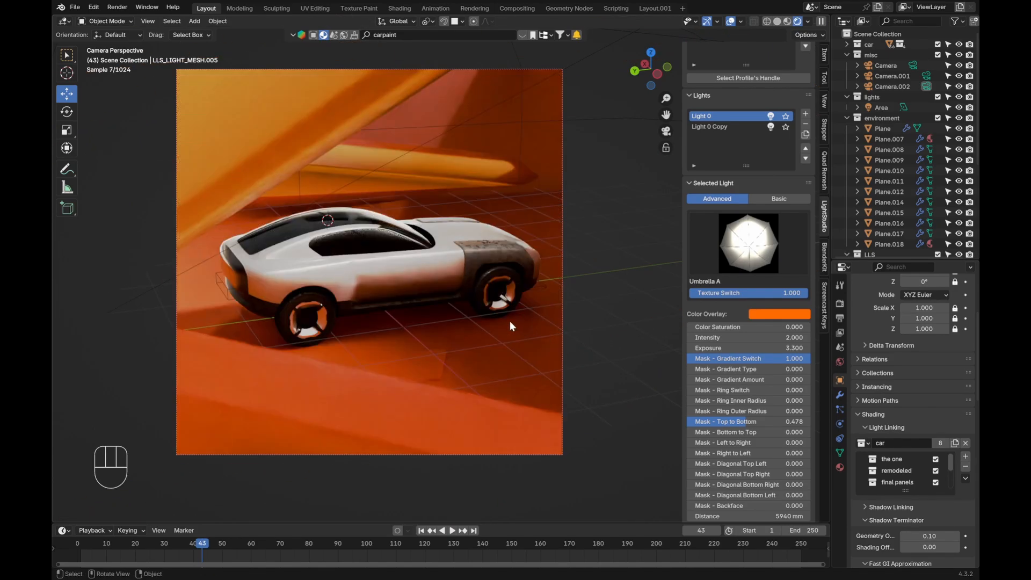
left_click(523, 357)
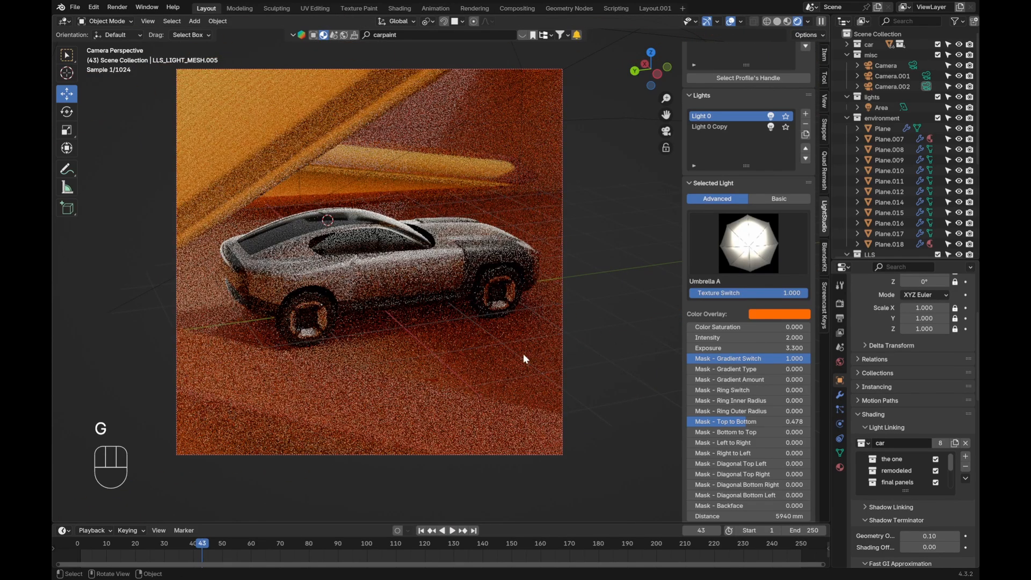
key("g")
right_click(643, 376)
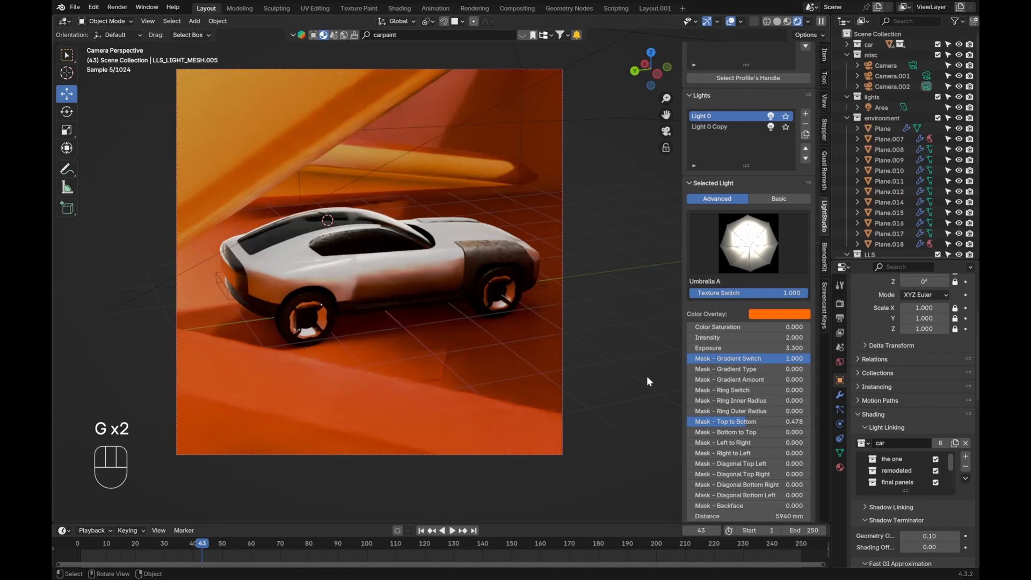
key("alt+a")
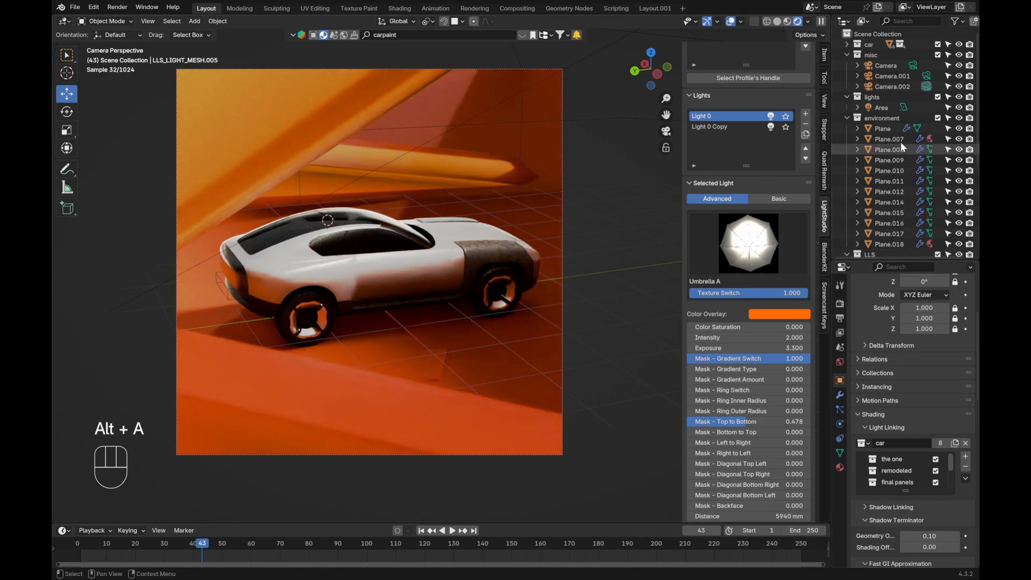
Step: Hide and reshow the Area light to compare its effect on the render
left_click(959, 108)
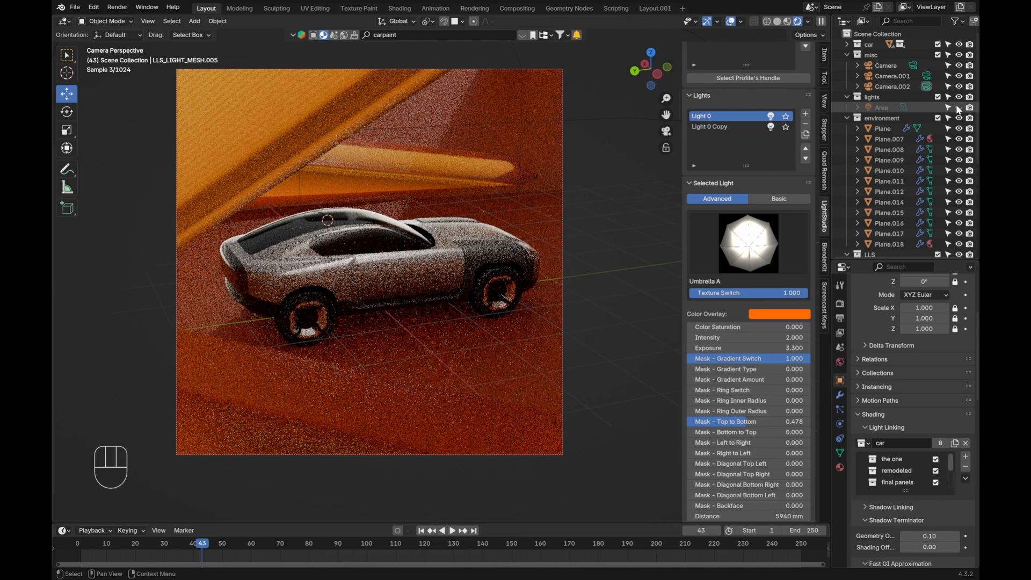
left_click(959, 107)
key("alt+a")
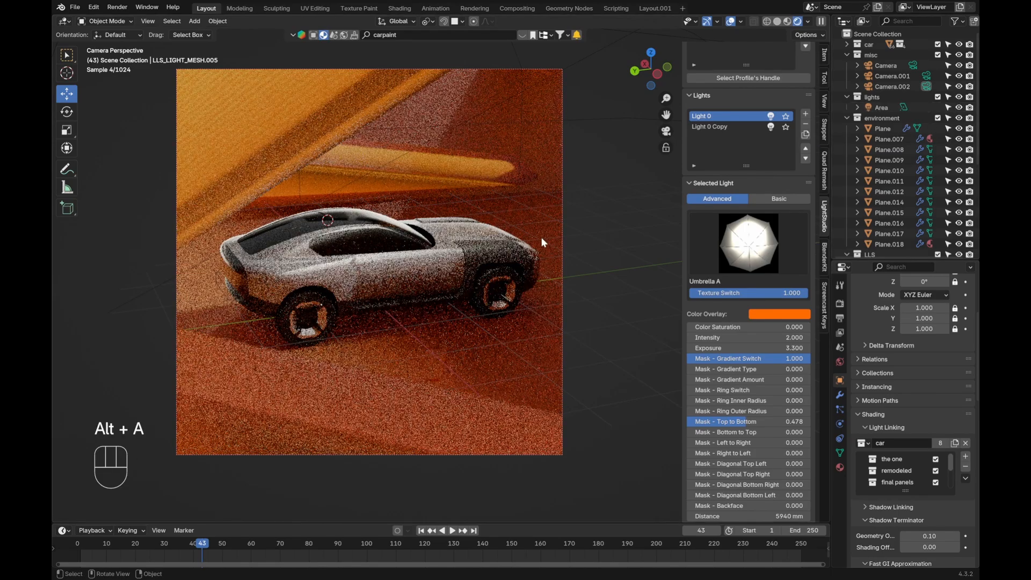
Step: Inspect the car's hood and front wheel arch up close in solid and wireframe shading, and return to rendered shading
key("z")
scroll(530, 276, "up", 9)
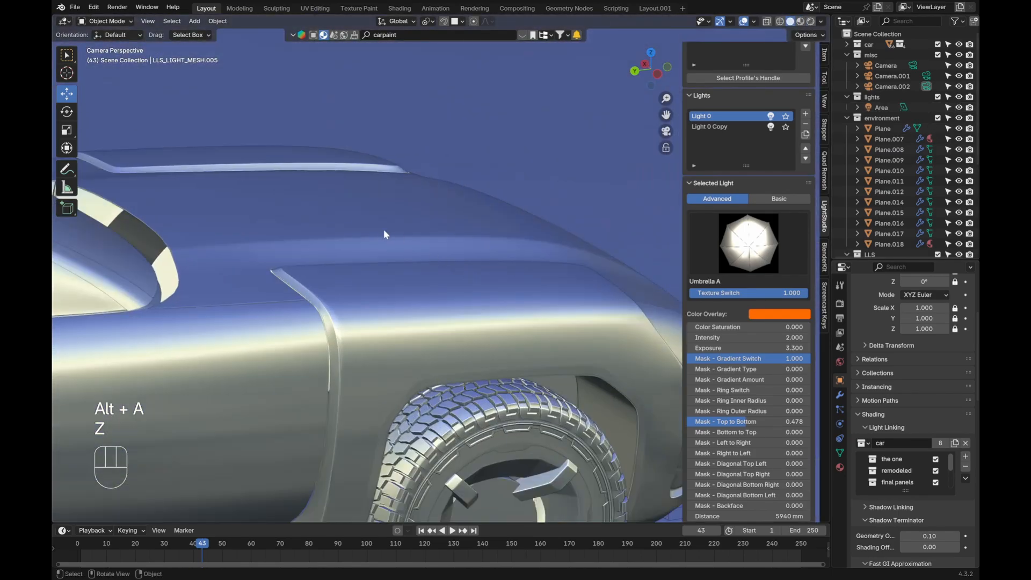
left_click(384, 230)
key("z")
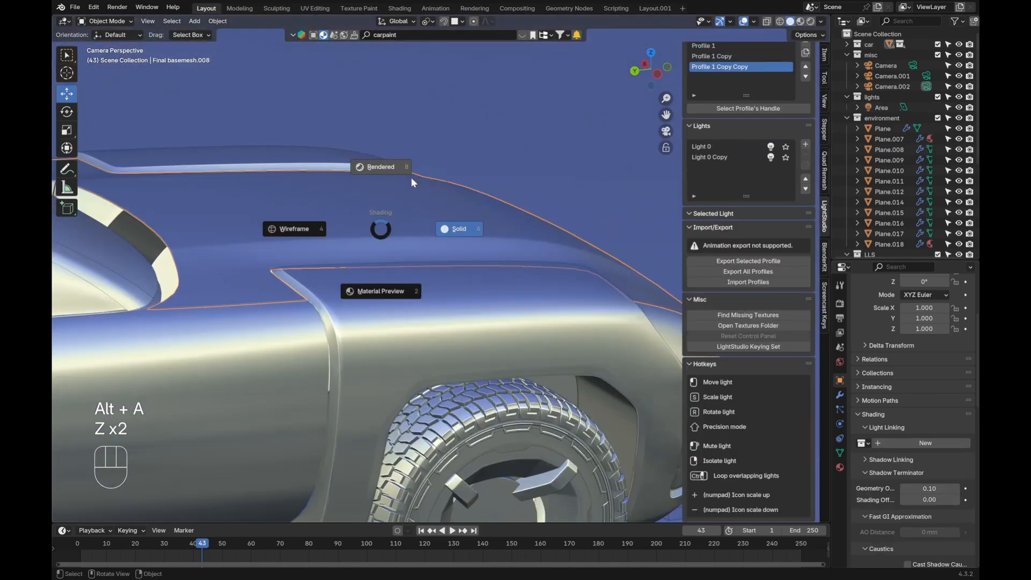
key("alt+a")
key("z")
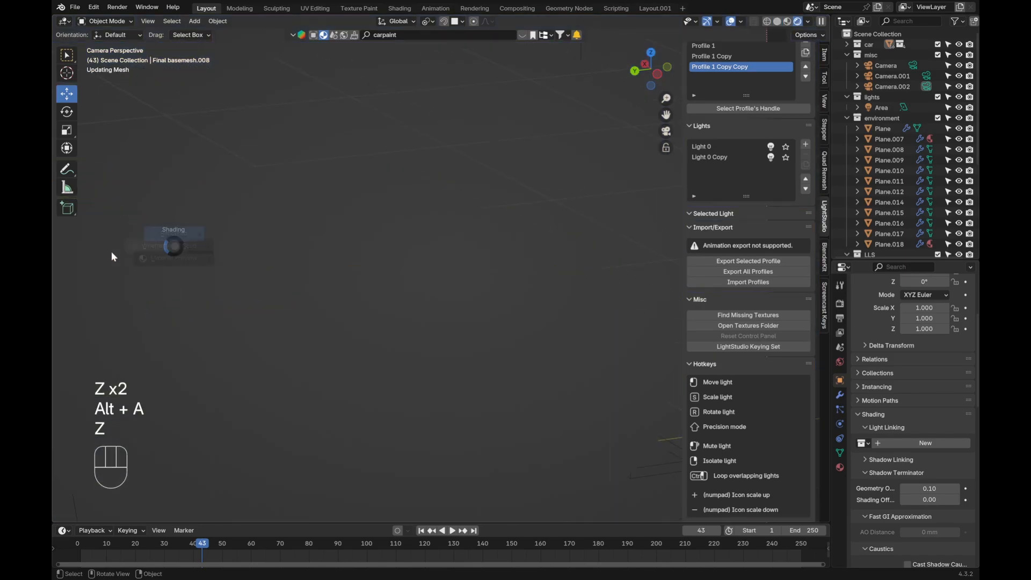
mouse_move(121, 258)
middle_mouse_down("shift")
mouse_move(329, 291)
mouse_move(315, 342)
mouse_move(363, 329)
middle_mouse_up("shift")
key("z")
scroll(371, 322, "up", 5)
left_click(389, 311)
key("z")
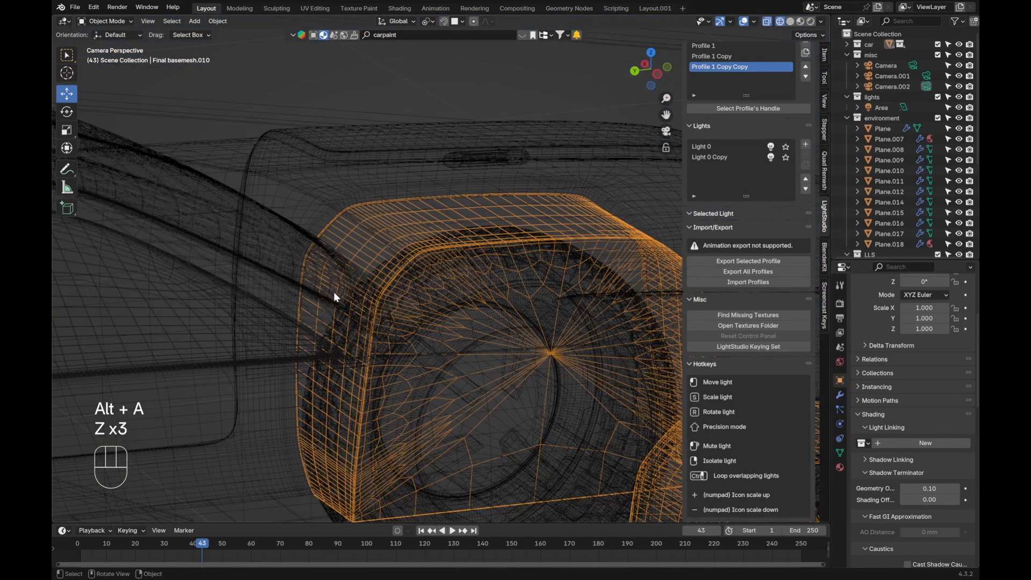
key("z")
scroll(387, 300, "down", 12)
middle_click_drag(441, 318, 468, 305, "shift")
key("alt+a")
key("z")
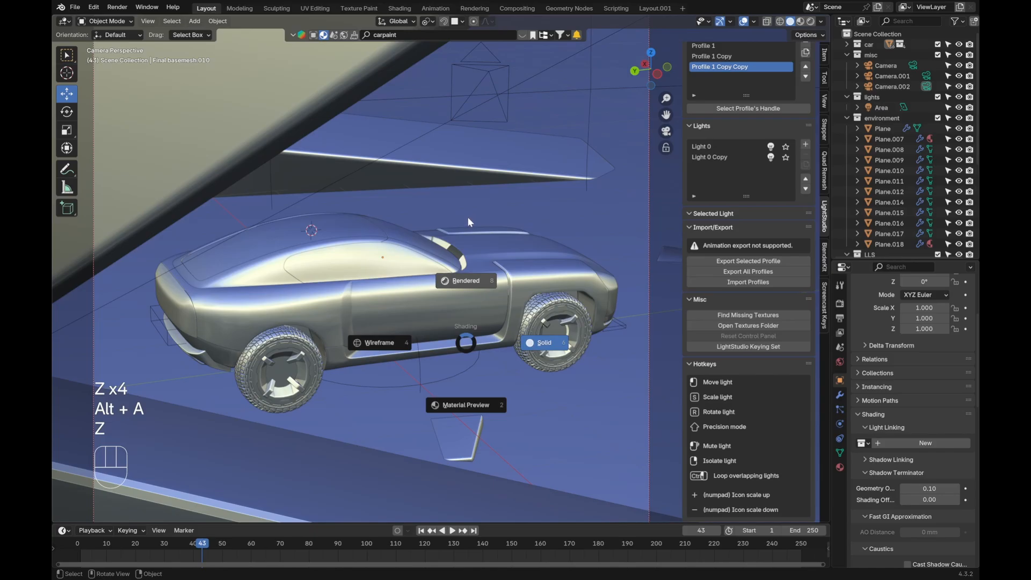
left_click(467, 217)
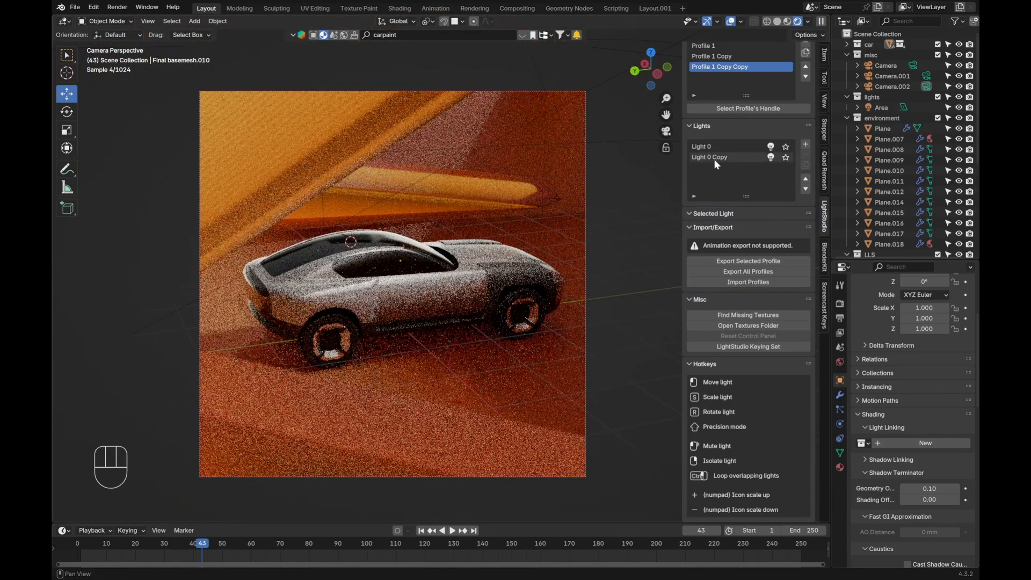
Step: Orbit around the car to check the lighting, save the file, and return to the camera view
middle_click_drag(483, 308, 329, 311)
key("alt+a")
key("ctrl+s")
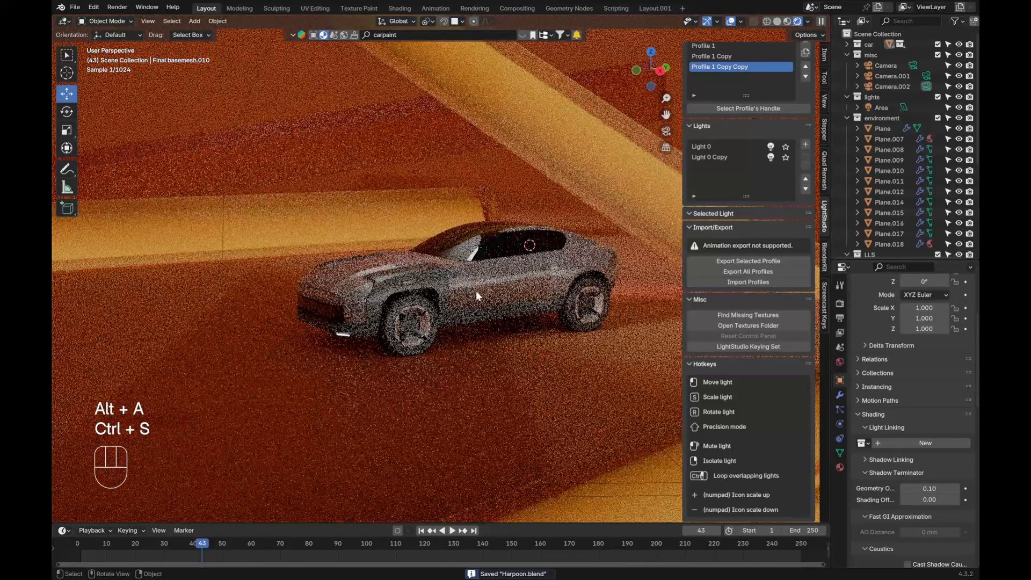
middle_click_drag(476, 291, 355, 323)
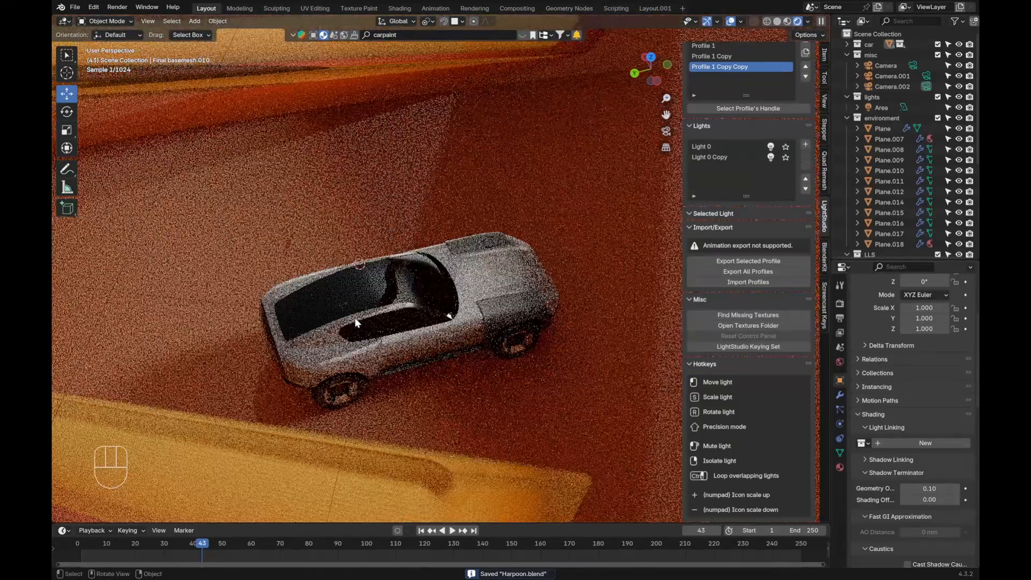
key("KP_0")
left_click(365, 424)
key("alt+a")
middle_click_drag(389, 388, 423, 298, "shift")
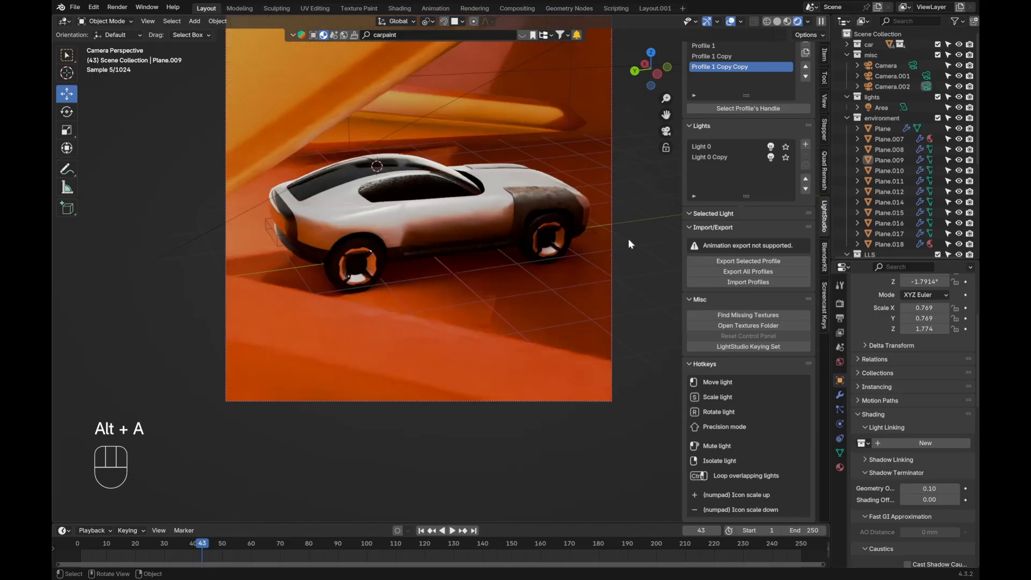
Step: Raise the small panel Plane.014 in front of the car by 93.18 mm along Z and shift it along Y
left_click(478, 310)
key("g")
key("z")
left_click(477, 304)
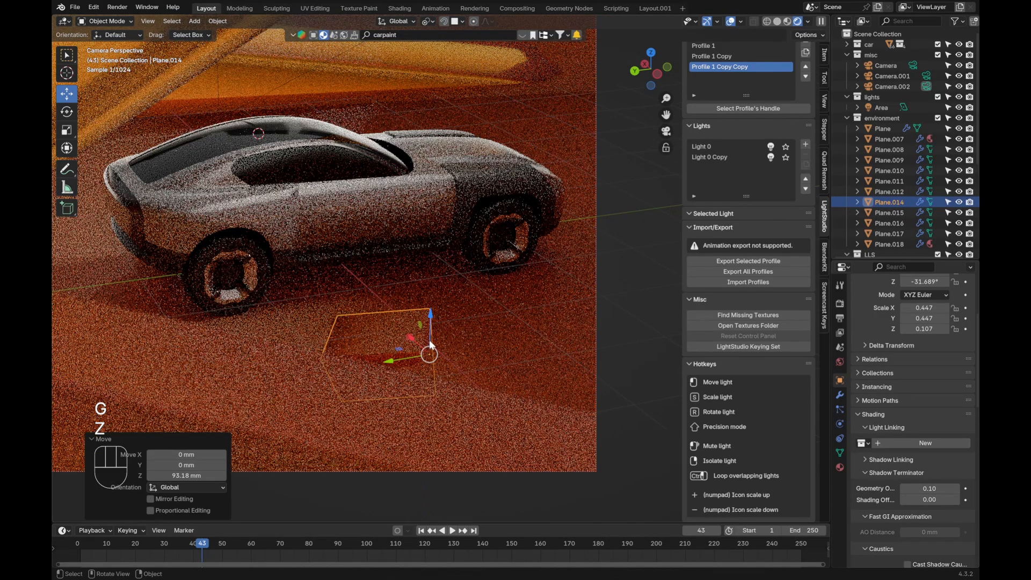
key("g")
key("y")
left_click(395, 367)
Step: Rotate Plane.014 by 69.4° about the Z axis and -21° about the X axis
key("r")
key("z")
left_click(511, 411)
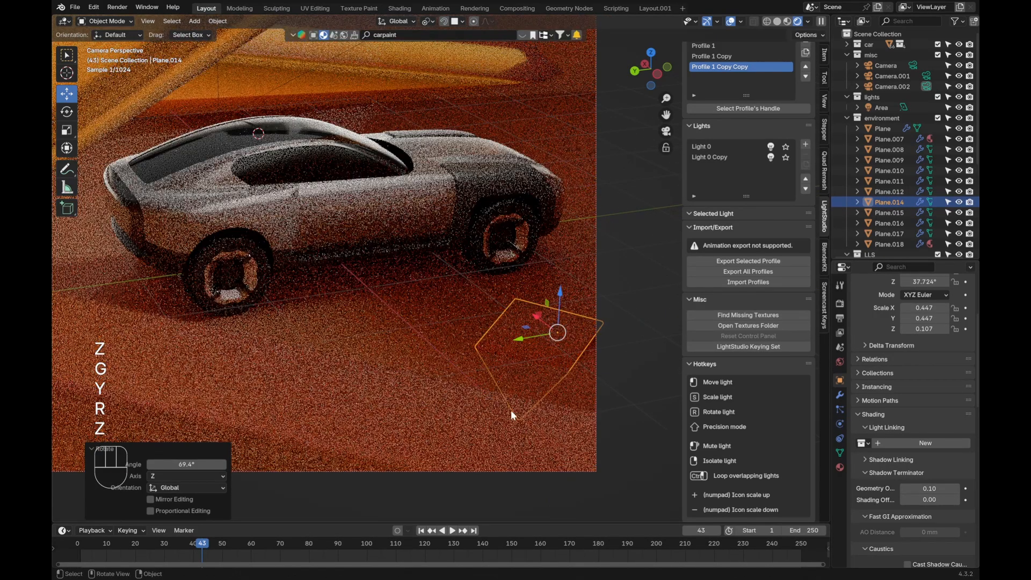
key("r")
key("x")
left_click(634, 384)
Step: Scale Plane.014 up to 0.709 in X and Y and 0.169 in Z, shift it along X, and deselect it
key("s")
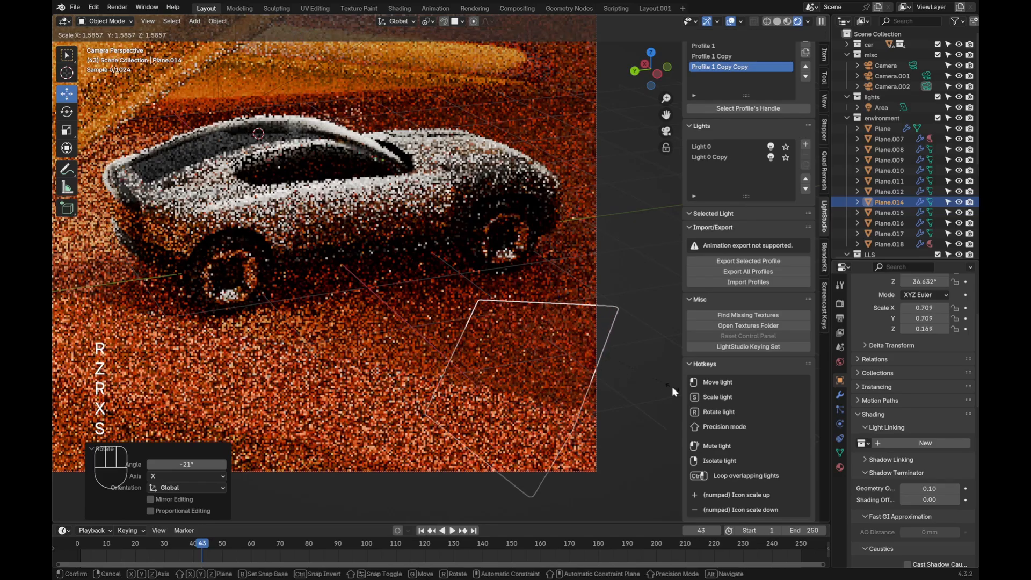
left_click(483, 356)
key("g")
key("x")
left_click(491, 344)
key("alt+a")
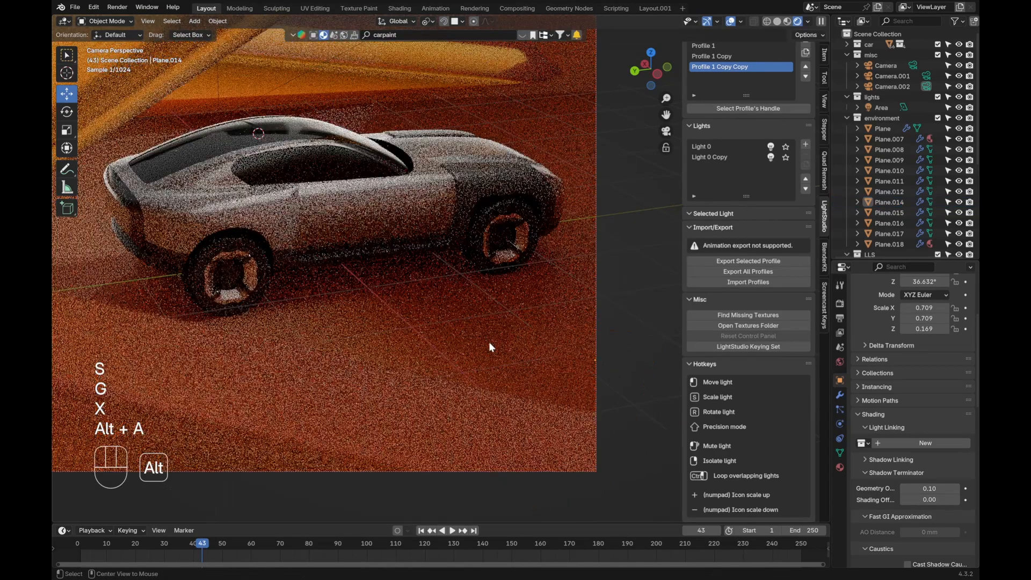
Step: Make a linked duplicate of Plane.014 and move it -3879.5 mm along Y and slightly along X, beside the car's front
middle_click_drag(447, 365, 440, 434, "shift")
left_click(545, 425)
key("alt+d")
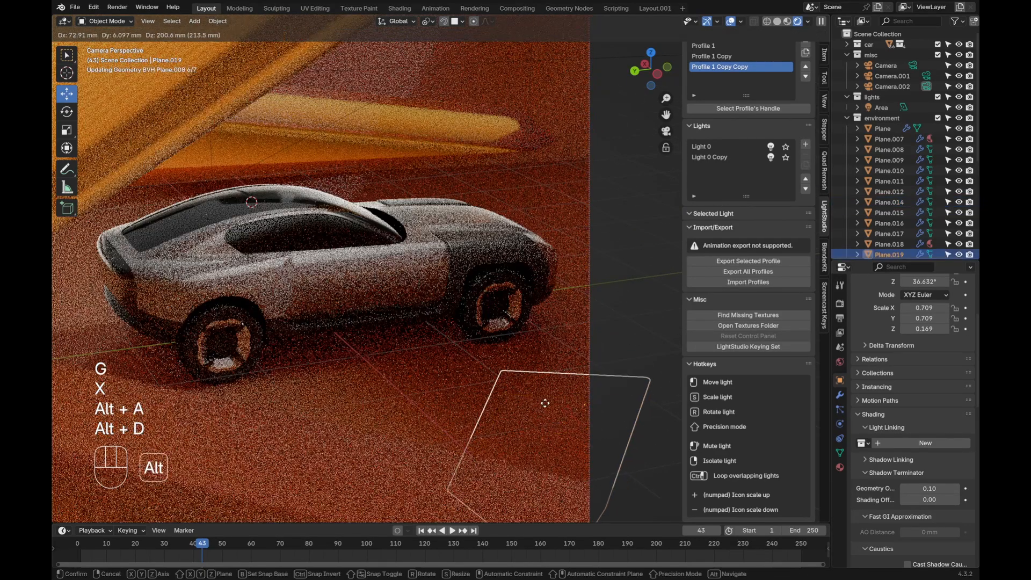
left_click(545, 403)
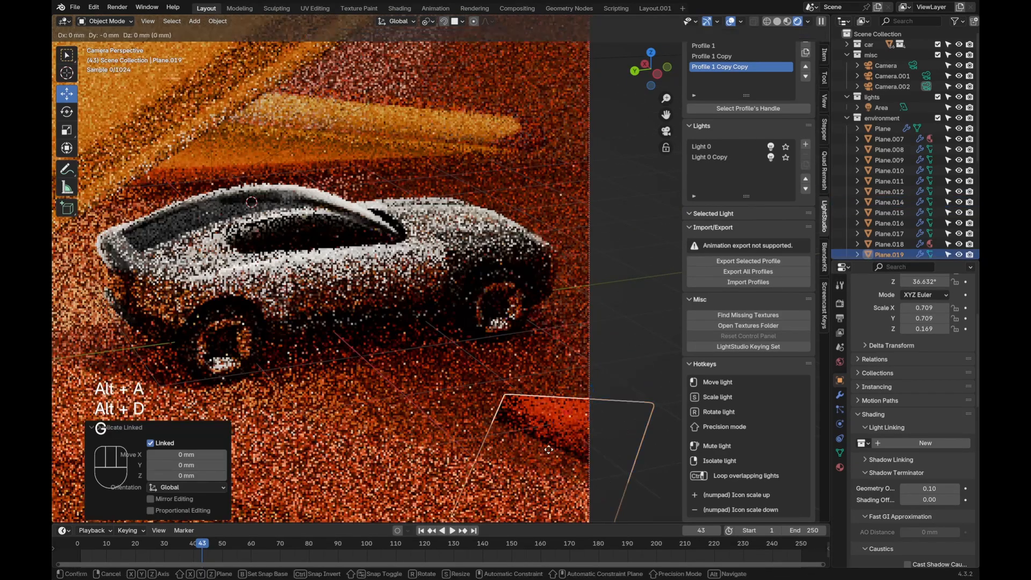
key("g")
key("x")
key("g")
key("y")
left_click(595, 259)
key("g")
key("x")
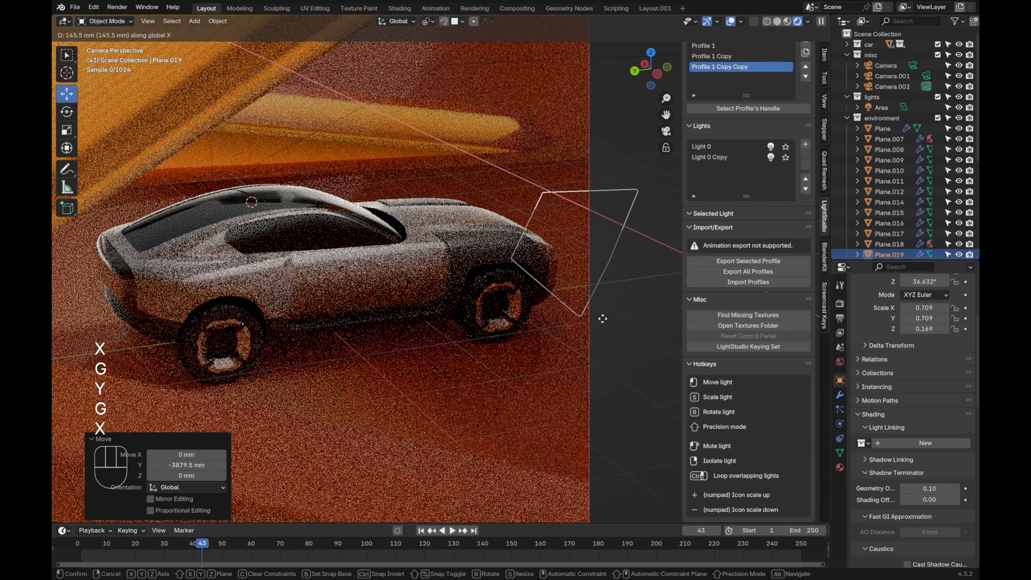
left_click(596, 265)
Step: Rotate the duplicated panel -101° about the Z axis, adjust its position along Y, and deselect it
key("r")
key("z")
left_click(492, 201)
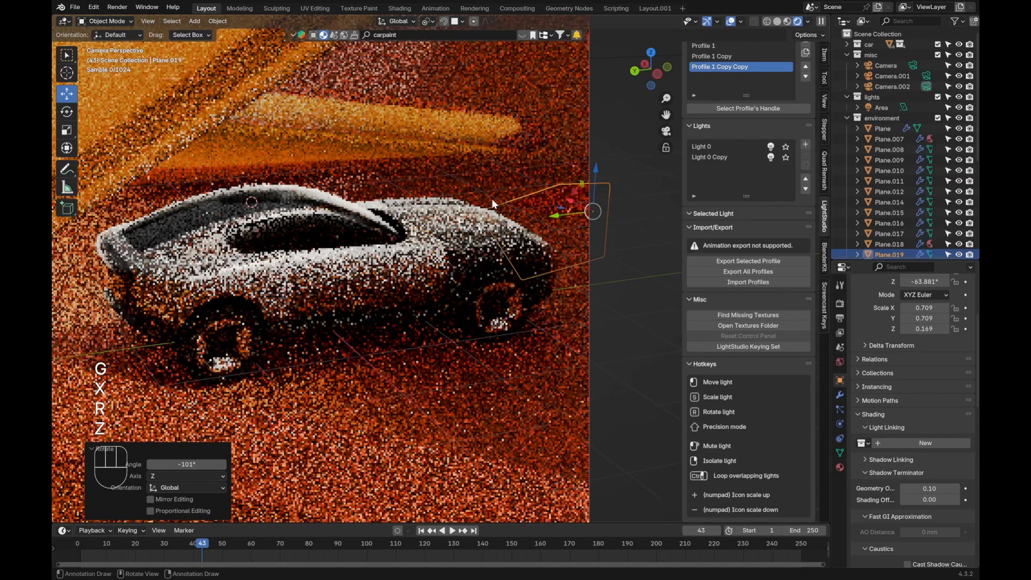
key("g")
key("y")
left_click(531, 223)
key("alt+a")
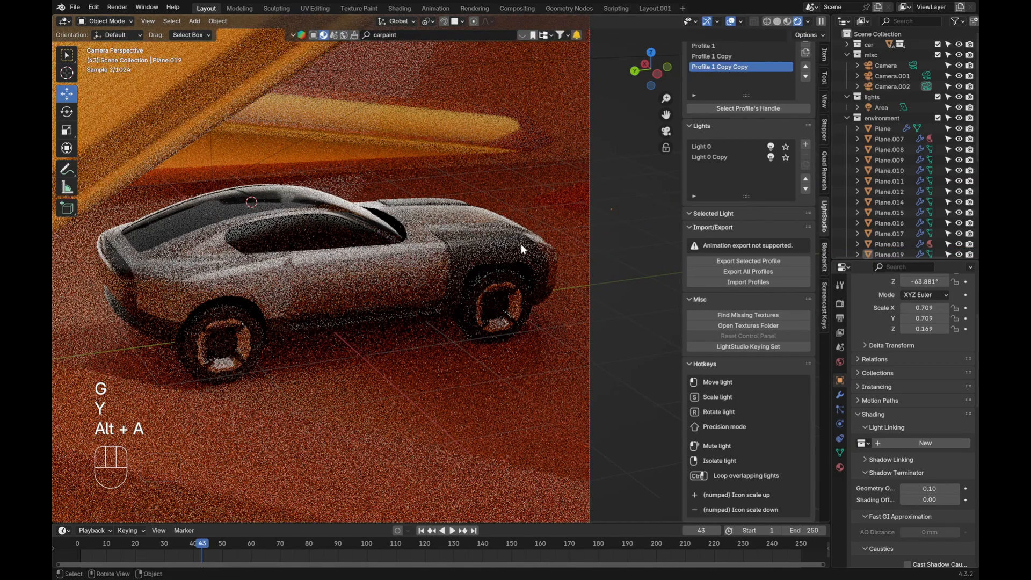
Step: Review the framing and make Camera.001 the active scene camera
scroll(417, 301, "down", 3)
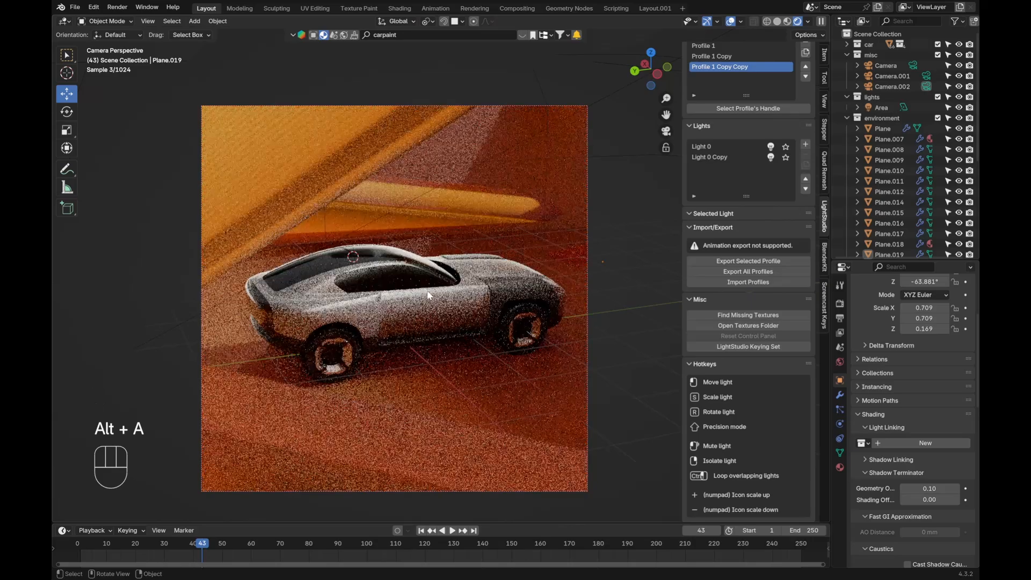
scroll(290, 205, "up", 2)
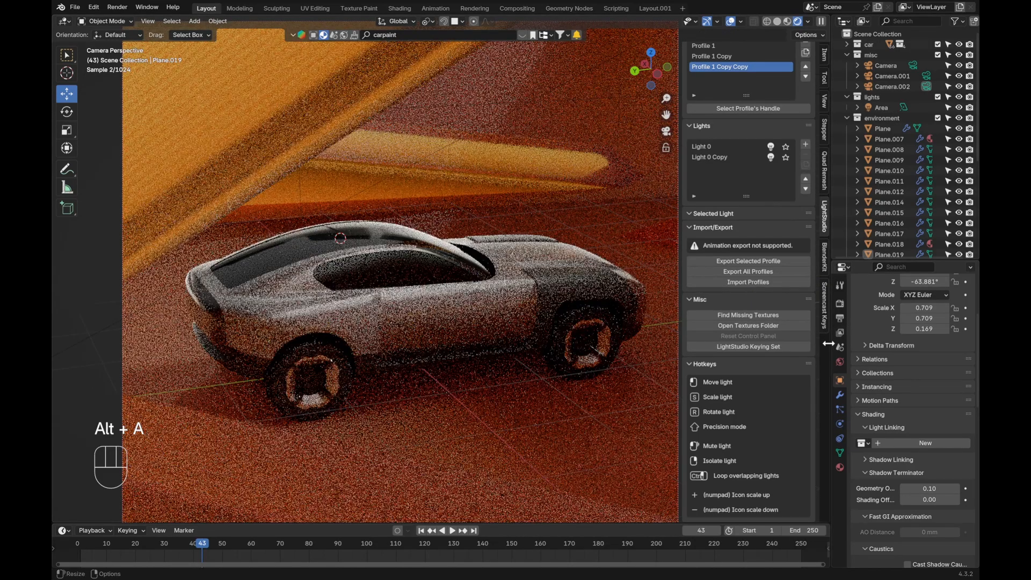
left_click(840, 347)
left_click(935, 316)
left_click(878, 343)
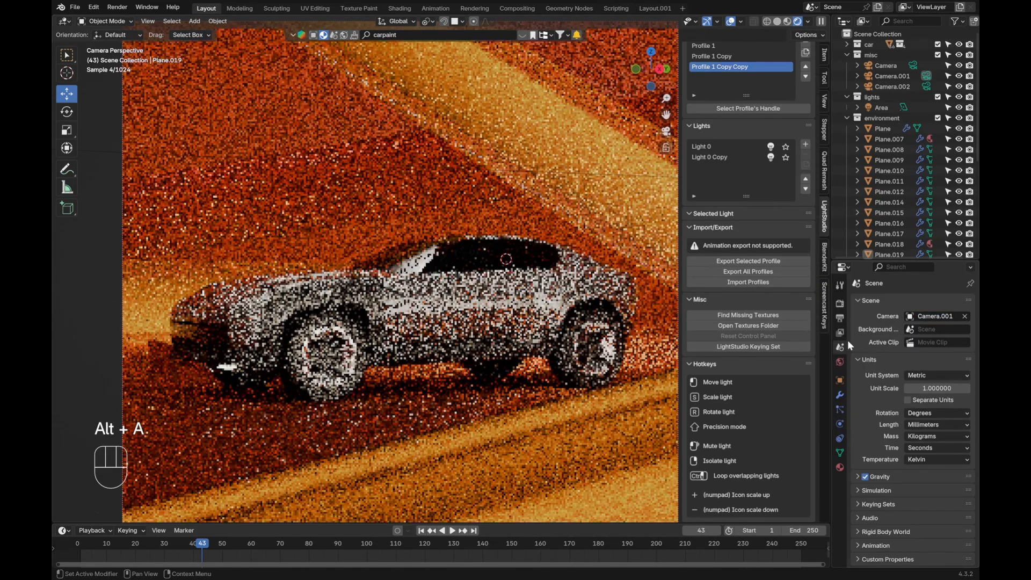
scroll(323, 350, "down", 1)
Step: Activate the Profile 1 Copy light profile for this camera angle
left_click(189, 362)
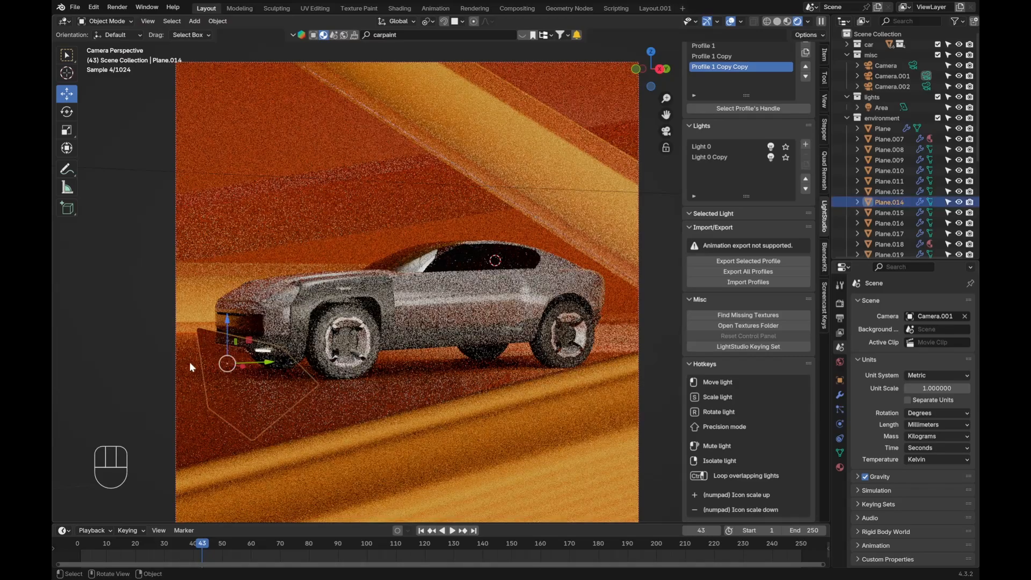
key("alt+a")
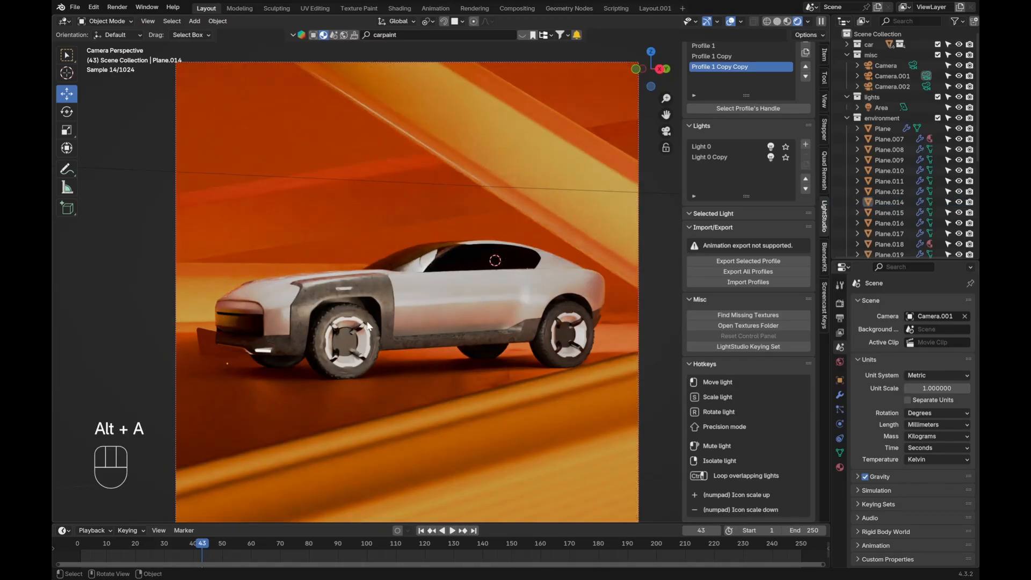
scroll(734, 138, "up", 3)
left_click(713, 122)
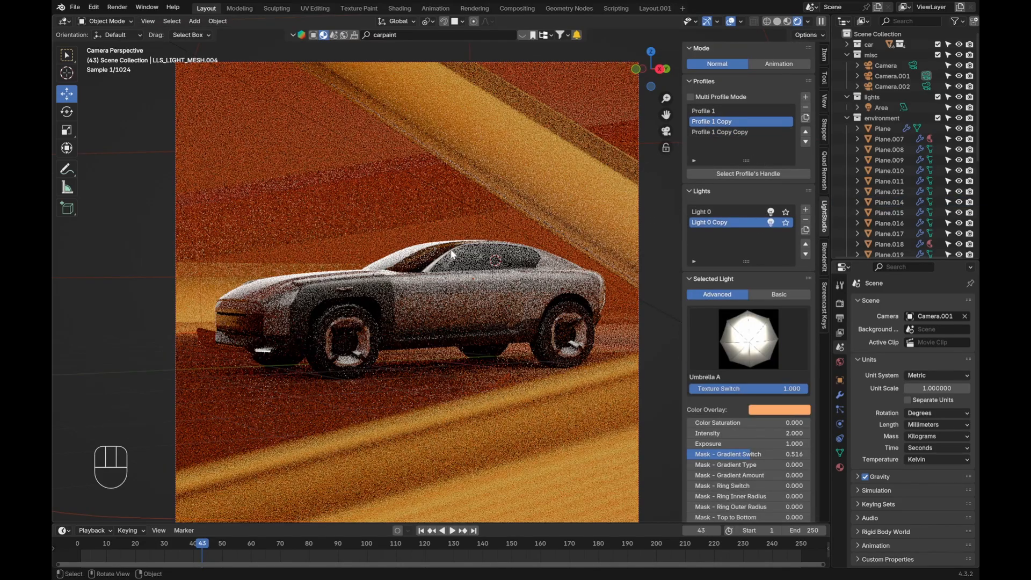
Step: Make Camera the active scene camera and activate the Profile 1 light profile for it
left_click(207, 349)
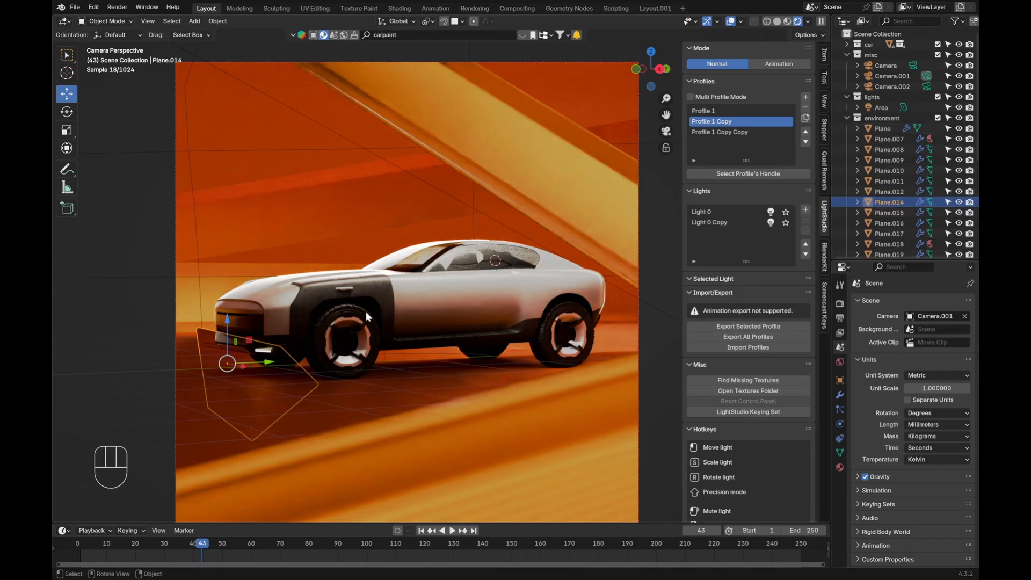
key("alt+a")
left_click(934, 316)
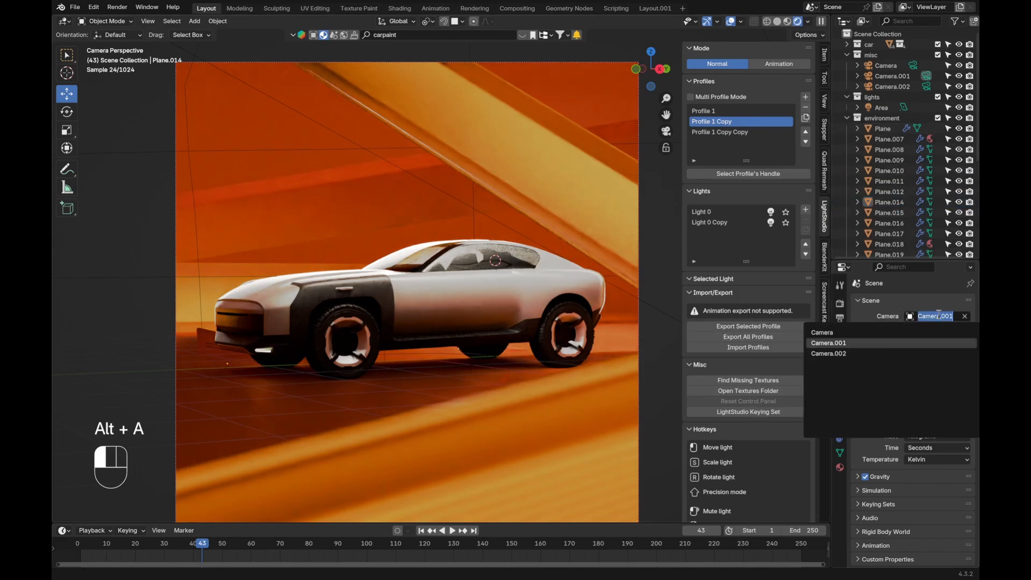
left_click(870, 337)
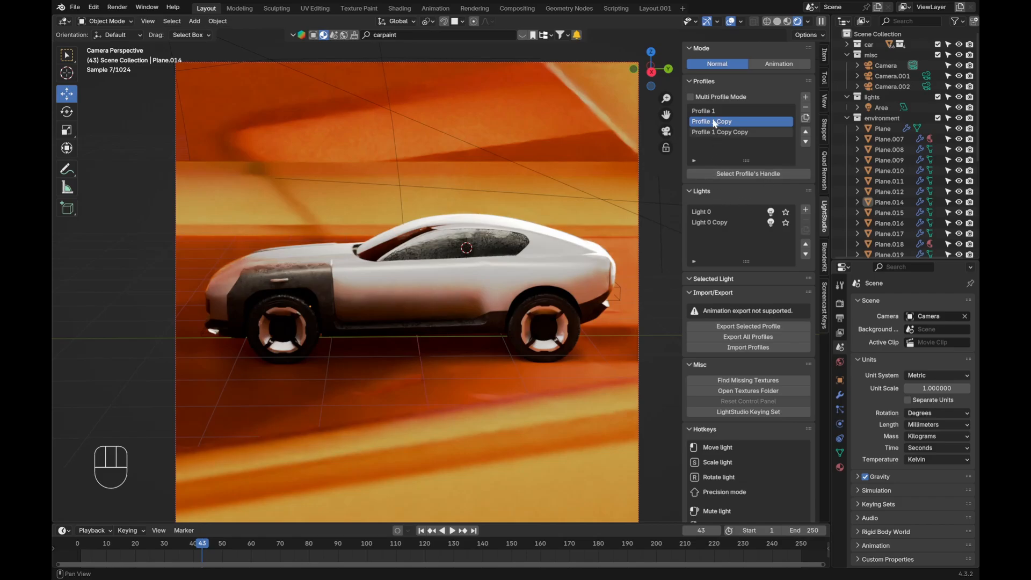
left_click(706, 110)
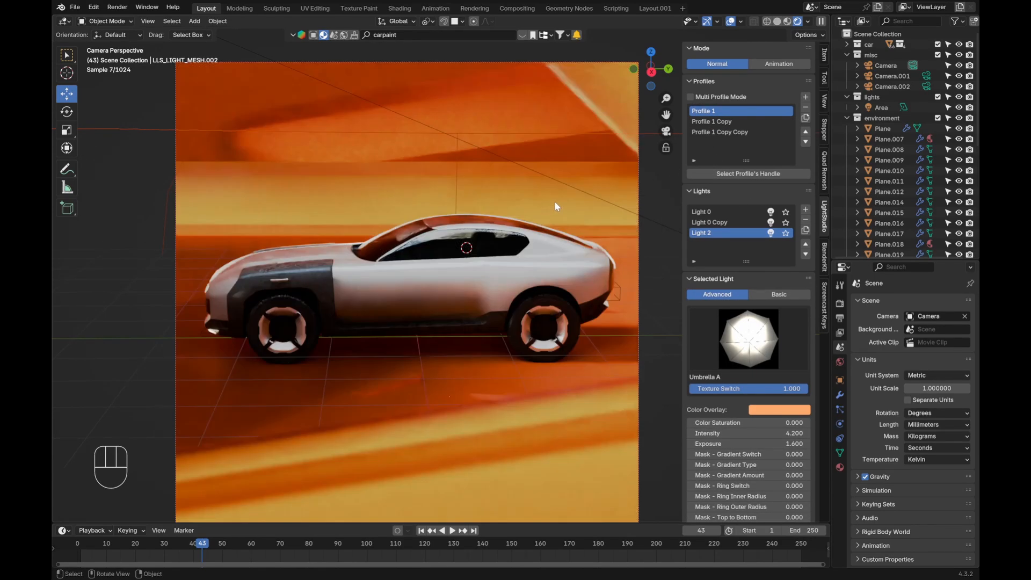
Step: Scale Plane.009, the background panel above the car, along its local Z axis and deselect it
left_click(459, 111)
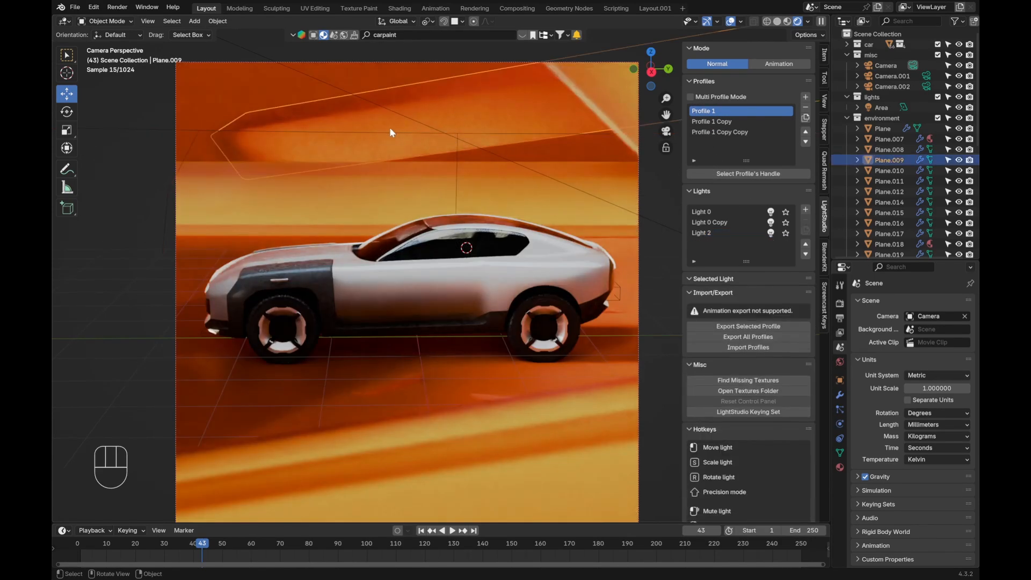
scroll(388, 127, "down", 3)
scroll(429, 250, "up", 1)
key("g")
key("s")
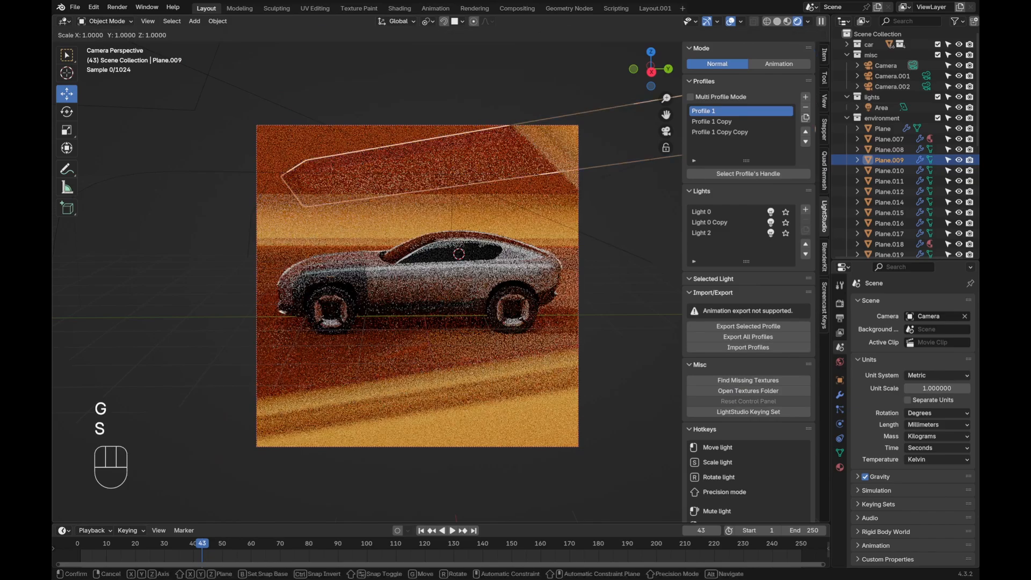
key("z")
key("z")
key("alt+a")
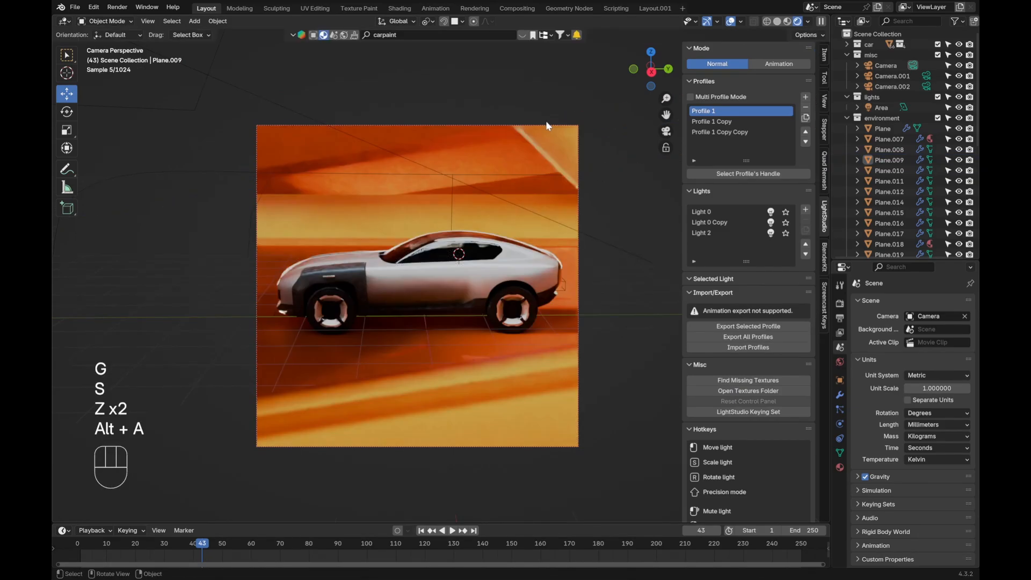
Step: Rotate the Area light -9.71° about the global Z axis, turn it slightly again about Z, and save the file
left_click(882, 107)
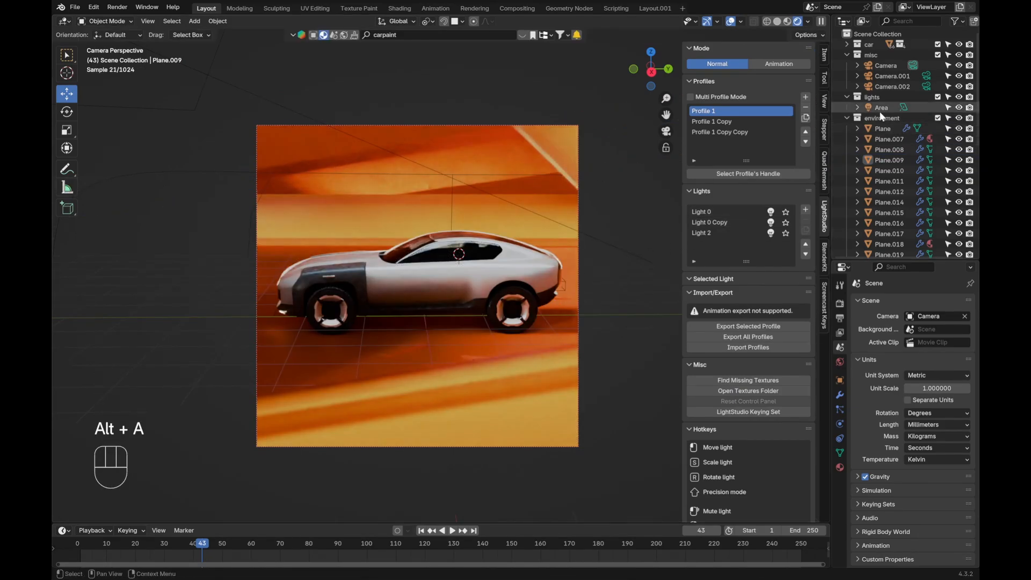
key("r")
key("z")
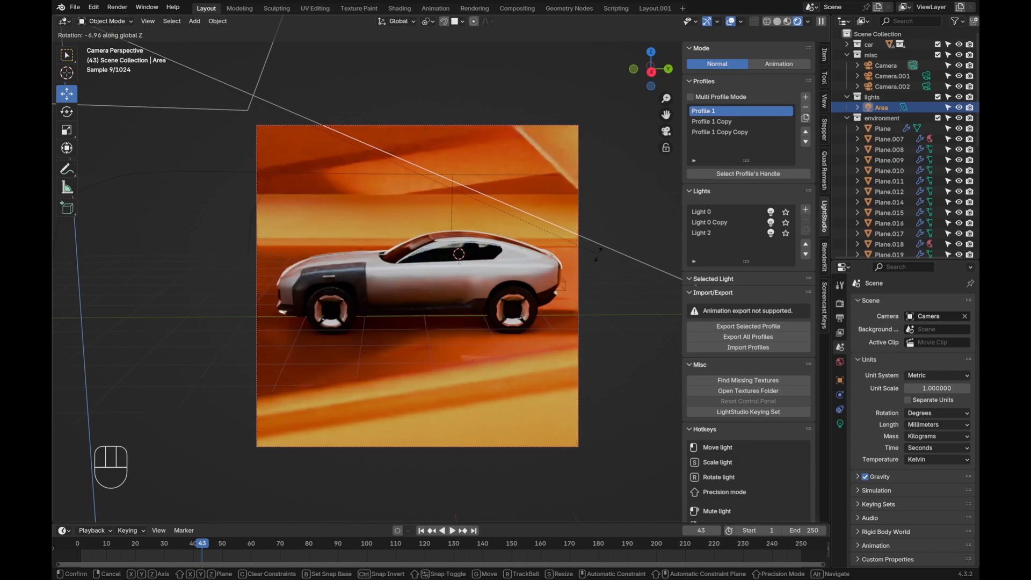
left_click(504, 382)
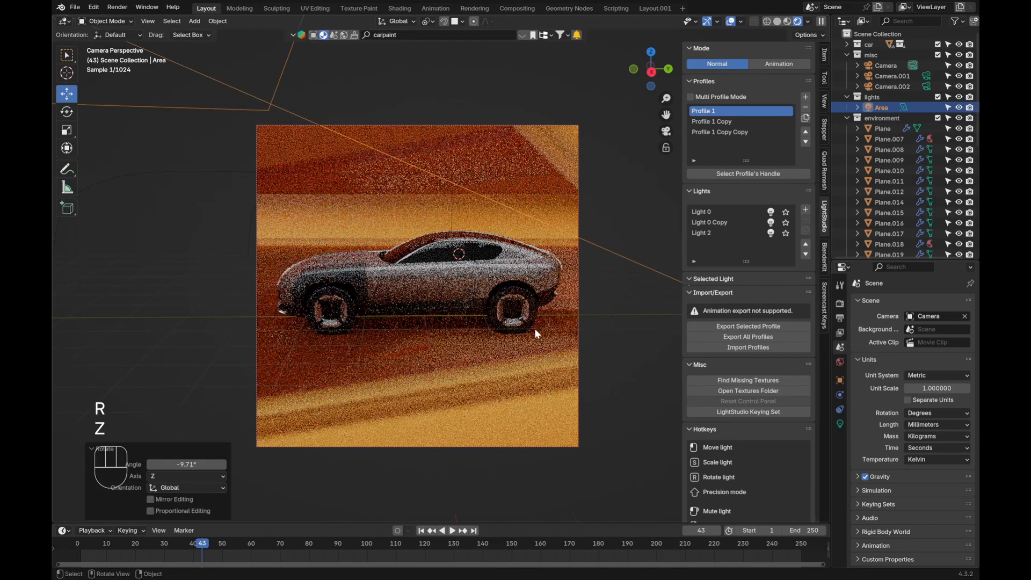
key("r")
key("z")
left_click(471, 385)
key("alt+a")
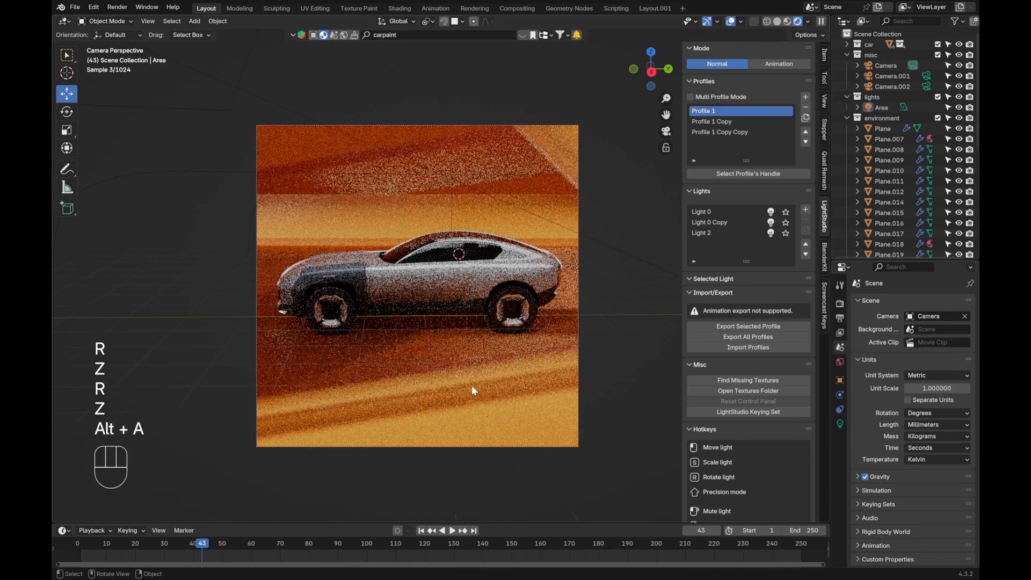
key("ctrl+s")
Step: Make Camera.001 the active scene camera, activate the Profile 1 Copy light profile, and save the file
left_click(935, 316)
left_click(902, 343)
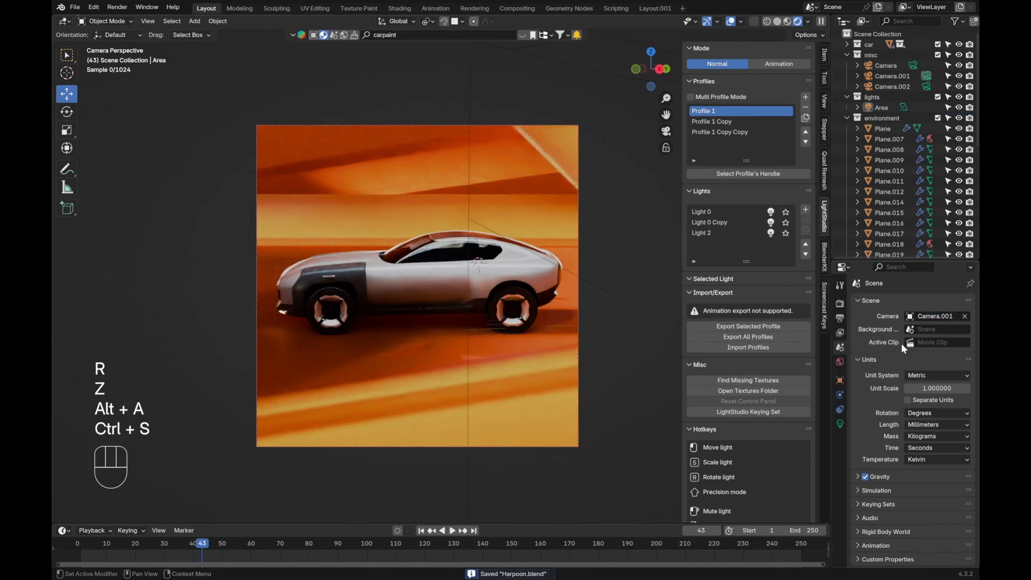
left_click(722, 123)
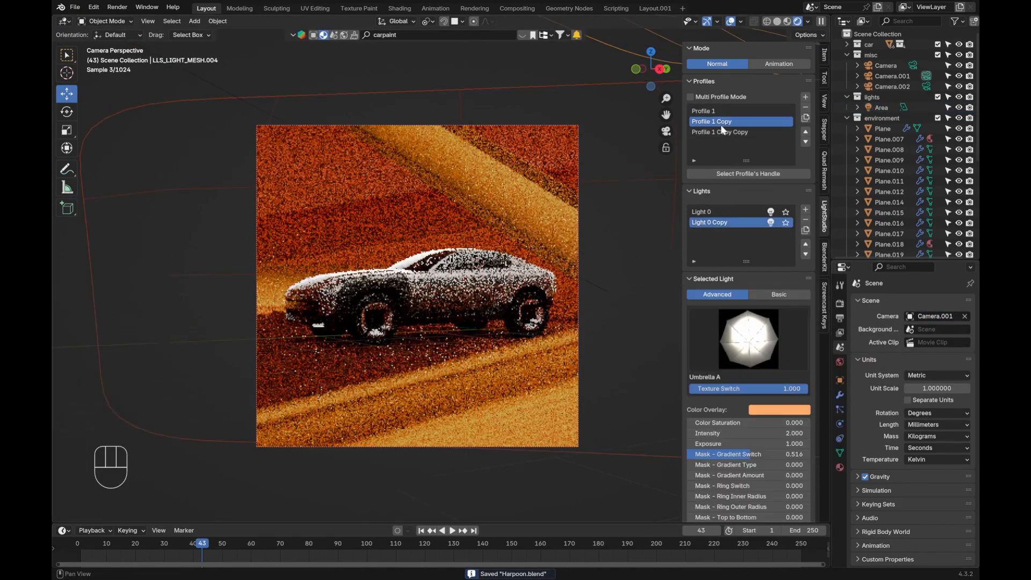
key("alt+a")
scroll(500, 298, "up", 1)
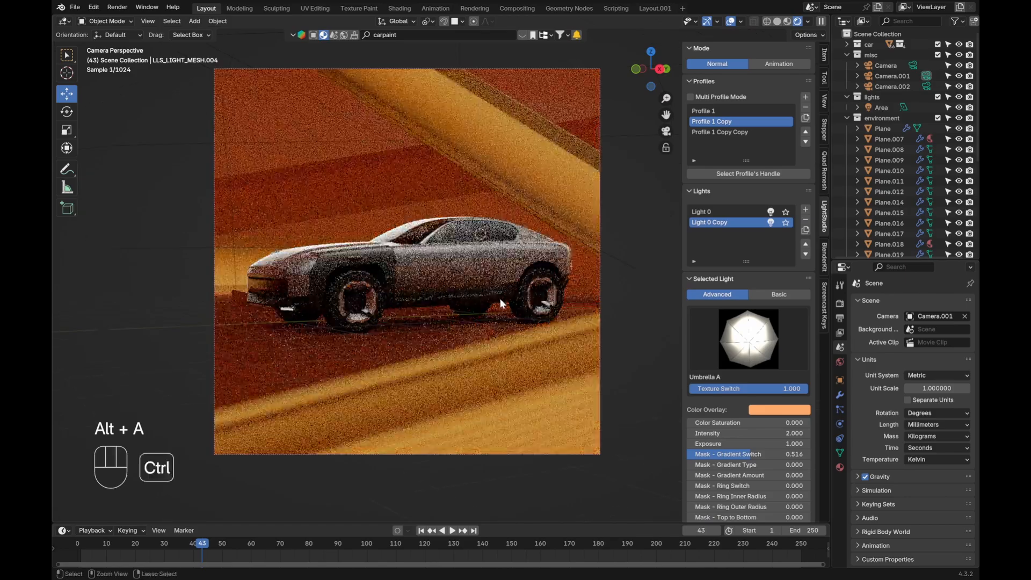
key("ctrl+s")
Step: Make Camera.002 the active scene camera, activate the Profile 1 Copy Copy light profile, and save the file
left_click(934, 316)
left_click(902, 352)
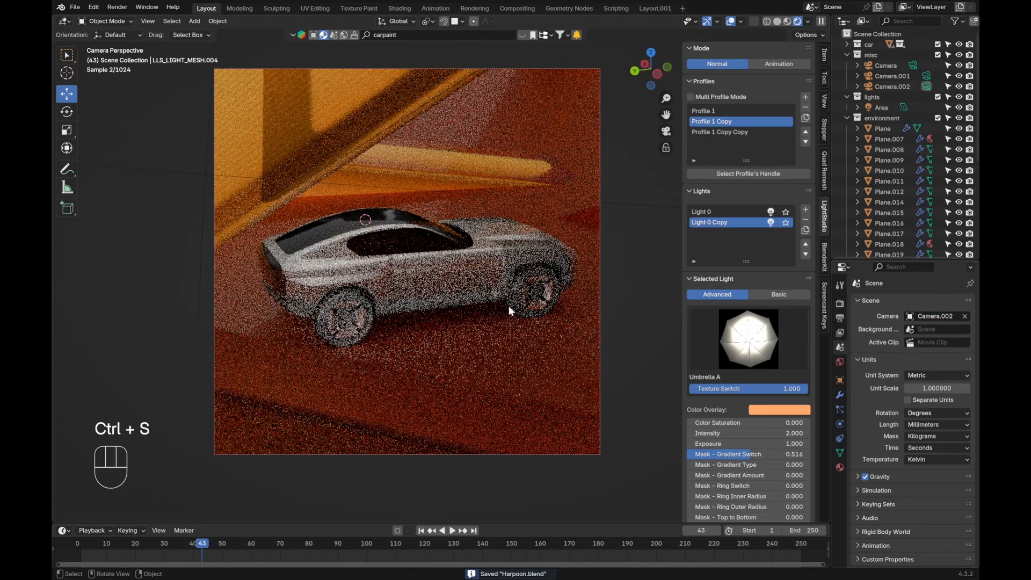
left_click(708, 132)
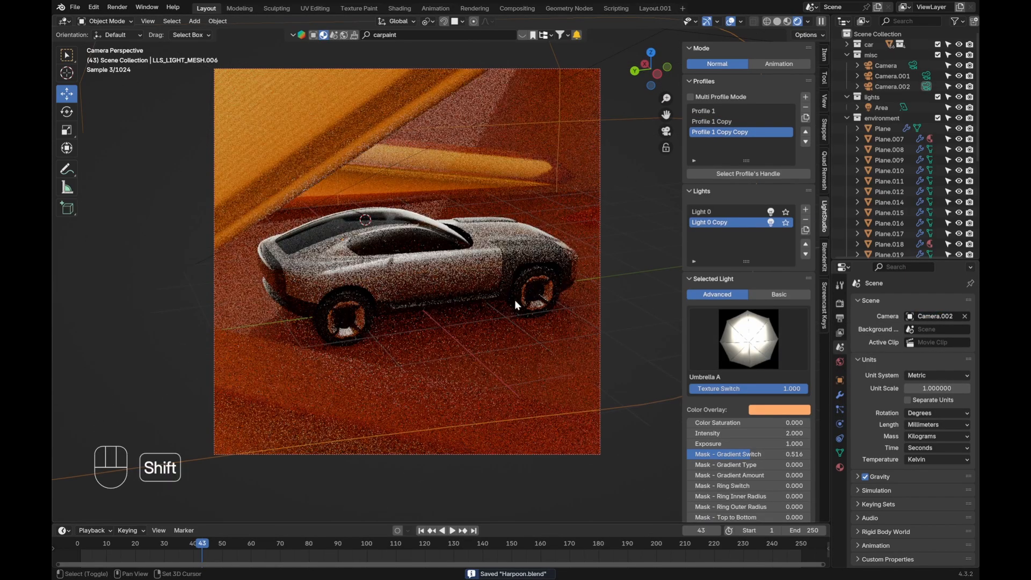
middle_click_drag(515, 300, 502, 308, "shift")
key("alt+a")
key("ctrl+s")
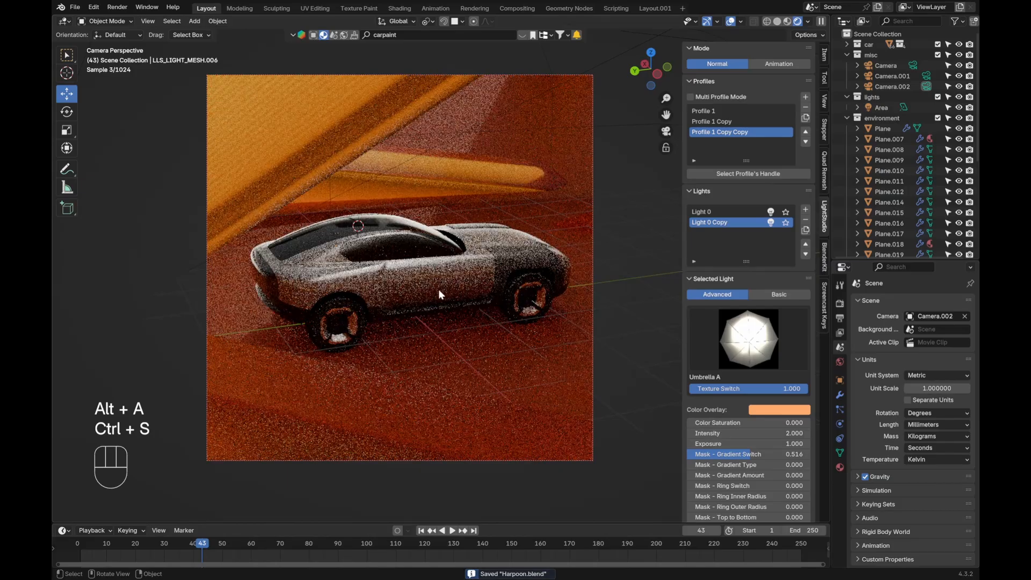
middle_click_drag(438, 289, 424, 261)
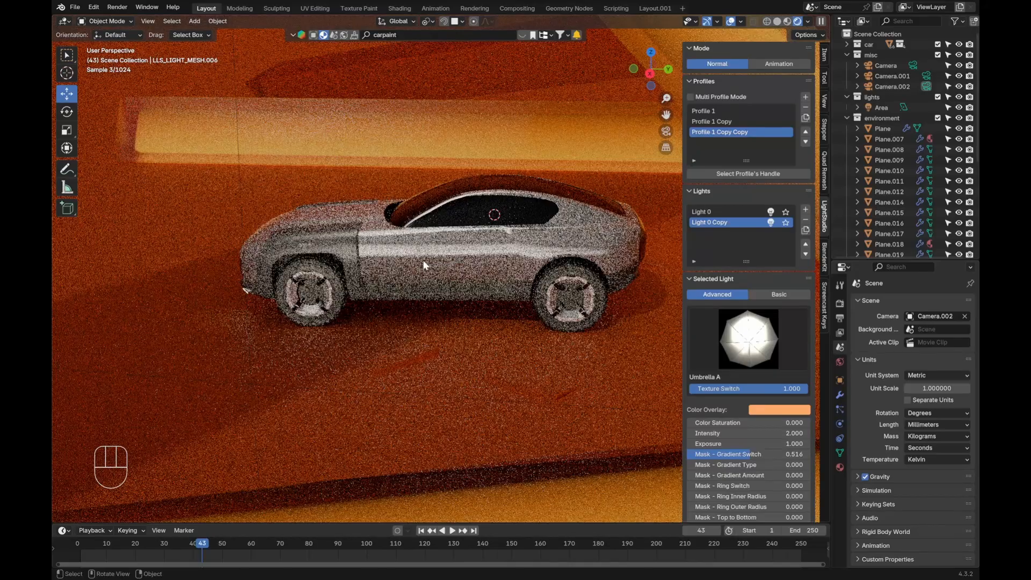